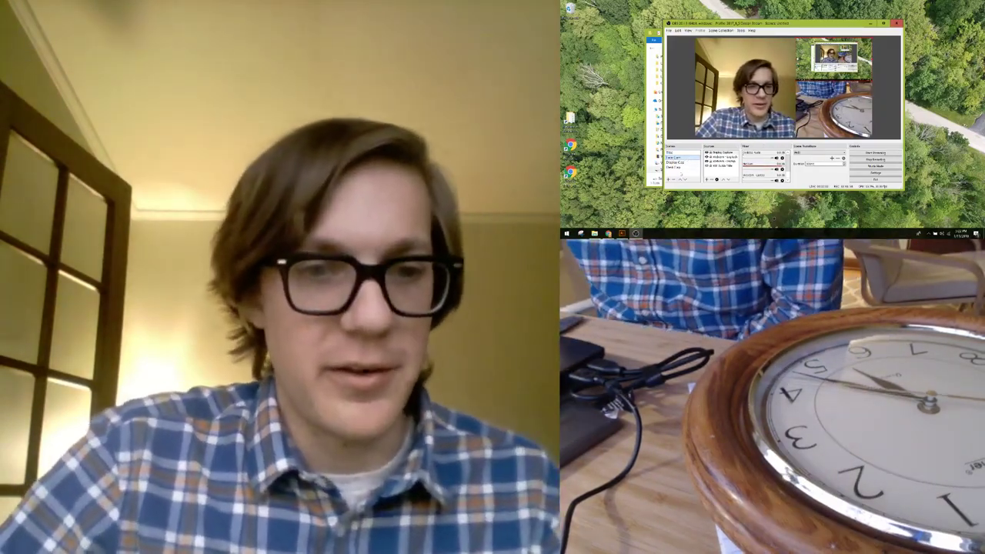
# Switch the OBS stream from Display Cap to the clock close-up scene.
pyautogui.click(678, 163)
pyautogui.click(675, 167)
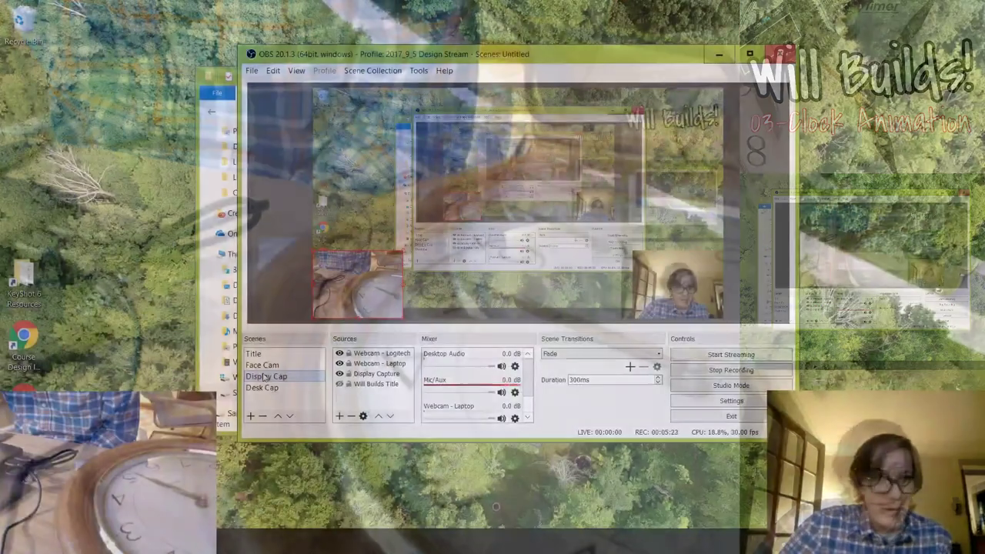
# Put the stream on the Display Cap desktop scene and launch SOLIDWORKS 2016 from the Start menu.
pyautogui.click(266, 377)
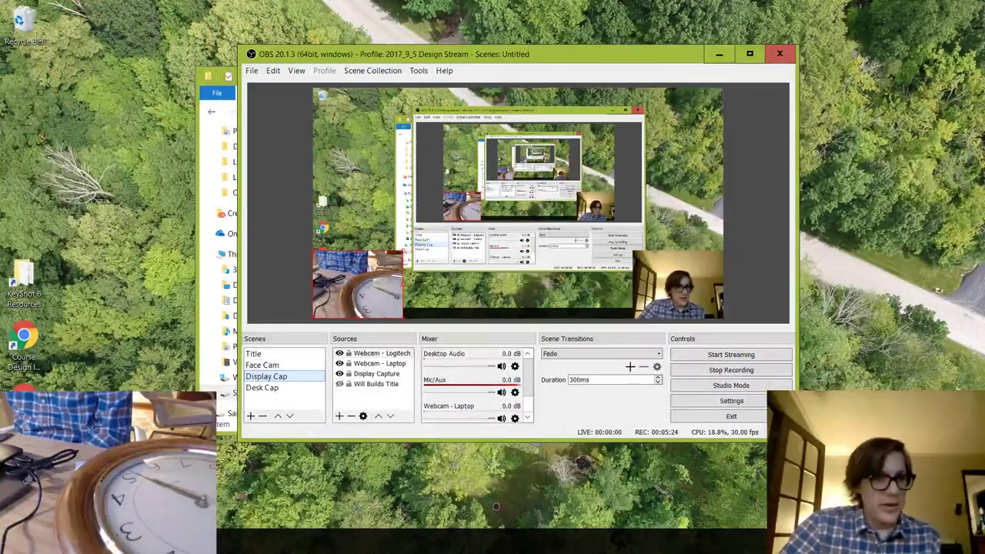
pyautogui.press('super')
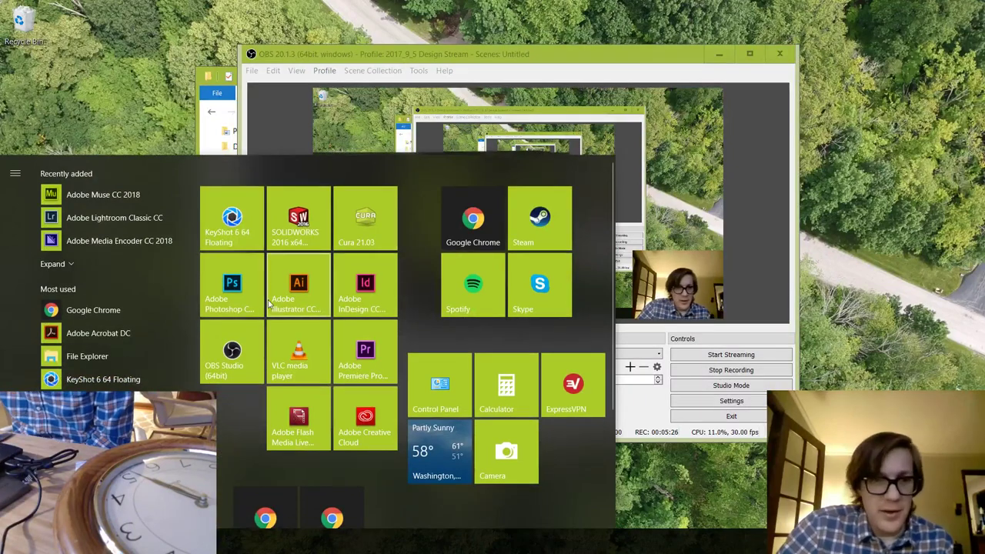
pyautogui.click(314, 219)
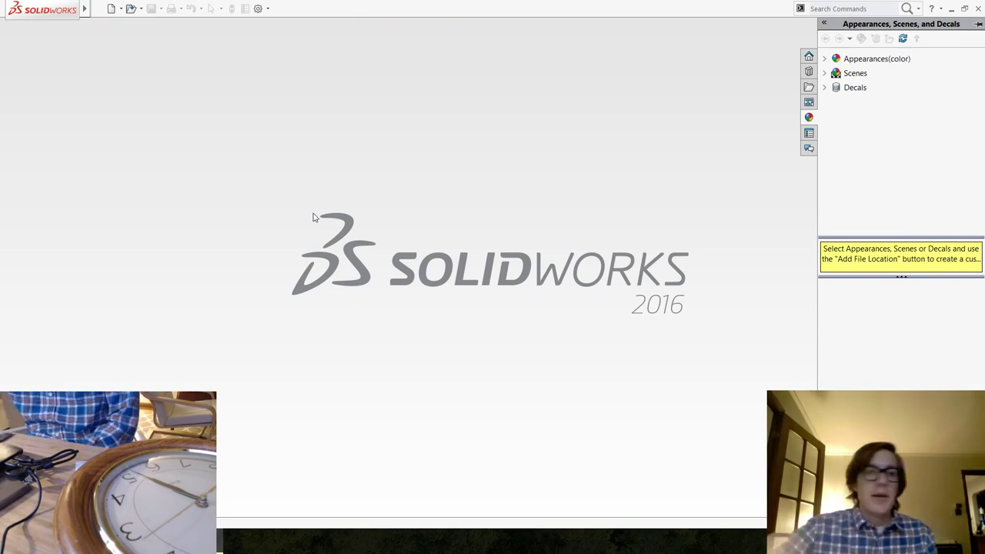
# Create a new blank Part document, Part1.
pyautogui.click(111, 9)
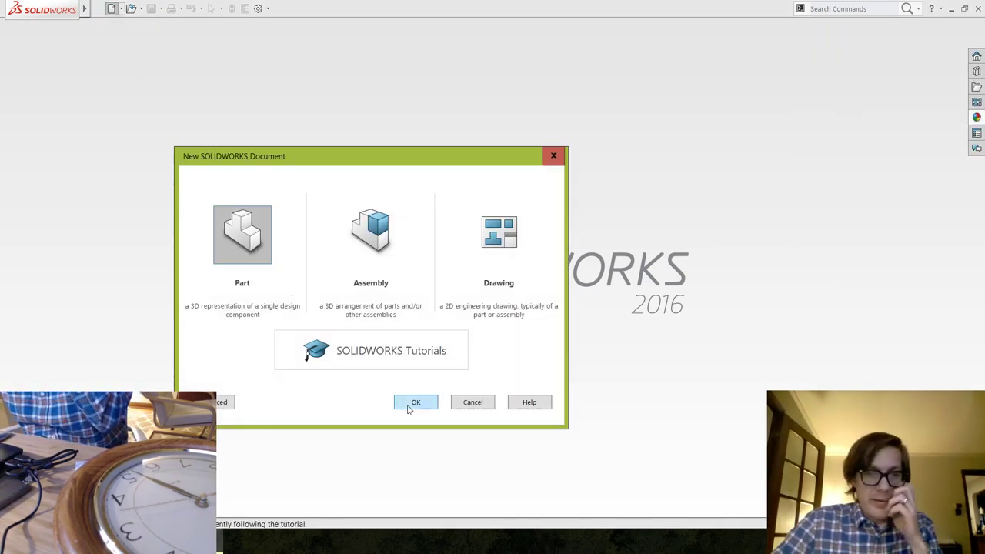
pyautogui.click(409, 407)
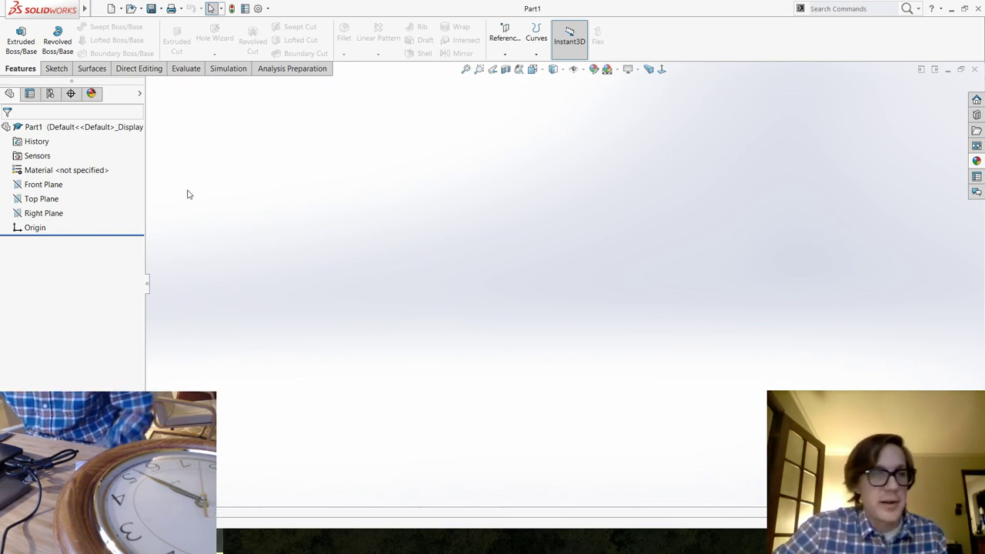
# Start a new sketch on the Right Plane.
pyautogui.click(41, 186)
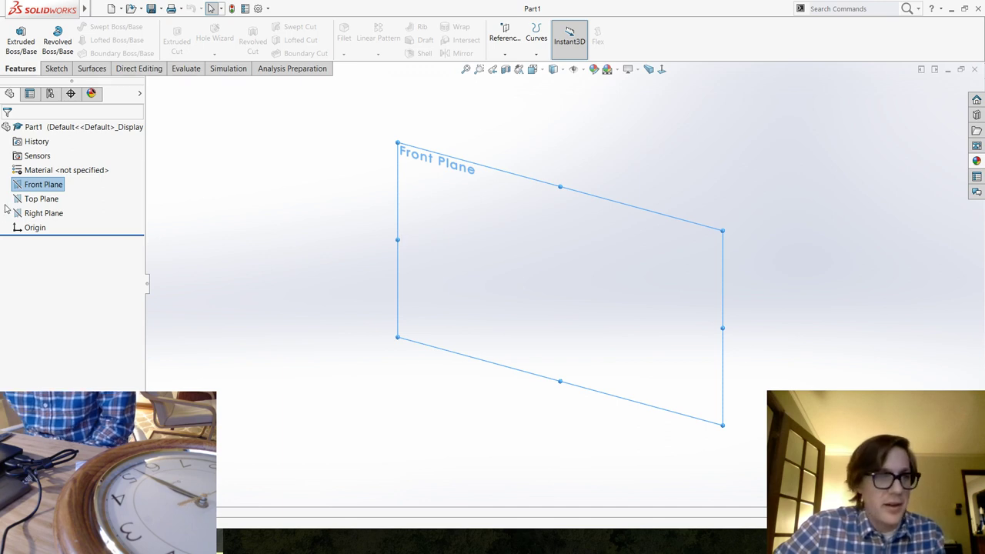
pyautogui.click(42, 217)
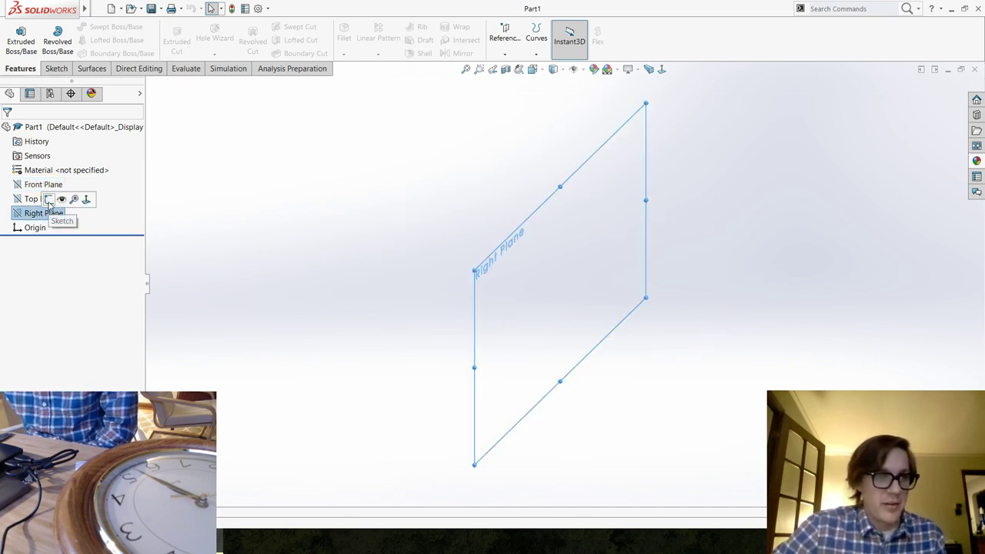
pyautogui.click(48, 200)
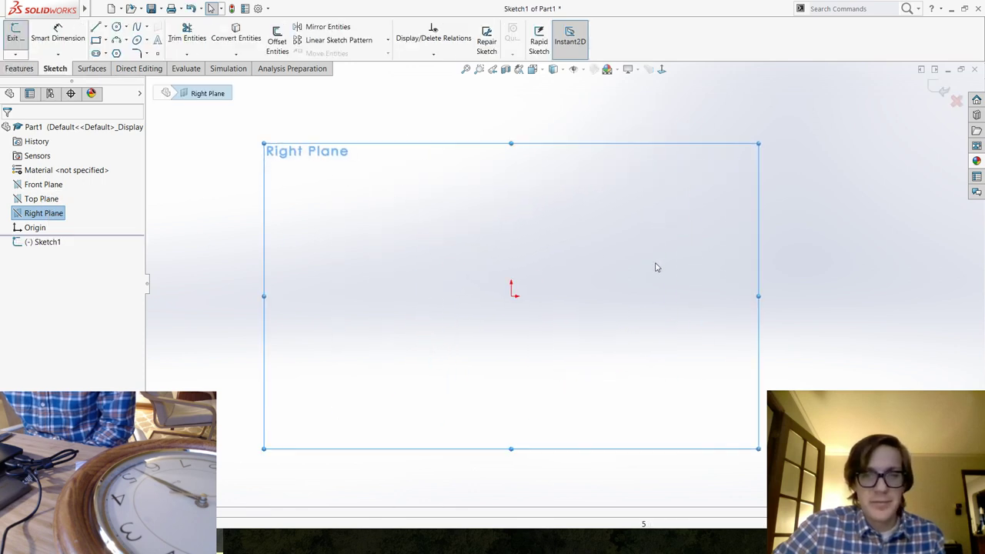
# Draw a horizontal centerline running right from the origin, then switch to OBS Studio.
pyautogui.click(106, 27)
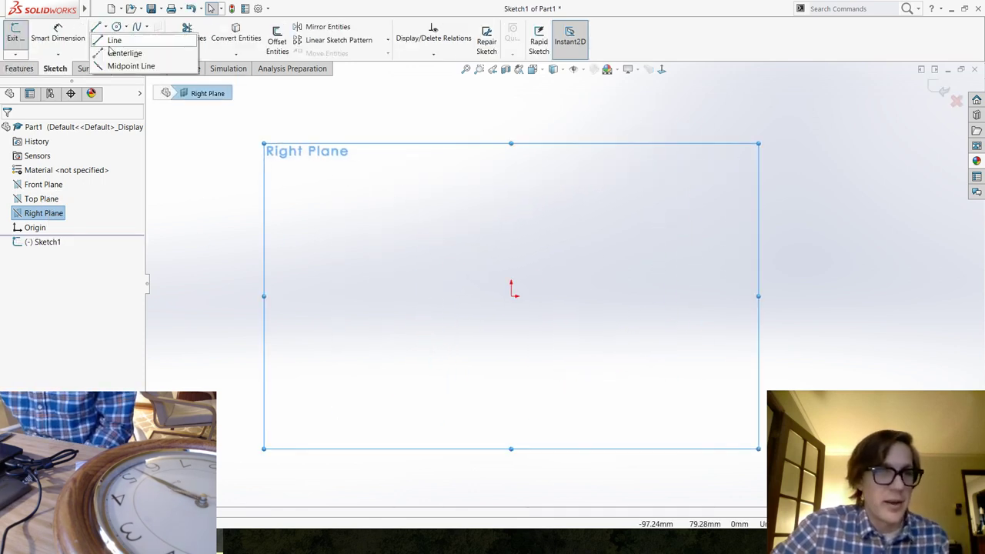
pyautogui.click(123, 53)
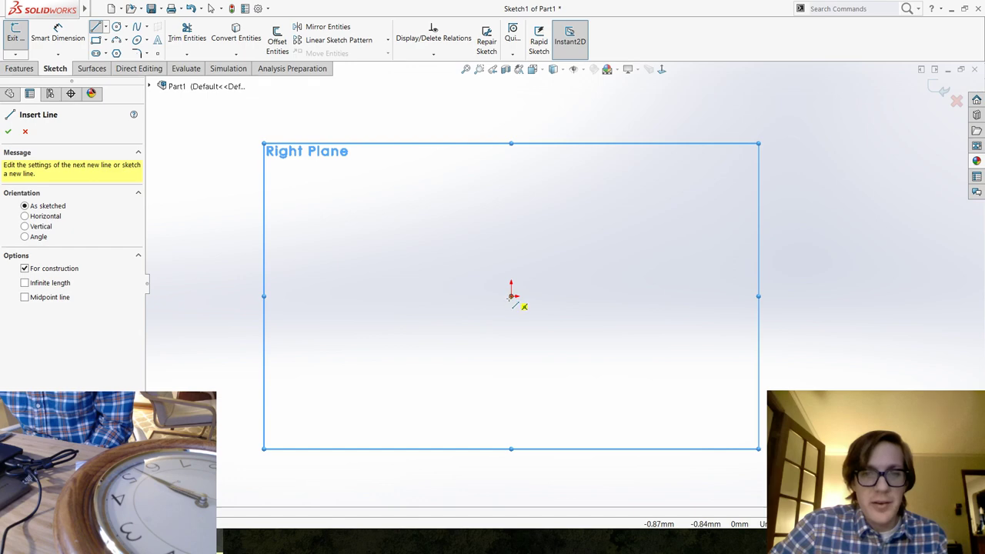
pyautogui.click(512, 297)
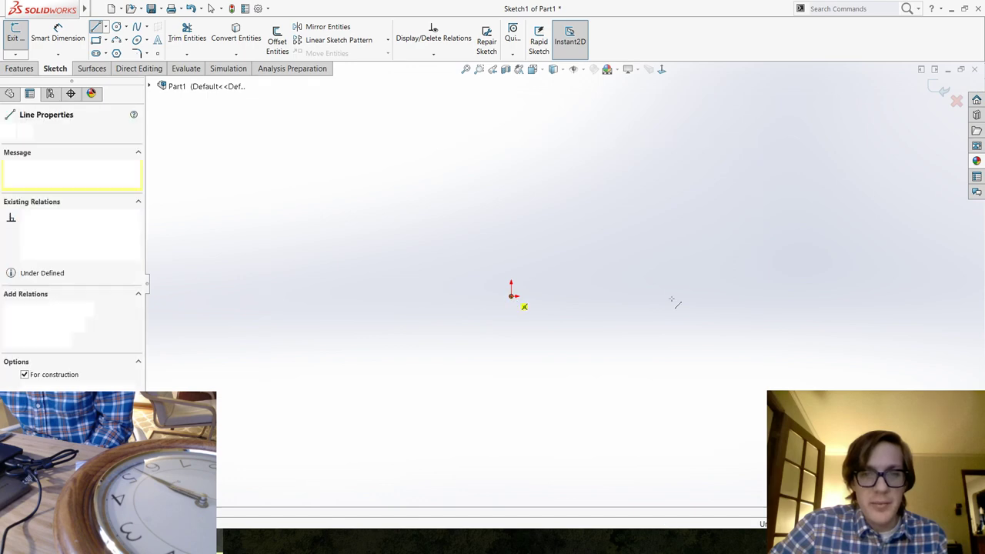
pyautogui.click(752, 297)
pyautogui.press('Escape')
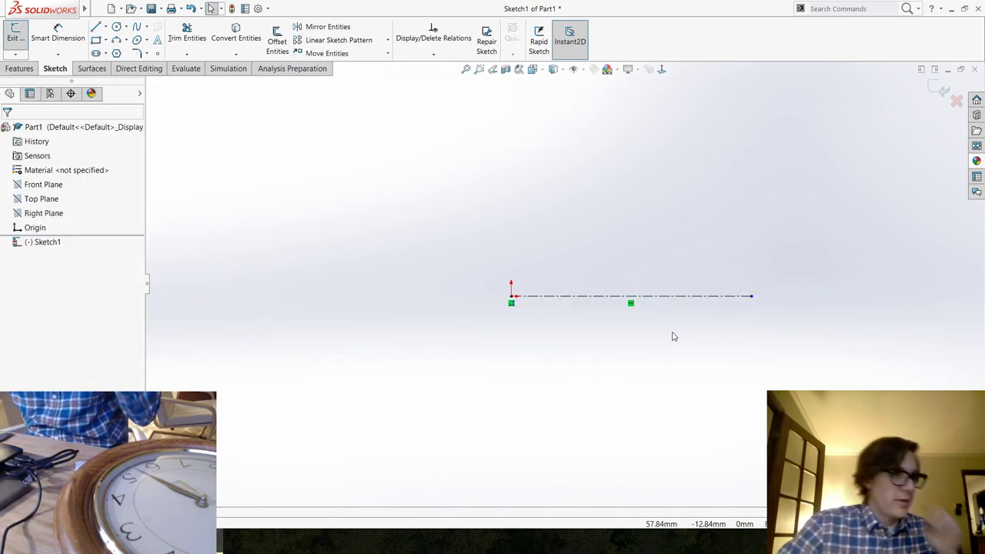
pyautogui.hotkey('alt', 'Tab')
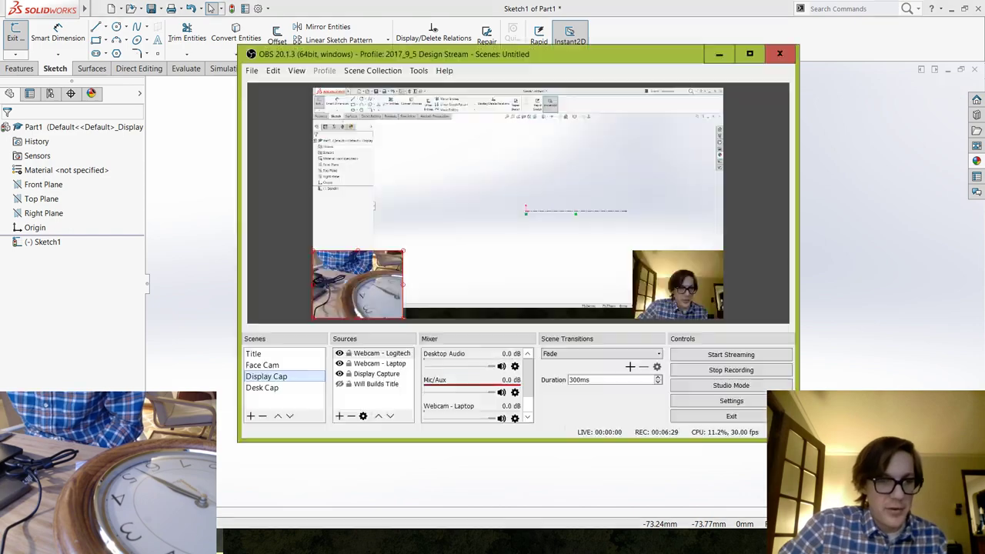
# Show the Face Cam scene briefly, then return to Display Cap and the SOLIDWORKS window.
pyautogui.click(291, 367)
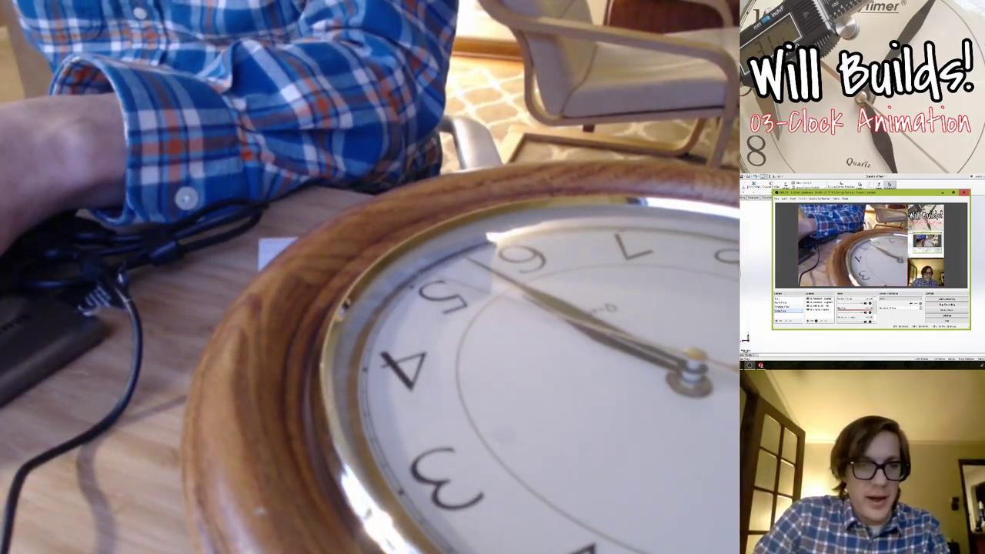
pyautogui.click(266, 375)
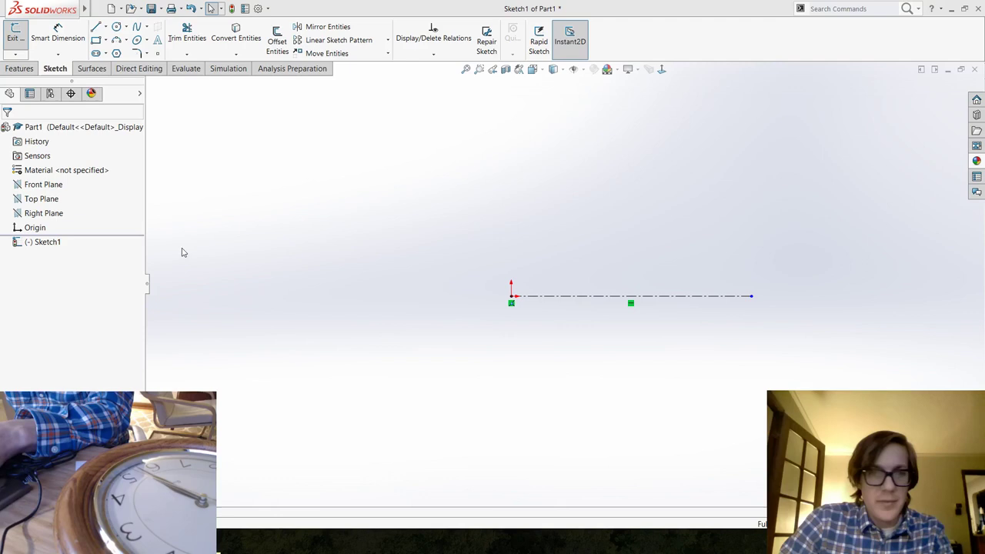
pyautogui.click(180, 254)
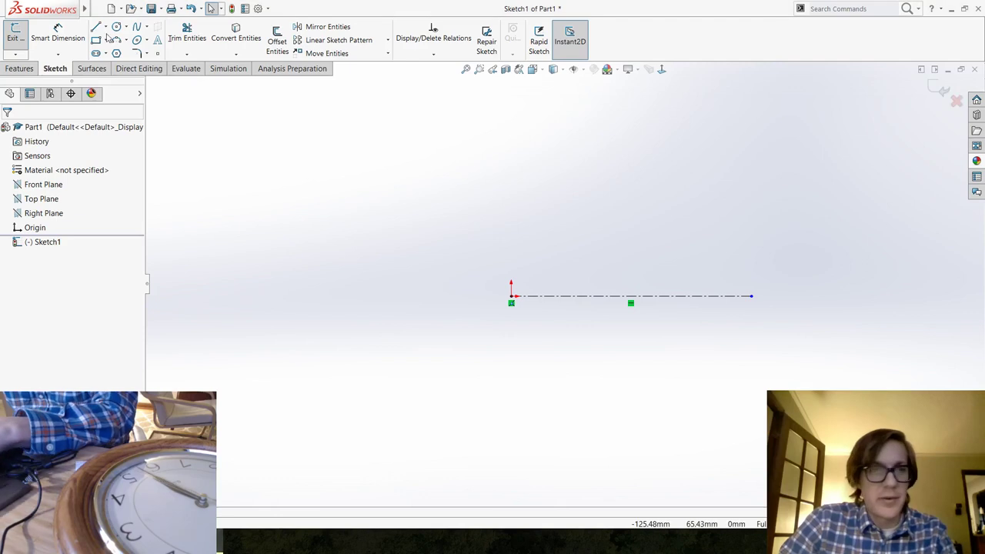
# Draw a vertical sketch line rising from the origin.
pyautogui.click(96, 29)
pyautogui.click(511, 301)
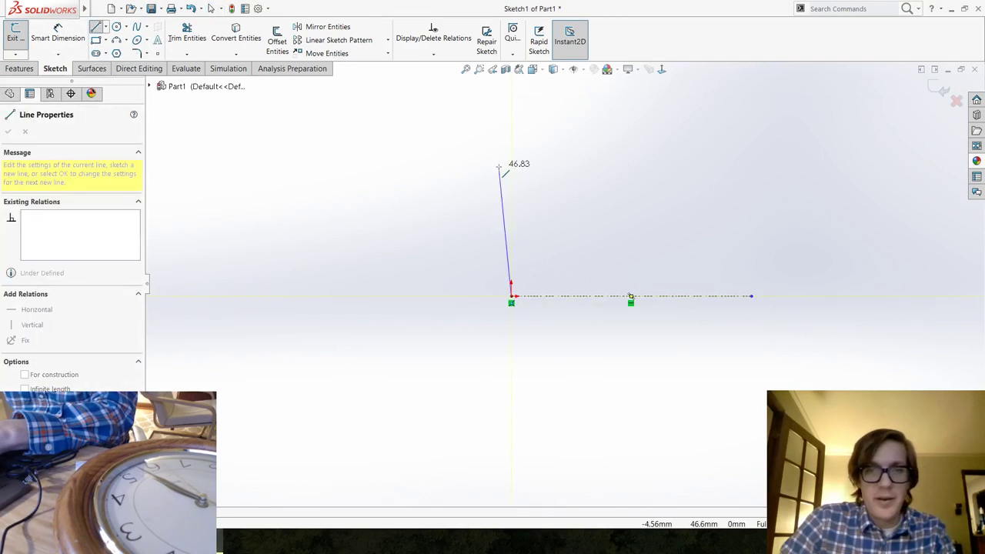
pyautogui.press('Escape')
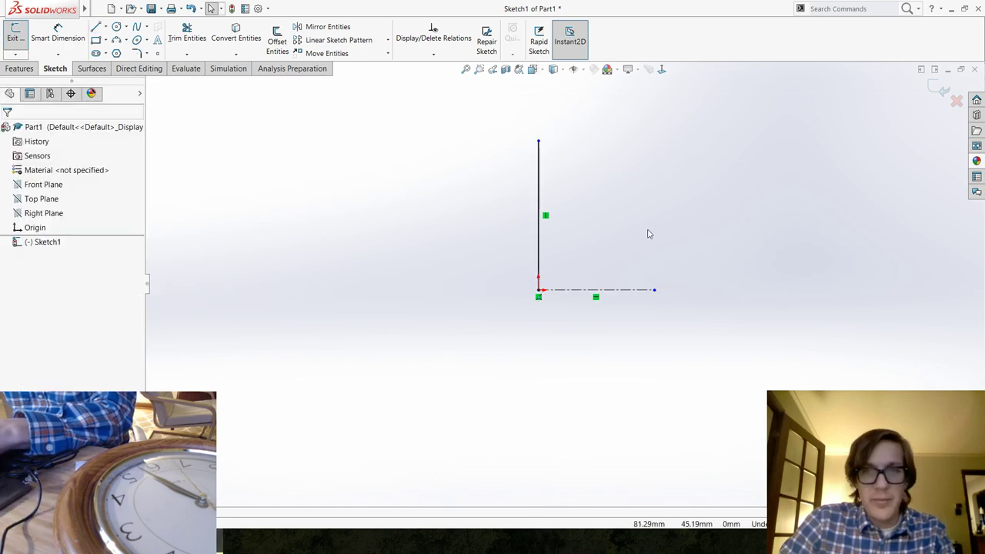
pyautogui.scroll(-3, 624, 208)
# Add a 150 length dimension to the vertical line, then delete it.
pyautogui.click(57, 34)
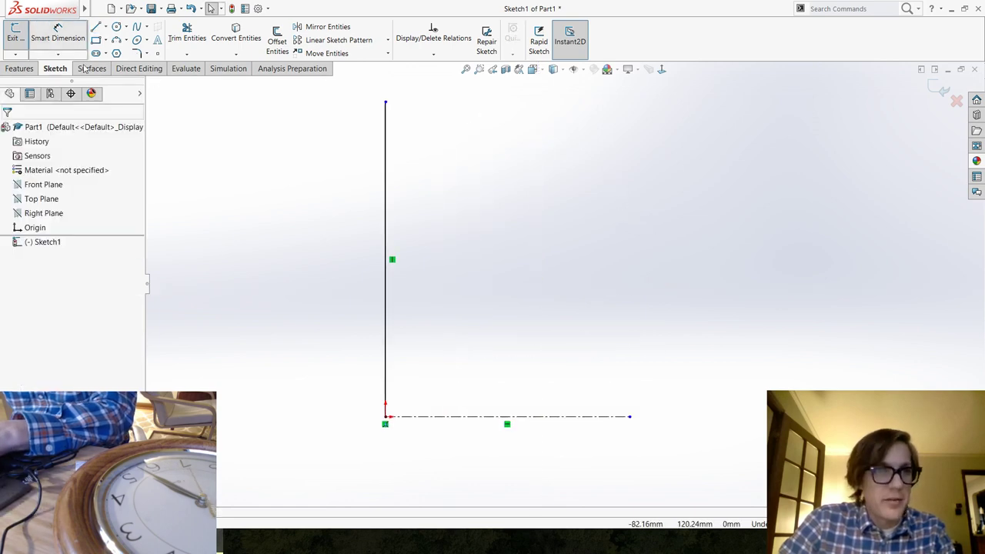
pyautogui.click(383, 223)
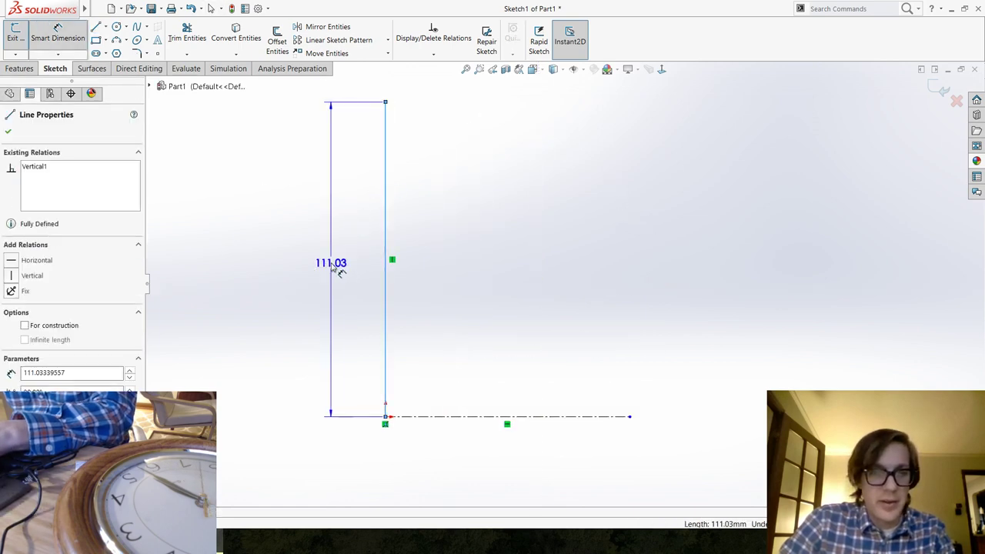
pyautogui.click(330, 269)
pyautogui.write('150')
pyautogui.press('Return')
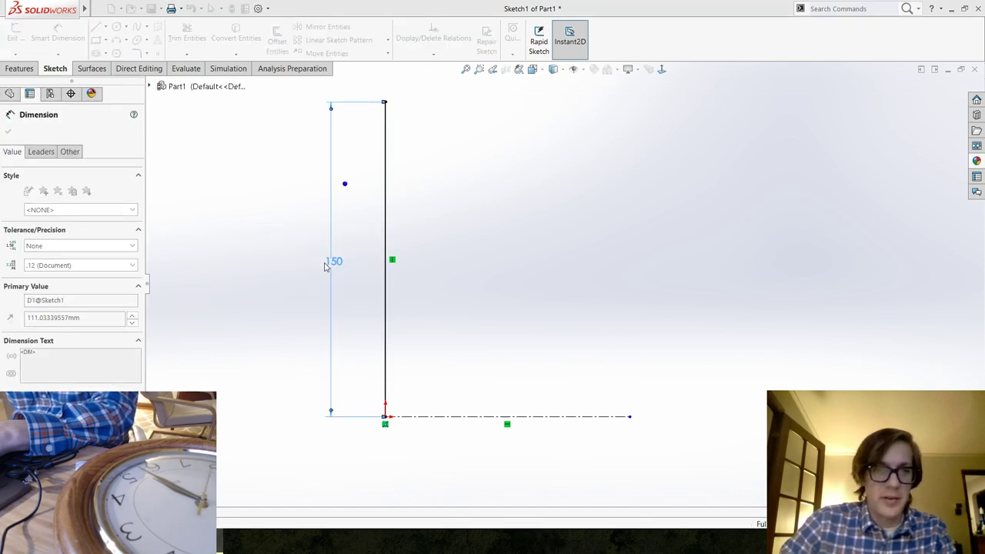
pyautogui.press('Escape')
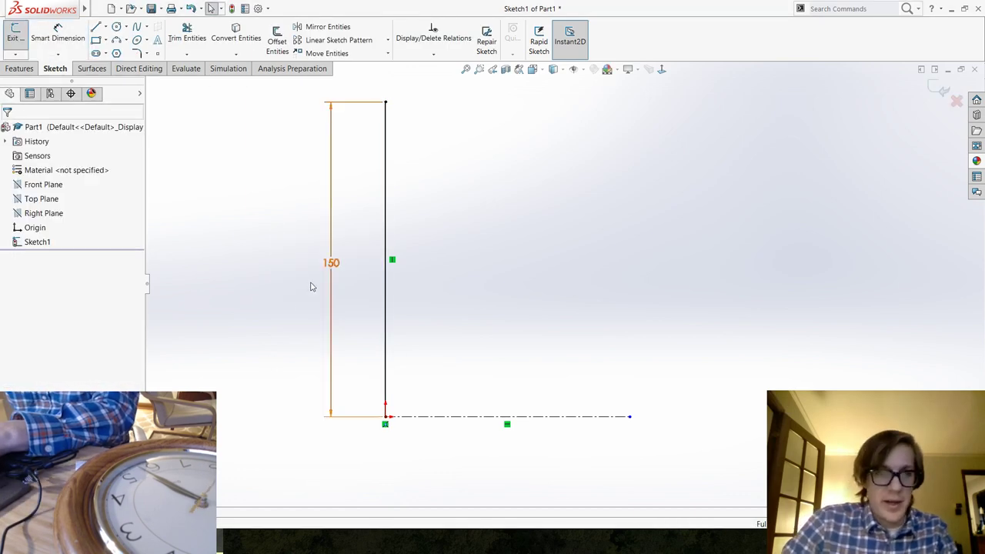
pyautogui.click(332, 305)
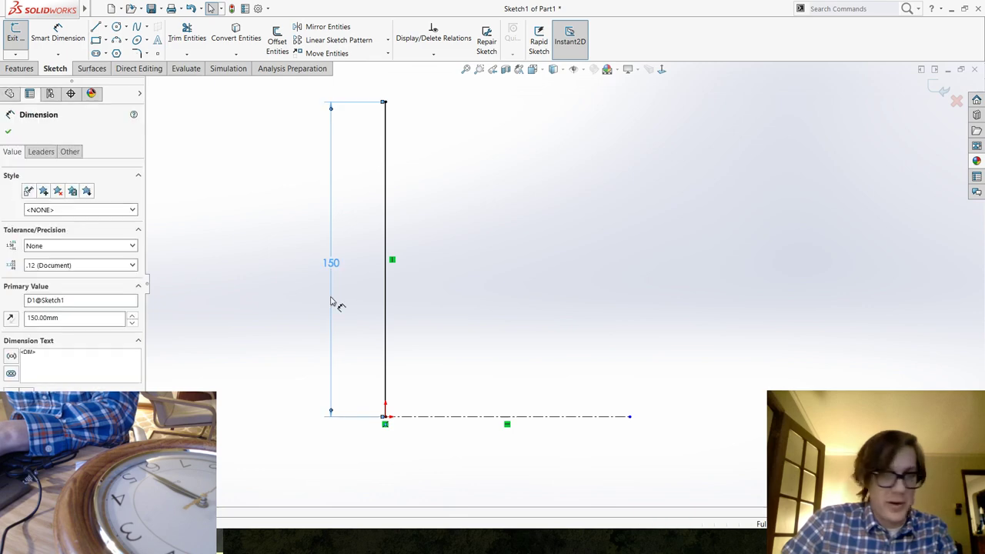
pyautogui.press('Delete')
# Dimension the line's top endpoint across the centerline as a 300 diameter, then switch to OBS.
pyautogui.press('d')
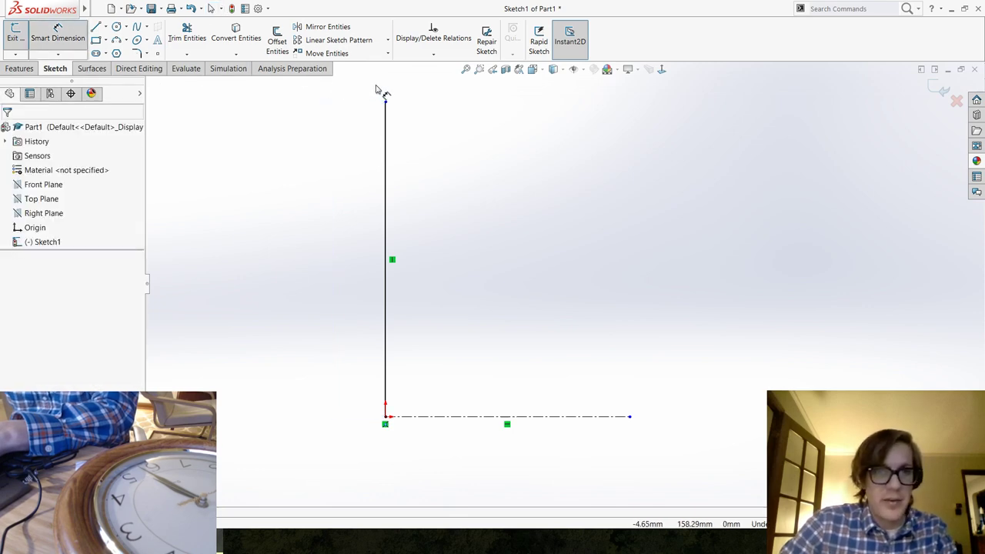
pyautogui.click(387, 114)
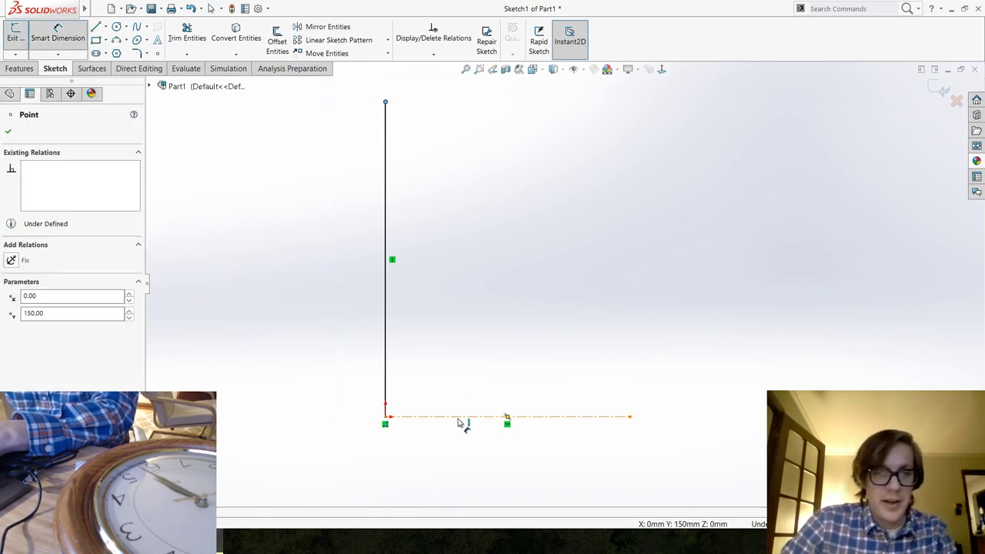
pyautogui.click(462, 423)
pyautogui.scroll(-3, 350, 446)
pyautogui.scroll(6, 539, 369)
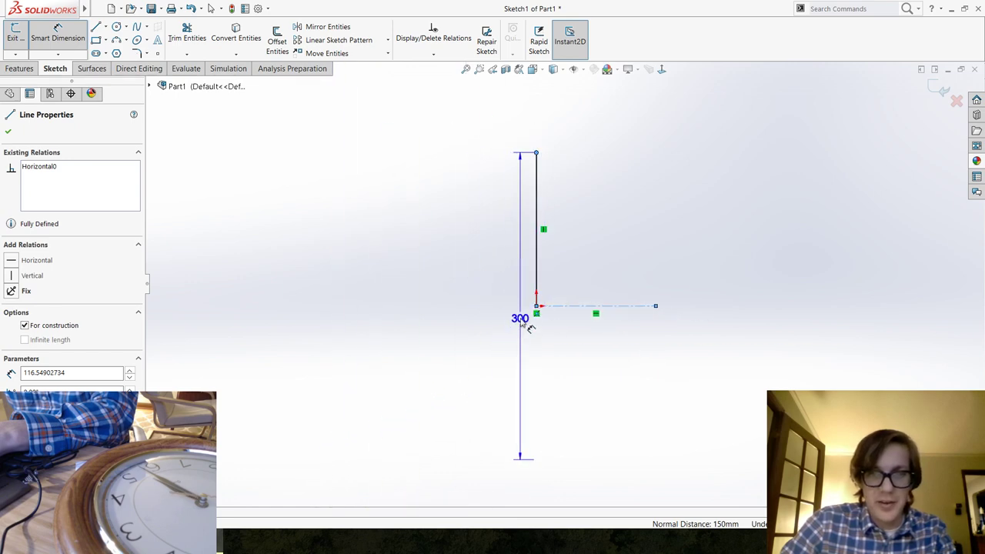
pyautogui.click(529, 327)
pyautogui.write('300')
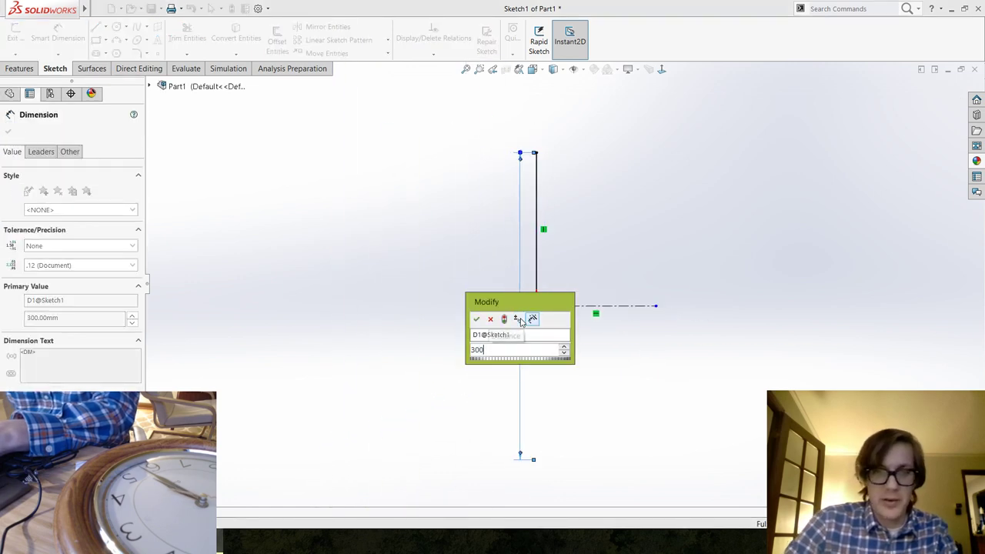
pyautogui.press('Return')
pyautogui.scroll(-4, 605, 211)
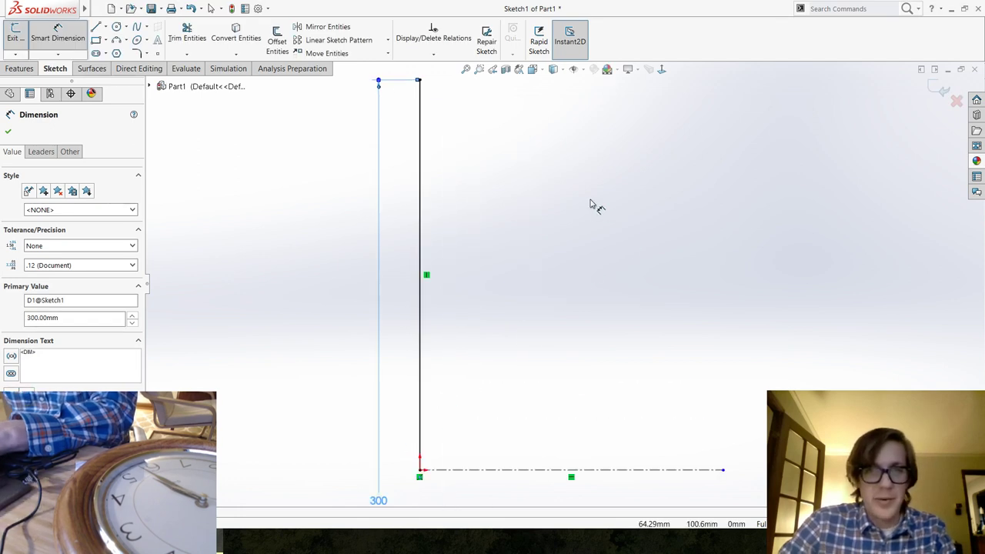
pyautogui.scroll(-1, 589, 212)
pyautogui.press('Escape')
pyautogui.scroll(3, 574, 231)
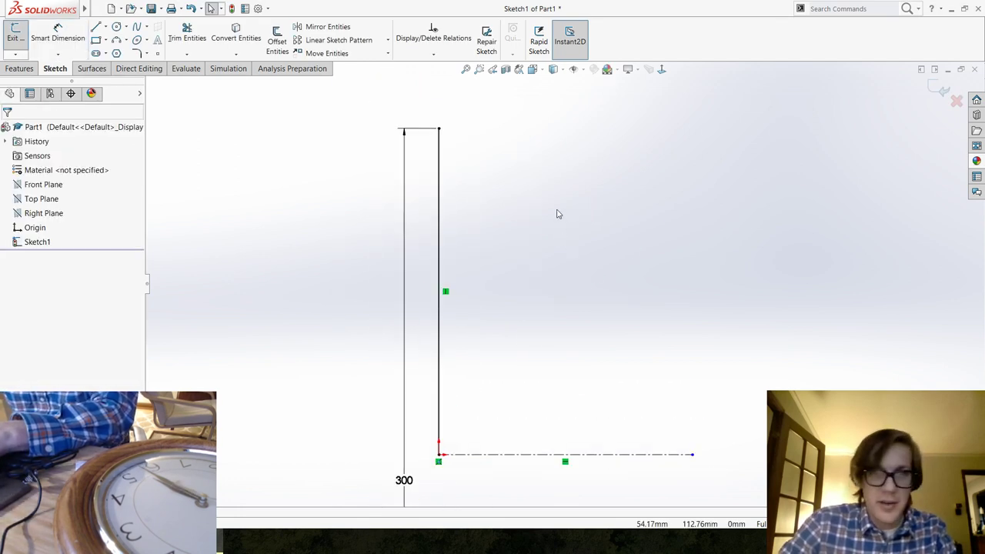
pyautogui.scroll(-1, 517, 266)
pyautogui.scroll(2, 598, 337)
pyautogui.scroll(-2, 605, 339)
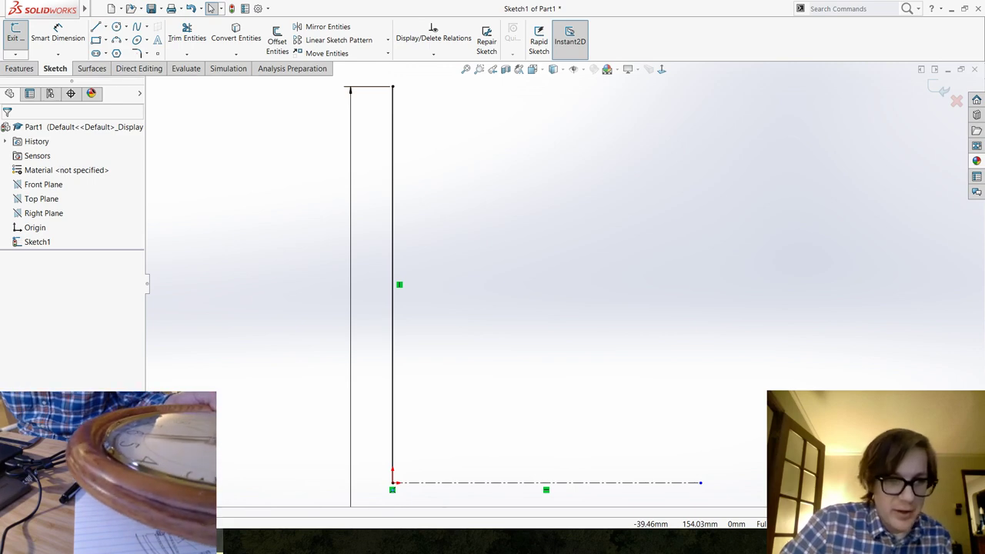
pyautogui.hotkey('alt', 'Tab')
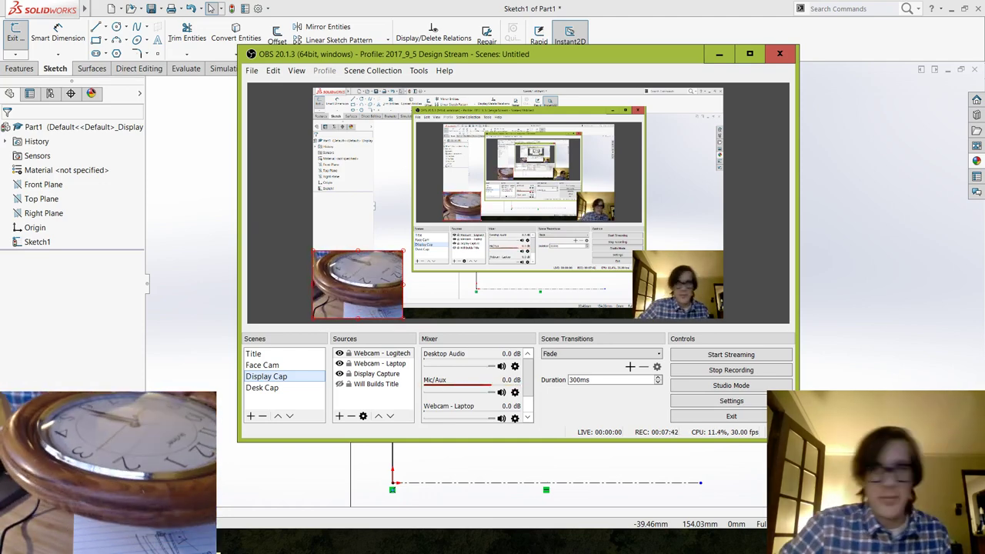
# Switch from OBS Studio back to the SOLIDWORKS sketch.
pyautogui.hotkey('alt', 'Tab')
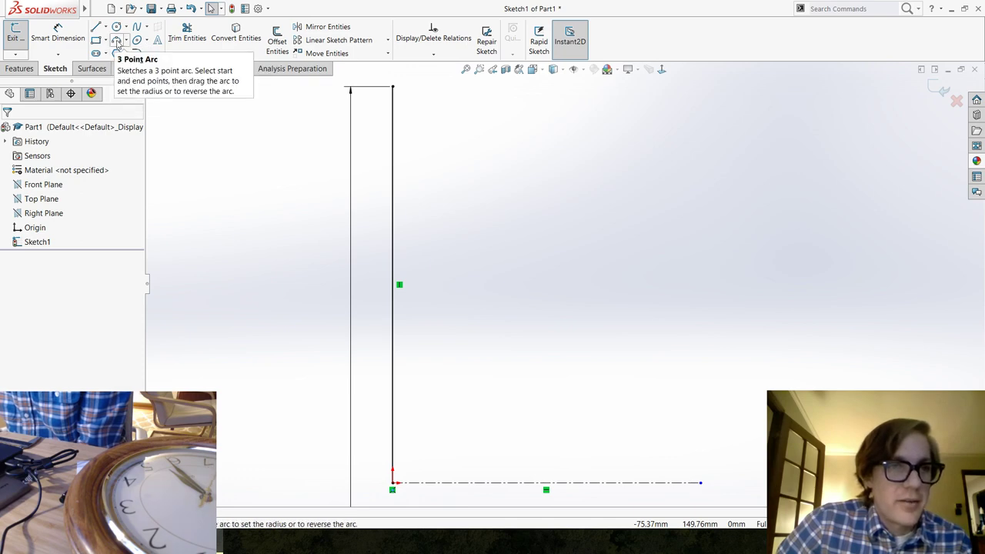
pyautogui.click(116, 41)
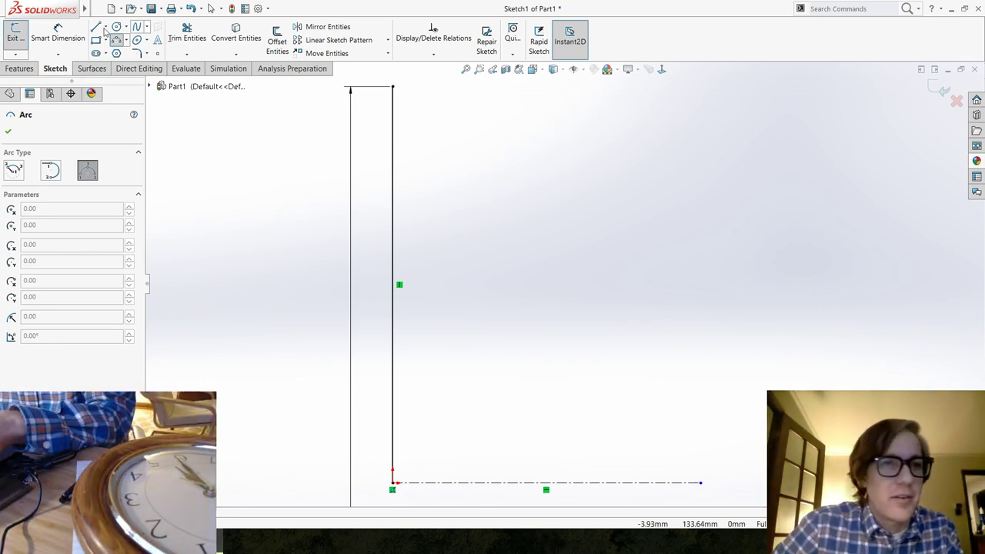
pyautogui.press('Escape')
# Draw a stepped line profile jutting right from the tall line's top, closing back onto it.
pyautogui.click(97, 28)
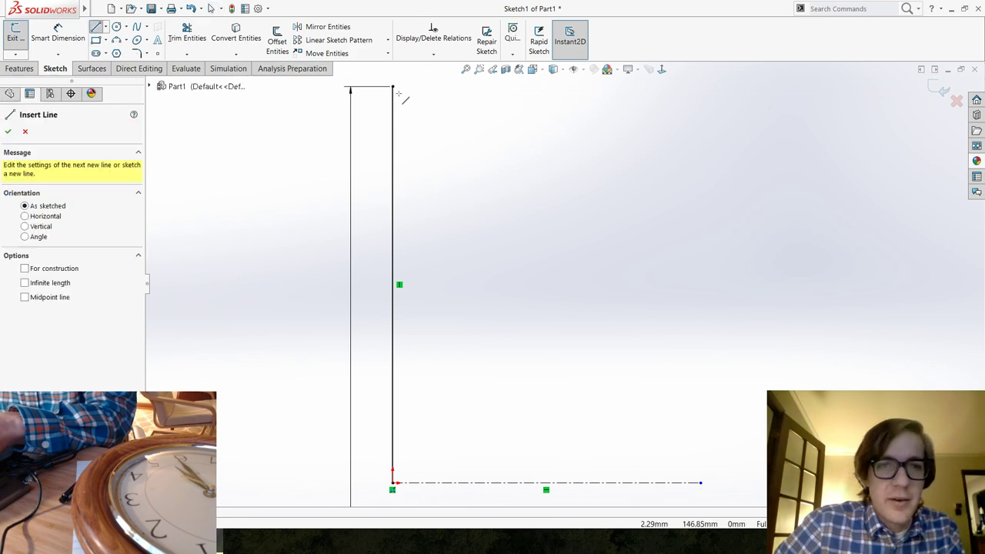
pyautogui.click(394, 87)
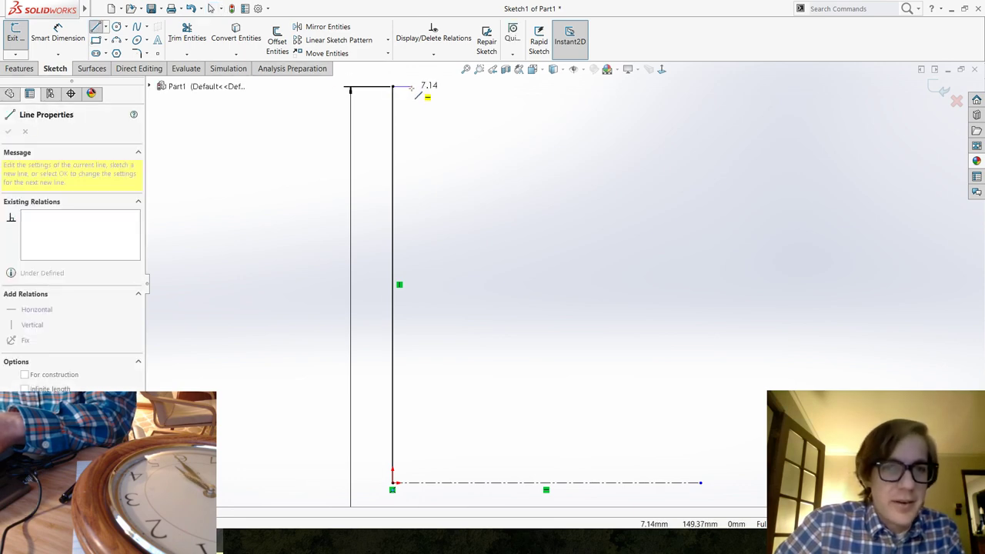
pyautogui.click(411, 88)
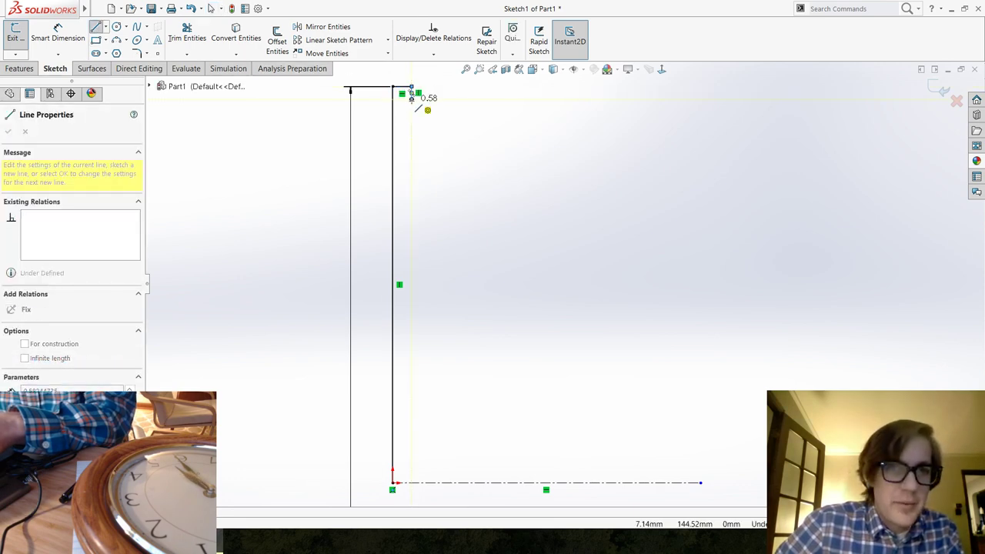
pyautogui.click(441, 98)
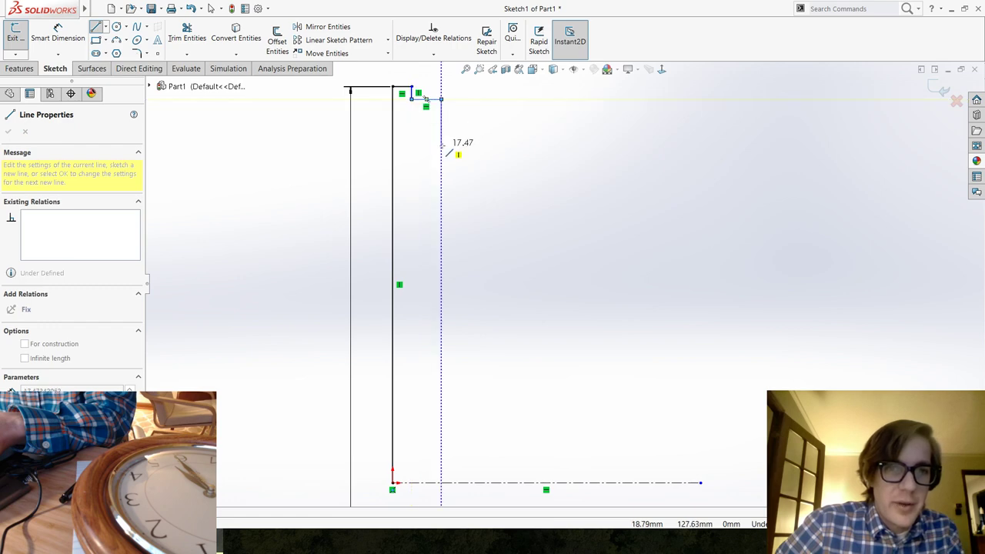
pyautogui.click(441, 145)
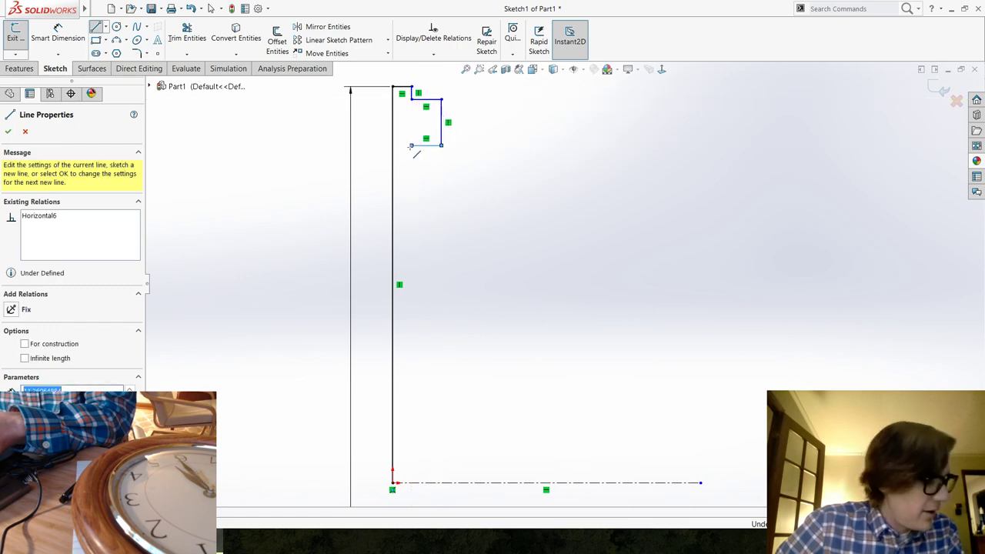
pyautogui.click(412, 145)
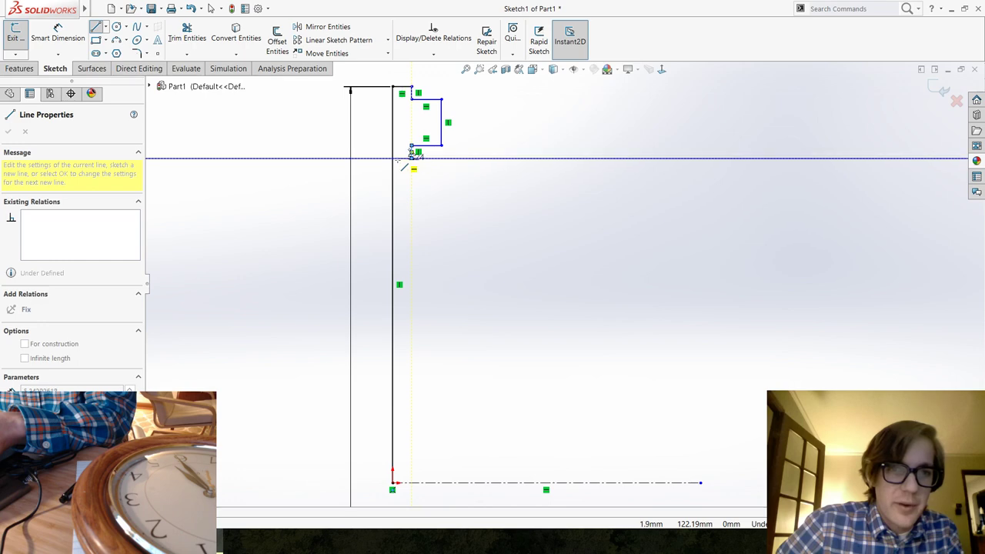
pyautogui.click(396, 159)
pyautogui.press('Escape')
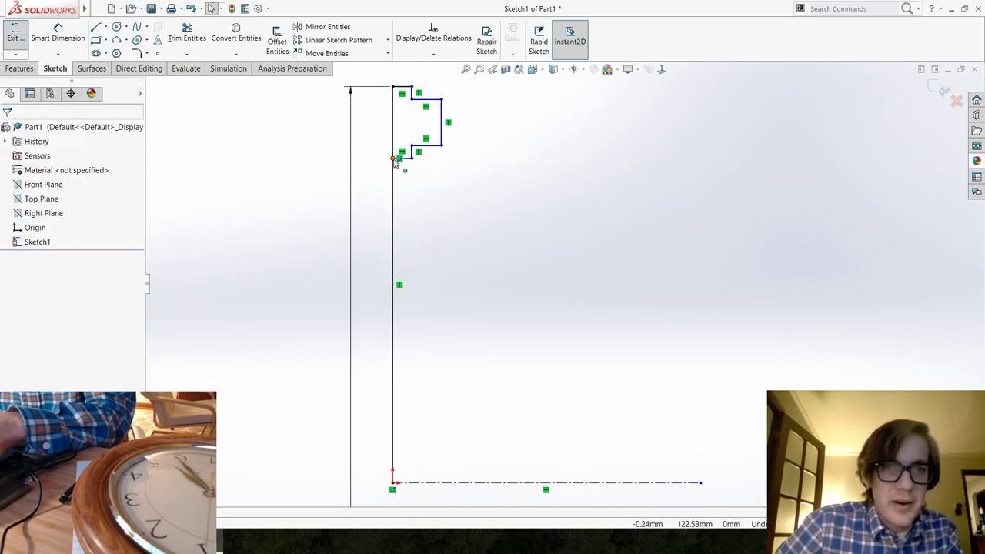
# Make the long vertical line construction geometry.
pyautogui.click(392, 203)
pyautogui.click(418, 167)
pyautogui.click(423, 234)
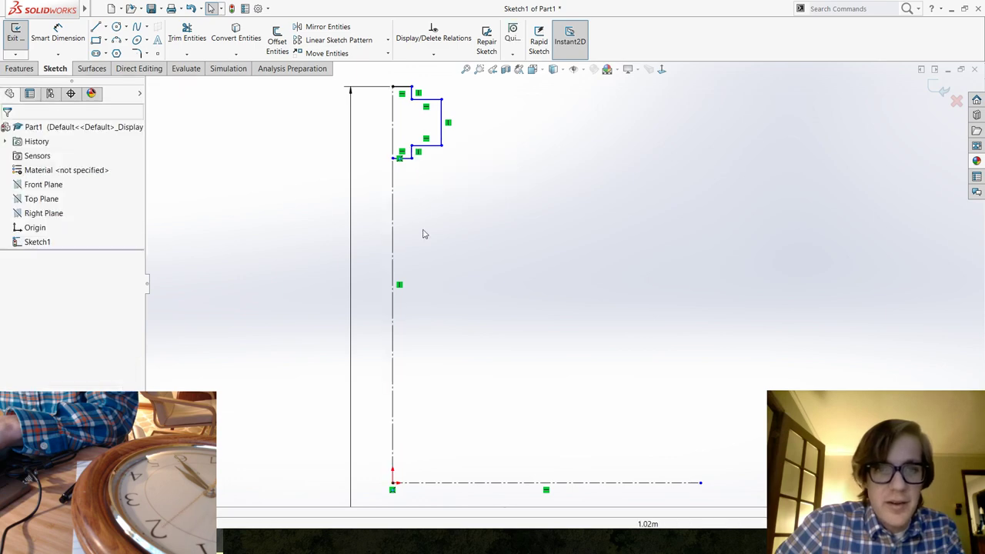
pyautogui.scroll(1, 562, 200)
pyautogui.scroll(-1, 462, 223)
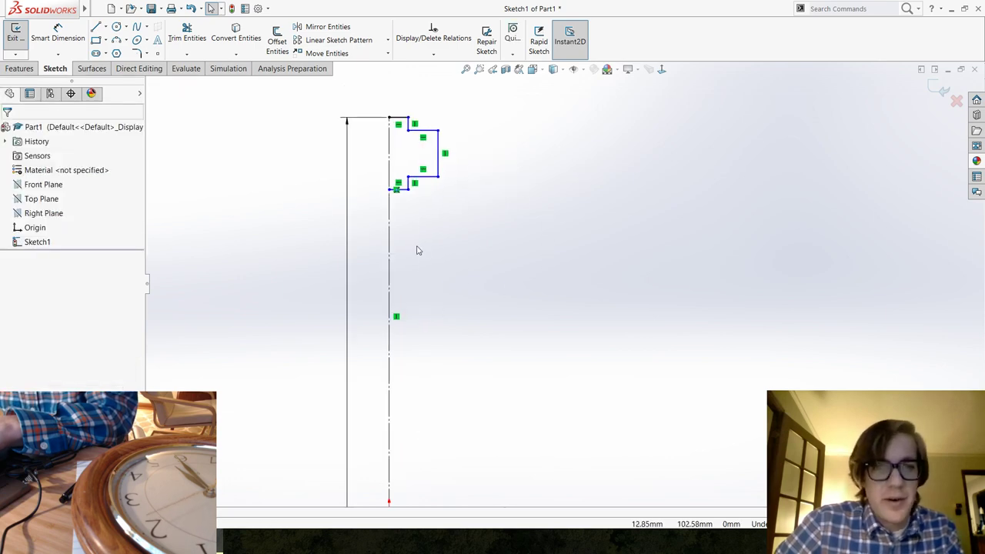
# Toggle Construction Geometry off on the long vertical line, making it a regular sketch line.
pyautogui.click(390, 248)
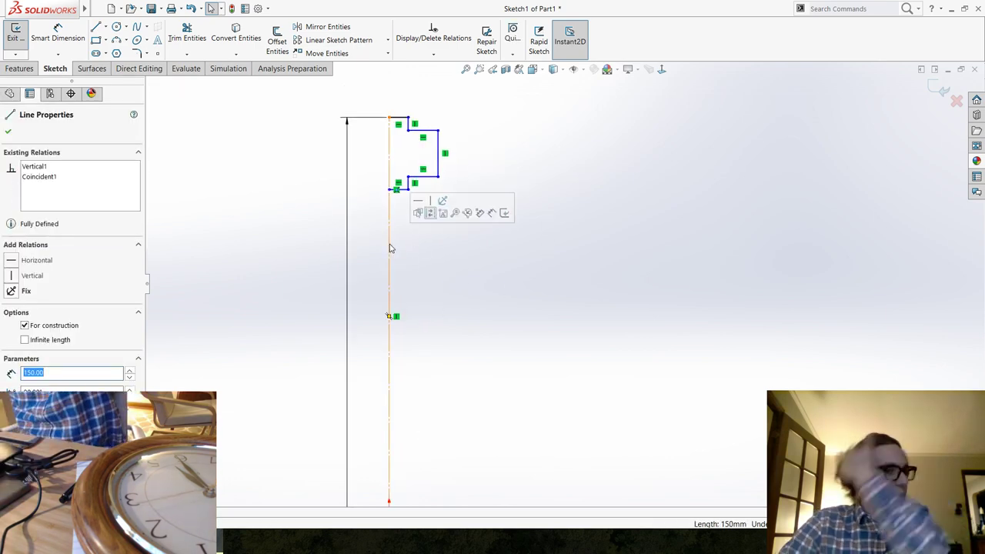
pyautogui.click(406, 279)
pyautogui.click(389, 241)
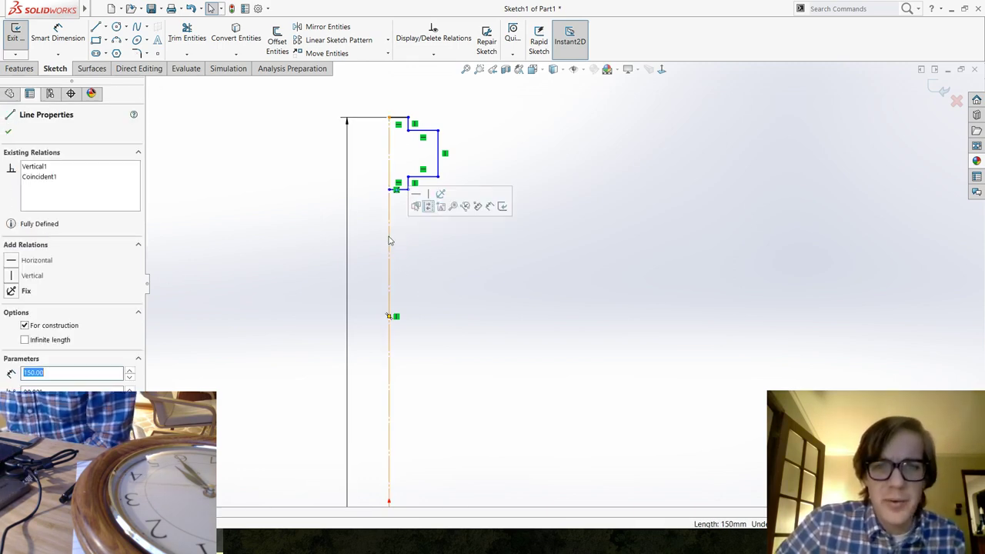
pyautogui.click(422, 198)
pyautogui.scroll(-3, 441, 166)
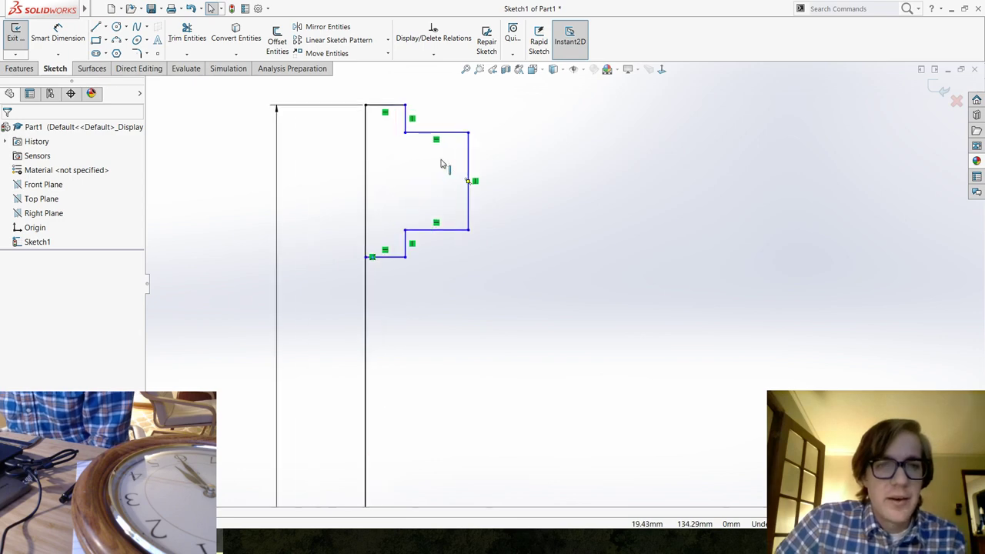
pyautogui.scroll(-1, 455, 167)
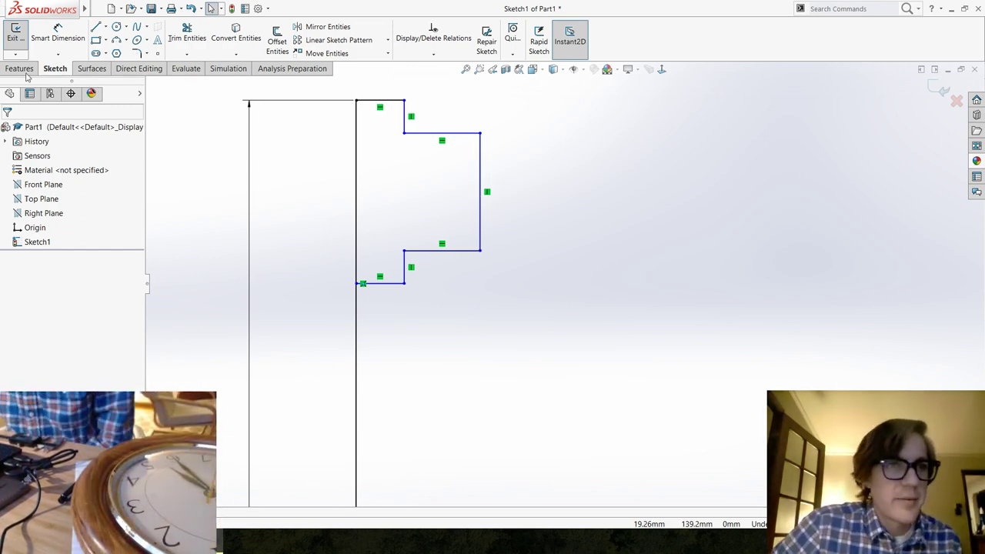
# Dimension the short step edge 12 and the outer vertical edge 21 from the long line.
pyautogui.click(58, 35)
pyautogui.click(404, 117)
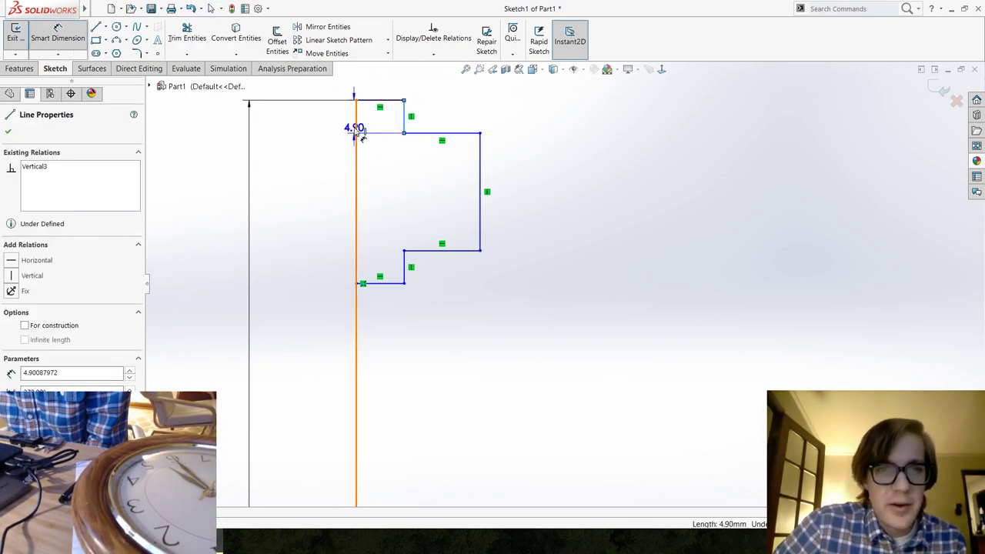
pyautogui.click(354, 128)
pyautogui.click(381, 82)
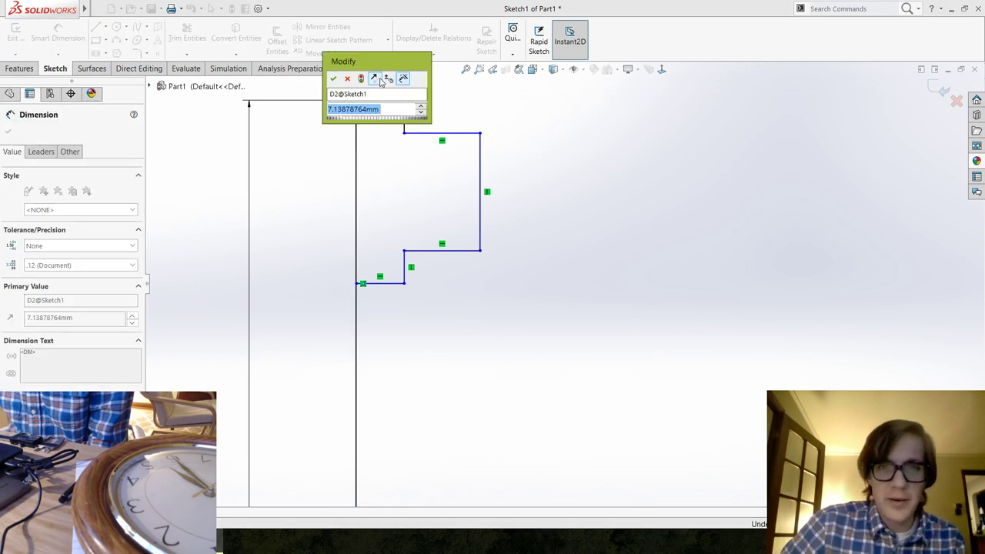
pyautogui.write('12')
pyautogui.press('Return')
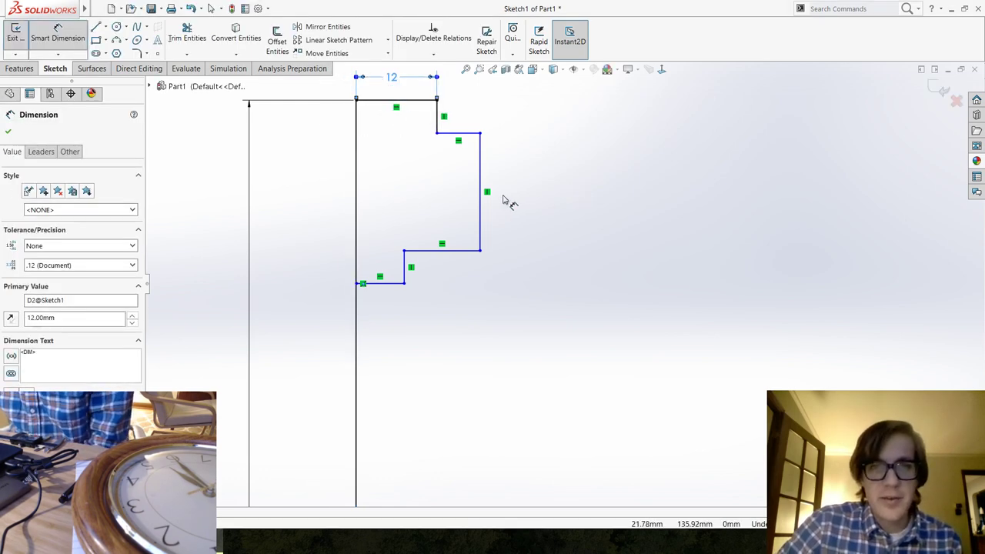
pyautogui.click(482, 158)
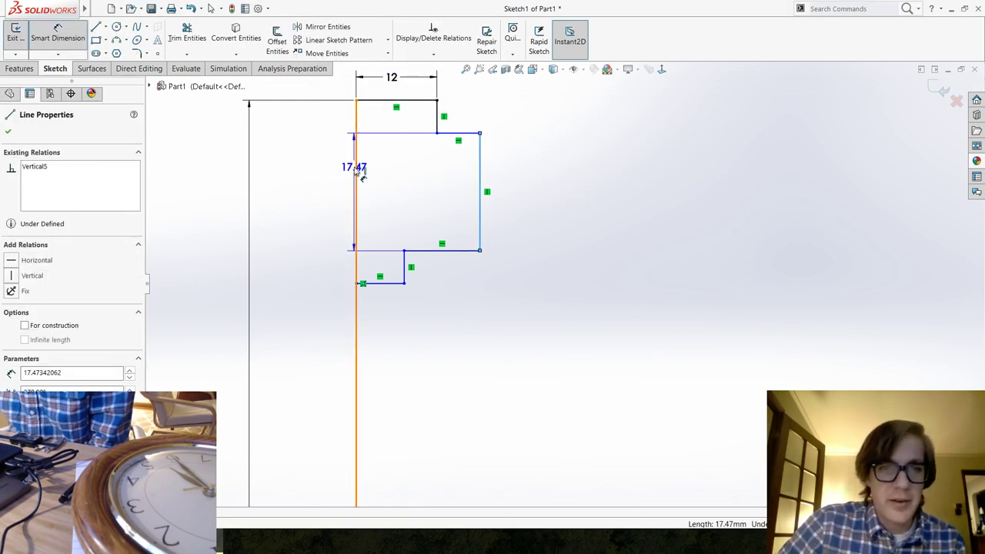
pyautogui.click(356, 174)
pyautogui.scroll(3, 562, 282)
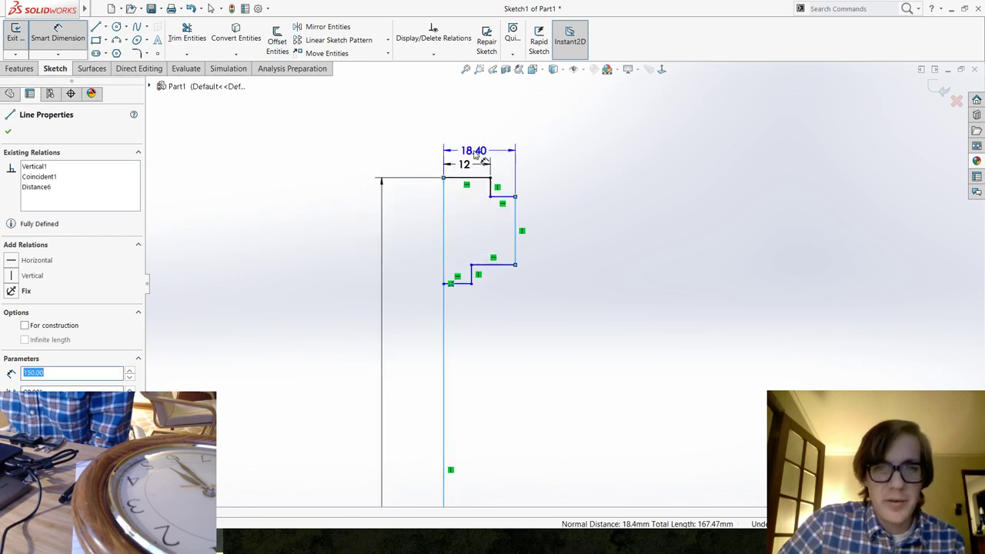
pyautogui.click(475, 154)
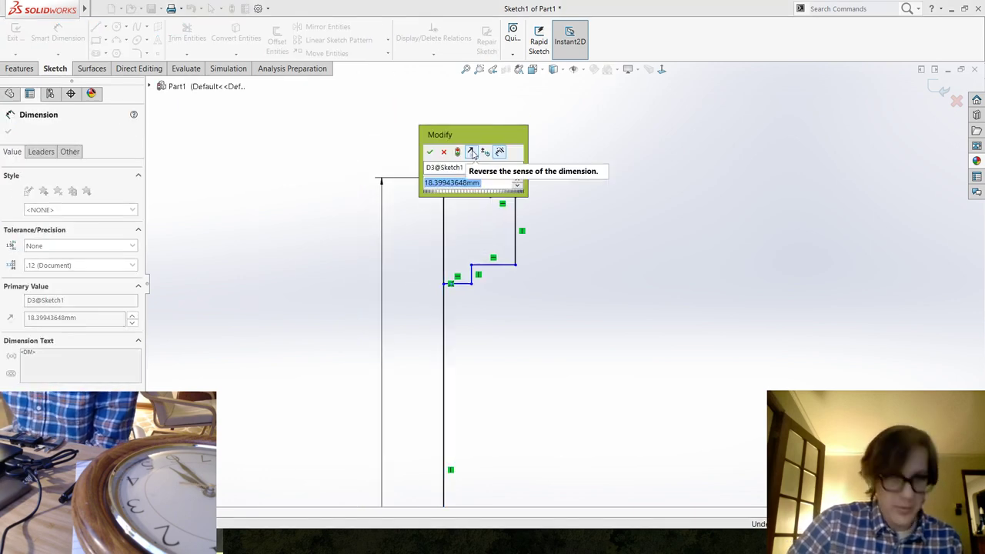
pyautogui.write('21')
pyautogui.press('Return')
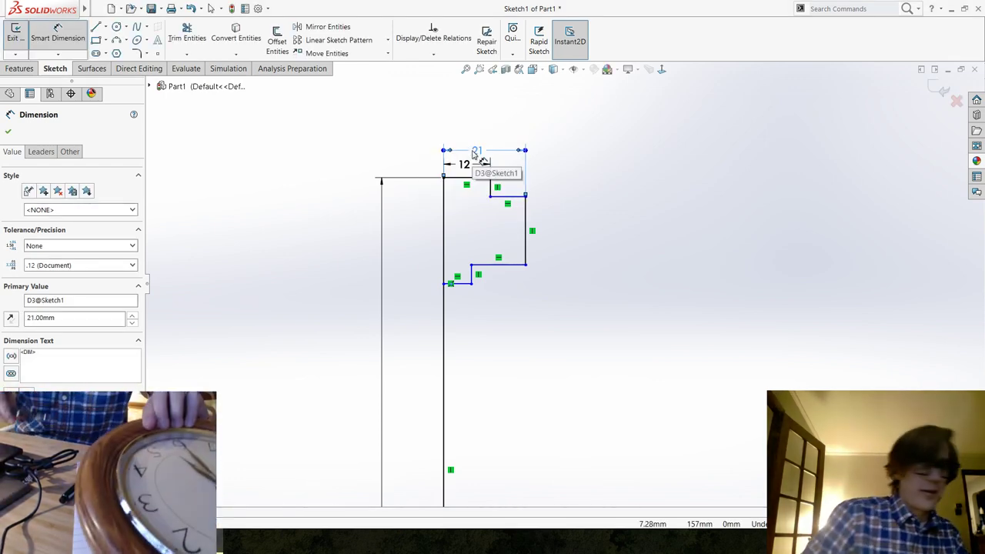
pyautogui.press('Escape')
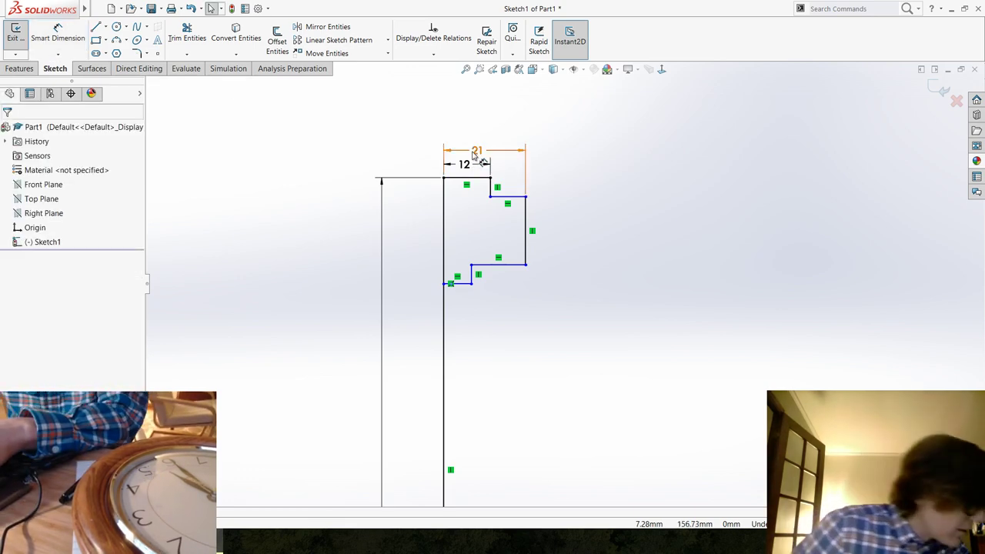
pyautogui.scroll(-3, 475, 278)
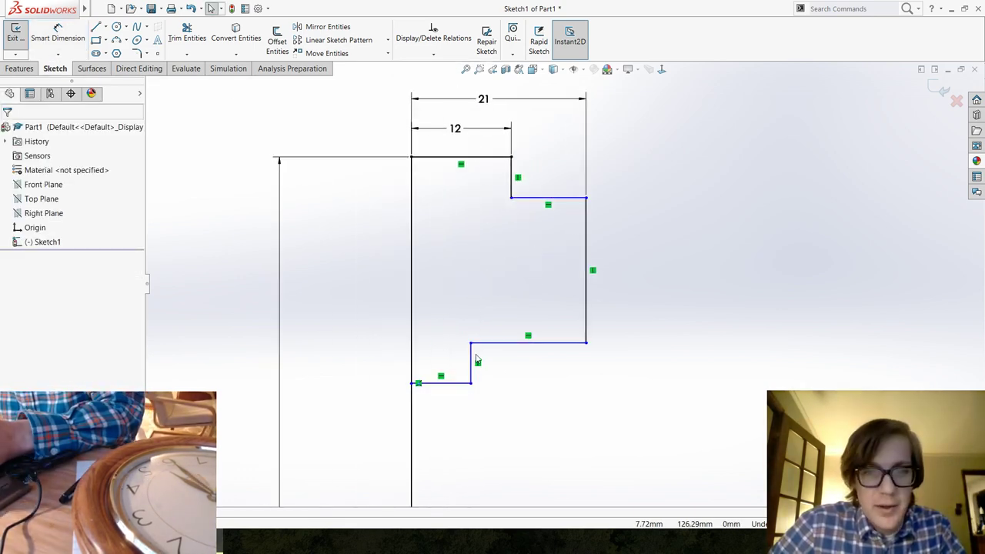
# Add a Collinear relation between the upper and lower short vertical step lines.
pyautogui.click(472, 356)
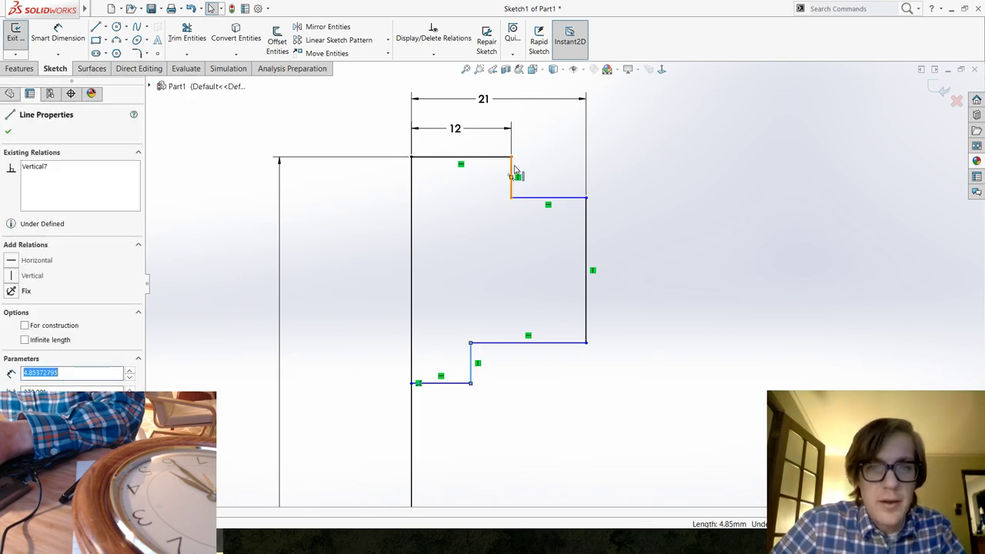
pyautogui.keyDown('ctrl'); pyautogui.click(513, 171); pyautogui.keyUp('ctrl')
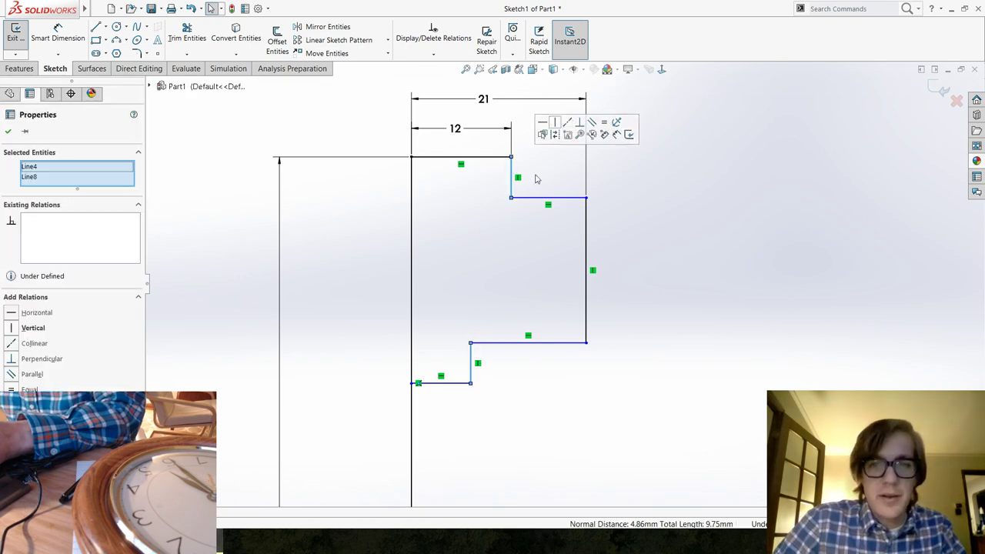
pyautogui.click(519, 361)
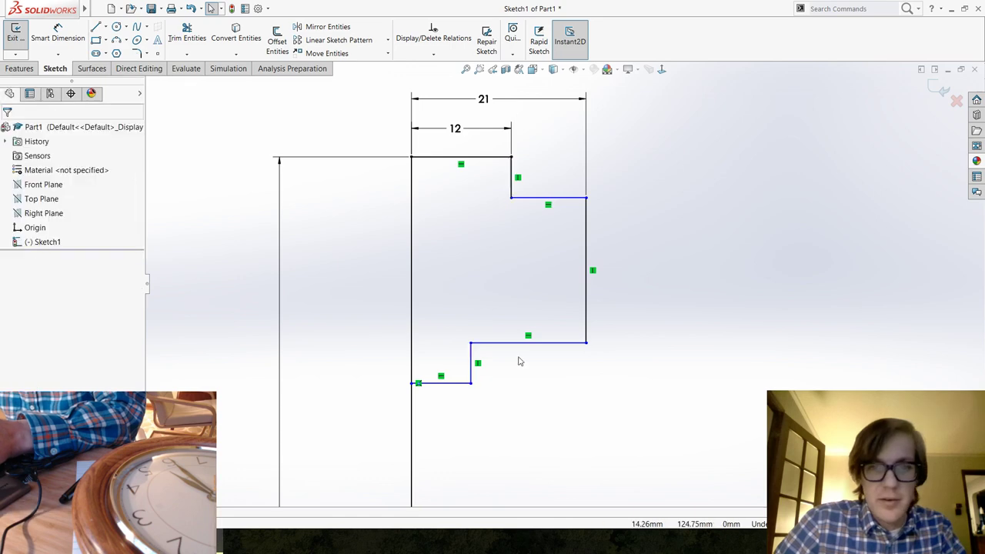
pyautogui.click(472, 358)
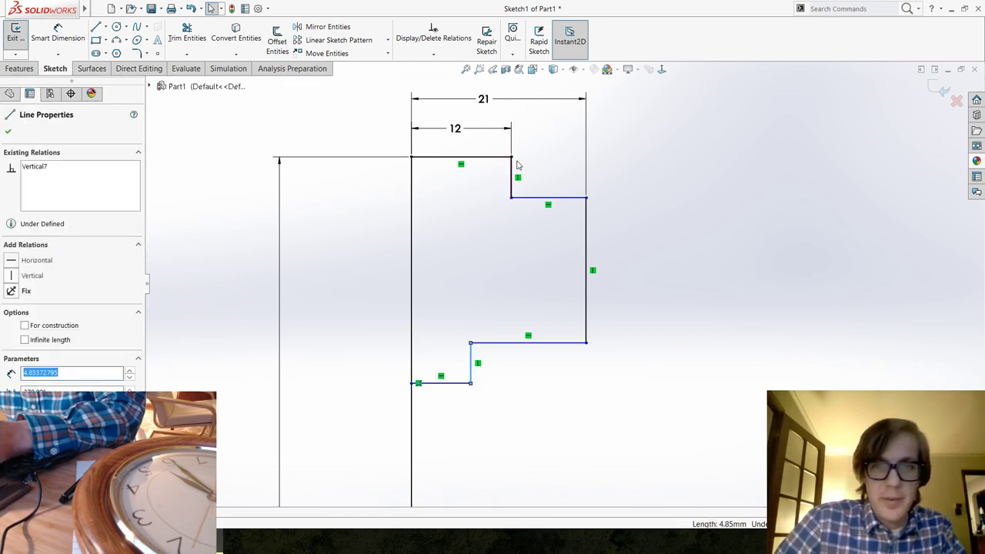
pyautogui.keyDown('ctrl'); pyautogui.click(512, 177); pyautogui.keyUp('ctrl')
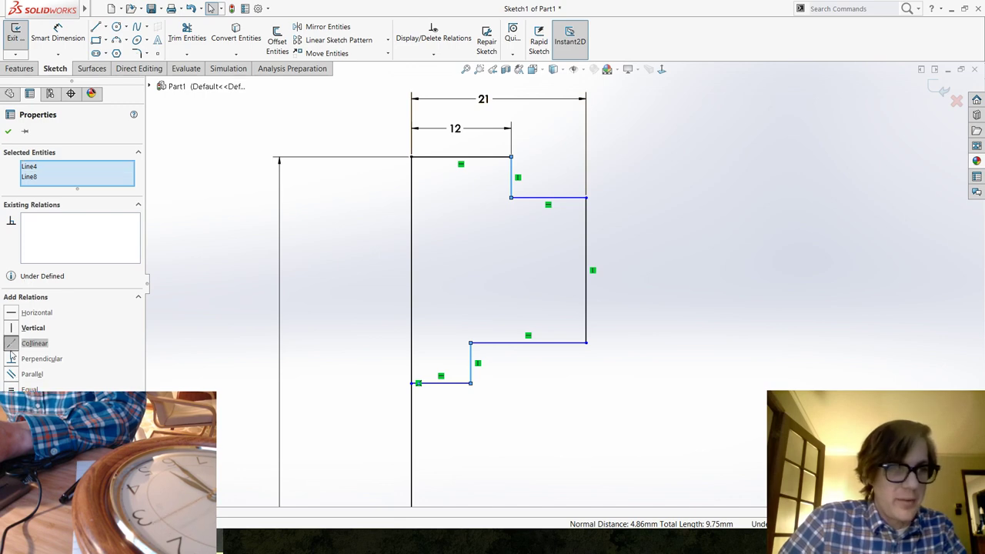
pyautogui.click(34, 343)
pyautogui.click(705, 431)
pyautogui.scroll(3, 565, 281)
pyautogui.scroll(-2, 678, 266)
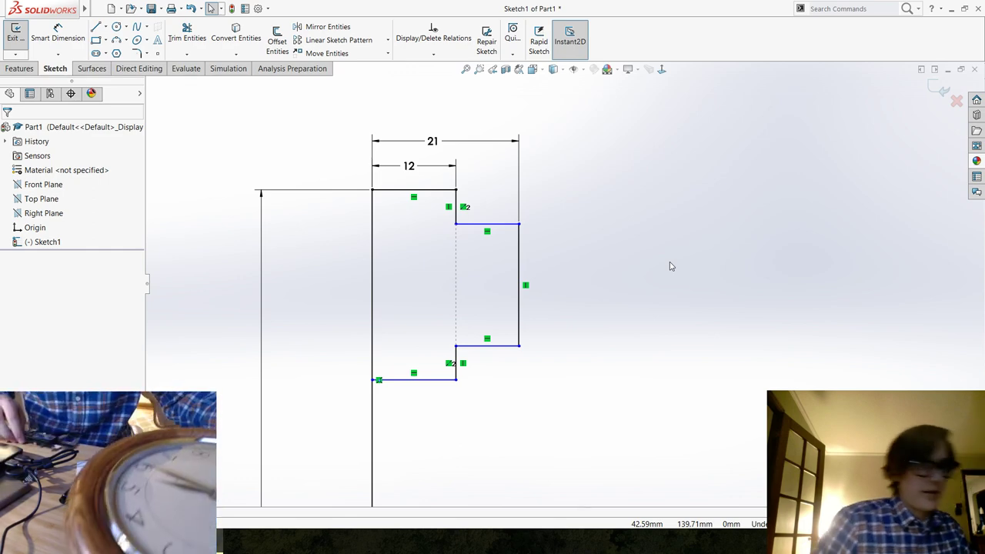
# Dimension the top step depth between the top and upper step lines as 5.70.
pyautogui.click(57, 35)
pyautogui.click(438, 194)
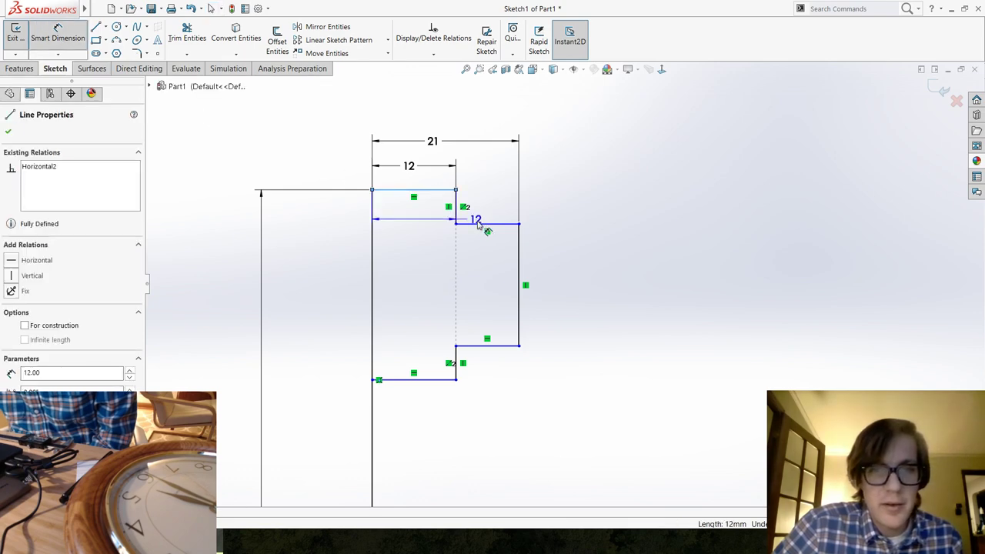
pyautogui.click(483, 224)
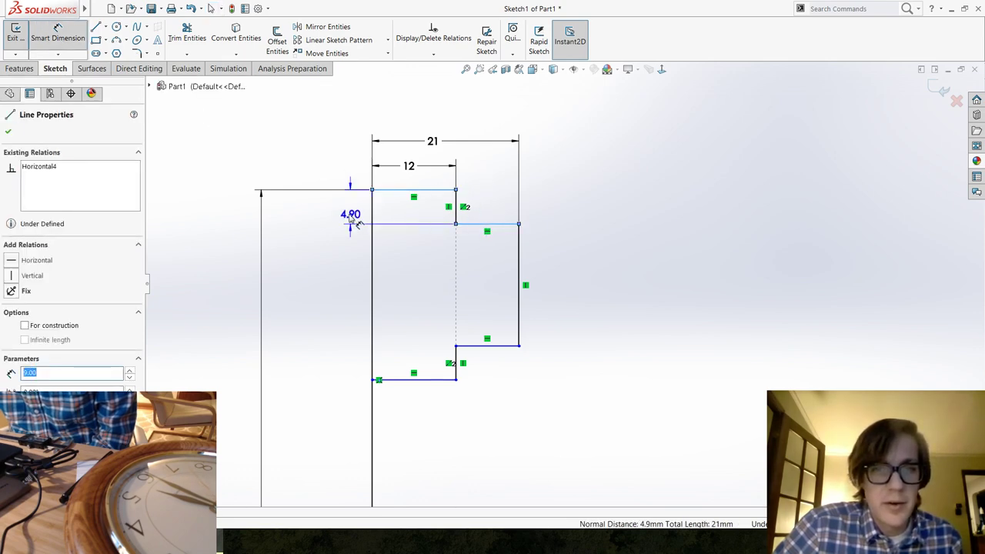
pyautogui.click(351, 216)
pyautogui.write('5.7')
pyautogui.press('Return')
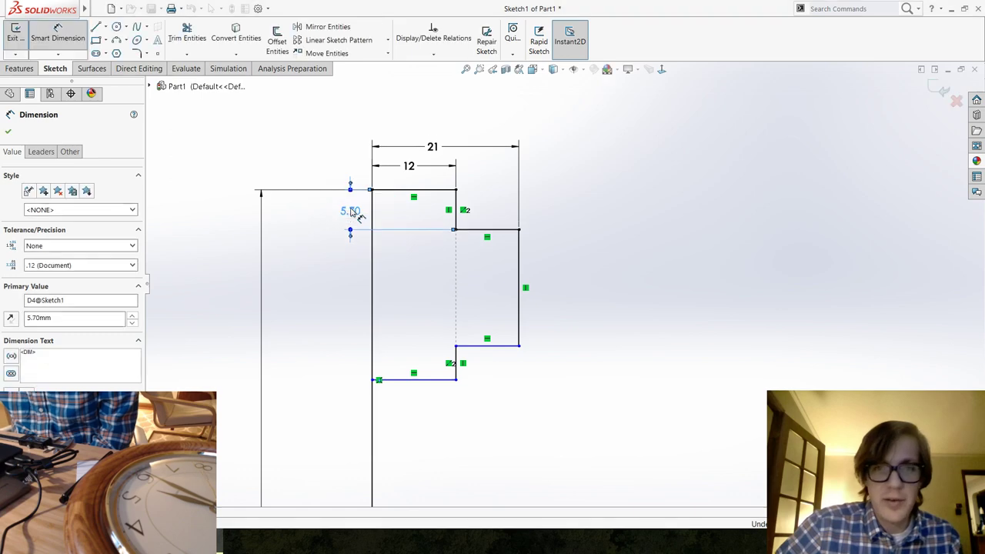
# Dimension the outer section height as 25 and drag the bottom horizontal line lower.
pyautogui.click(504, 231)
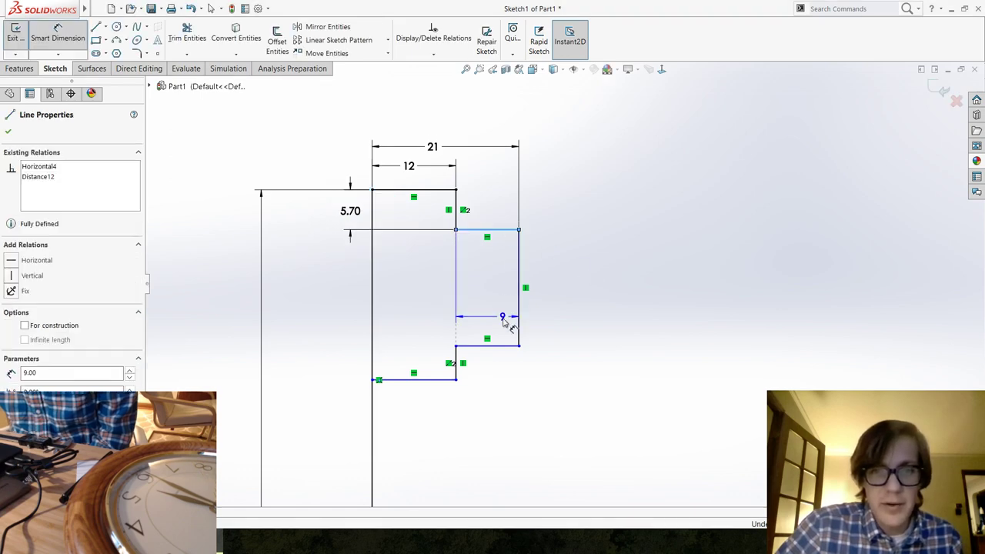
pyautogui.click(511, 346)
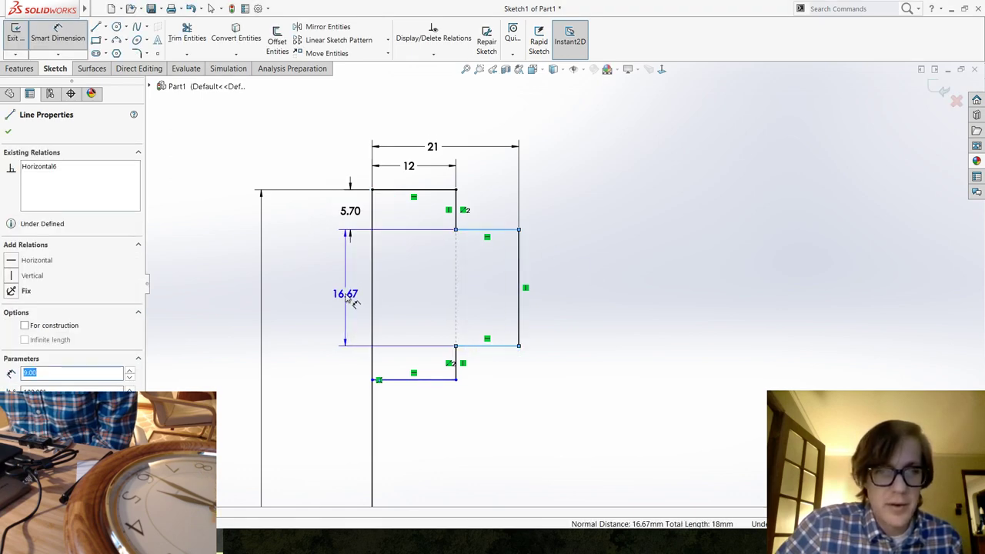
pyautogui.click(348, 294)
pyautogui.write('25')
pyautogui.press('Return')
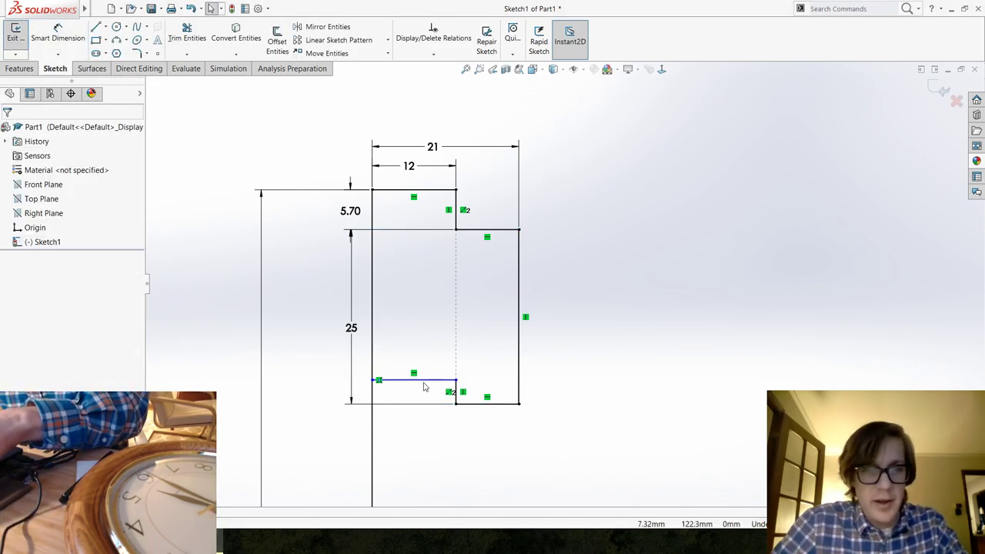
pyautogui.moveTo(424, 380); pyautogui.dragTo(427, 440)
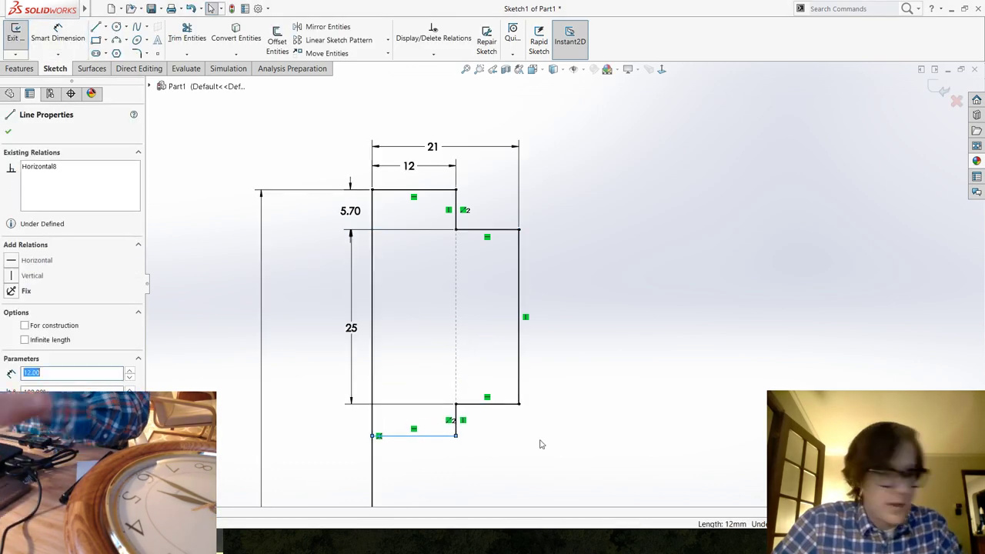
pyautogui.click(541, 444)
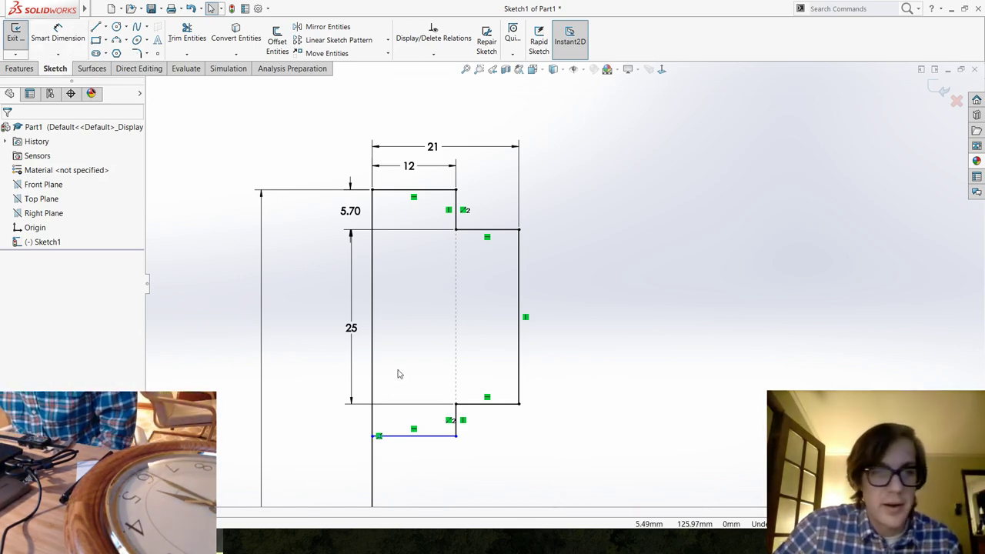
# Make the two short vertical step lines equal in length.
pyautogui.click(454, 415)
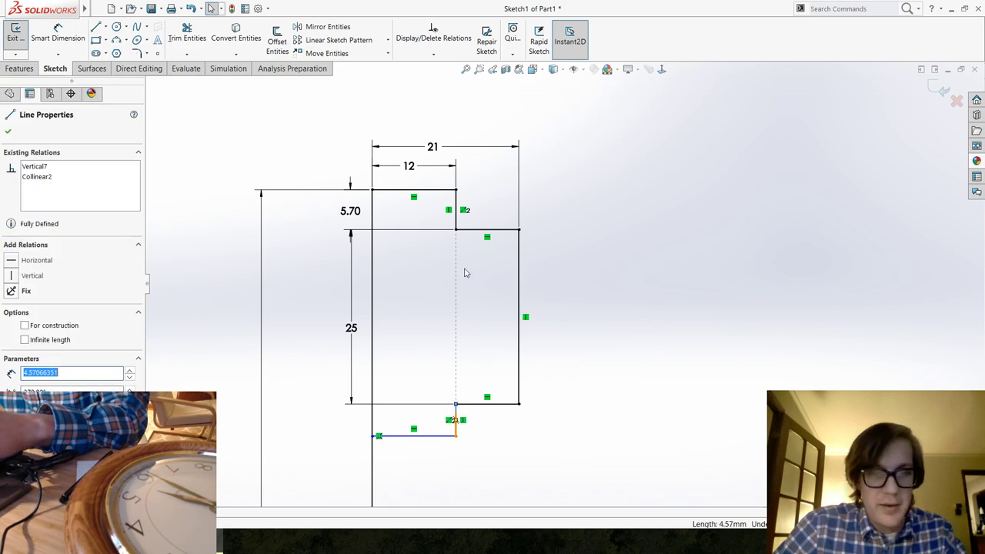
pyautogui.keyDown('ctrl'); pyautogui.click(458, 204); pyautogui.keyUp('ctrl')
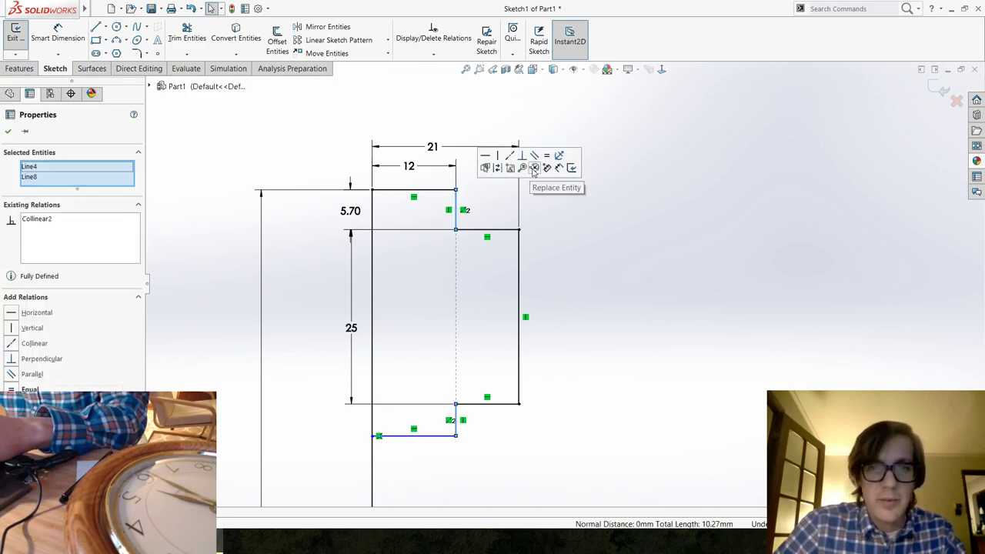
pyautogui.click(547, 156)
pyautogui.click(598, 370)
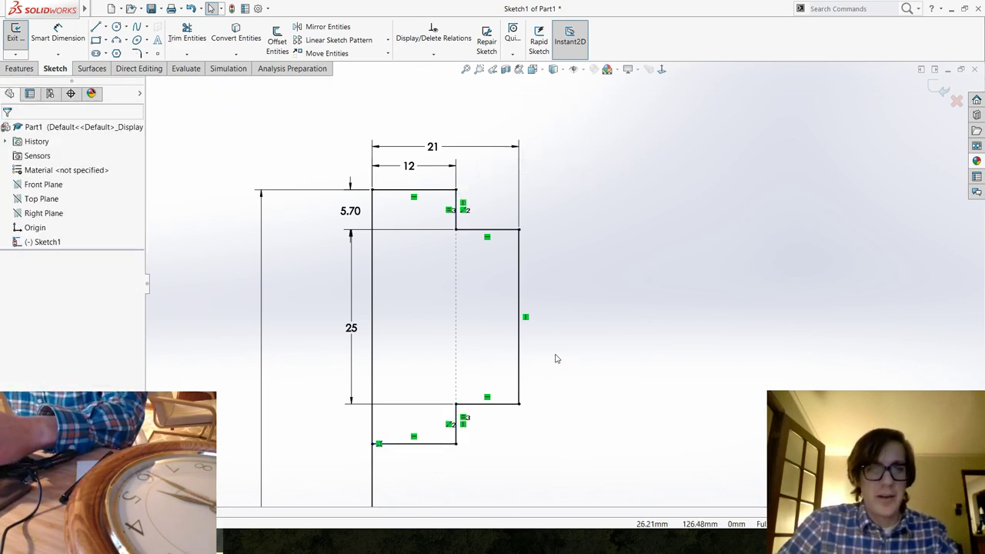
# Exit the sketch and bring up the Save As dialog with Ctrl+S.
pyautogui.scroll(10, 585, 311)
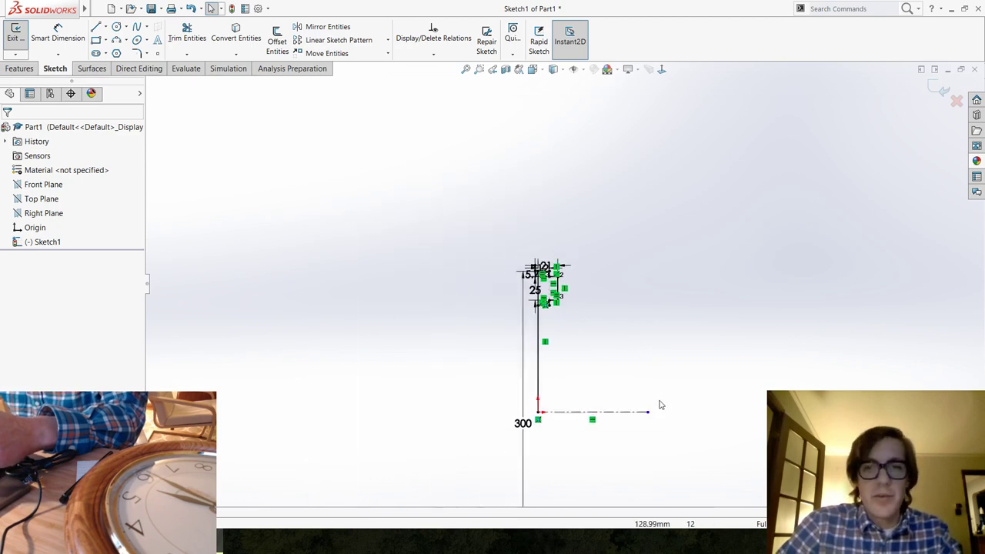
pyautogui.scroll(-3, 538, 202)
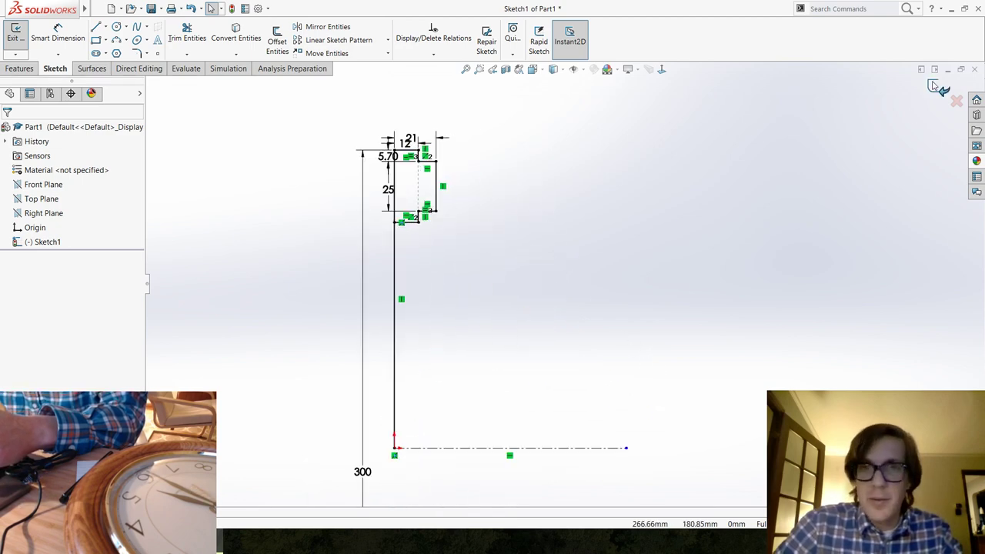
pyautogui.click(939, 87)
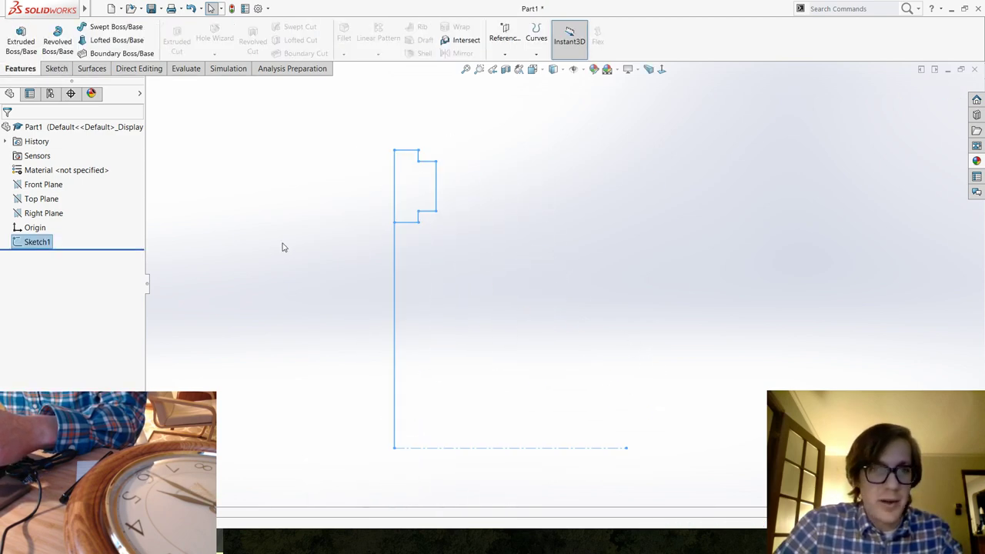
pyautogui.hotkey('ctrl', 's')
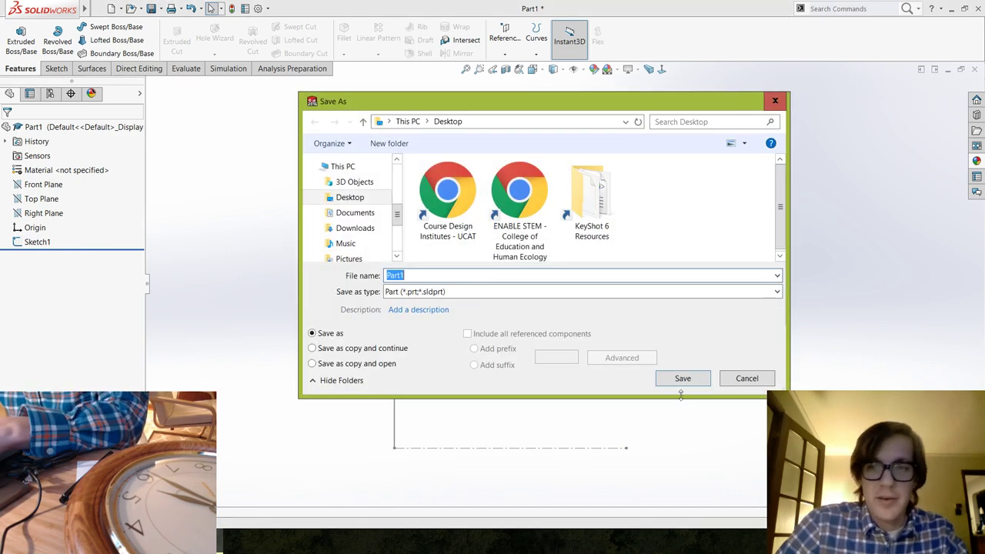
# Cancel the Save As dialog and rename Sketch1 to 'Master Section Sketch'.
pyautogui.click(743, 379)
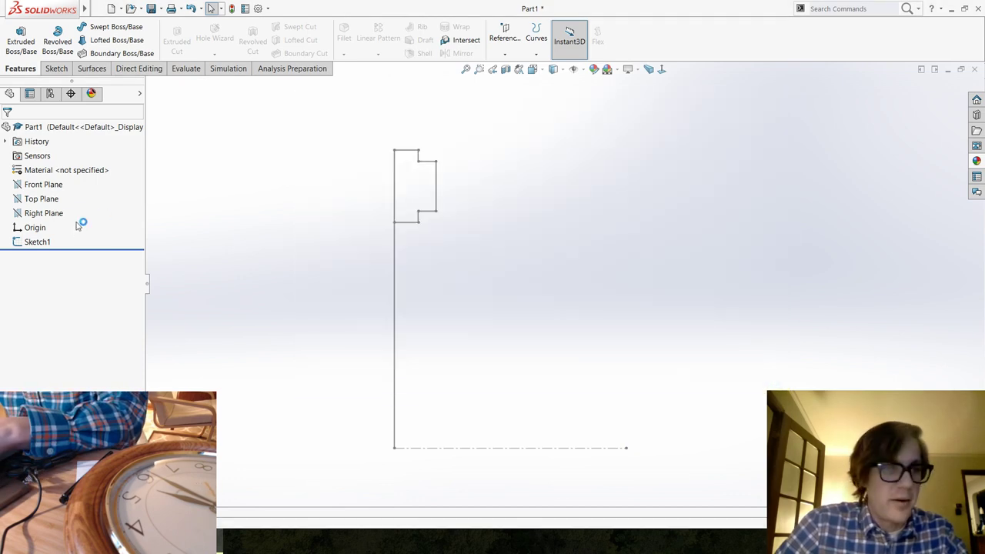
pyautogui.click(37, 242)
pyautogui.click(38, 244)
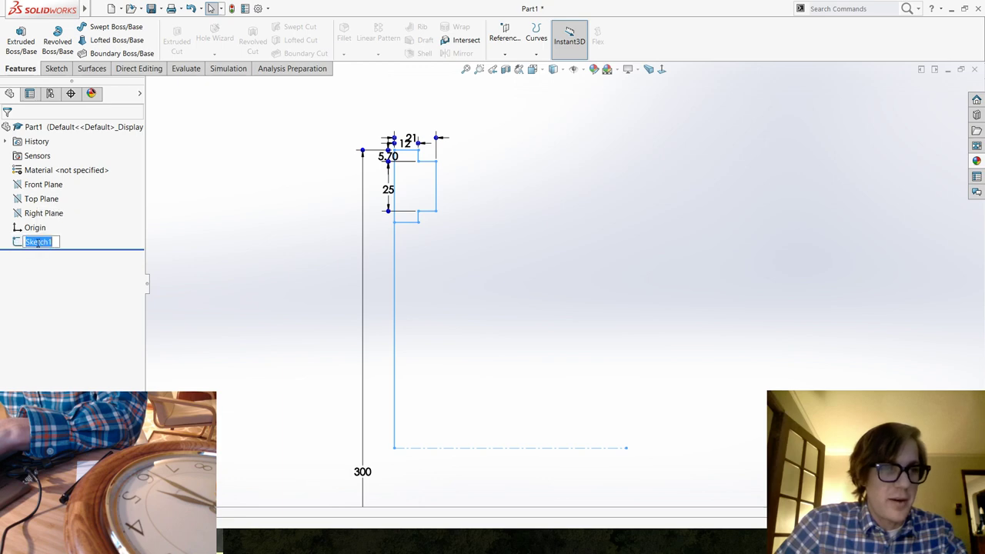
pyautogui.write('Ma')
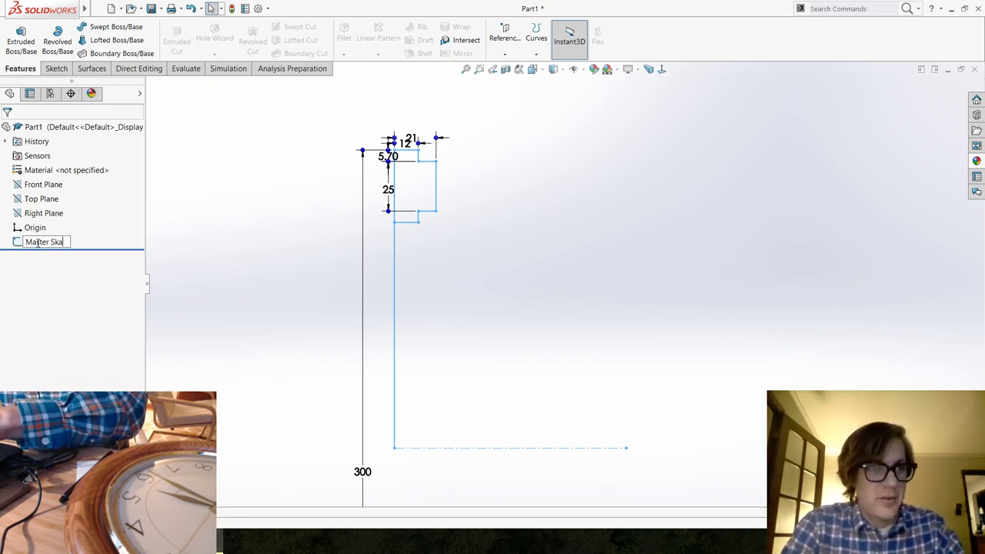
pyautogui.write('ster Ske')
pyautogui.press('BackSpace')
pyautogui.press('BackSpace')
pyautogui.press('BackSpace')
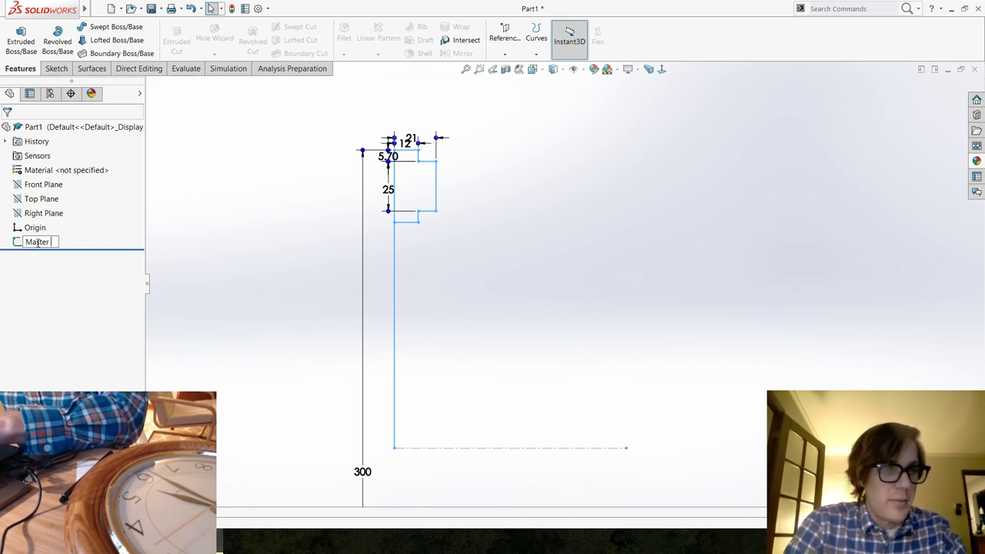
pyautogui.write('Ri')
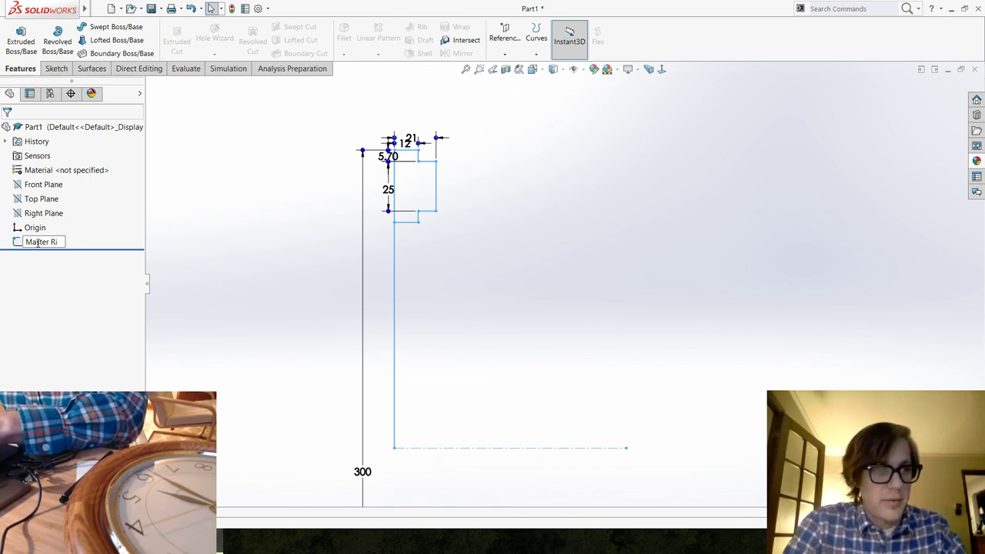
pyautogui.write('Section Sketch')
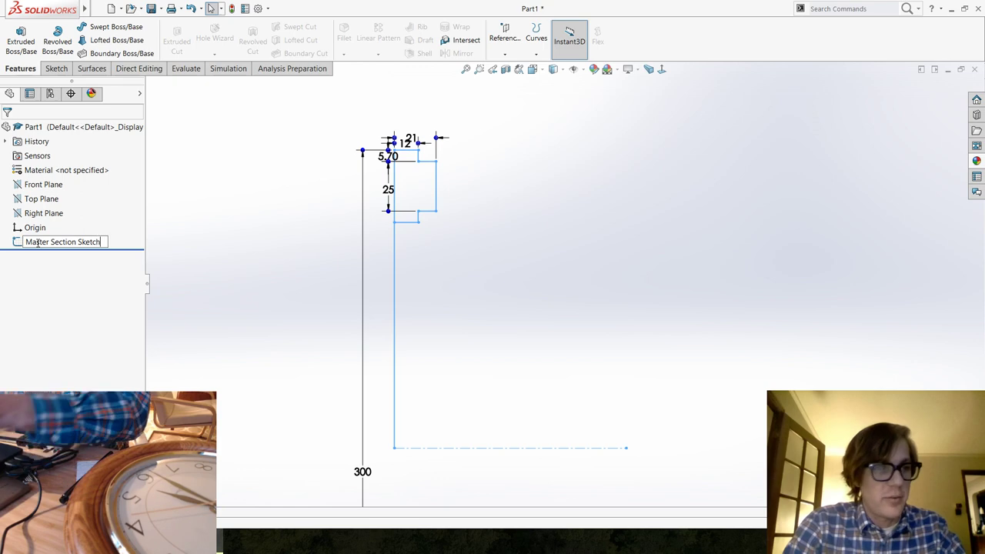
pyautogui.press('Return')
pyautogui.click(293, 242)
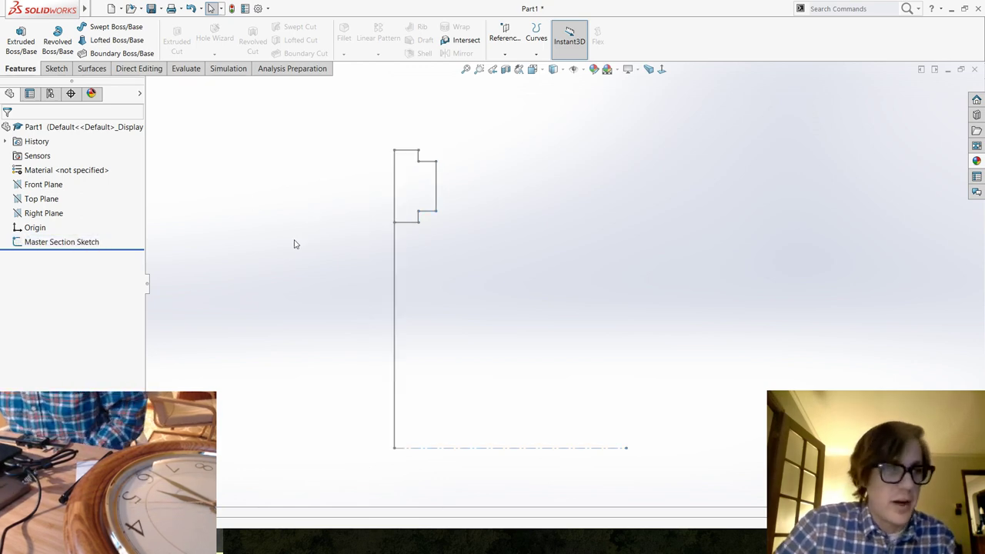
# In the save dialog, browse to F: > Transfer > Will Builds Stuff > 03 - Clock Animation.
pyautogui.hotkey('ctrl', 's')
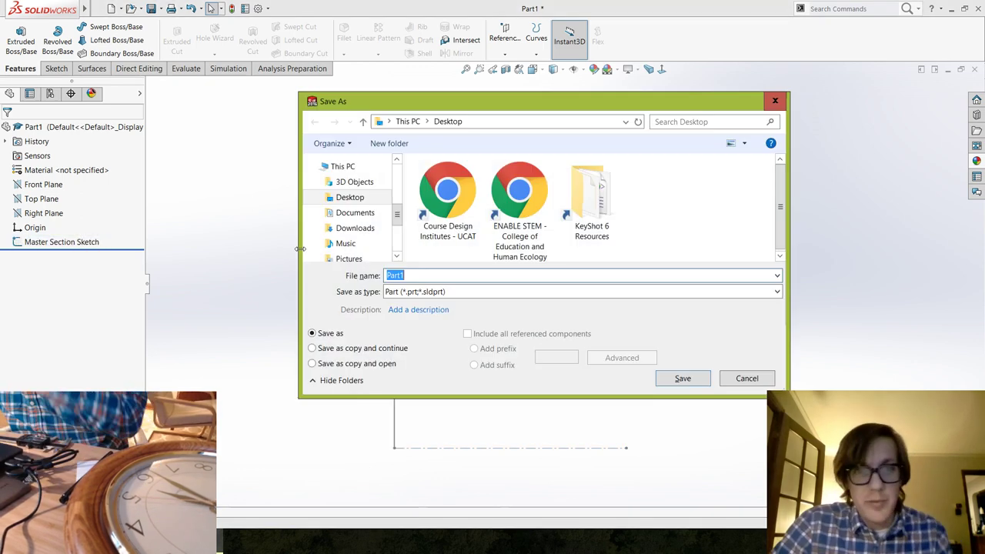
pyautogui.scroll(-5, 357, 215)
pyautogui.click(354, 198)
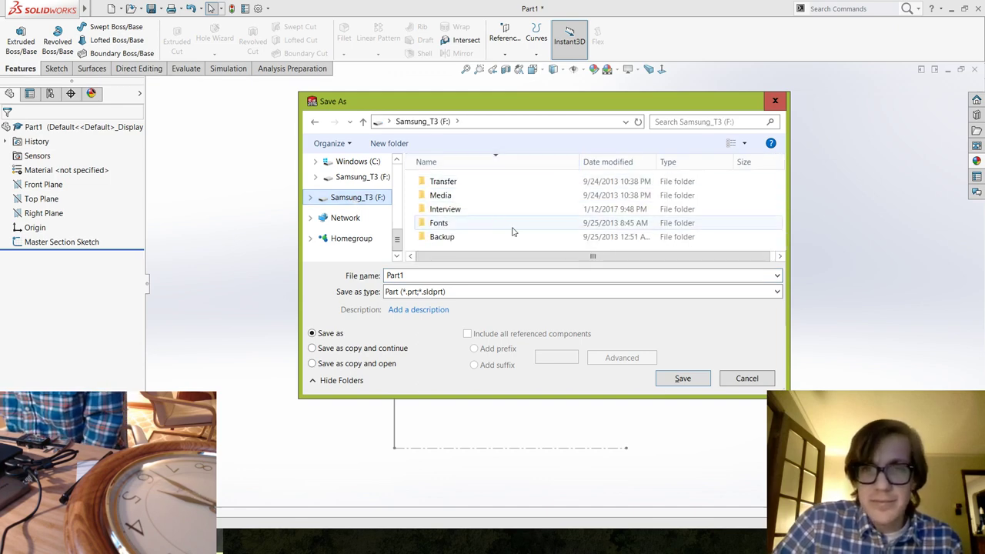
pyautogui.click(465, 162)
pyautogui.click(466, 162)
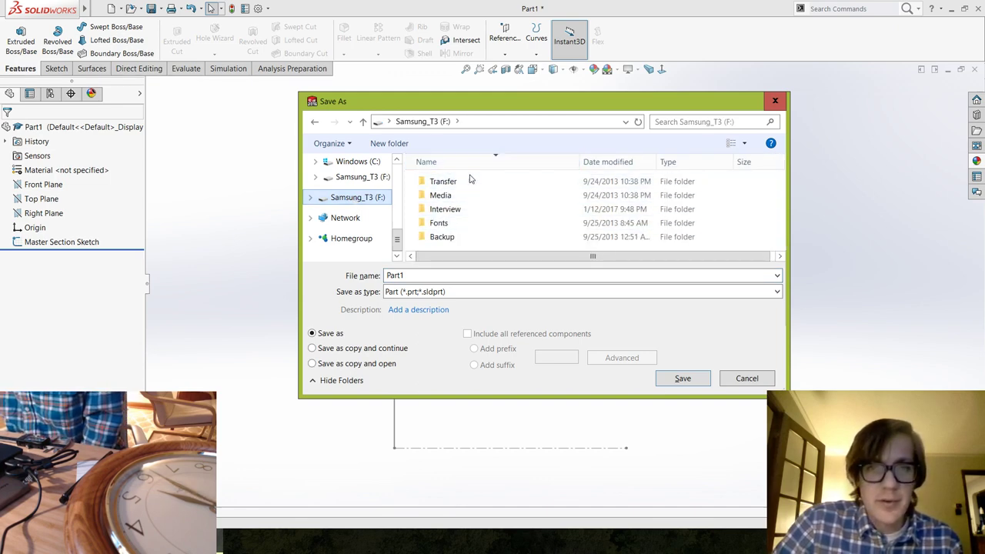
pyautogui.click(468, 181)
pyautogui.doubleClick(480, 188)
pyautogui.scroll(-10, 476, 204)
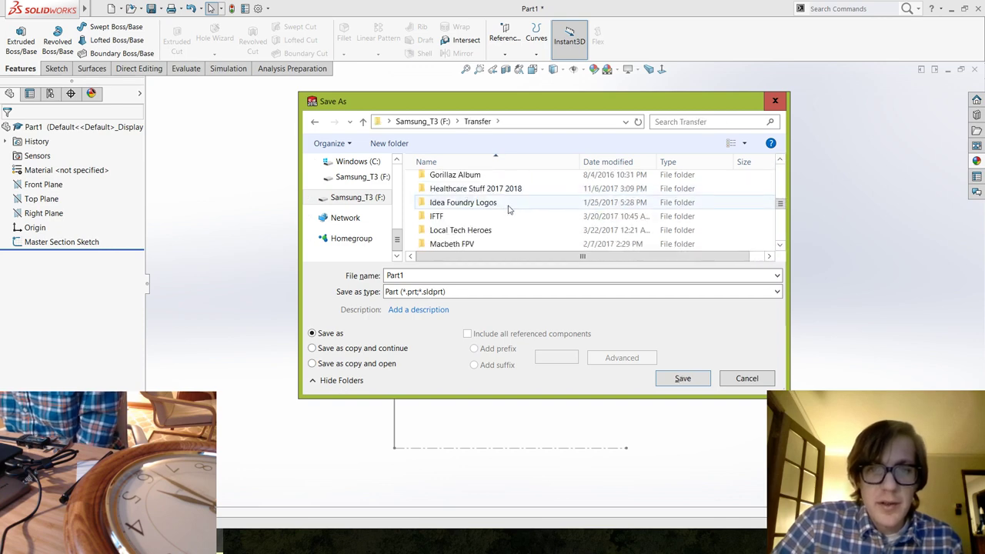
pyautogui.doubleClick(462, 202)
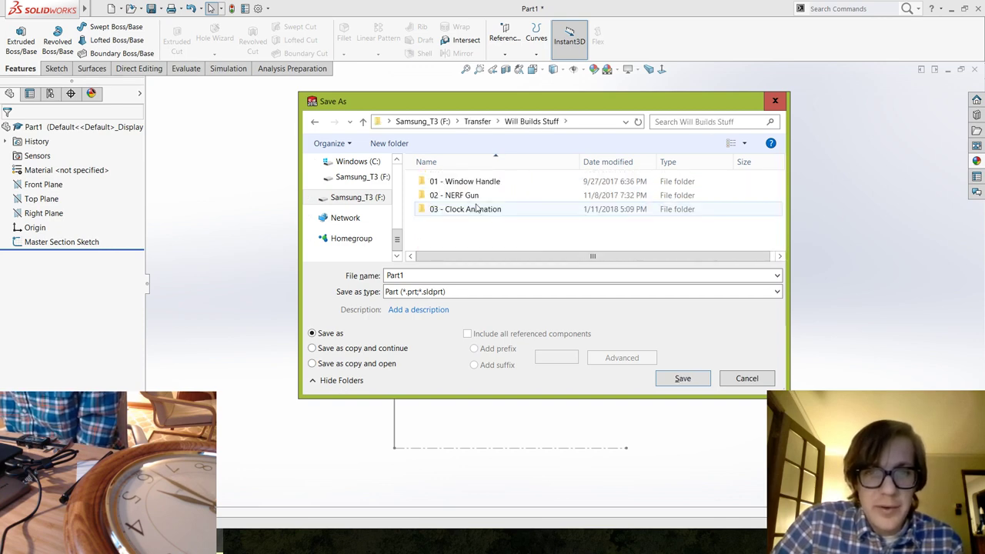
pyautogui.doubleClick(477, 208)
# Save the part under the name 'Clock'.
pyautogui.doubleClick(418, 276)
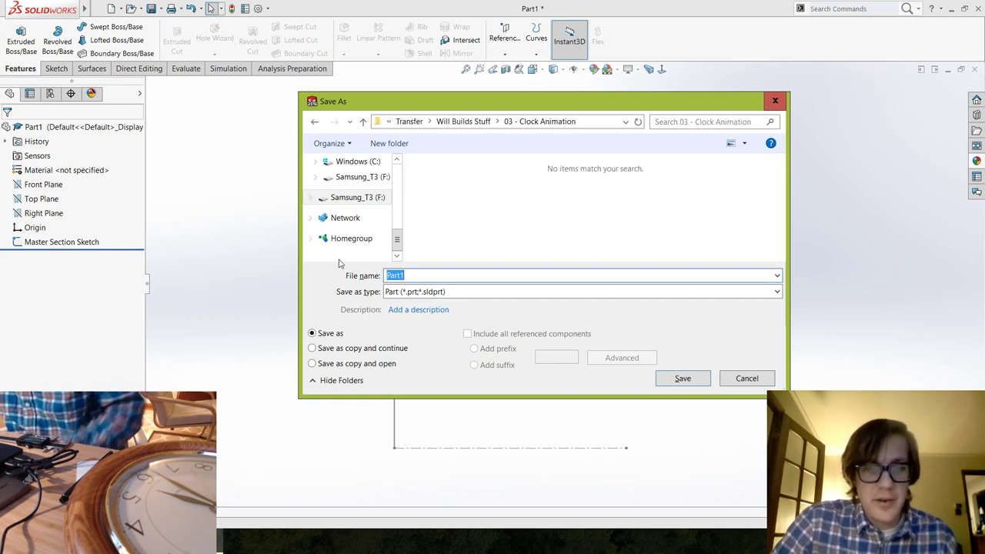
pyautogui.write('Clock')
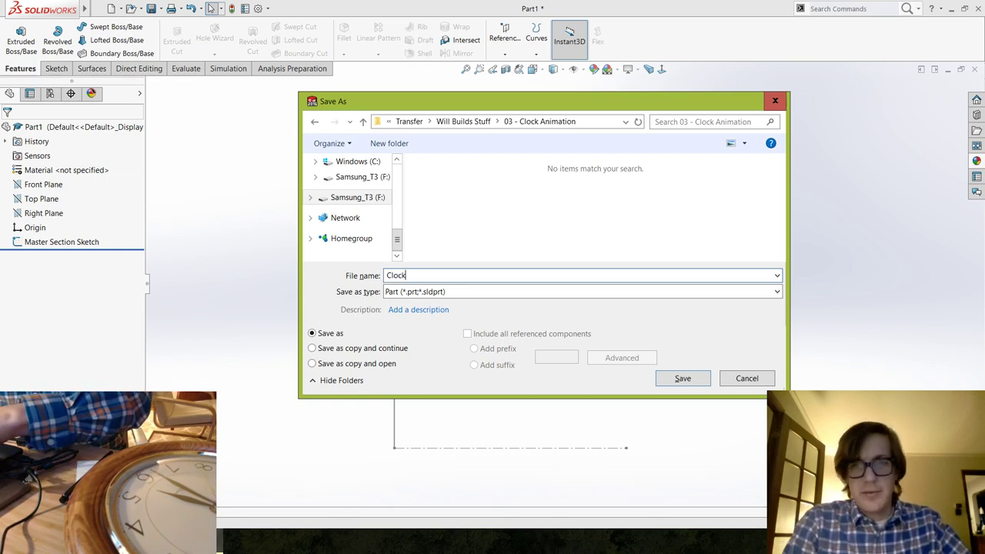
pyautogui.press('Return')
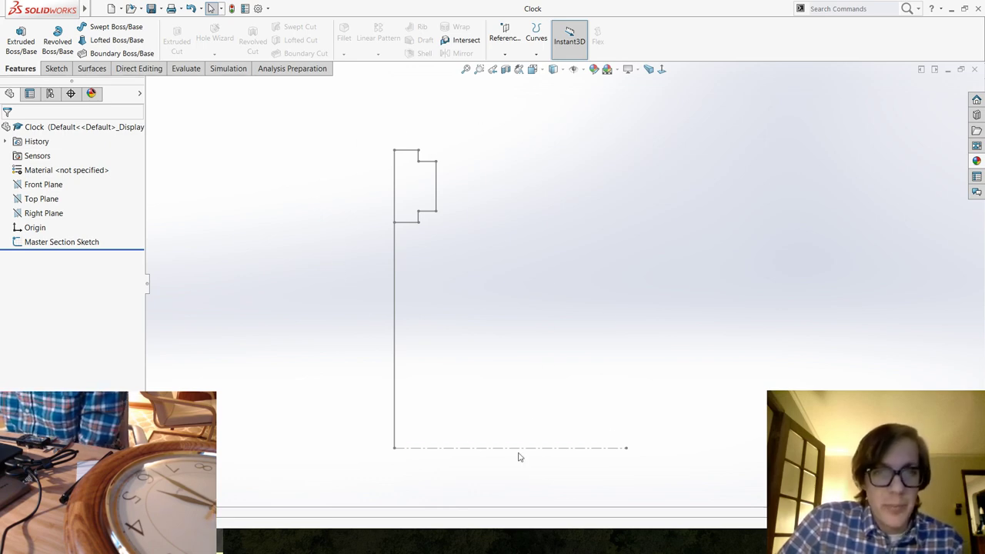
# Start a new sketch on the Right Plane.
pyautogui.click(69, 242)
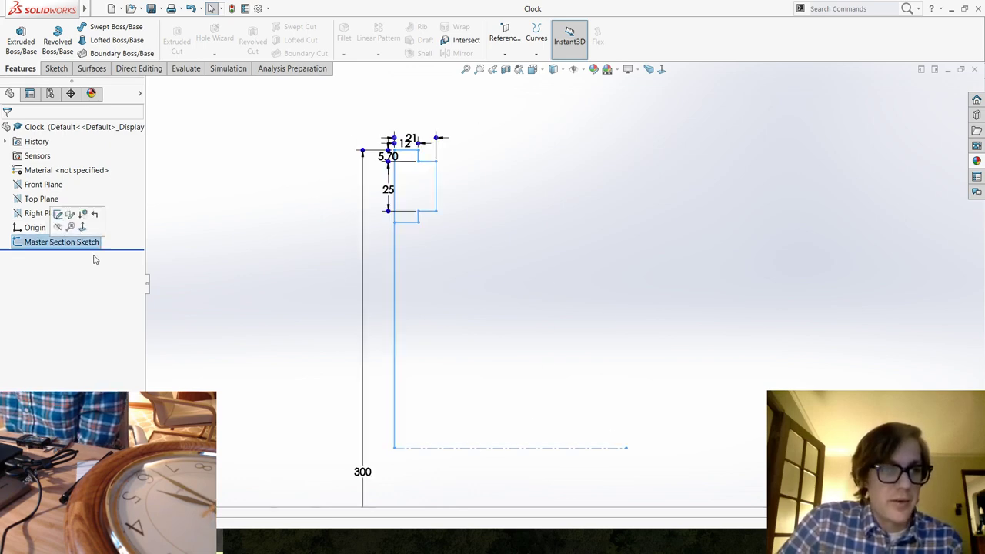
pyautogui.click(303, 350)
pyautogui.moveTo(337, 327)
pyautogui.mouseDown(button='middle')
pyautogui.moveTo(307, 331)
pyautogui.moveTo(301, 356)
pyautogui.moveTo(308, 341)
pyautogui.mouseUp(button='middle')
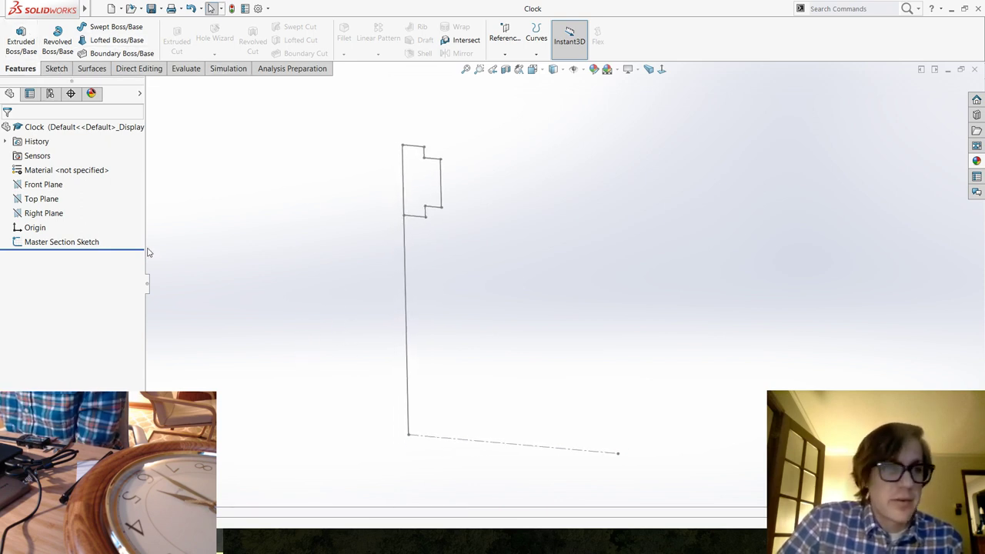
pyautogui.click(46, 214)
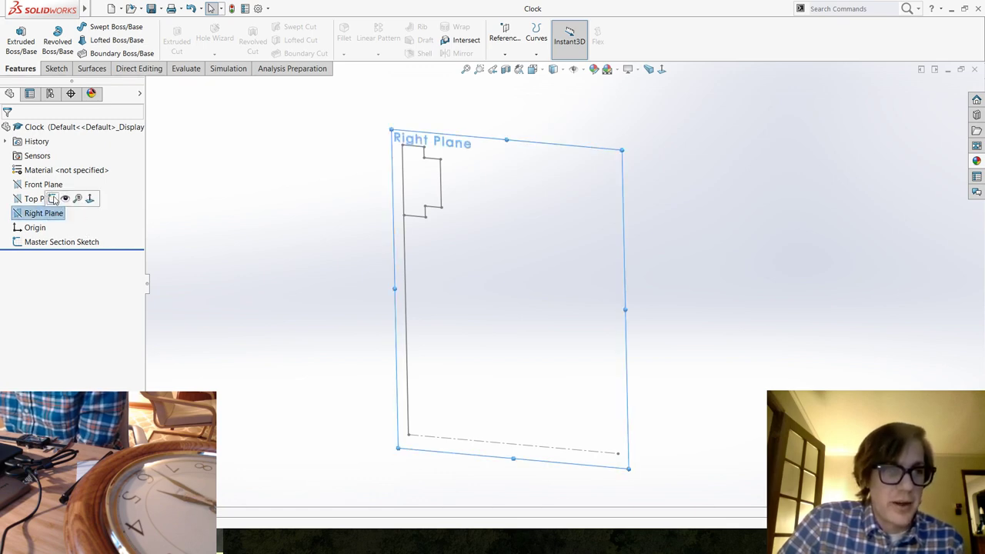
pyautogui.click(53, 199)
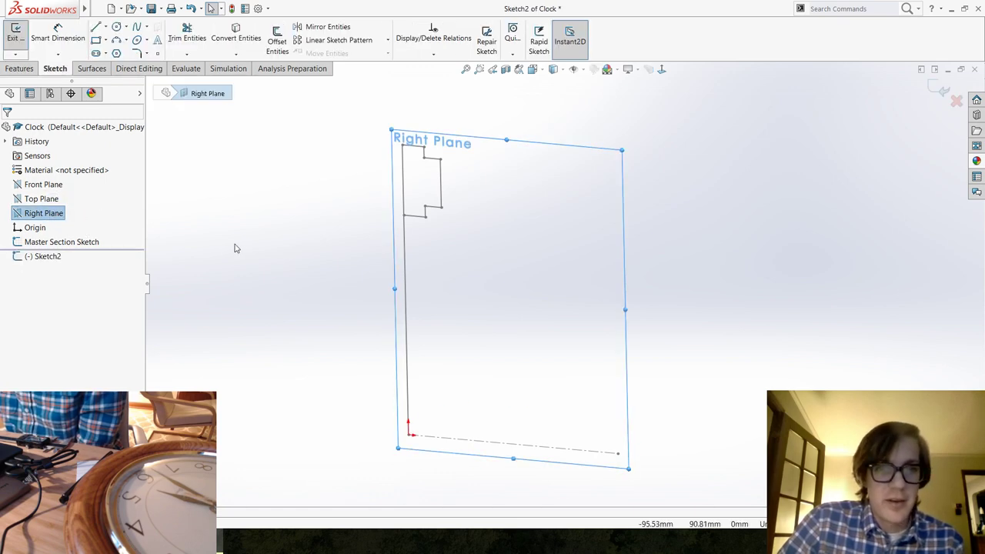
# Convert the eight outline lines of the Master Section Sketch profile into the new sketch.
pyautogui.click(234, 40)
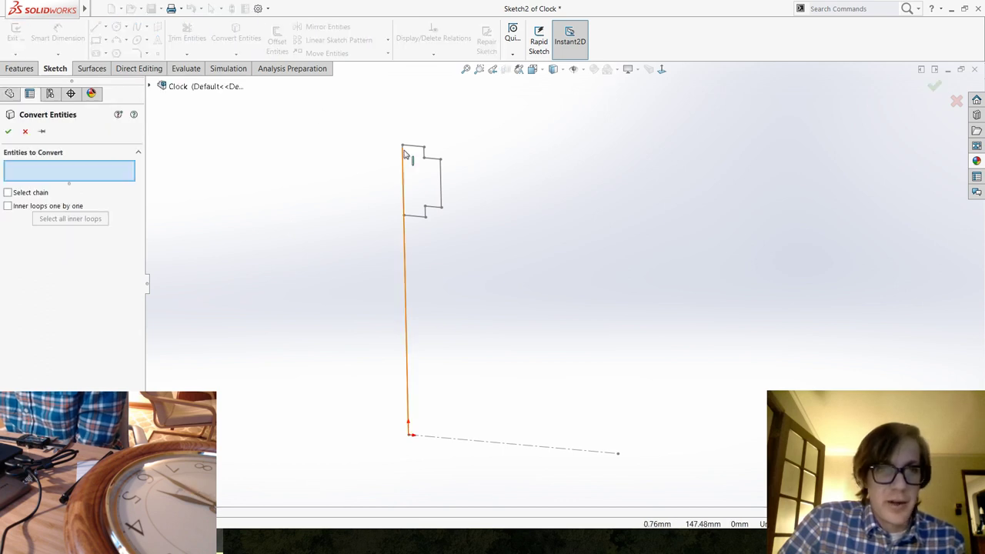
pyautogui.click(414, 147)
pyautogui.scroll(-3, 435, 157)
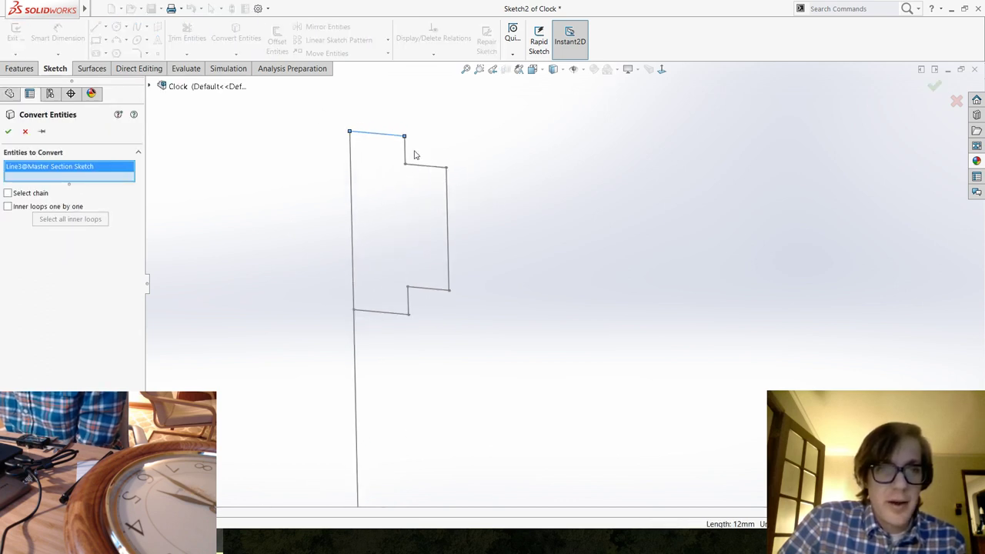
pyautogui.click(406, 157)
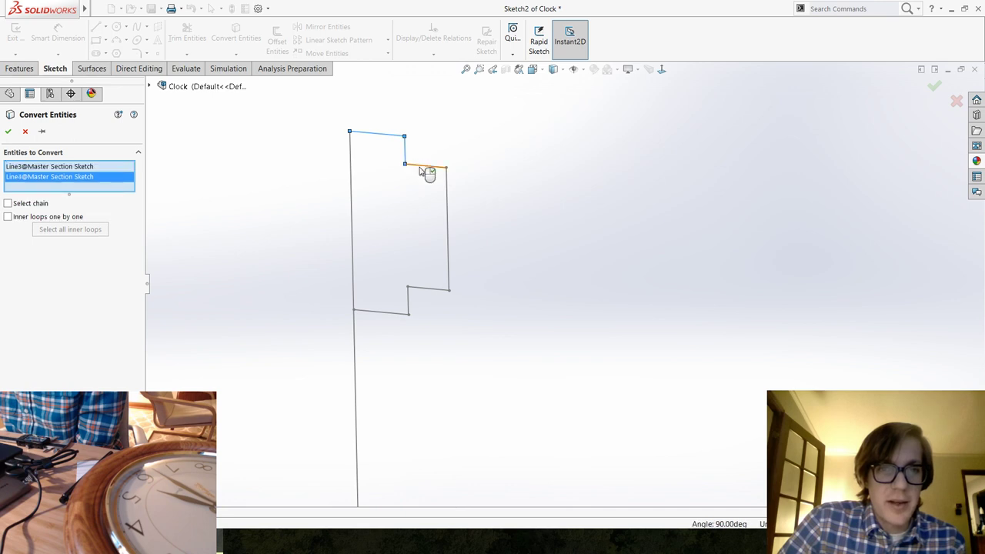
pyautogui.click(419, 165)
pyautogui.click(445, 200)
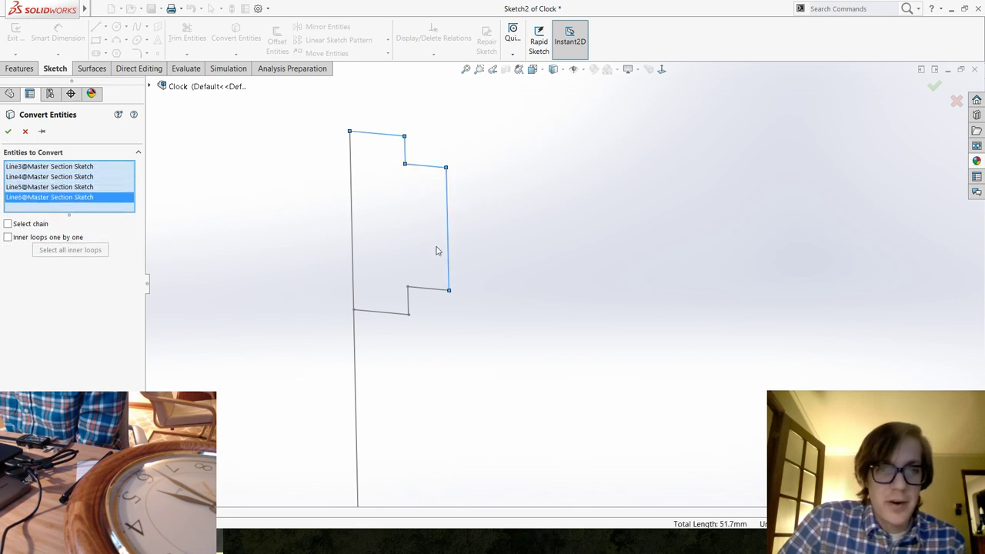
pyautogui.click(444, 295)
pyautogui.click(409, 301)
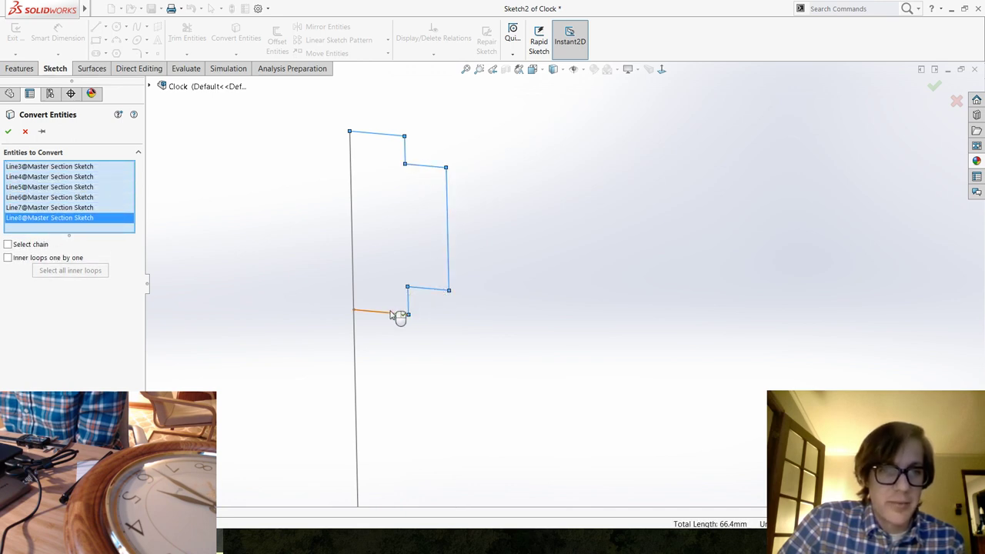
pyautogui.click(394, 317)
pyautogui.click(357, 259)
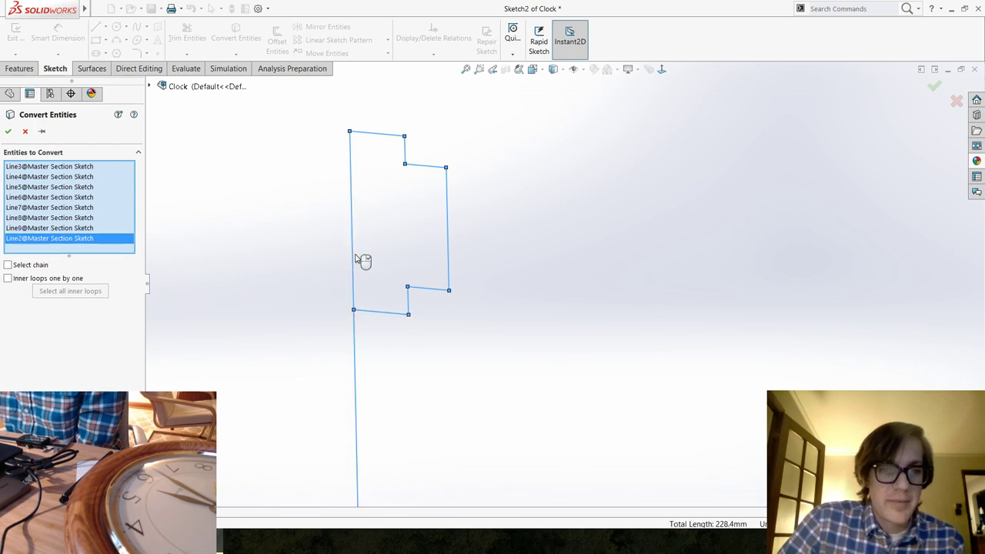
pyautogui.press('Return')
# Power-trim the long left line below the copied profile to close the outline.
pyautogui.click(187, 38)
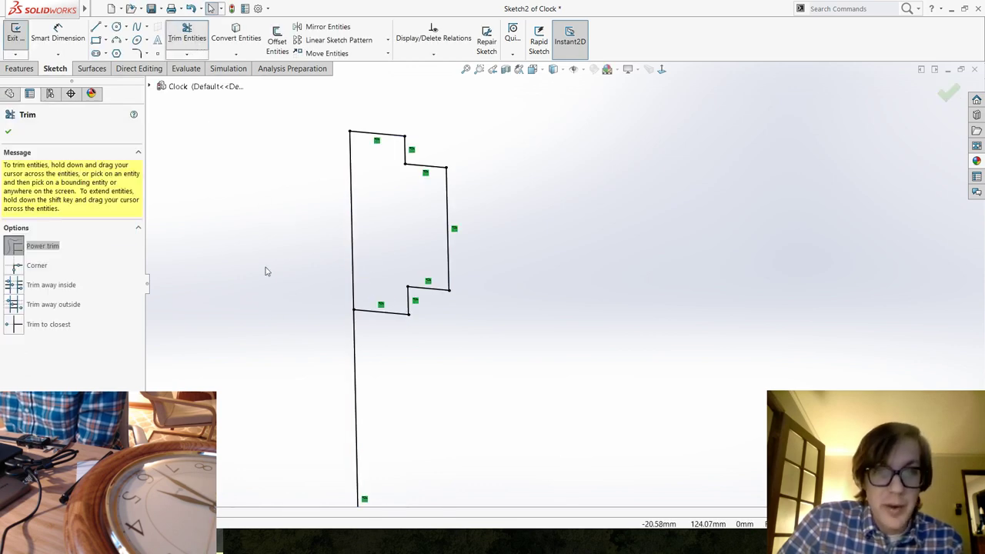
pyautogui.moveTo(346, 360); pyautogui.dragTo(447, 391)
pyautogui.press('Escape')
pyautogui.scroll(6, 461, 372)
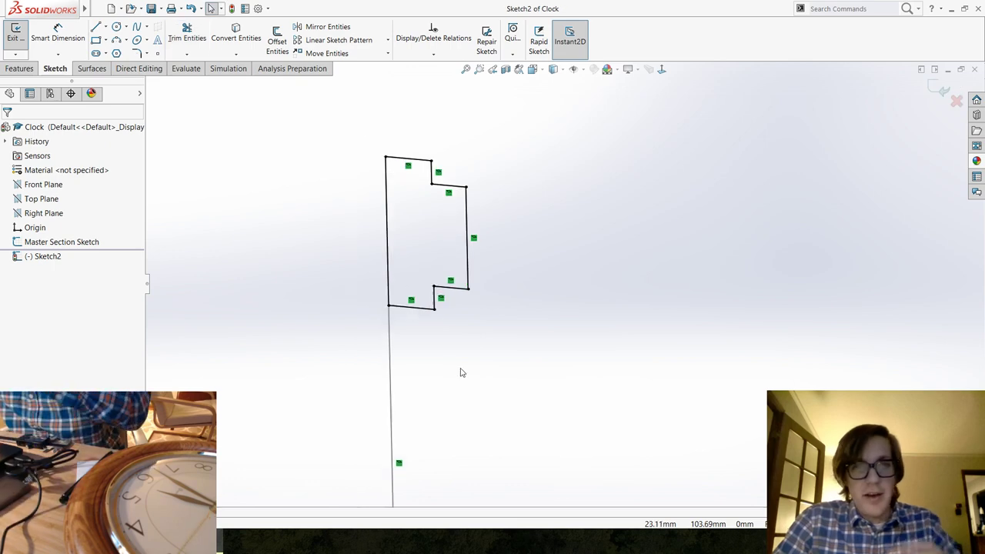
pyautogui.scroll(-3, 614, 328)
pyautogui.scroll(-3, 608, 171)
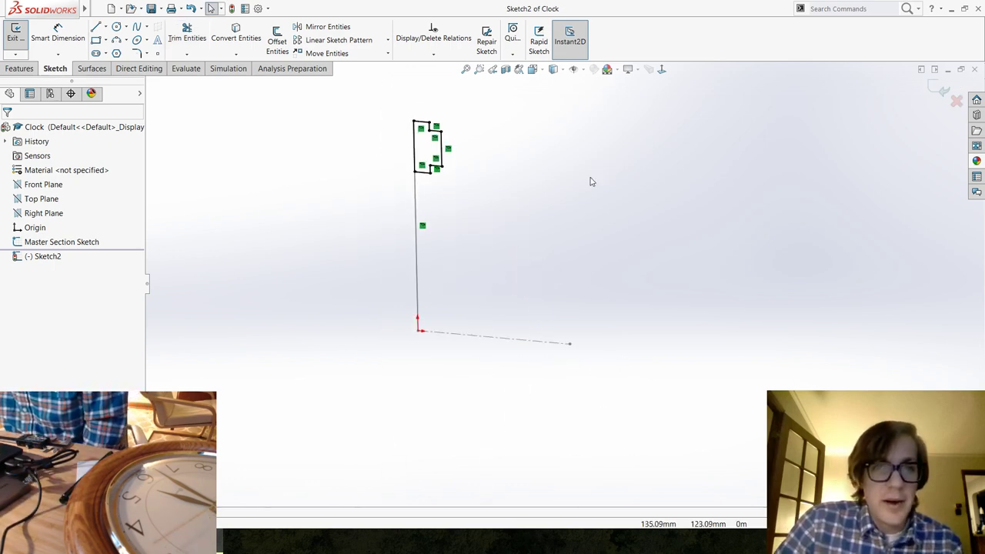
# Convert the horizontal axis line into Sketch2 and set it as construction geometry.
pyautogui.click(235, 38)
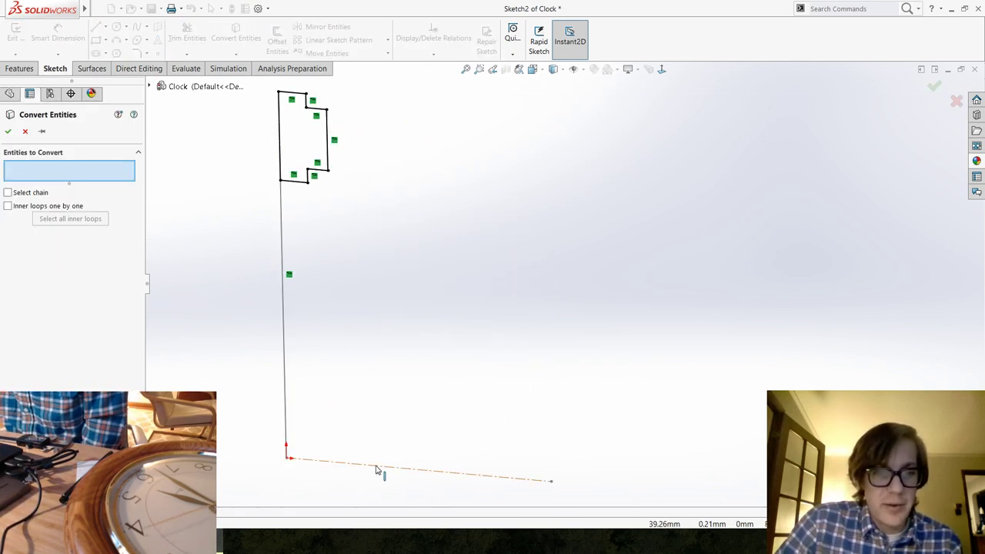
pyautogui.click(376, 470)
pyautogui.press('Return')
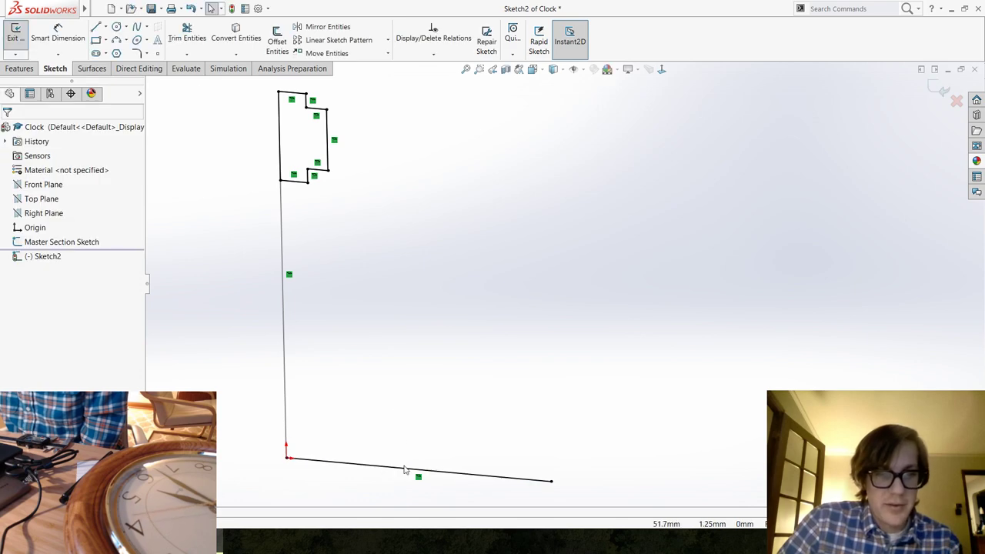
pyautogui.click(405, 470)
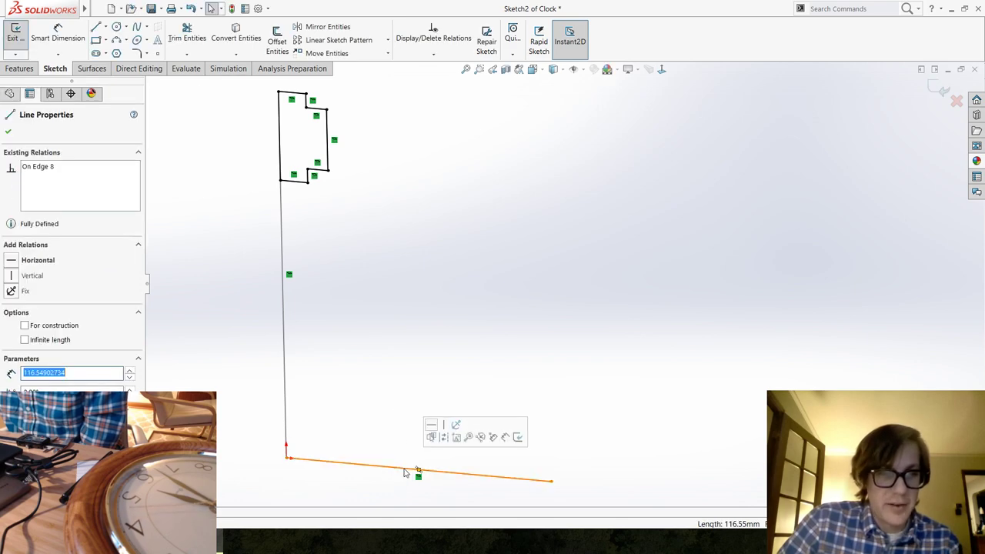
pyautogui.click(445, 437)
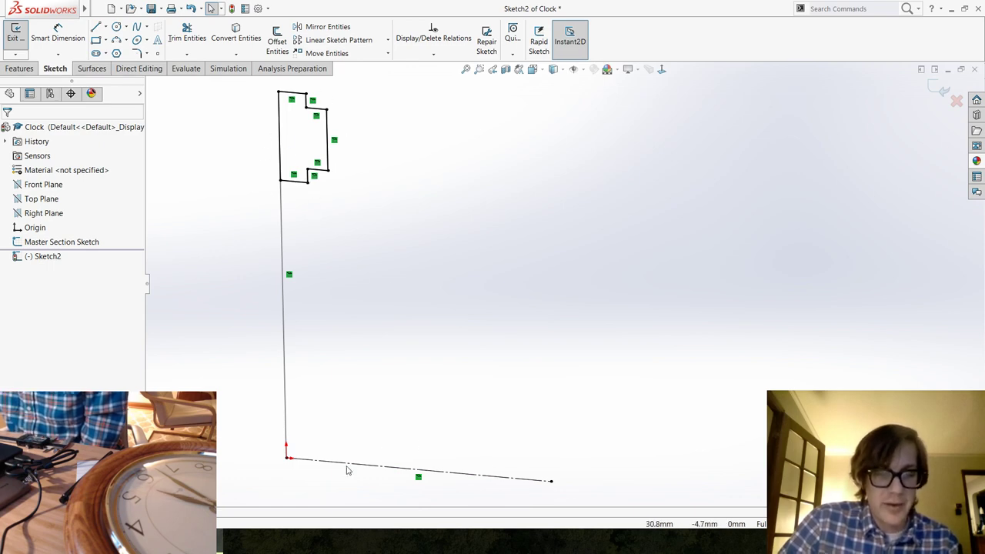
pyautogui.scroll(-3, 552, 334)
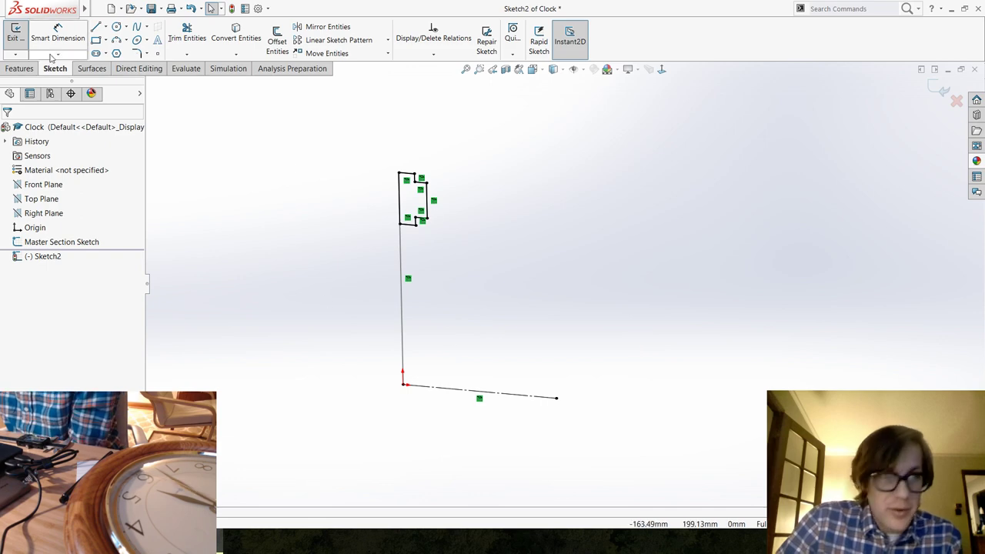
# Revolve Sketch2 a full 360° about Line18 to create the Revolve1 ring.
pyautogui.click(19, 70)
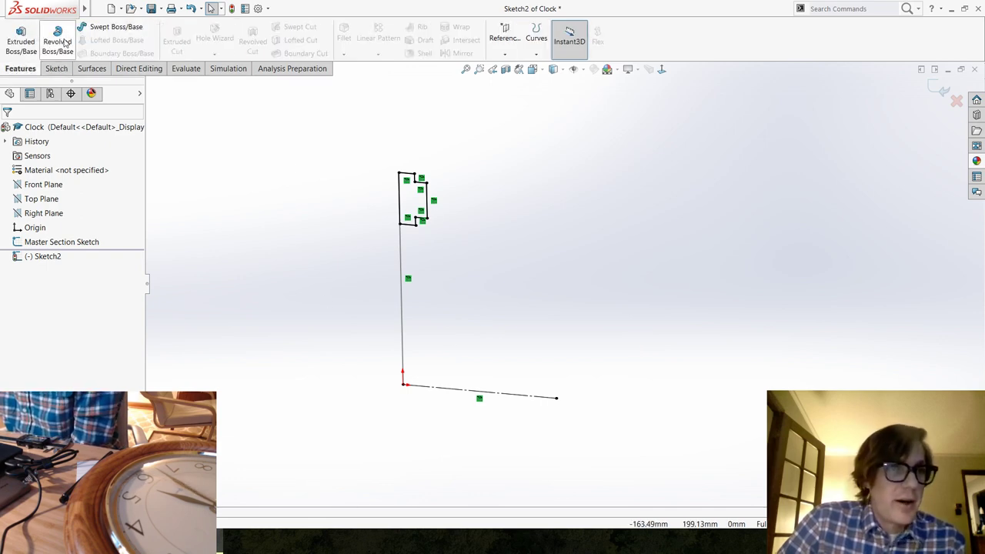
pyautogui.click(58, 42)
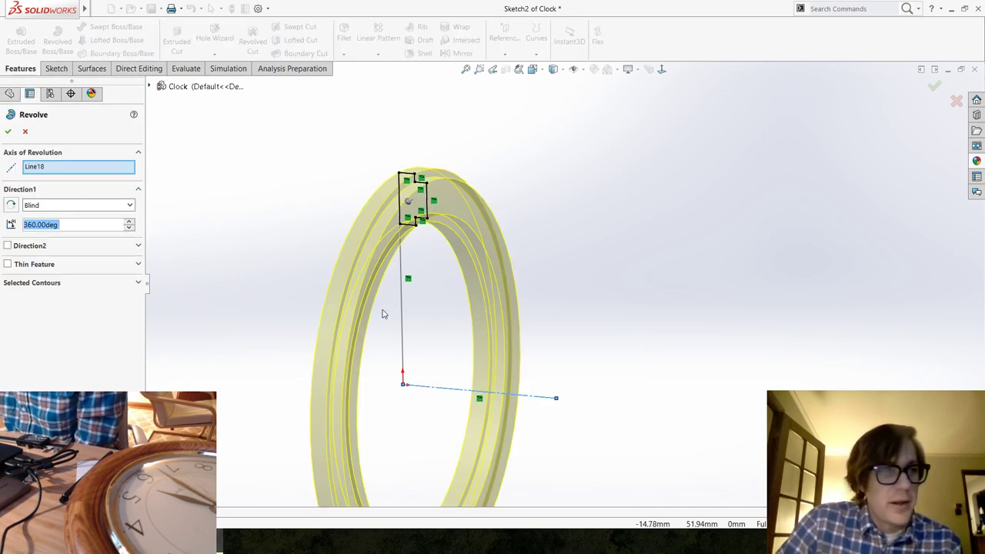
pyautogui.scroll(-2, 605, 380)
pyautogui.scroll(3, 547, 372)
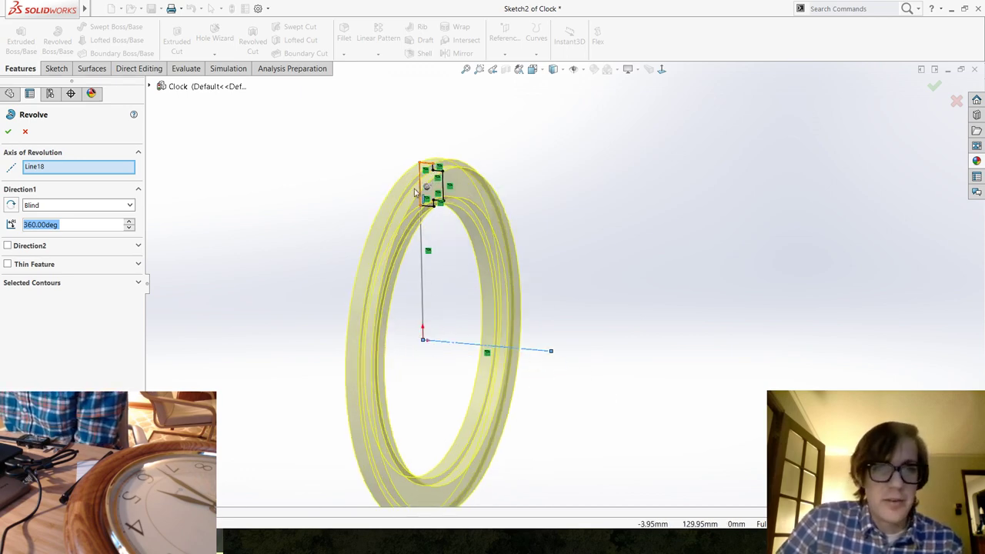
pyautogui.click(8, 133)
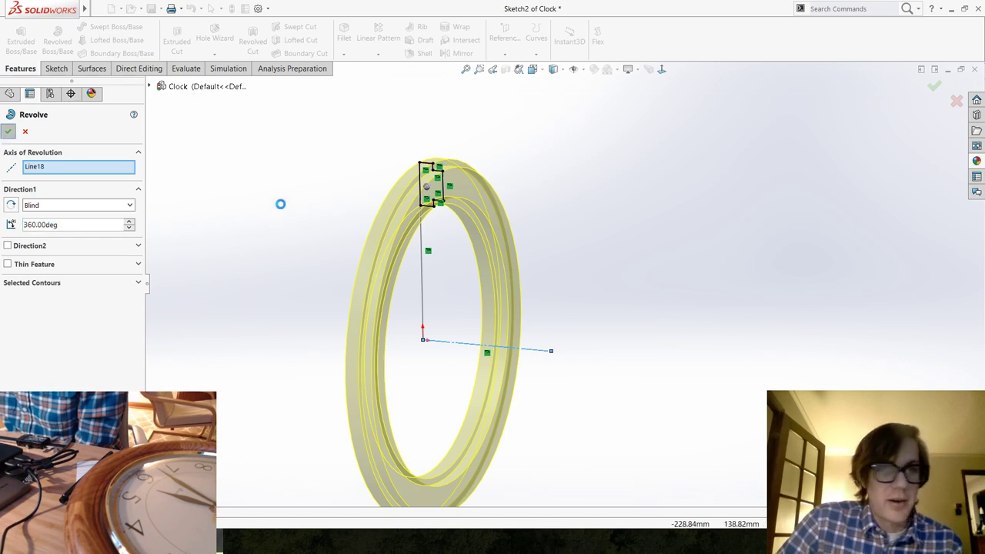
pyautogui.moveTo(653, 400); pyautogui.dragTo(608, 363, button='middle')
# Orbit the ring and display the Master Section Sketch dimensions, picking the 21 dimension.
pyautogui.scroll(2, 498, 341)
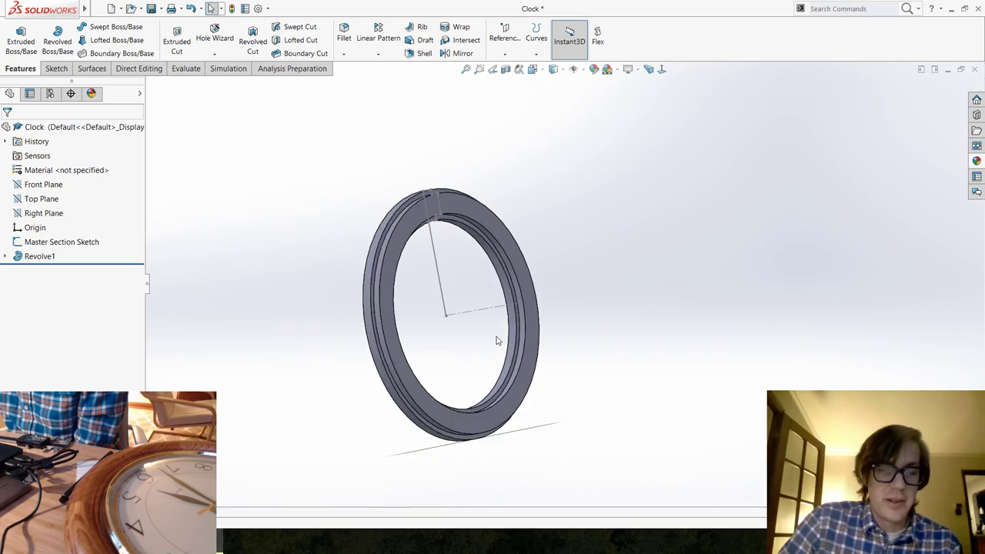
pyautogui.scroll(-1, 496, 331)
pyautogui.moveTo(454, 279); pyautogui.dragTo(495, 277, button='middle')
pyautogui.scroll(-2, 478, 246)
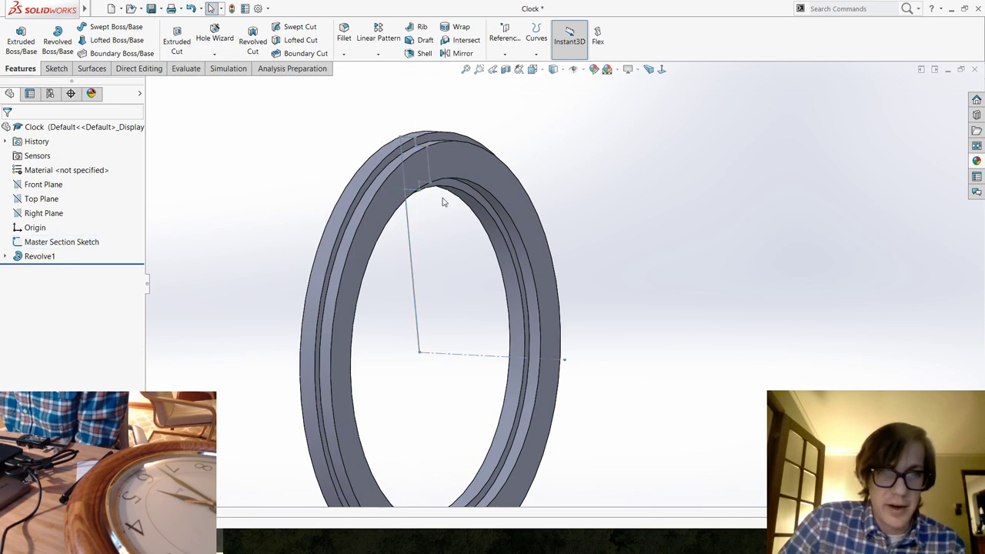
pyautogui.scroll(-4, 385, 208)
pyautogui.click(48, 242)
pyautogui.scroll(4, 584, 339)
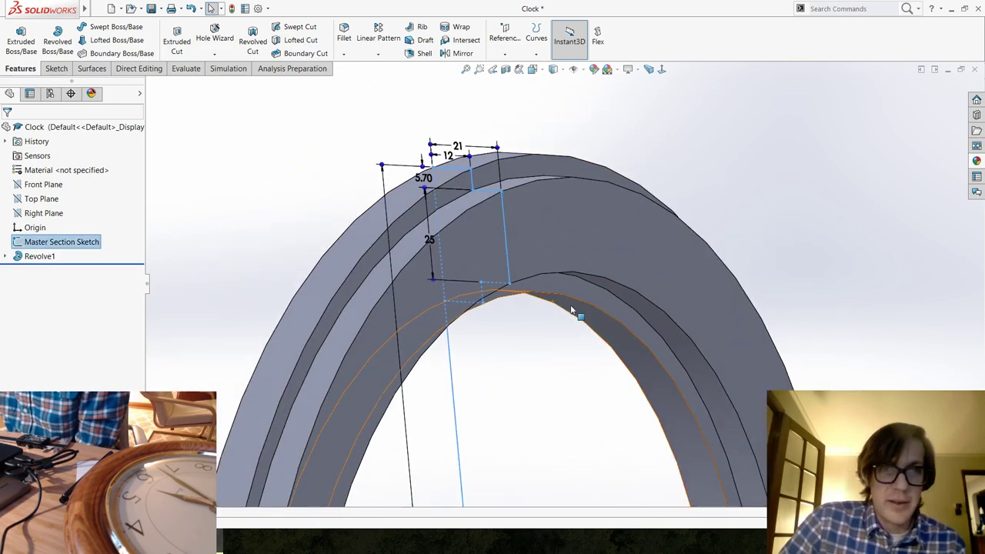
pyautogui.click(491, 189)
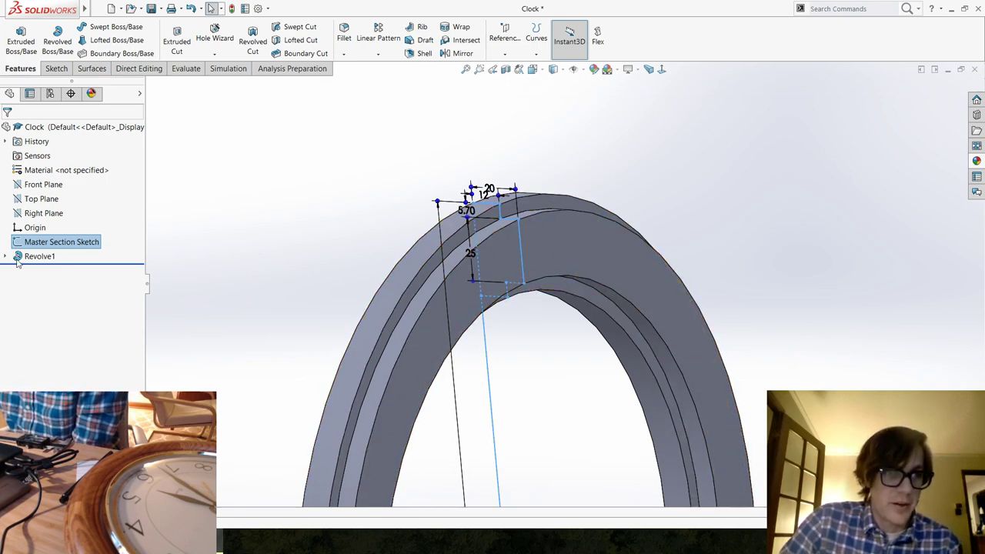
# Expand Revolve1 to reveal Sketch2 and change the master sketch's 21 dimension to 20.
pyautogui.click(6, 257)
pyautogui.click(51, 271)
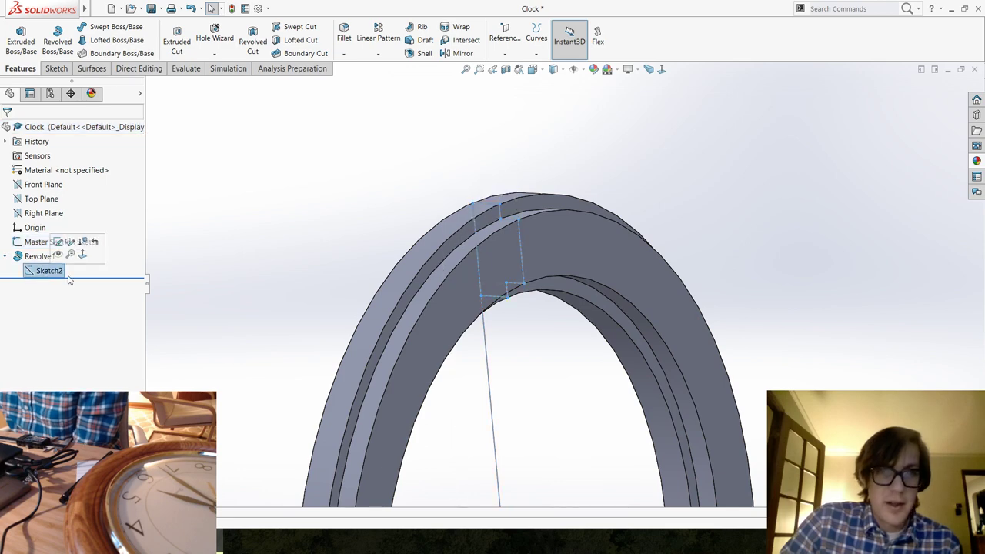
pyautogui.click(336, 277)
pyautogui.click(77, 244)
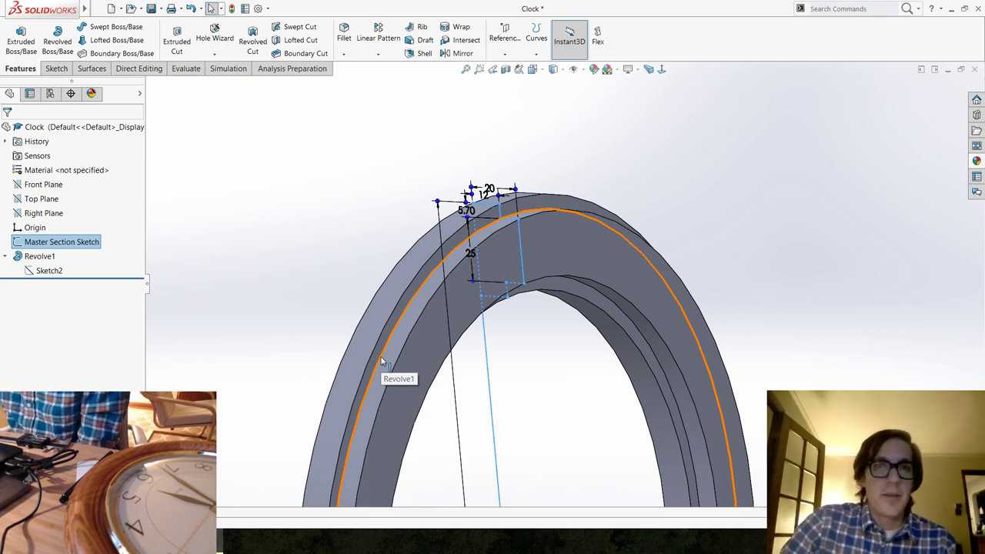
pyautogui.click(491, 188)
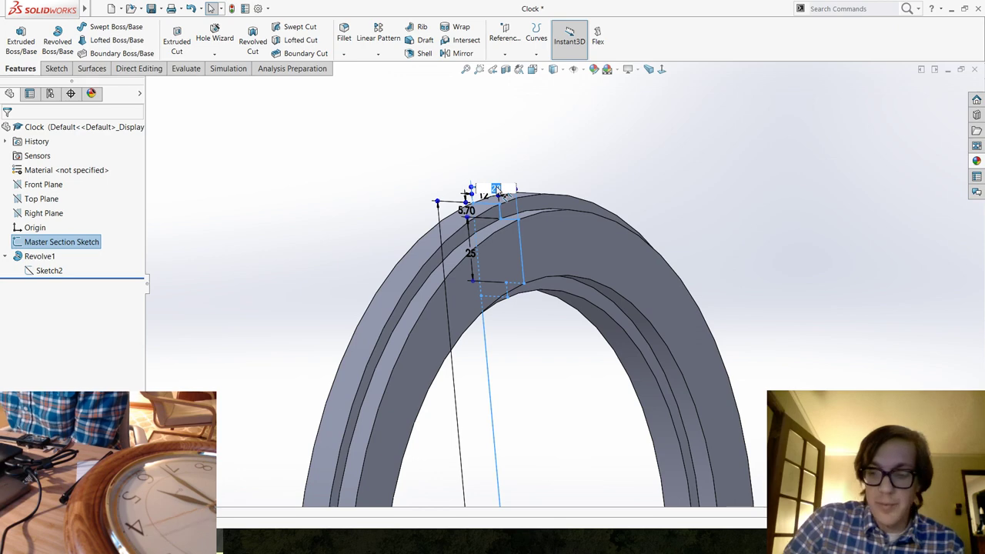
pyautogui.click(347, 138)
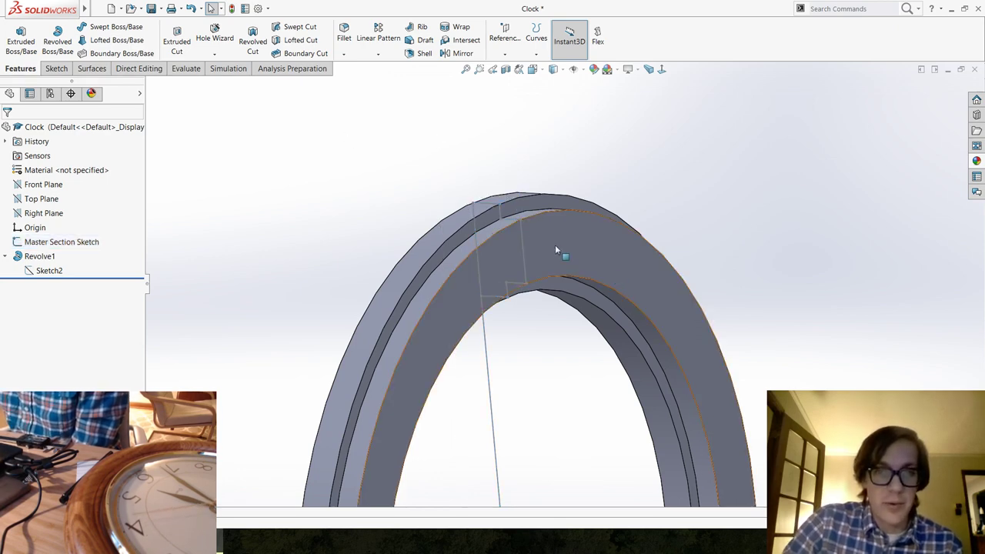
# View the ring isometrically, collapse Revolve1, and edit the Master Section Sketch.
pyautogui.hotkey('ctrl', '7')
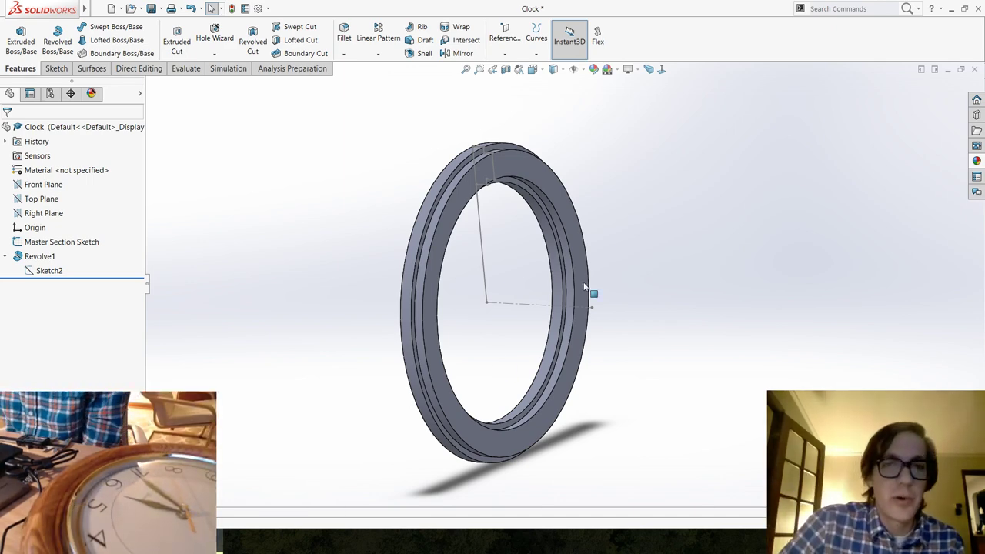
pyautogui.scroll(-3, 545, 229)
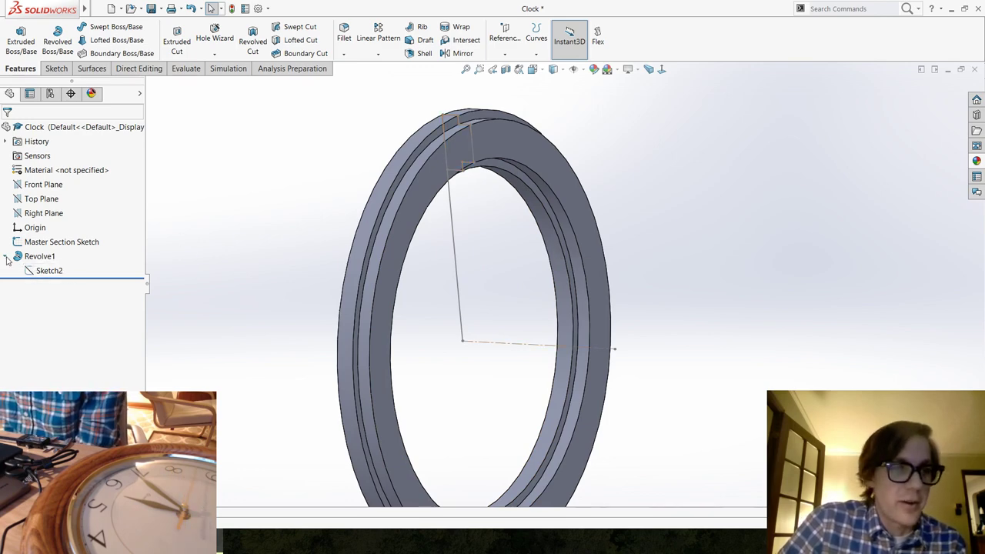
pyautogui.click(6, 257)
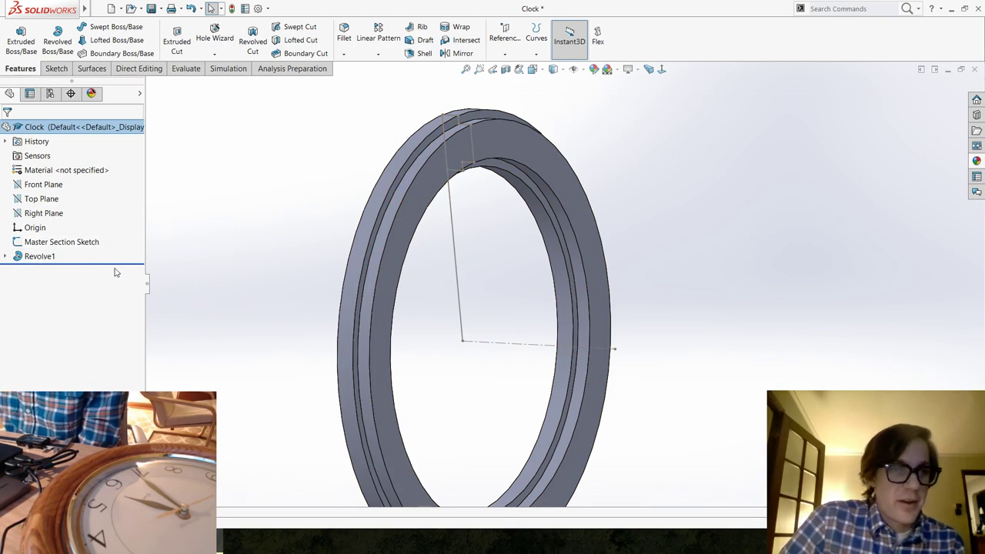
pyautogui.click(54, 242)
pyautogui.click(53, 218)
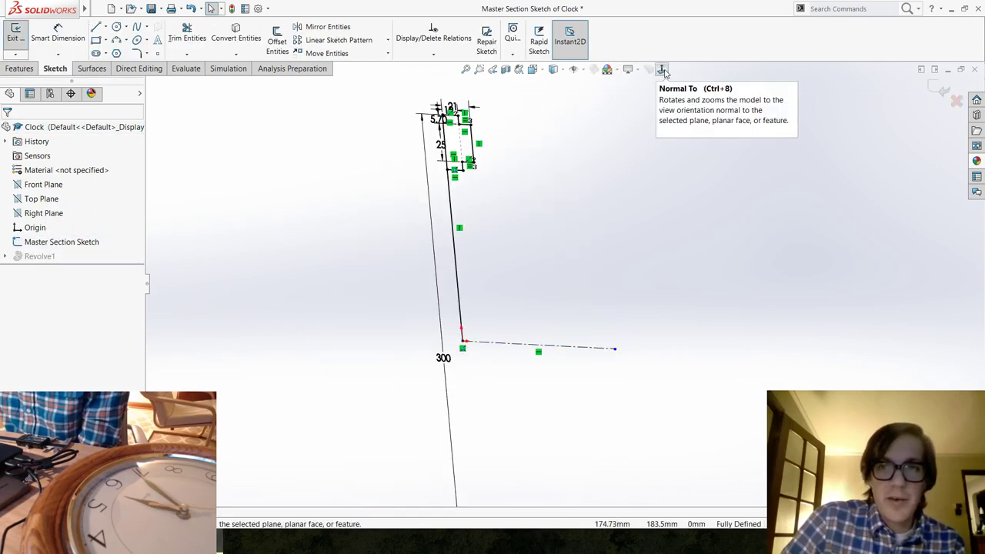
# View the master sketch face-on and zoom in on the profile's lower inner corner.
pyautogui.click(661, 69)
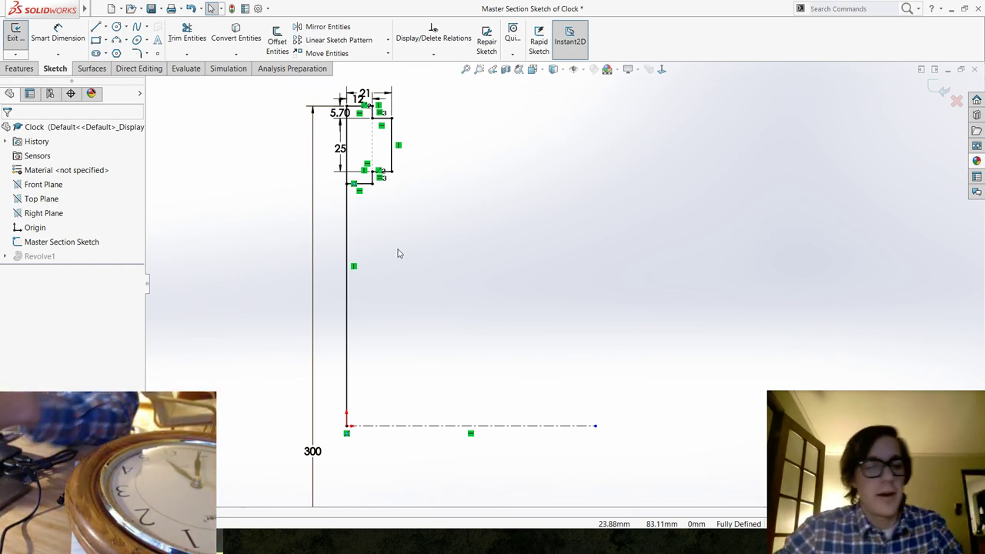
pyautogui.scroll(-4, 439, 185)
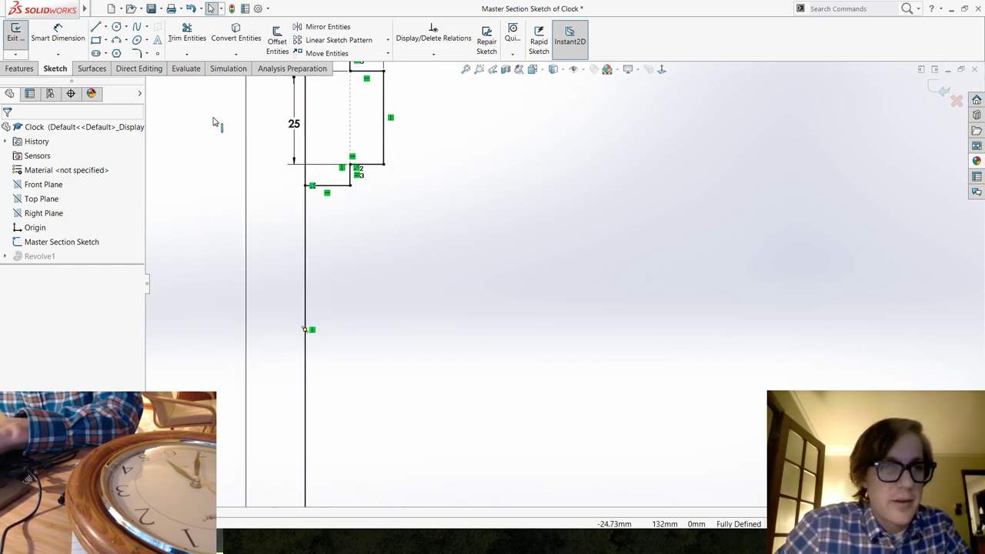
# Draw a closed, bent strip outline from connected lines below the stepped rim profile.
pyautogui.click(95, 27)
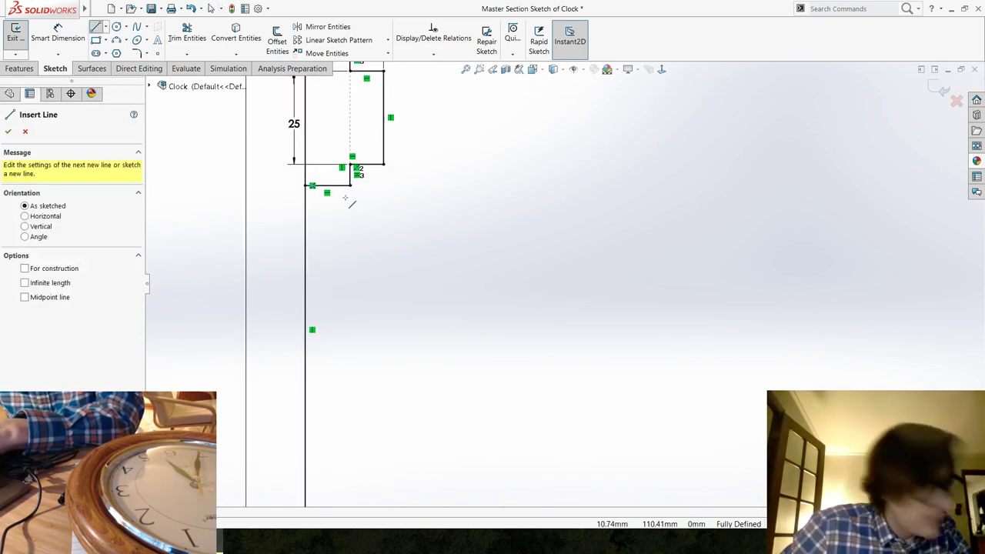
pyautogui.click(350, 193)
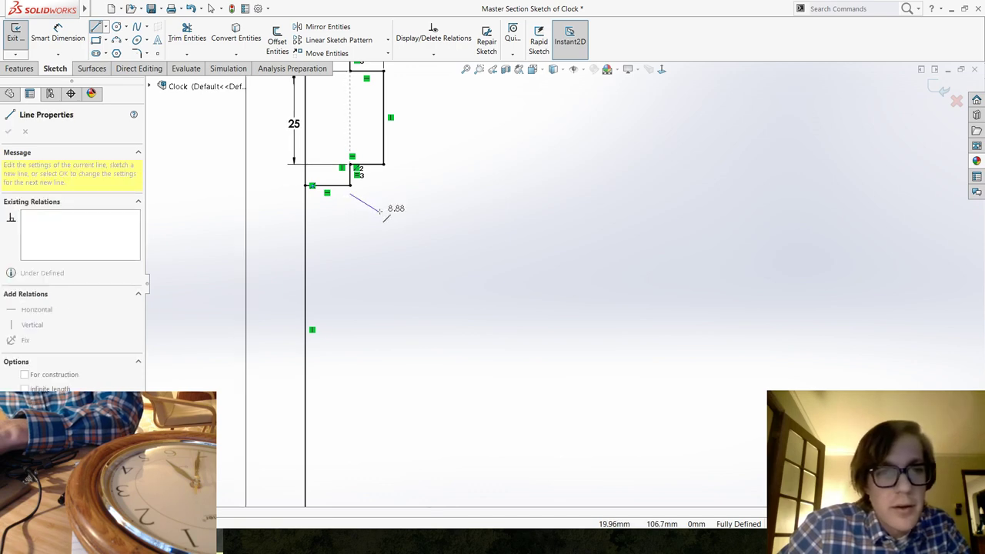
pyautogui.click(383, 210)
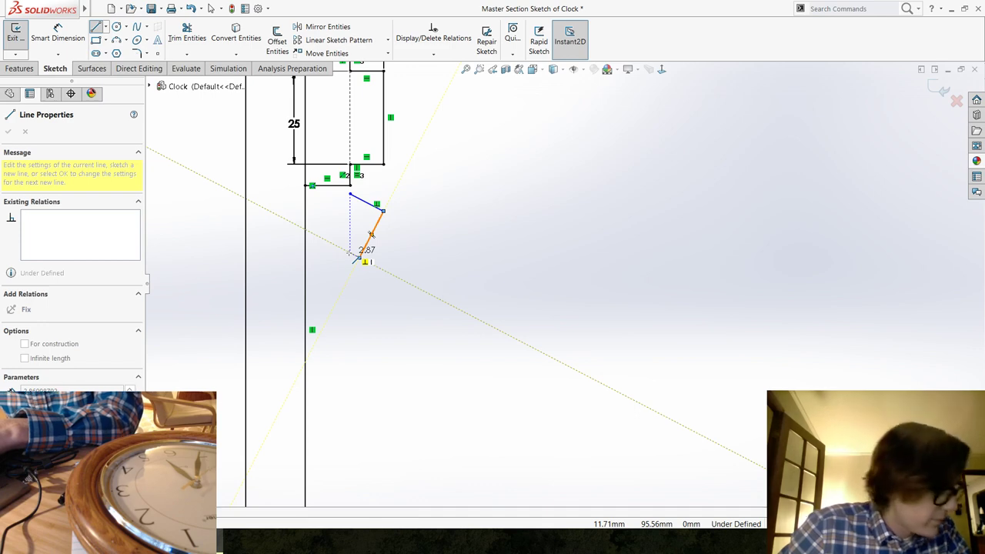
pyautogui.scroll(-4, 357, 257)
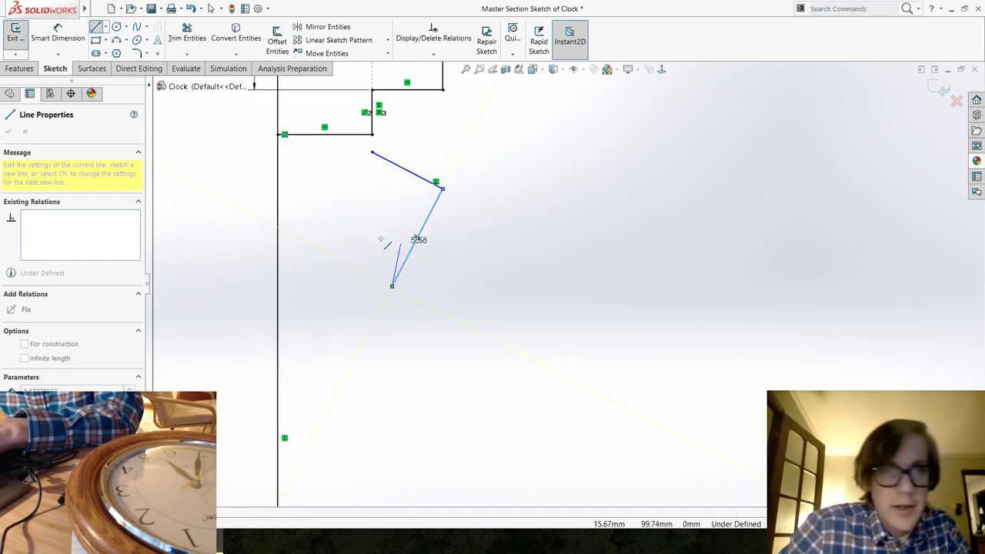
pyautogui.click(401, 298)
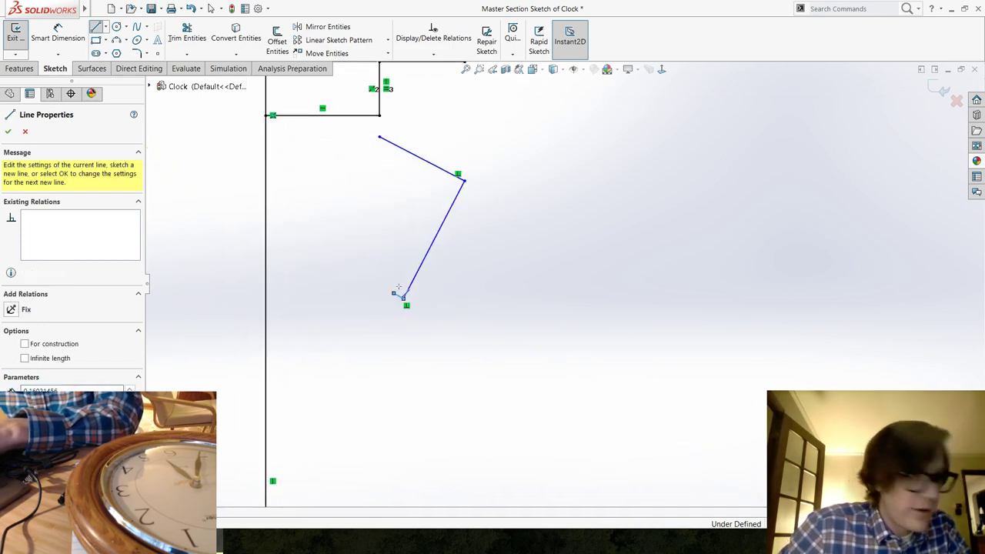
pyautogui.click(447, 189)
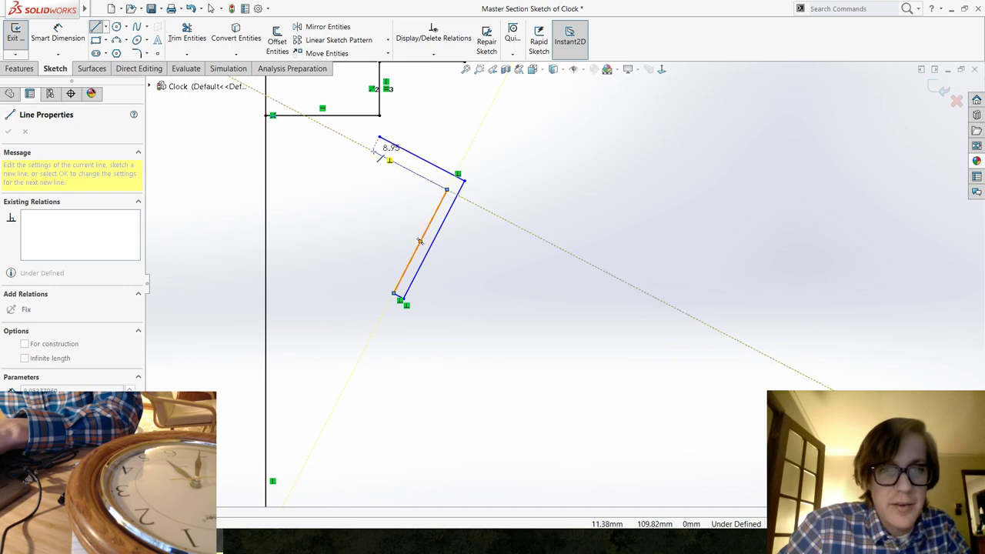
pyautogui.click(373, 150)
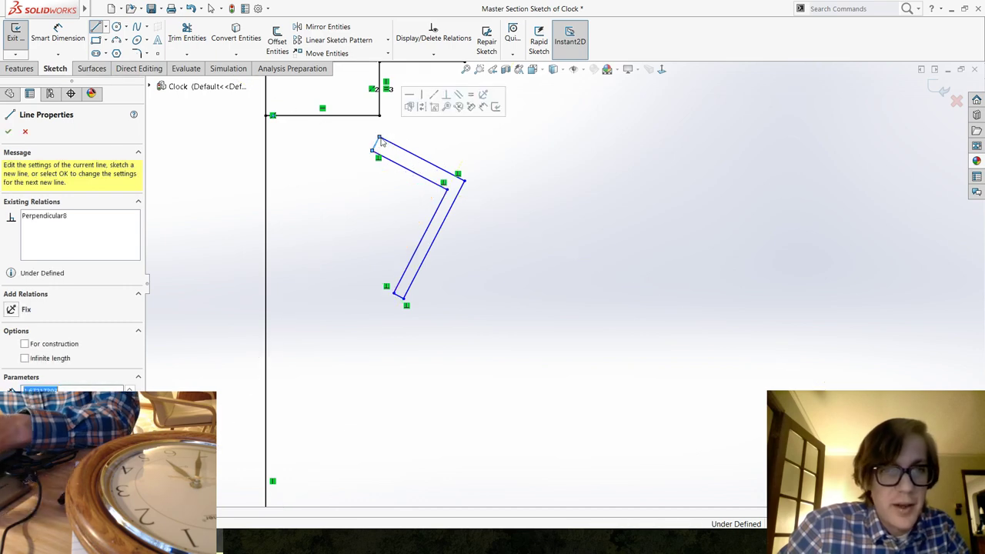
pyautogui.click(379, 138)
pyautogui.press('Escape')
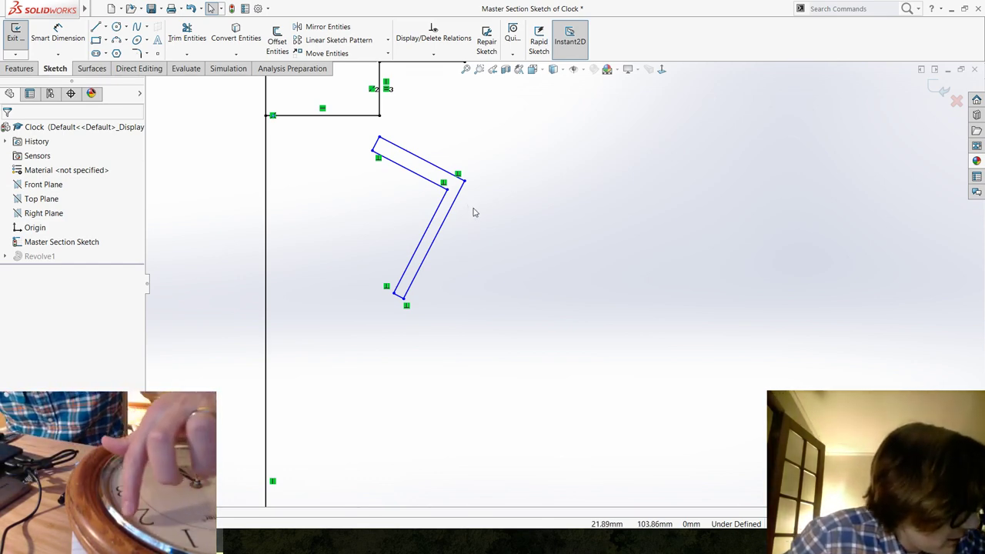
# Make the strip's short top and bottom end lines equal in length.
pyautogui.scroll(-2, 476, 199)
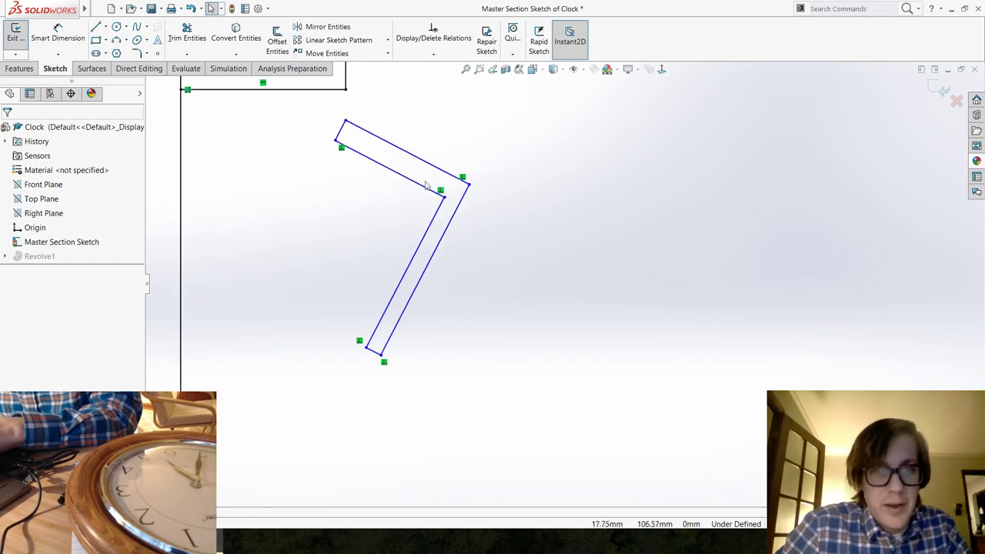
pyautogui.click(344, 124)
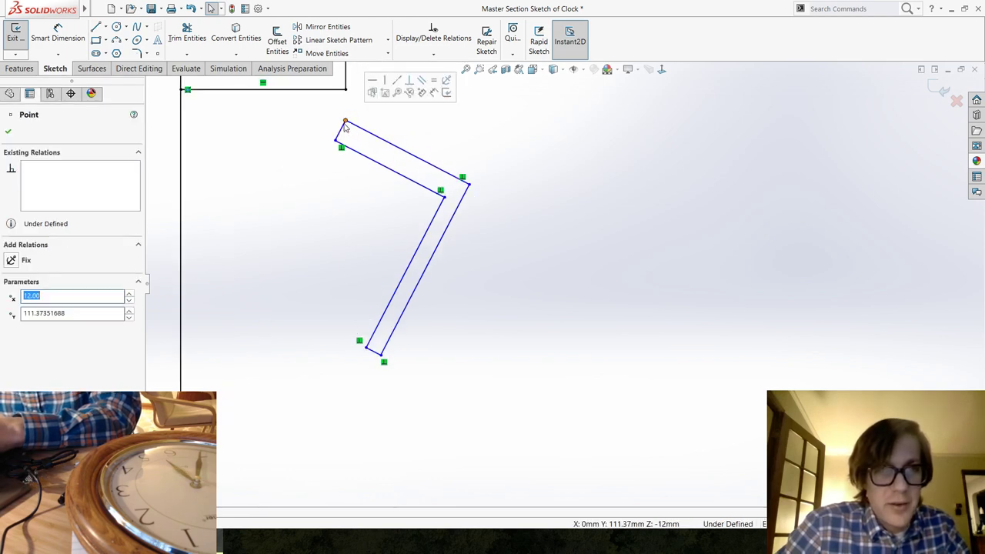
pyautogui.click(343, 129)
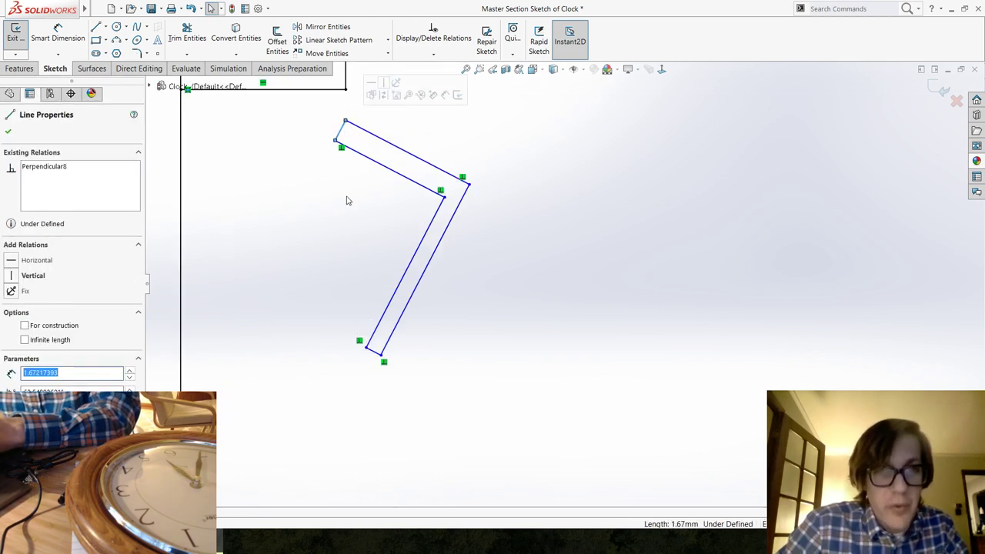
pyautogui.keyDown('ctrl'); pyautogui.click(374, 352); pyautogui.keyUp('ctrl')
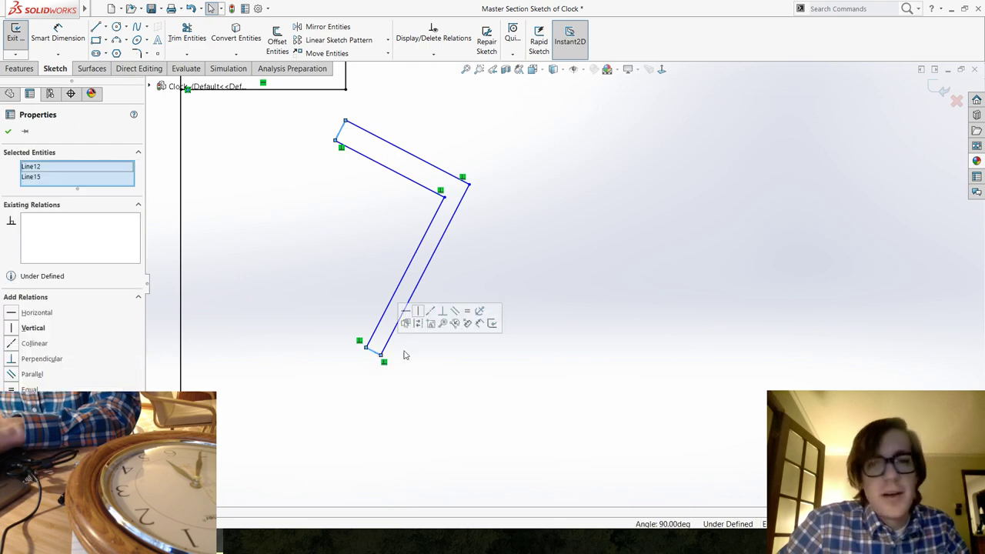
pyautogui.click(467, 316)
pyautogui.click(486, 314)
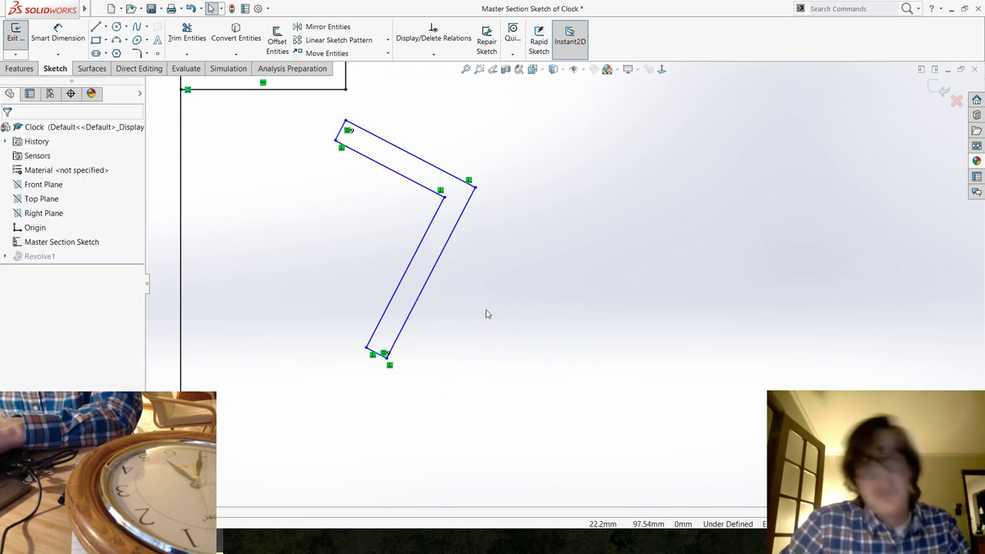
# Dimension the strip's top corner 3 mm from the horizontal line.
pyautogui.scroll(2, 490, 242)
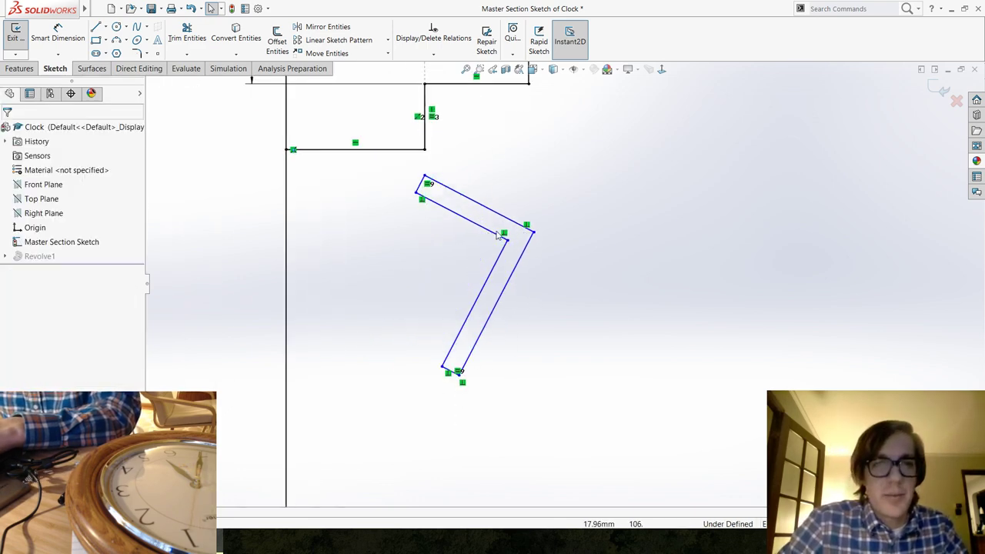
pyautogui.click(51, 37)
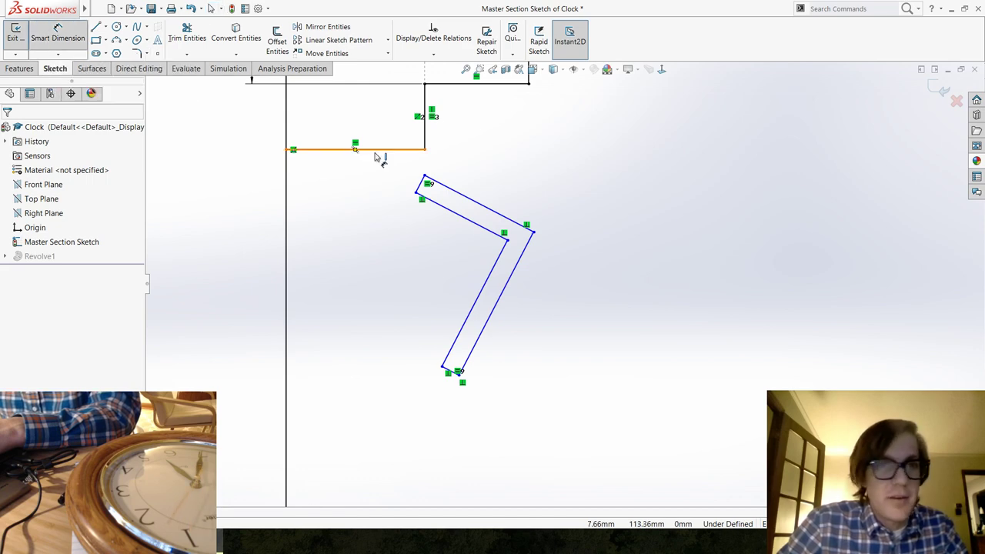
pyautogui.click(416, 154)
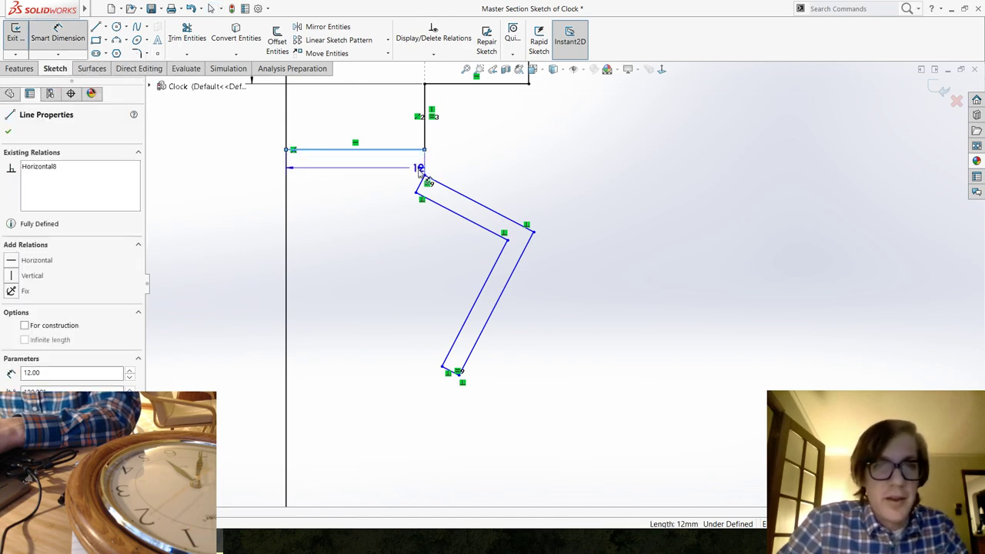
pyautogui.click(426, 176)
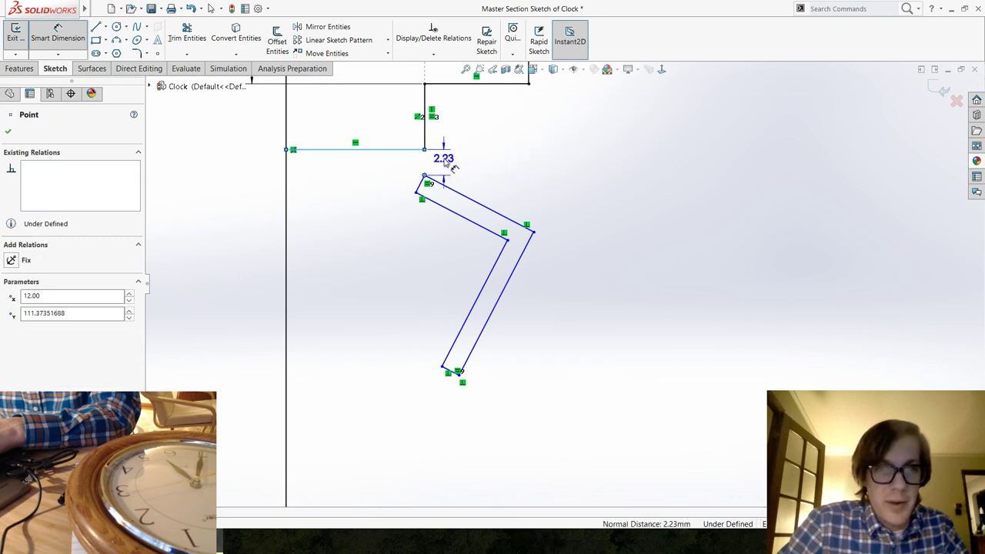
pyautogui.click(439, 166)
pyautogui.write('3')
pyautogui.press('Return')
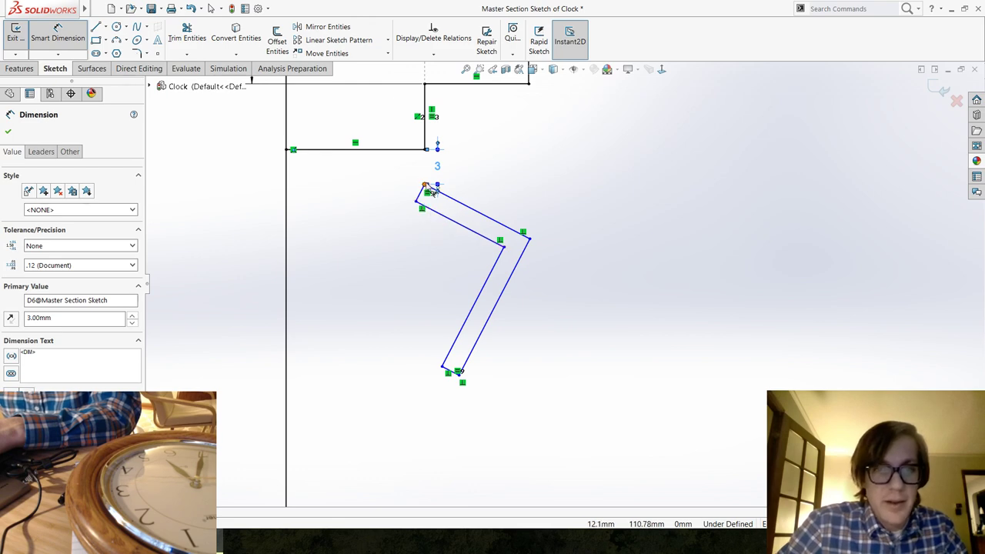
# Set the bent profile's overall height, top corner to bottom corner, to 7 mm.
pyautogui.click(426, 187)
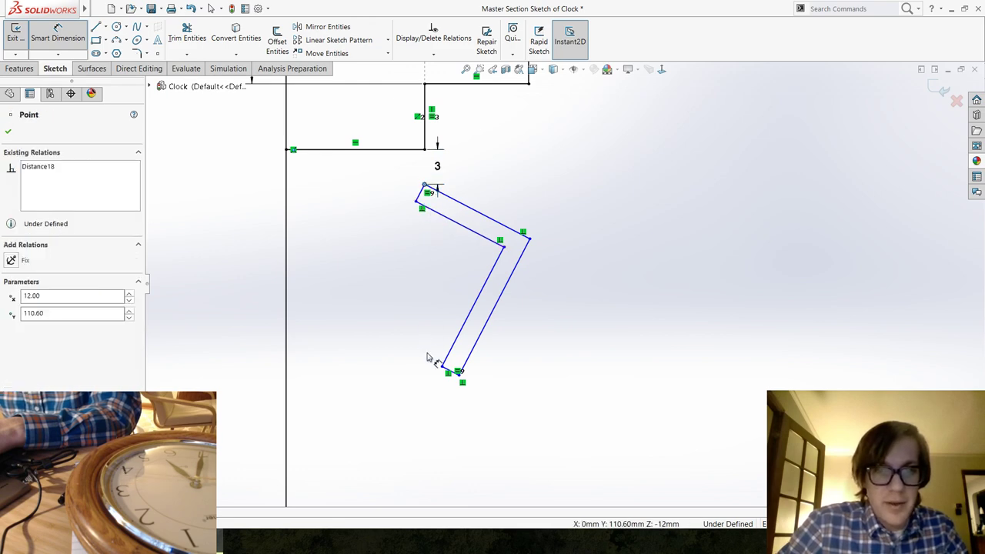
pyautogui.click(460, 377)
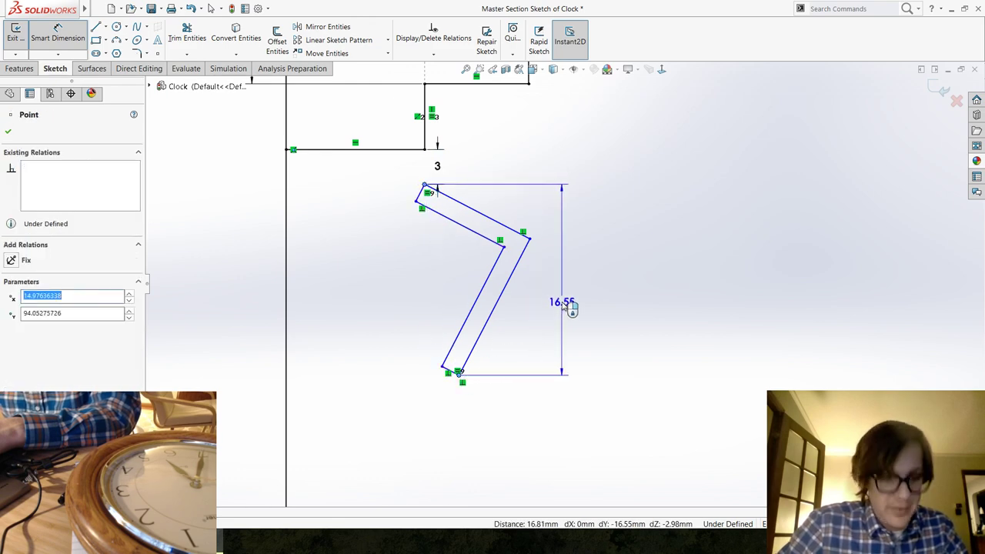
pyautogui.click(569, 306)
pyautogui.write('7')
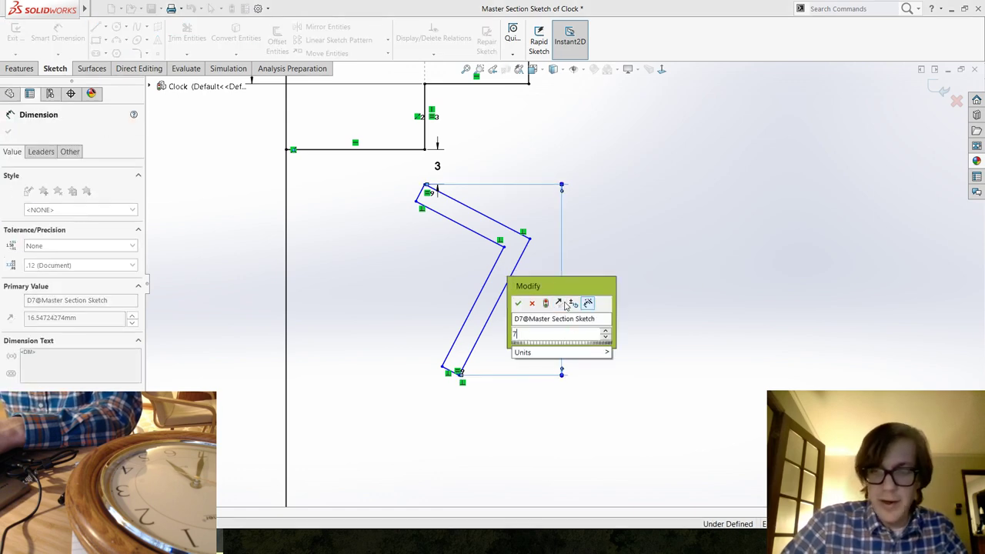
pyautogui.press('Return')
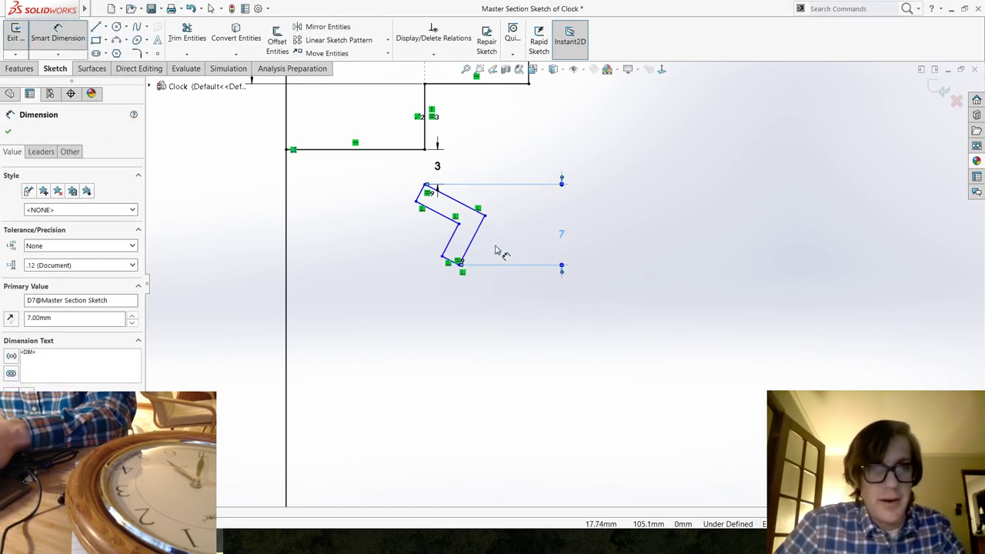
pyautogui.scroll(-2, 508, 235)
pyautogui.scroll(-3, 512, 216)
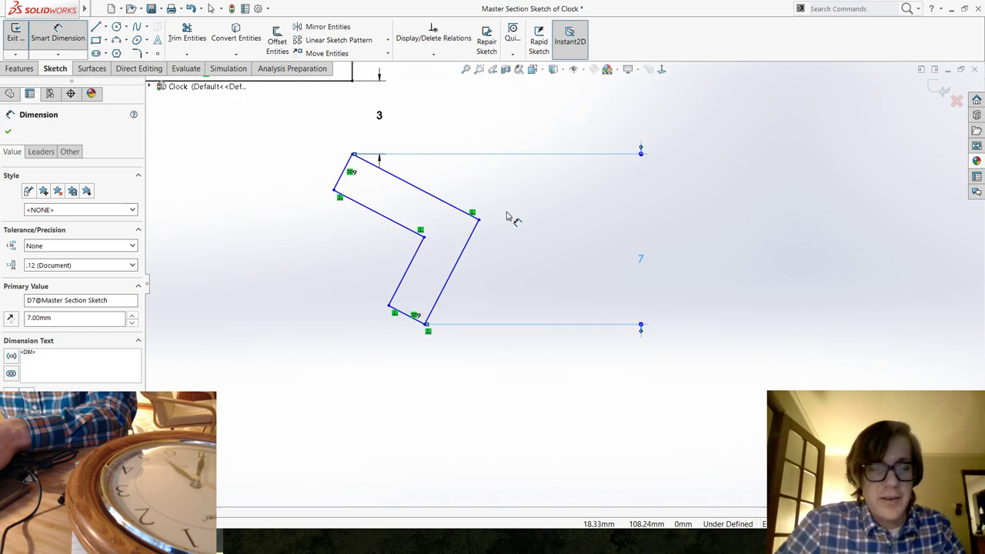
pyautogui.scroll(3, 512, 217)
pyautogui.scroll(-2, 509, 223)
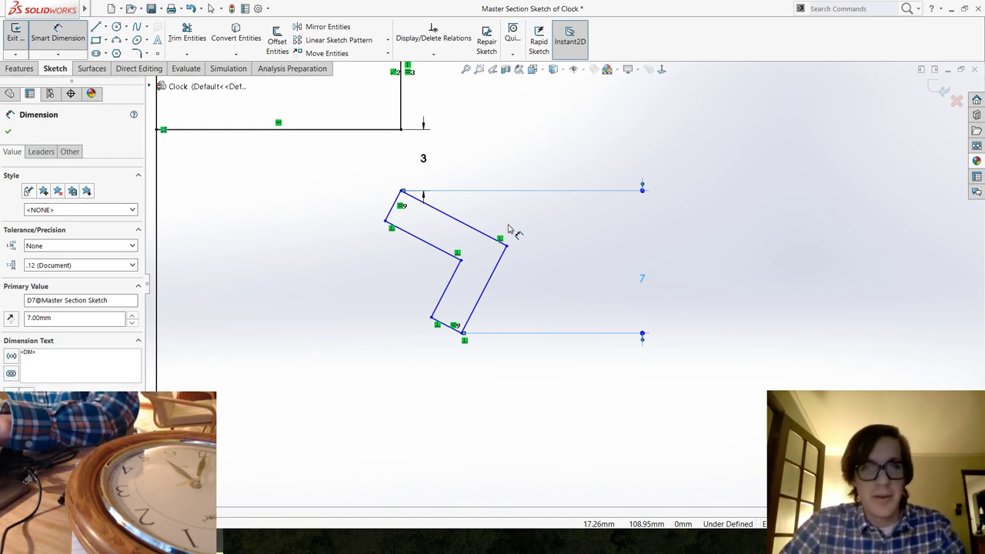
# Drag the inner bend corner to reshape the strip into a chevron.
pyautogui.click(448, 267)
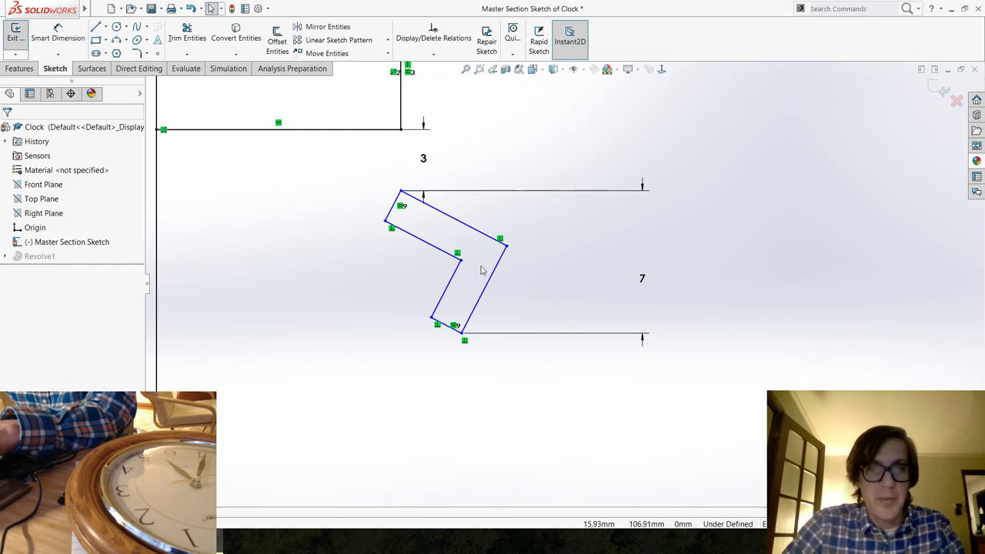
pyautogui.scroll(-5, 477, 271)
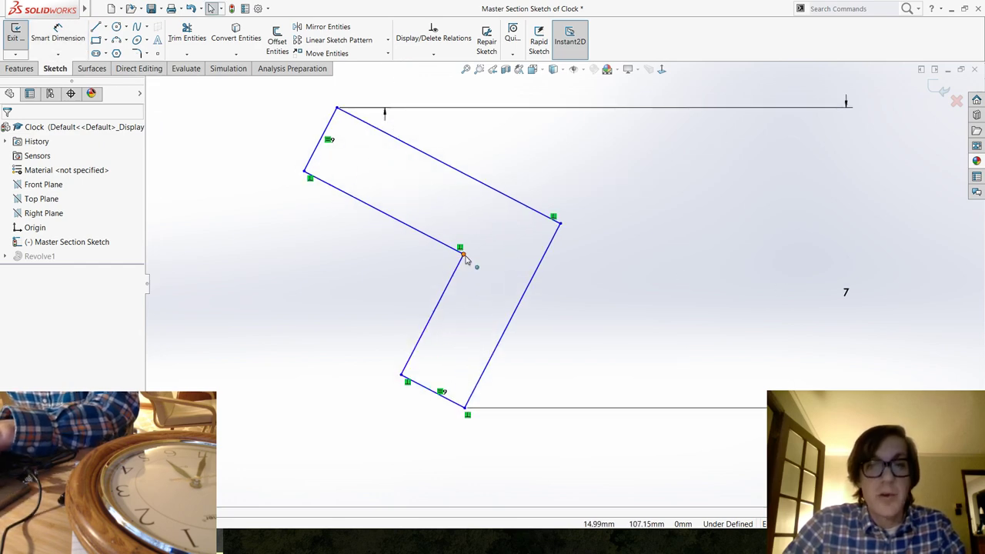
pyautogui.moveTo(462, 261)
pyautogui.mouseDown()
pyautogui.moveTo(521, 250)
pyautogui.moveTo(413, 291)
pyautogui.moveTo(438, 270)
pyautogui.mouseUp()
pyautogui.click(332, 277)
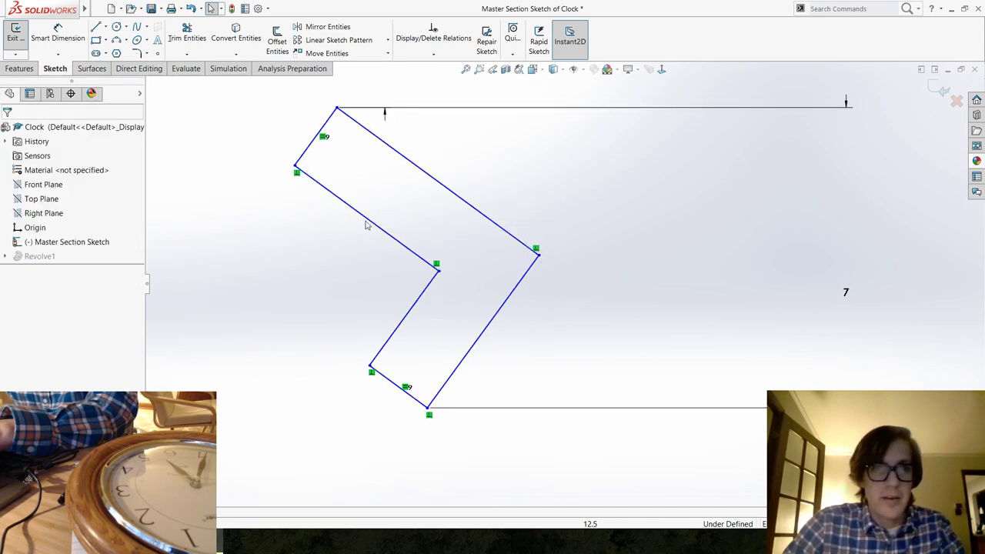
pyautogui.click(58, 35)
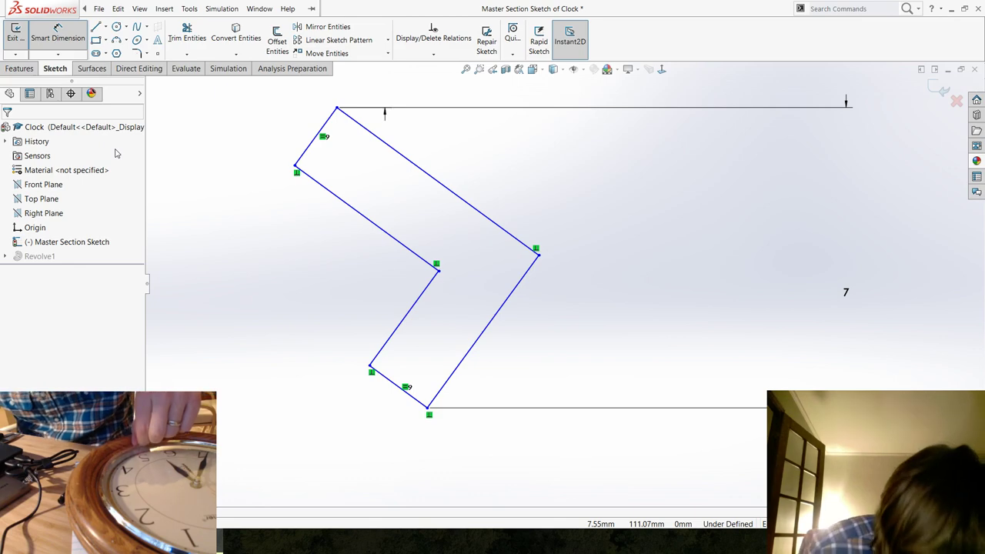
# Dimension the chevron's short top end line to 1 mm.
pyautogui.click(51, 42)
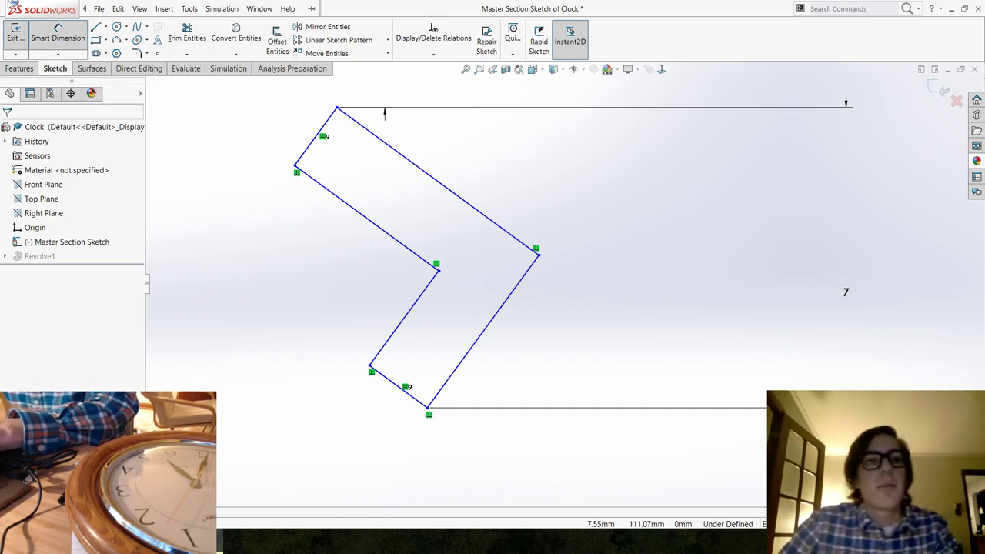
pyautogui.click(305, 151)
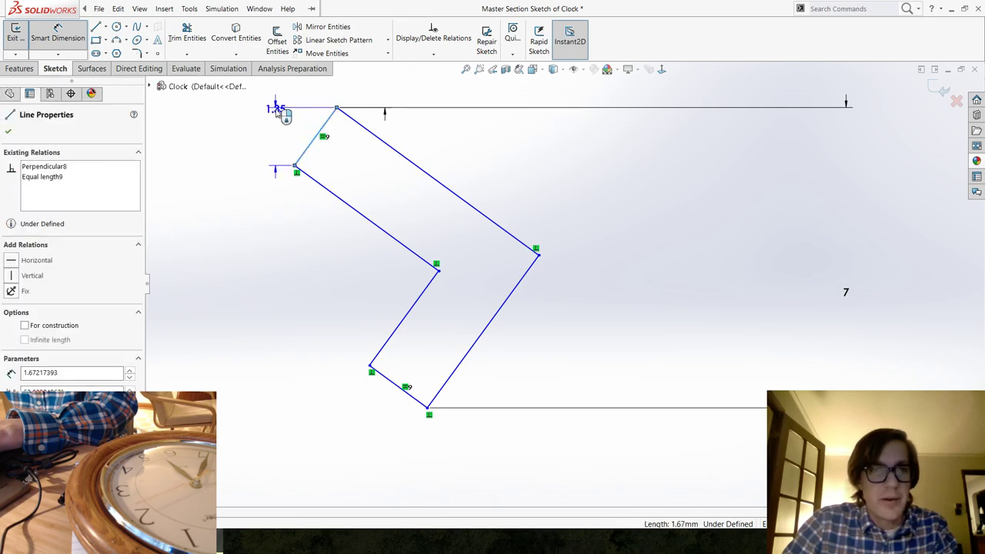
pyautogui.click(290, 101)
pyautogui.write('1.00mm')
pyautogui.press('Return')
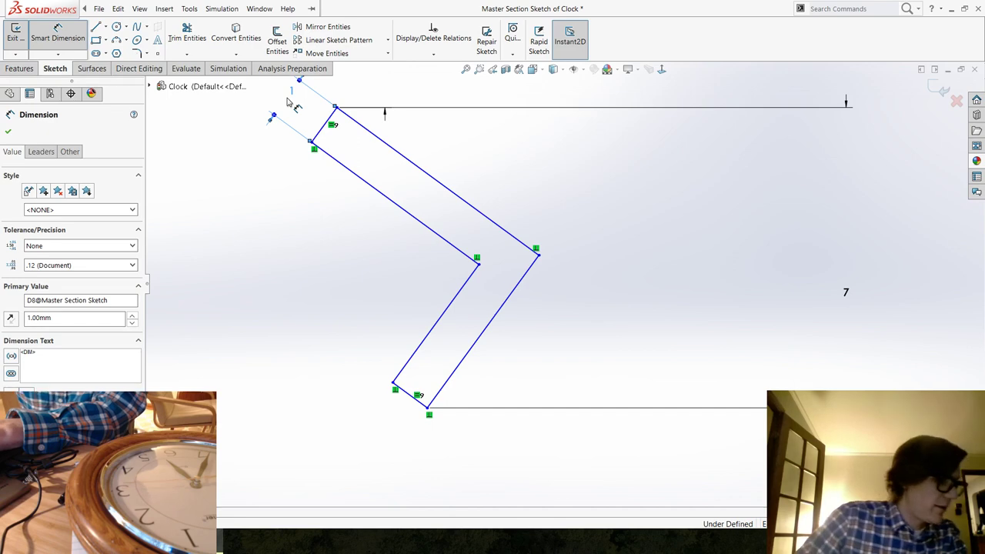
pyautogui.scroll(5, 589, 281)
pyautogui.scroll(-4, 569, 270)
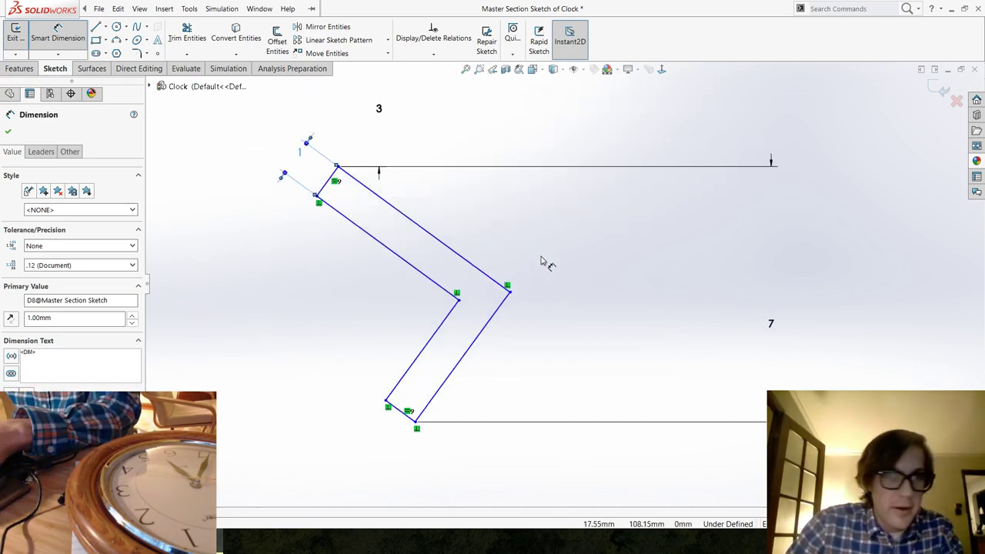
pyautogui.press('Escape')
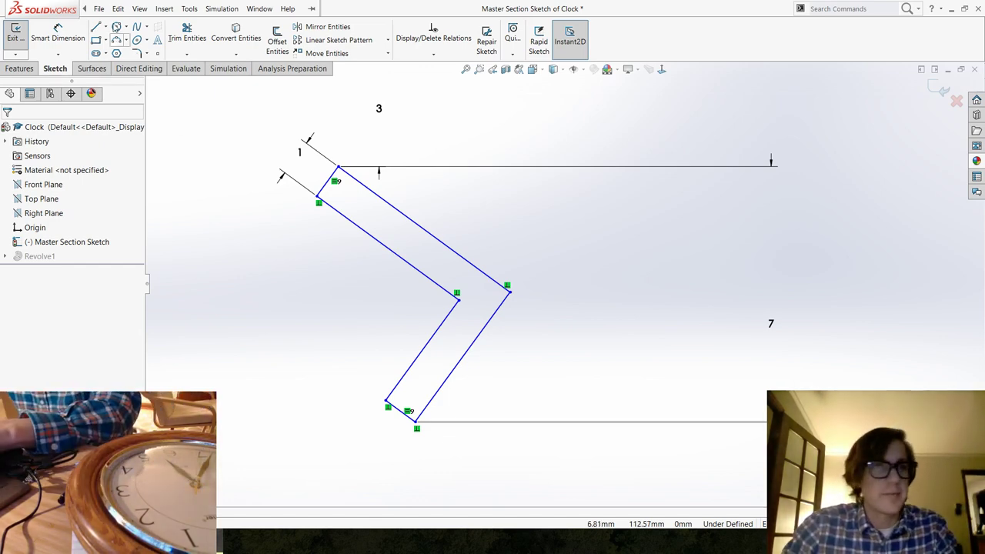
# Dimension the horizontal offset from the outer bend corner to the bottom corner as 3 mm.
pyautogui.click(98, 8)
pyautogui.click(58, 37)
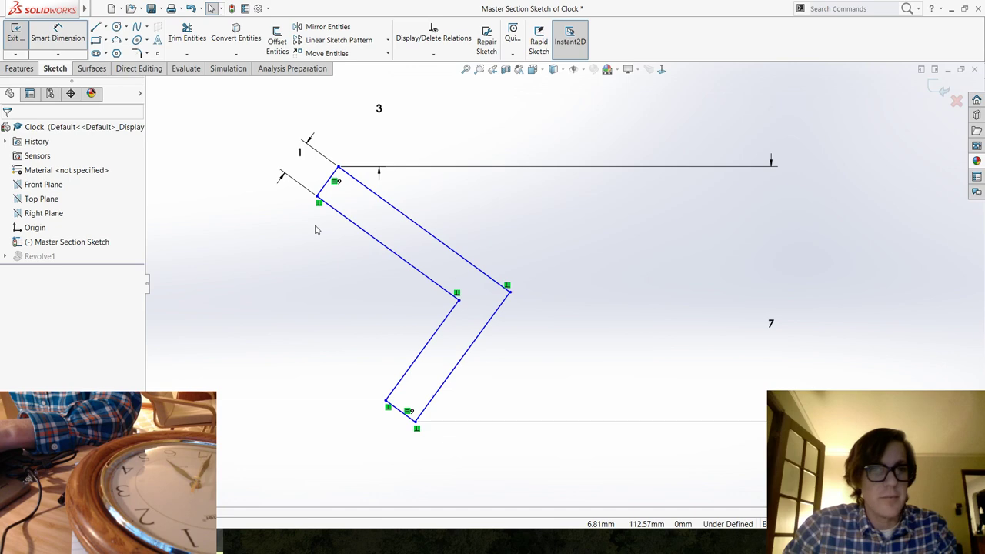
pyautogui.click(509, 292)
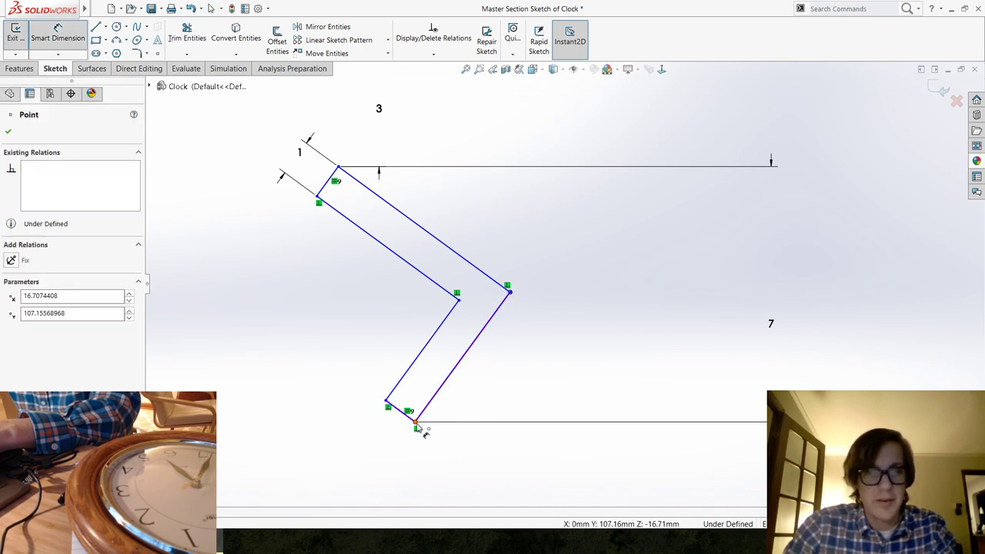
pyautogui.click(416, 424)
pyautogui.click(469, 462)
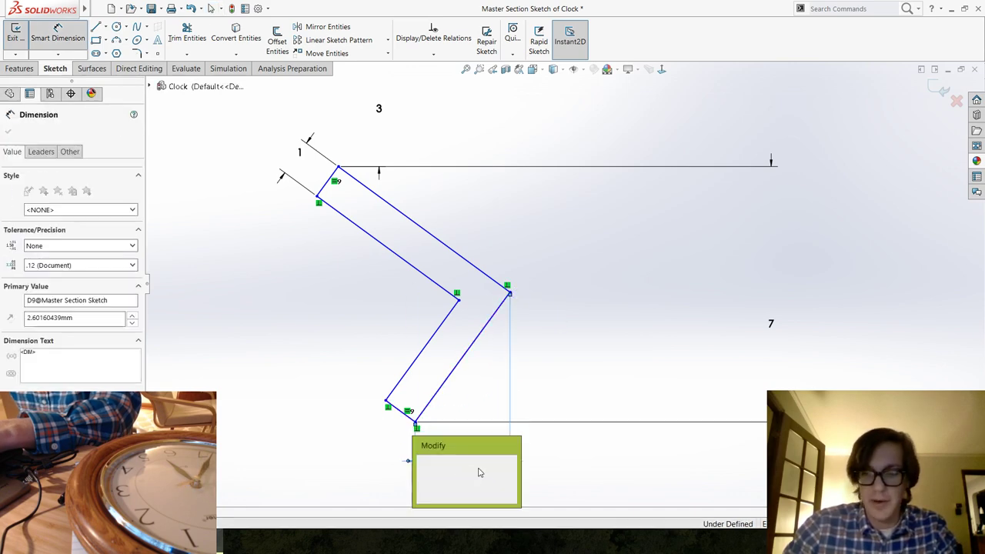
pyautogui.write('3')
pyautogui.press('Return')
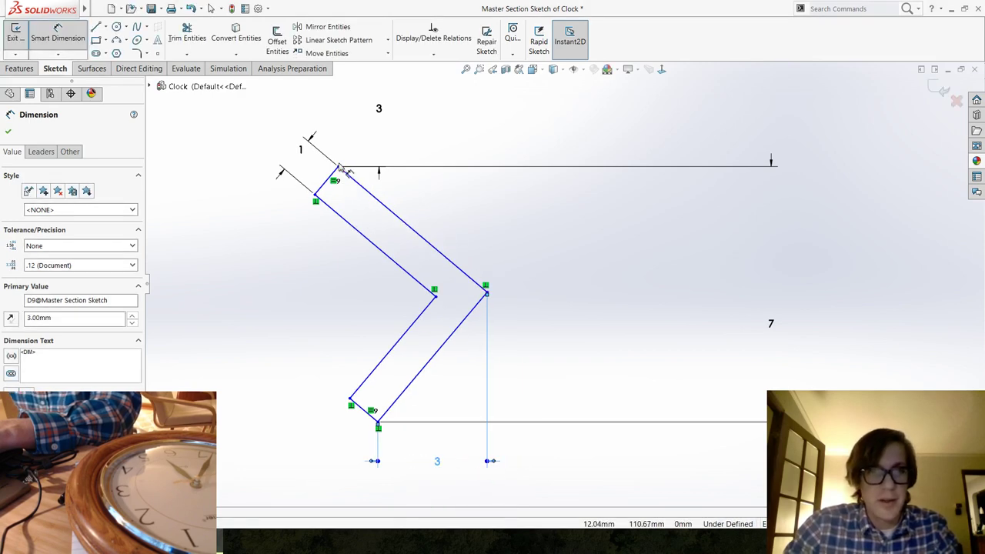
pyautogui.press('Escape')
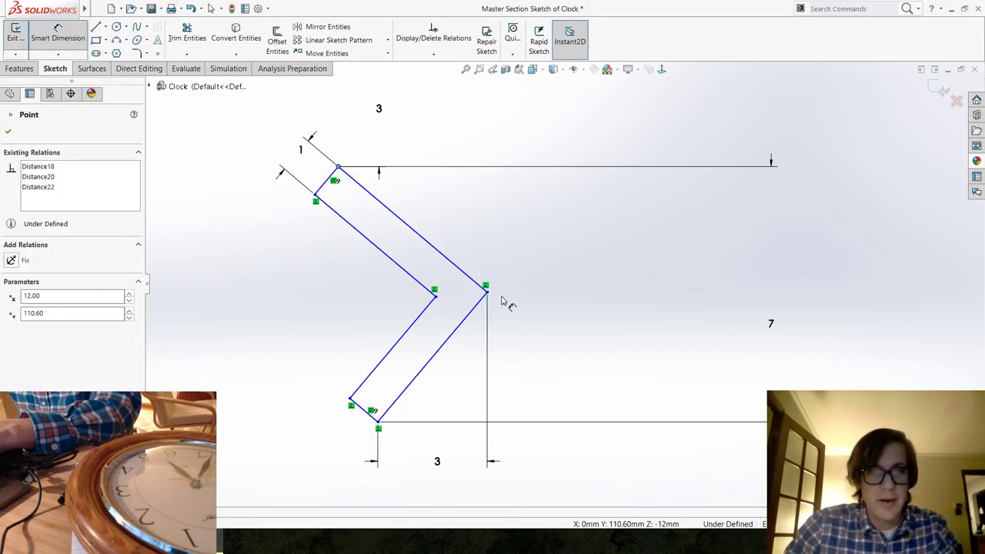
# Try a 4.5 mm top-to-bend dimension, dismiss the error, and delete the 4.08 dimension.
pyautogui.click(338, 165)
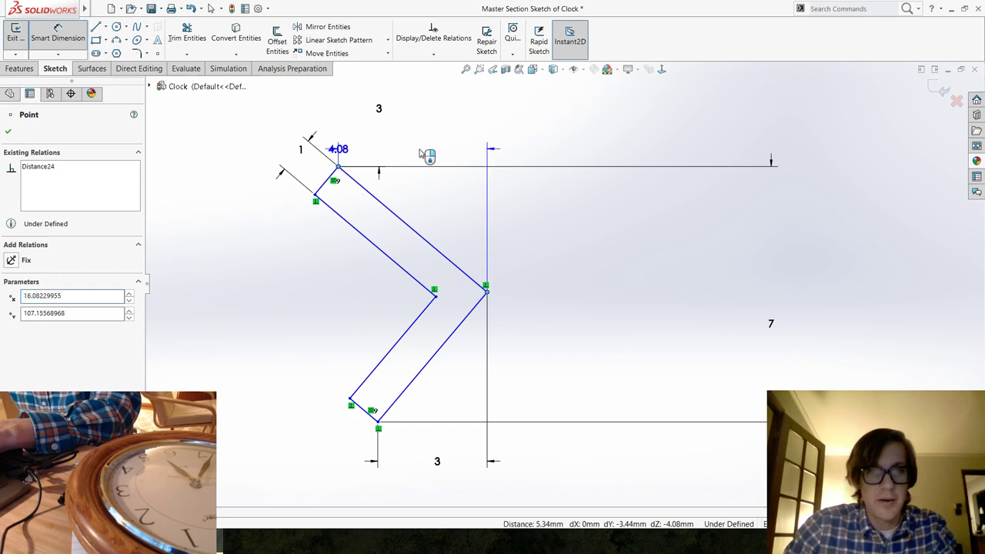
pyautogui.click(426, 158)
pyautogui.write('4.5')
pyautogui.press('Return')
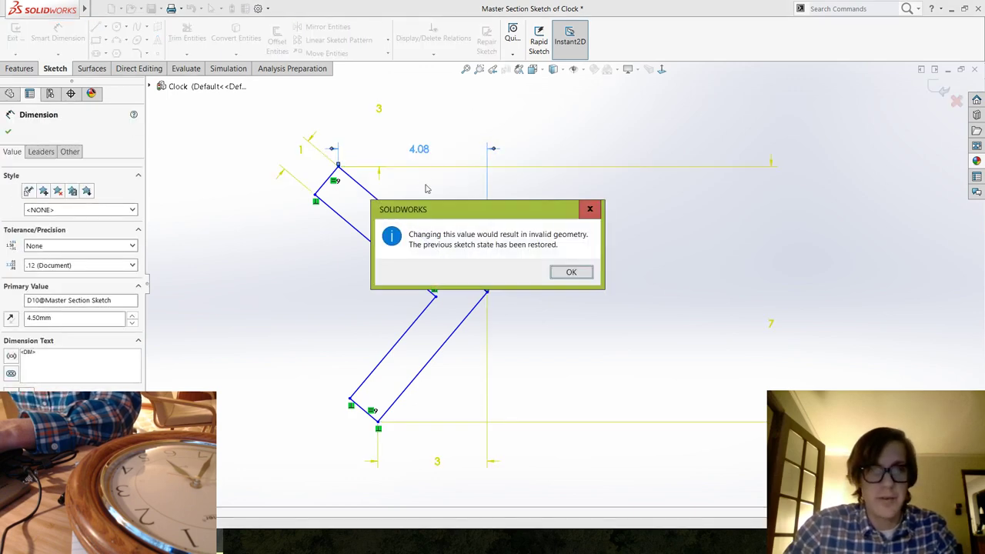
pyautogui.click(571, 274)
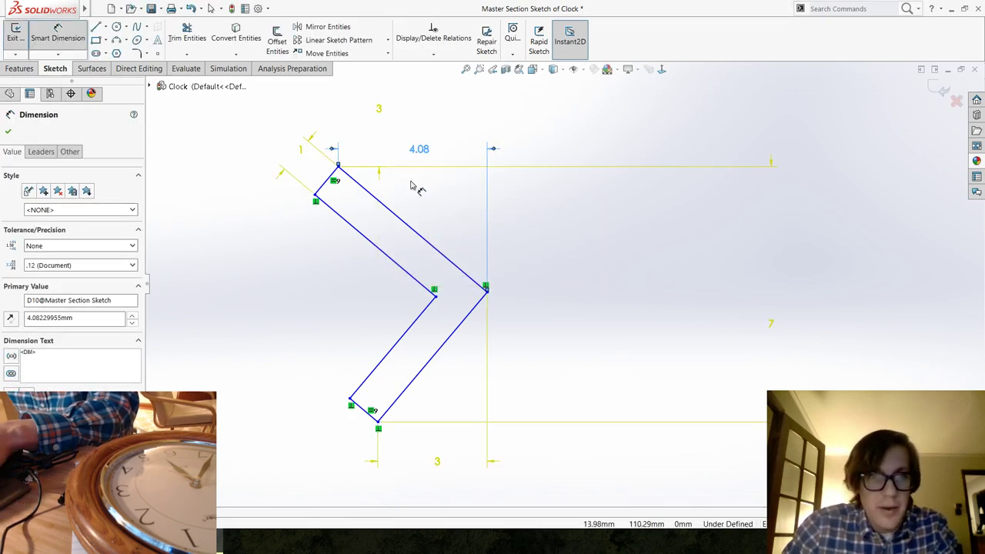
pyautogui.press('Escape')
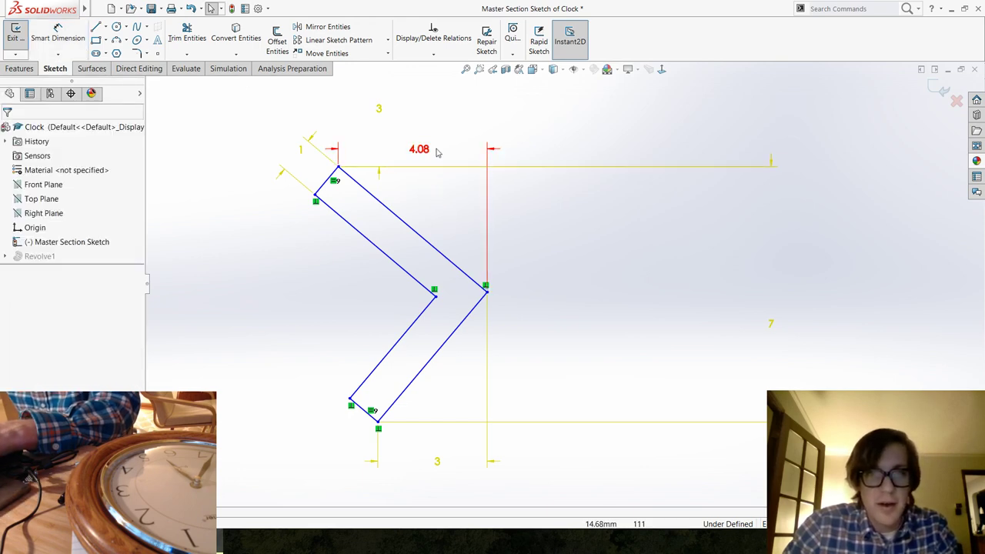
pyautogui.click(487, 212)
pyautogui.press('Delete')
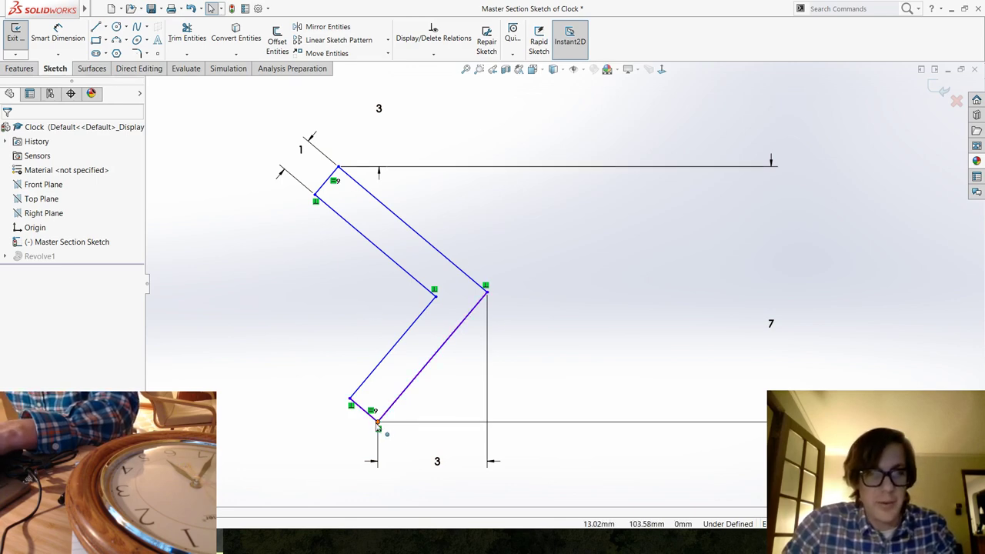
# Drag the chevron by its bottom vertex to a new spot beneath the rim section.
pyautogui.moveTo(378, 424)
pyautogui.mouseDown()
pyautogui.moveTo(455, 424)
pyautogui.moveTo(230, 419)
pyautogui.moveTo(570, 404)
pyautogui.moveTo(258, 406)
pyautogui.moveTo(466, 406)
pyautogui.moveTo(346, 406)
pyautogui.moveTo(455, 420)
pyautogui.moveTo(378, 419)
pyautogui.moveTo(301, 460)
pyautogui.moveTo(484, 431)
pyautogui.moveTo(327, 446)
pyautogui.moveTo(352, 446)
pyautogui.mouseUp()
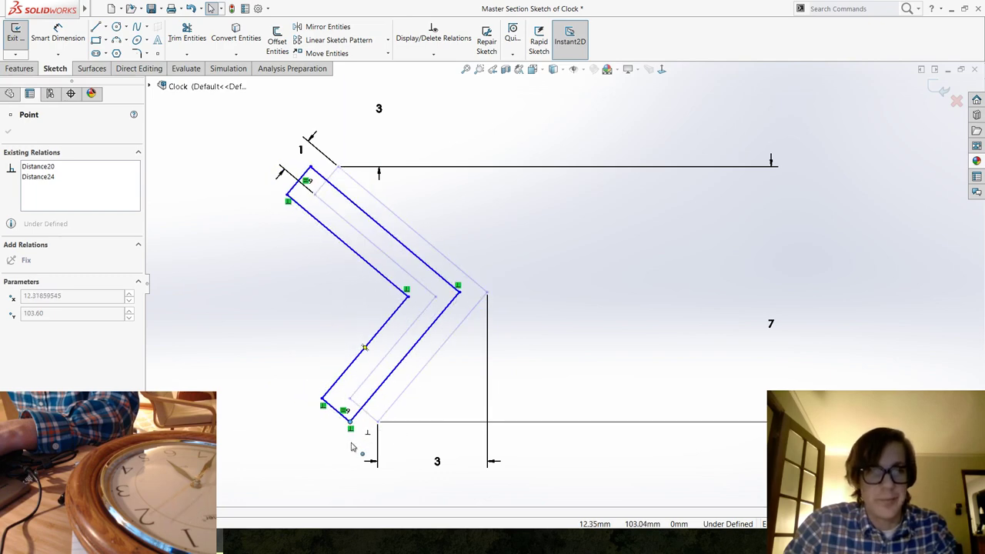
pyautogui.scroll(1, 431, 282)
pyautogui.press('Escape')
pyautogui.hotkey('ctrl', 'Down')
pyautogui.hotkey('ctrl', 'Down')
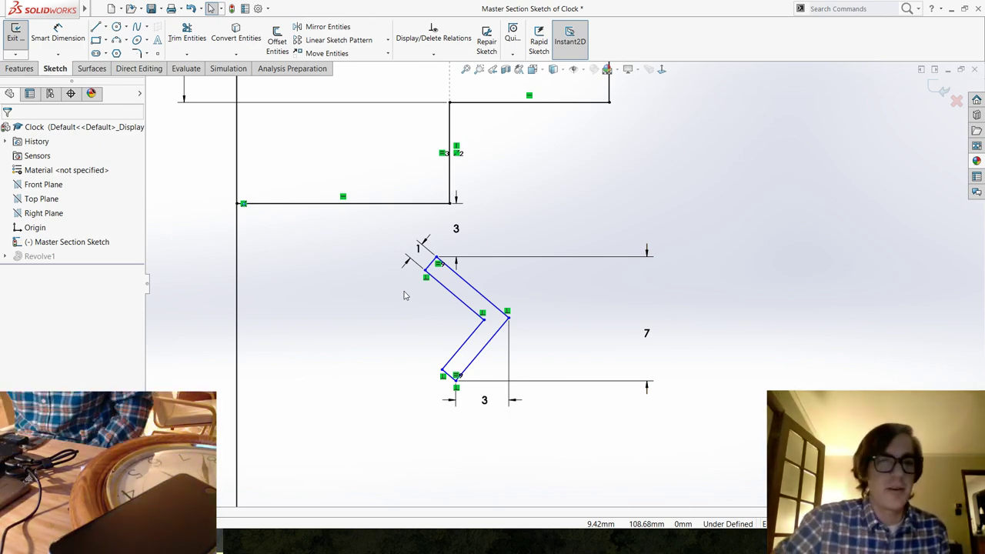
# Dimension the chevron's outer corner 7 mm from the vertical line.
pyautogui.click(57, 33)
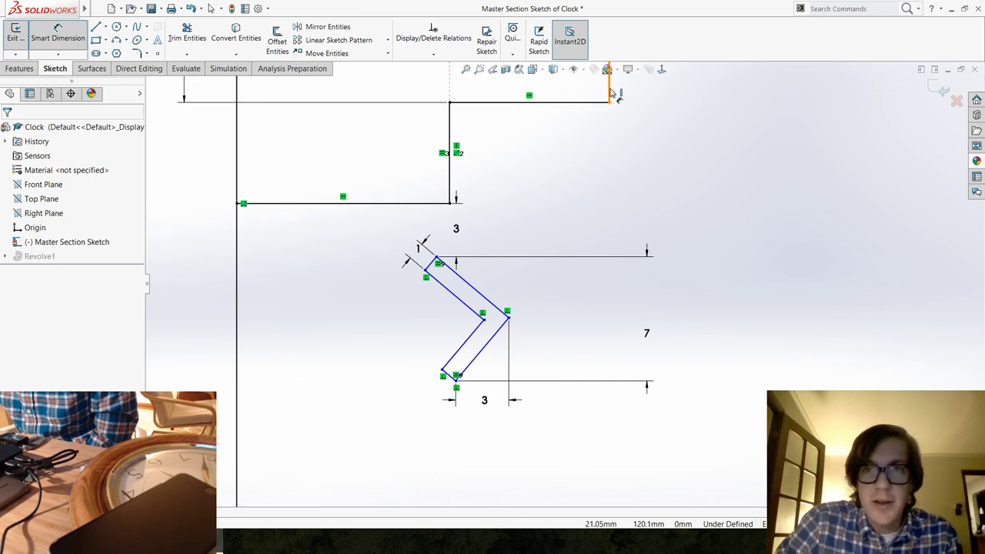
pyautogui.click(612, 92)
pyautogui.click(507, 314)
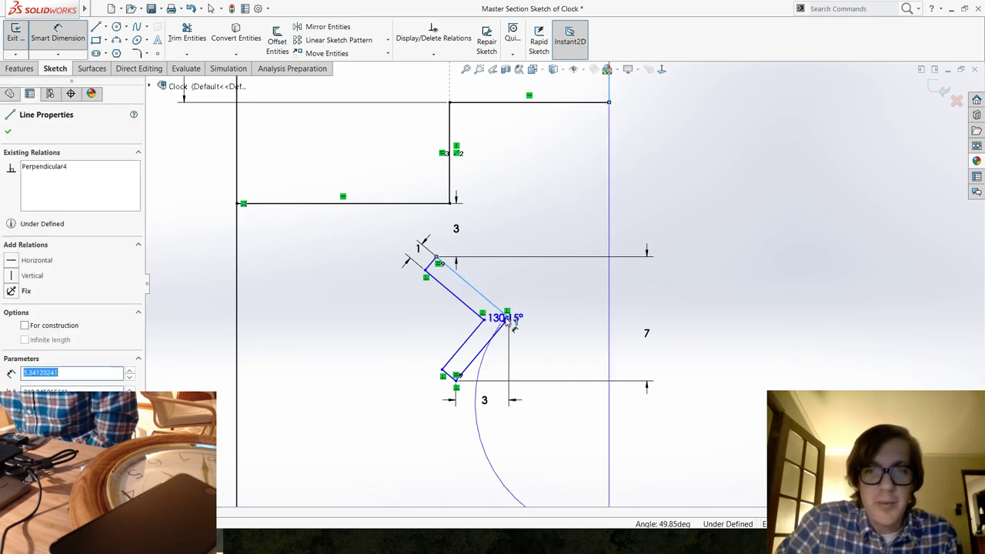
pyautogui.press('Escape')
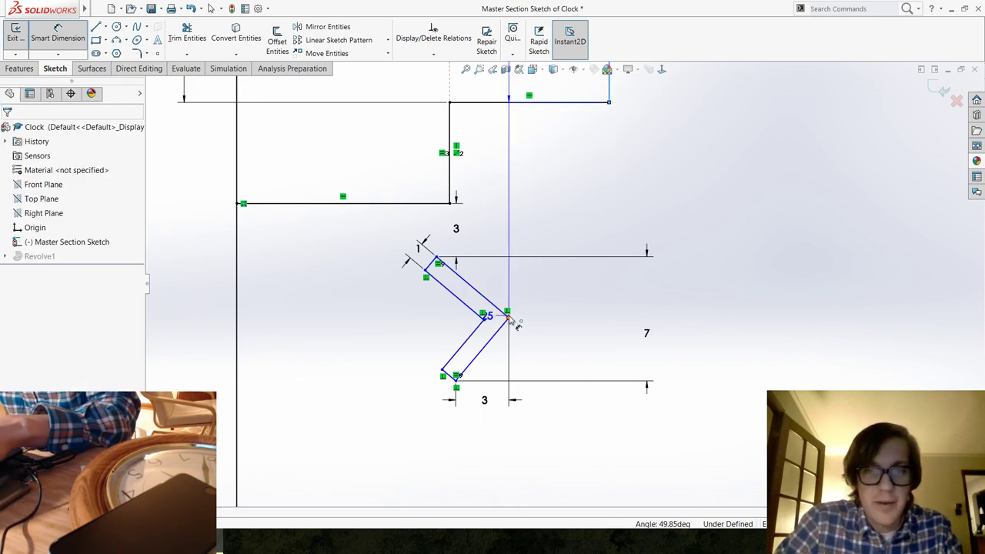
pyautogui.click(507, 314)
pyautogui.click(609, 301)
pyautogui.click(565, 303)
pyautogui.write('7')
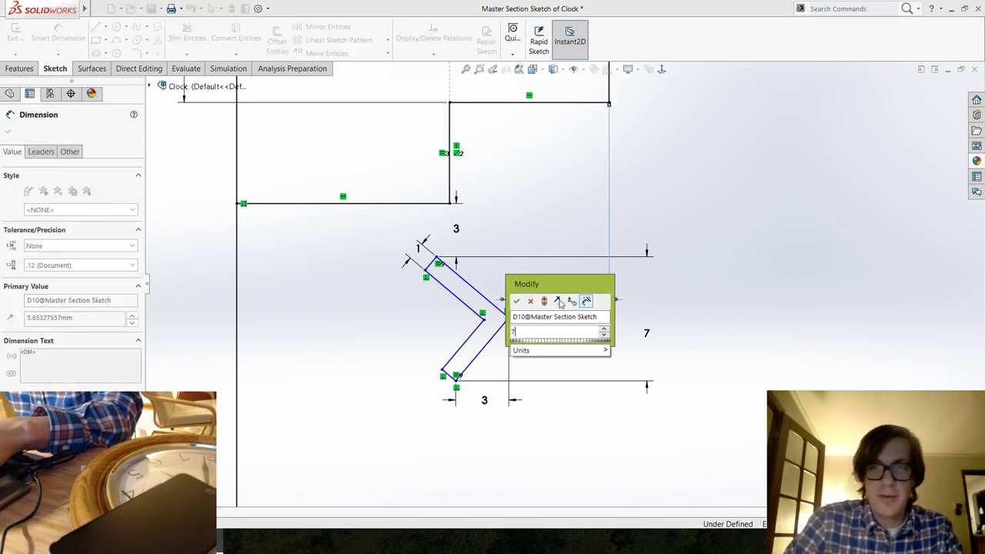
pyautogui.press('Return')
pyautogui.press('Escape')
pyautogui.press('Escape')
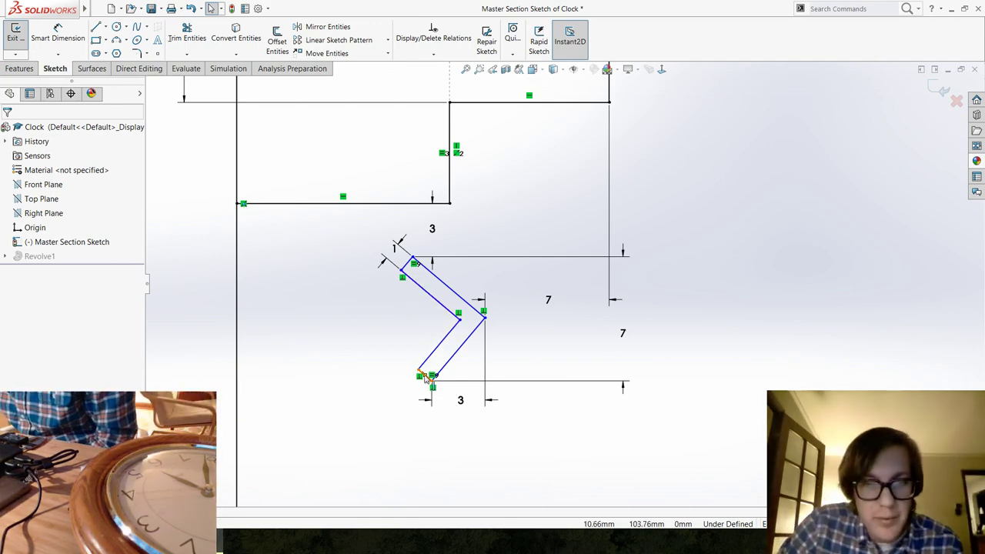
# Drag the strip's lower endpoint so its legs run evenly parallel.
pyautogui.moveTo(420, 375)
pyautogui.mouseDown()
pyautogui.moveTo(455, 359)
pyautogui.moveTo(389, 356)
pyautogui.moveTo(418, 354)
pyautogui.moveTo(403, 354)
pyautogui.mouseUp()
pyautogui.click(364, 337)
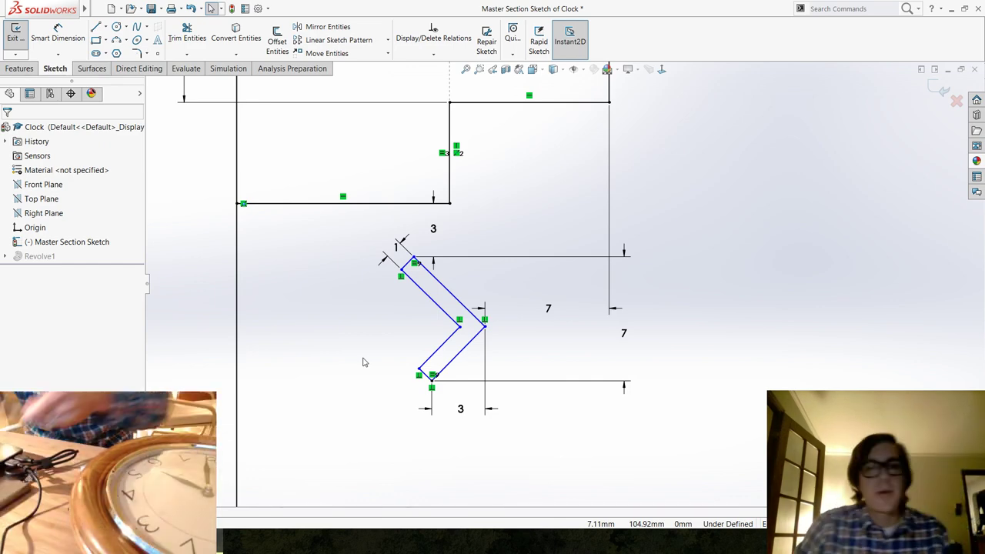
pyautogui.scroll(5, 621, 275)
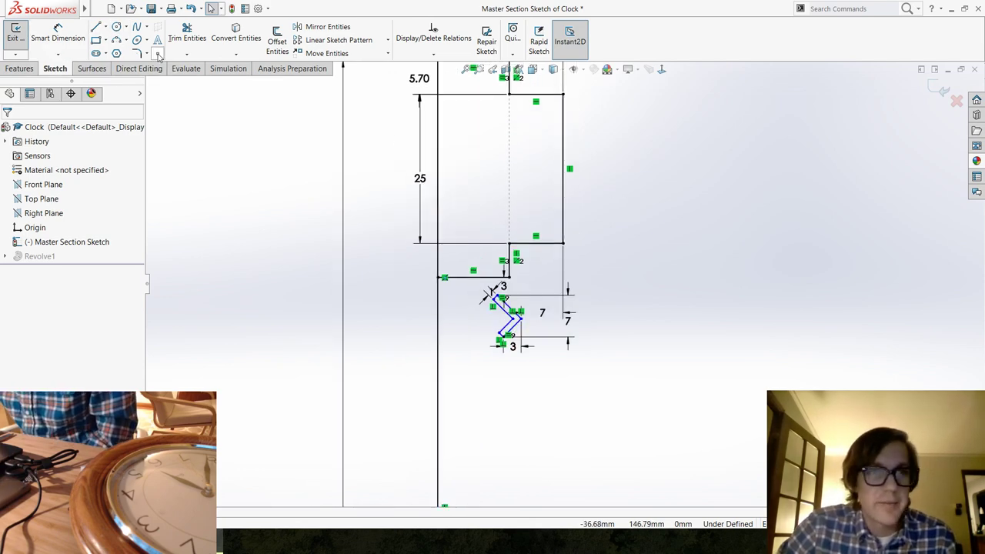
# Place a sketch point at the midpoint of the rectangle's right side.
pyautogui.click(158, 54)
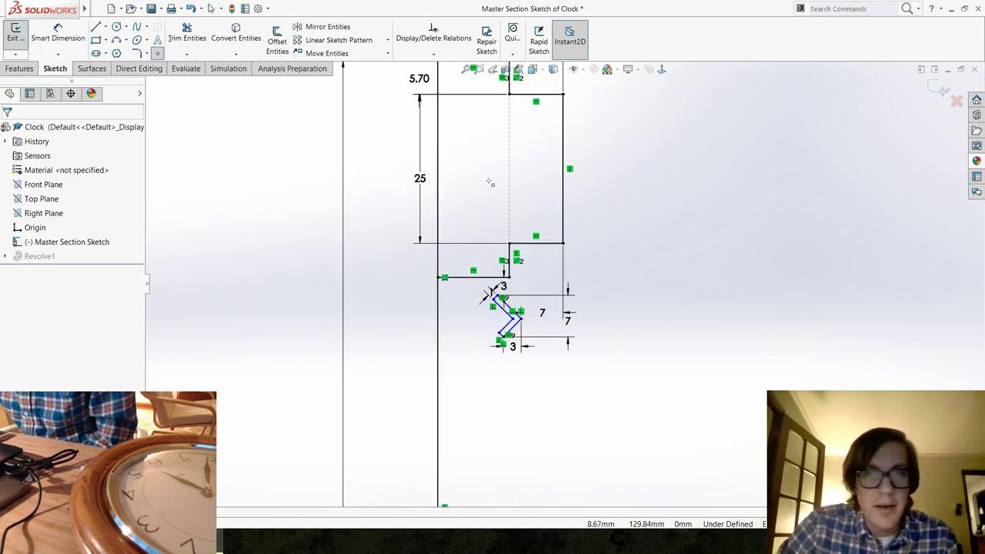
pyautogui.click(567, 169)
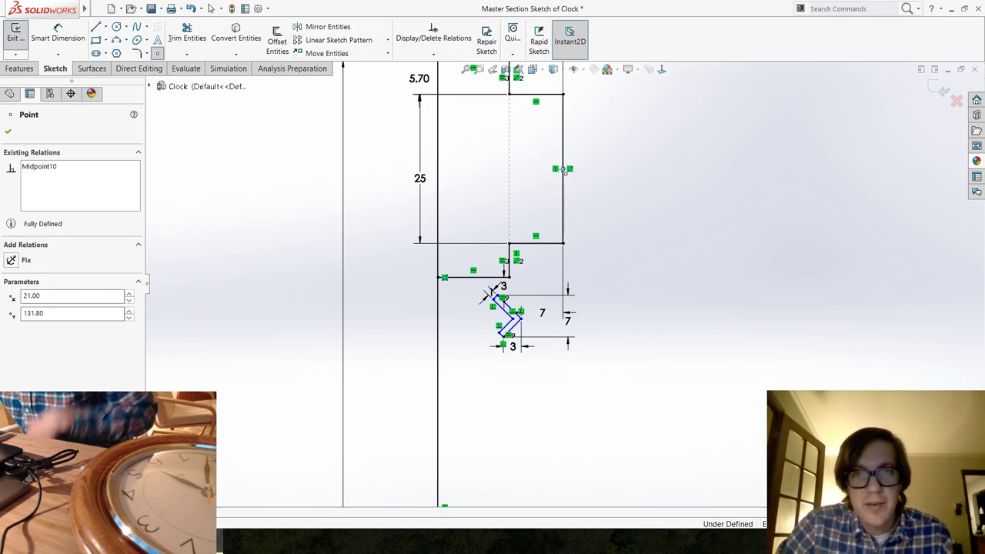
pyautogui.press('Escape')
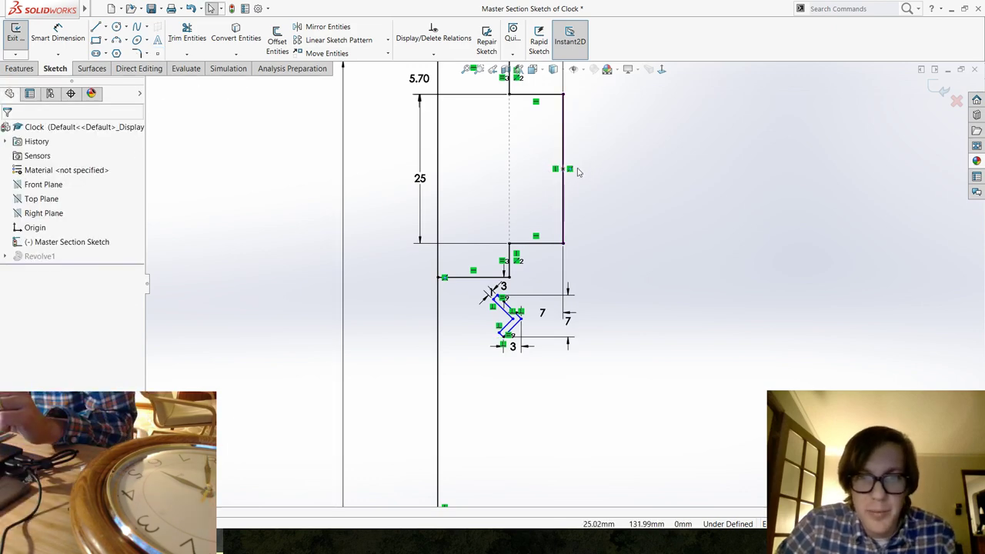
# Dimension the chevron corner 24.50 below that midpoint, fully defining the sketch.
pyautogui.click(60, 34)
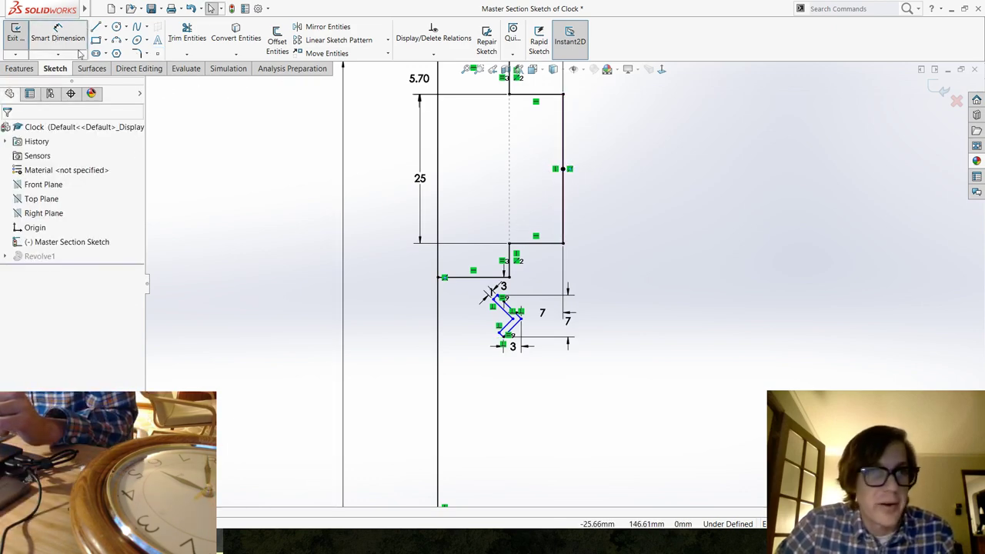
pyautogui.click(564, 169)
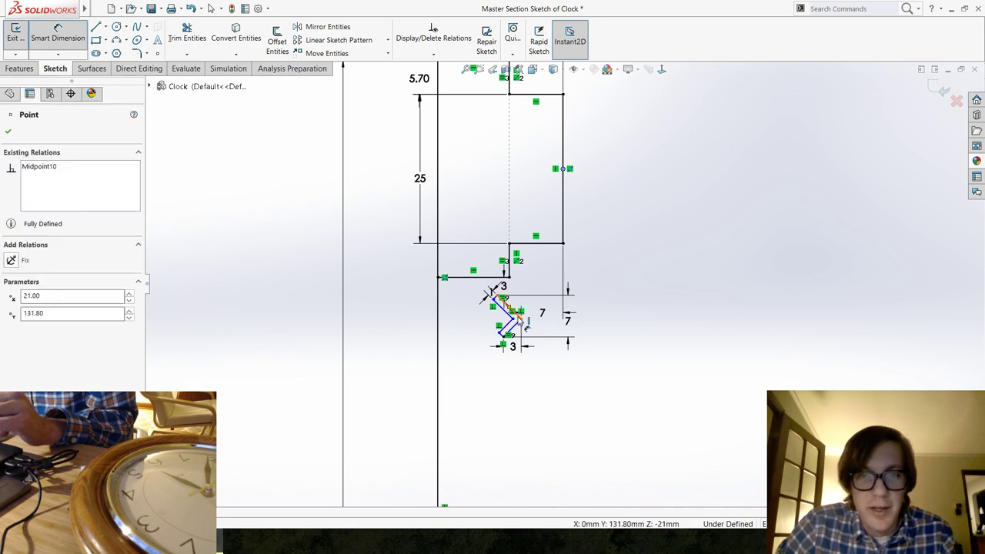
pyautogui.click(522, 318)
pyautogui.click(612, 265)
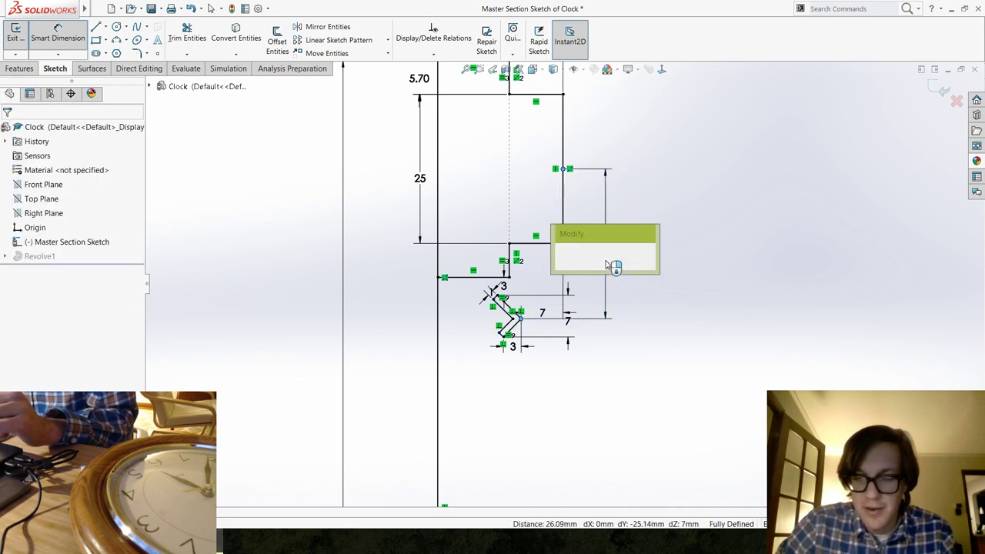
pyautogui.write('24.5')
pyautogui.press('Return')
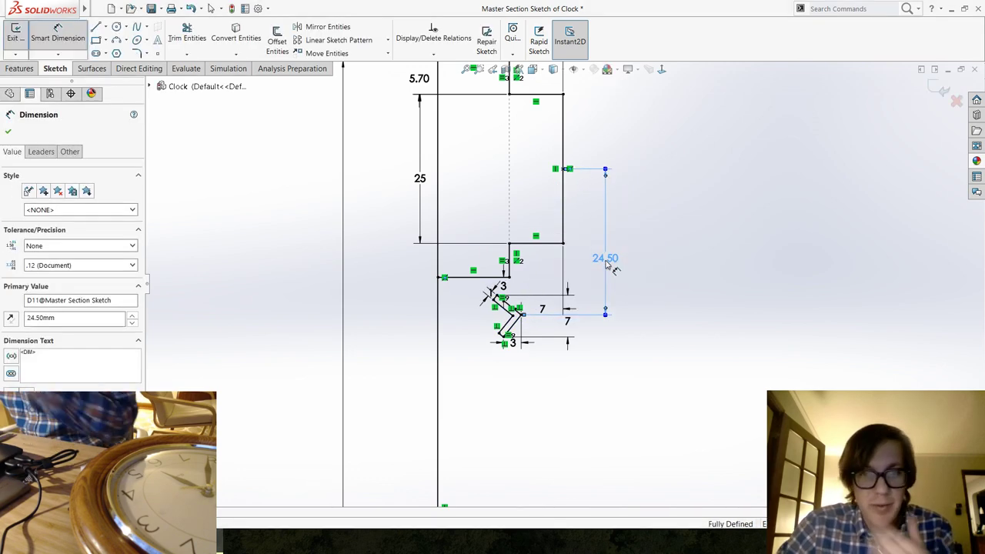
pyautogui.click(534, 356)
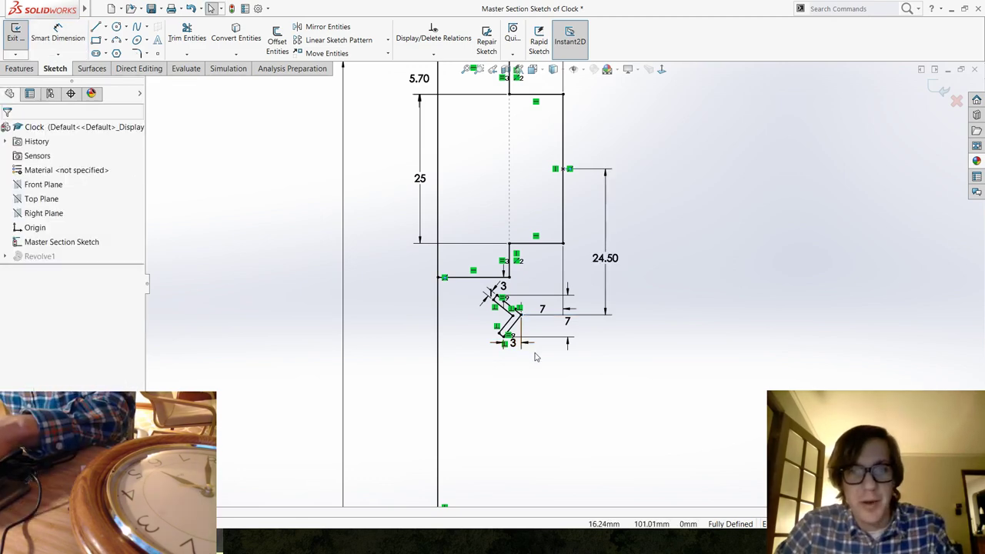
pyautogui.scroll(-5, 525, 314)
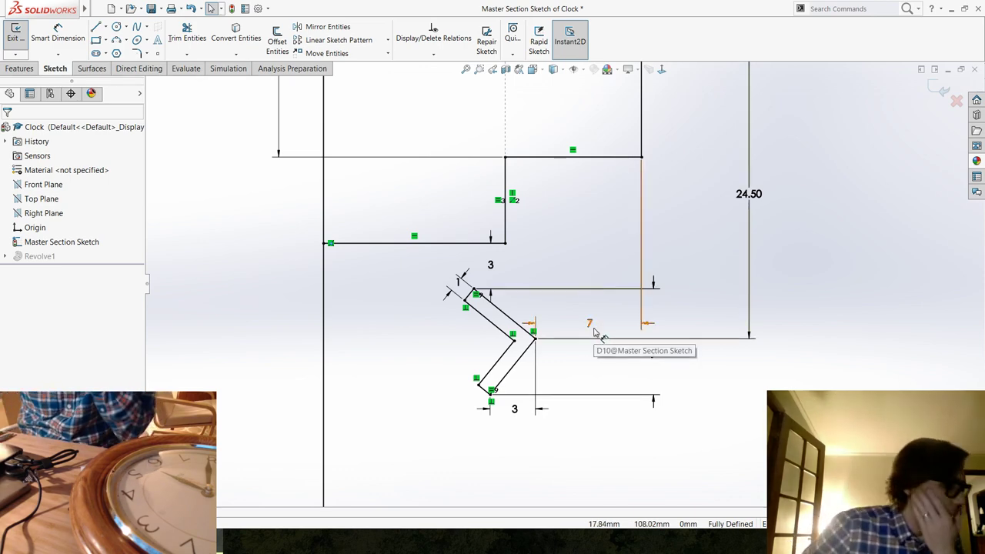
# Exit the master sketch to rebuild the revolved ring and orbit to a side view.
pyautogui.click(938, 90)
pyautogui.moveTo(242, 260)
pyautogui.mouseDown(button='middle')
pyautogui.moveTo(685, 357)
pyautogui.moveTo(627, 362)
pyautogui.moveTo(568, 314)
pyautogui.mouseUp(button='middle')
pyautogui.scroll(-2, 568, 314)
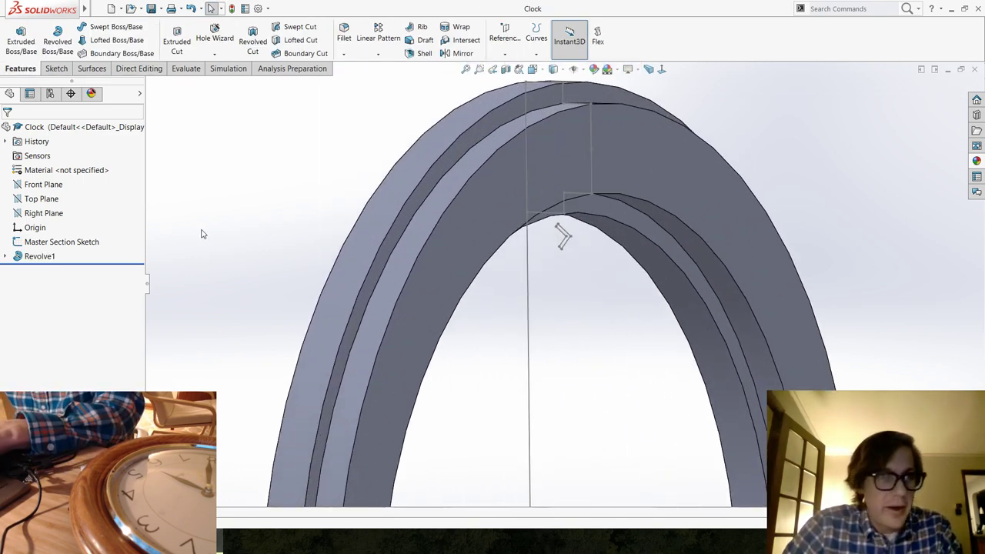
# Start a new sketch on the Right Plane.
pyautogui.click(41, 214)
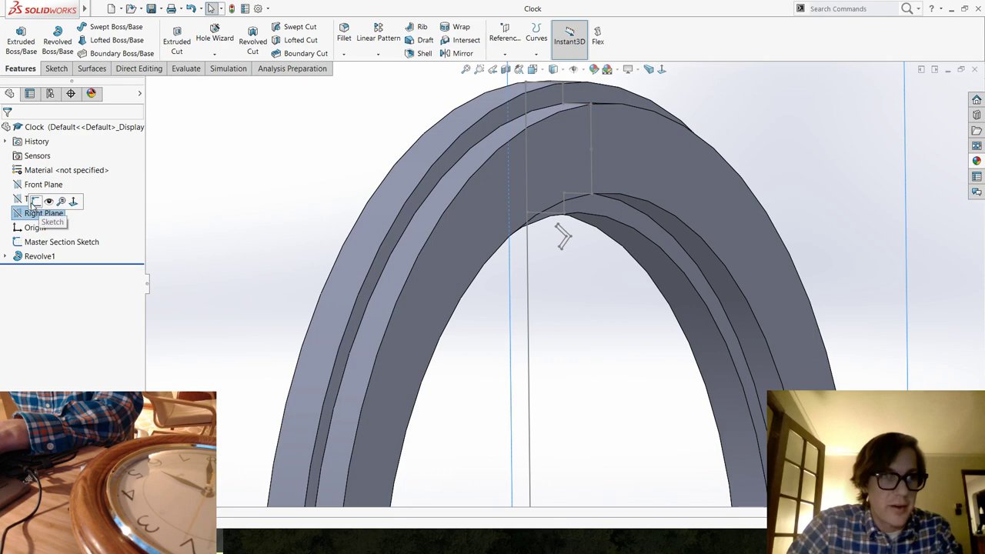
pyautogui.click(656, 252)
pyautogui.scroll(5, 656, 252)
pyautogui.moveTo(655, 252); pyautogui.dragTo(638, 369, button='middle')
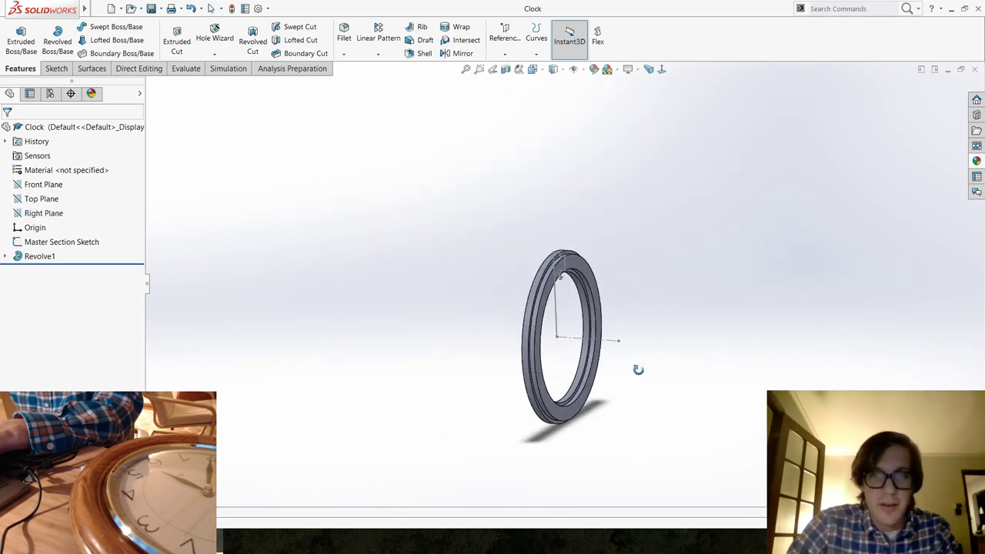
pyautogui.scroll(-3, 624, 298)
pyautogui.click(41, 214)
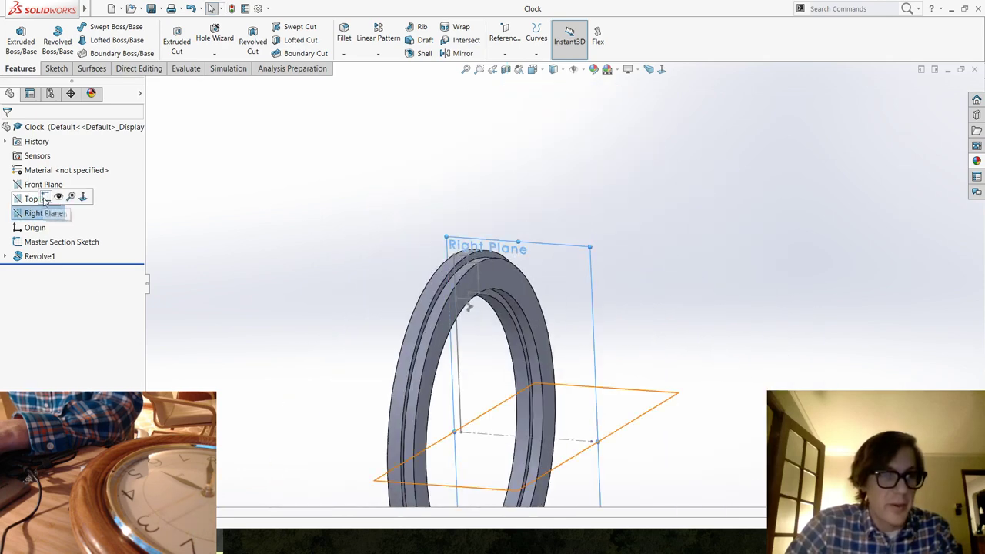
pyautogui.click(53, 194)
# Convert the chevron strip's edges from the master sketch into Sketch3.
pyautogui.click(236, 35)
pyautogui.scroll(-8, 440, 331)
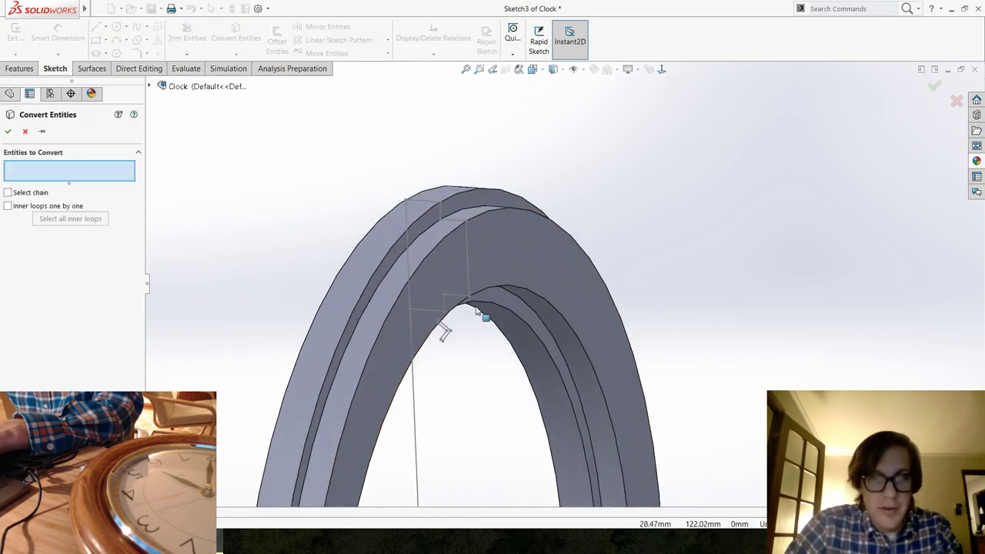
pyautogui.click(538, 213)
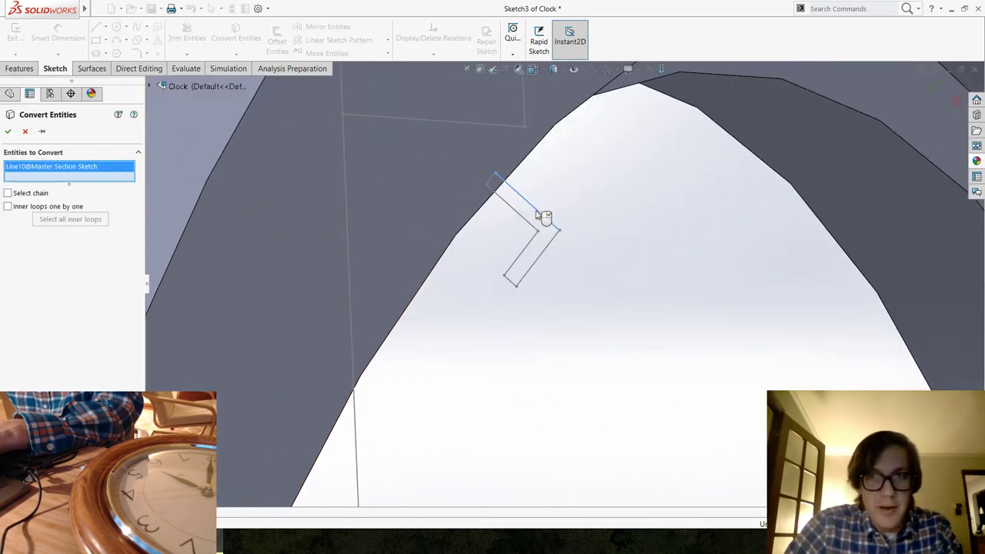
pyautogui.click(552, 244)
pyautogui.click(514, 287)
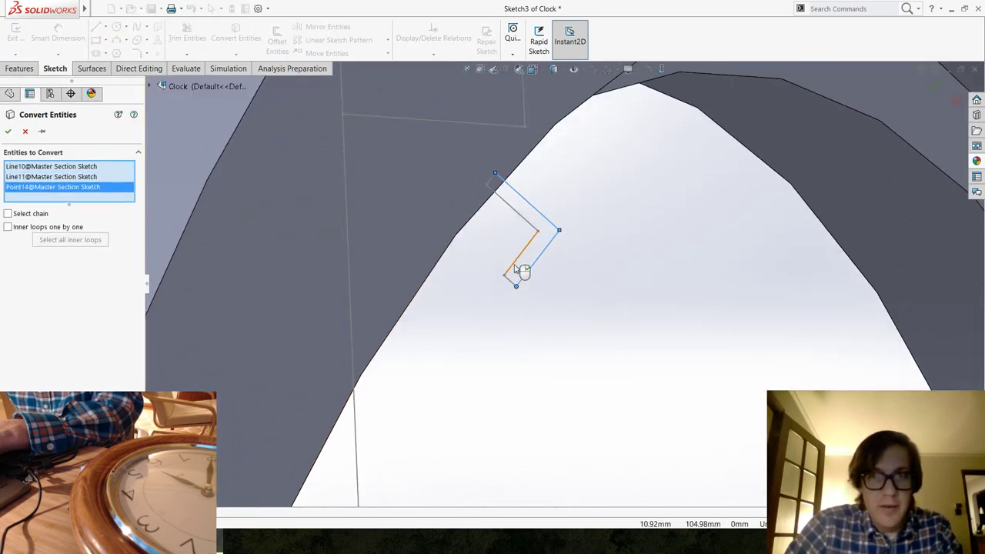
pyautogui.click(519, 275)
pyautogui.click(512, 284)
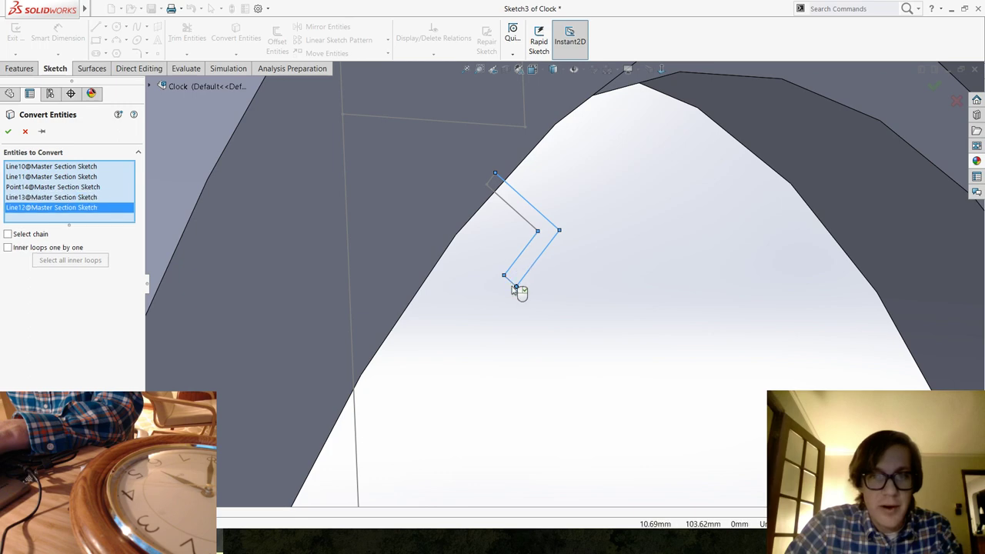
pyautogui.click(522, 217)
pyautogui.click(492, 182)
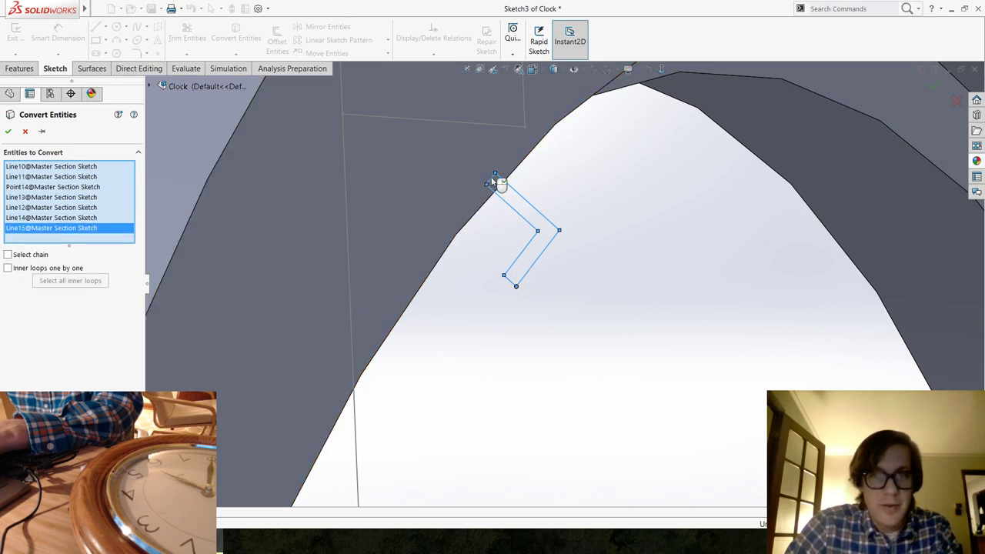
pyautogui.press('Return')
pyautogui.scroll(10, 646, 313)
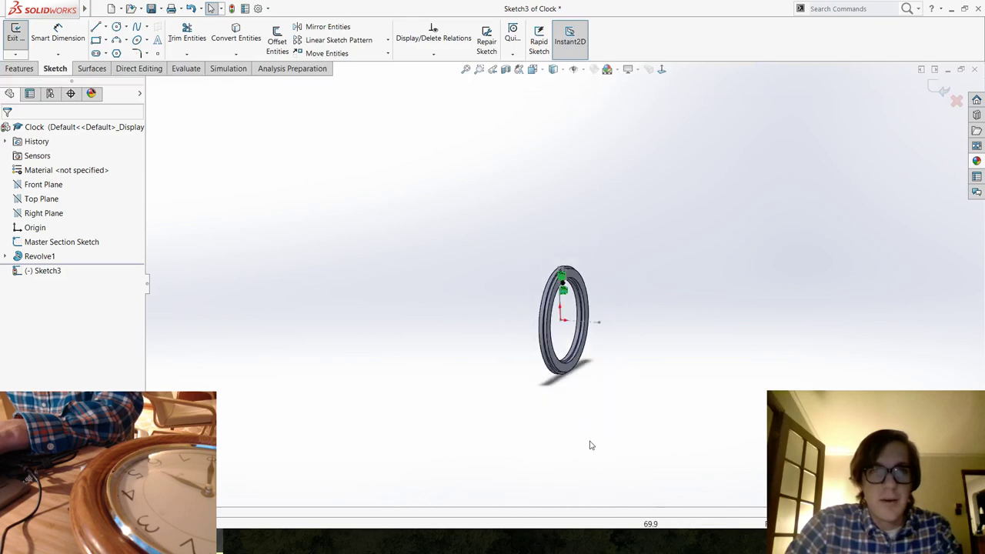
pyautogui.scroll(-5, 591, 445)
pyautogui.scroll(5, 572, 147)
pyautogui.scroll(-5, 559, 233)
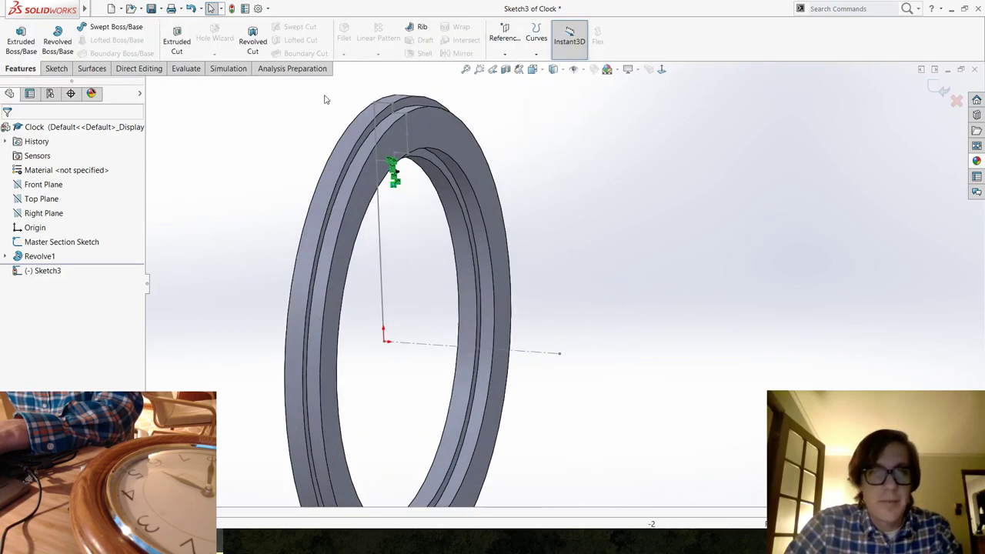
# Convert the horizontal axis line into Sketch3 and make it a construction line.
pyautogui.click(56, 69)
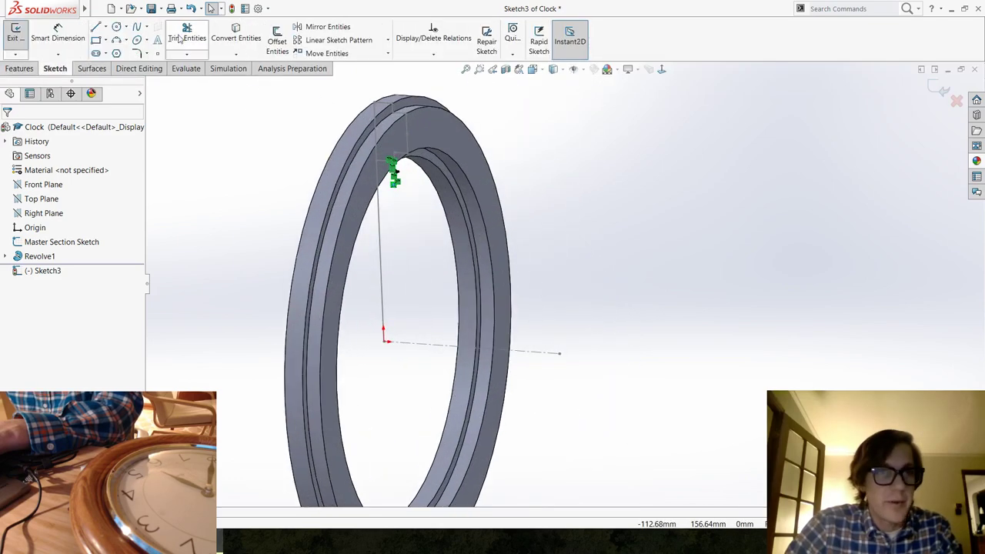
pyautogui.click(235, 38)
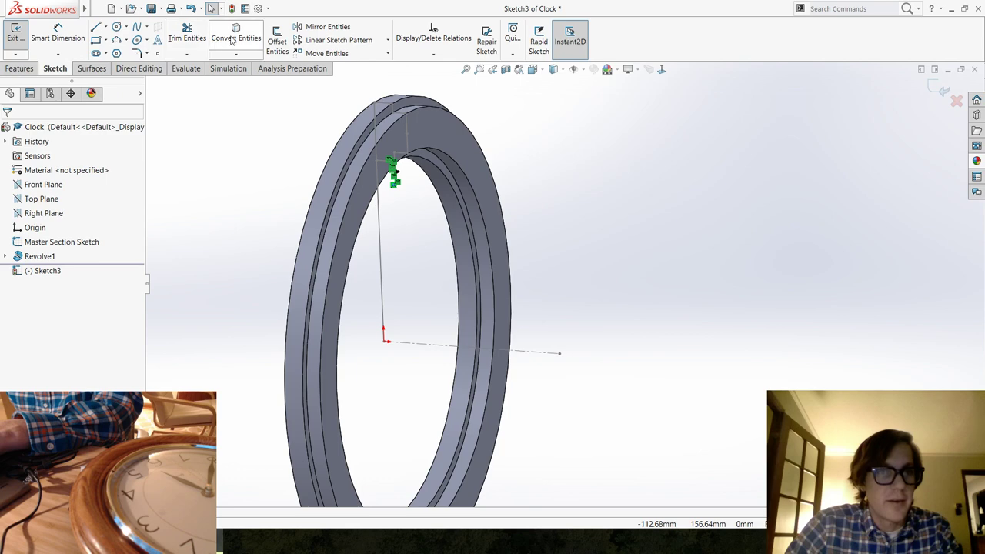
pyautogui.click(429, 351)
pyautogui.press('Return')
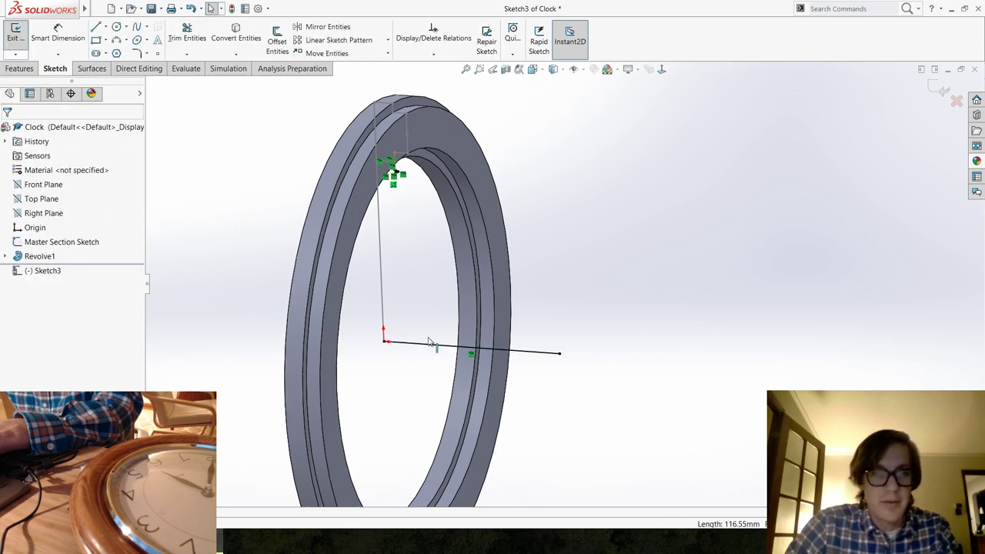
pyautogui.click(437, 346)
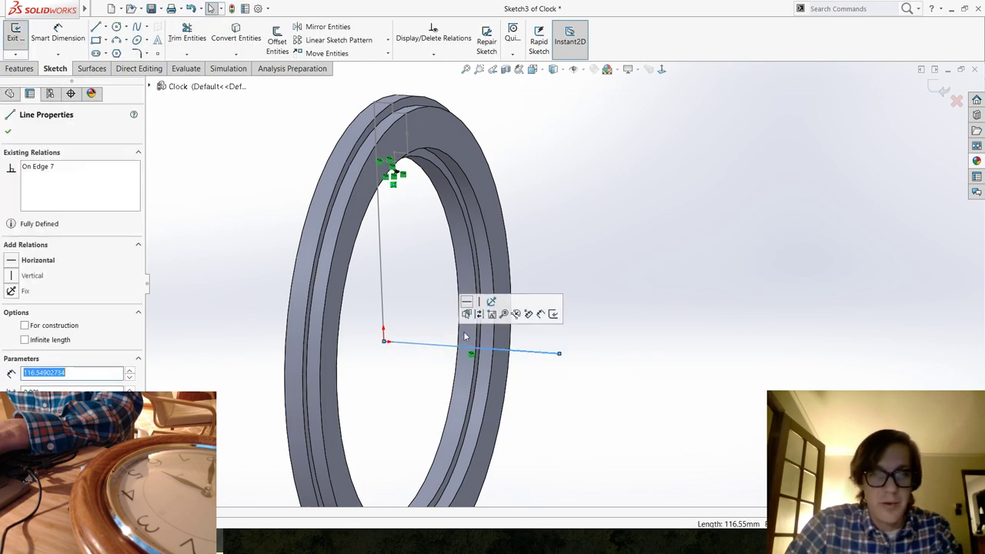
pyautogui.click(479, 315)
pyautogui.click(19, 69)
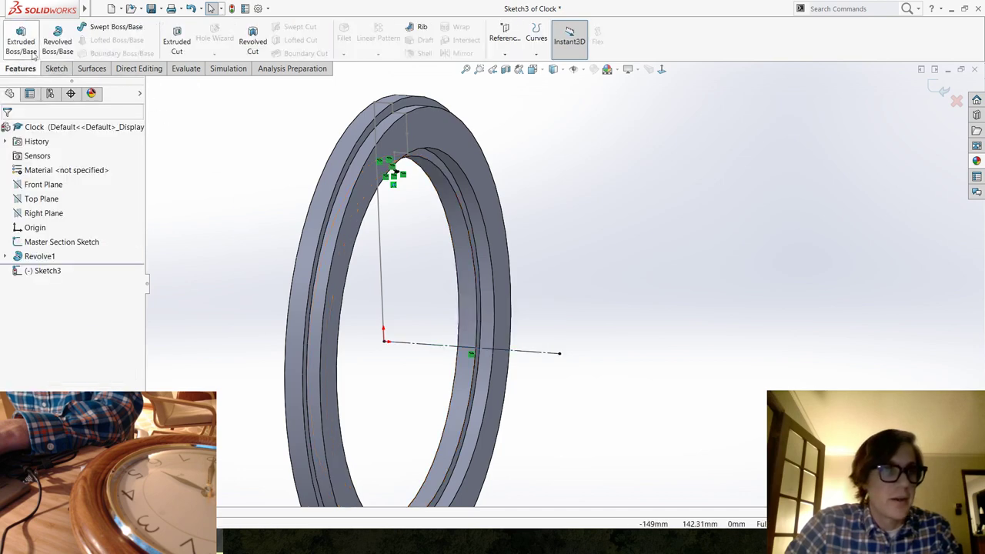
# Revolve Sketch3 360° about construction line Line14 into a second body, Revolve2.
pyautogui.click(57, 35)
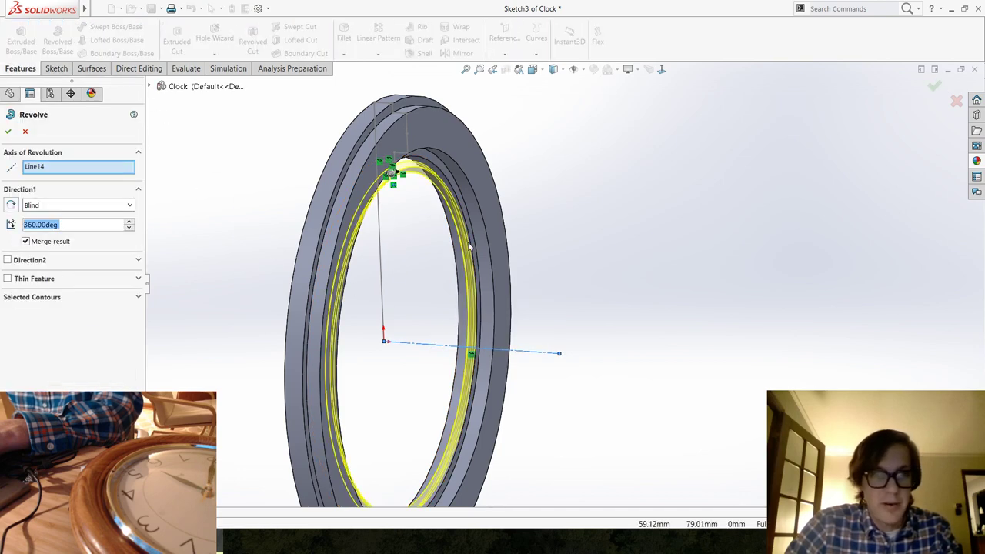
pyautogui.moveTo(511, 391); pyautogui.dragTo(367, 307, button='middle')
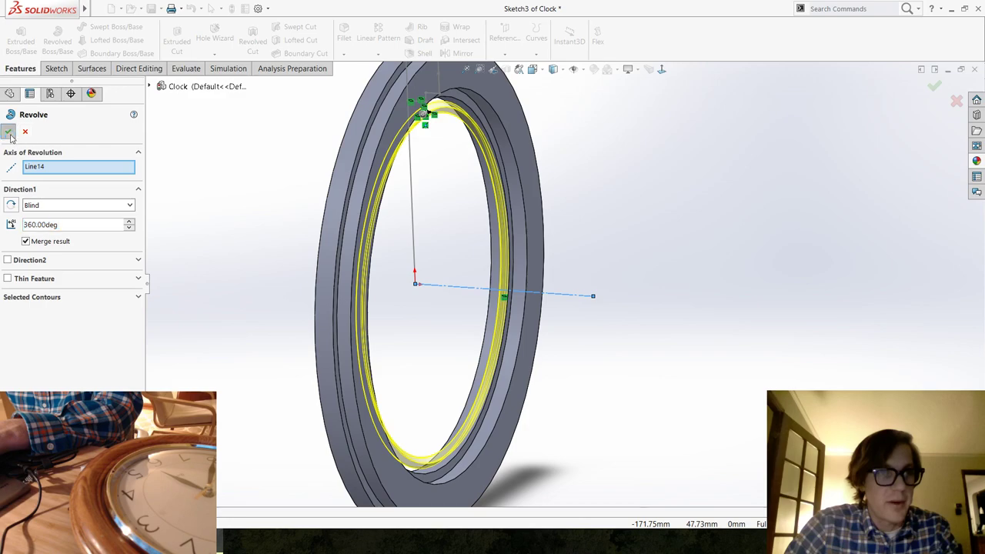
pyautogui.press('Return')
pyautogui.moveTo(191, 220); pyautogui.dragTo(566, 370, button='middle')
# Save the Clock part and select the Master Section Sketch in the tree.
pyautogui.hotkey('ctrl', '1')
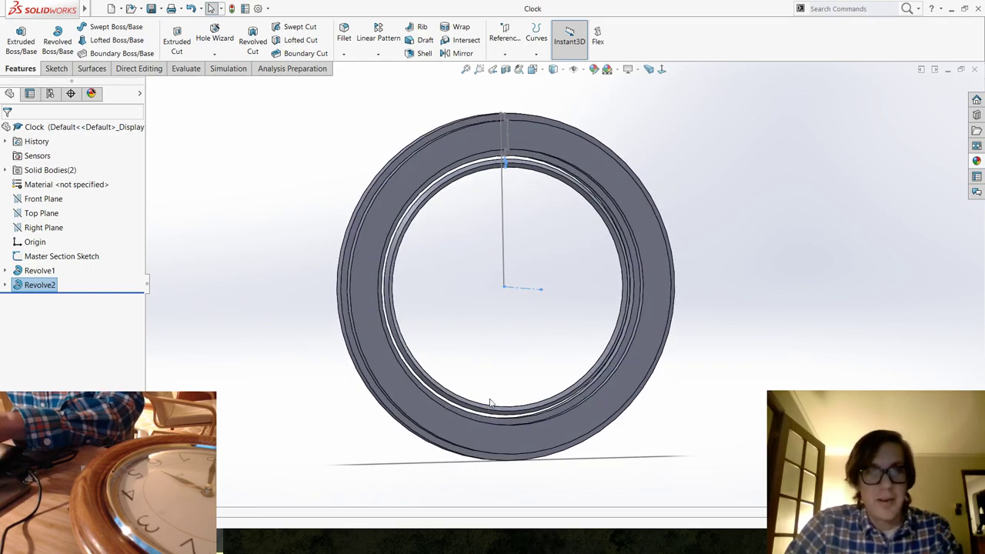
pyautogui.hotkey('ctrl', 's')
pyautogui.scroll(-3, 506, 279)
pyautogui.moveTo(446, 310)
pyautogui.mouseDown(button='middle')
pyautogui.moveTo(449, 266)
pyautogui.moveTo(500, 312)
pyautogui.moveTo(471, 317)
pyautogui.mouseUp(button='middle')
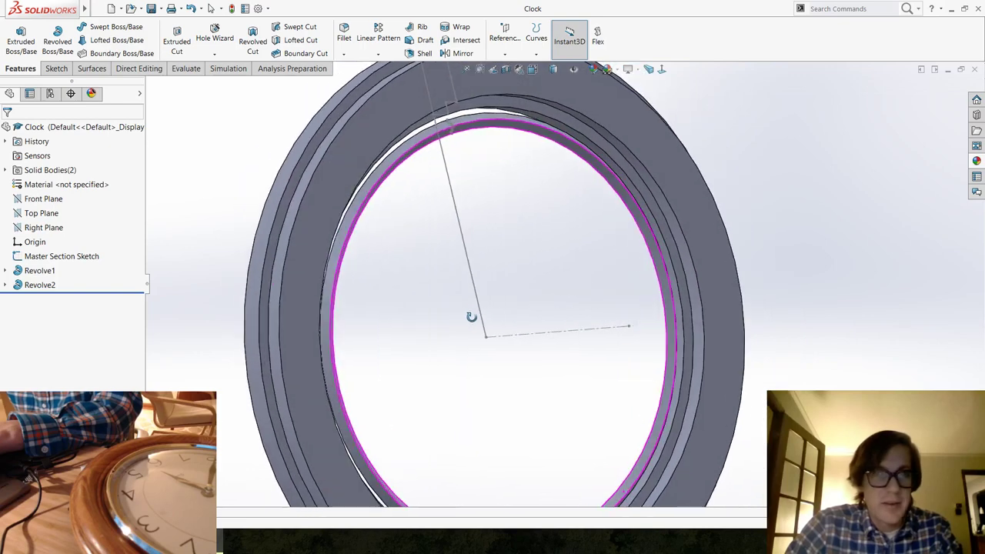
pyautogui.click(57, 256)
# Edit the Master Section Sketch and turn it Normal To for a face-on view.
pyautogui.click(56, 229)
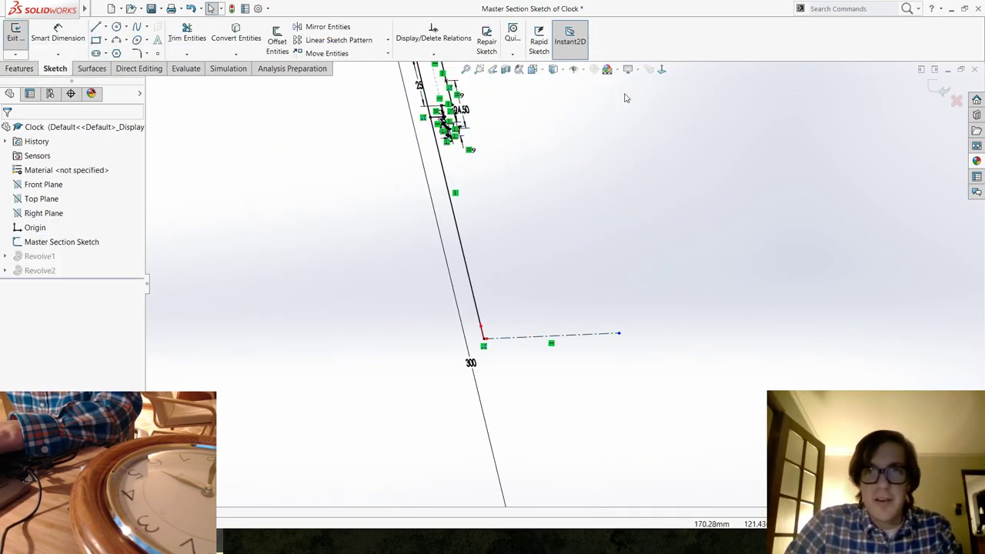
pyautogui.click(661, 70)
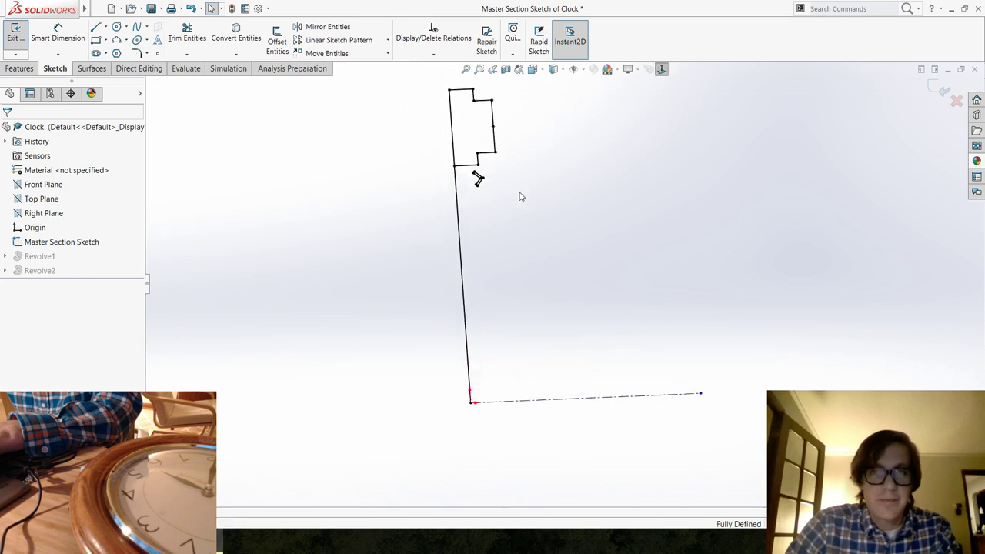
pyautogui.scroll(-5, 509, 191)
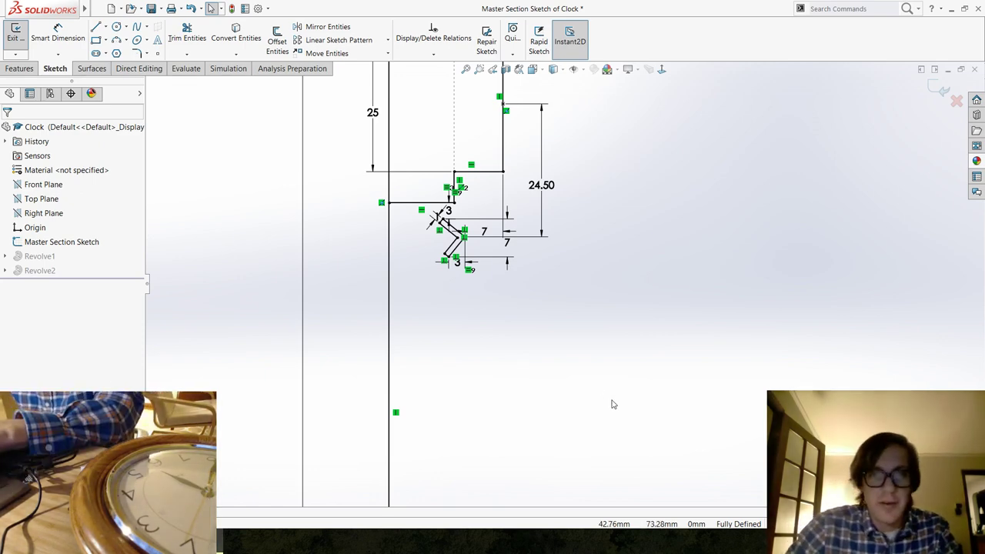
pyautogui.scroll(5, 613, 404)
pyautogui.scroll(-4, 565, 359)
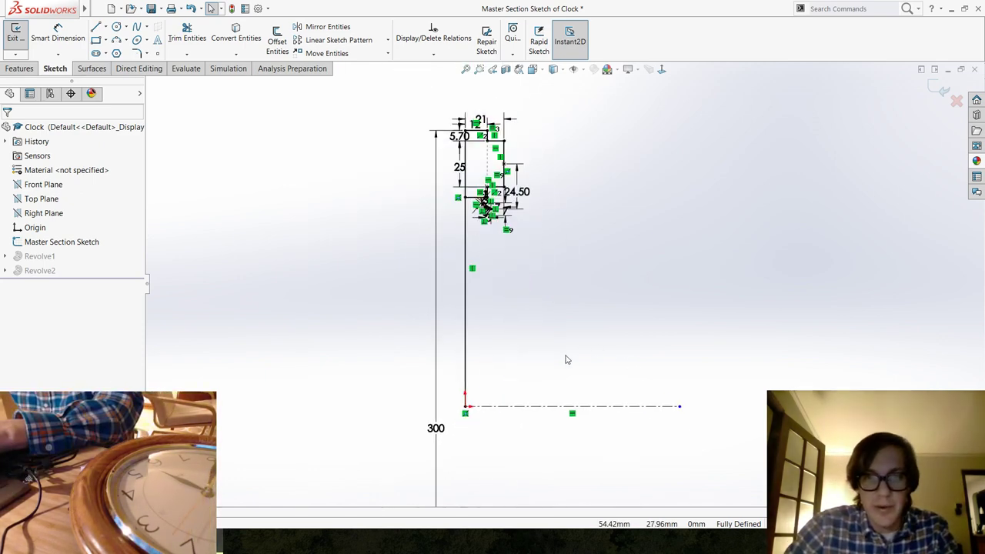
# Draw an arc from the profile's bottom point down to the centreline.
pyautogui.click(117, 40)
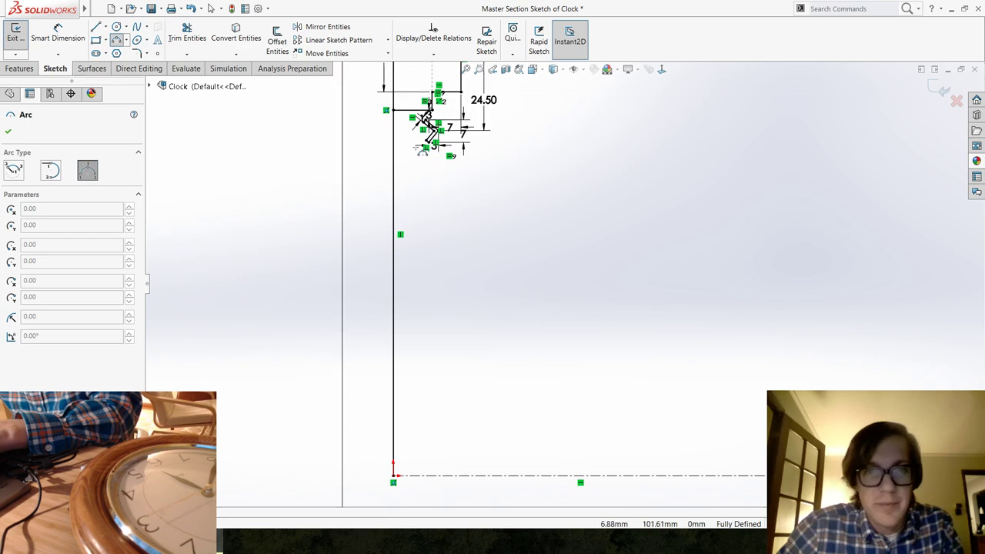
pyautogui.scroll(-2, 466, 181)
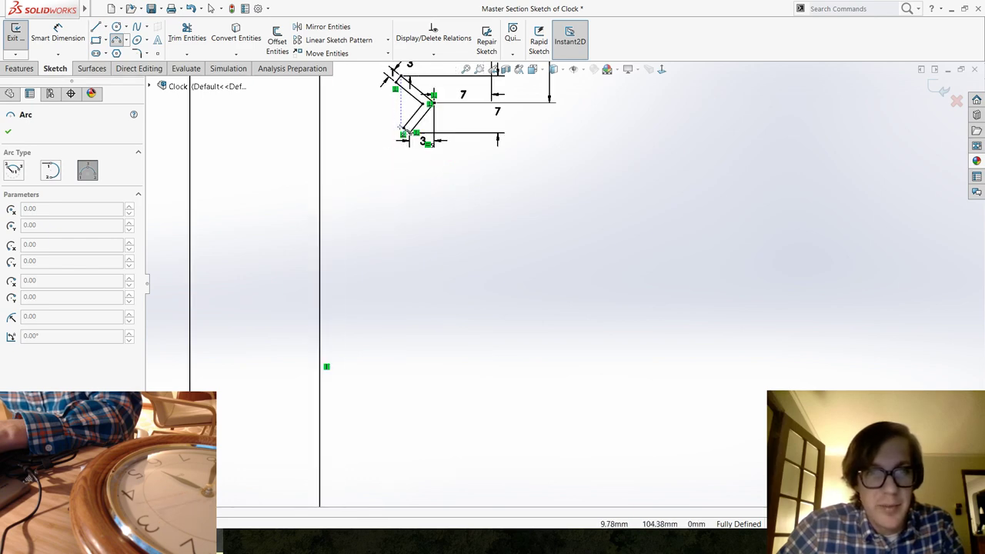
pyautogui.click(400, 132)
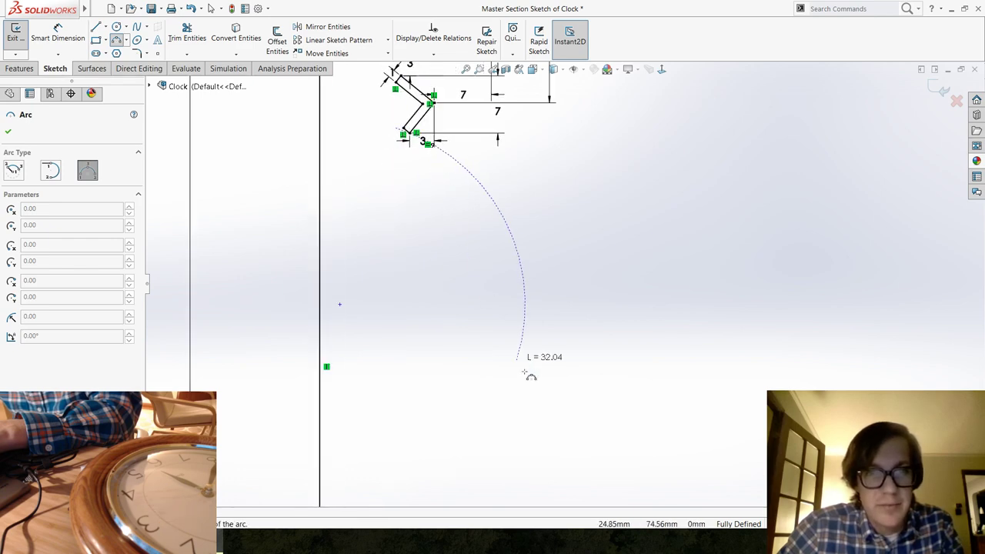
pyautogui.scroll(3, 539, 385)
pyautogui.scroll(-5, 585, 434)
pyautogui.scroll(1, 539, 289)
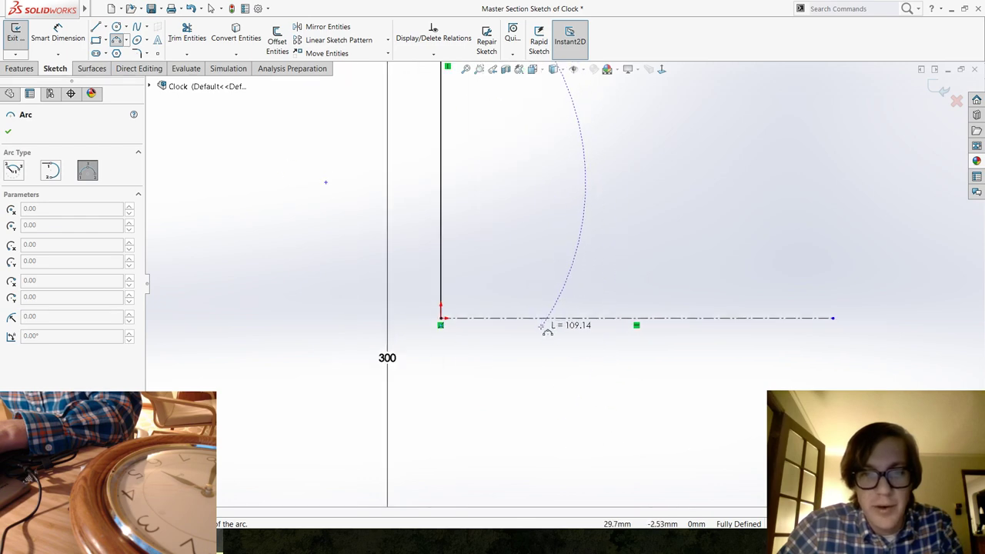
pyautogui.click(541, 317)
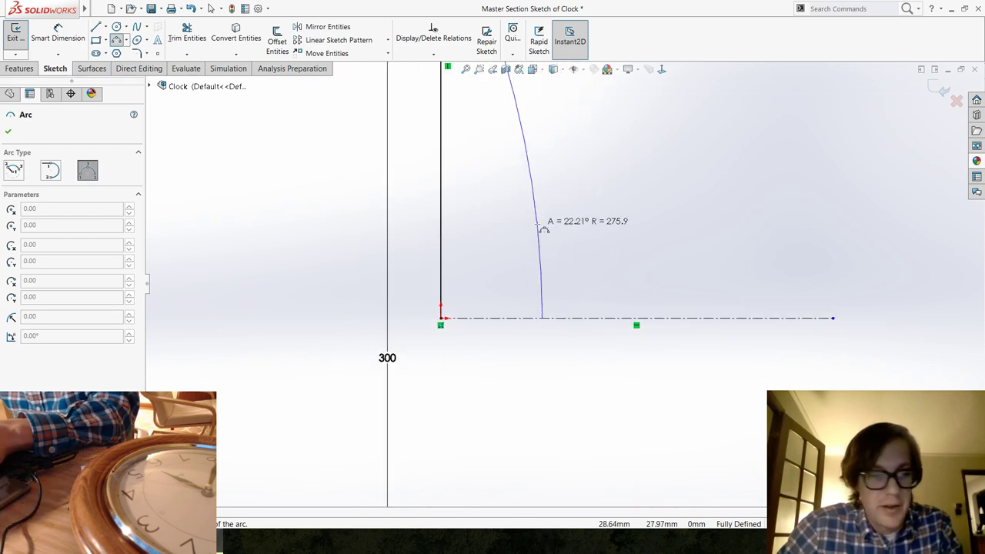
pyautogui.click(541, 231)
pyautogui.press('Escape')
pyautogui.scroll(3, 627, 228)
pyautogui.scroll(-2, 592, 252)
pyautogui.scroll(-1, 593, 251)
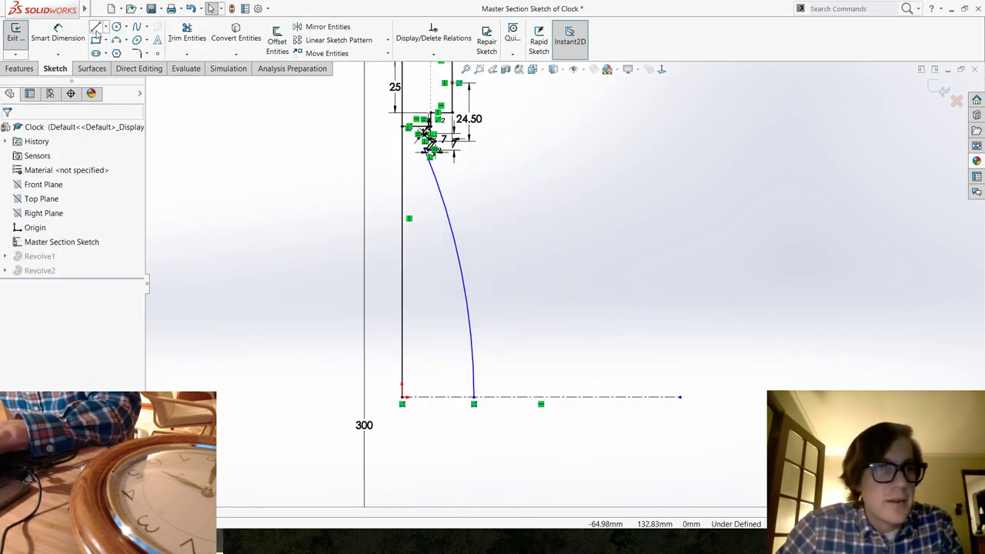
# Add a short vertical centerline downward from the arc's bottom end.
pyautogui.click(105, 29)
pyautogui.click(121, 49)
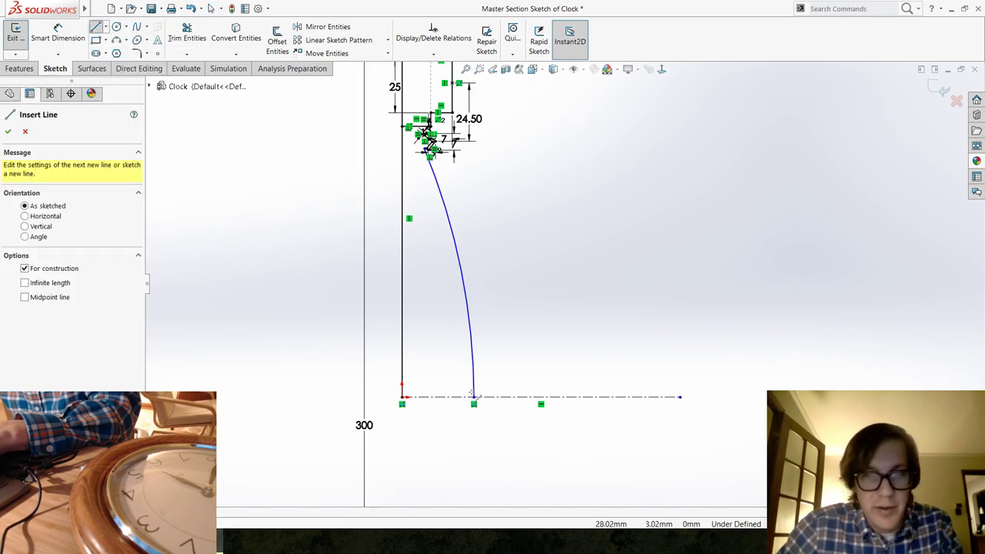
pyautogui.click(473, 397)
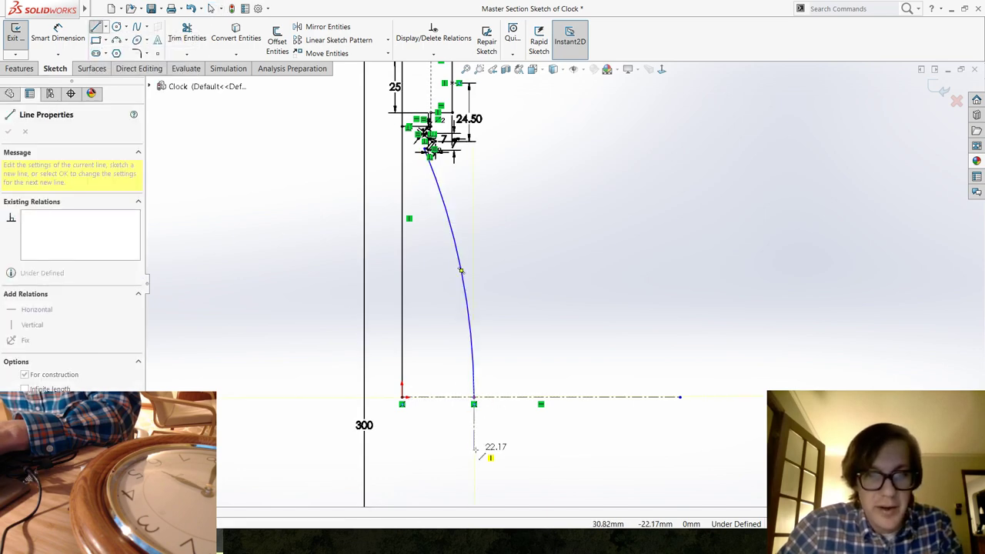
pyautogui.click(474, 450)
pyautogui.press('Escape')
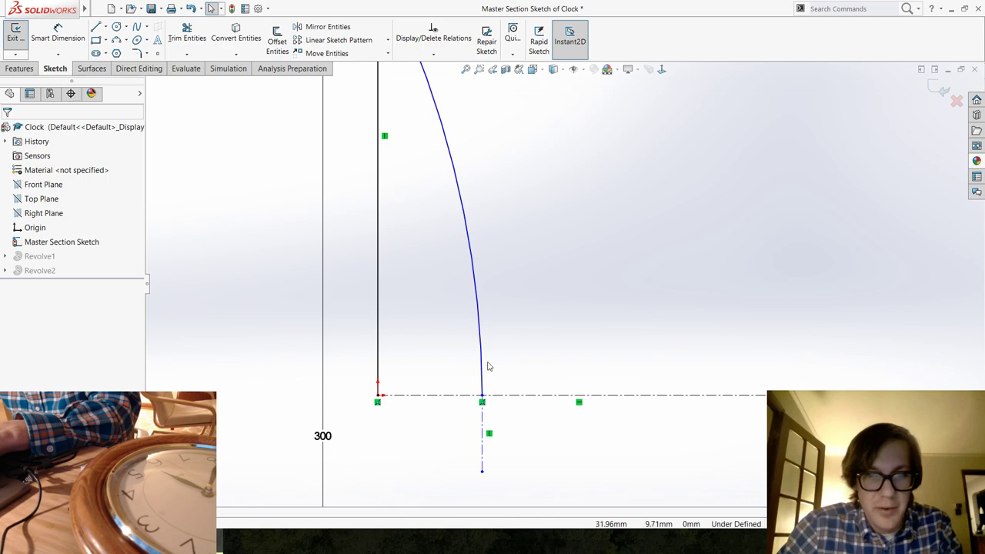
# Make the arc tangent to the vertical centerline.
pyautogui.click(484, 372)
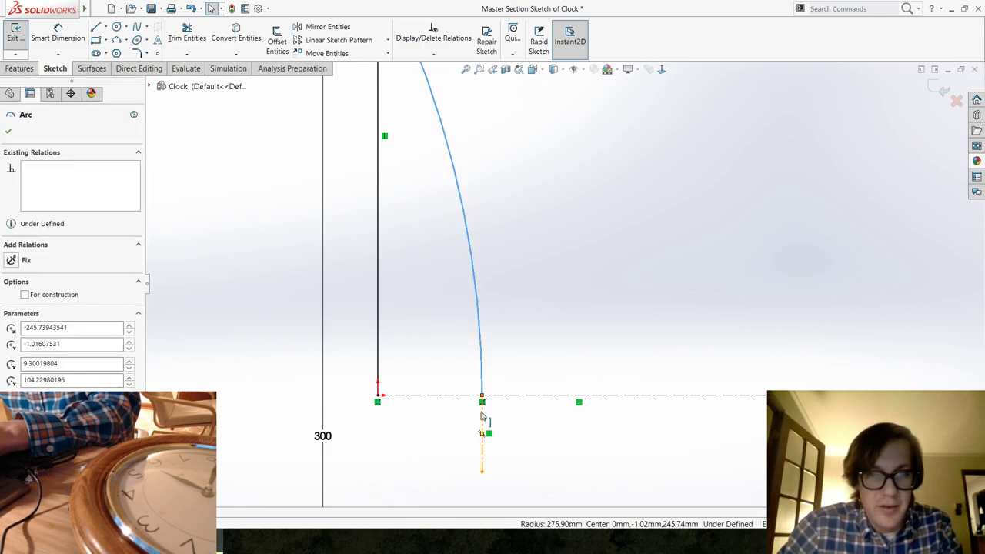
pyautogui.keyDown('ctrl'); pyautogui.click(483, 417); pyautogui.keyUp('ctrl')
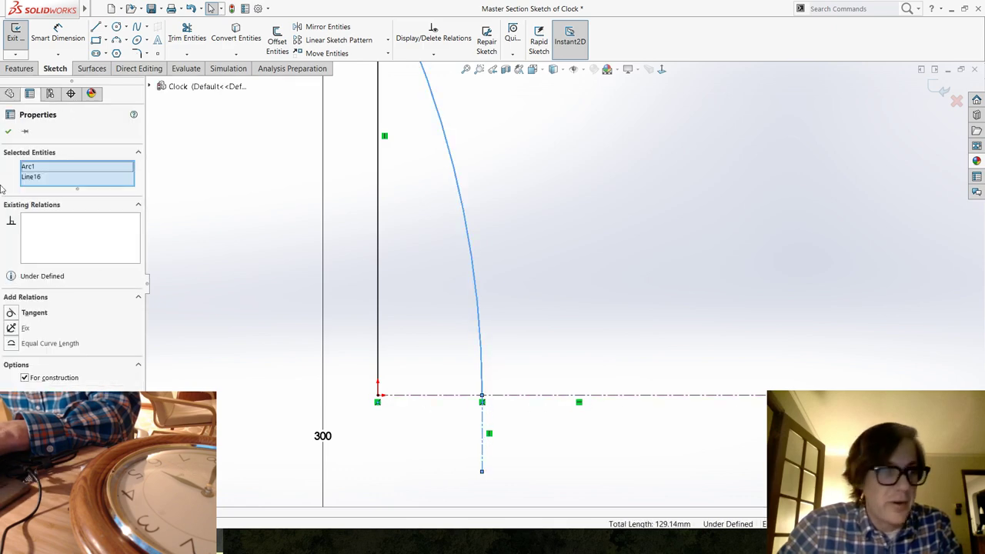
pyautogui.click(17, 312)
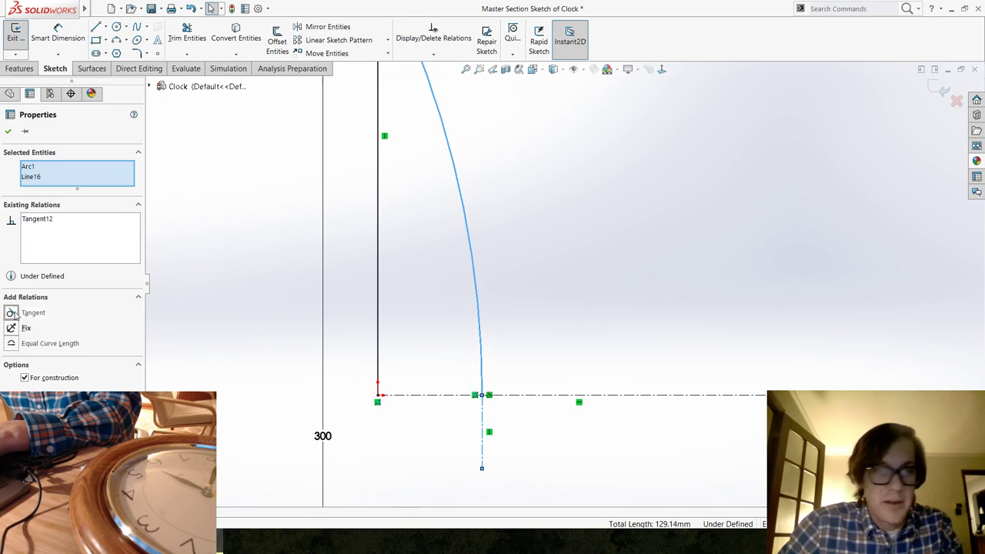
pyautogui.click(9, 132)
pyautogui.scroll(3, 562, 268)
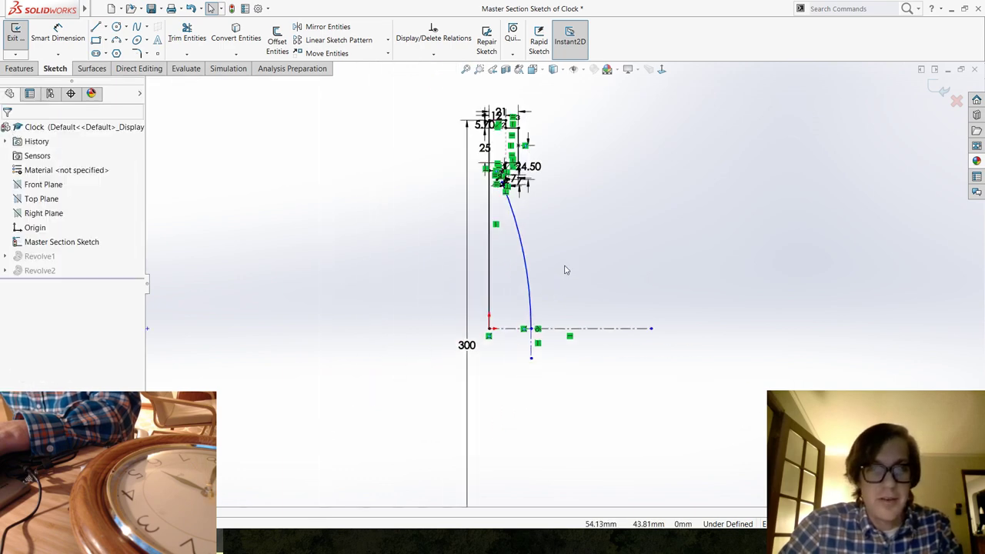
pyautogui.scroll(-2, 570, 243)
pyautogui.scroll(1, 569, 248)
pyautogui.scroll(-1, 566, 246)
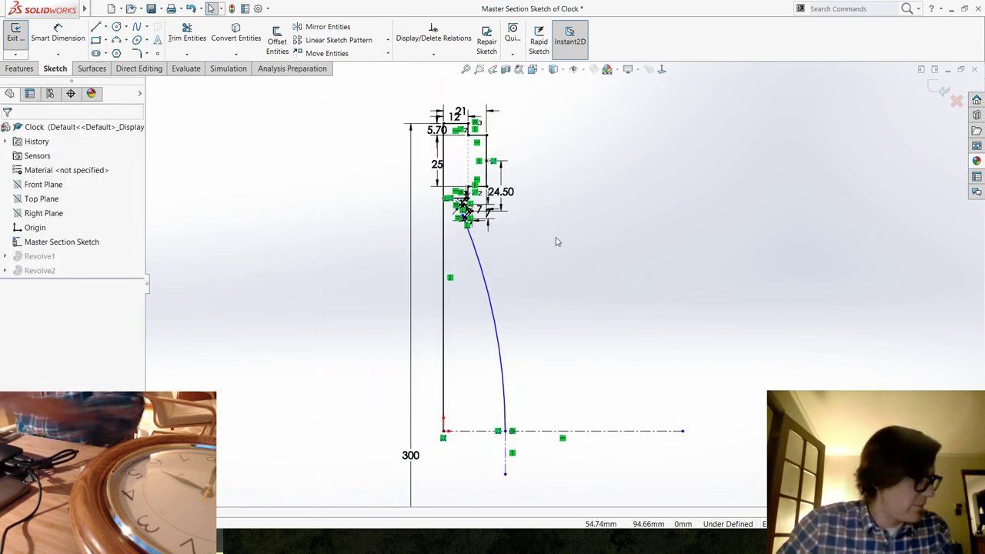
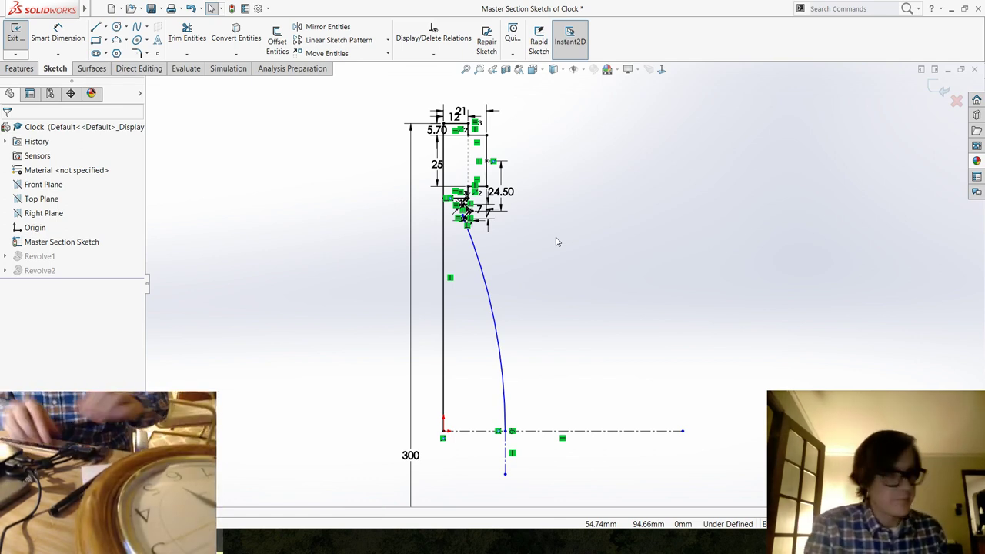
# Dimension the horizontal distance between the arc-end lines to 4.5.
pyautogui.press('d')
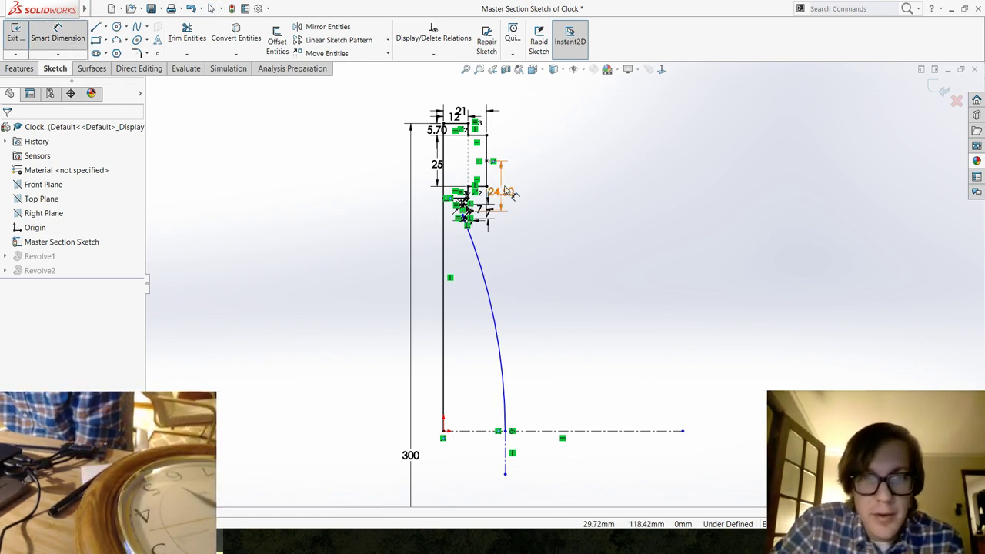
pyautogui.click(506, 453)
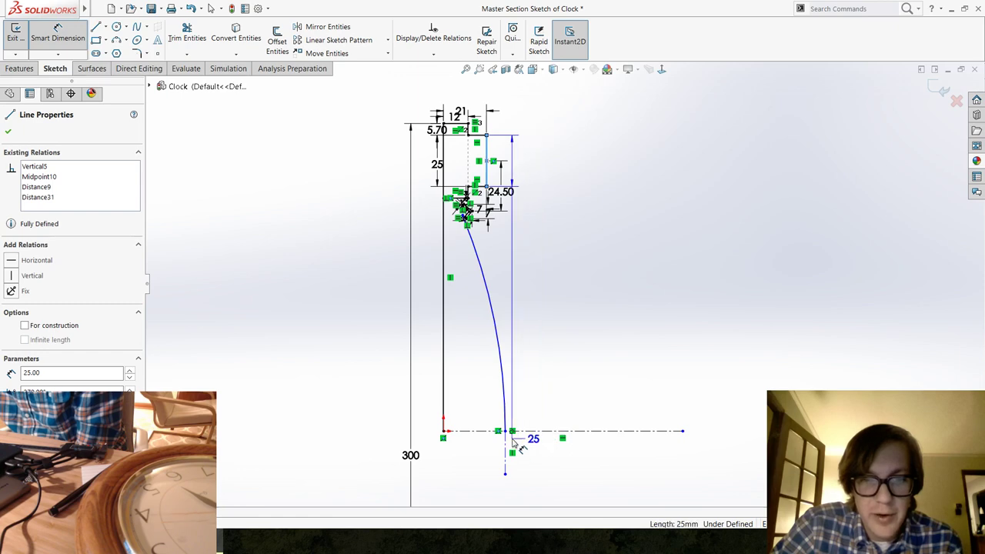
pyautogui.click(506, 427)
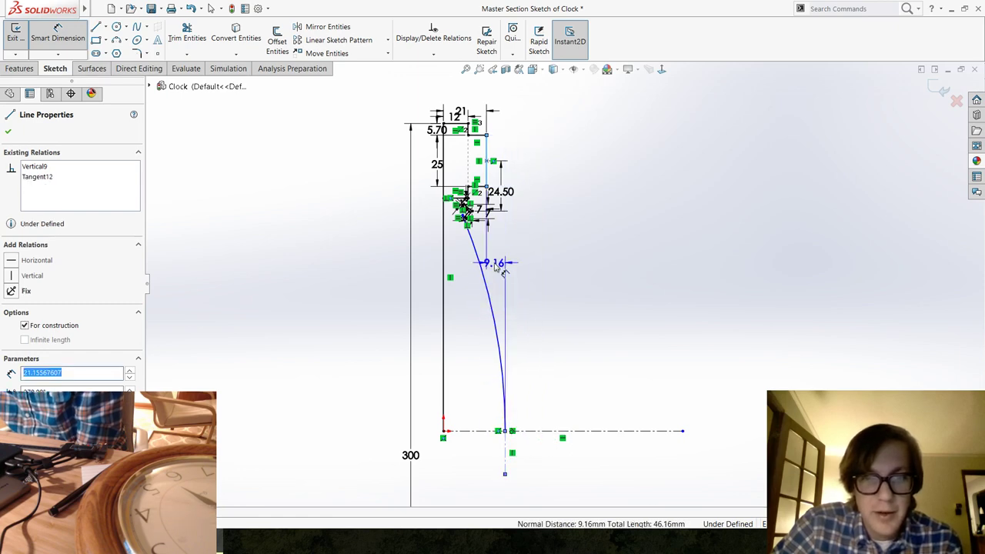
pyautogui.click(502, 271)
pyautogui.write('4.')
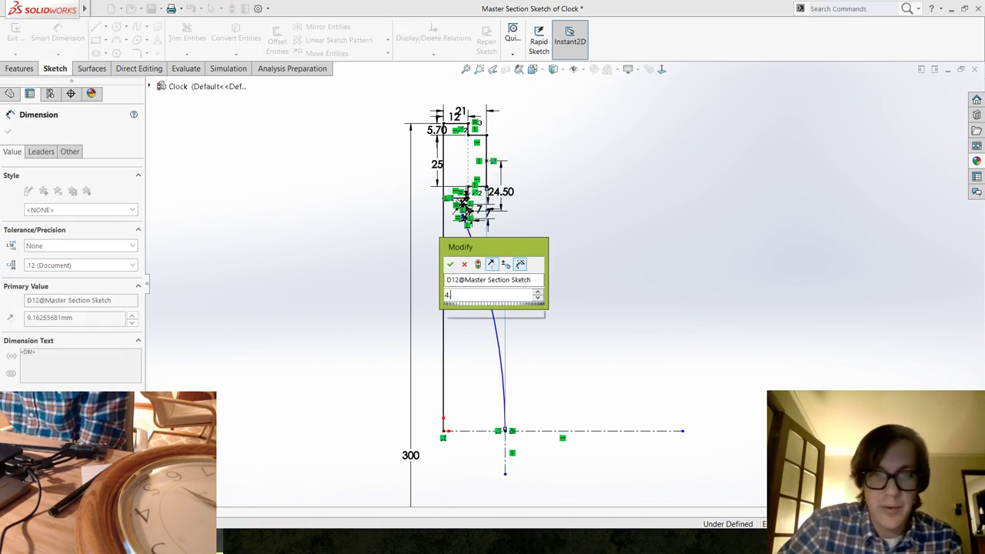
pyautogui.write('5')
pyautogui.press('Return')
pyautogui.click(591, 260)
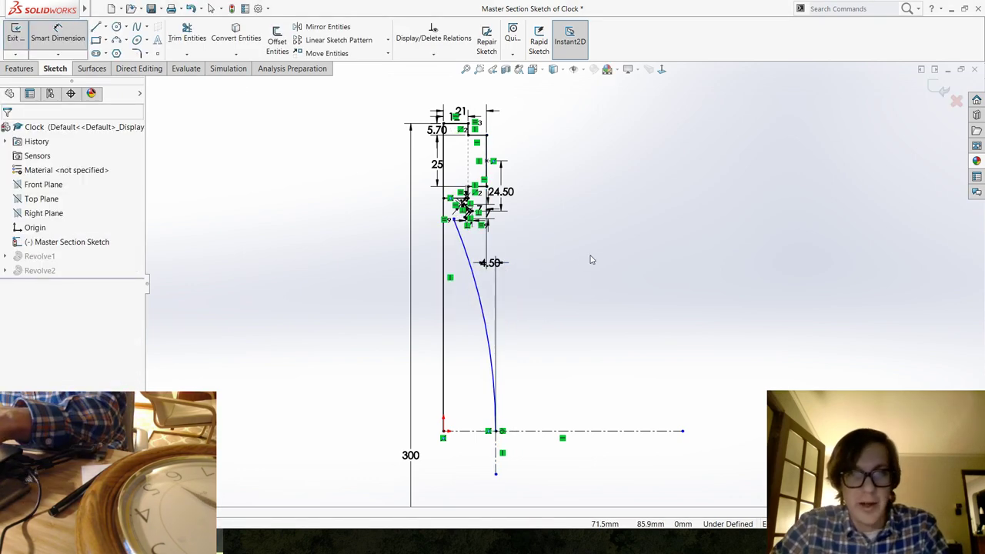
pyautogui.press('Escape')
# Drag the arc's top endpoint up near the slot.
pyautogui.scroll(-8, 465, 213)
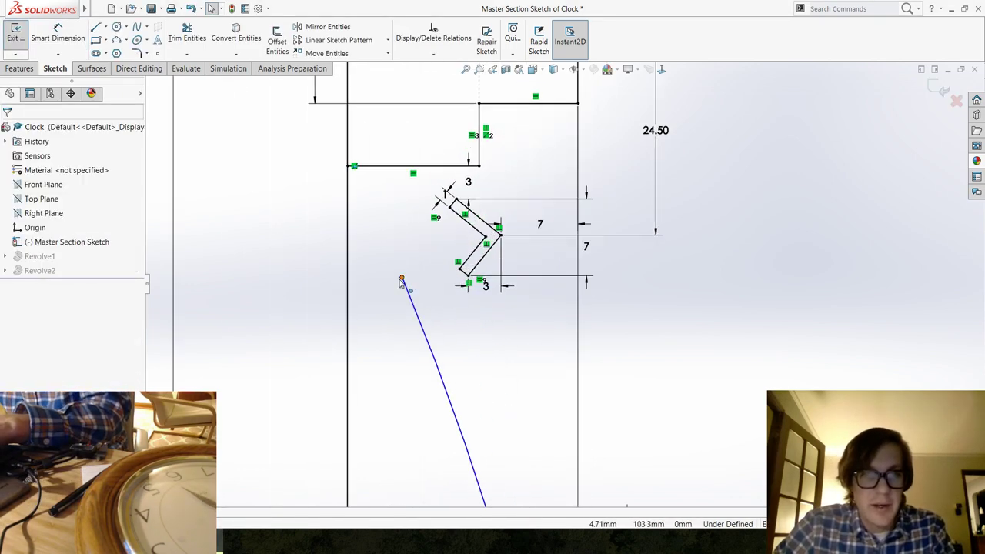
pyautogui.moveTo(402, 277)
pyautogui.mouseDown()
pyautogui.moveTo(455, 259)
pyautogui.moveTo(444, 254)
pyautogui.moveTo(451, 251)
pyautogui.moveTo(451, 269)
pyautogui.moveTo(468, 274)
pyautogui.moveTo(450, 267)
pyautogui.mouseUp()
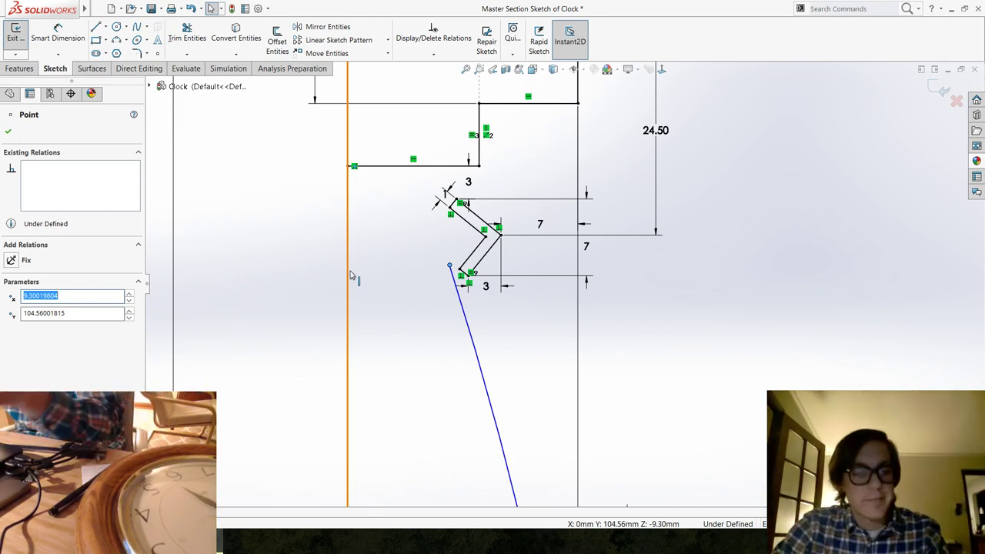
pyautogui.click(218, 262)
# Select the arc and begin a 2.5 mm Offset Entities copy of it.
pyautogui.scroll(5, 605, 445)
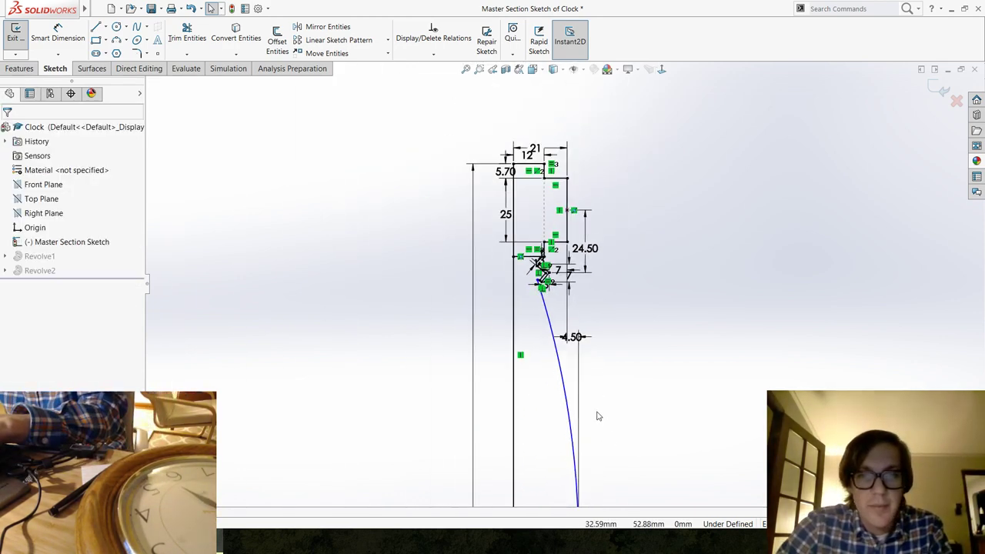
pyautogui.scroll(-3, 584, 392)
pyautogui.click(515, 203)
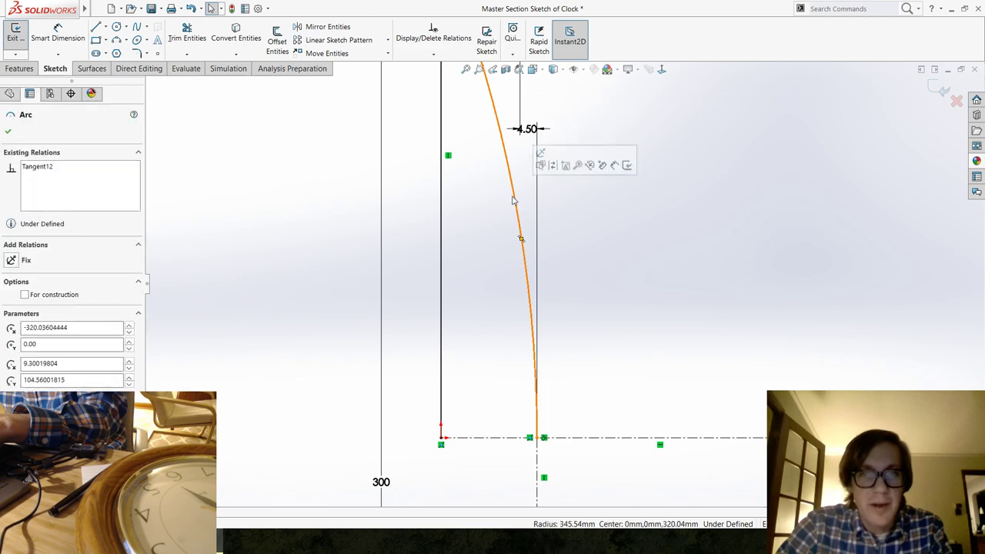
pyautogui.click(277, 41)
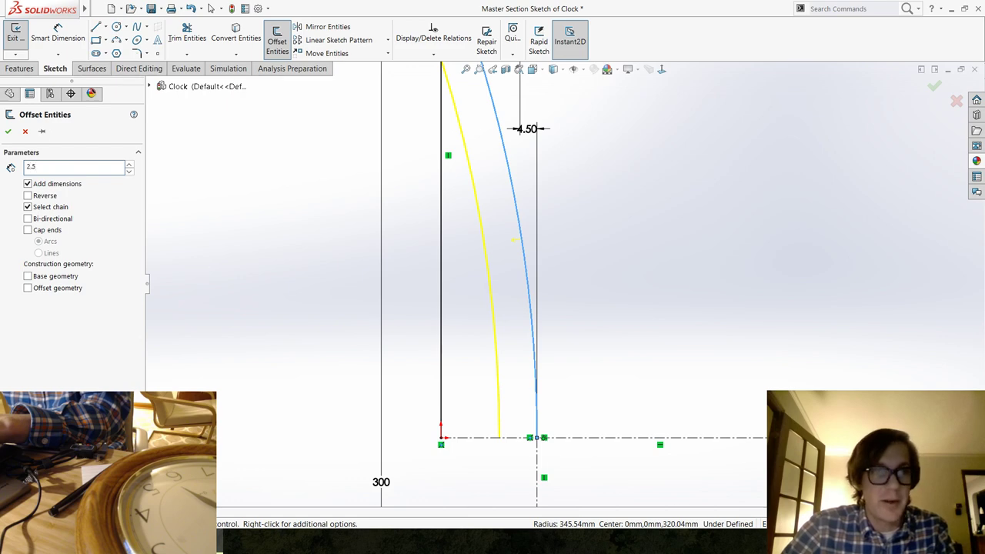
# Confirm the 2.50 mm offset curve beside the arc.
pyautogui.press('Return')
pyautogui.scroll(2, 608, 301)
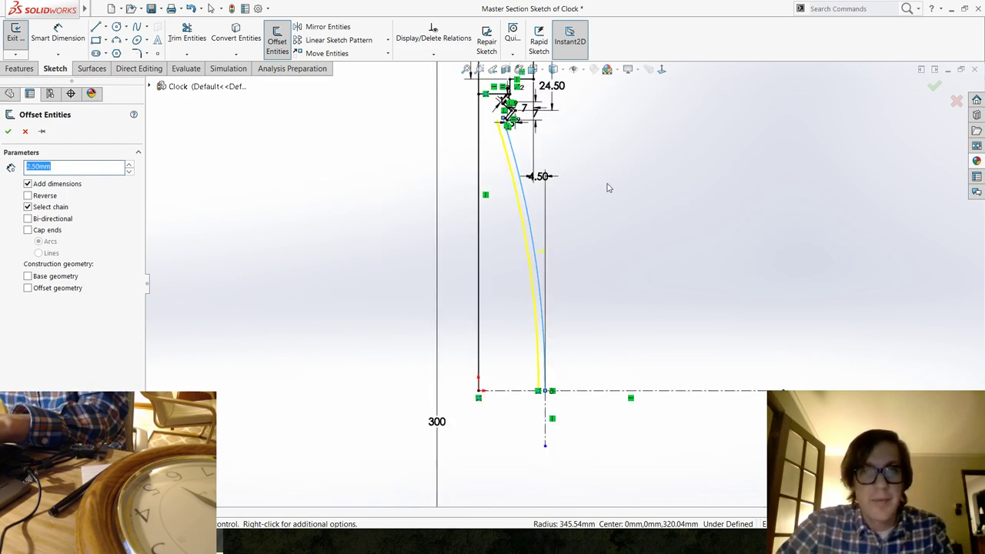
pyautogui.scroll(-4, 465, 169)
pyautogui.click(8, 131)
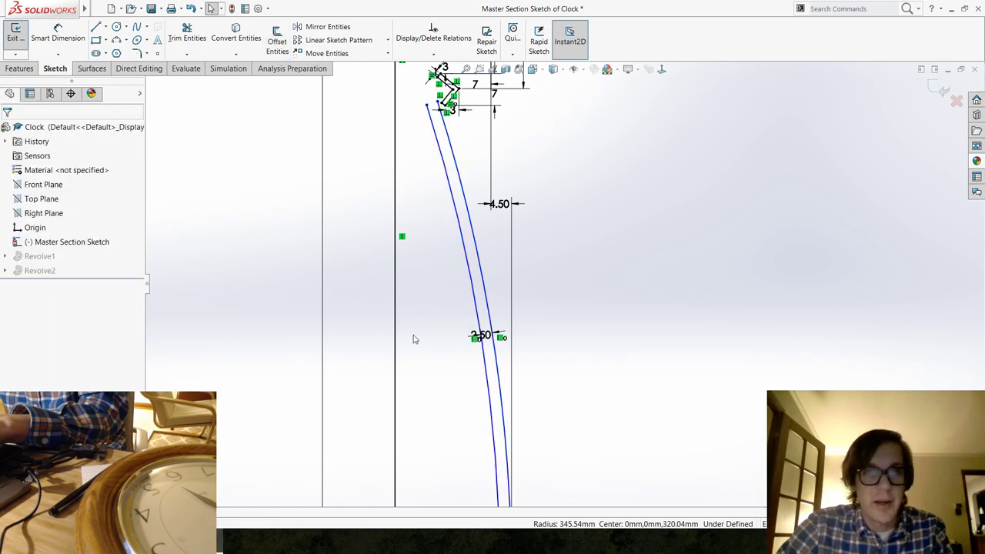
# Merge the offset curve's top endpoint with the slot corner point.
pyautogui.scroll(1, 467, 396)
pyautogui.scroll(2, 554, 440)
pyautogui.scroll(-3, 539, 438)
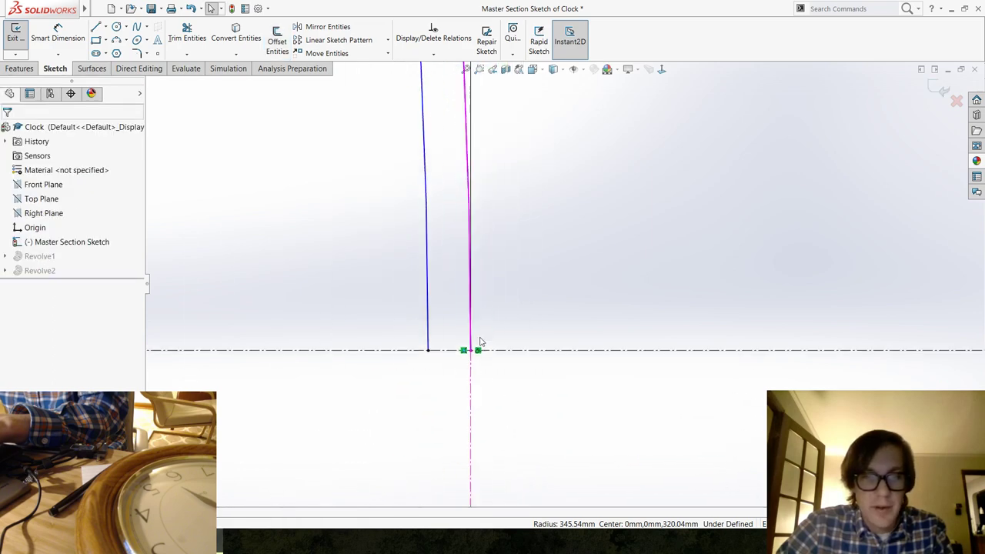
pyautogui.scroll(5, 566, 285)
pyautogui.scroll(-8, 542, 153)
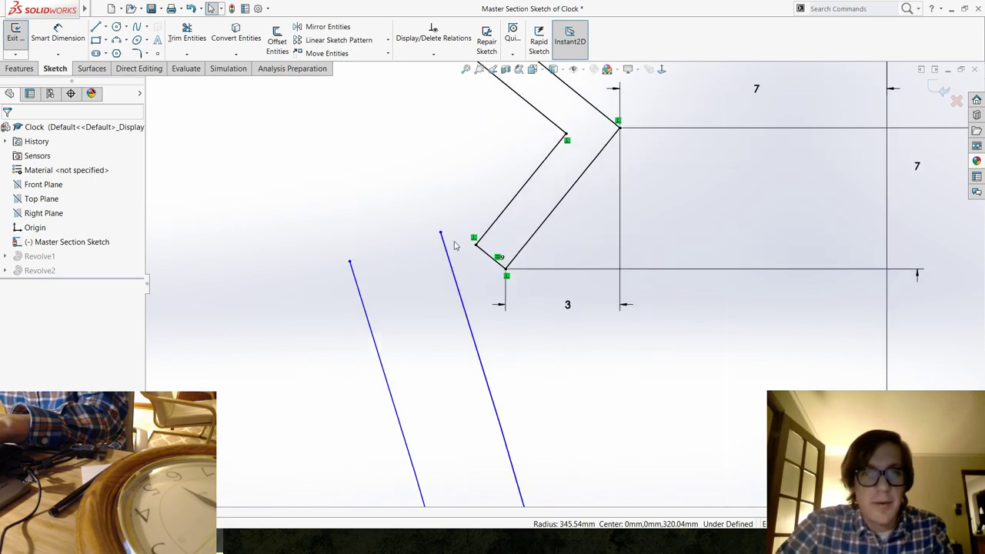
pyautogui.click(474, 247)
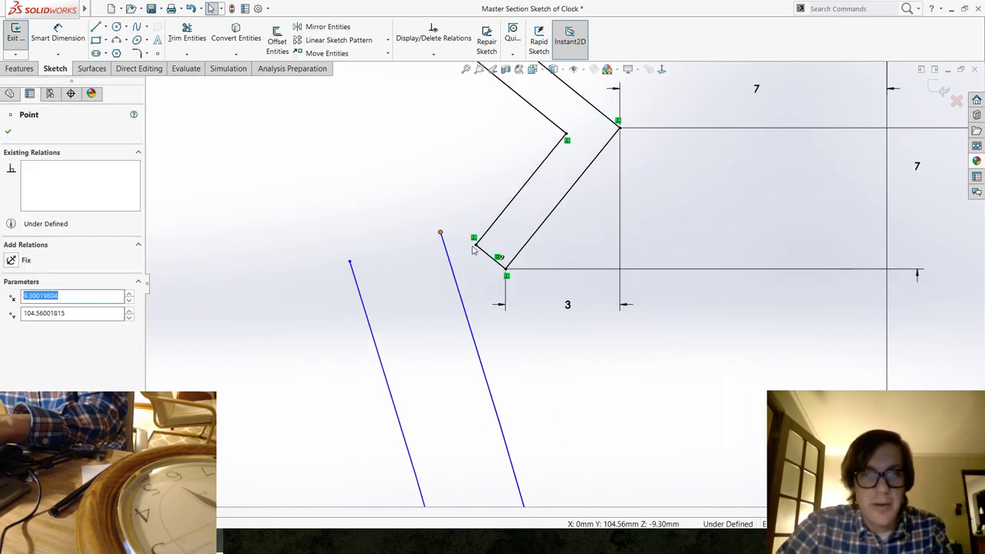
pyautogui.keyDown('ctrl'); pyautogui.click(440, 232); pyautogui.keyUp('ctrl')
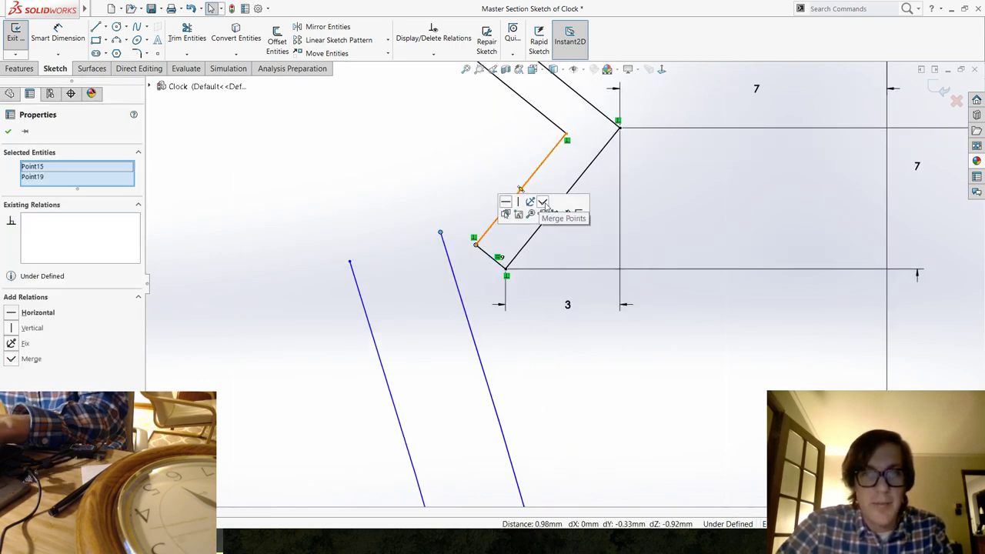
pyautogui.click(543, 203)
pyautogui.click(572, 355)
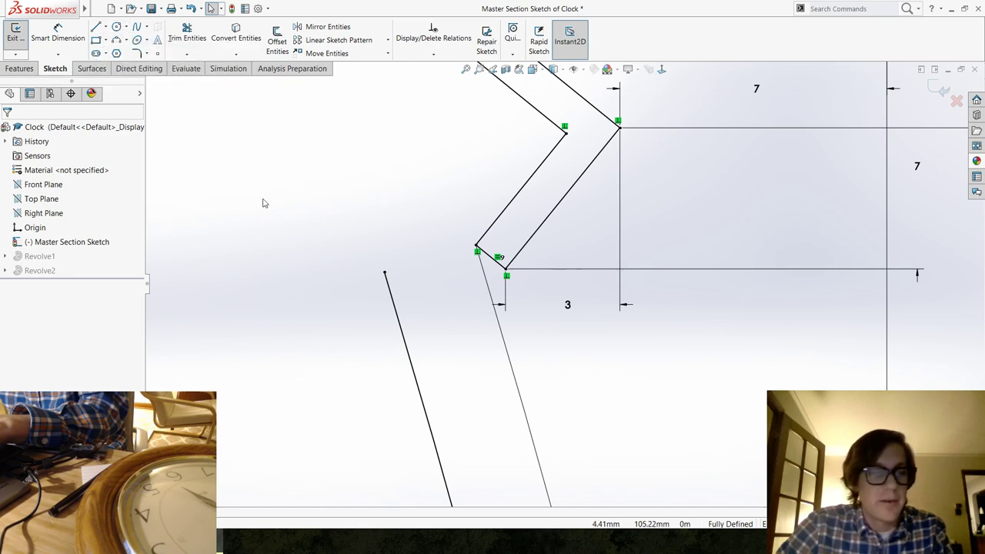
# Sketch a small circle centred beside the slot's lower corner.
pyautogui.click(116, 26)
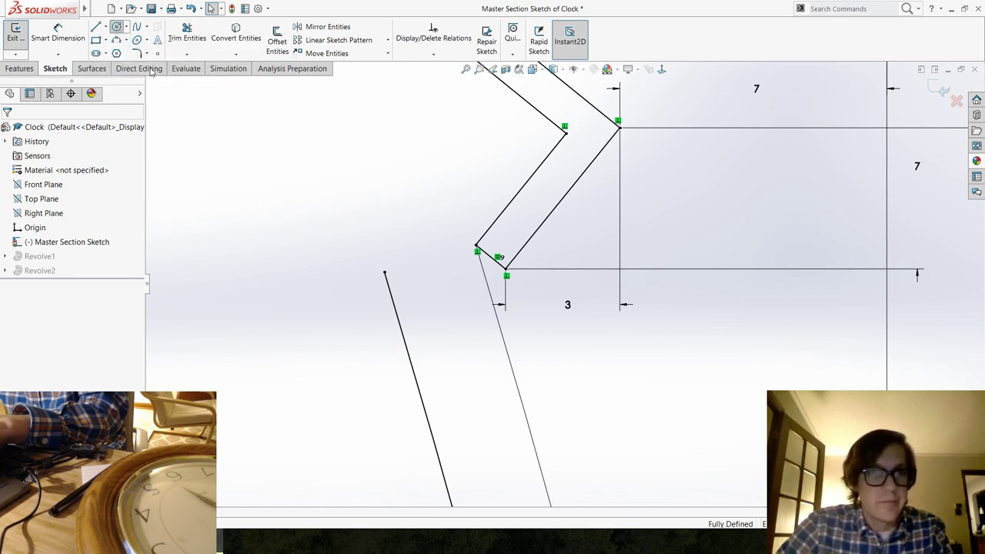
pyautogui.click(408, 183)
pyautogui.click(477, 245)
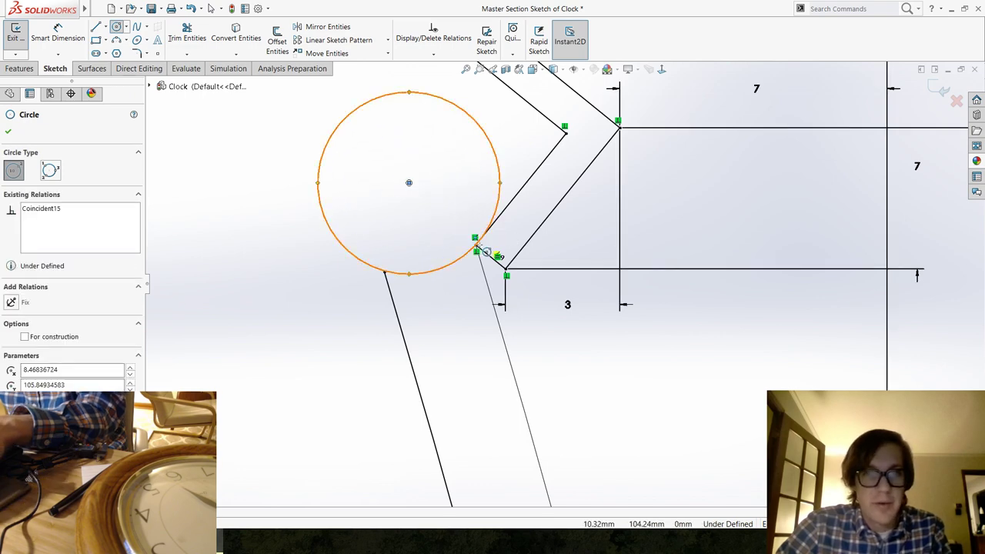
pyautogui.press('Escape')
pyautogui.keyDown('ctrl'); pyautogui.moveTo(454, 119); pyautogui.dragTo(508, 198, button='middle'); pyautogui.keyUp('ctrl')
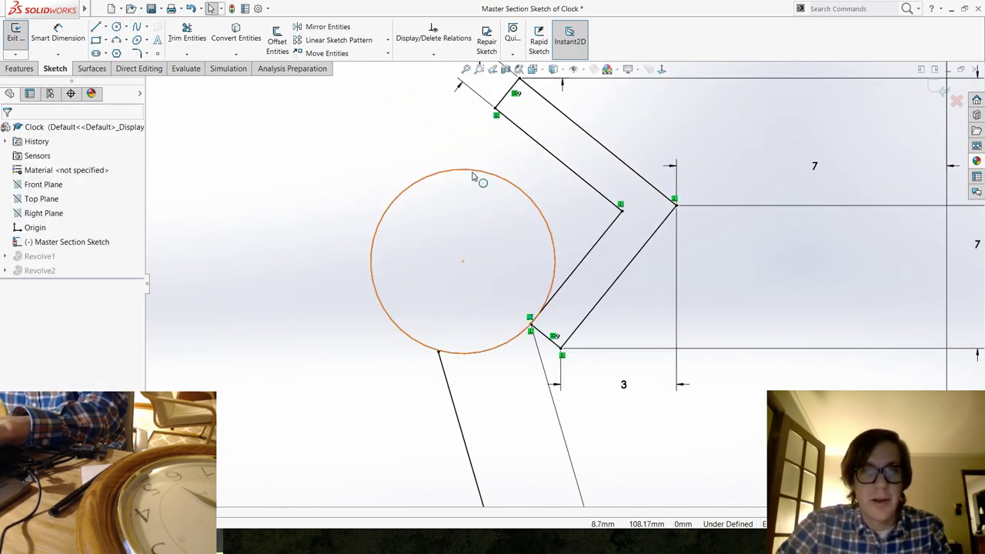
pyautogui.moveTo(480, 177)
pyautogui.mouseDown()
pyautogui.moveTo(477, 126)
pyautogui.moveTo(486, 179)
pyautogui.moveTo(511, 138)
pyautogui.moveTo(510, 177)
pyautogui.moveTo(495, 187)
pyautogui.mouseUp()
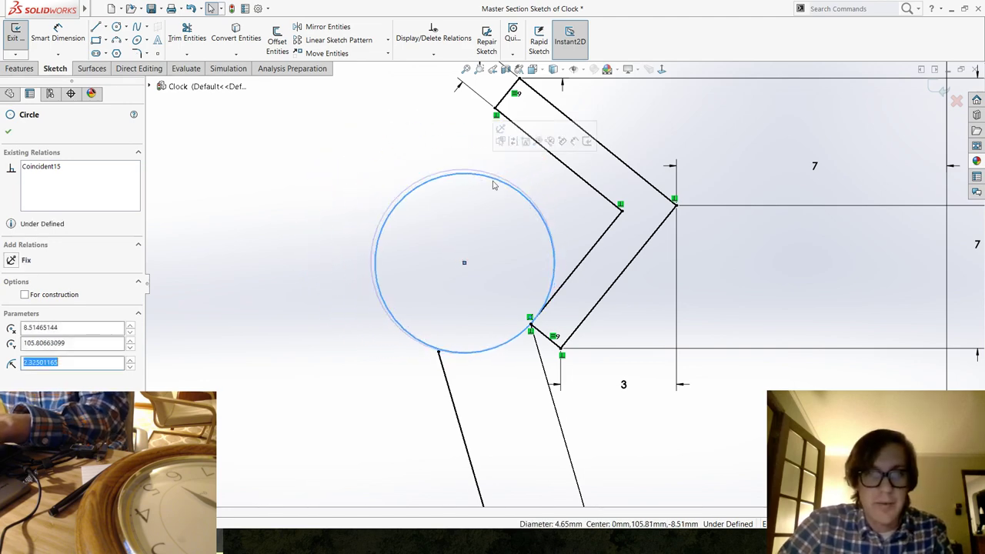
# Make the outer curve's top endpoint coincident with the circle.
pyautogui.click(426, 350)
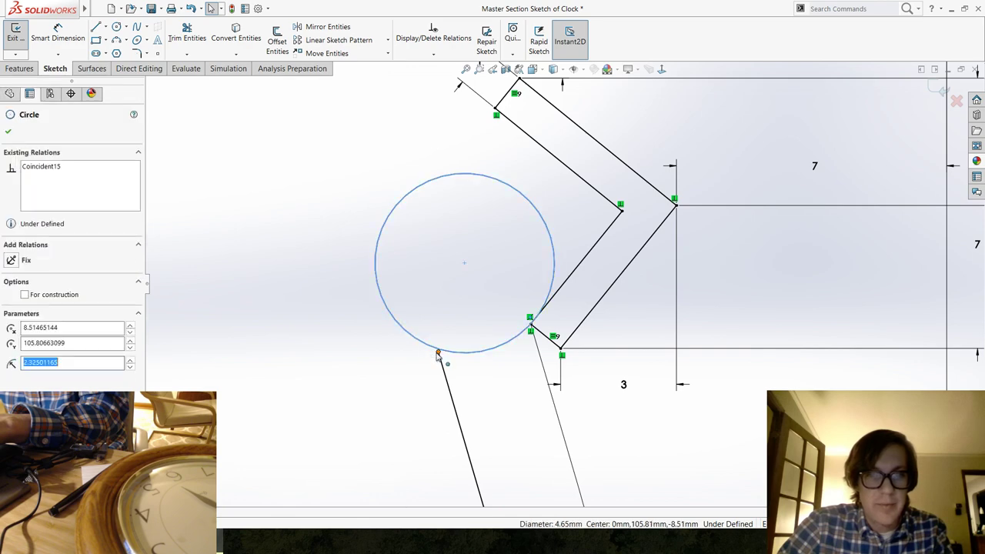
pyautogui.keyDown('ctrl'); pyautogui.click(438, 352); pyautogui.keyUp('ctrl')
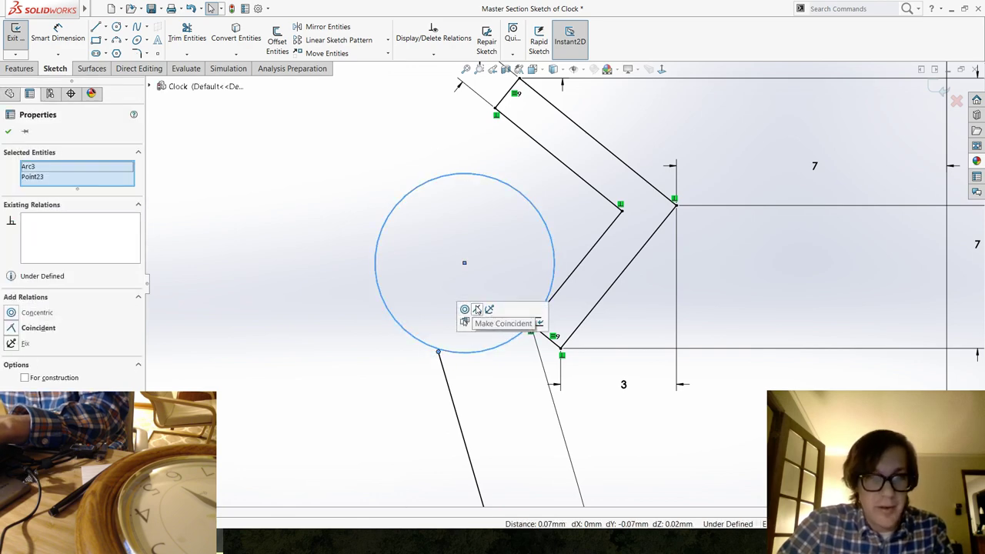
pyautogui.click(477, 309)
pyautogui.press('Escape')
pyautogui.scroll(2, 539, 331)
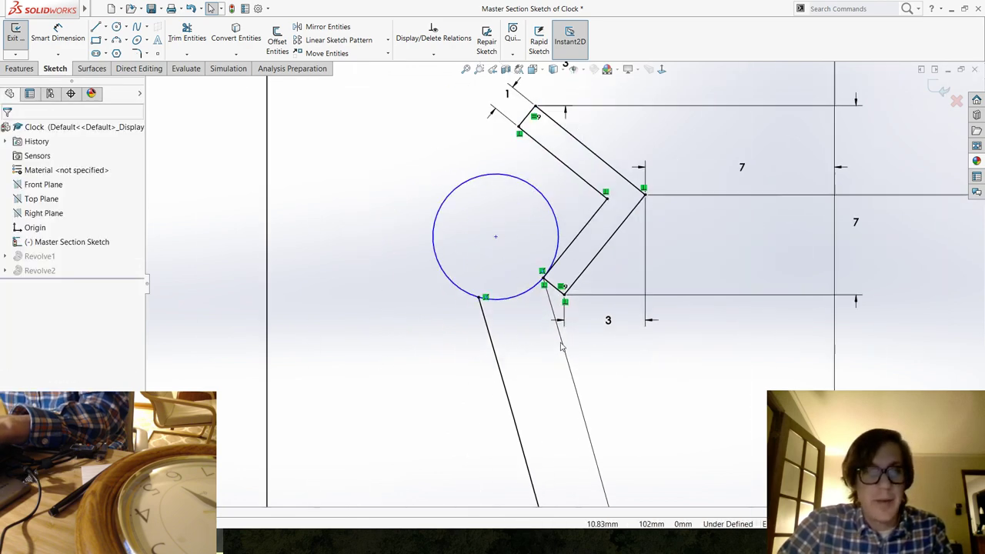
pyautogui.scroll(-3, 590, 286)
pyautogui.scroll(3, 591, 286)
pyautogui.scroll(-3, 524, 300)
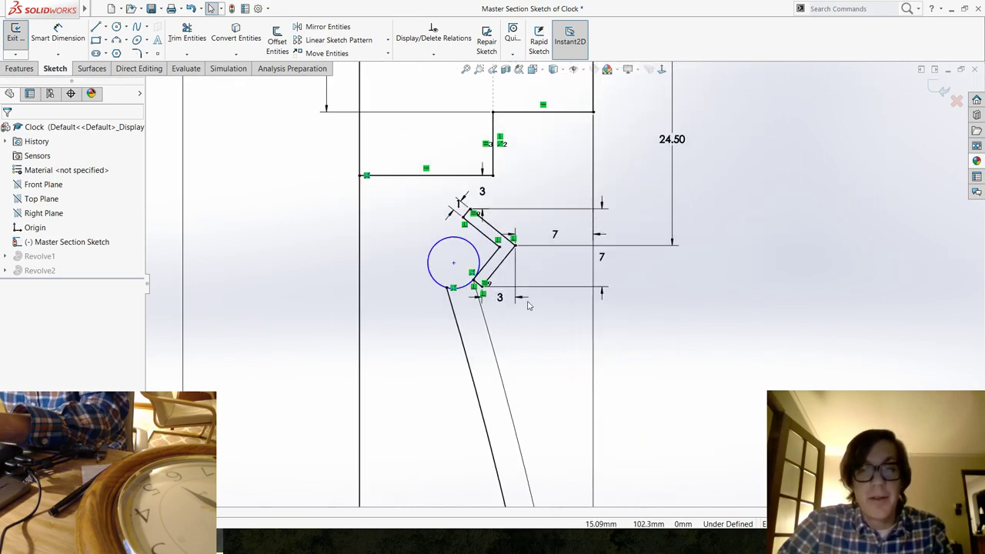
pyautogui.scroll(-3, 462, 239)
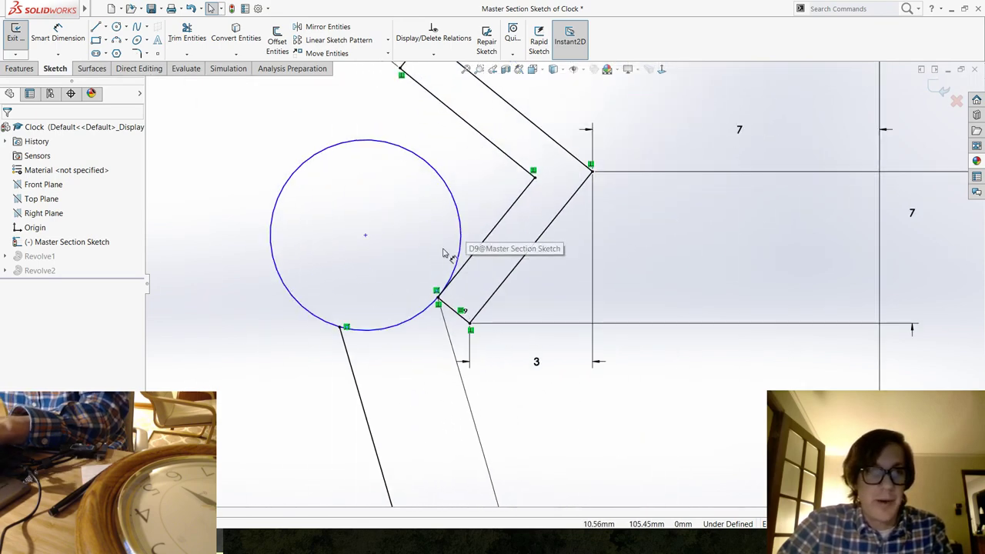
# Resize the circle by dragging to fit the slot corner, about 3.68 mm.
pyautogui.click(390, 331)
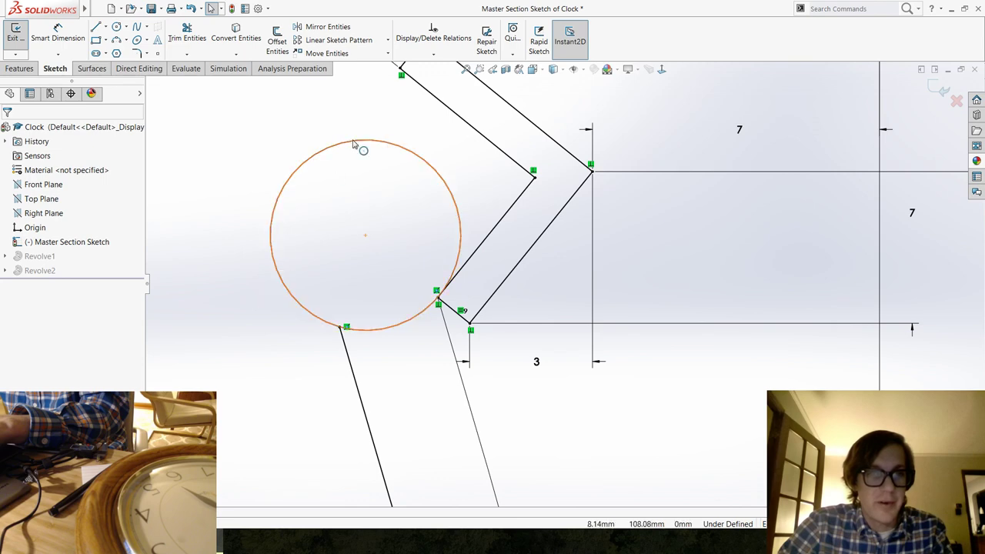
pyautogui.moveTo(359, 147)
pyautogui.mouseDown()
pyautogui.moveTo(355, 123)
pyautogui.moveTo(363, 167)
pyautogui.moveTo(376, 115)
pyautogui.moveTo(367, 181)
pyautogui.moveTo(401, 136)
pyautogui.moveTo(396, 174)
pyautogui.moveTo(416, 162)
pyautogui.mouseUp()
pyautogui.scroll(3, 551, 192)
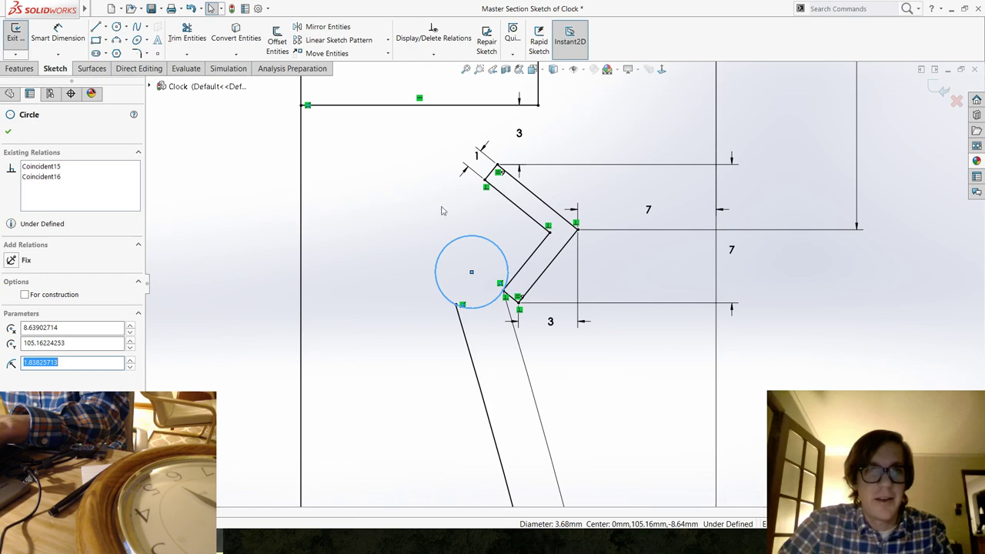
pyautogui.scroll(-5, 533, 237)
# Add a 3.99 mm diameter dimension to the small slot-corner circle.
pyautogui.press('Escape')
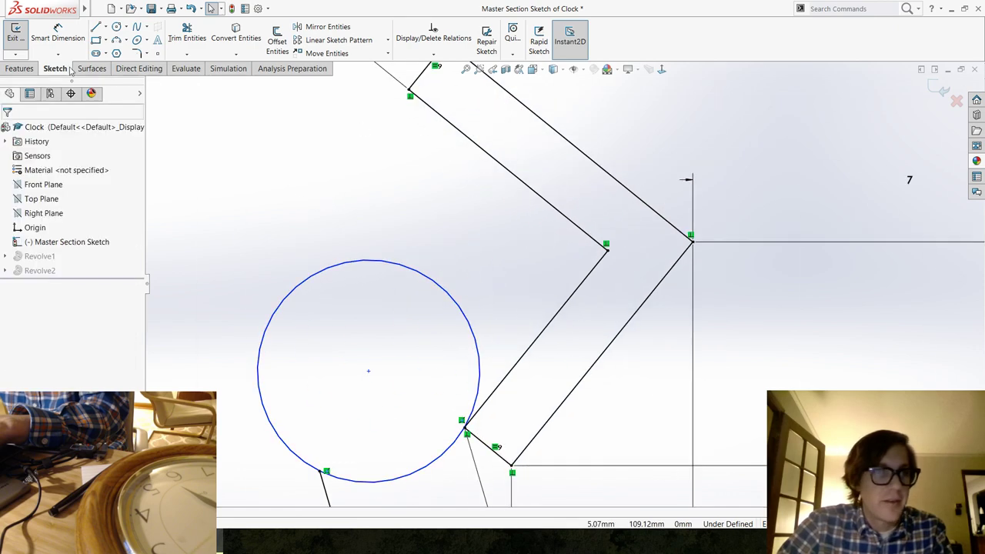
pyautogui.press('d')
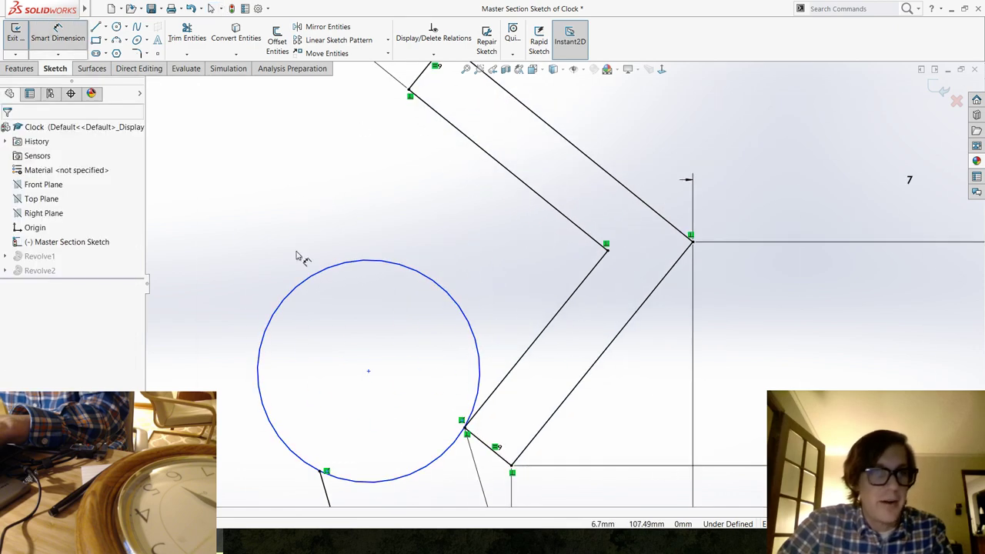
pyautogui.click(421, 276)
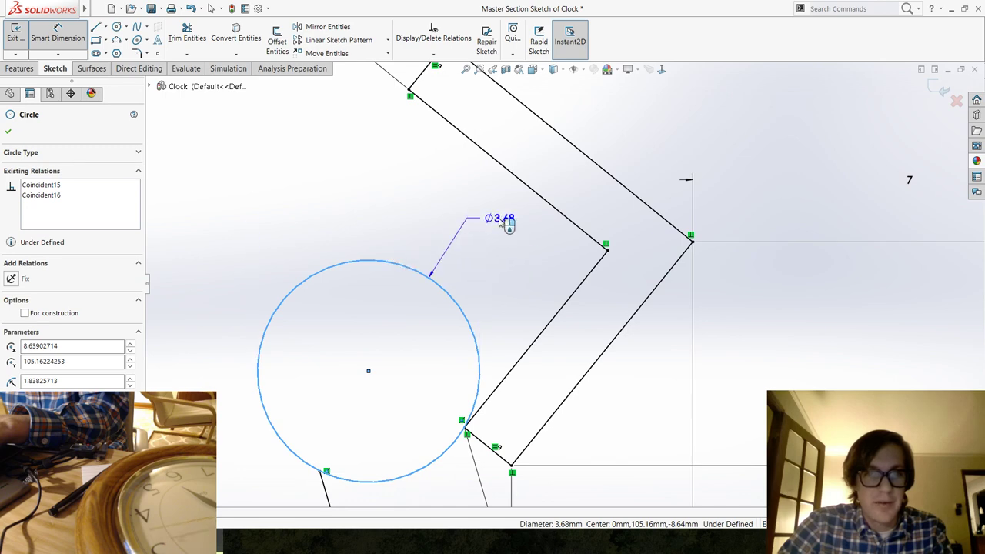
pyautogui.click(499, 224)
pyautogui.write('3.99')
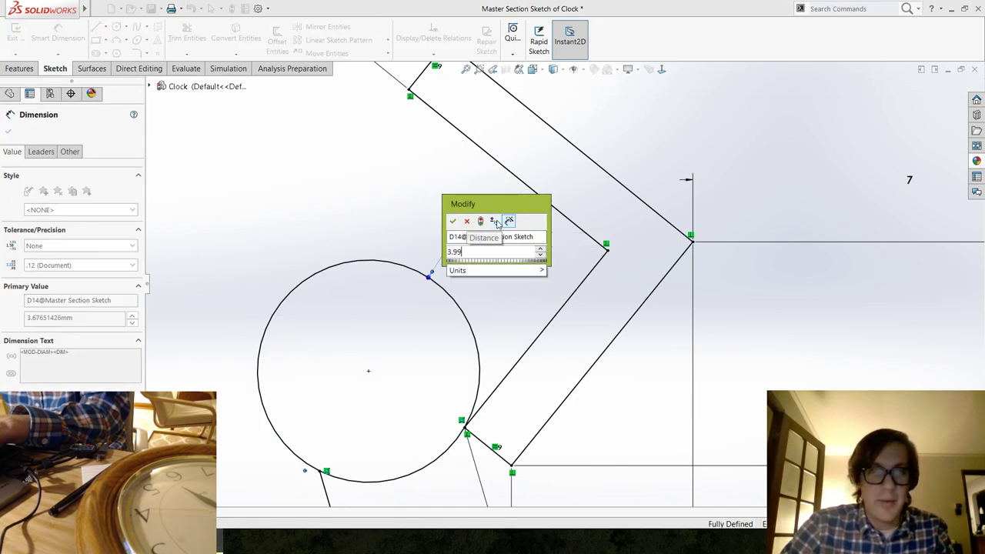
pyautogui.press('Return')
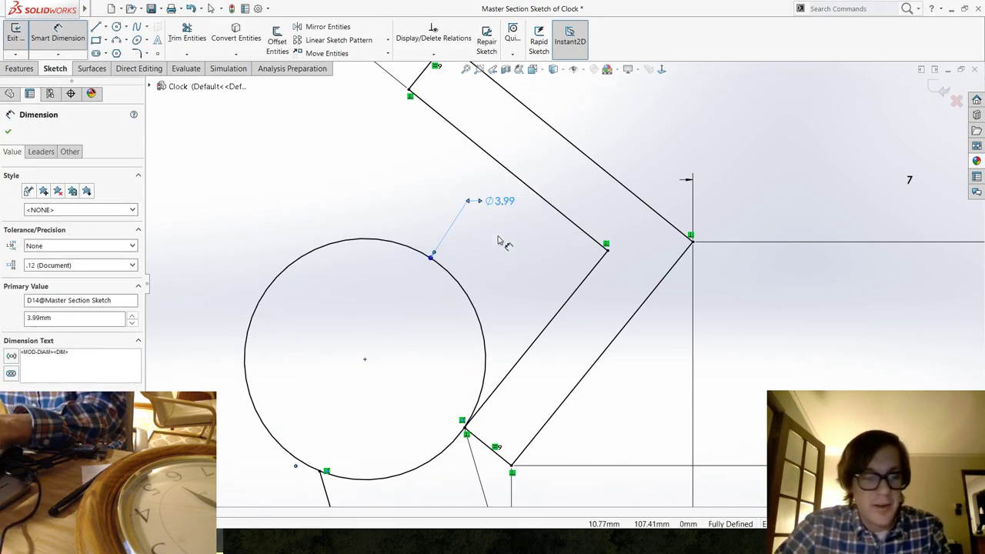
pyautogui.press('Escape')
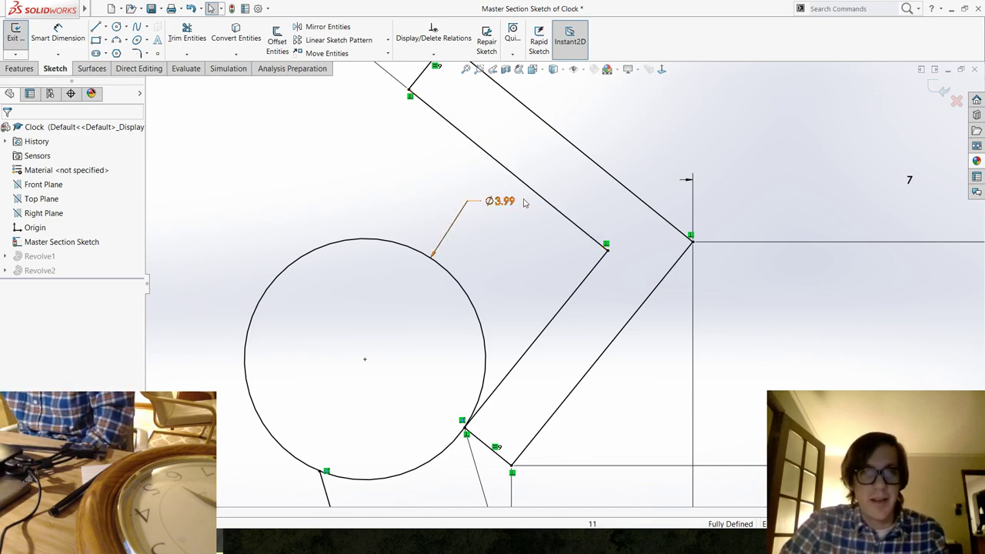
pyautogui.scroll(5, 516, 237)
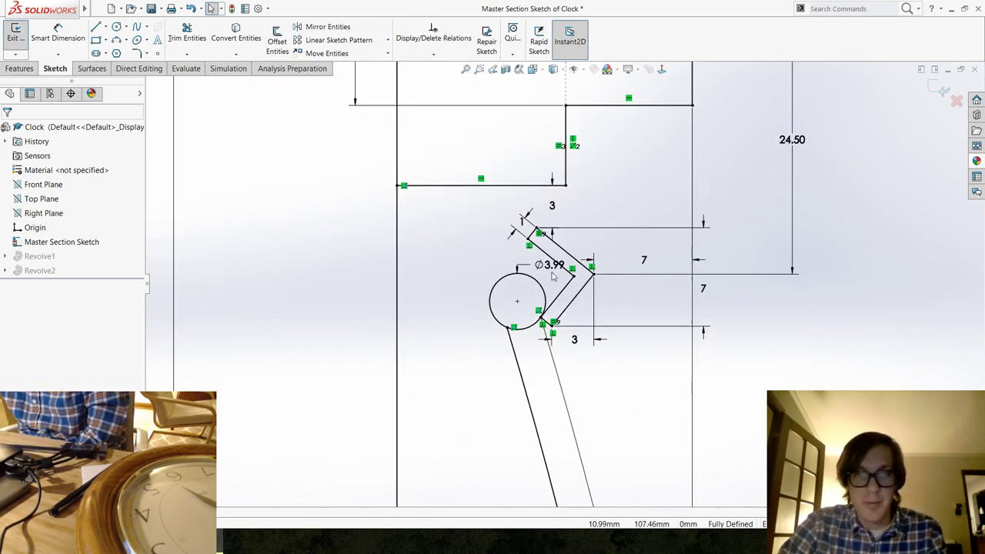
pyautogui.scroll(8, 570, 329)
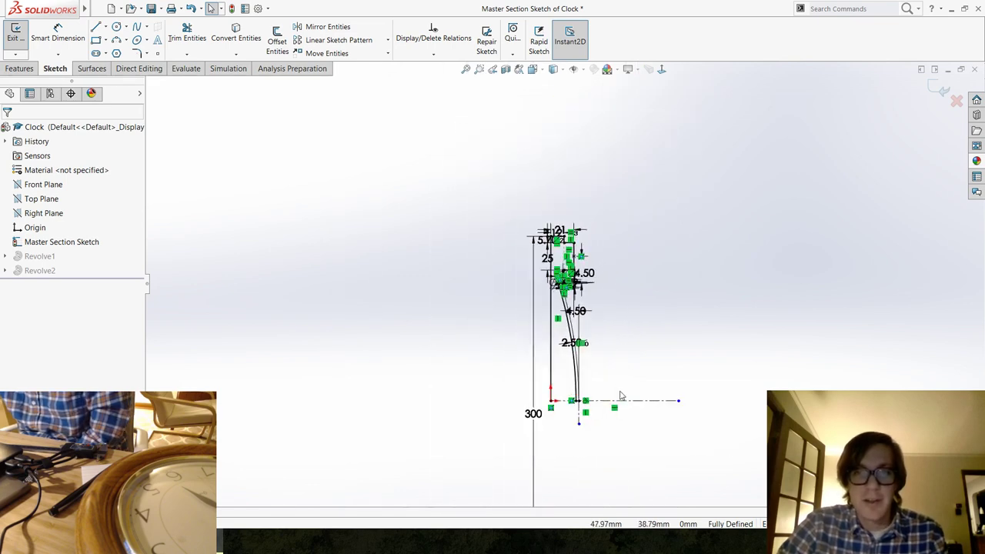
pyautogui.scroll(3, 599, 254)
pyautogui.scroll(-3, 594, 213)
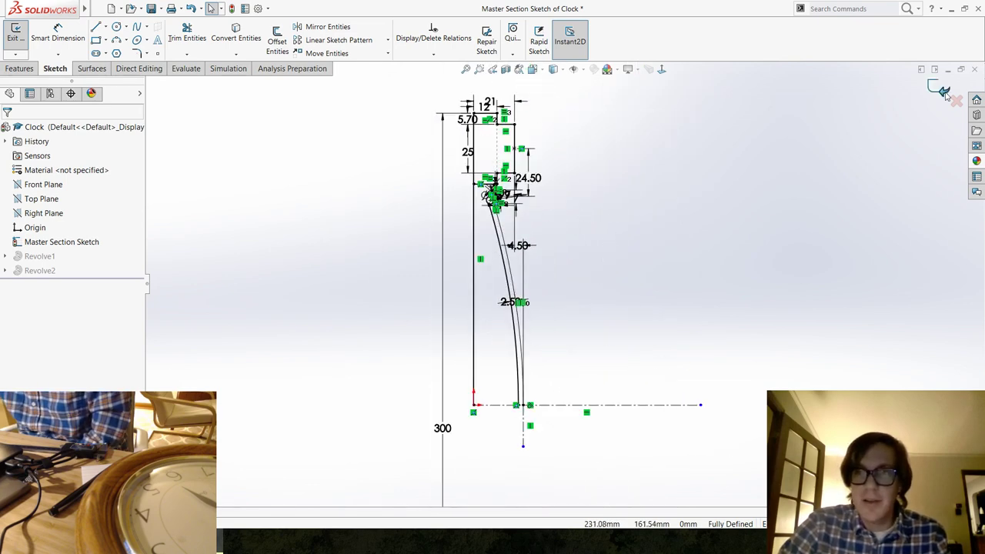
# Exit the sketch so the revolved rings rebuild.
pyautogui.click(942, 90)
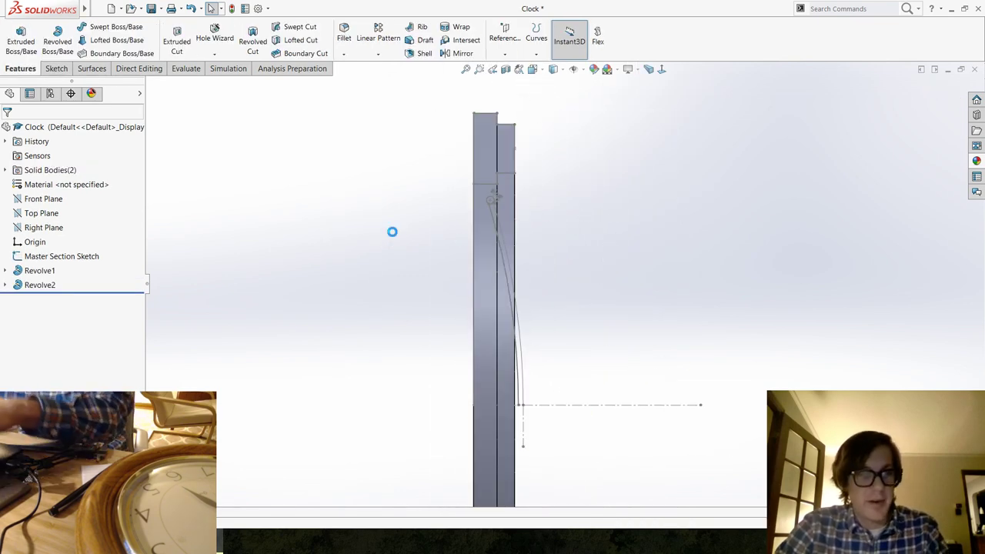
pyautogui.moveTo(403, 272); pyautogui.dragTo(374, 281, button='middle')
pyautogui.scroll(-3, 636, 310)
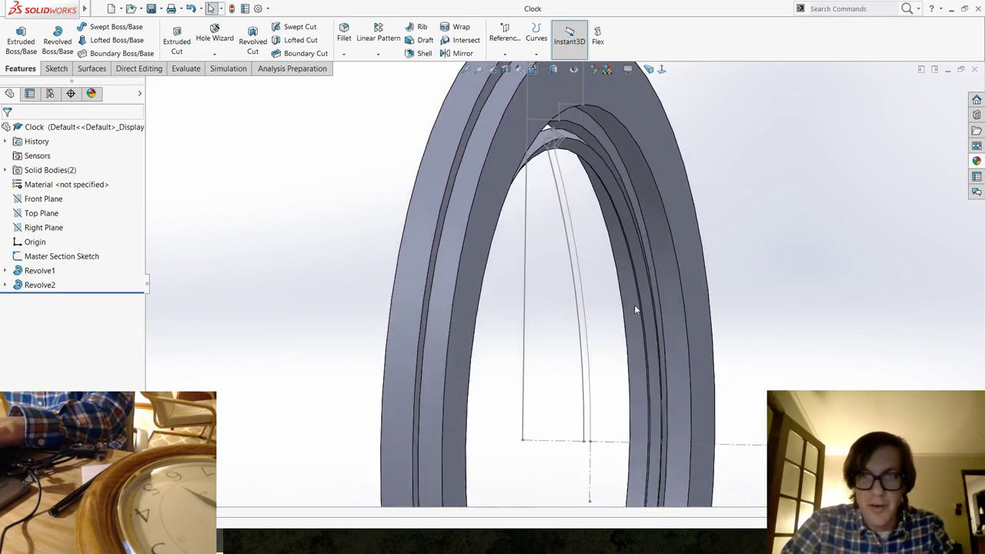
# Start a Right Plane sketch and convert Arc1, Arc2 and Line1 into it.
pyautogui.click(30, 227)
pyautogui.click(36, 214)
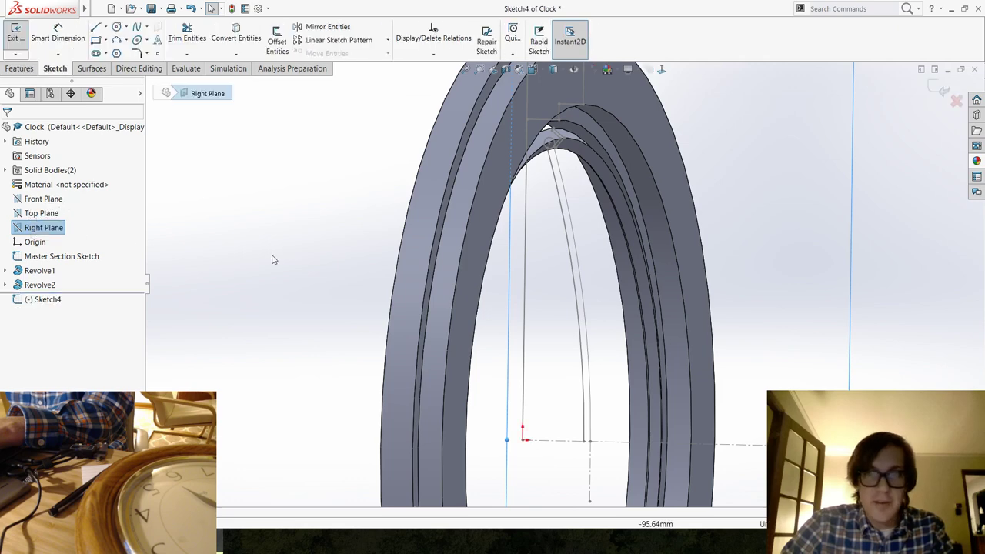
pyautogui.click(236, 38)
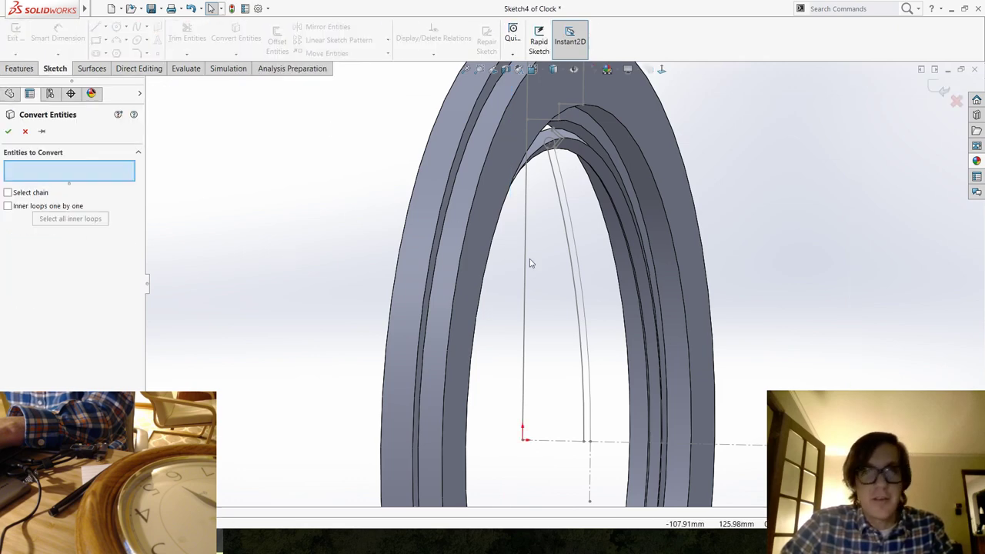
pyautogui.click(590, 379)
pyautogui.click(589, 387)
pyautogui.click(613, 444)
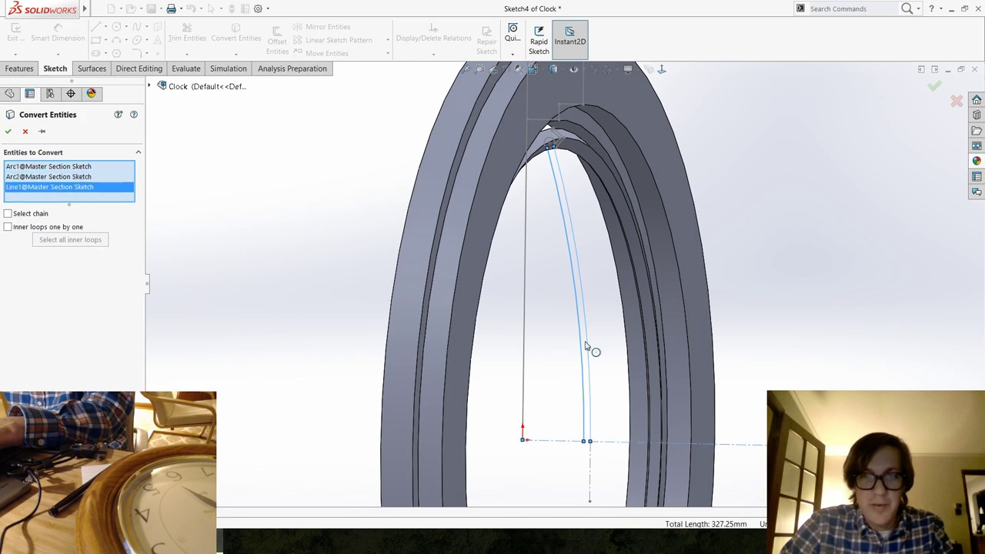
pyautogui.scroll(-5, 562, 175)
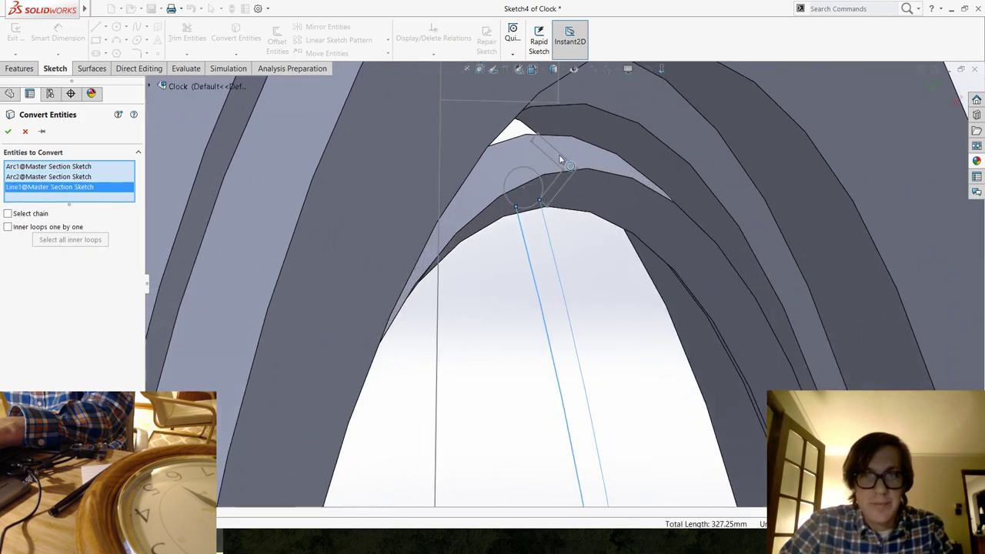
pyautogui.click(536, 192)
pyautogui.press('Return')
# Trim the baseline to a short segment, leaving a closed slender curved profile.
pyautogui.moveTo(621, 352); pyautogui.dragTo(236, 90, button='middle')
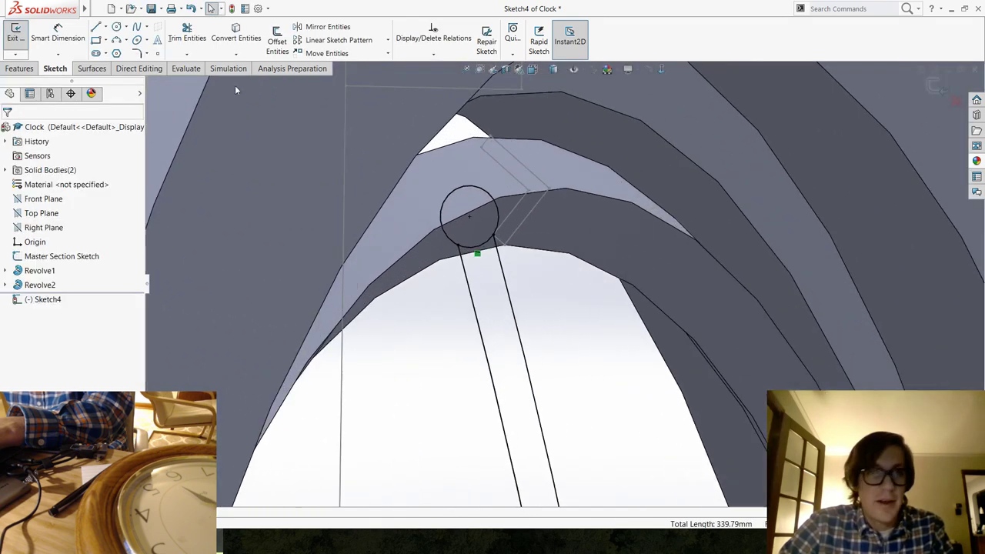
pyautogui.click(187, 35)
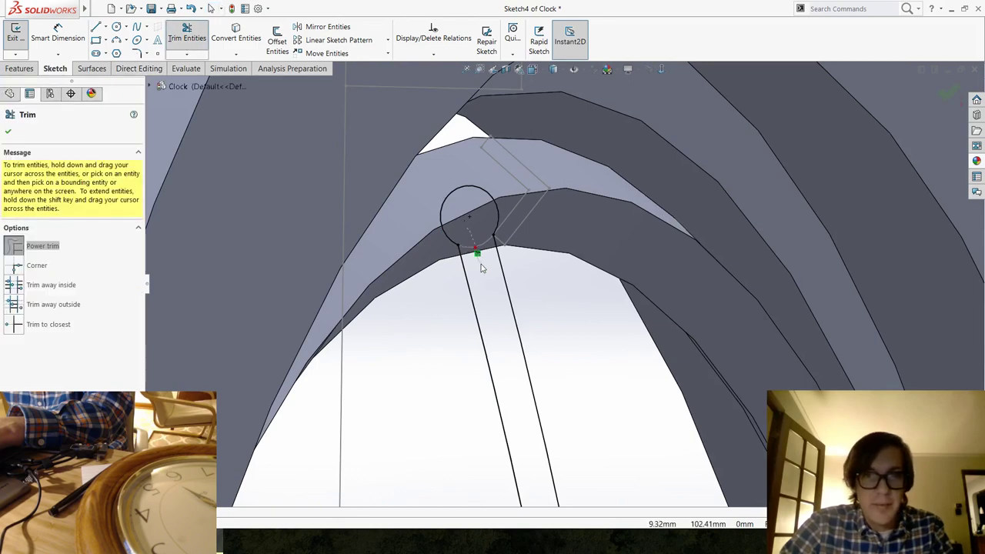
pyautogui.hotkey('ctrl', '8')
pyautogui.scroll(-6, 582, 442)
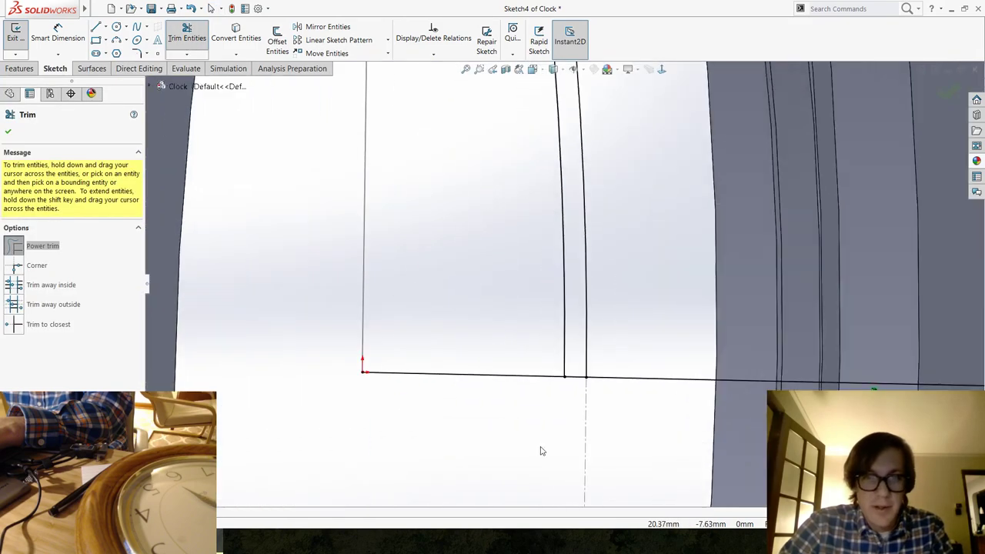
pyautogui.moveTo(540, 218)
pyautogui.mouseDown()
pyautogui.moveTo(552, 312)
pyautogui.moveTo(717, 314)
pyautogui.mouseUp()
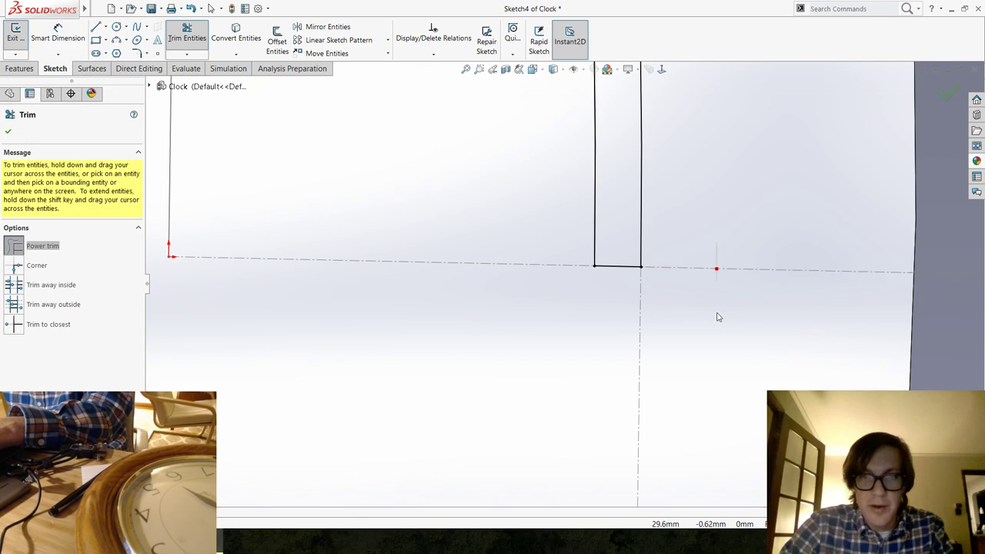
pyautogui.press('Escape')
pyautogui.scroll(3, 669, 284)
pyautogui.moveTo(668, 284); pyautogui.dragTo(585, 254, button='middle')
pyautogui.scroll(-5, 568, 250)
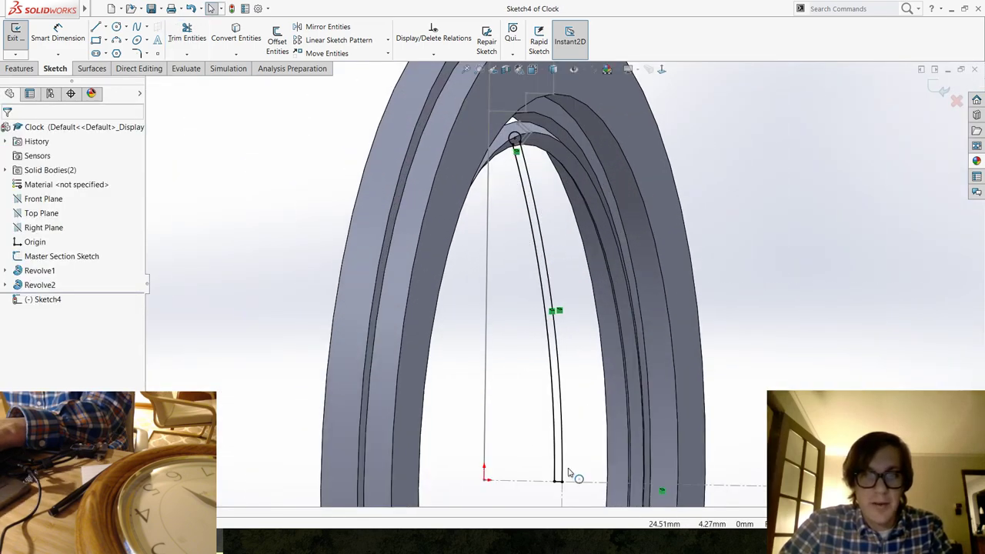
pyautogui.scroll(3, 547, 143)
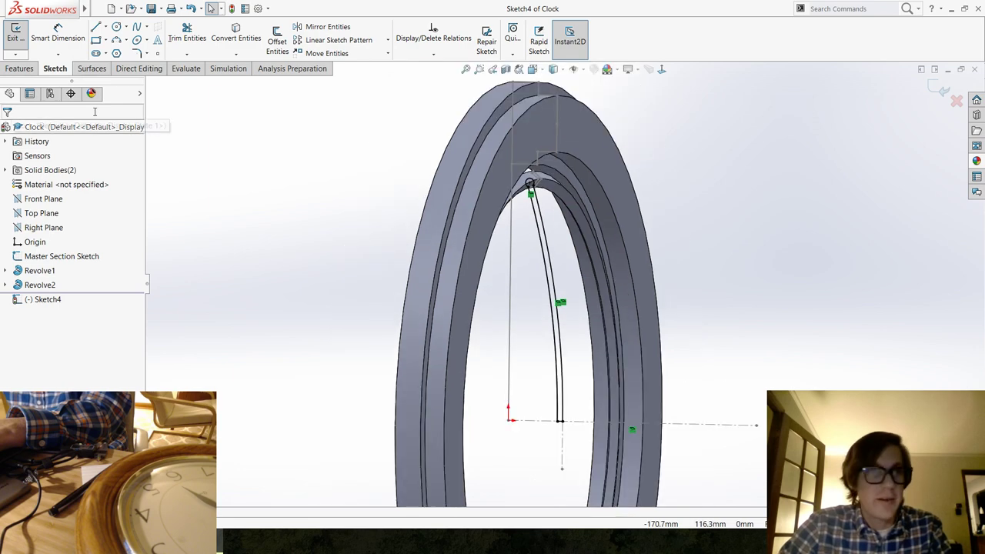
pyautogui.click(23, 69)
# Revolve the sketch 360° about the short line as a separate body, Revolve3.
pyautogui.click(58, 42)
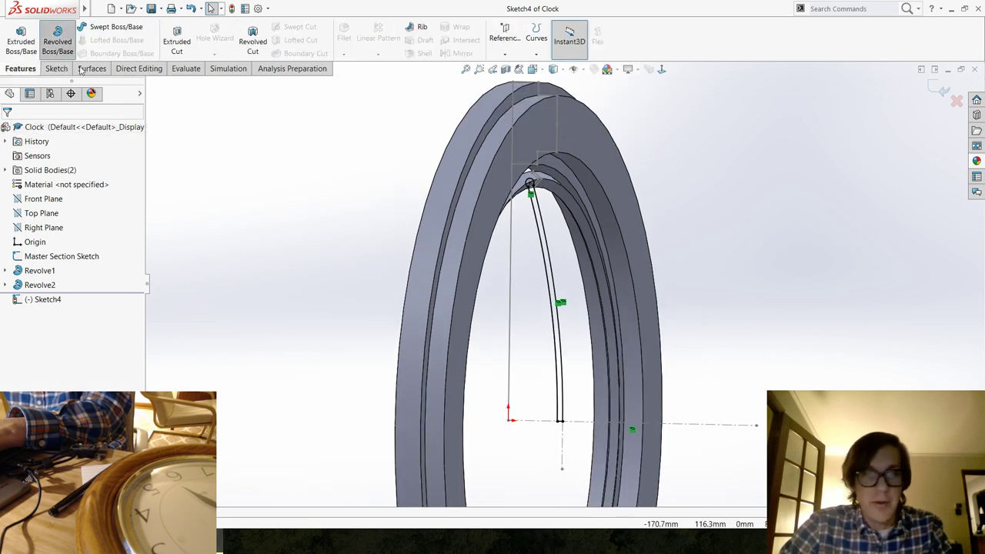
pyautogui.hotkey('ctrl', '8')
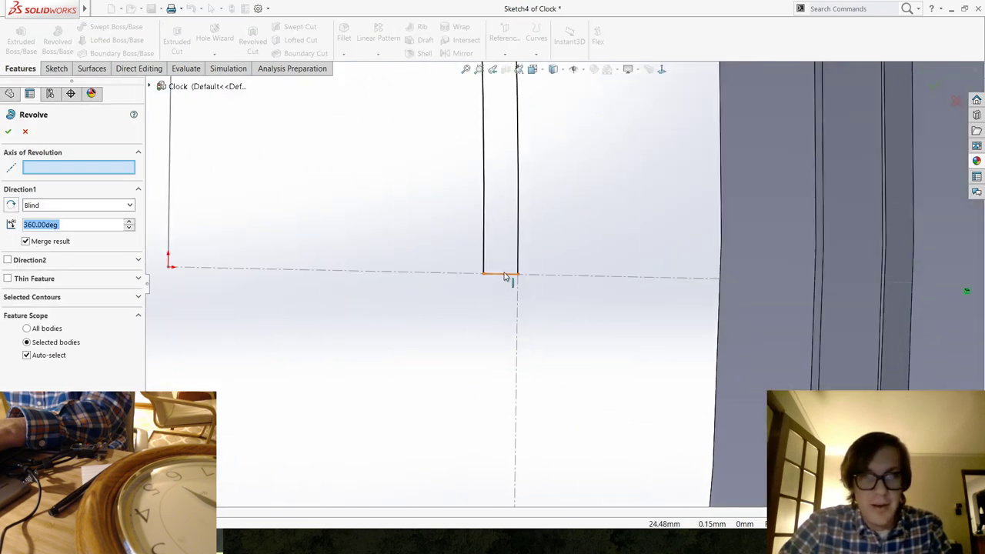
pyautogui.click(505, 275)
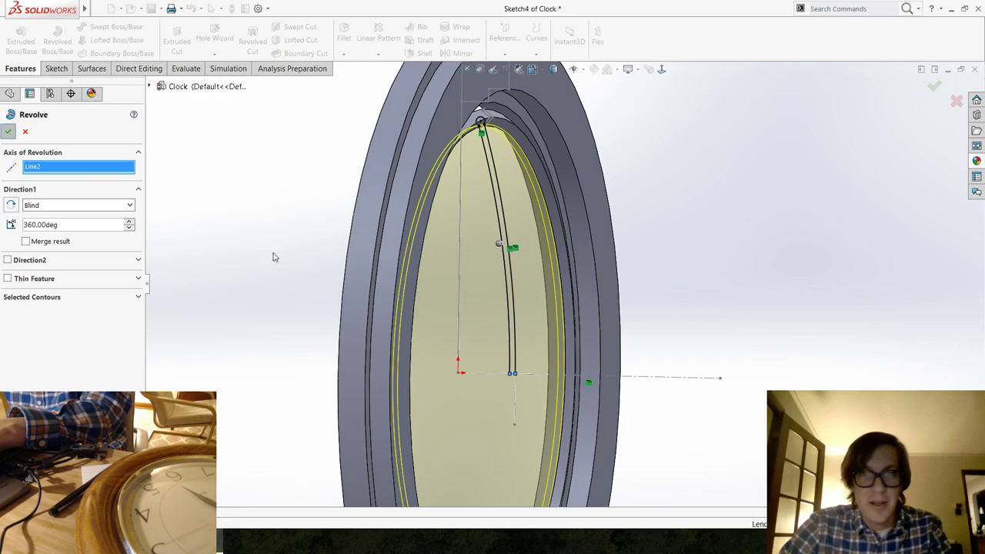
pyautogui.press('Return')
# Save the clock part and orbit it back to a front view.
pyautogui.moveTo(435, 330); pyautogui.dragTo(462, 362, button='middle')
pyautogui.scroll(5, 636, 394)
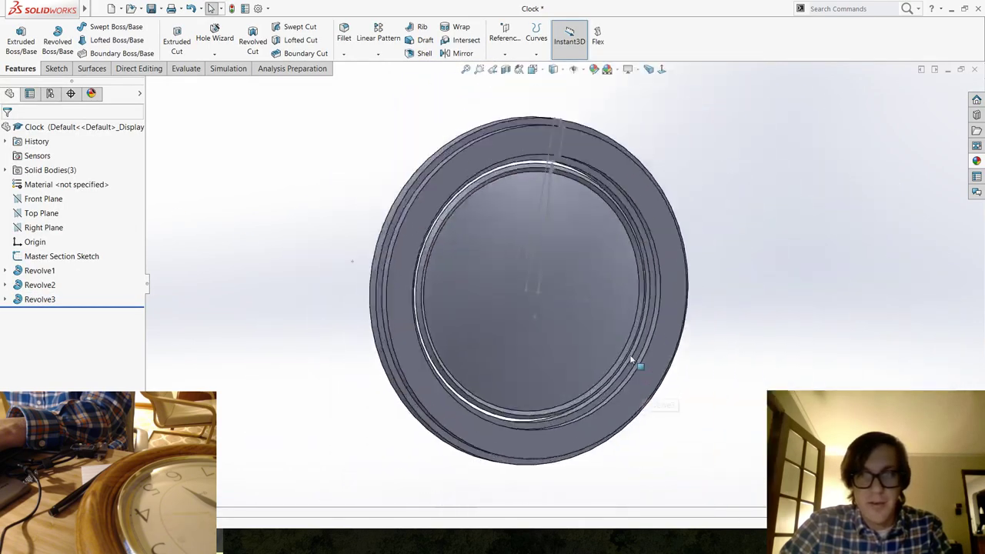
pyautogui.moveTo(631, 359); pyautogui.dragTo(429, 326, button='middle')
pyautogui.hotkey('ctrl', 's')
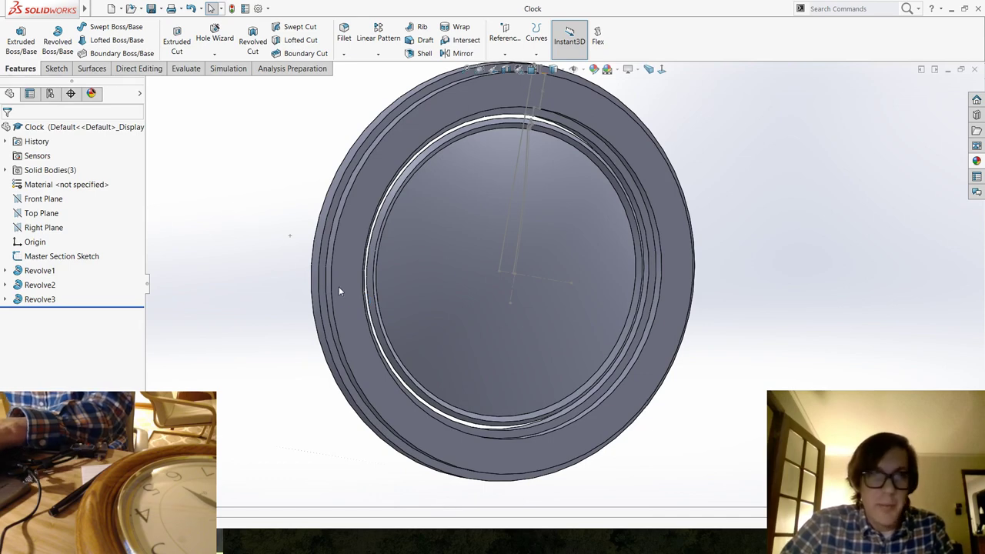
pyautogui.moveTo(339, 291); pyautogui.dragTo(408, 221, button='middle')
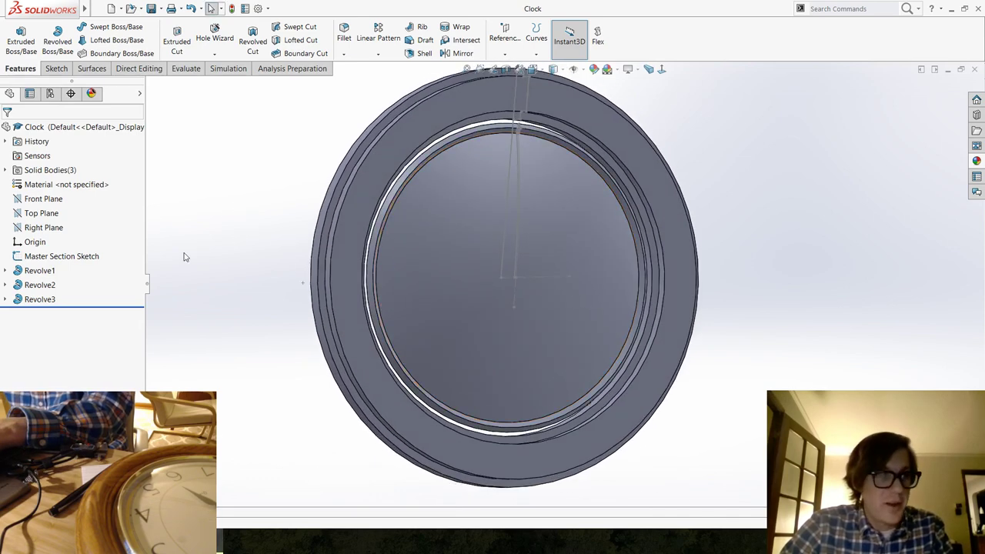
# Expand the Solid Bodies folder and check the Revolve3 body.
pyautogui.click(6, 171)
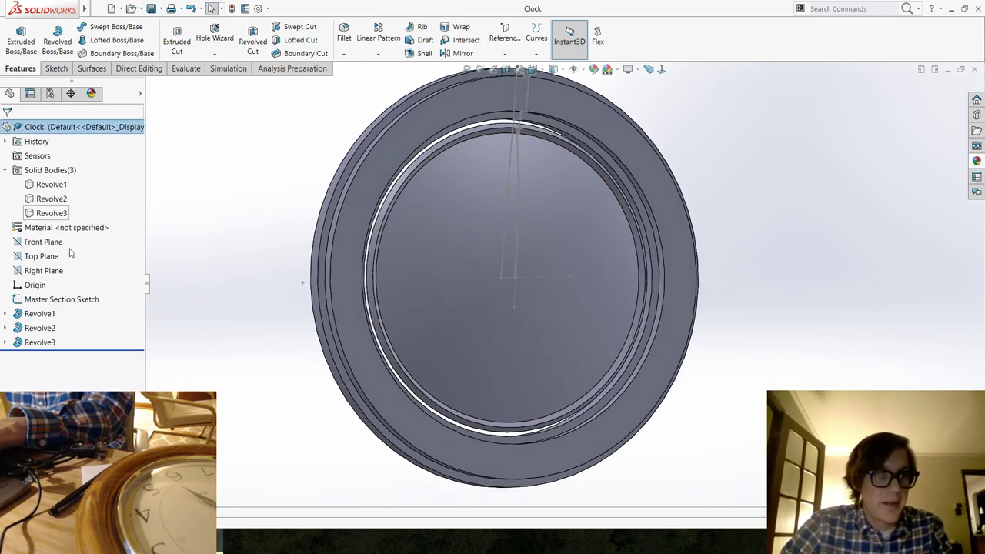
pyautogui.click(140, 94)
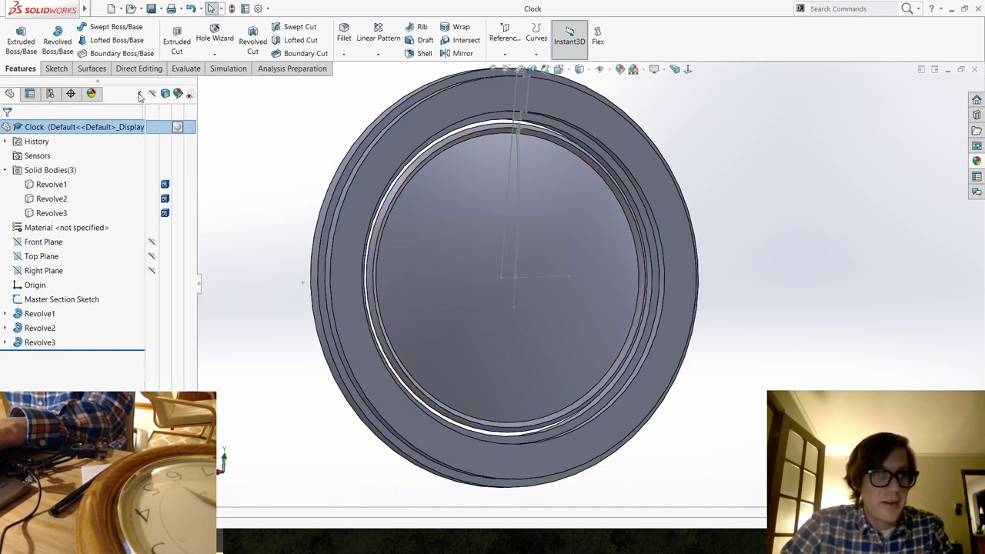
pyautogui.click(61, 215)
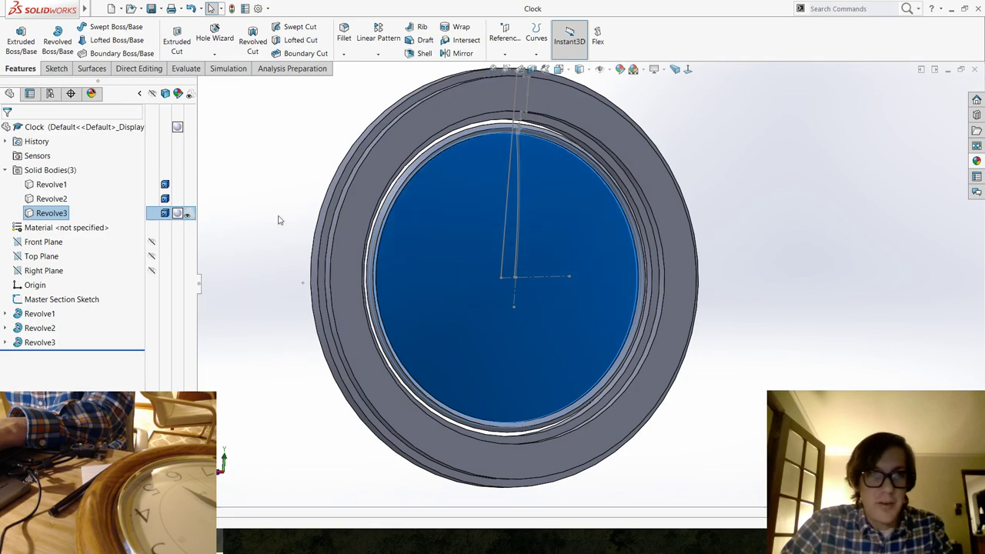
pyautogui.click(271, 274)
# Orbit the clock ring to inspect the three bodies in an oblique 3D view.
pyautogui.moveTo(271, 274); pyautogui.dragTo(542, 186, button='middle')
pyautogui.scroll(-5, 543, 186)
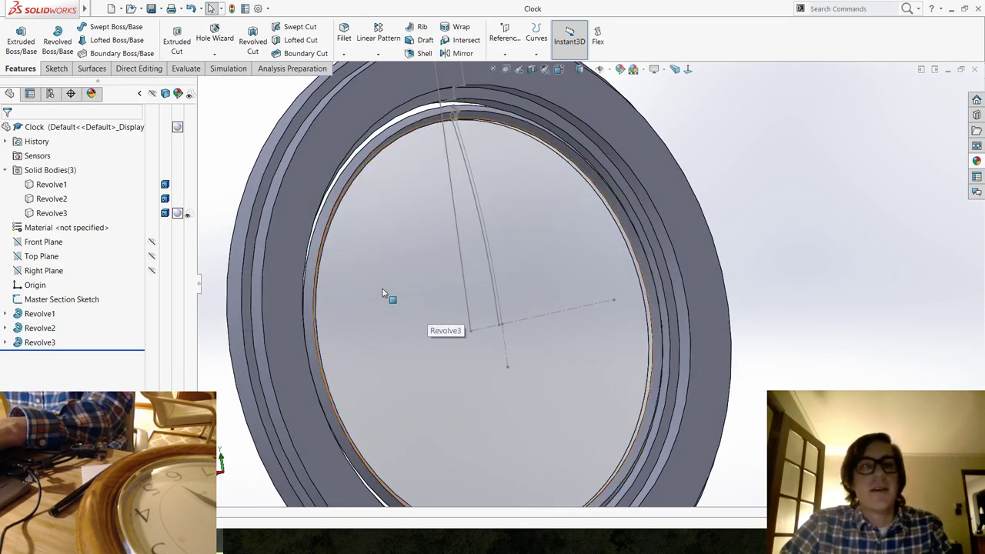
pyautogui.scroll(3, 387, 293)
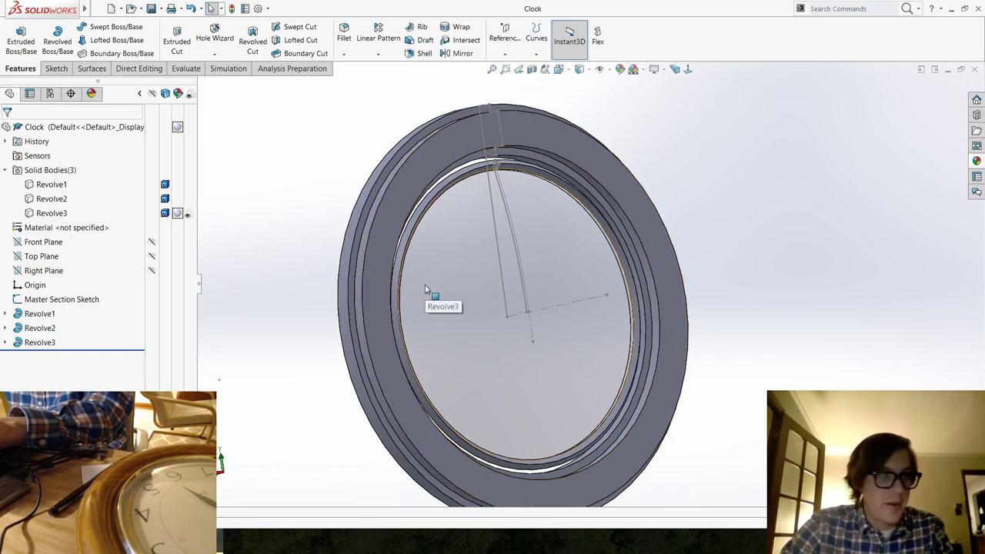
pyautogui.scroll(-4, 459, 242)
pyautogui.moveTo(465, 304); pyautogui.dragTo(435, 303, button='middle')
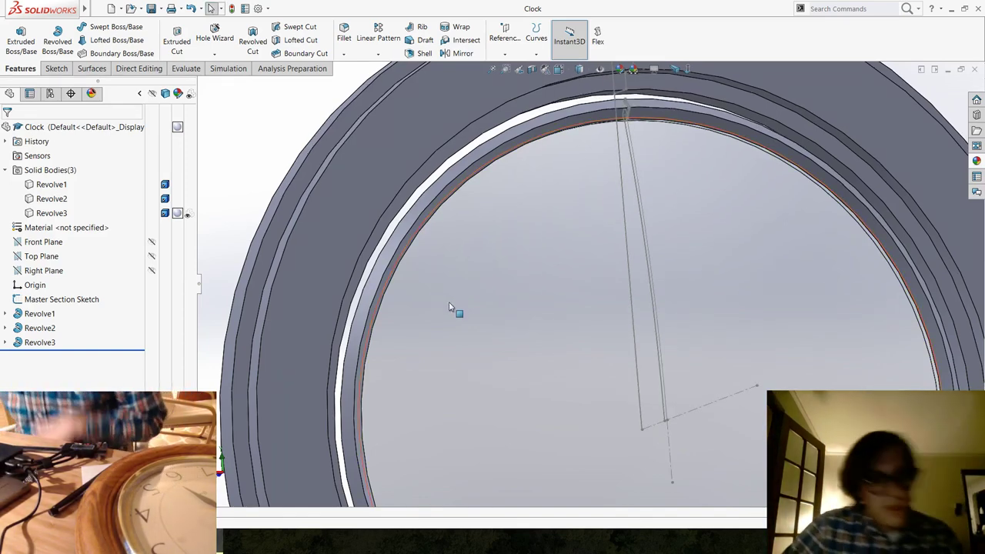
pyautogui.scroll(8, 577, 272)
pyautogui.moveTo(542, 312); pyautogui.dragTo(382, 292, button='middle')
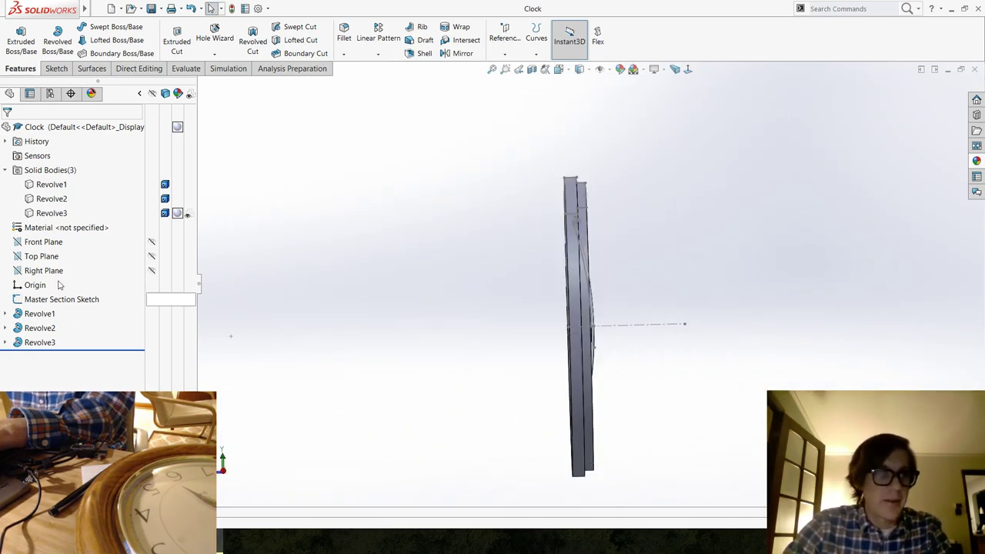
# Reopen the Master Section Sketch and view it normal to the sketch plane.
pyautogui.click(56, 299)
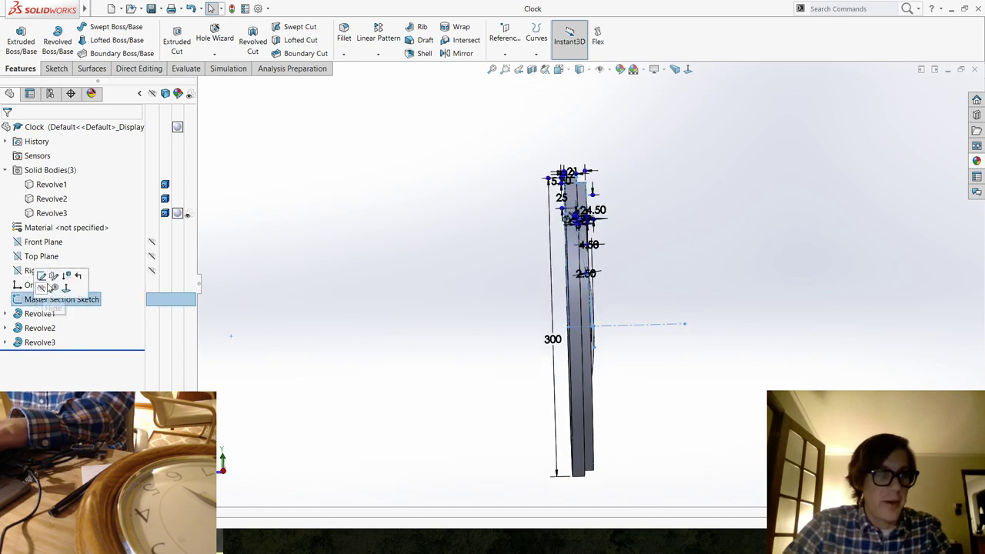
pyautogui.click(43, 275)
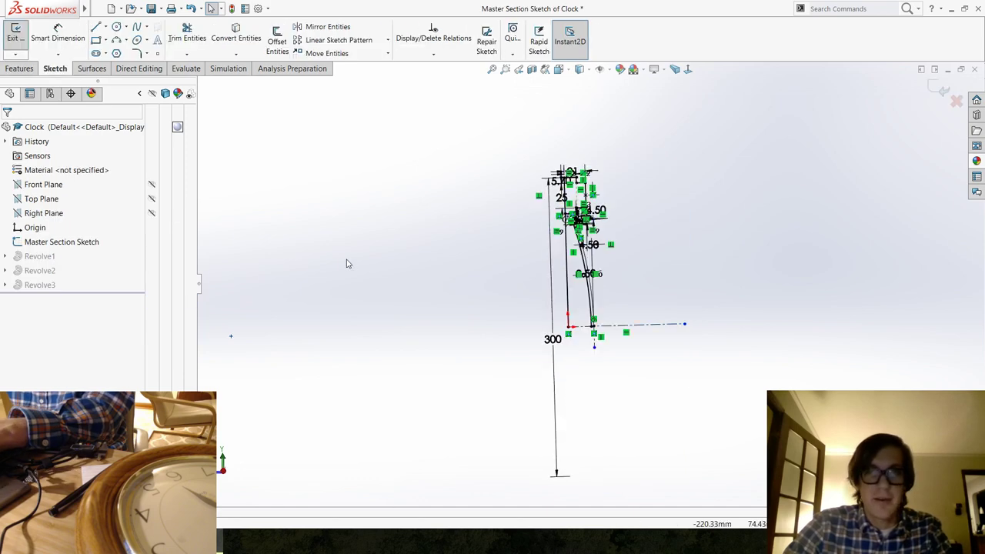
pyautogui.click(688, 69)
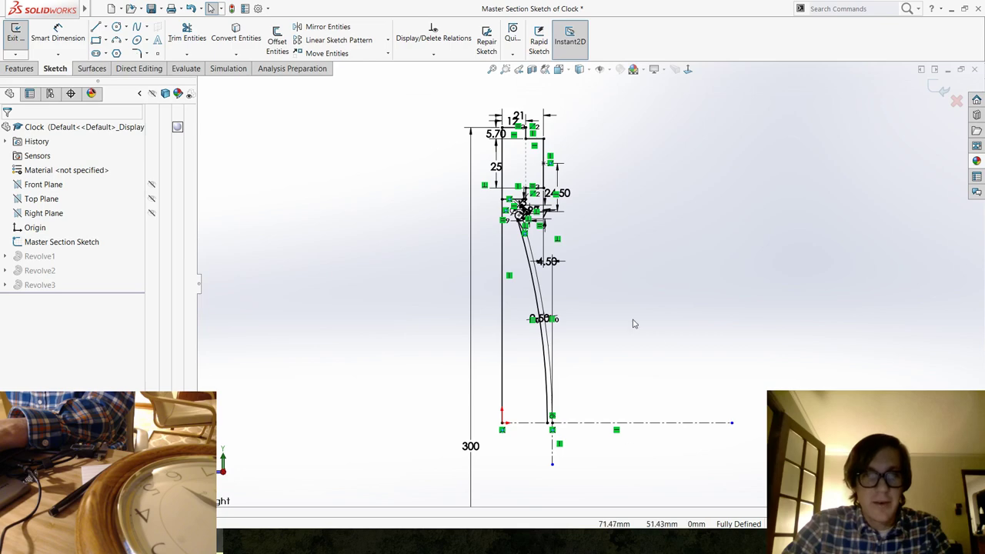
pyautogui.scroll(-4, 633, 324)
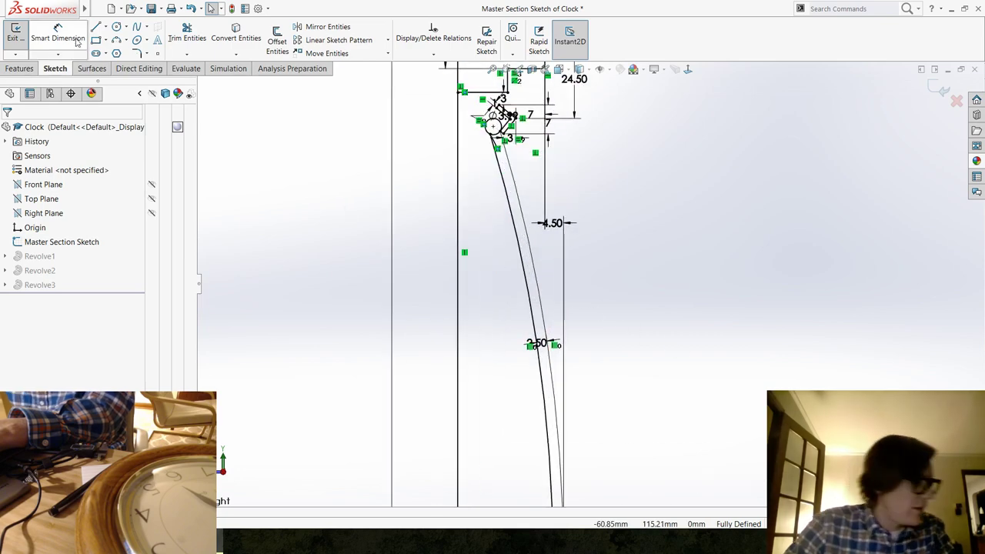
# Begin a line on the horizontal edge, then cancel it.
pyautogui.click(99, 9)
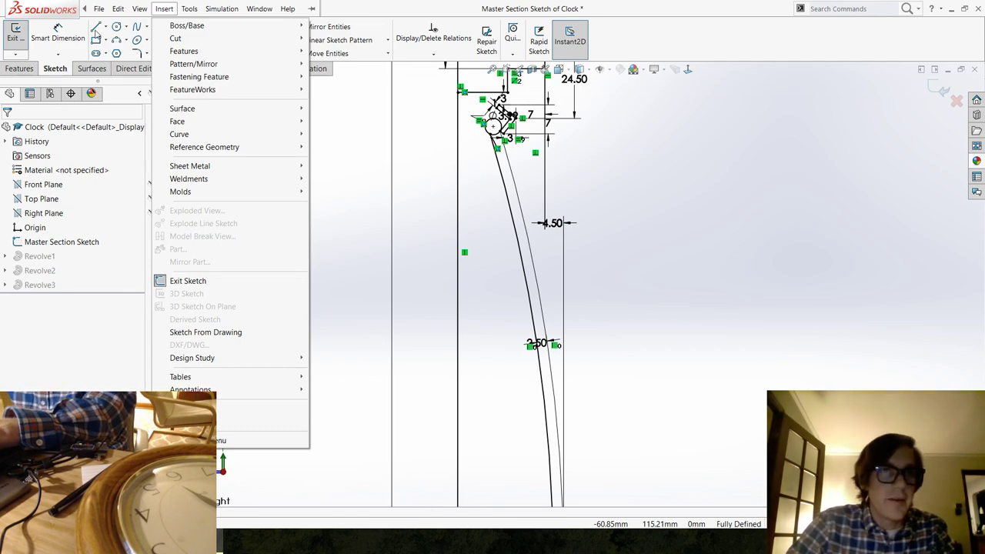
pyautogui.click(96, 28)
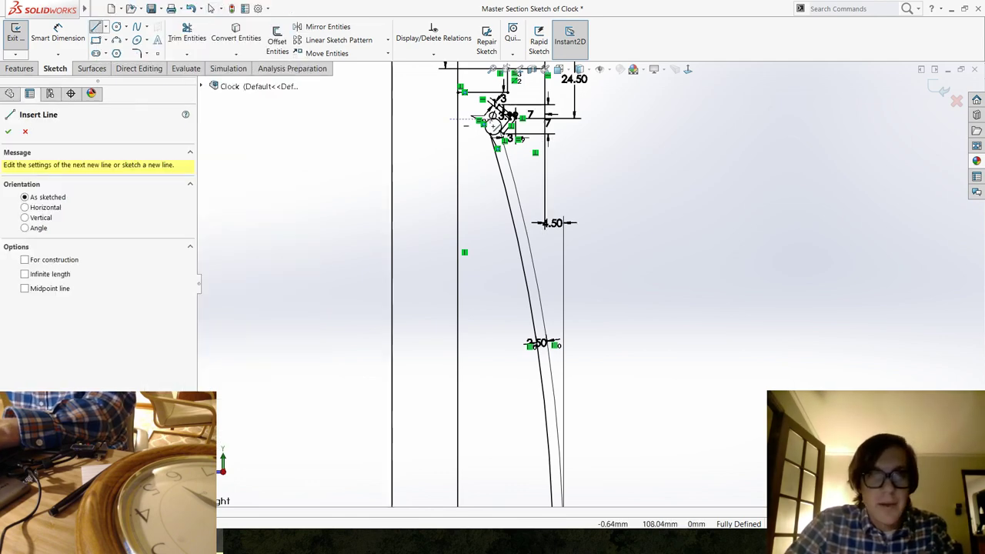
pyautogui.scroll(5, 554, 230)
pyautogui.scroll(-6, 590, 155)
pyautogui.scroll(-3, 522, 259)
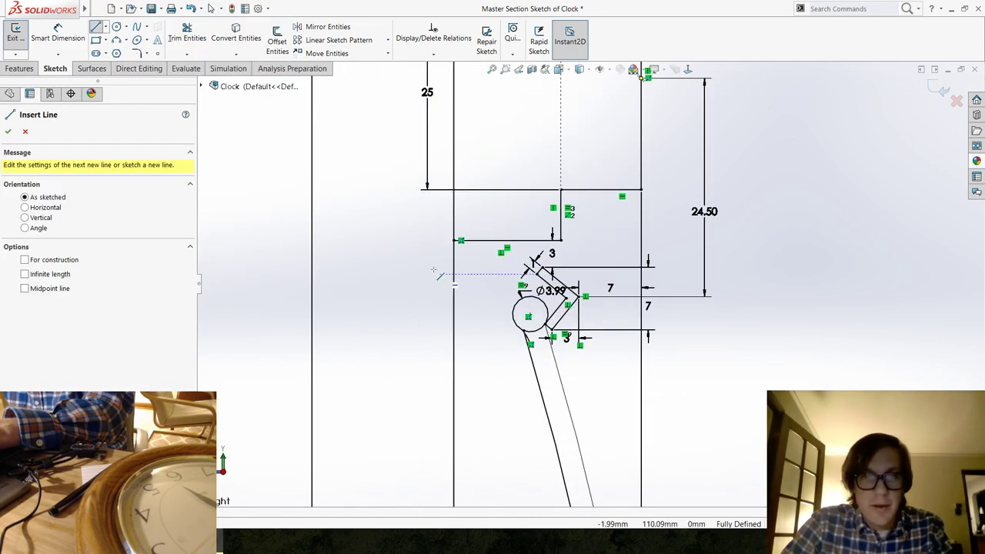
pyautogui.click(505, 241)
pyautogui.scroll(4, 483, 385)
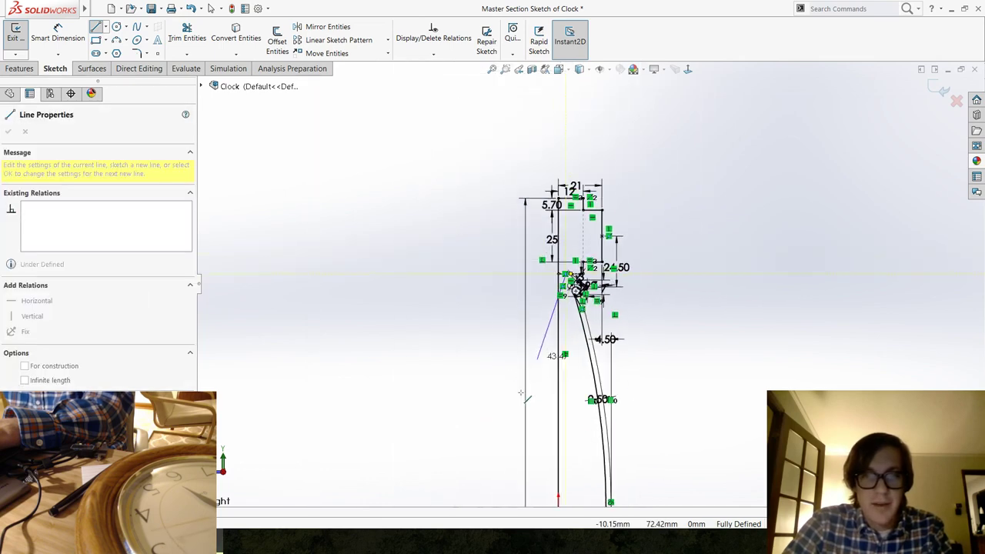
pyautogui.scroll(-4, 531, 385)
pyautogui.press('Escape')
pyautogui.scroll(-5, 574, 241)
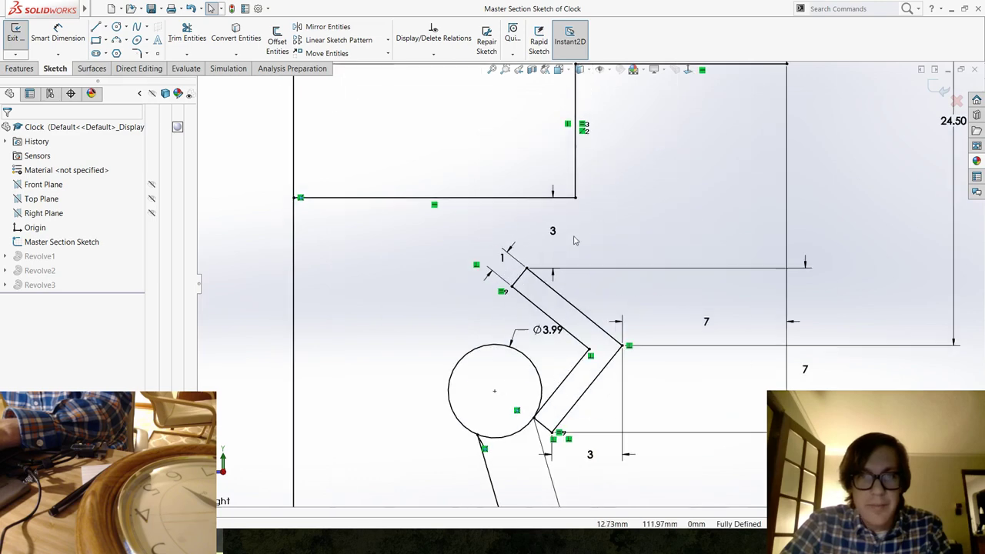
# Draw lines from the chamfer corner stepping down to the centerline.
pyautogui.click(95, 28)
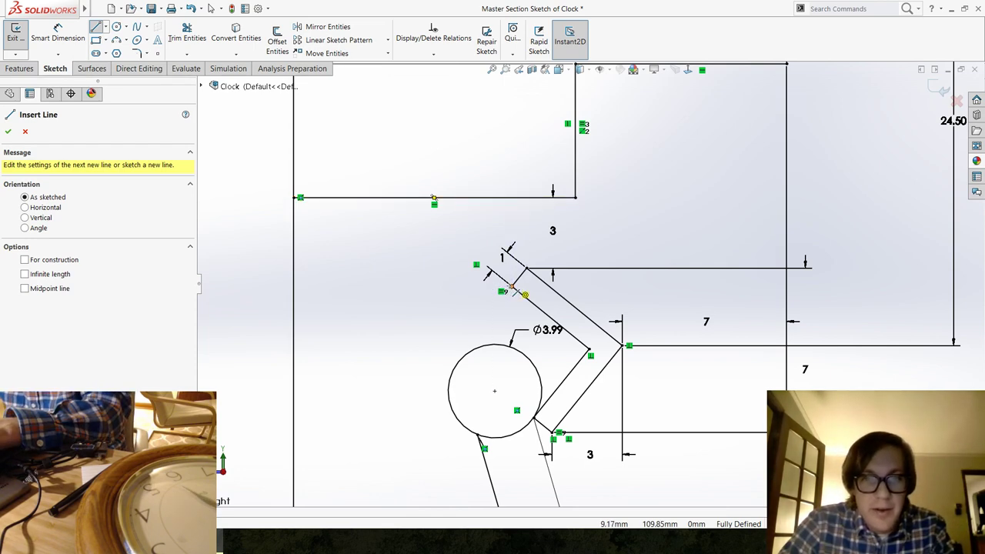
pyautogui.click(511, 286)
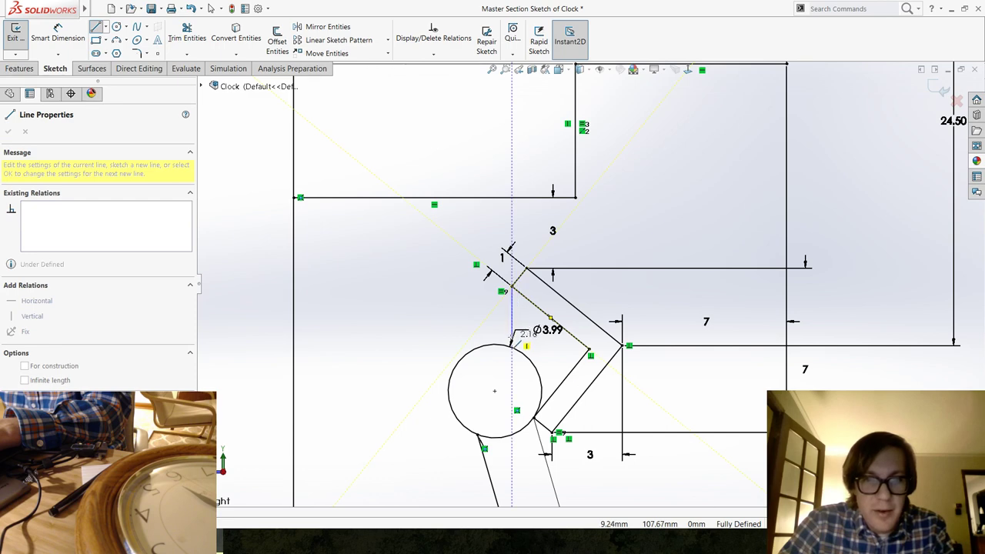
pyautogui.click(512, 339)
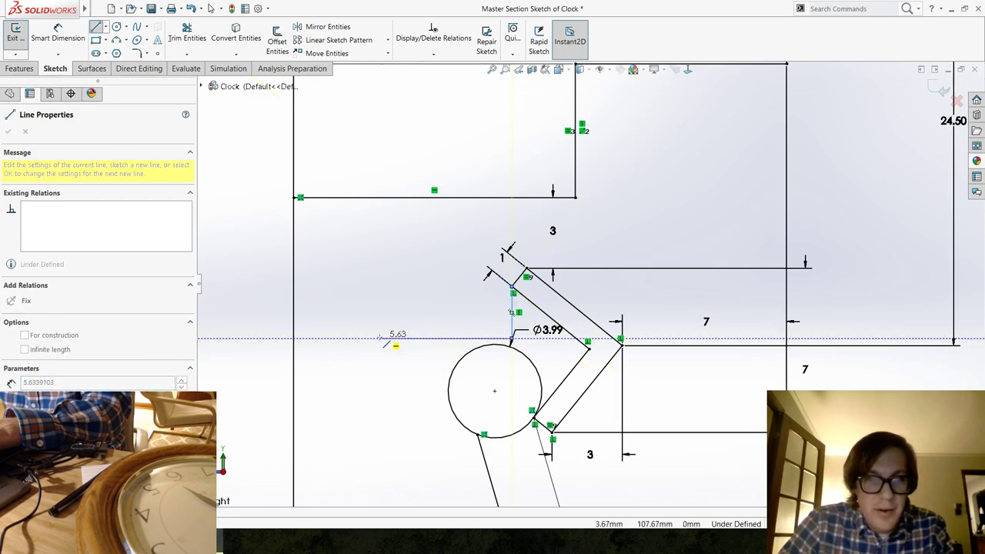
pyautogui.scroll(8, 395, 359)
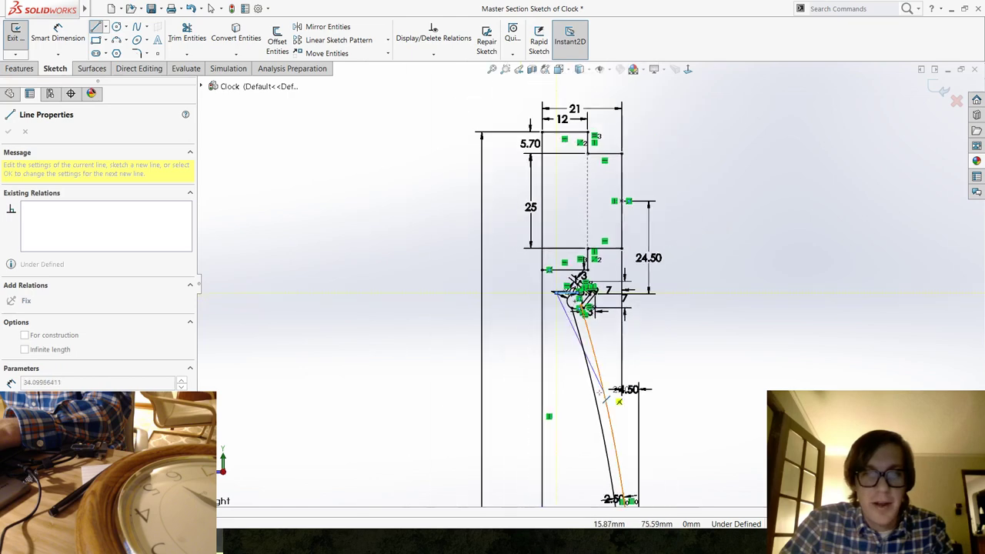
pyautogui.scroll(2, 594, 377)
pyautogui.scroll(-2, 591, 381)
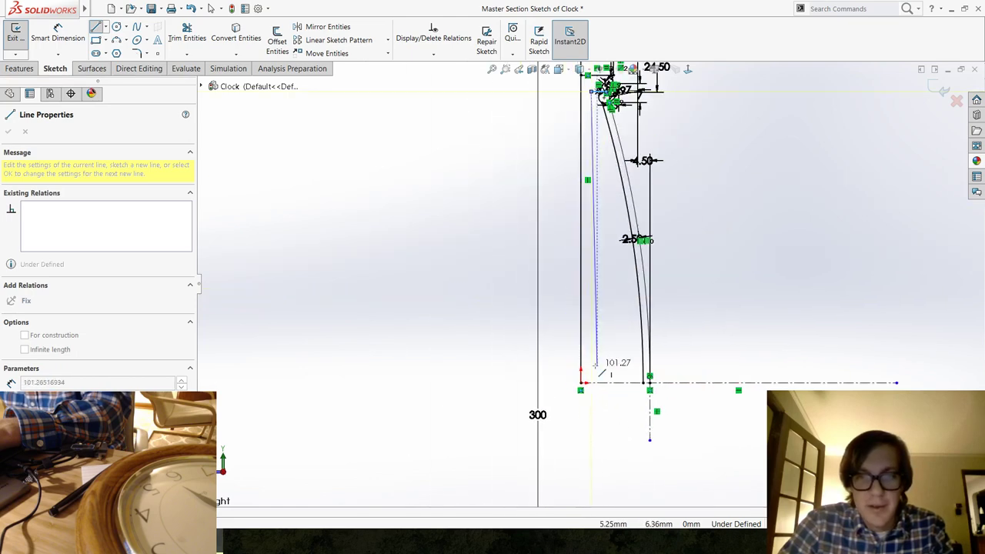
pyautogui.click(738, 382)
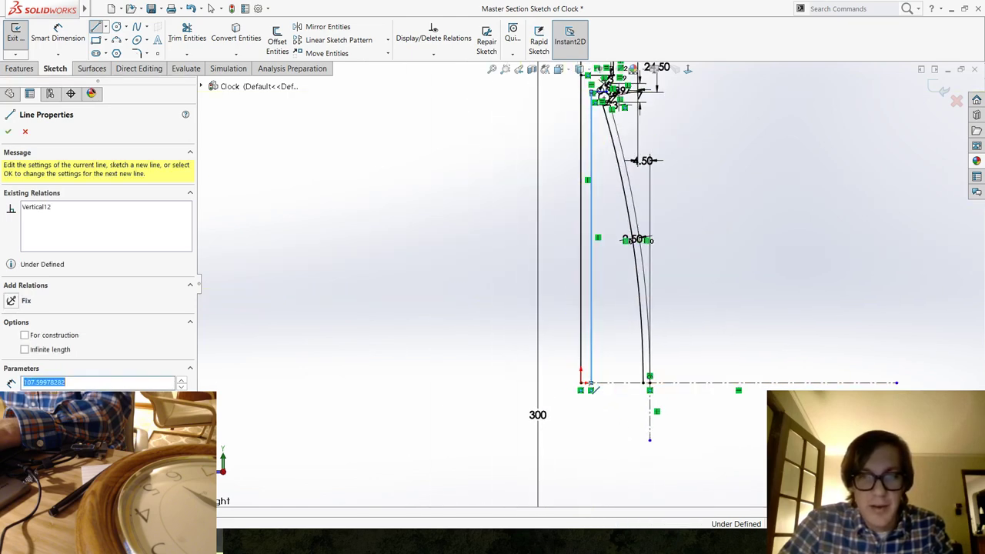
pyautogui.press('Escape')
pyautogui.scroll(2, 615, 288)
pyautogui.scroll(-3, 616, 288)
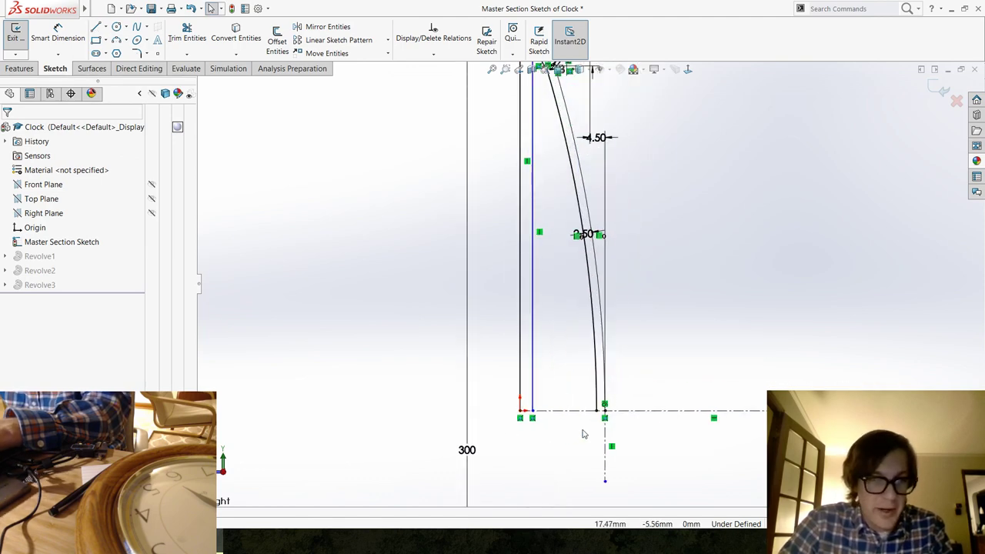
pyautogui.scroll(-5, 552, 375)
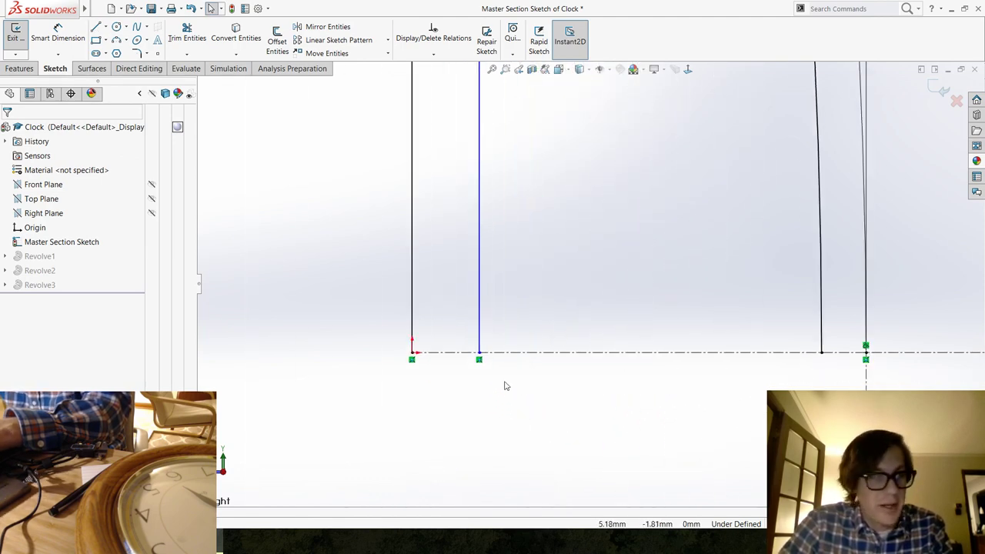
# Dimension the gap between the two inner vertical lines at 4 mm, settling at 3.99 mm.
pyautogui.click(480, 354)
pyautogui.keyDown('ctrl'); pyautogui.click(504, 352); pyautogui.keyUp('ctrl')
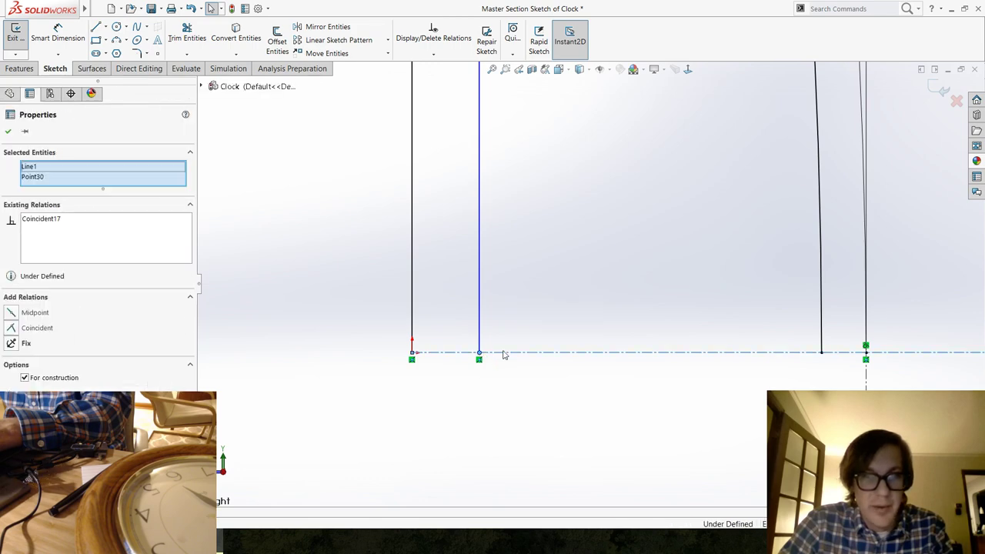
pyautogui.click(562, 421)
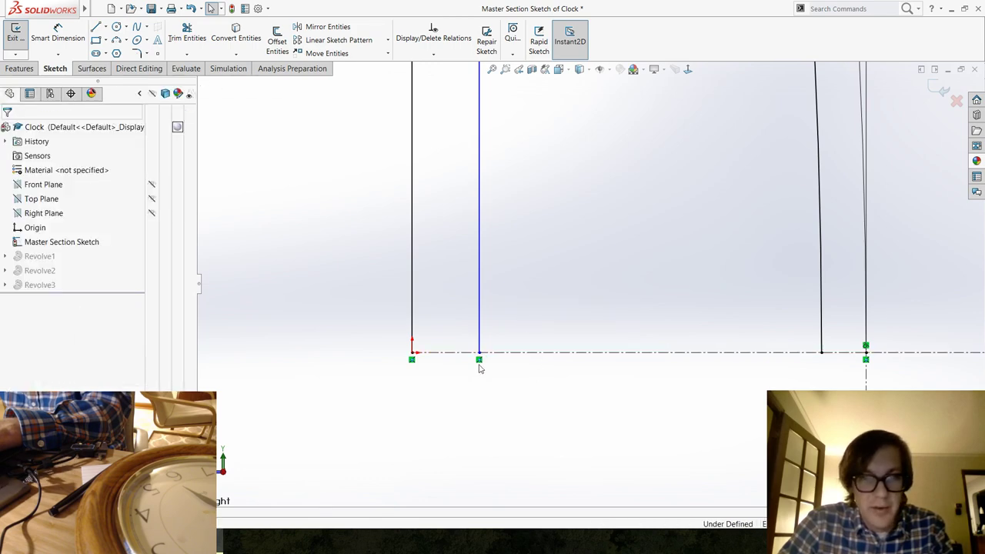
pyautogui.scroll(5, 523, 220)
pyautogui.scroll(-3, 598, 214)
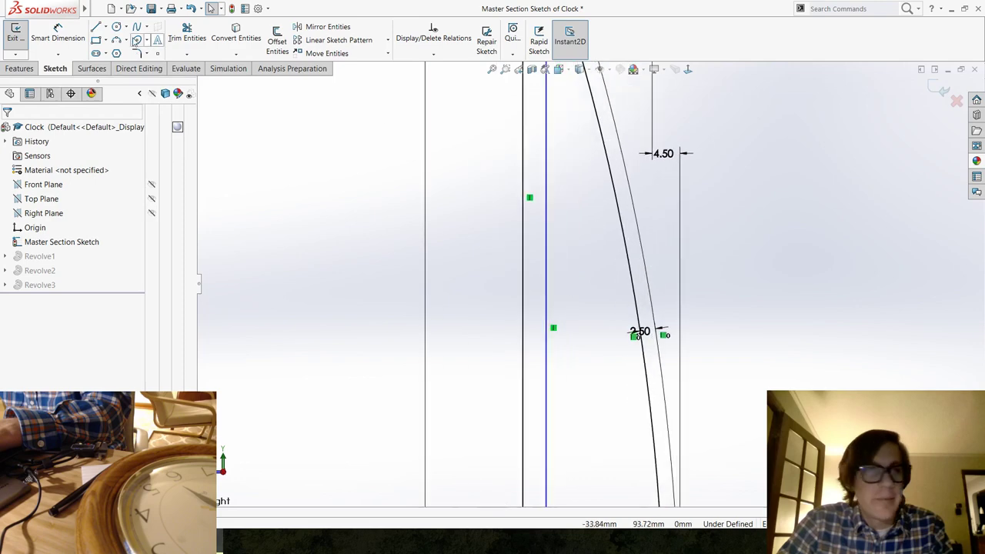
pyautogui.click(61, 41)
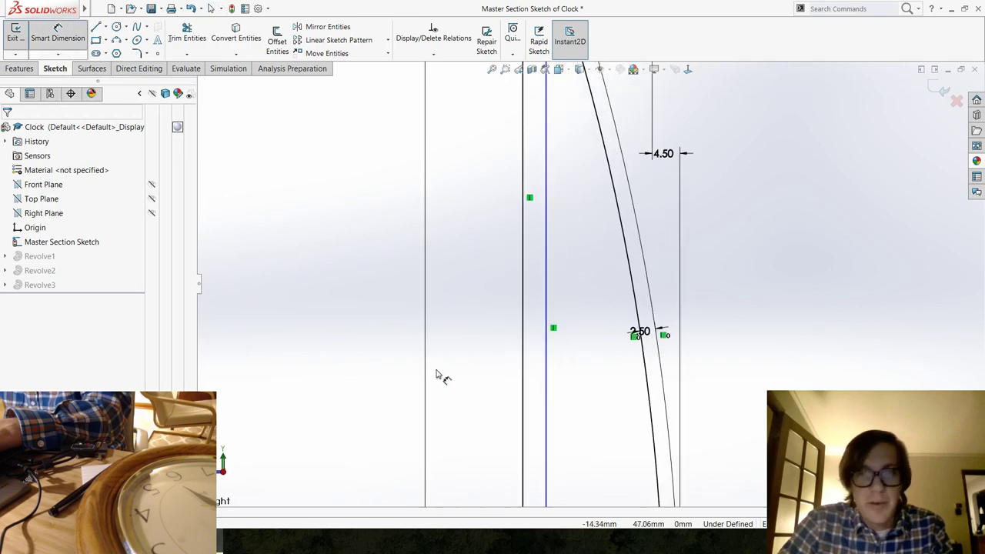
pyautogui.click(547, 394)
pyautogui.click(525, 392)
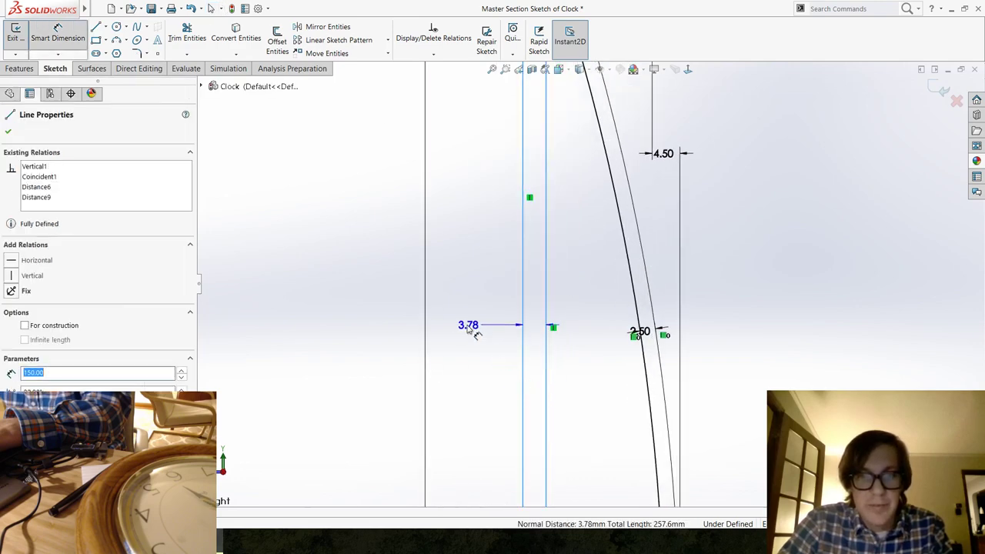
pyautogui.scroll(4, 465, 245)
pyautogui.scroll(-6, 539, 231)
pyautogui.click(581, 266)
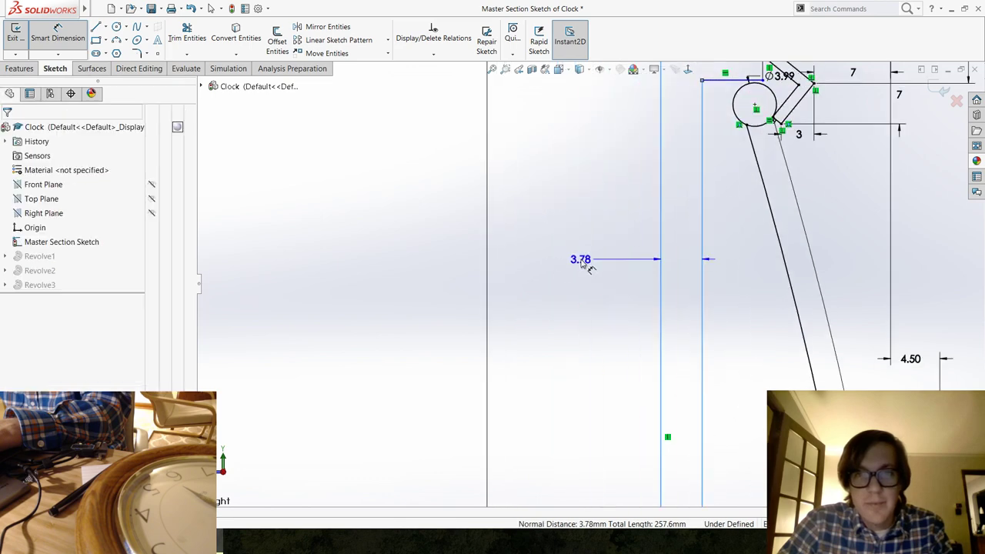
pyautogui.write('4')
pyautogui.press('Return')
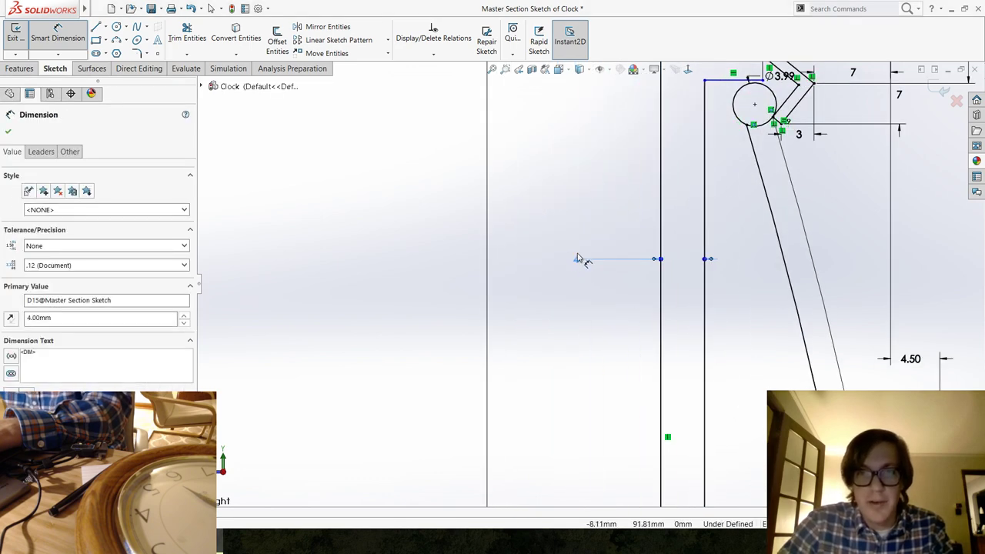
pyautogui.press('Escape')
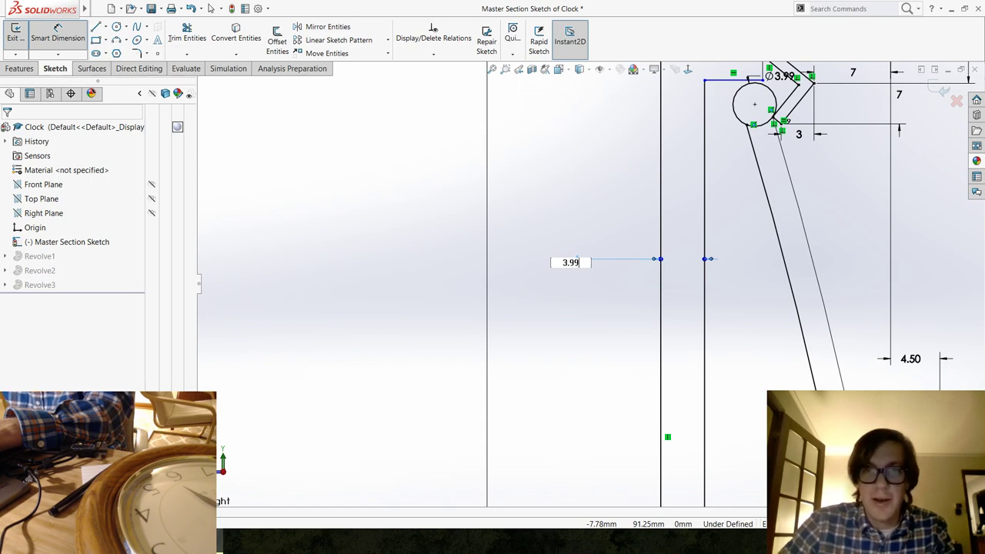
pyautogui.click(574, 262)
pyautogui.press('Escape')
pyautogui.scroll(-3, 608, 231)
pyautogui.scroll(4, 615, 213)
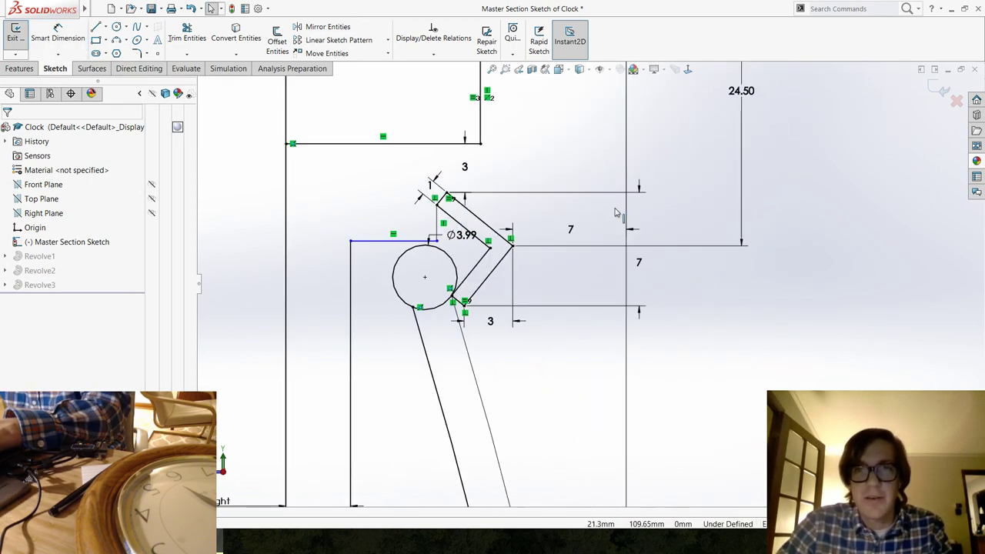
pyautogui.scroll(2, 378, 234)
pyautogui.scroll(-1, 402, 247)
pyautogui.scroll(2, 394, 220)
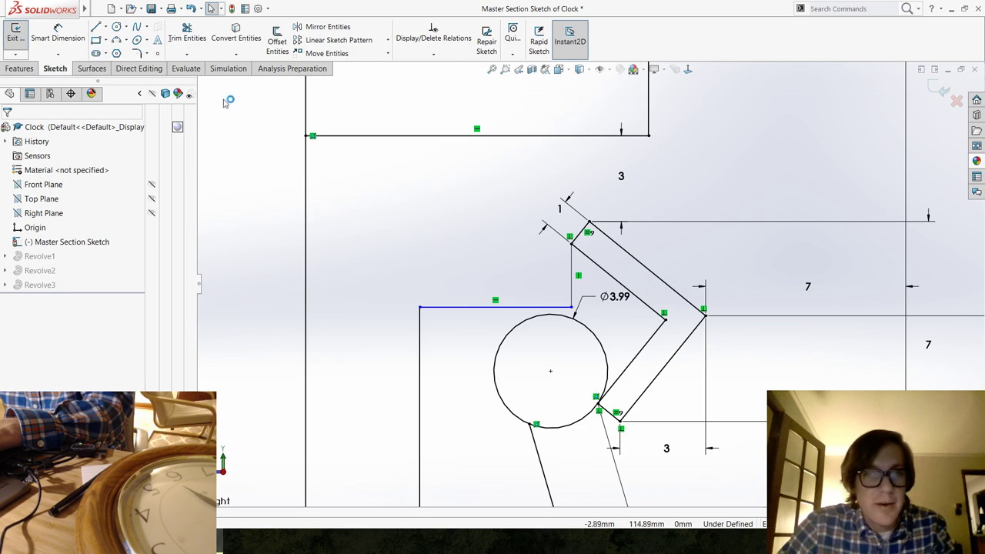
# Draw a horizontal line left from the step corner and a vertical line up to the top line.
pyautogui.click(95, 28)
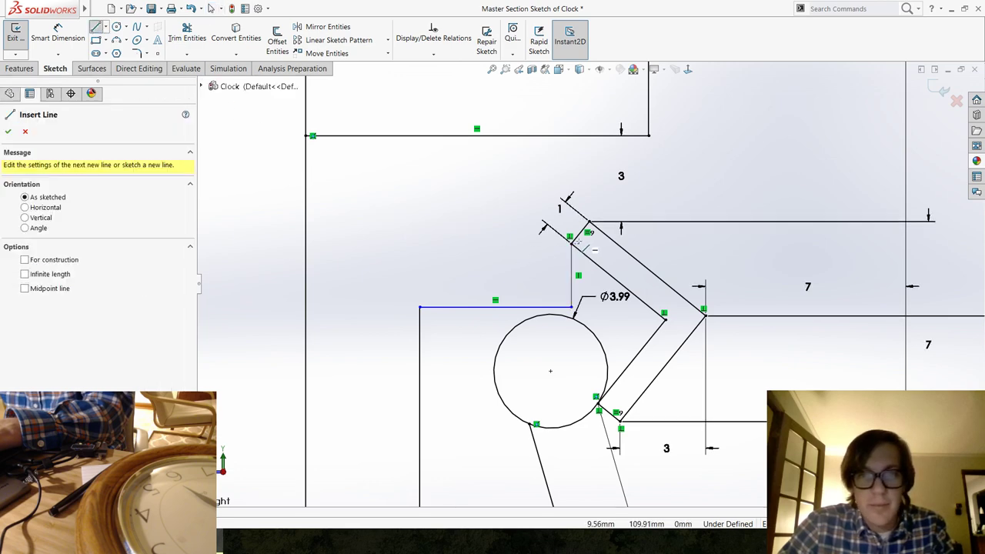
pyautogui.click(572, 244)
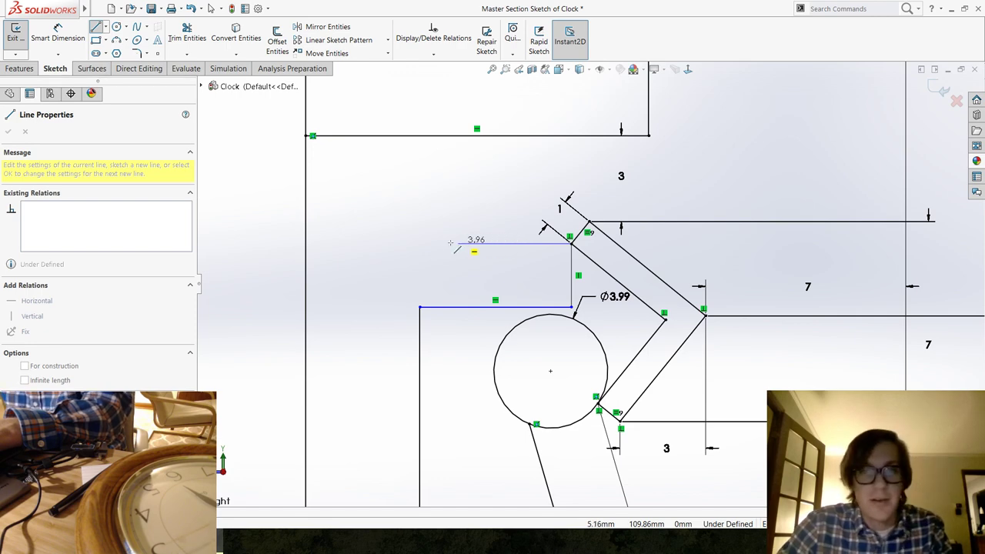
pyautogui.click(420, 243)
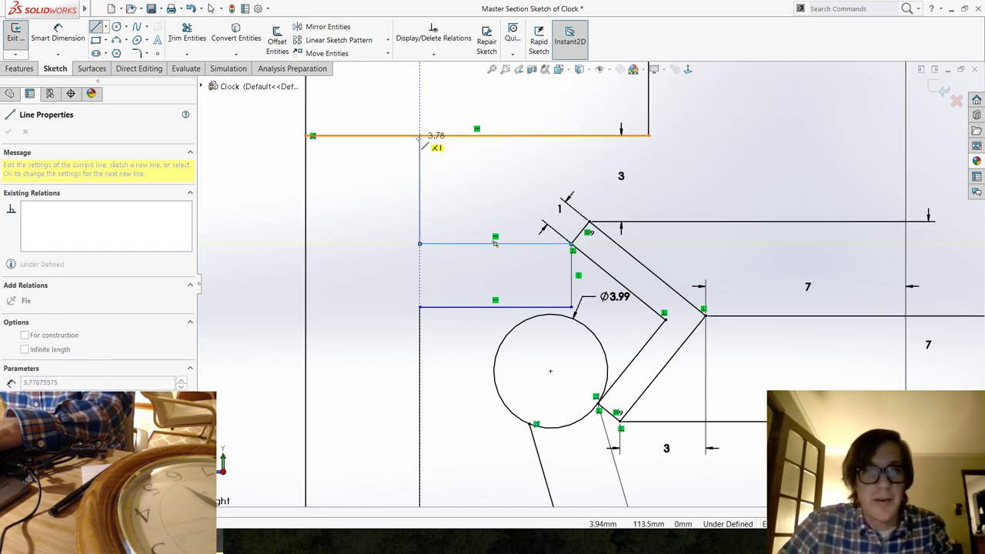
pyautogui.click(420, 136)
pyautogui.press('Escape')
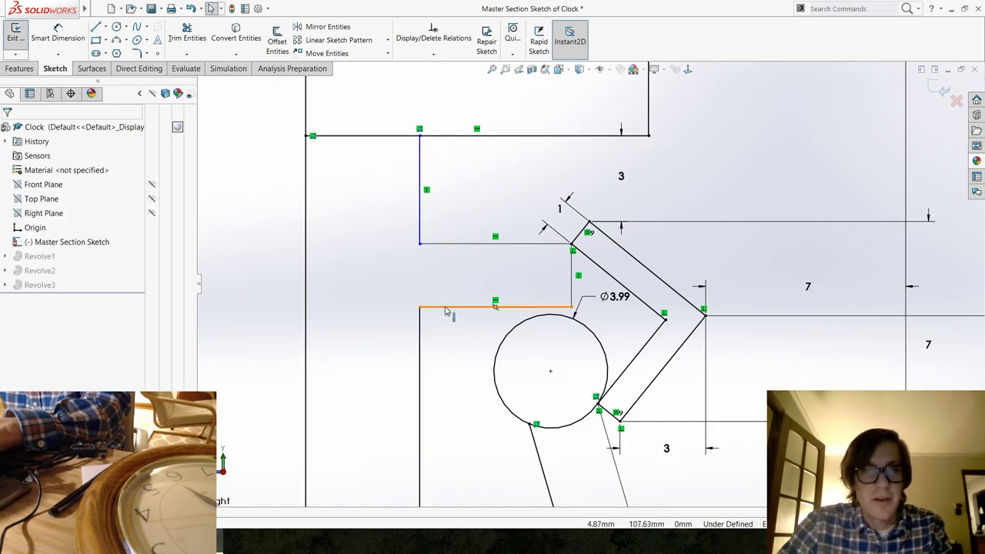
# Make the upper and lower inner vertical lines collinear.
pyautogui.click(420, 229)
pyautogui.keyDown('ctrl'); pyautogui.click(420, 327); pyautogui.keyUp('ctrl')
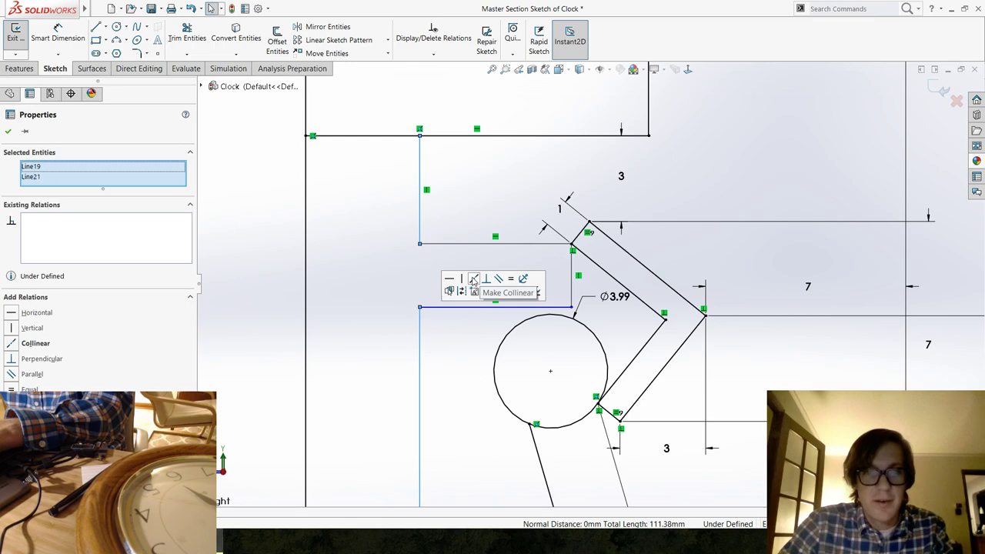
pyautogui.click(473, 279)
pyautogui.press('Escape')
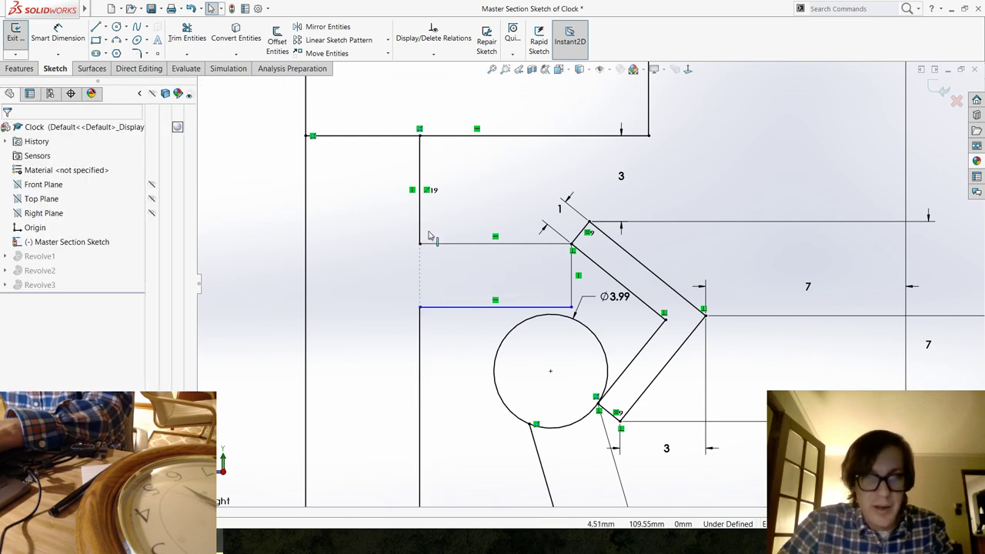
pyautogui.click(452, 308)
pyautogui.keyDown('ctrl'); pyautogui.click(472, 244); pyautogui.keyUp('ctrl')
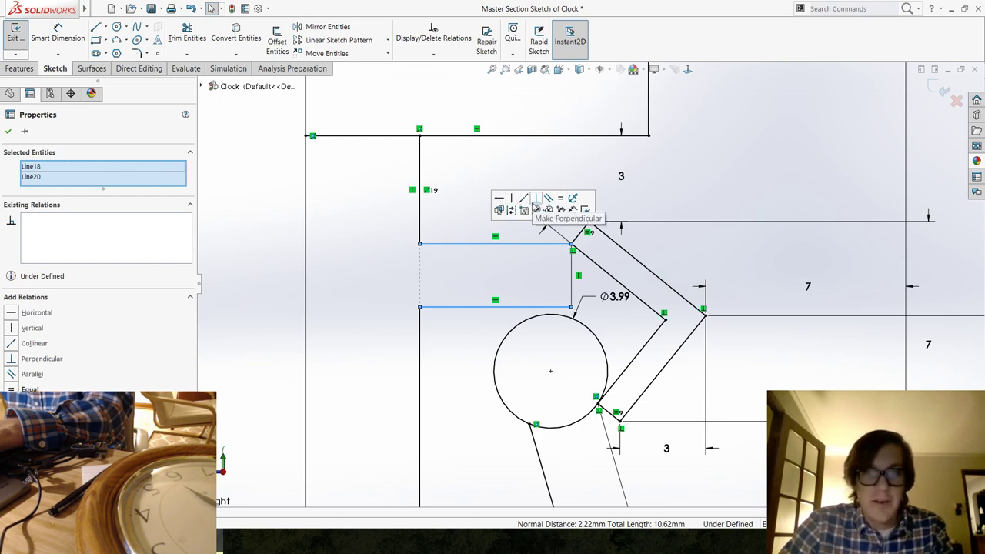
pyautogui.click(451, 222)
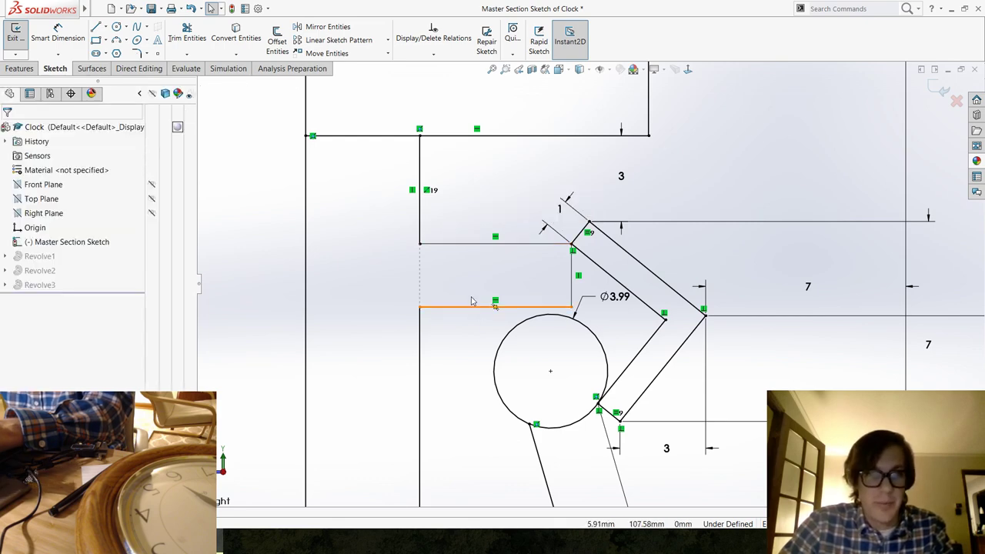
# Make the short horizontal line above the 3.99 mm circle tangent to it, fully defining the sketch.
pyautogui.scroll(6, 585, 285)
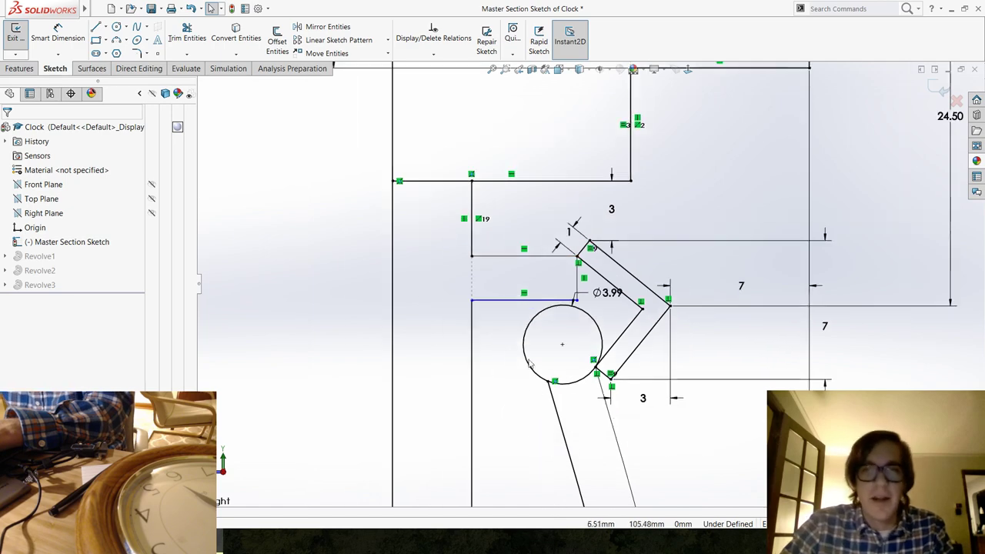
pyautogui.scroll(-7, 566, 291)
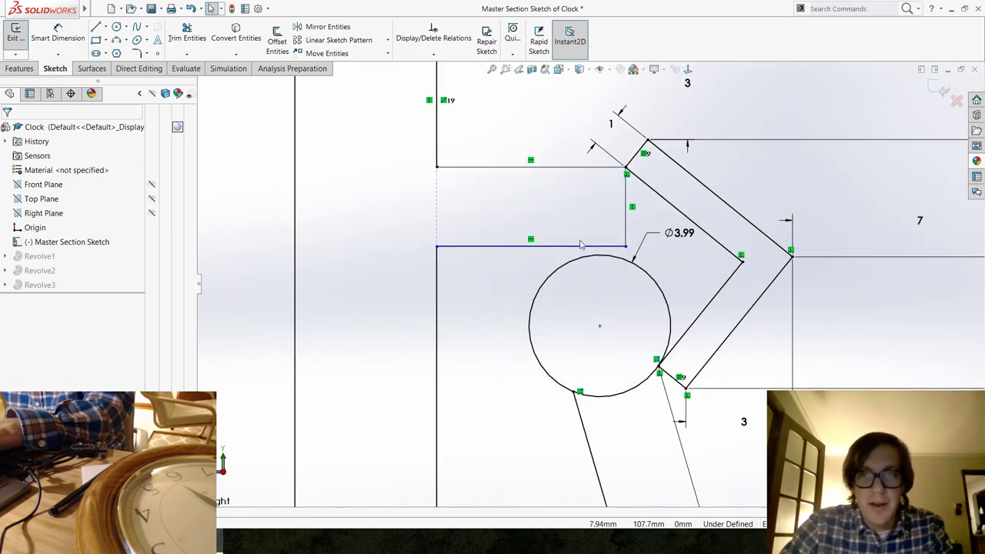
pyautogui.click(577, 246)
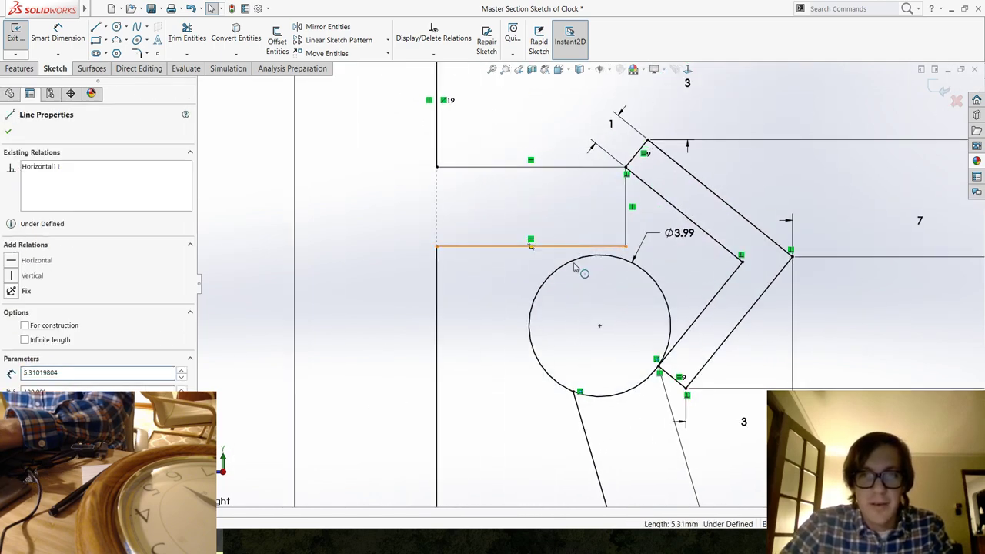
pyautogui.keyDown('ctrl'); pyautogui.click(576, 266); pyautogui.keyUp('ctrl')
pyautogui.click(602, 223)
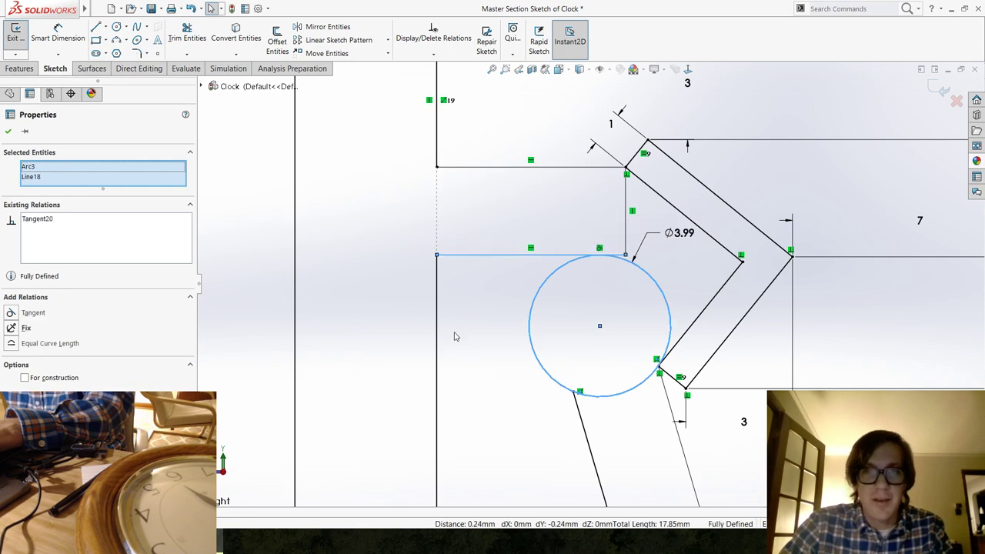
pyautogui.click(455, 334)
pyautogui.scroll(10, 585, 315)
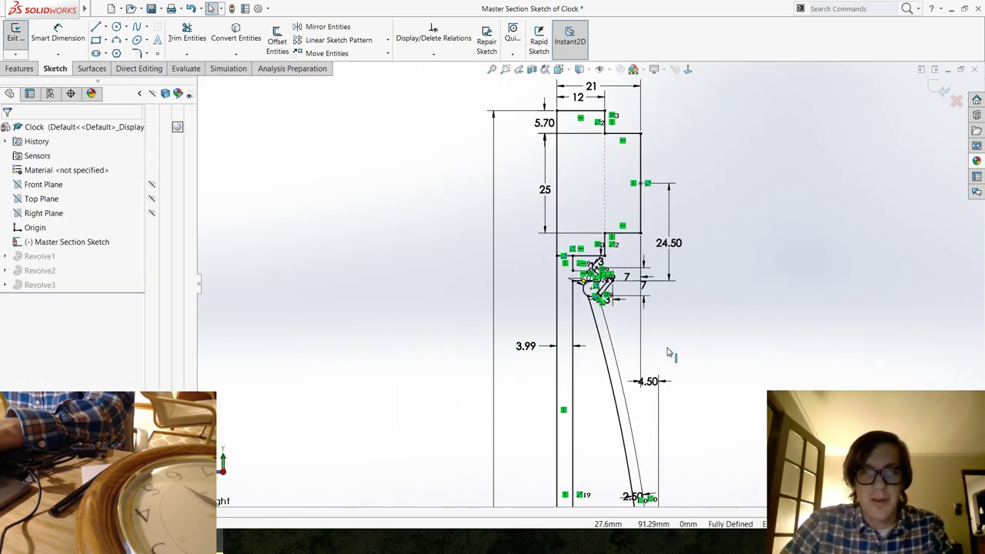
pyautogui.scroll(-8, 585, 285)
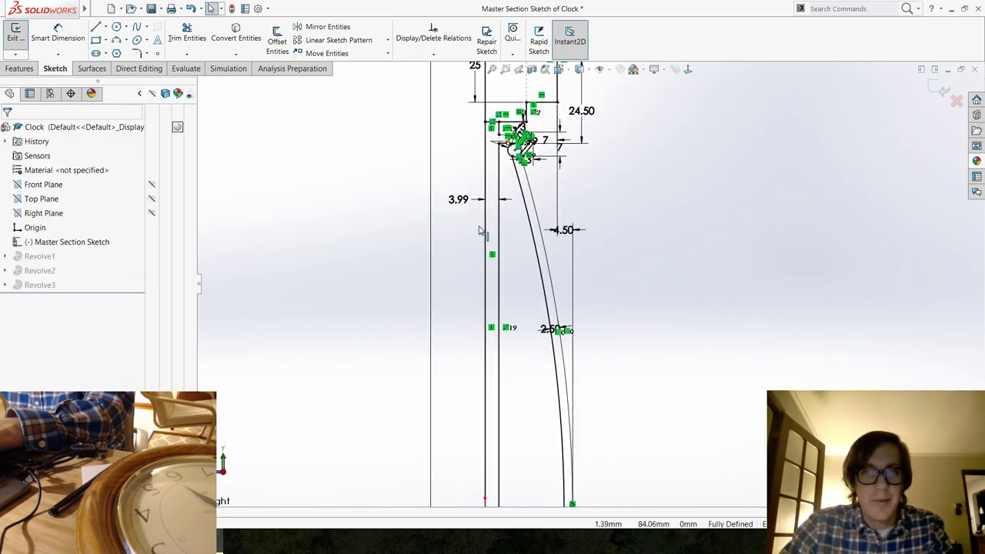
pyautogui.scroll(-3, 542, 161)
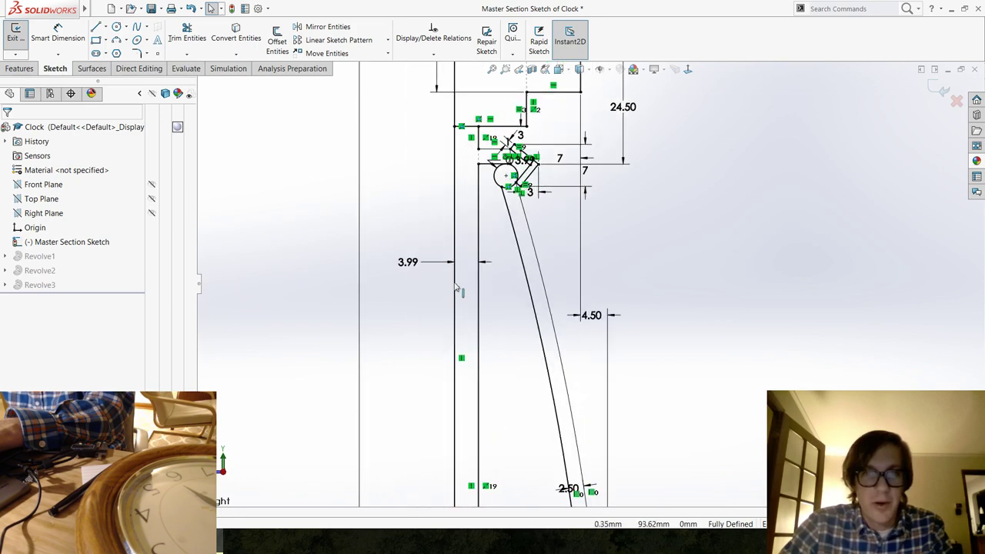
pyautogui.scroll(6, 503, 446)
pyautogui.scroll(-2, 573, 301)
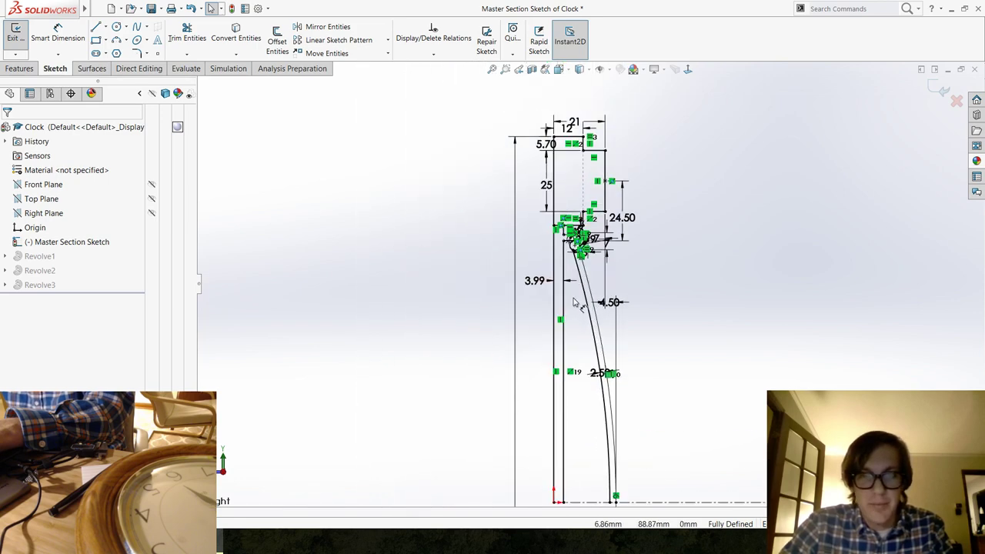
pyautogui.scroll(3, 662, 354)
pyautogui.scroll(-3, 588, 237)
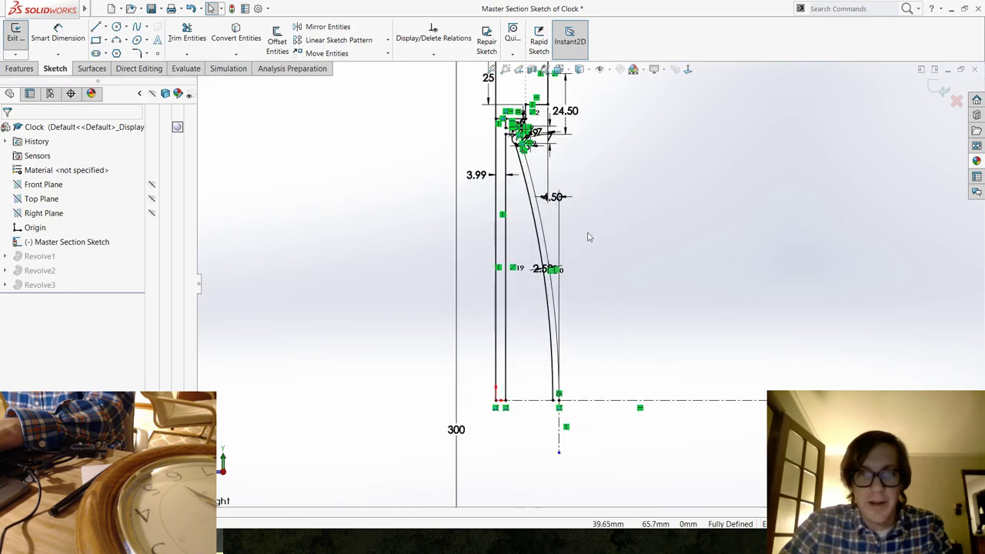
pyautogui.scroll(-6, 523, 193)
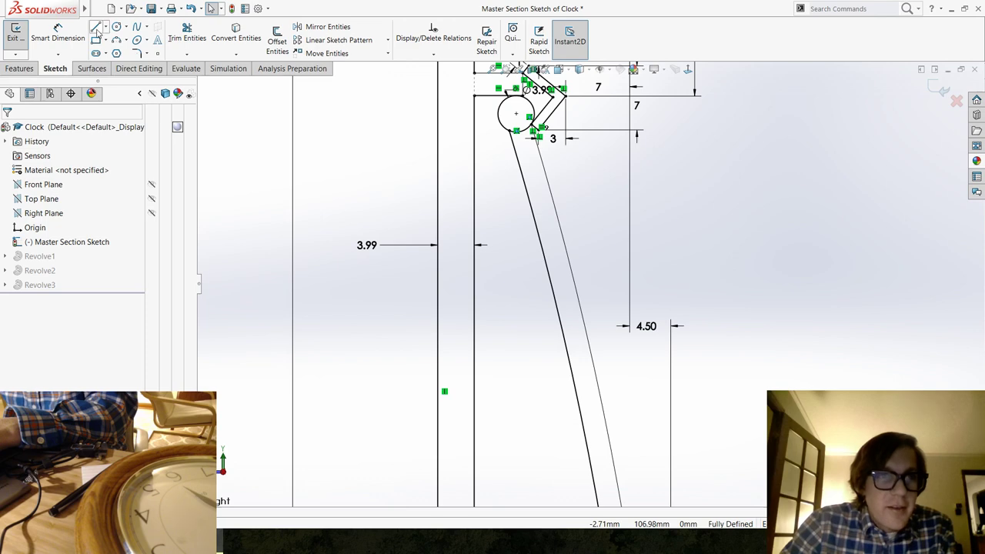
# Sketch a small three-point arc on the inner wall below the circle.
pyautogui.click(99, 28)
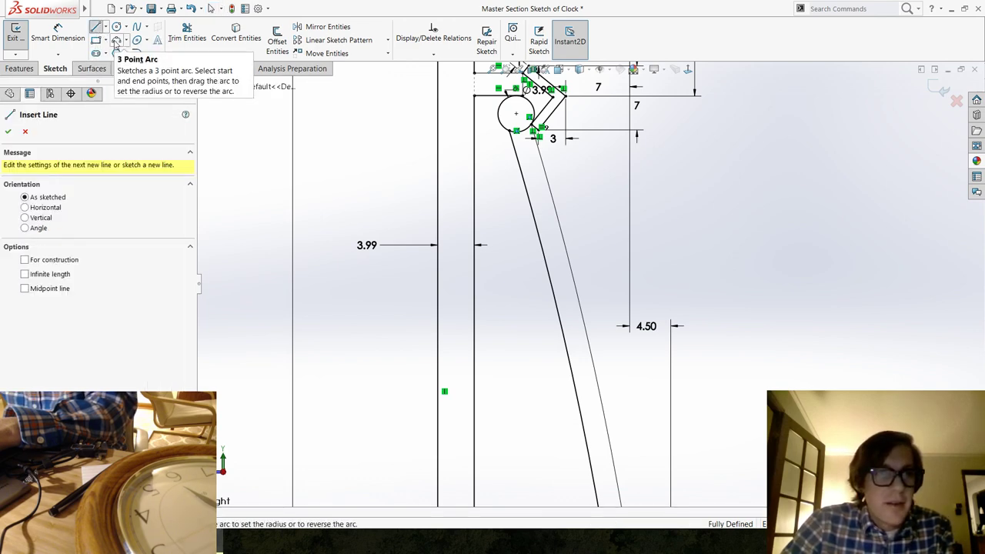
pyautogui.click(116, 41)
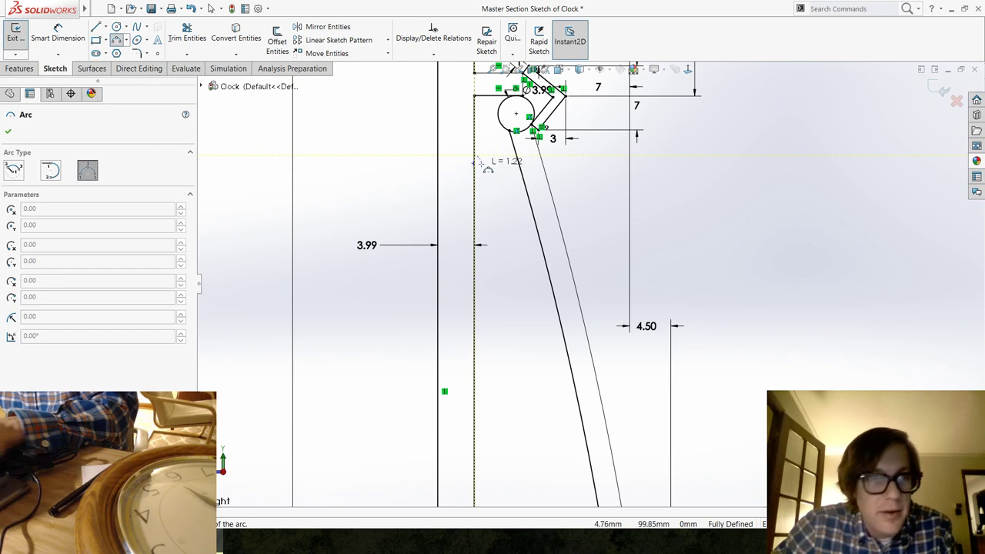
pyautogui.press('Escape')
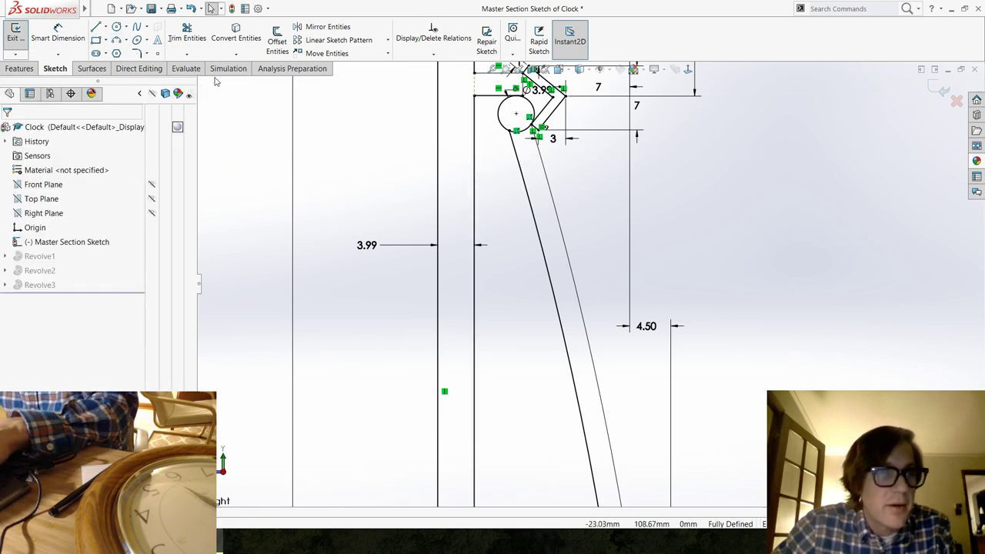
pyautogui.click(117, 40)
pyautogui.click(474, 164)
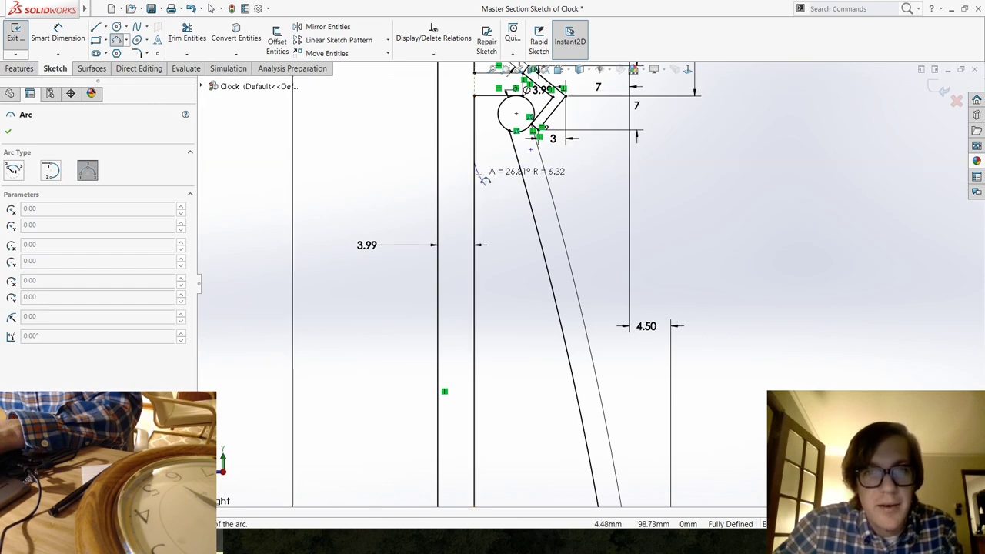
pyautogui.click(486, 181)
pyautogui.press('Escape')
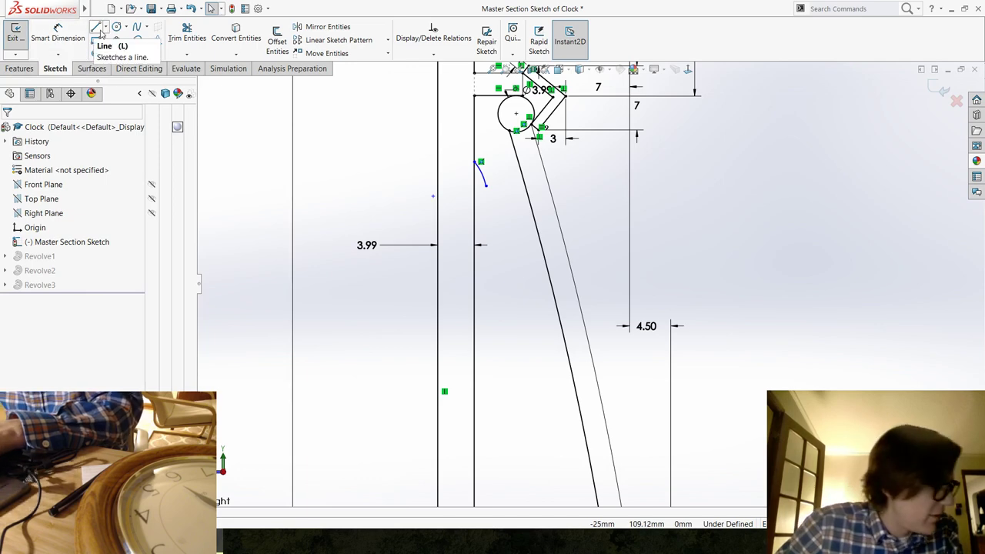
# Draw a line from the arc's lower end down to the base of the profile.
pyautogui.click(97, 28)
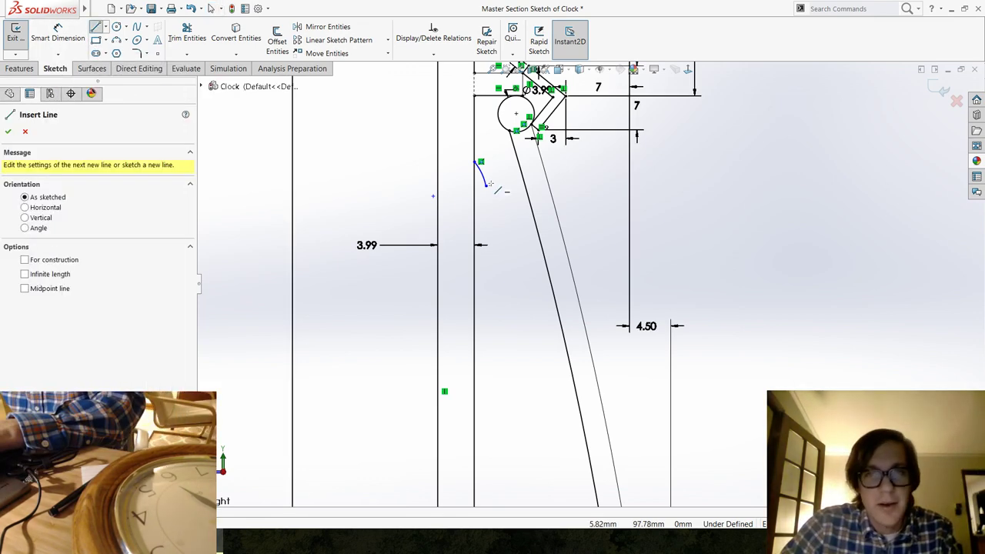
pyautogui.click(486, 185)
pyautogui.scroll(5, 473, 308)
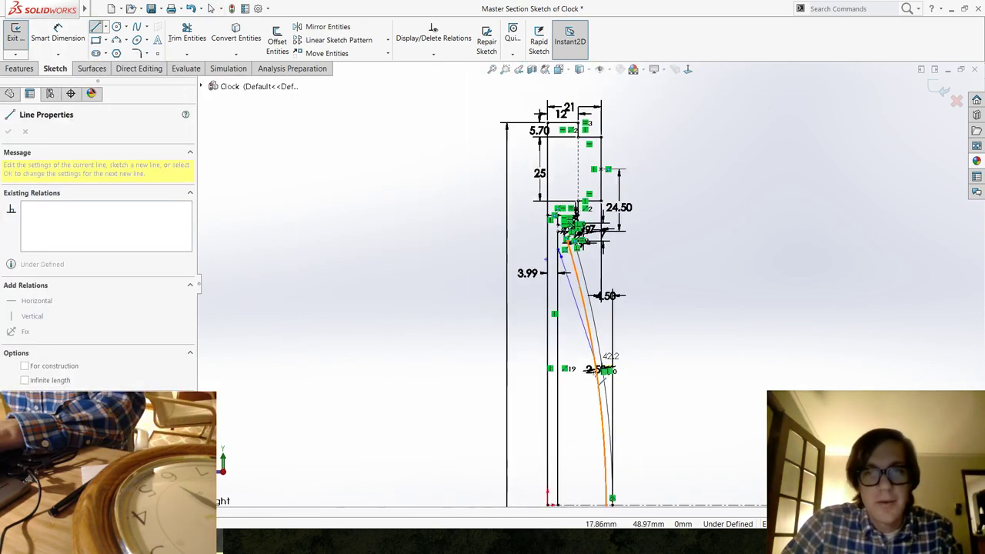
pyautogui.scroll(-5, 592, 438)
pyautogui.scroll(-2, 573, 435)
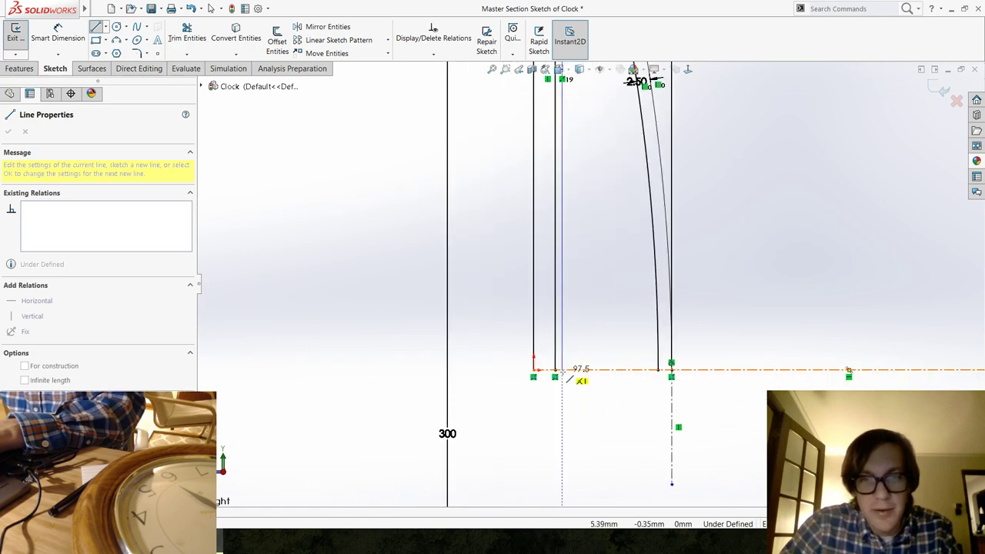
pyautogui.click(570, 377)
pyautogui.press('Escape')
pyautogui.scroll(3, 605, 341)
pyautogui.scroll(-5, 585, 179)
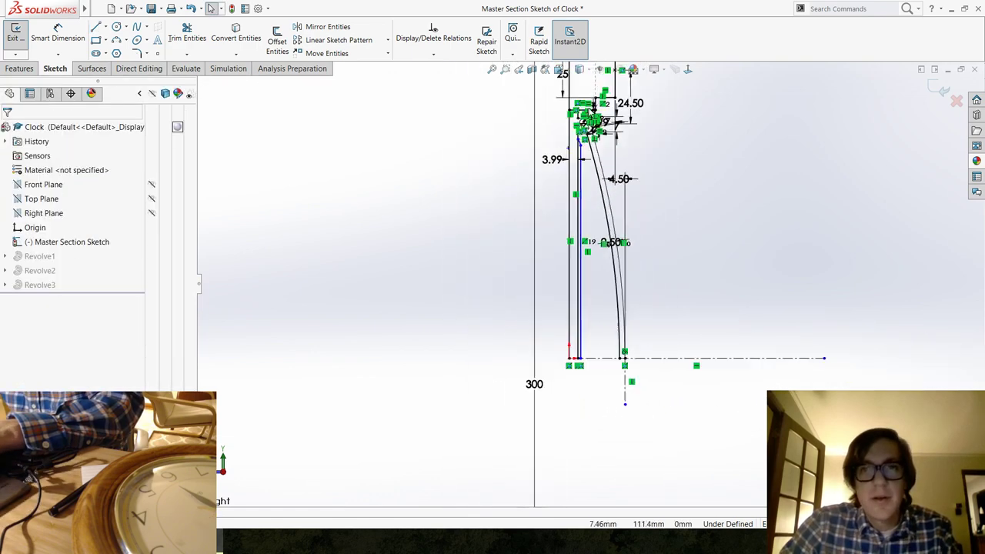
pyautogui.scroll(-5, 585, 184)
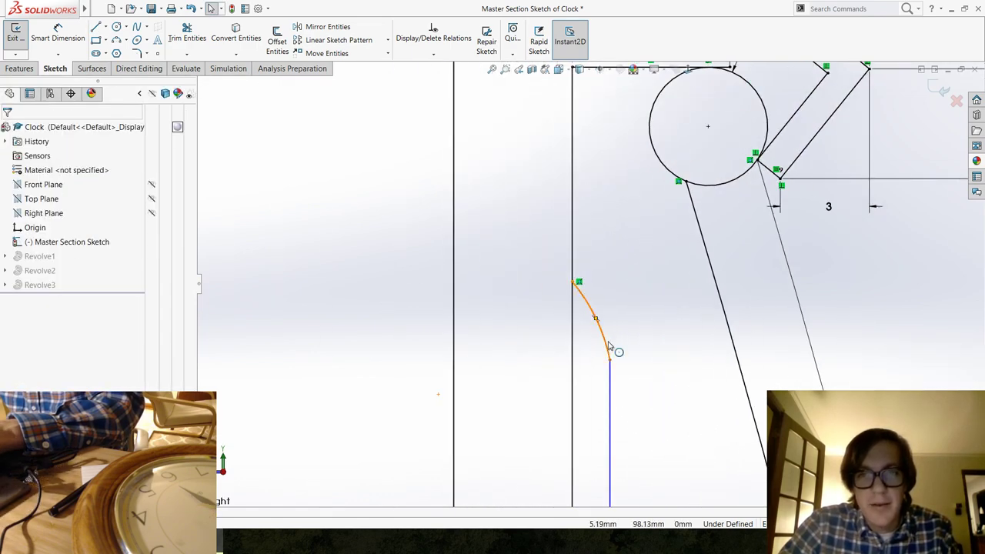
# Make the new line tangent to the arc.
pyautogui.click(608, 346)
pyautogui.keyDown('ctrl'); pyautogui.click(610, 380); pyautogui.keyUp('ctrl')
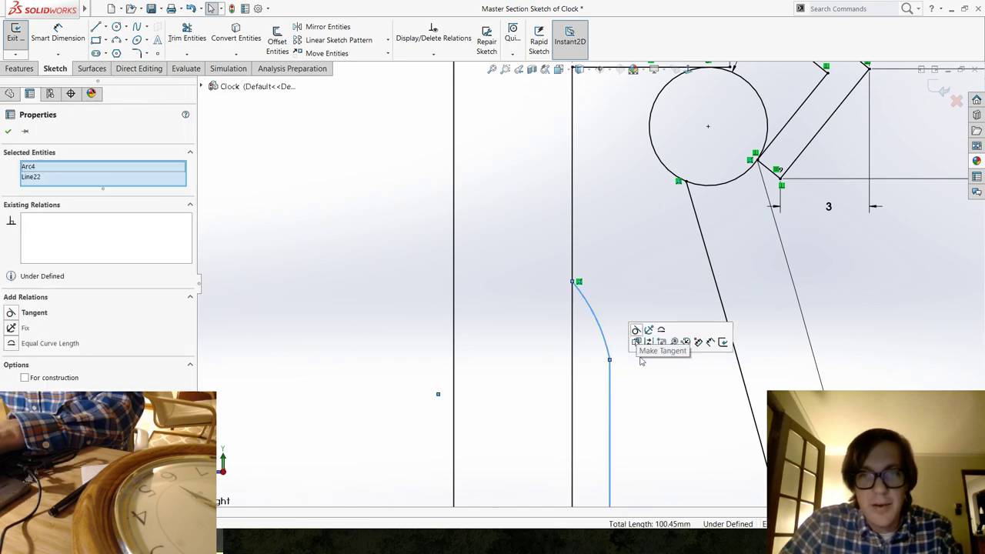
pyautogui.click(637, 343)
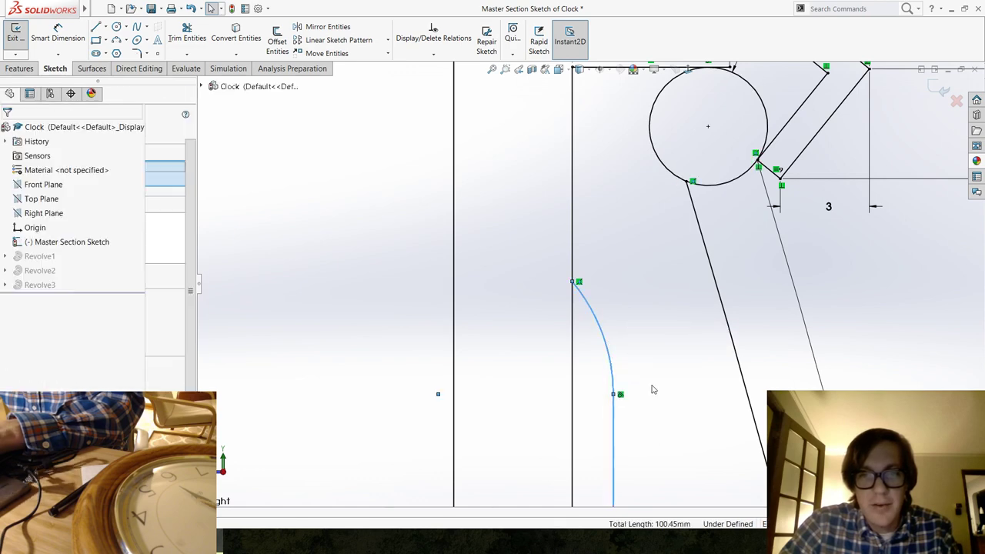
# Dimension the arc's upper endpoint at 4 mm.
pyautogui.click(782, 185)
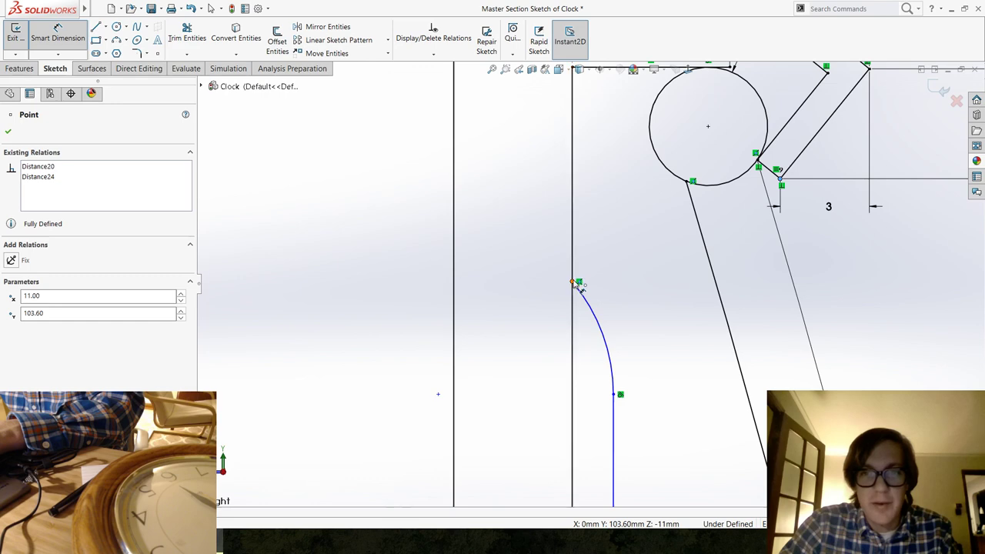
pyautogui.click(845, 245)
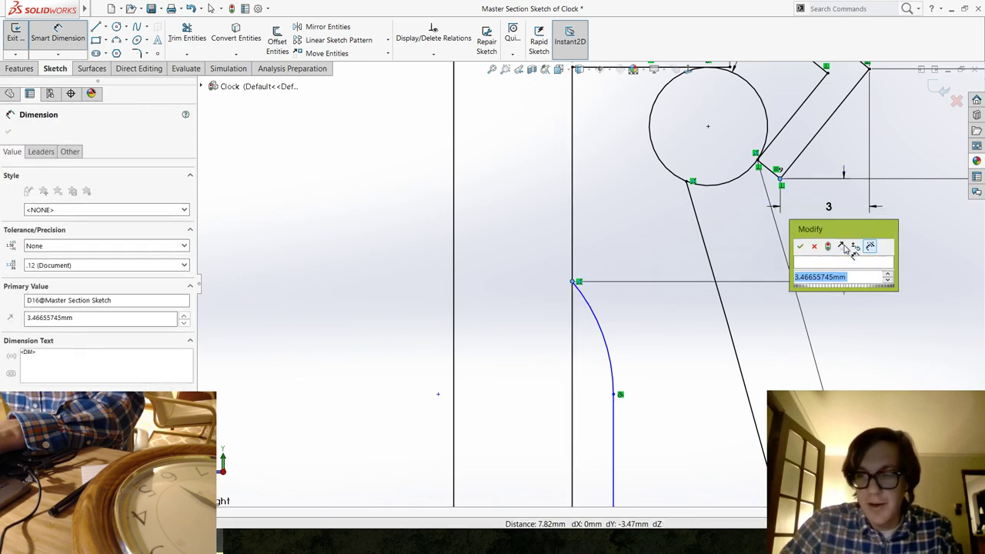
pyautogui.write('4')
pyautogui.press('Return')
pyautogui.press('z')
pyautogui.scroll(5, 745, 383)
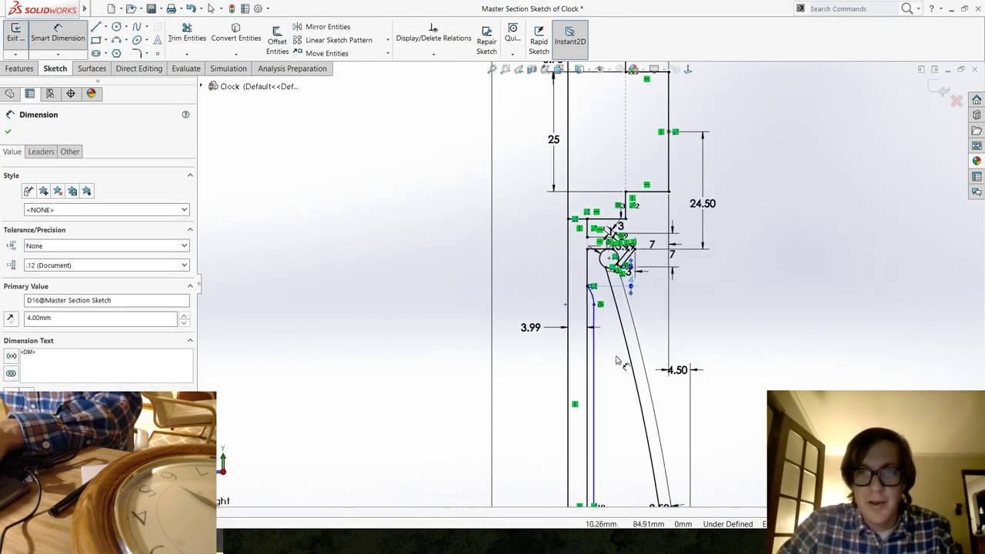
pyautogui.scroll(-6, 574, 269)
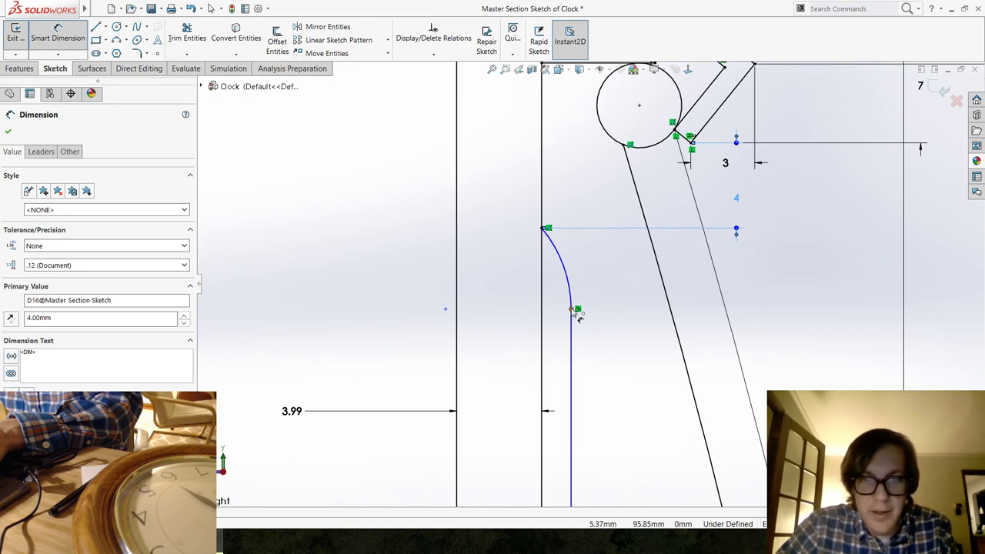
# Attach the arc's top end to the vertical line and set the fillet height to 4 mm.
pyautogui.click(573, 310)
pyautogui.moveTo(545, 232); pyautogui.dragTo(542, 226)
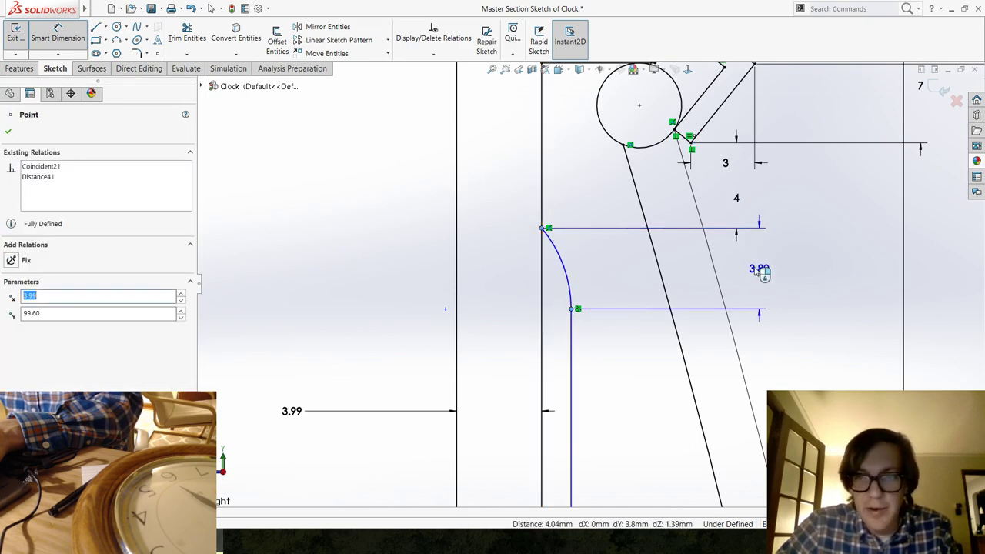
pyautogui.click(746, 267)
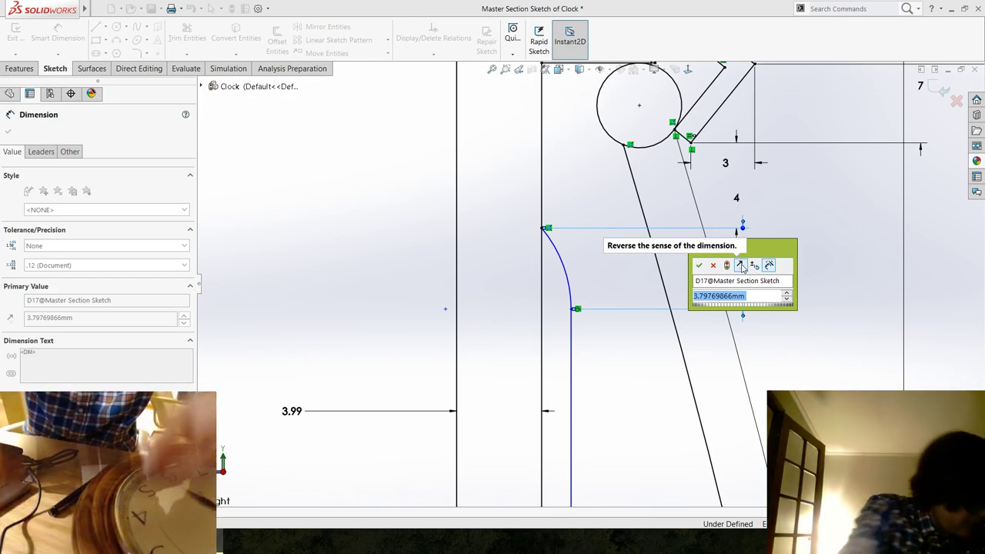
pyautogui.write('4')
pyautogui.press('Return')
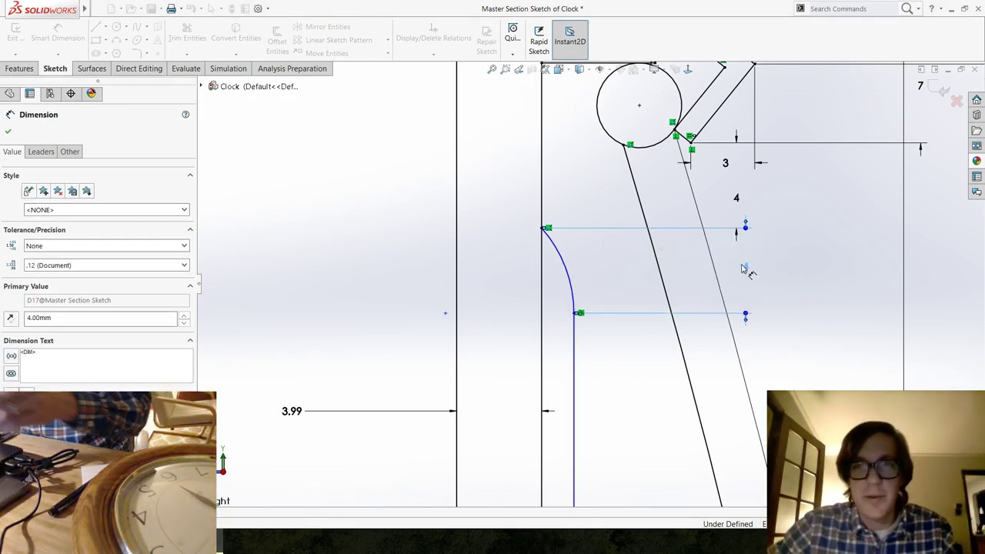
pyautogui.press('Escape')
pyautogui.press('Escape')
pyautogui.scroll(5, 608, 350)
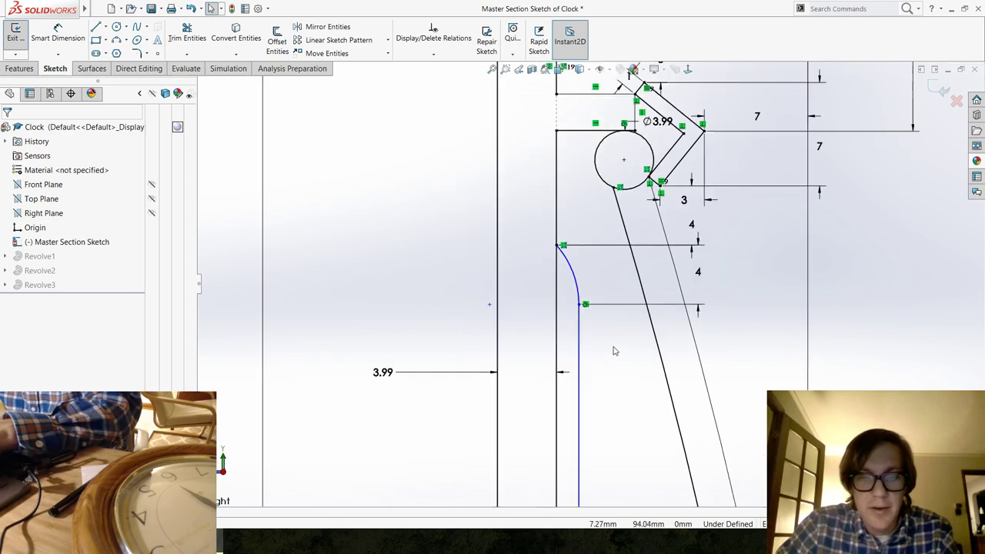
pyautogui.scroll(-6, 639, 326)
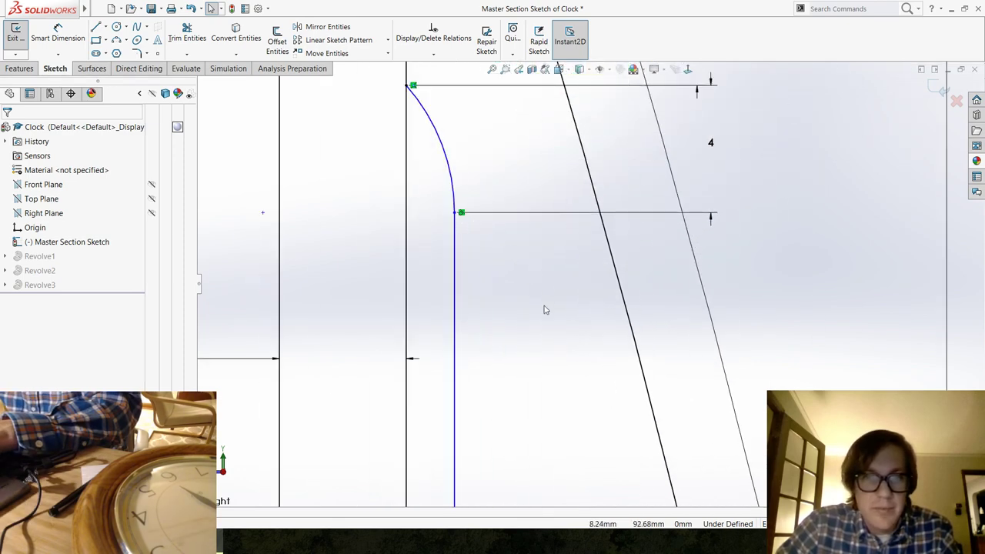
pyautogui.scroll(10, 611, 405)
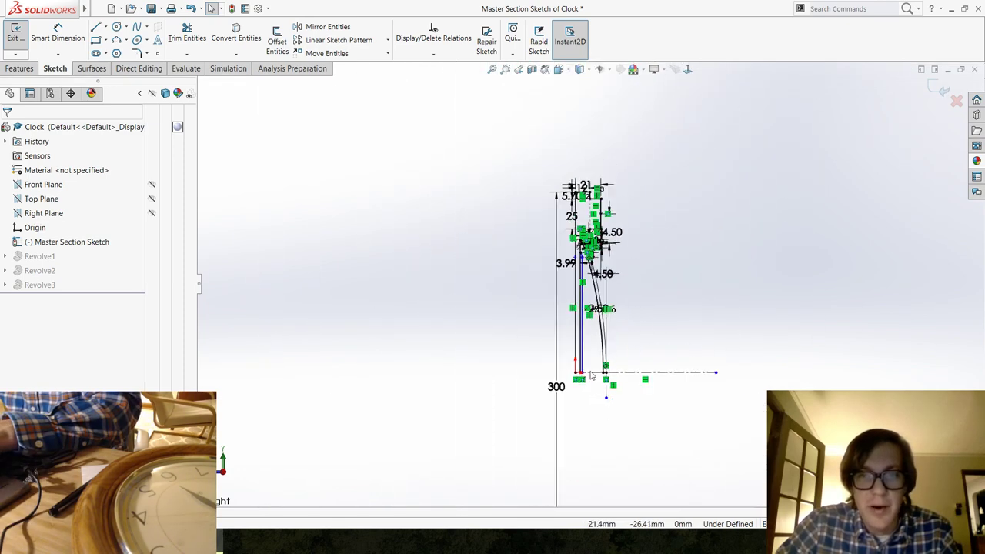
pyautogui.scroll(-6, 592, 375)
pyautogui.scroll(6, 572, 297)
pyautogui.scroll(-7, 588, 292)
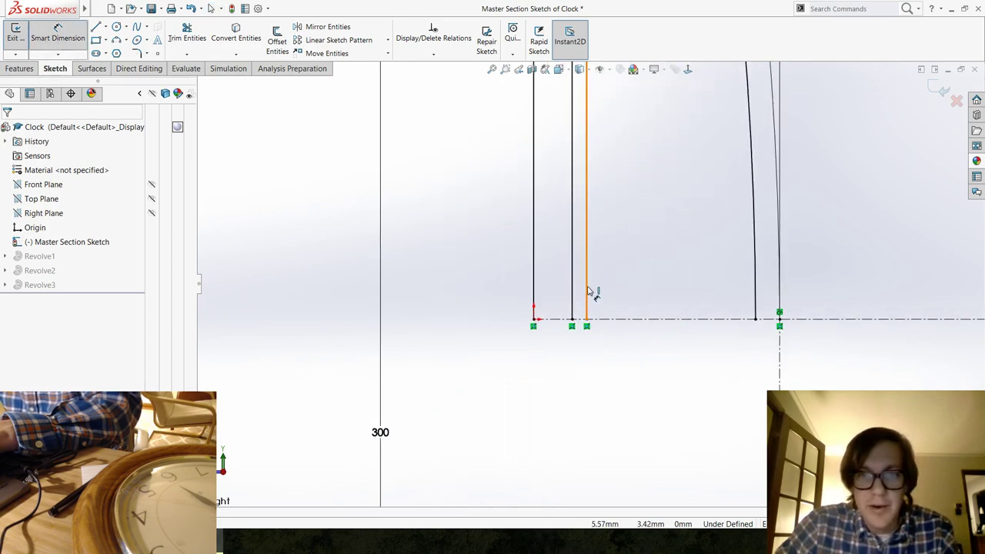
# Change the 1.52 mm gap dimension beside the axis to 0.99 mm.
pyautogui.click(587, 291)
pyautogui.doubleClick(611, 281)
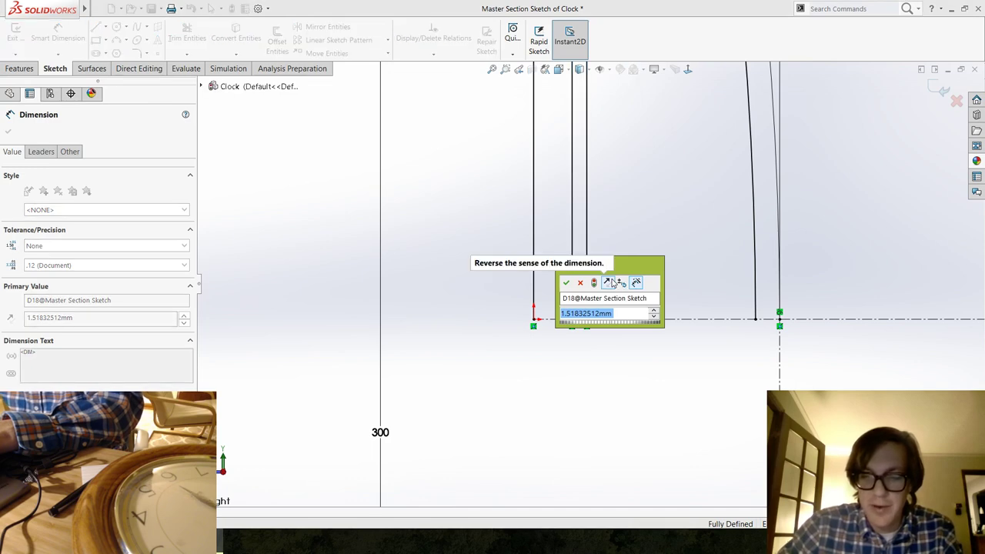
pyautogui.press('BackSpace')
pyautogui.write('.99')
pyautogui.press('Return')
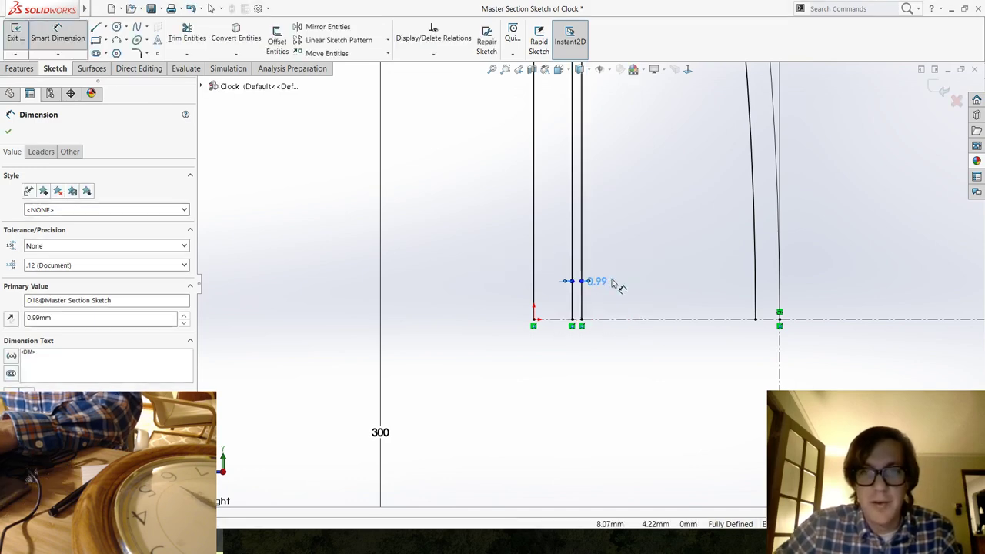
pyautogui.press('Escape')
pyautogui.scroll(5, 611, 281)
pyautogui.scroll(-5, 614, 171)
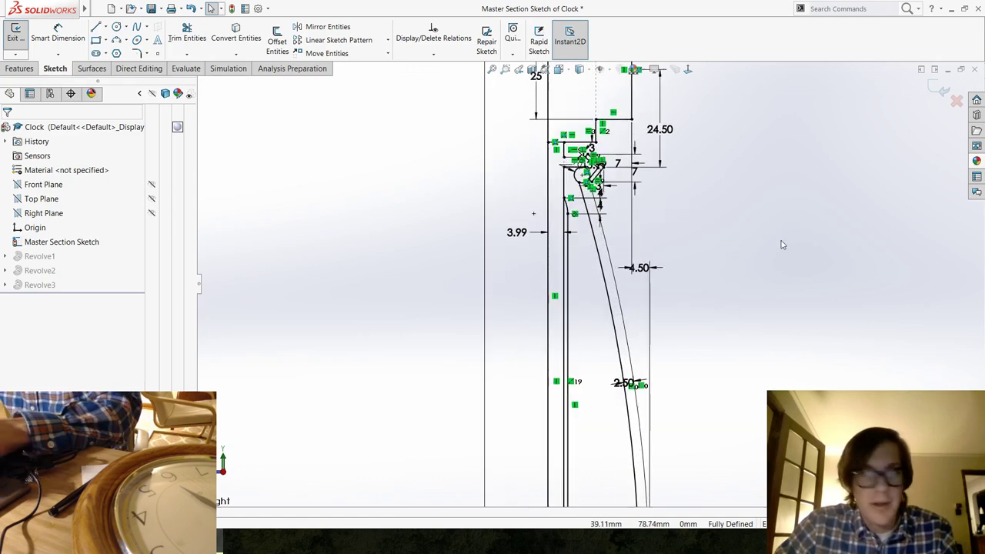
# Exit the section sketch and convert eight section lines into a new Right Plane sketch.
pyautogui.hotkey('ctrl', 'b')
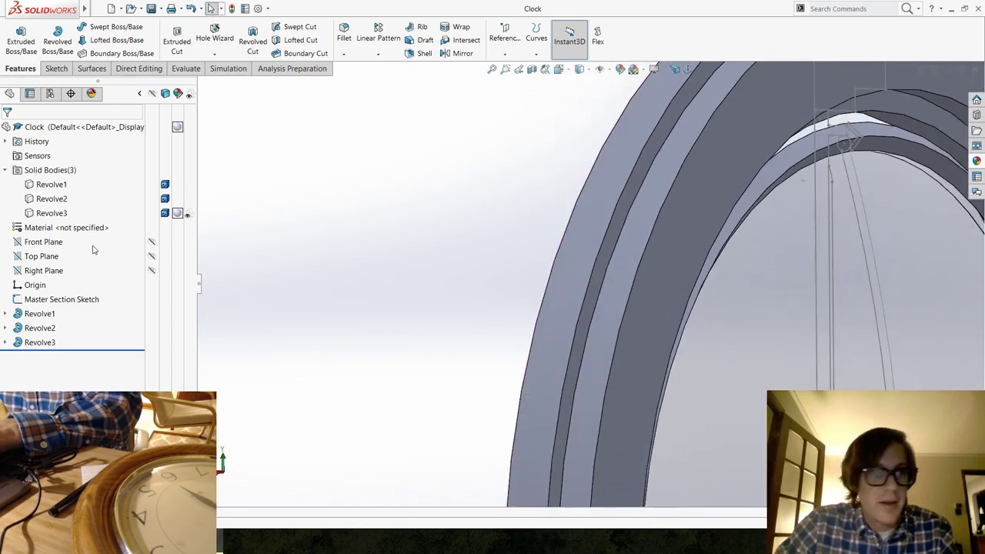
pyautogui.click(43, 256)
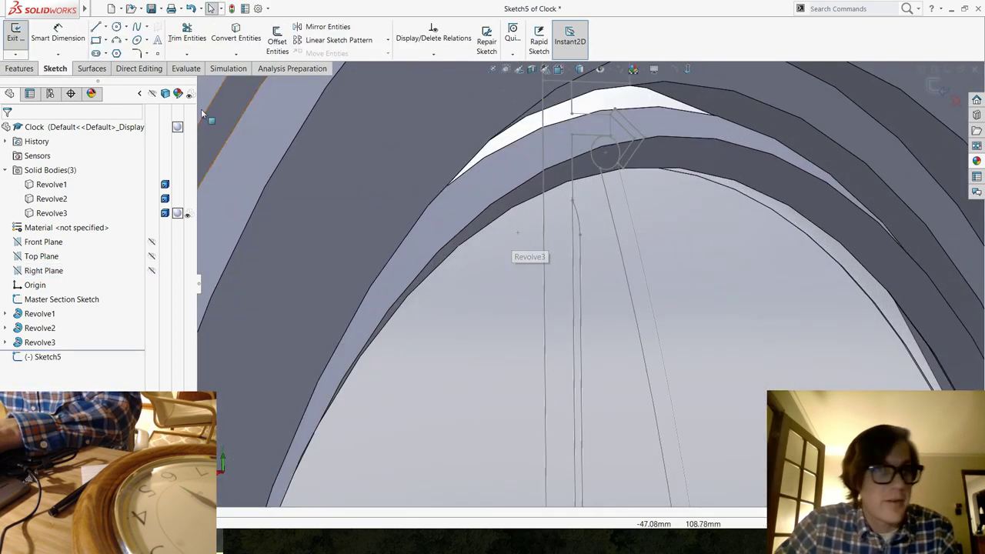
pyautogui.click(236, 35)
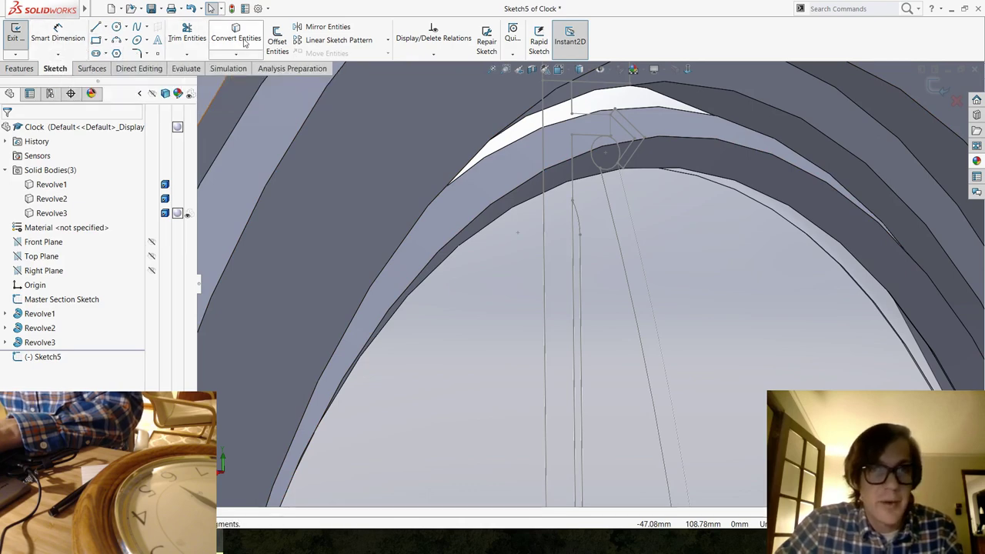
pyautogui.click(593, 113)
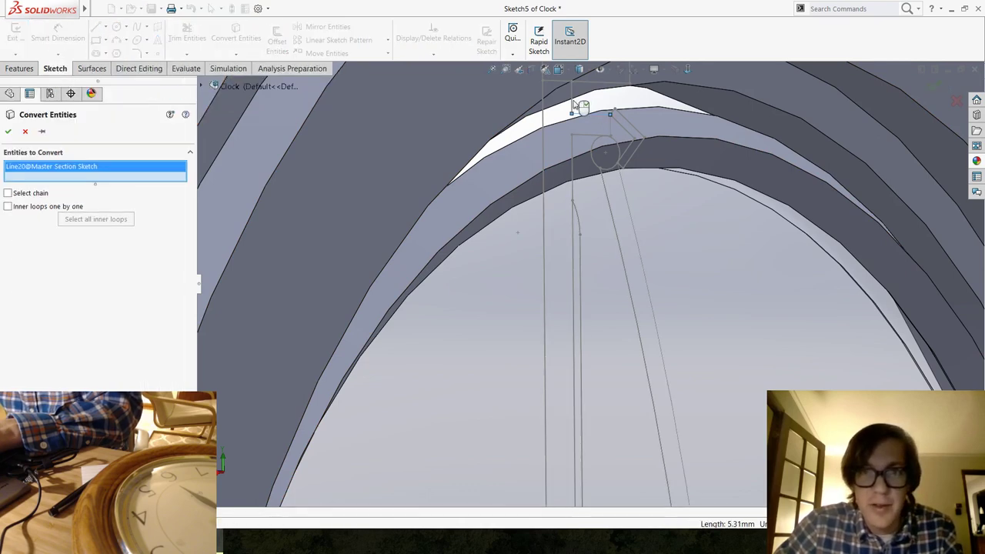
pyautogui.click(572, 96)
pyautogui.click(561, 82)
pyautogui.click(571, 151)
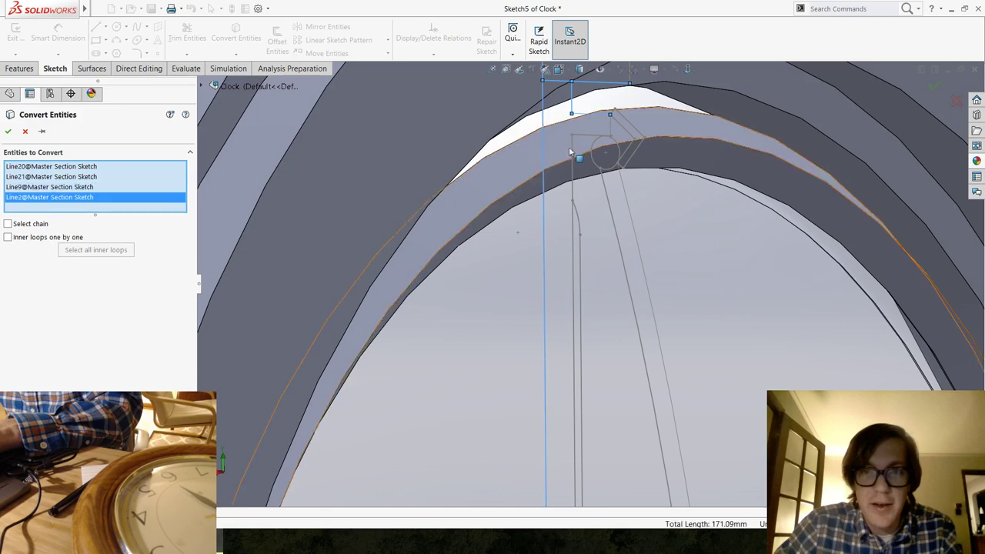
pyautogui.click(597, 135)
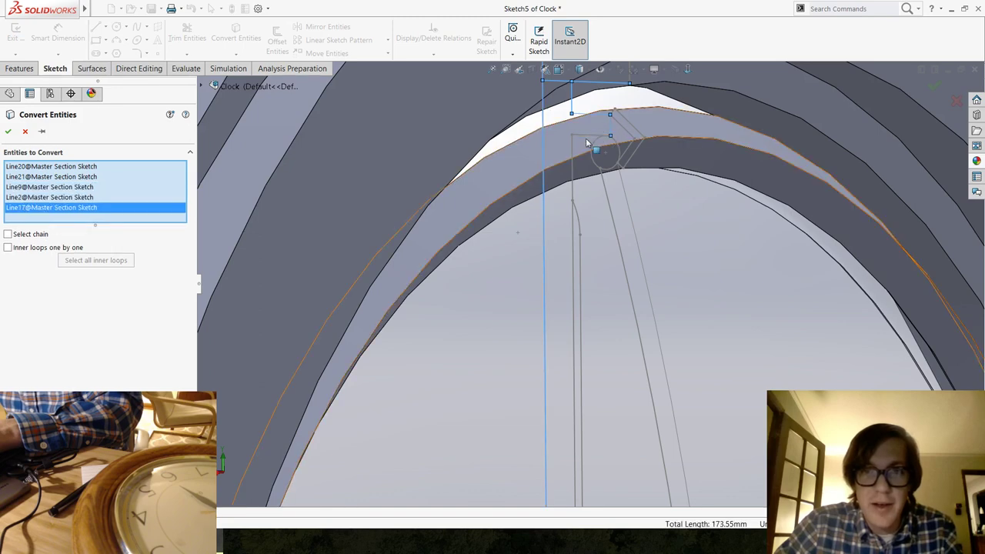
pyautogui.click(583, 152)
pyautogui.click(582, 154)
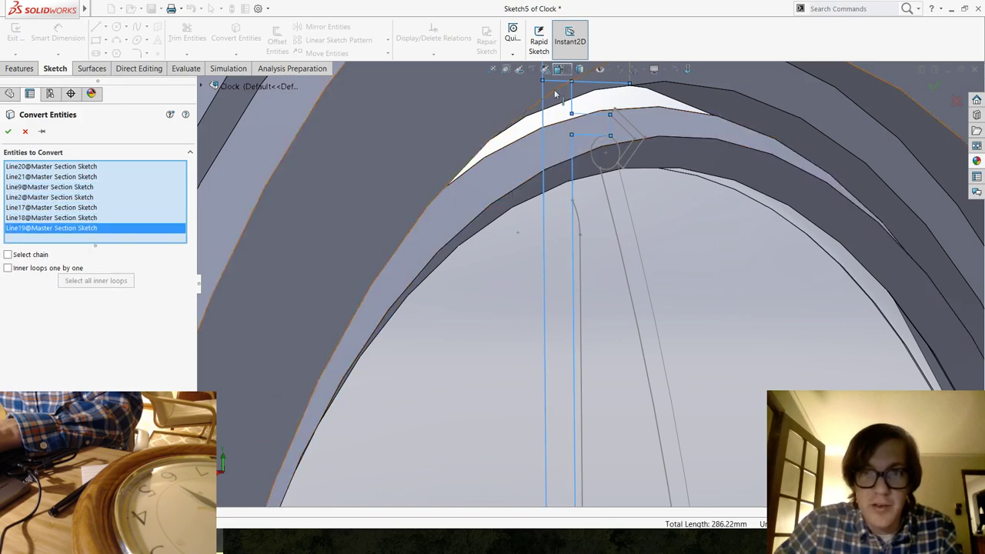
pyautogui.scroll(4, 627, 369)
pyautogui.scroll(-10, 600, 346)
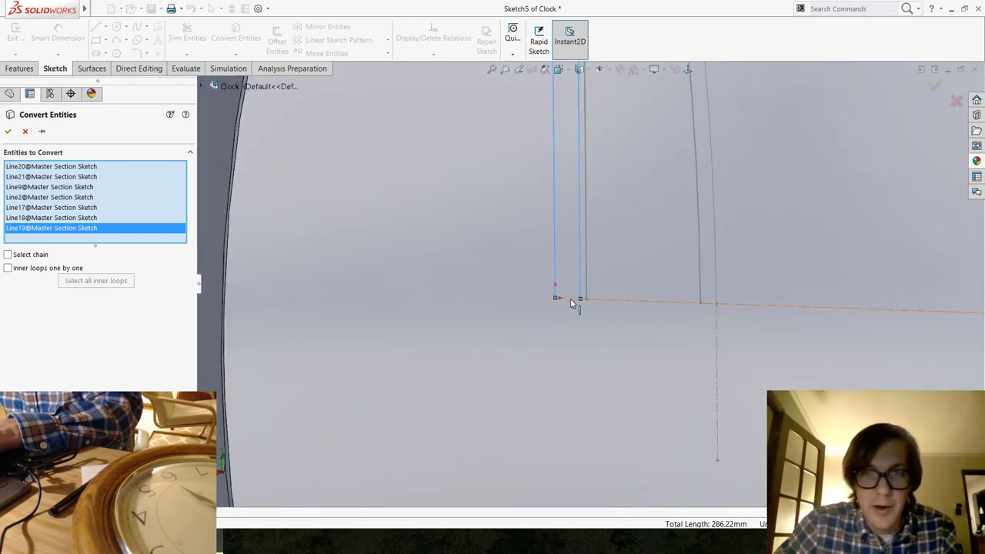
pyautogui.click(572, 301)
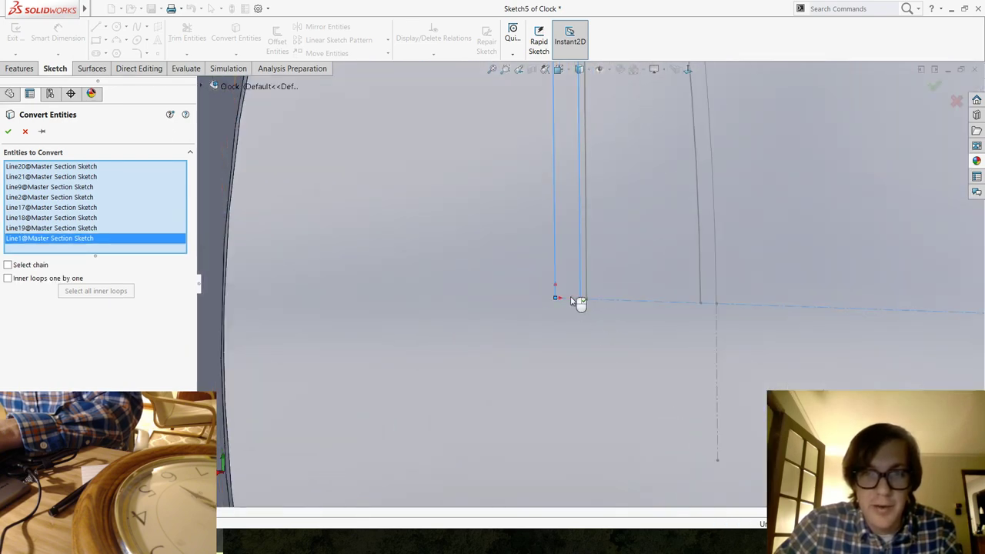
pyautogui.press('Return')
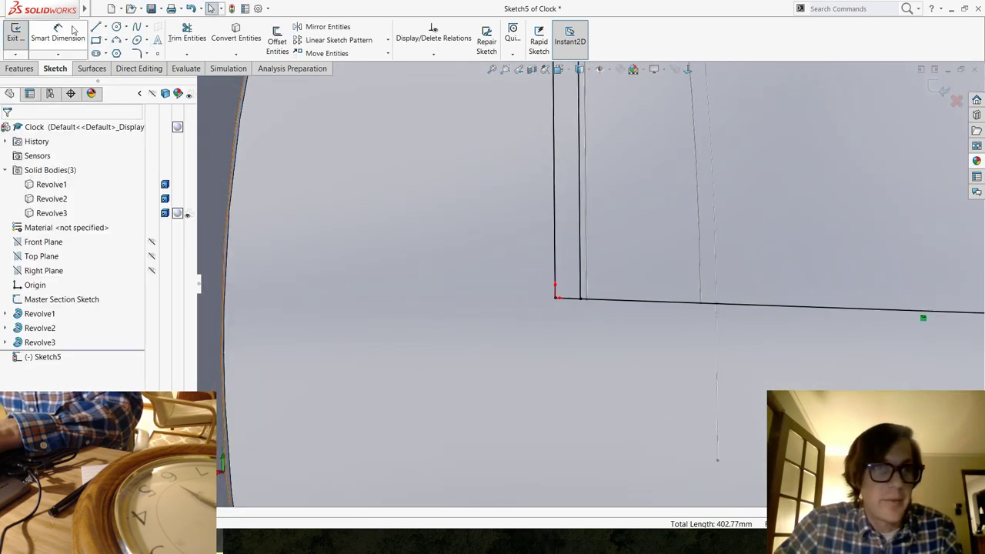
# Trim the copied lines in Sketch5 into a slim stepped profile.
pyautogui.click(187, 38)
pyautogui.scroll(5, 625, 365)
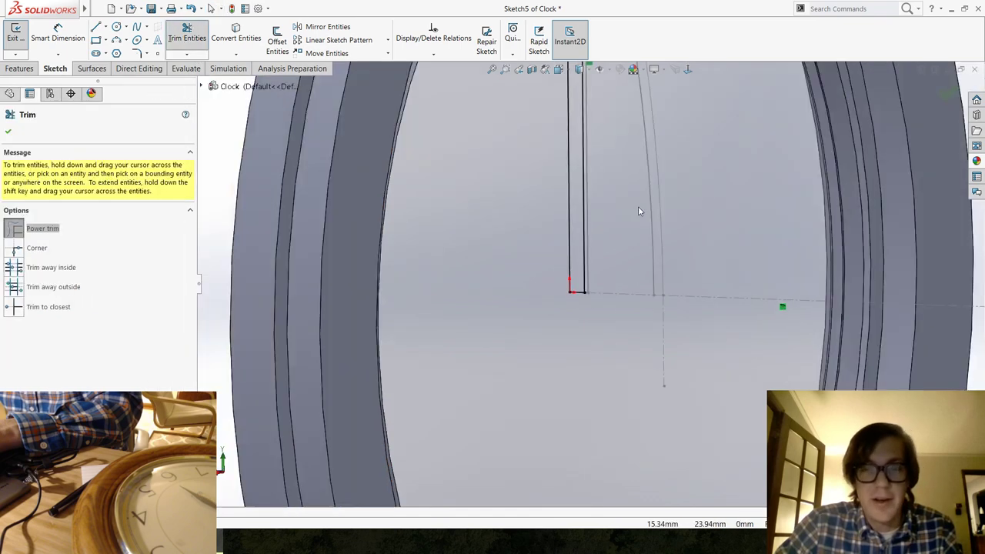
pyautogui.scroll(-6, 585, 185)
pyautogui.scroll(-3, 573, 217)
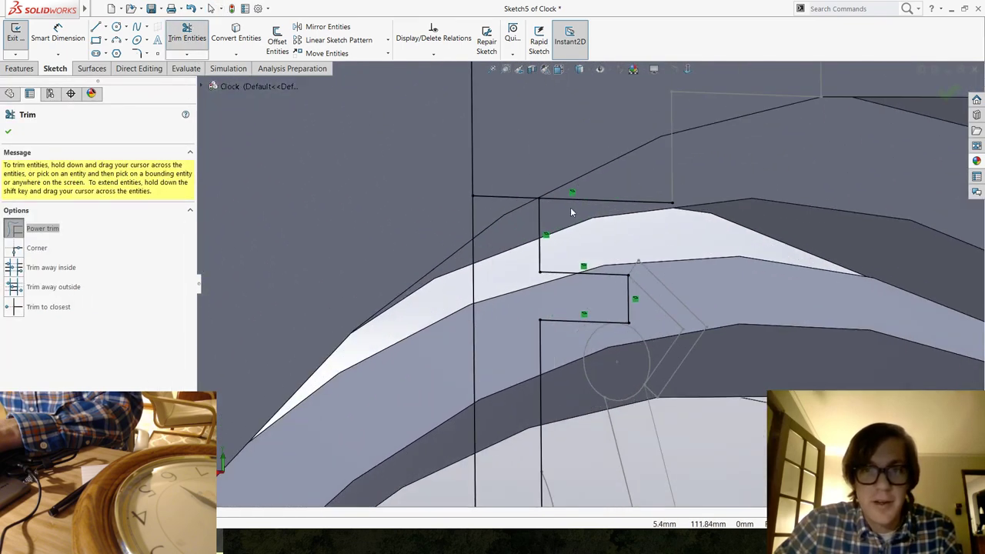
pyautogui.scroll(6, 668, 221)
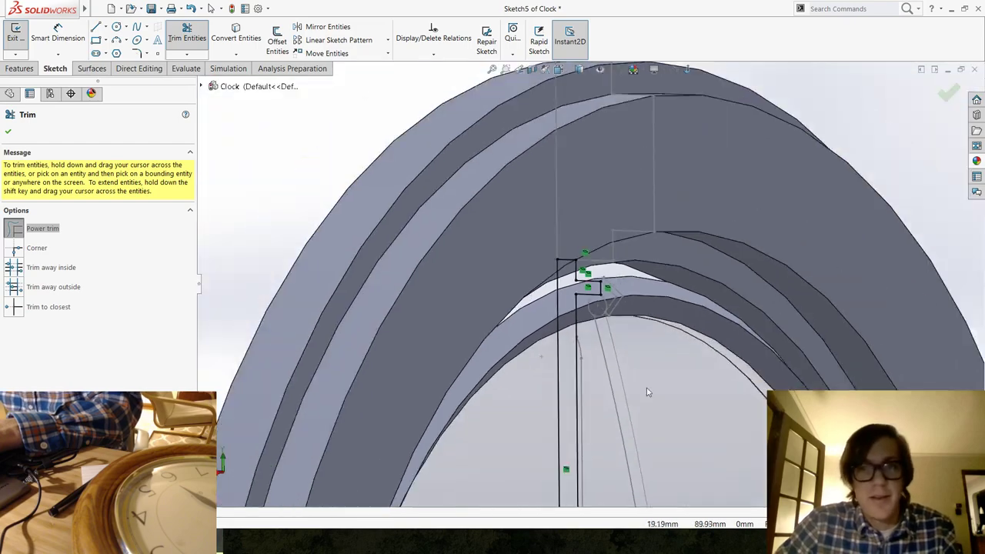
pyautogui.press('Escape')
pyautogui.scroll(-5, 577, 200)
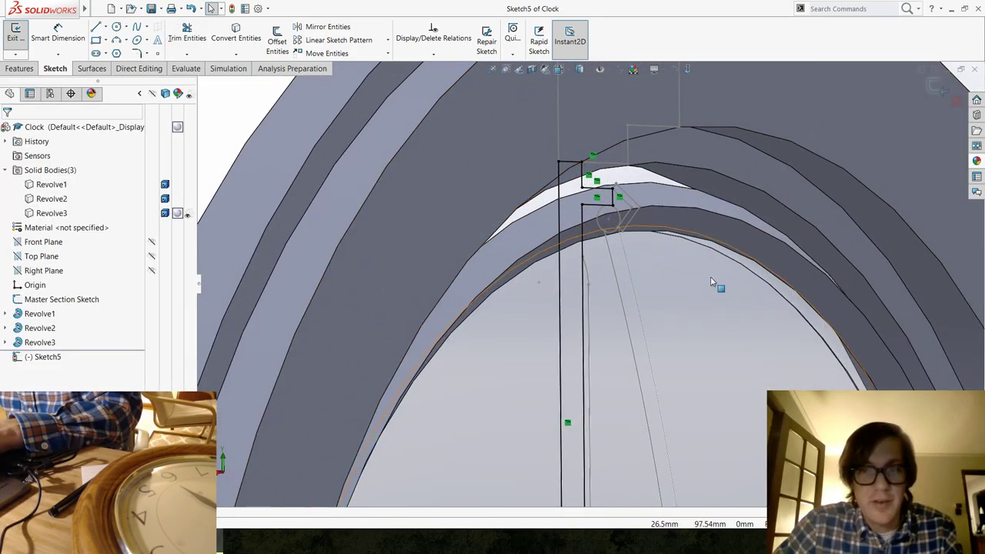
pyautogui.scroll(5, 682, 407)
pyautogui.scroll(-2, 647, 414)
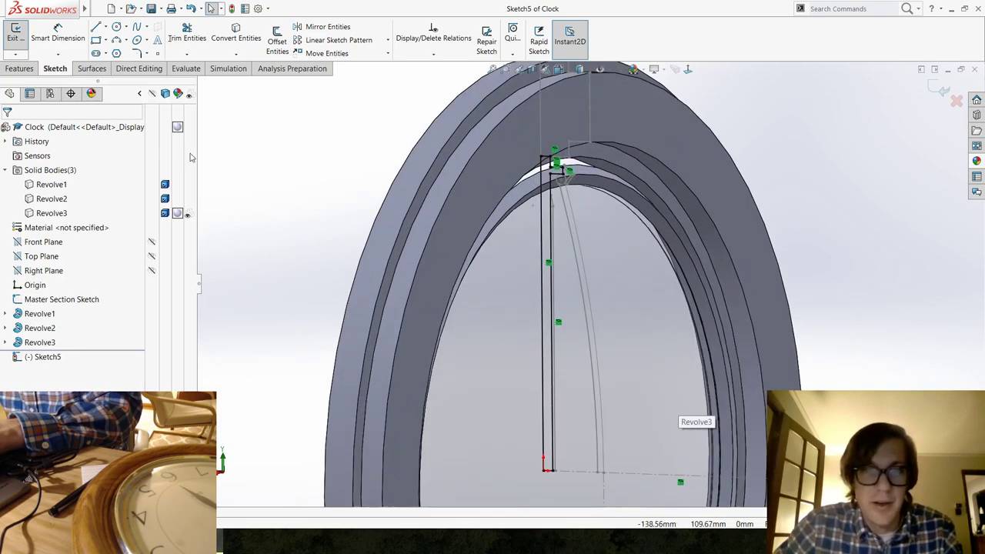
# Revolve Sketch5 a full 360° about Line9 as the separate body Revolve4.
pyautogui.click(20, 68)
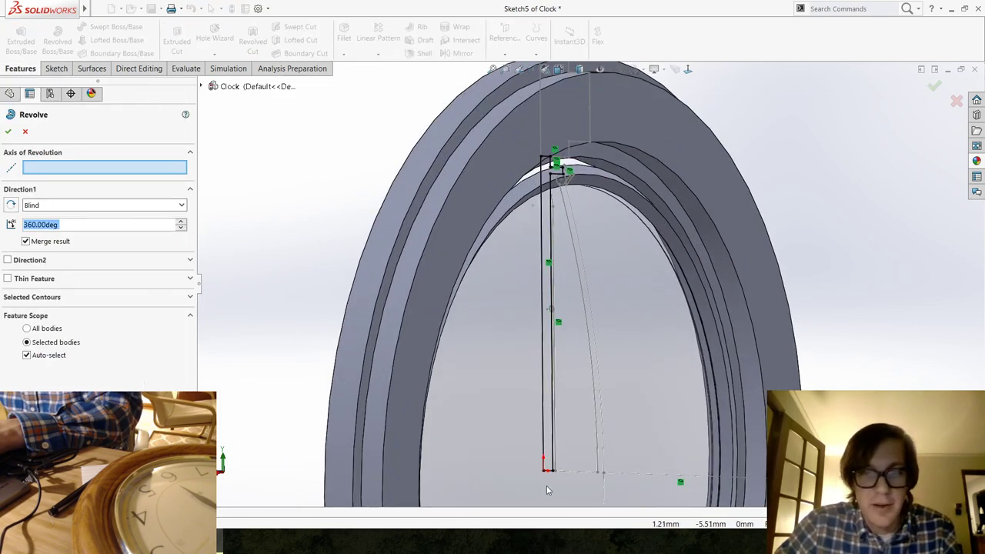
pyautogui.scroll(-3, 546, 481)
pyautogui.scroll(-2, 548, 450)
pyautogui.click(568, 417)
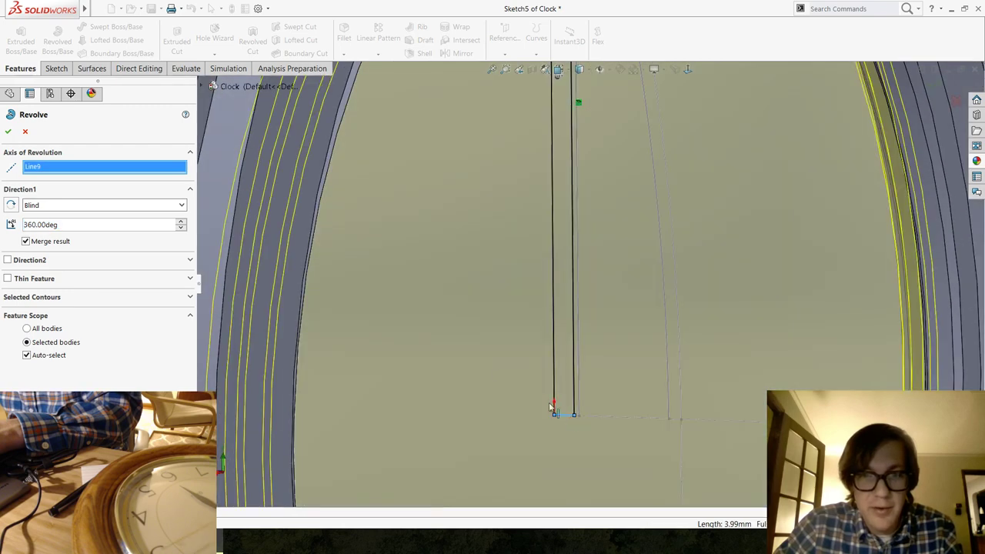
pyautogui.scroll(5, 615, 323)
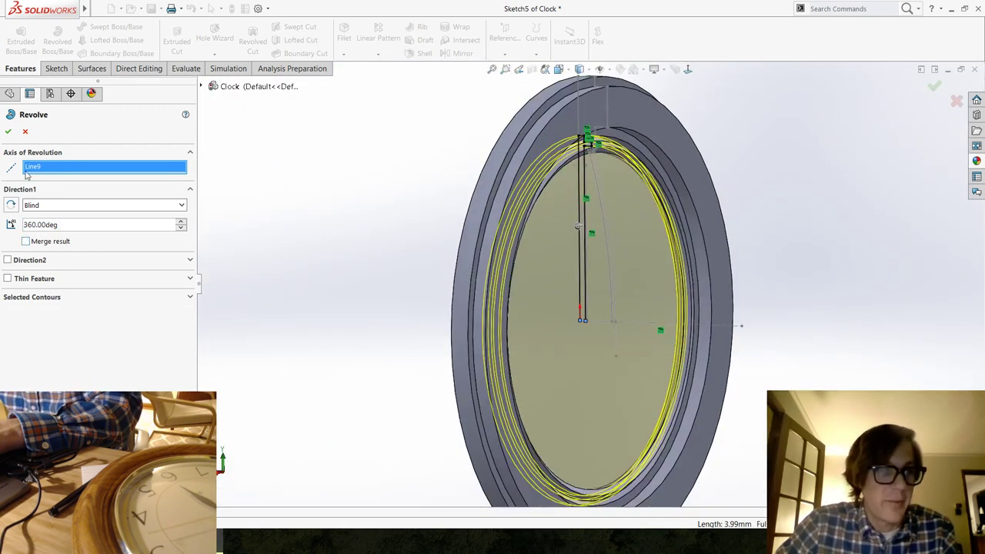
pyautogui.press('Return')
pyautogui.moveTo(390, 221); pyautogui.dragTo(577, 254, button='middle')
pyautogui.scroll(-5, 583, 251)
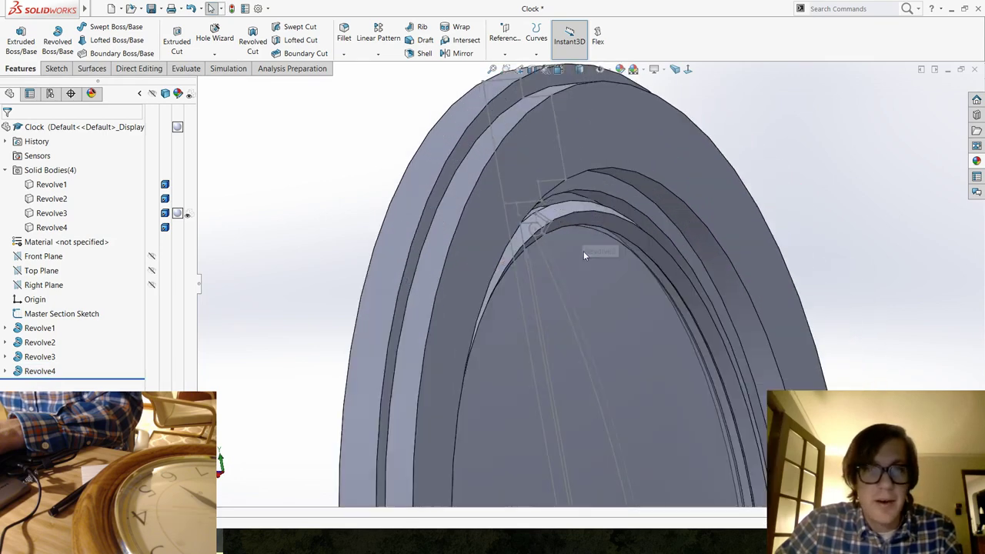
# Start Sketch6 on the Right Plane and convert Arc4, Line22 and Line19 from the master sketch.
pyautogui.click(69, 271)
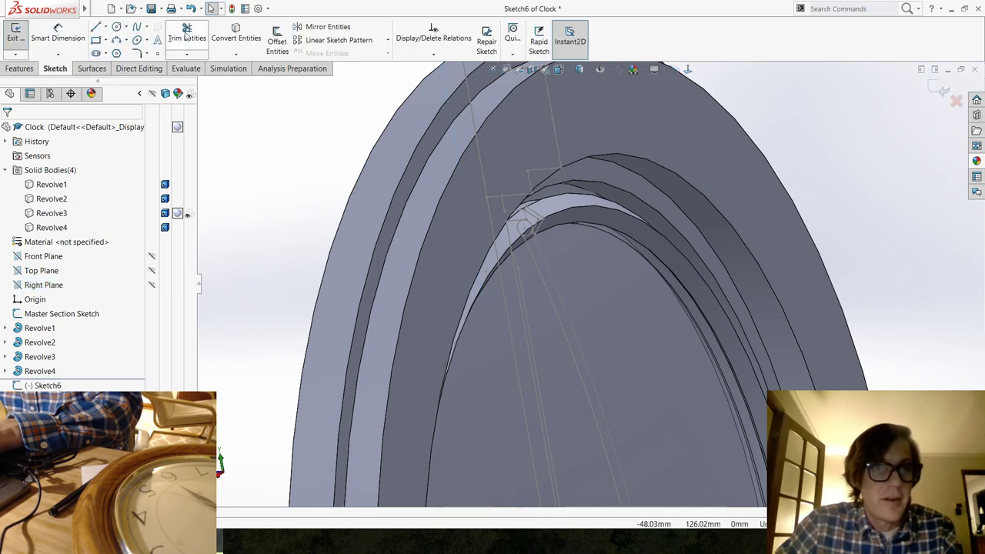
pyautogui.click(236, 35)
pyautogui.scroll(-4, 531, 293)
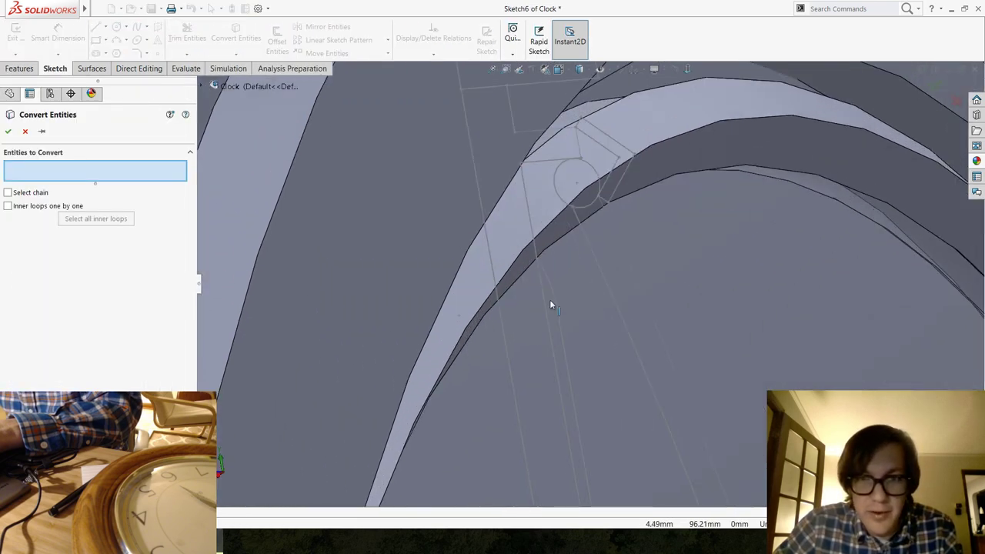
pyautogui.click(553, 288)
pyautogui.click(559, 336)
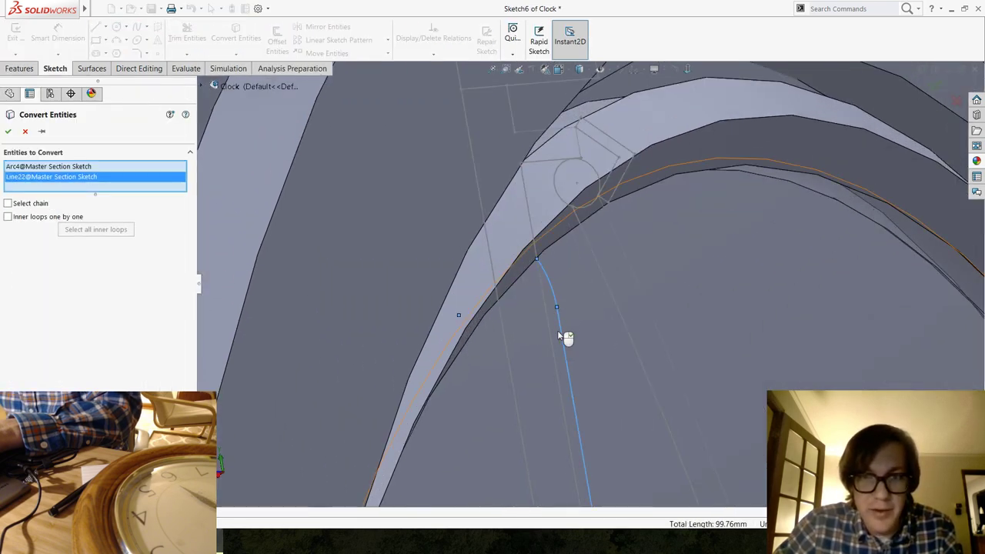
pyautogui.click(551, 341)
pyautogui.scroll(8, 640, 369)
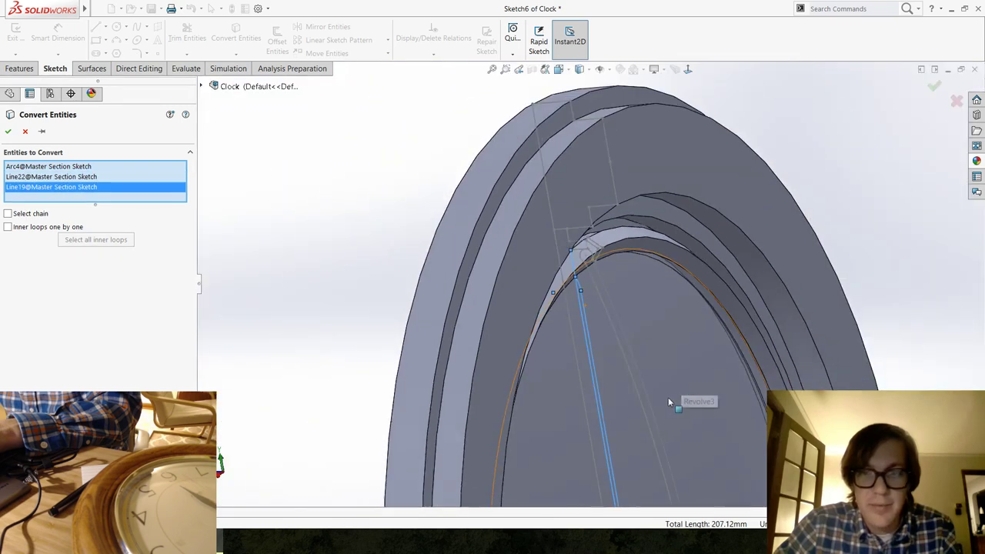
pyautogui.scroll(-6, 585, 308)
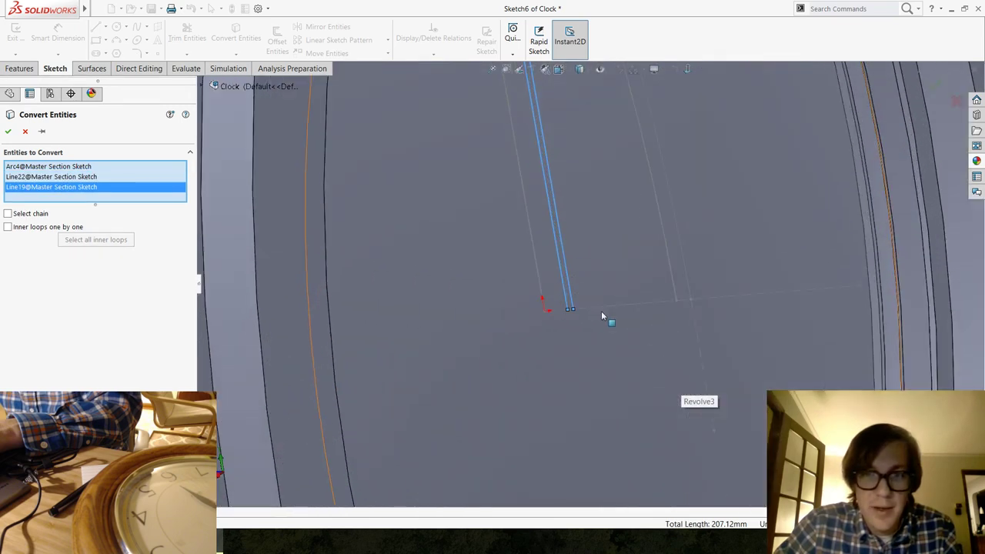
pyautogui.press('Return')
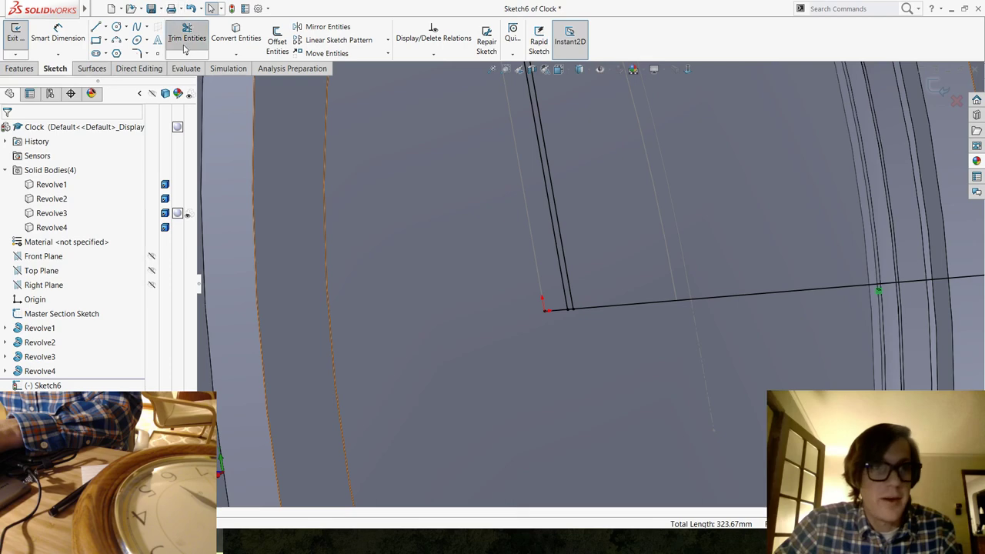
# Trim the converted geometry in Sketch6 into a slim profile.
pyautogui.click(186, 39)
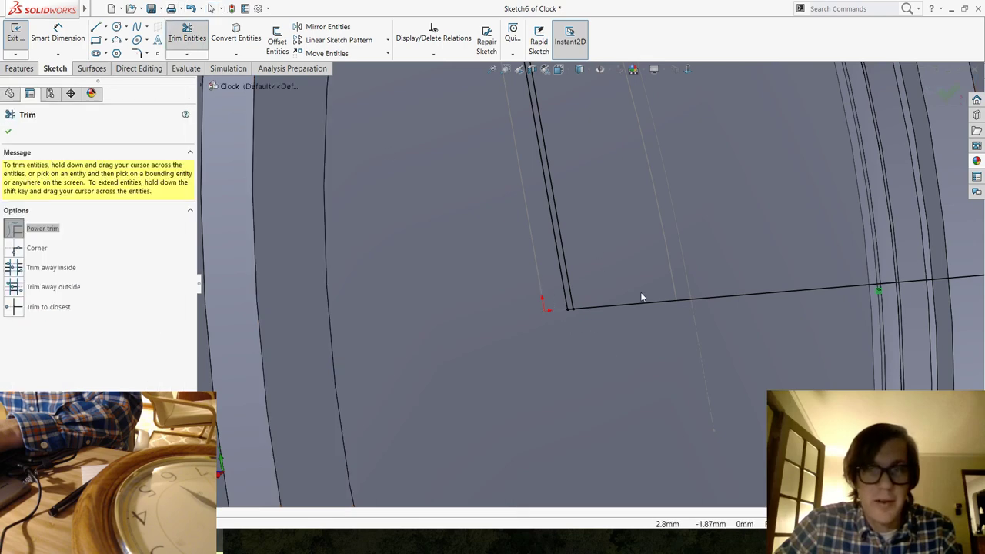
pyautogui.scroll(5, 589, 211)
pyautogui.scroll(-8, 590, 200)
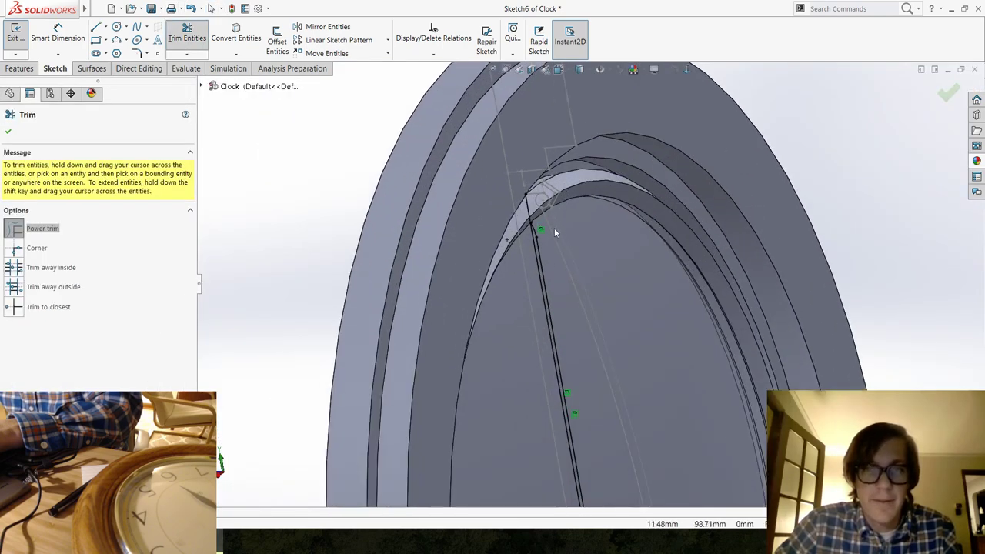
pyautogui.press('Escape')
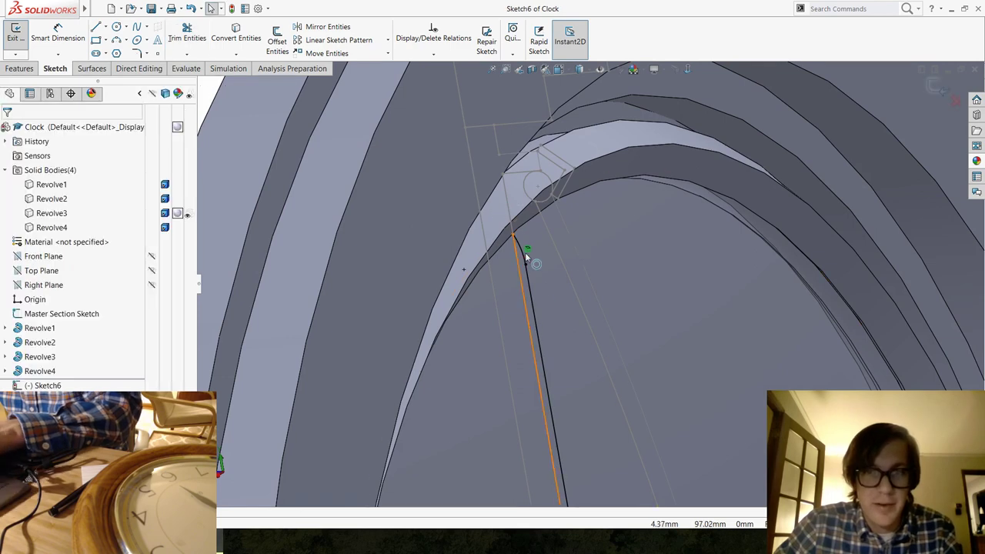
pyautogui.scroll(4, 628, 428)
pyautogui.scroll(-6, 594, 374)
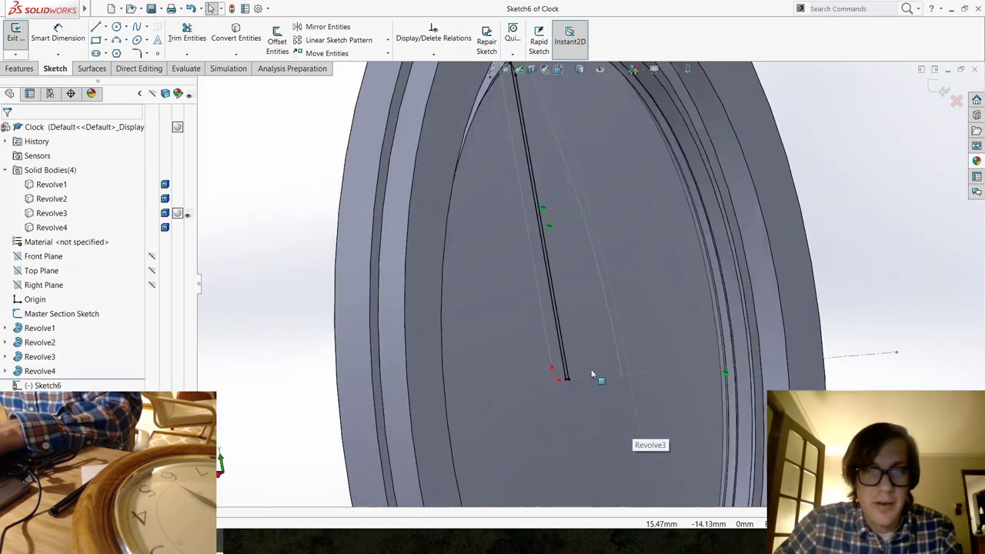
pyautogui.click(20, 69)
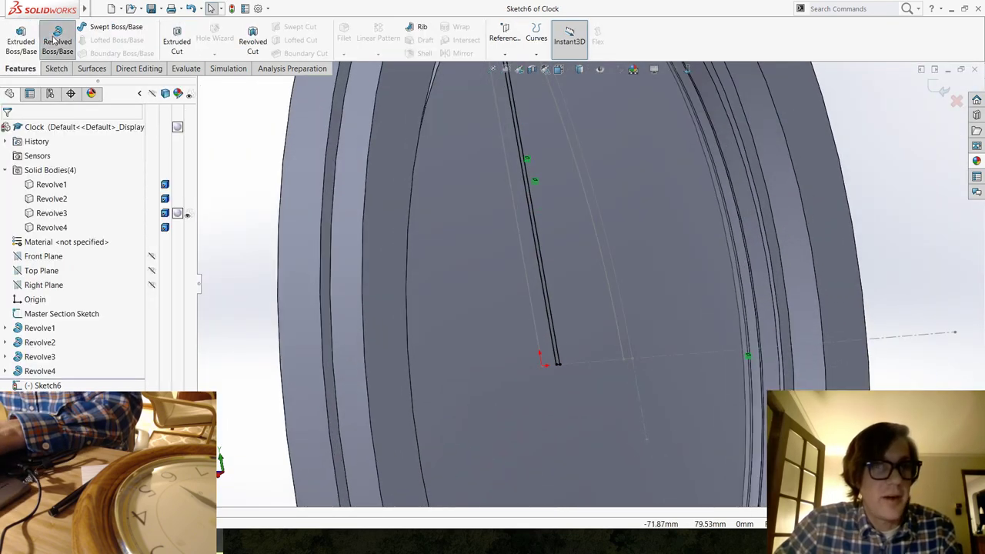
# Revolve Sketch6 a full 360° around Line4 into a fifth solid body, Revolve5.
pyautogui.click(57, 38)
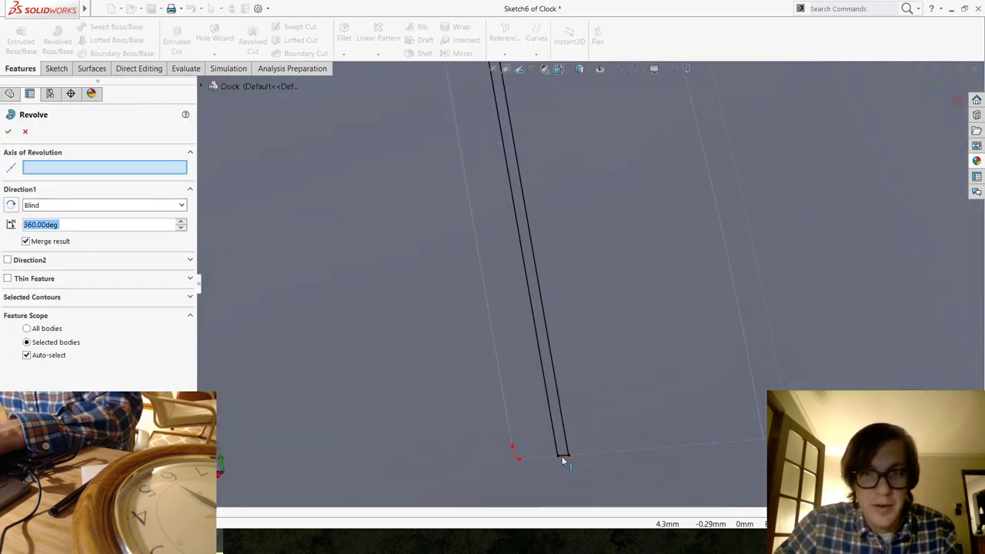
pyautogui.click(562, 459)
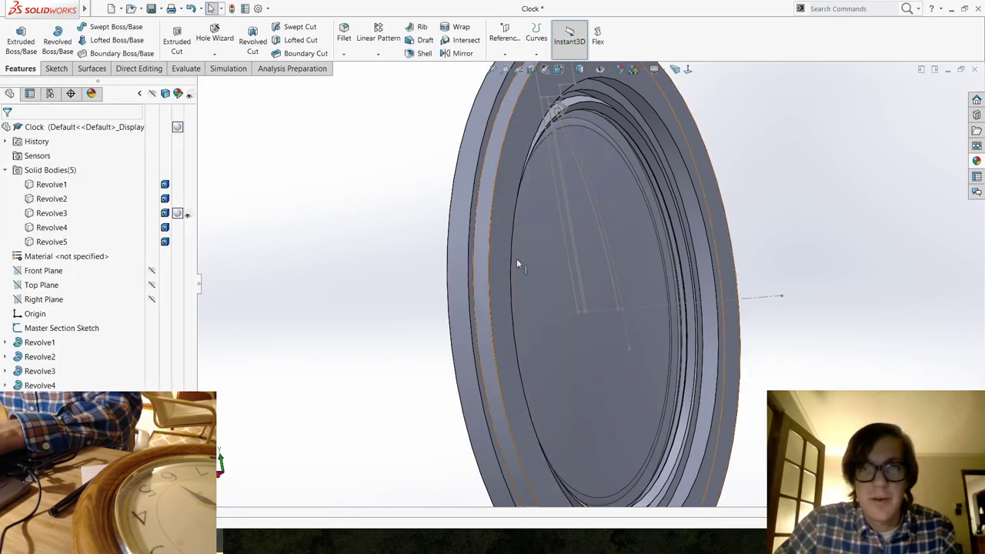
pyautogui.moveTo(517, 258); pyautogui.dragTo(568, 227, button='middle')
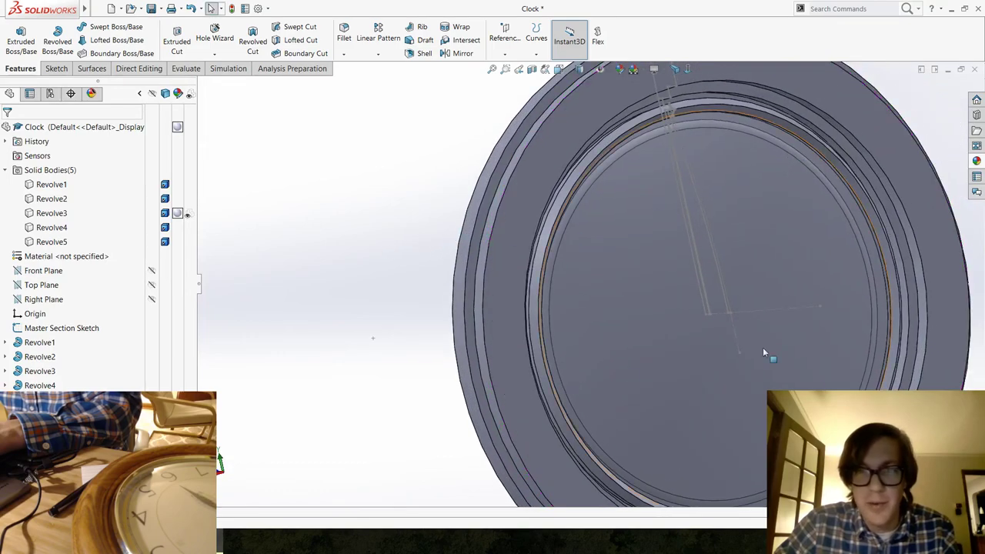
pyautogui.scroll(5, 737, 353)
pyautogui.scroll(-5, 637, 281)
pyautogui.moveTo(638, 281); pyautogui.dragTo(428, 231, button='middle')
pyautogui.scroll(4, 493, 323)
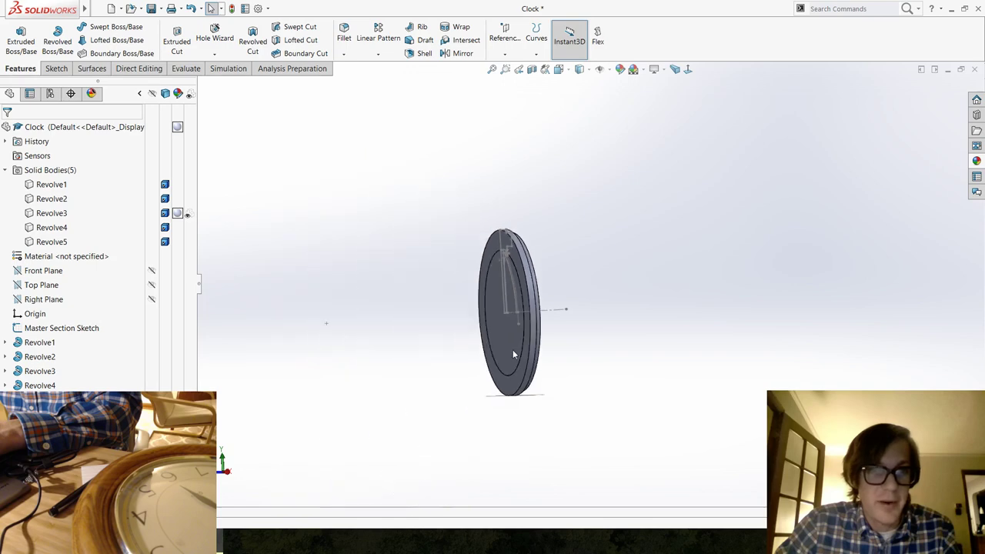
pyautogui.scroll(-5, 512, 354)
pyautogui.moveTo(513, 354); pyautogui.dragTo(316, 251, button='middle')
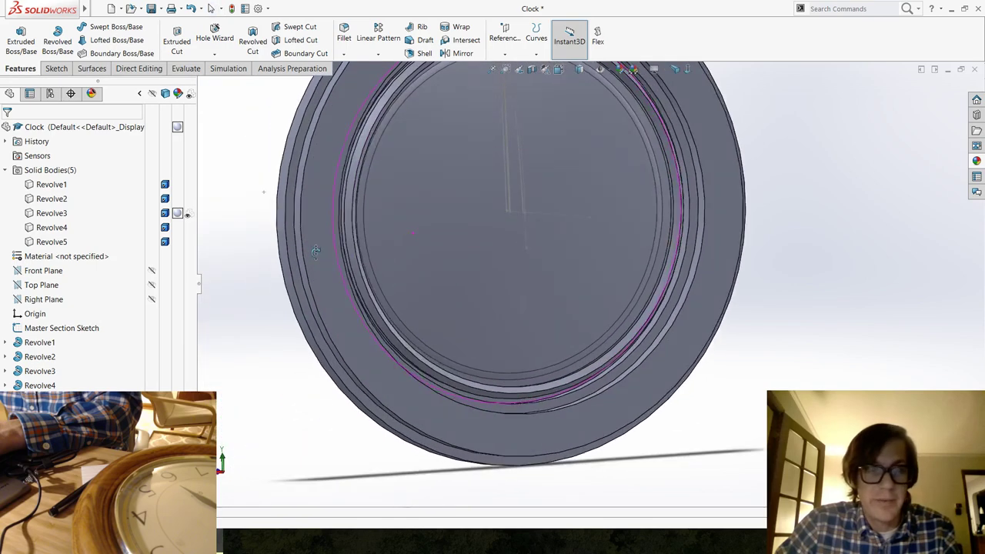
pyautogui.scroll(4, 585, 221)
pyautogui.scroll(-6, 588, 223)
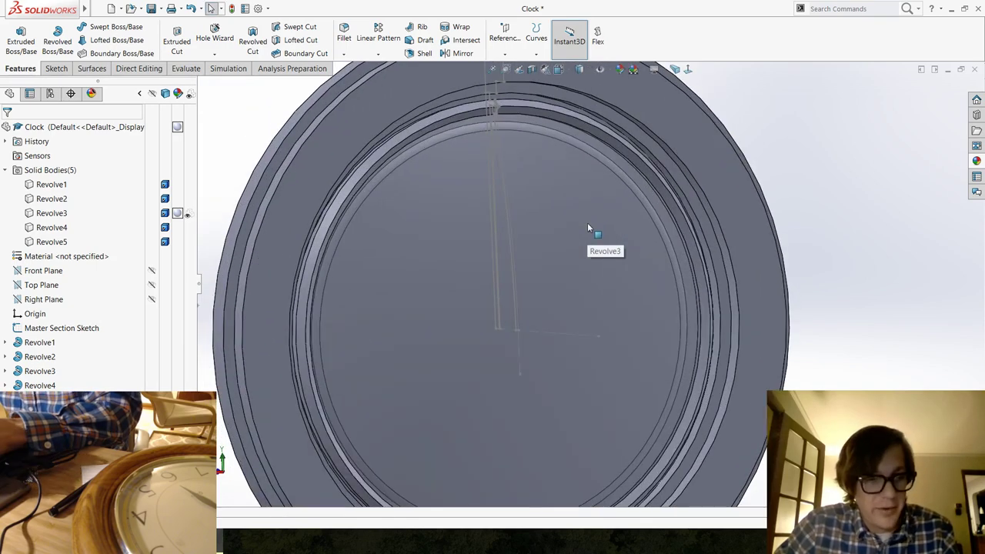
# Save the Clock part and view the clock from an oblique angle.
pyautogui.hotkey('ctrl', 's')
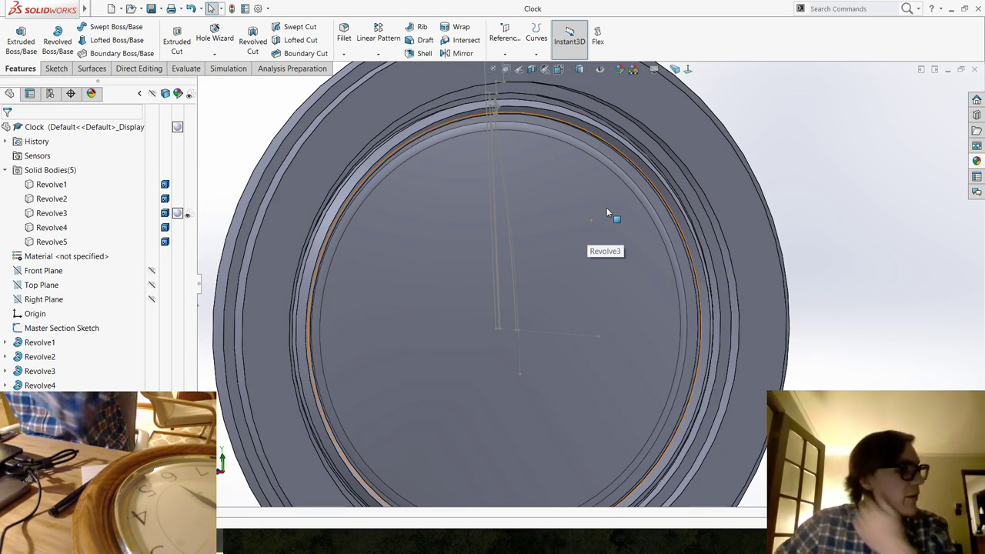
pyautogui.scroll(5, 516, 306)
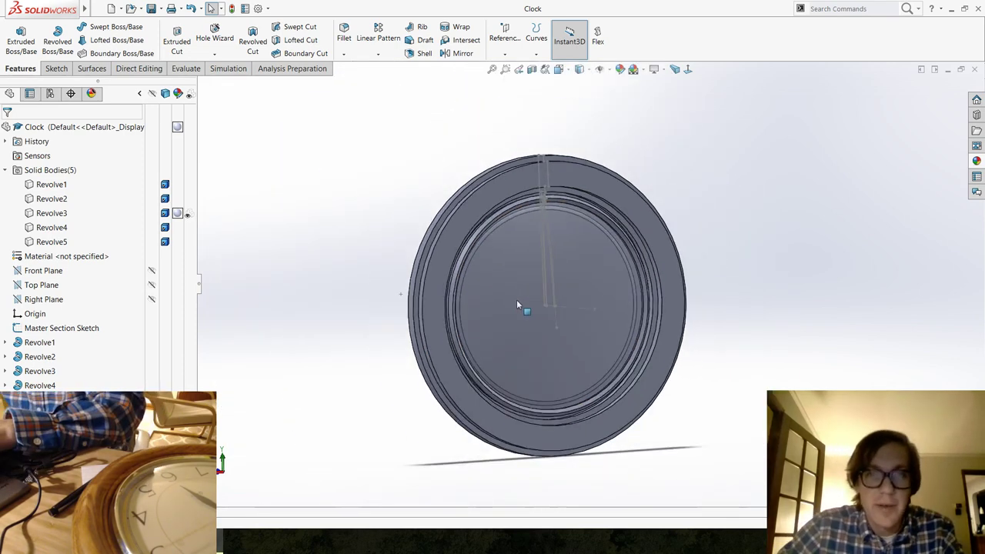
pyautogui.scroll(-3, 596, 226)
pyautogui.scroll(-3, 424, 215)
pyautogui.moveTo(478, 231); pyautogui.dragTo(541, 114, button='middle')
pyautogui.scroll(-4, 514, 174)
pyautogui.scroll(-2, 500, 208)
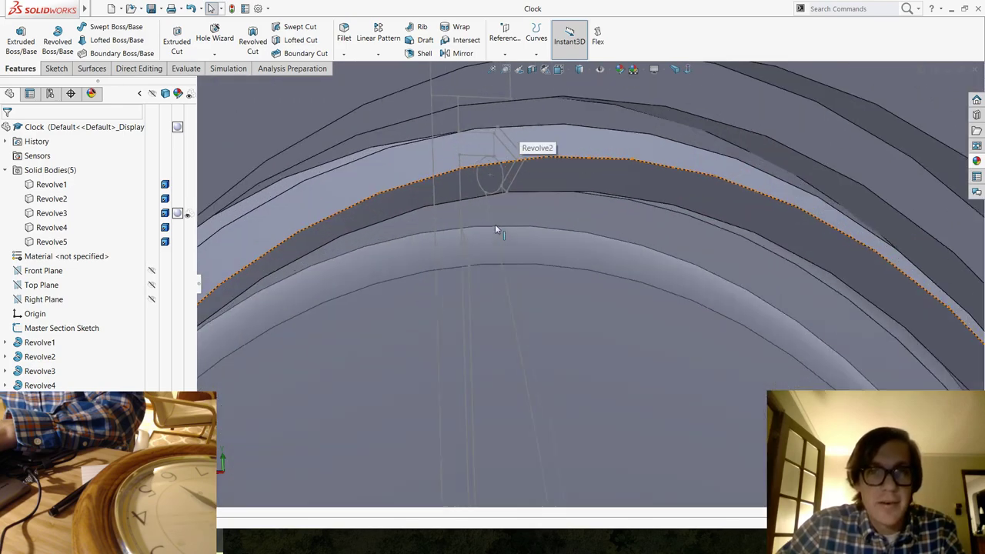
pyautogui.scroll(5, 558, 234)
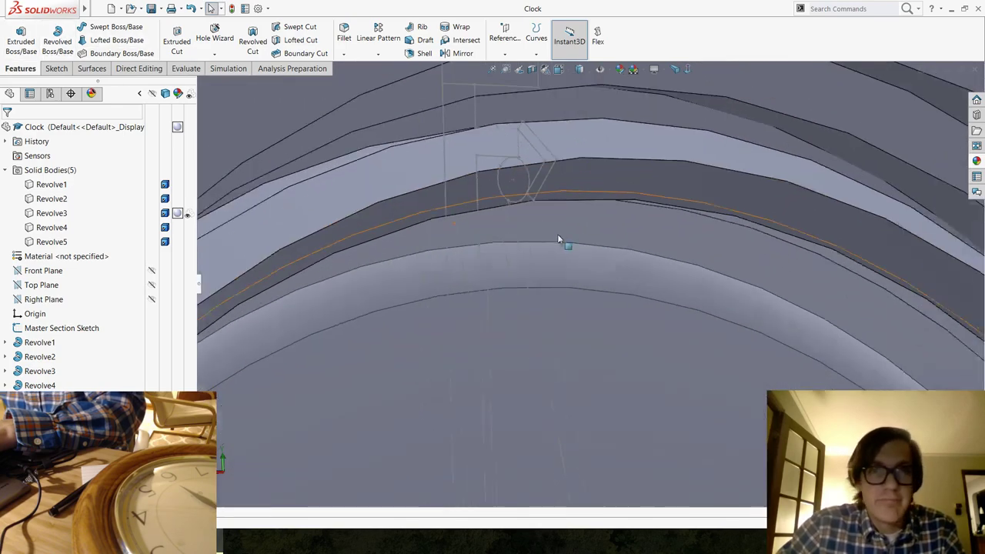
# Start a fillet on the ring, trying a full round fillet on the rim and centre faces.
pyautogui.click(343, 37)
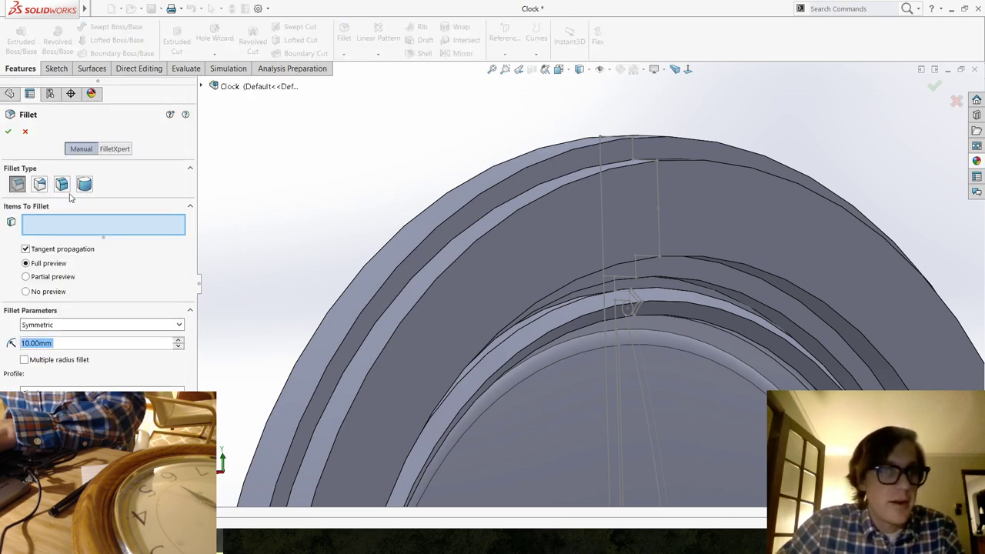
pyautogui.click(84, 184)
pyautogui.click(487, 234)
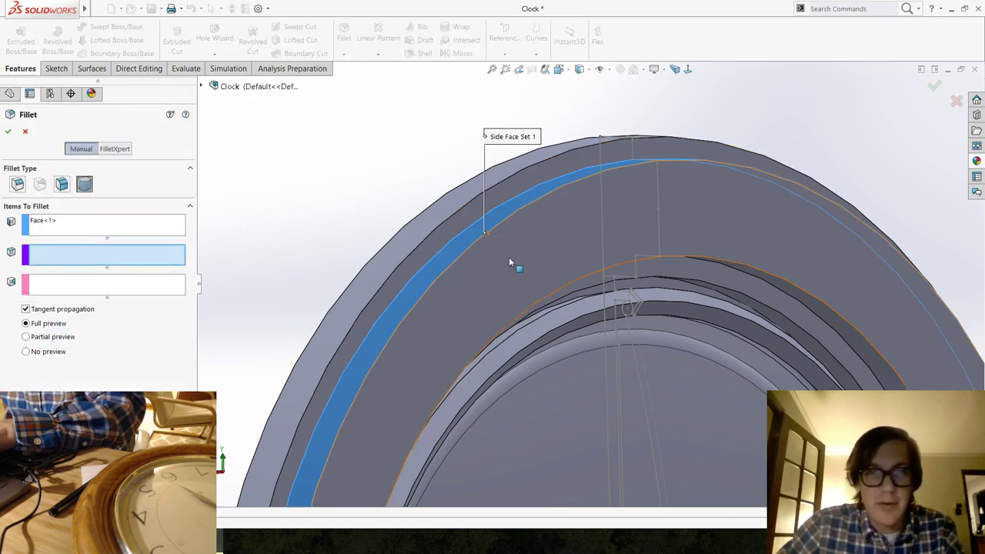
pyautogui.click(508, 258)
pyautogui.moveTo(556, 316); pyautogui.dragTo(531, 279, button='middle')
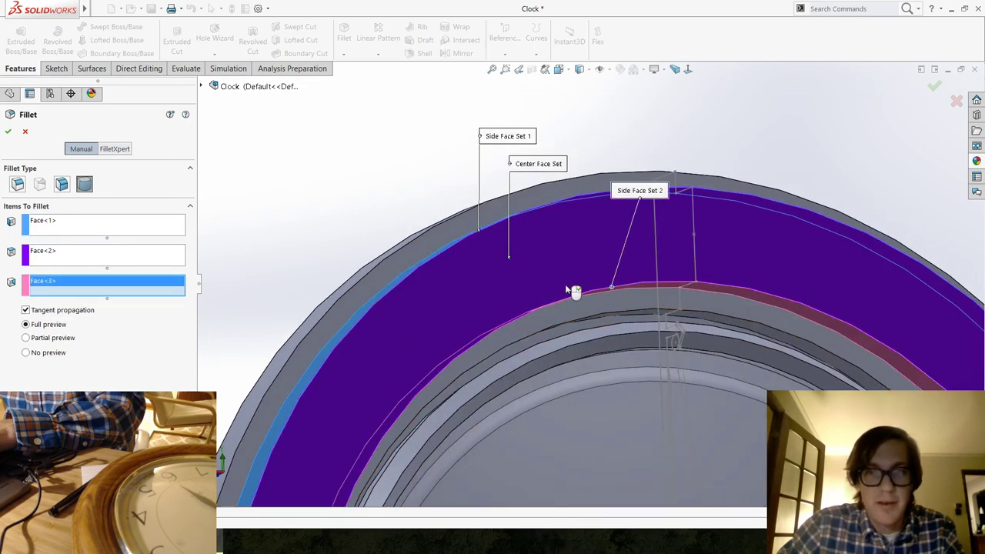
pyautogui.moveTo(572, 288); pyautogui.dragTo(316, 264, button='middle')
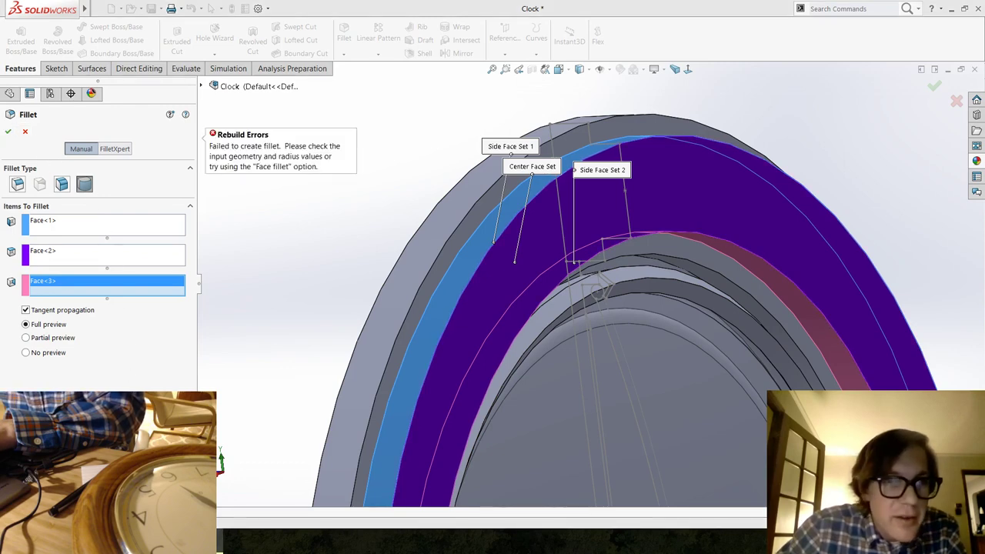
# Switch to a face fillet, clear both face sets, and pick the outer and inner ring faces.
pyautogui.click(63, 185)
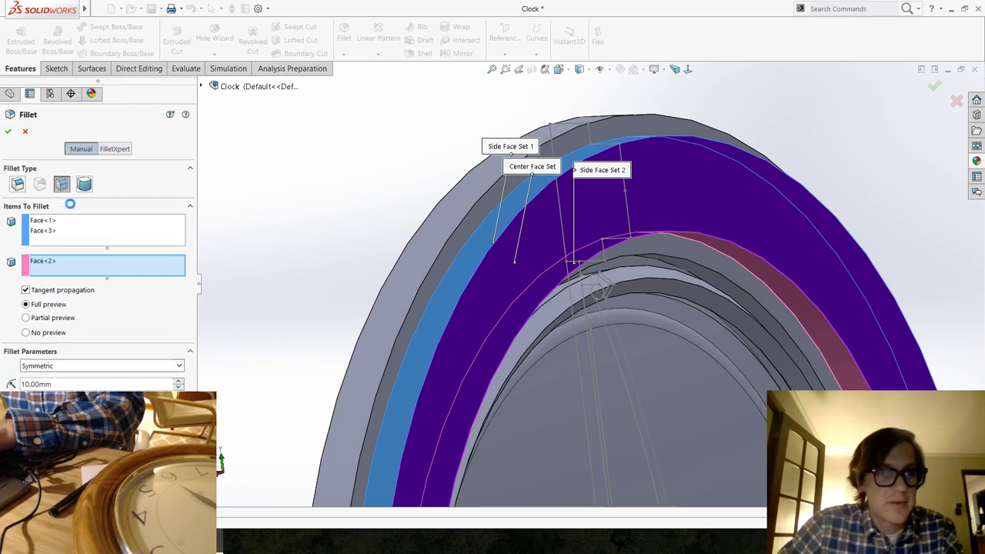
pyautogui.rightClick(68, 232)
pyautogui.click(108, 237)
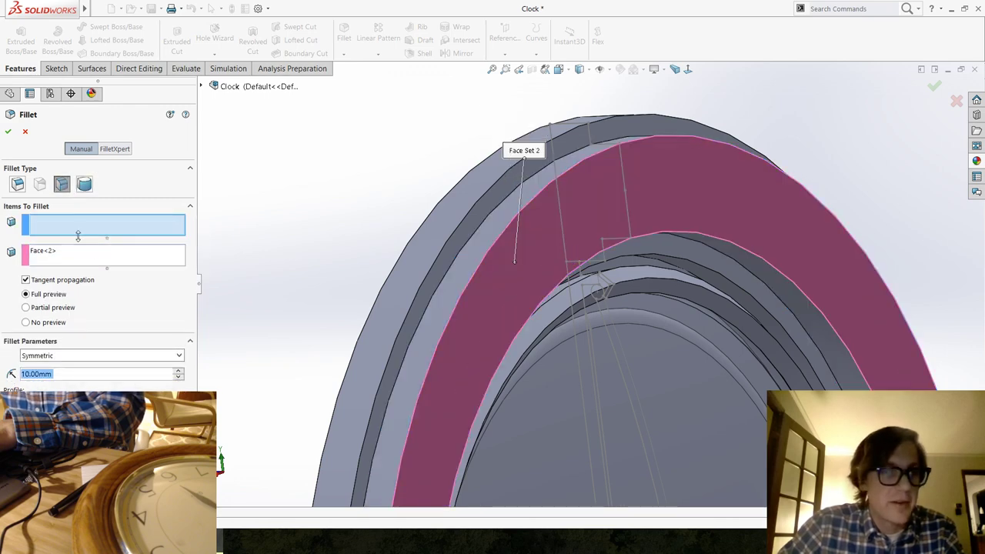
pyautogui.rightClick(70, 258)
pyautogui.click(101, 265)
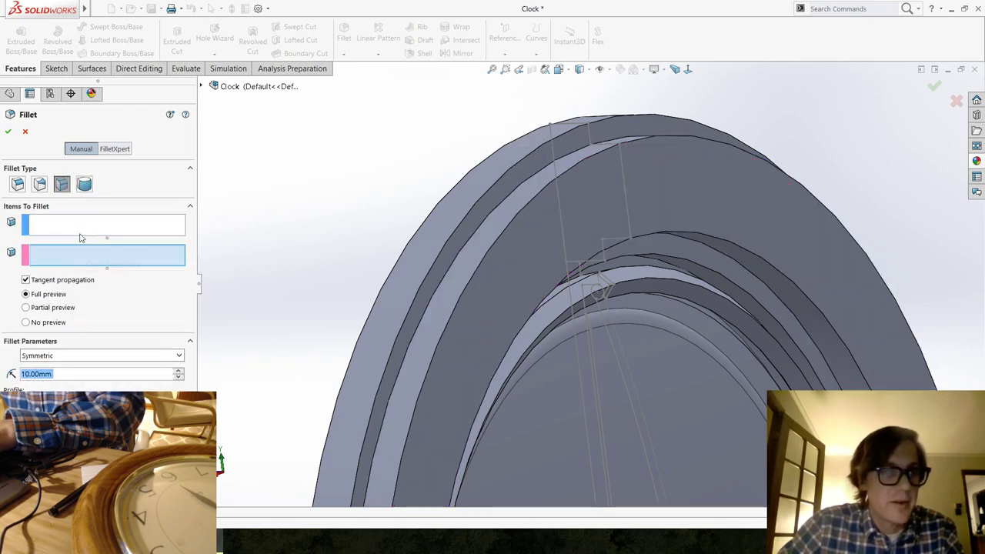
pyautogui.click(494, 225)
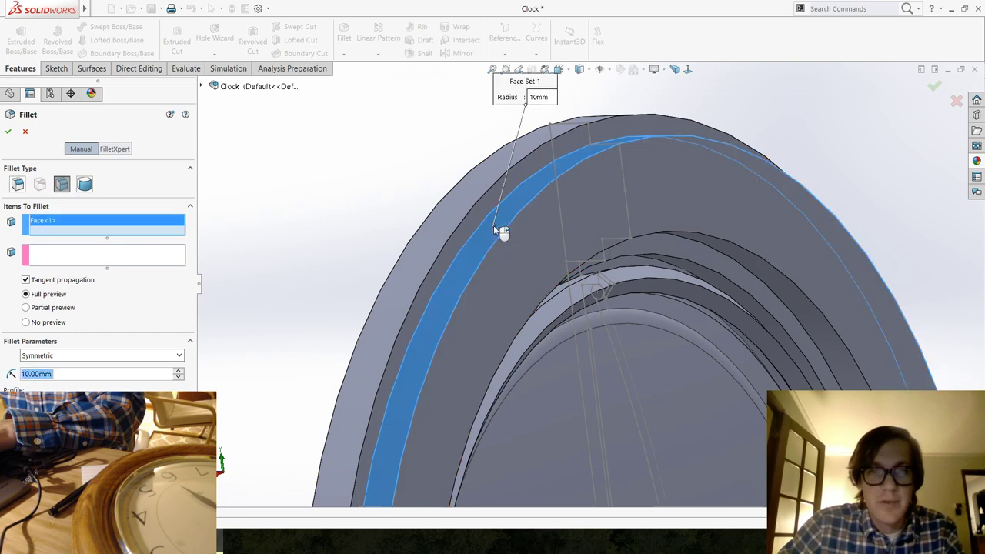
pyautogui.click(516, 264)
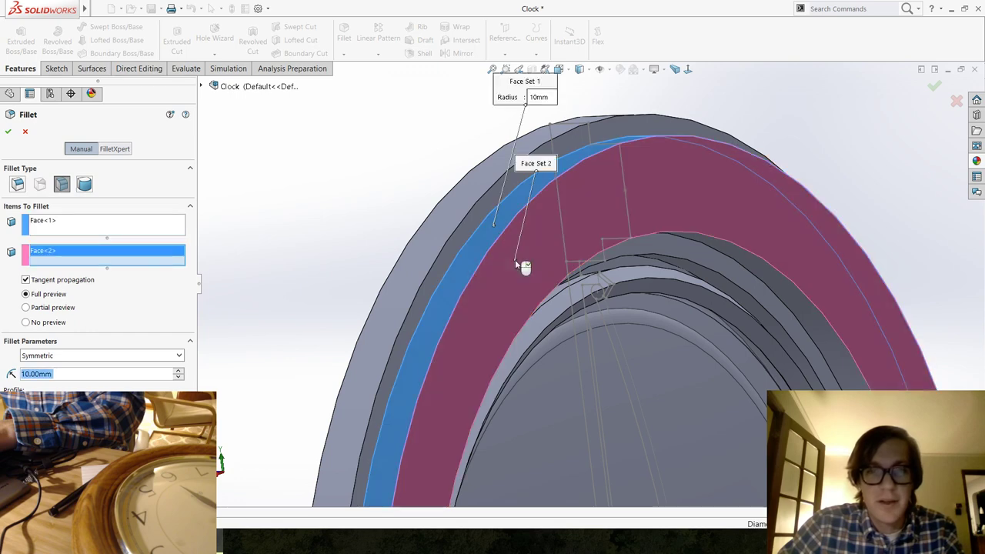
# Make the face fillet asymmetric with trial distances of 5 mm and 15 mm.
pyautogui.click(120, 356)
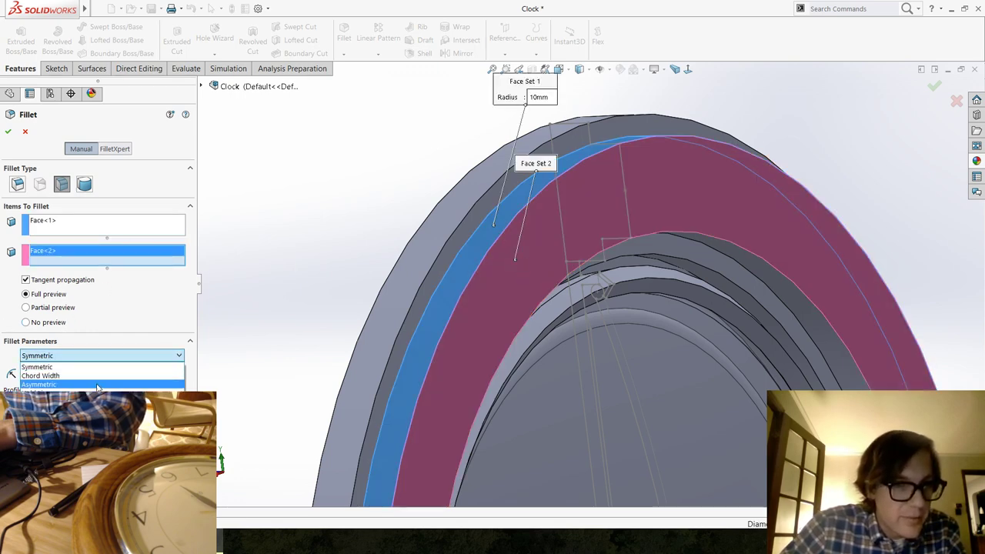
pyautogui.click(98, 385)
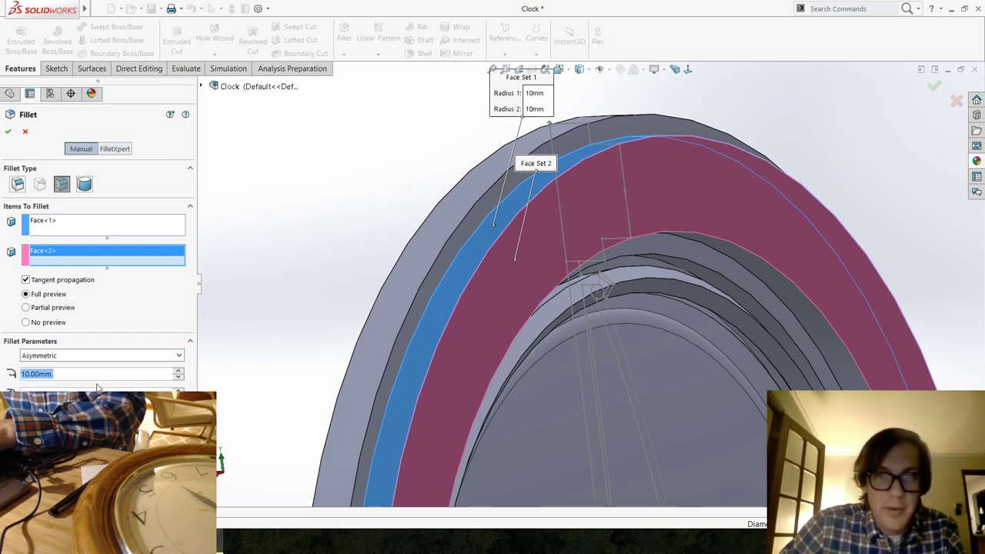
pyautogui.click(177, 378)
pyautogui.write('5')
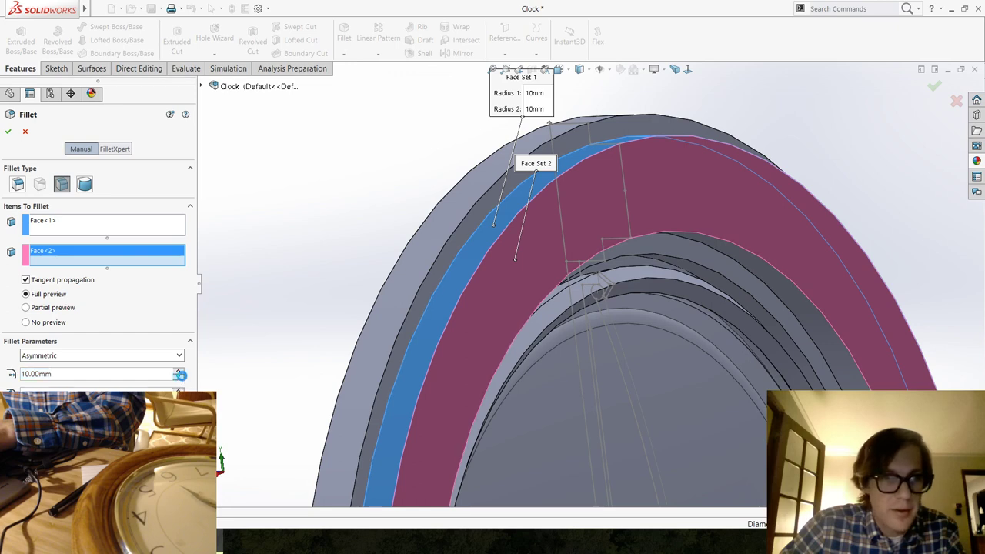
pyautogui.press('Return')
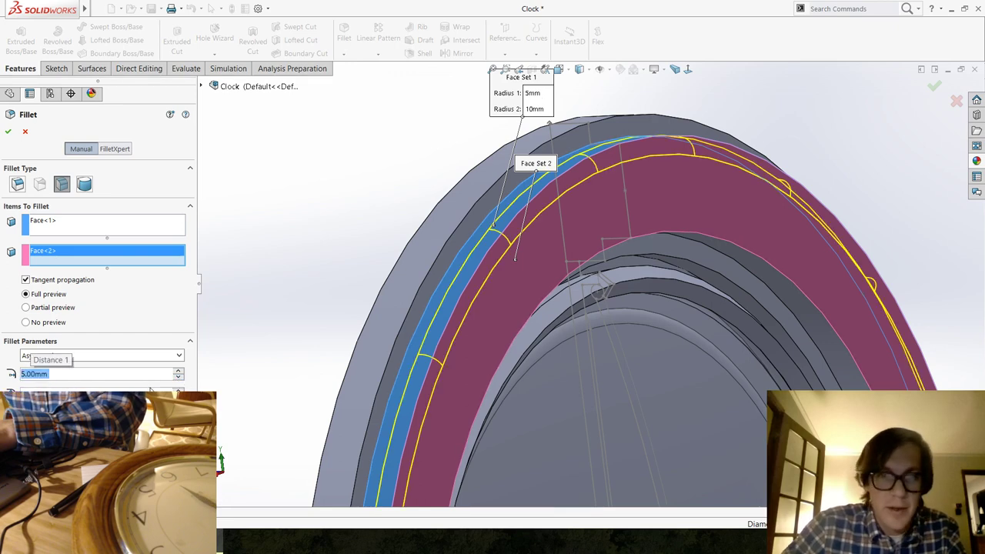
pyautogui.press('Tab')
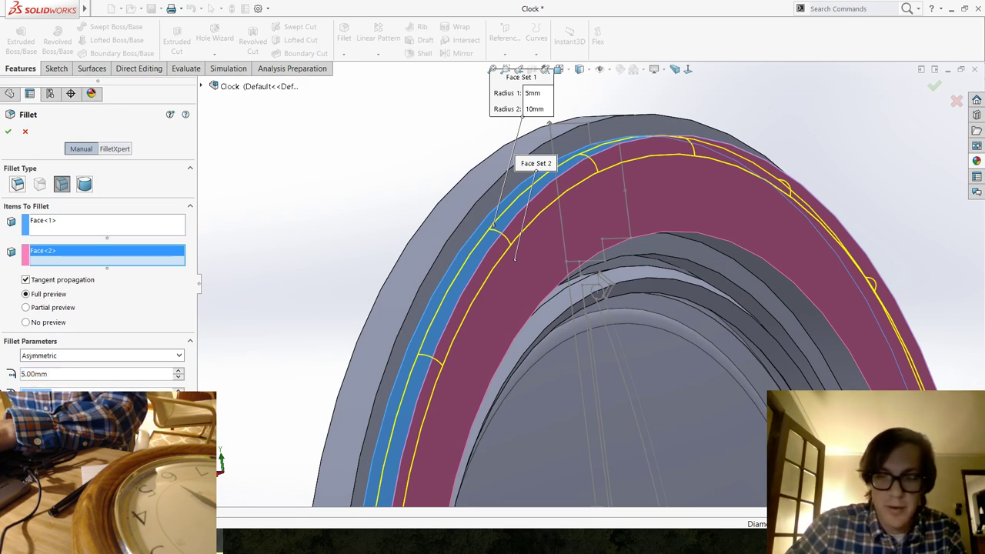
pyautogui.write('15')
pyautogui.press('Return')
# Inspect the preview and revise the fillet distances to 12.5 mm and 7.5 mm.
pyautogui.scroll(3, 460, 299)
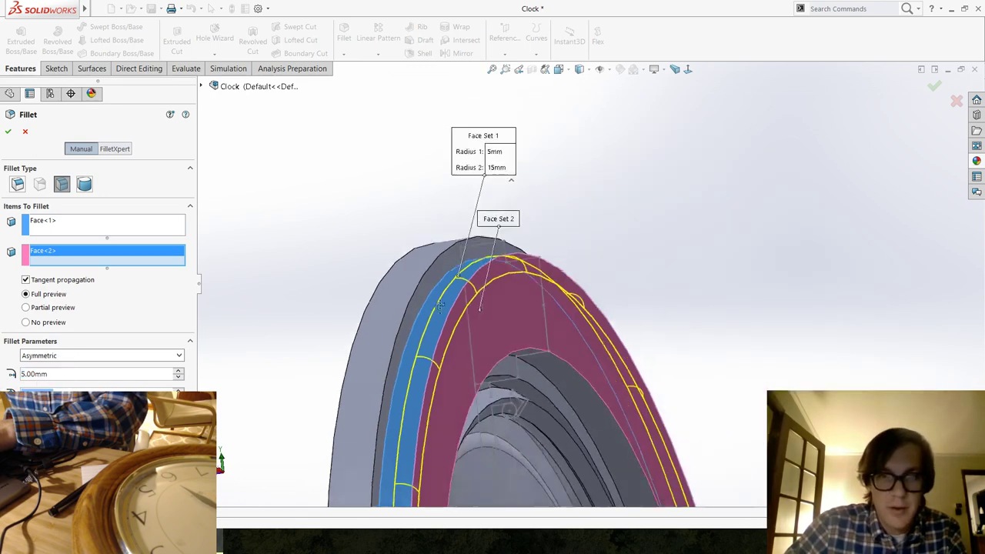
pyautogui.moveTo(477, 308); pyautogui.dragTo(442, 332, button='middle')
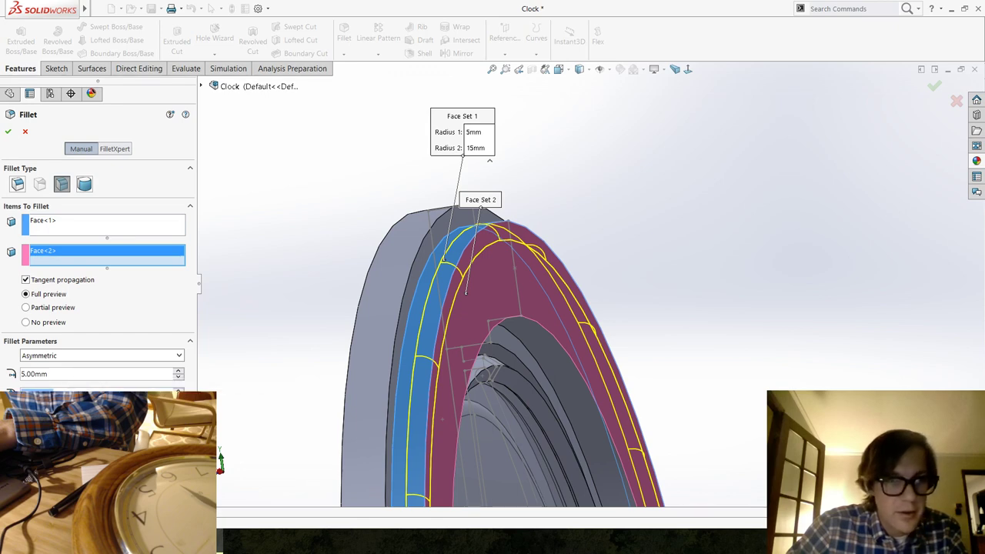
pyautogui.scroll(1, 100, 393)
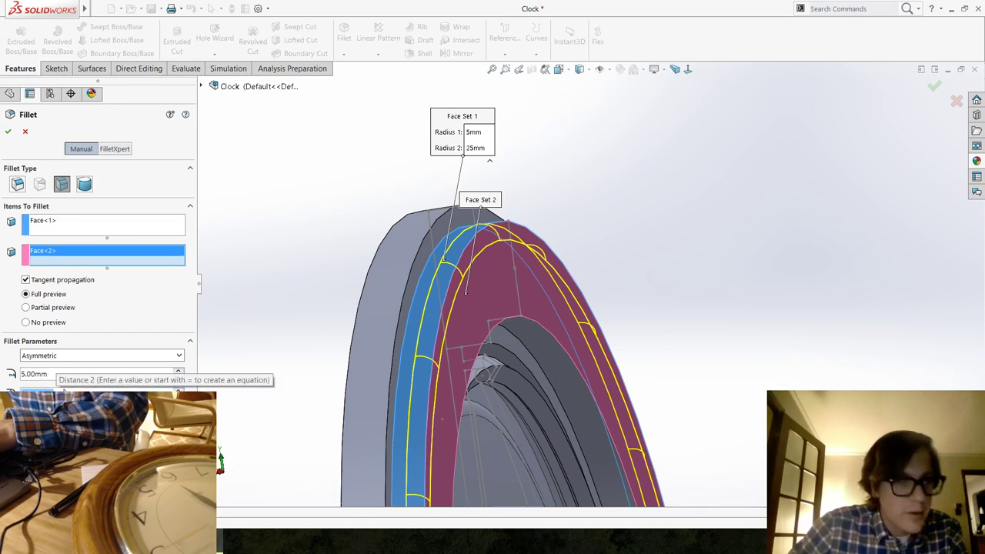
pyautogui.scroll(-2, 100, 392)
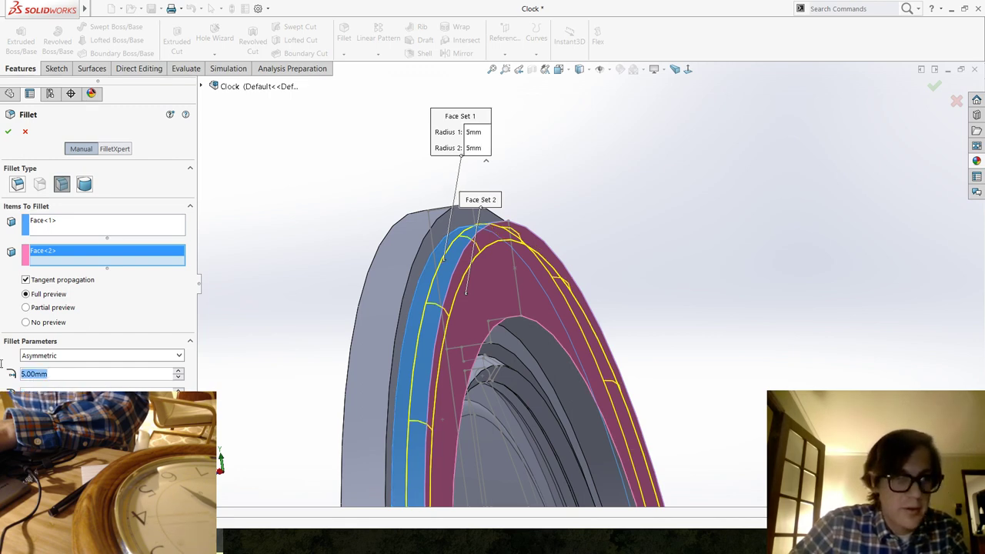
pyautogui.scroll(1, 10, 370)
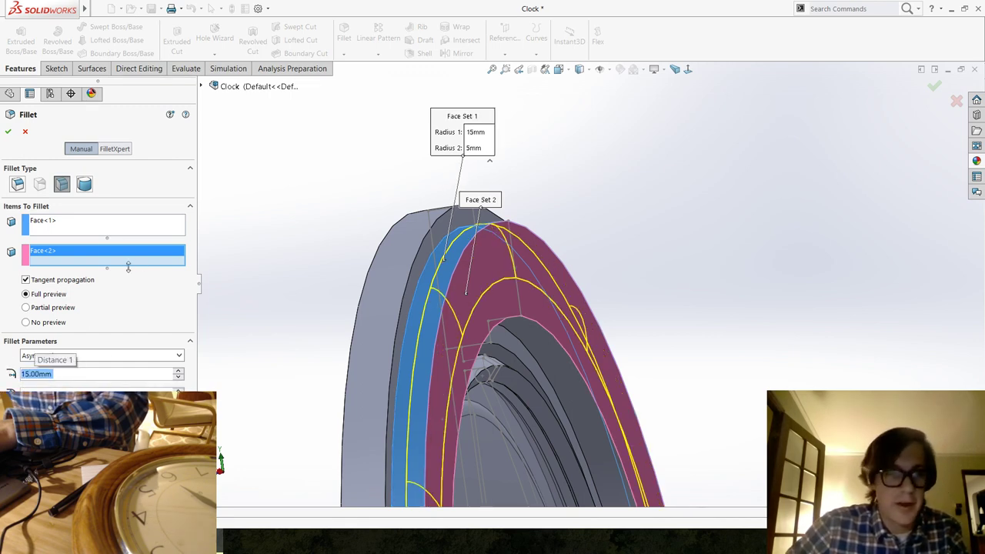
pyautogui.moveTo(576, 325); pyautogui.dragTo(625, 304, button='middle')
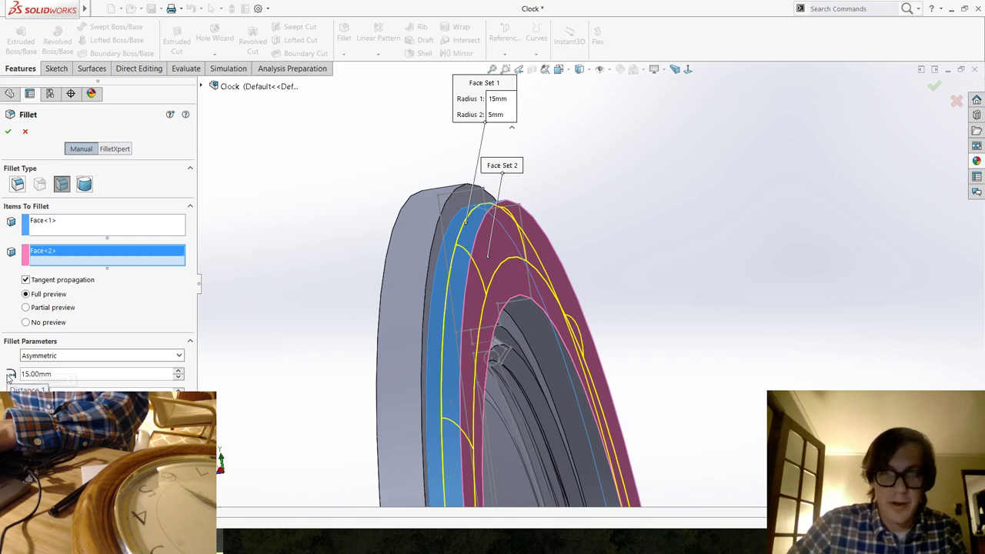
pyautogui.write('12')
pyautogui.press('Return')
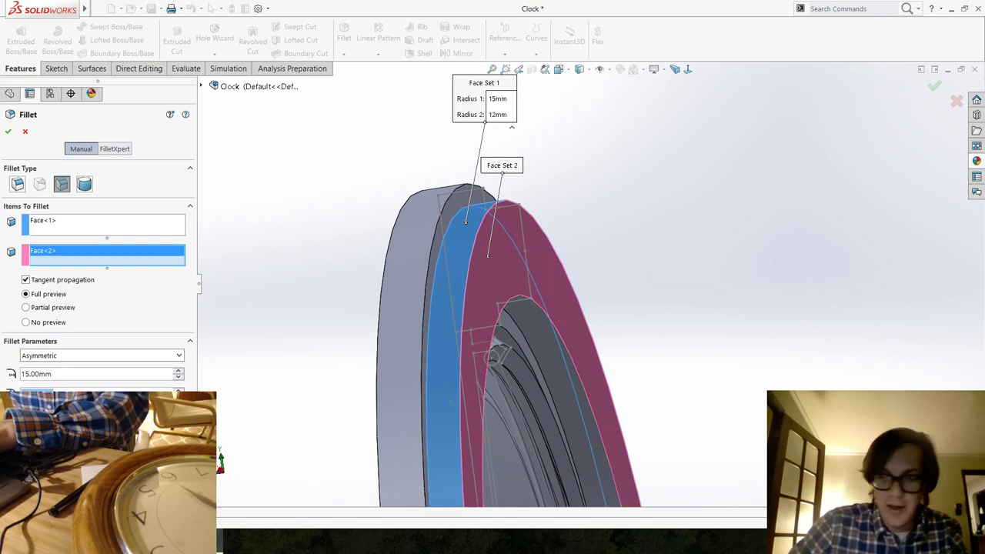
pyautogui.write('7.5')
pyautogui.press('Return')
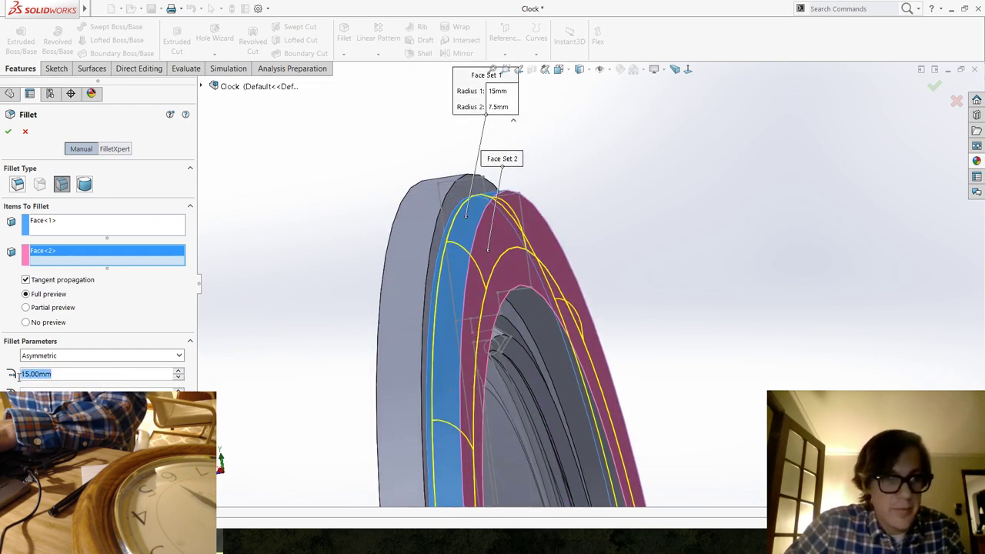
pyautogui.write('12.5')
pyautogui.press('Return')
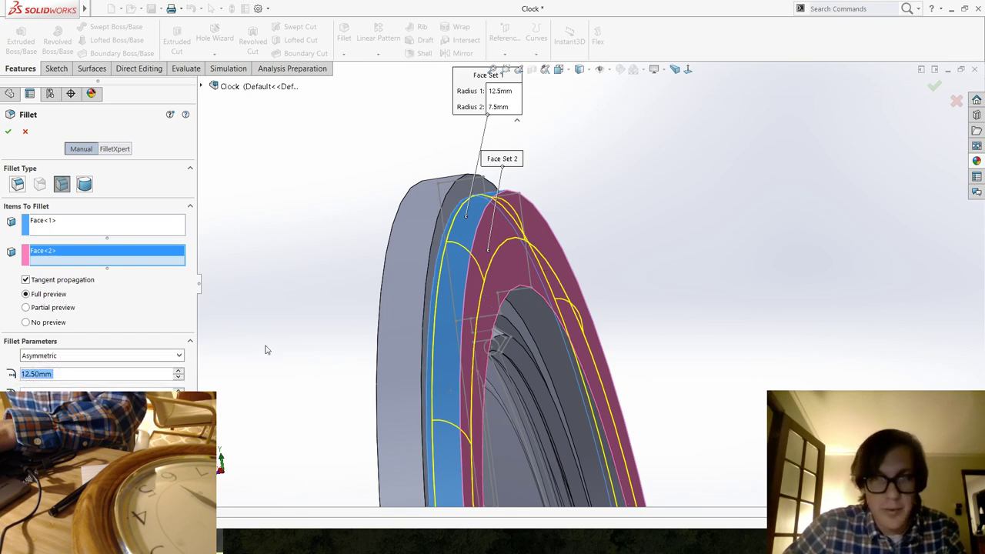
# Check the 12.5 mm / 7.5 mm fillet preview and accept it as Fillet2.
pyautogui.moveTo(281, 337)
pyautogui.mouseDown(button='middle')
pyautogui.moveTo(302, 298)
pyautogui.moveTo(277, 314)
pyautogui.moveTo(281, 326)
pyautogui.mouseUp(button='middle')
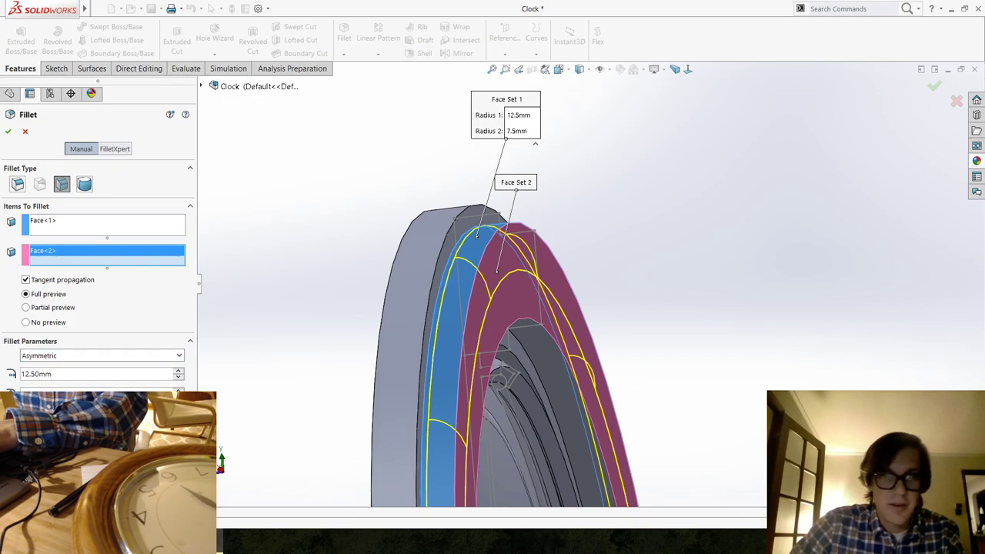
pyautogui.moveTo(235, 399); pyautogui.dragTo(215, 374, button='middle')
pyautogui.scroll(-4, 215, 374)
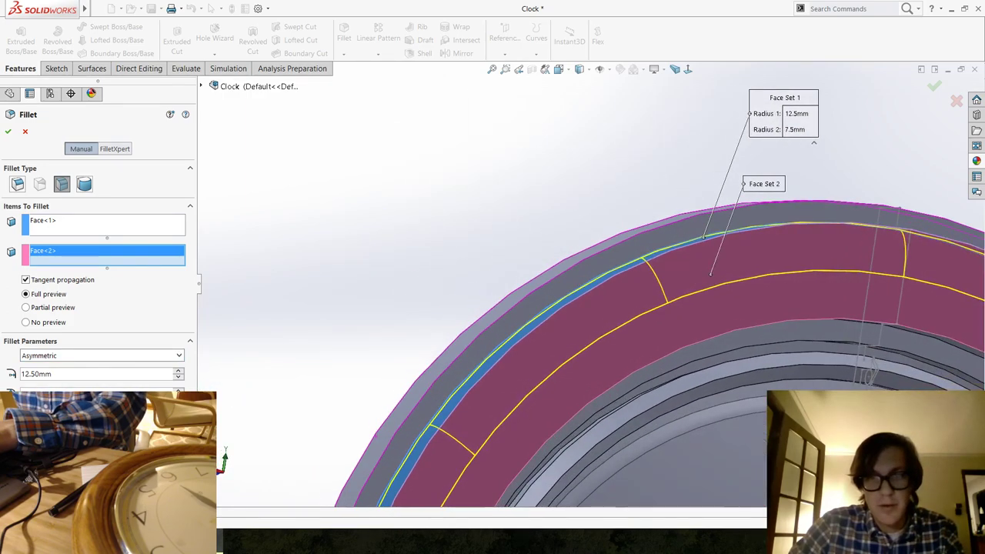
pyautogui.scroll(4, 411, 350)
pyautogui.scroll(-5, 648, 345)
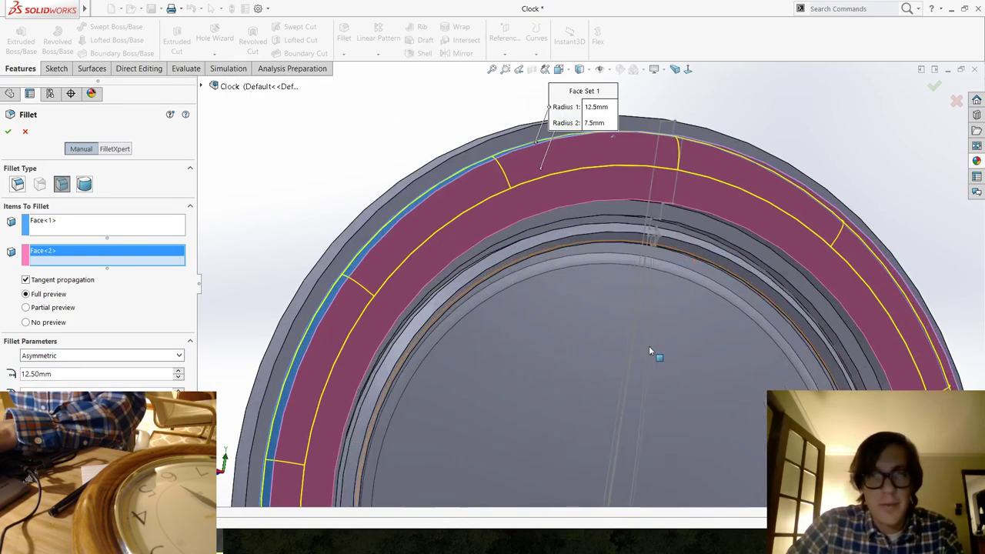
pyautogui.click(9, 133)
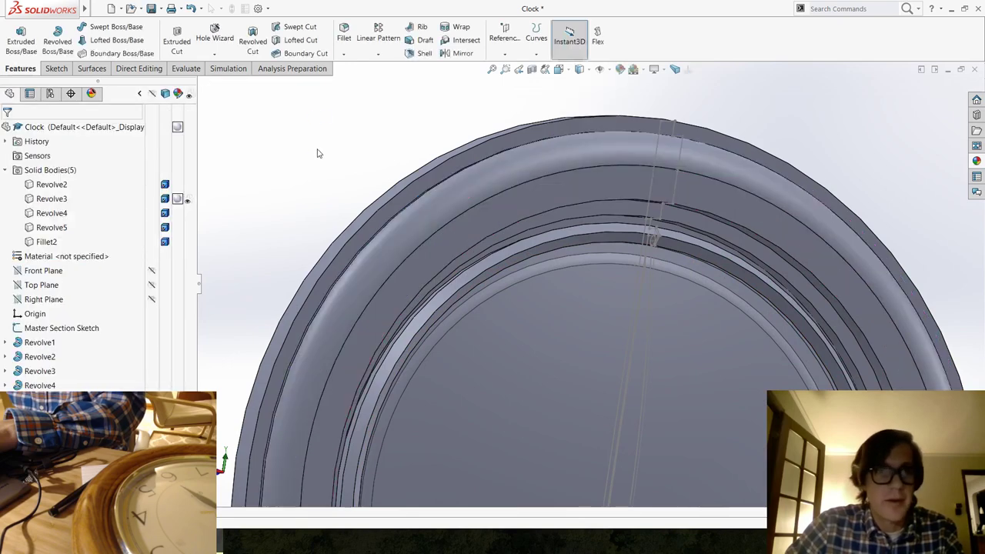
# Face-fillet the ring's upper band asymmetrically at 7.5 mm and 12 mm, creating Fillet3.
pyautogui.click(344, 35)
pyautogui.moveTo(401, 268); pyautogui.dragTo(398, 147, button='middle')
pyautogui.click(441, 282)
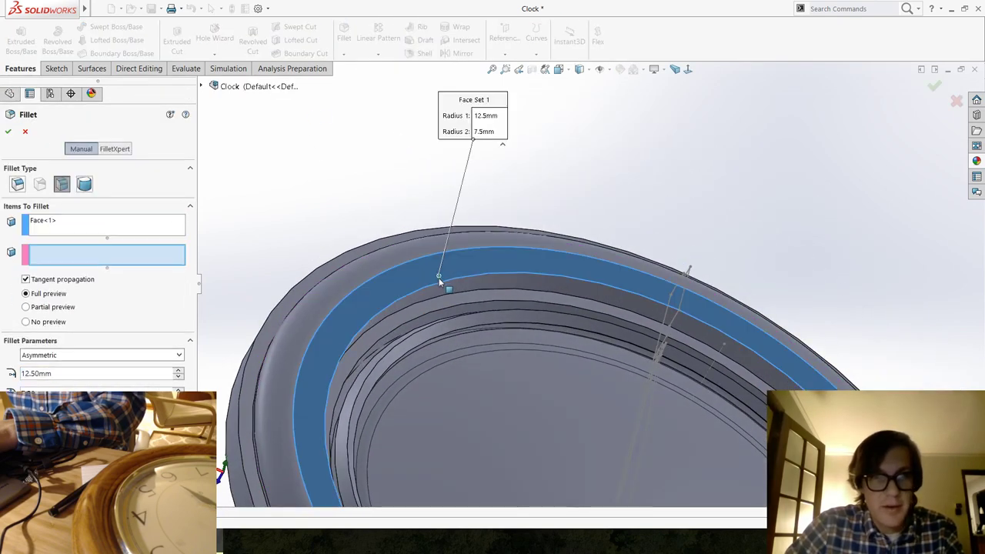
pyautogui.click(442, 287)
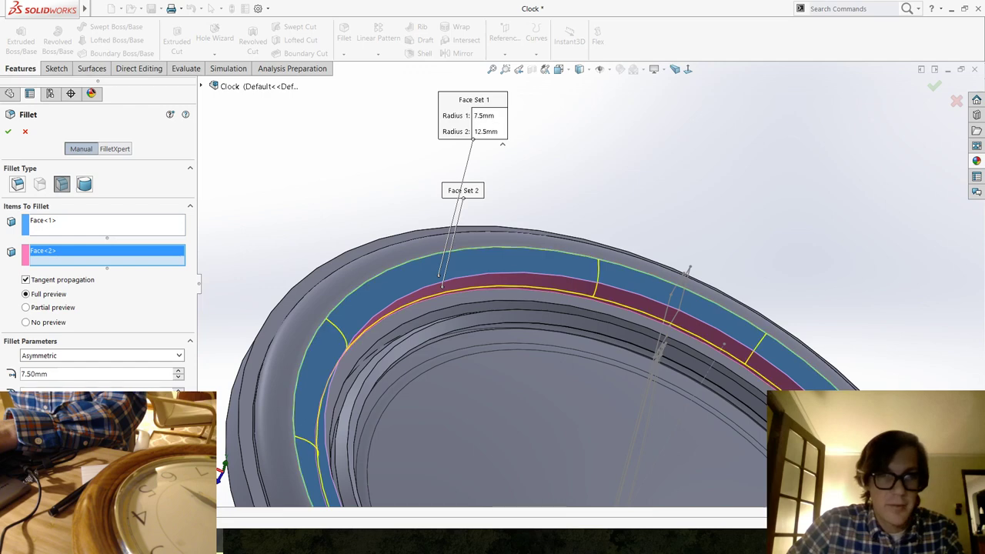
pyautogui.moveTo(468, 347); pyautogui.dragTo(461, 296, button='middle')
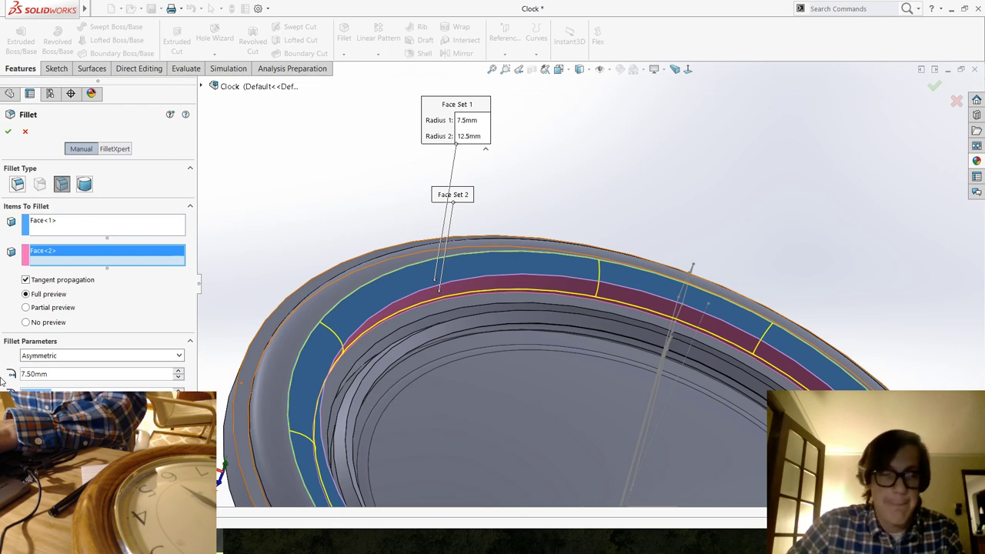
pyautogui.press('Return')
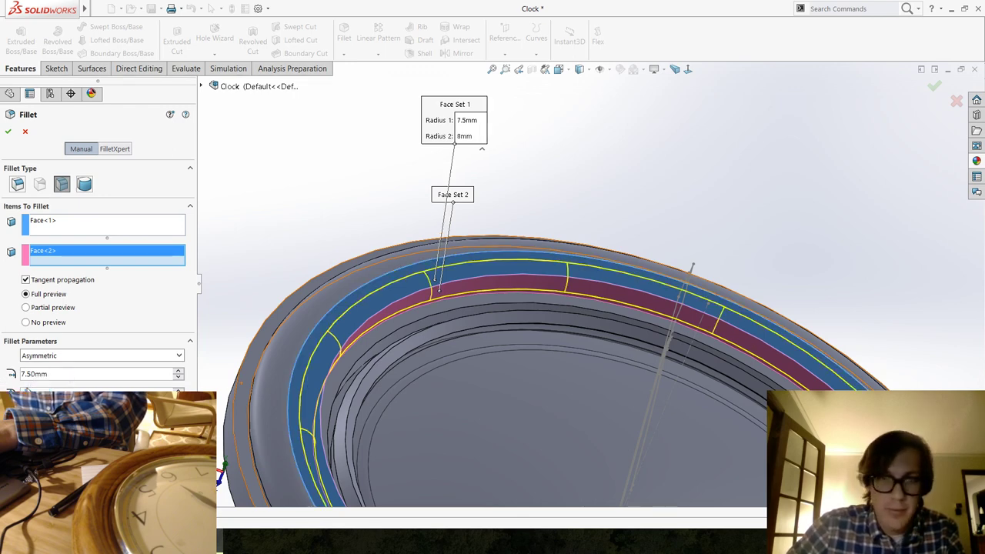
pyautogui.press('Up')
pyautogui.press('Up')
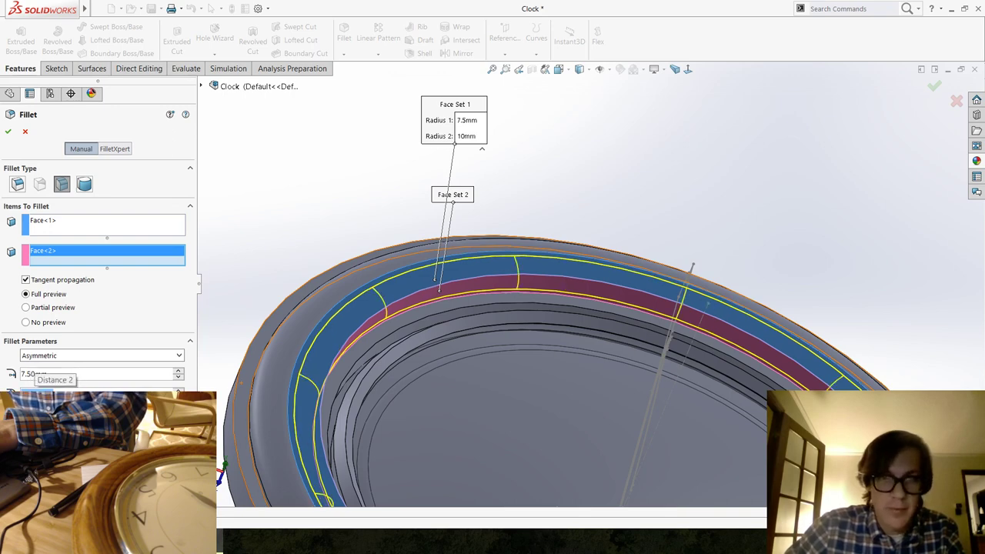
pyautogui.press('Up')
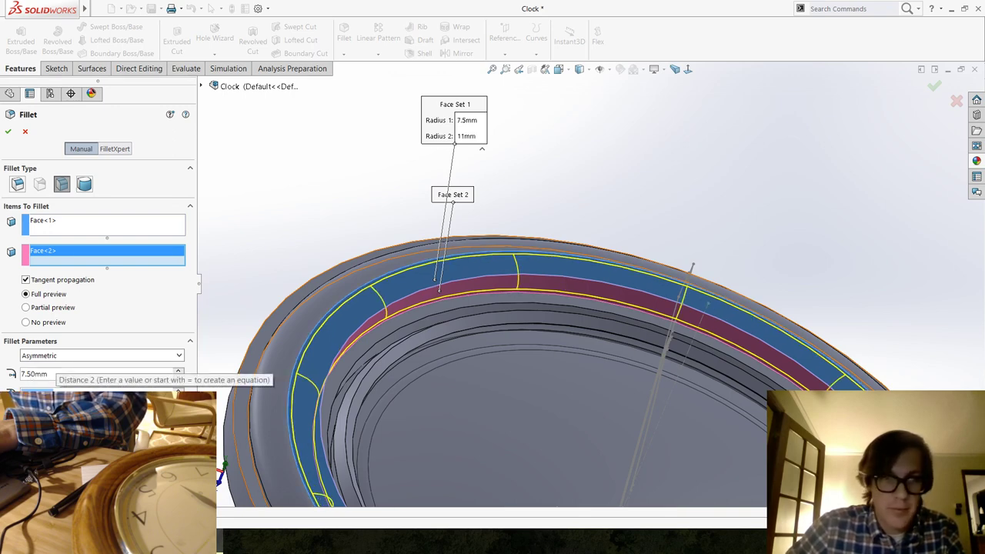
pyautogui.press('Up')
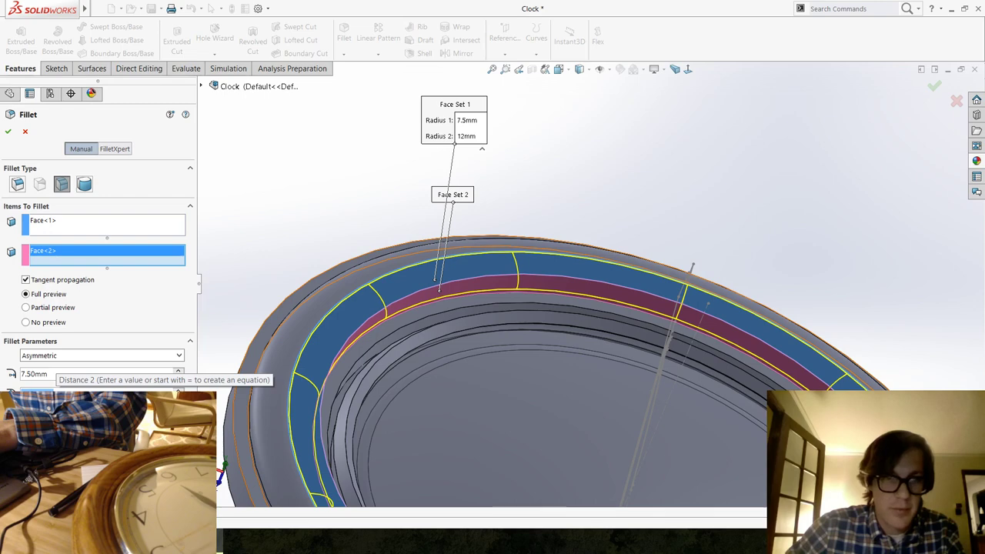
pyautogui.click(8, 133)
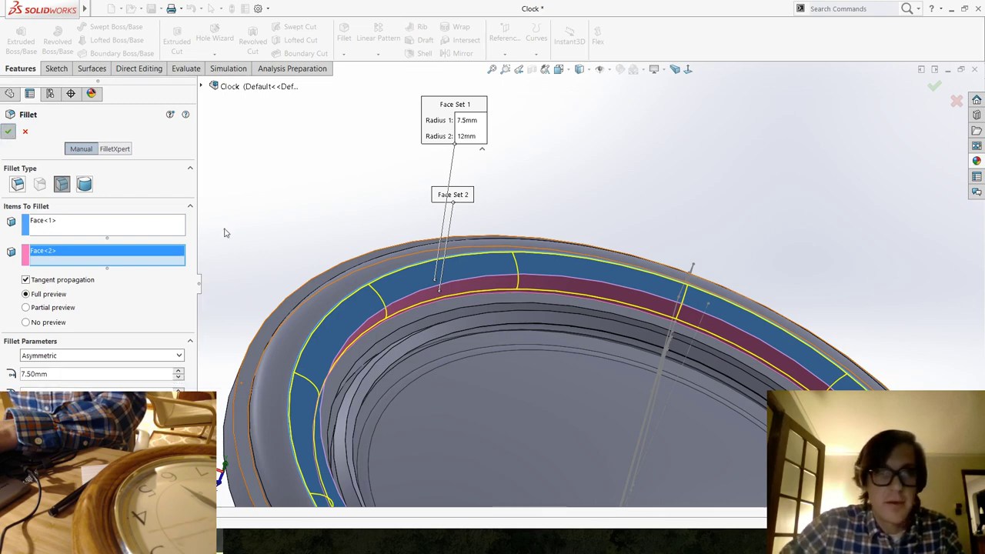
pyautogui.scroll(3, 477, 332)
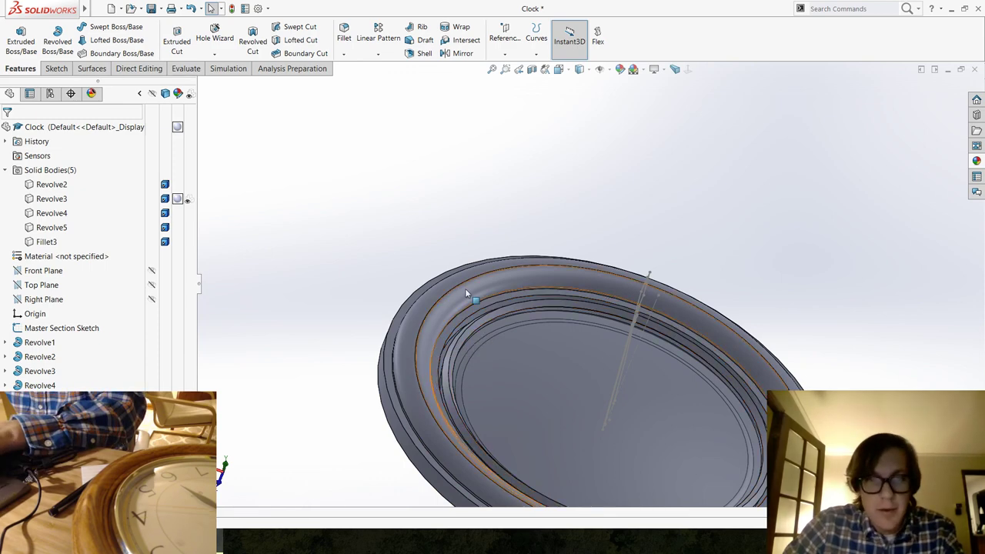
# Start another face fillet, picking two outer rim faces as the face sets.
pyautogui.moveTo(488, 308); pyautogui.dragTo(488, 338, button='middle')
pyautogui.scroll(-3, 487, 338)
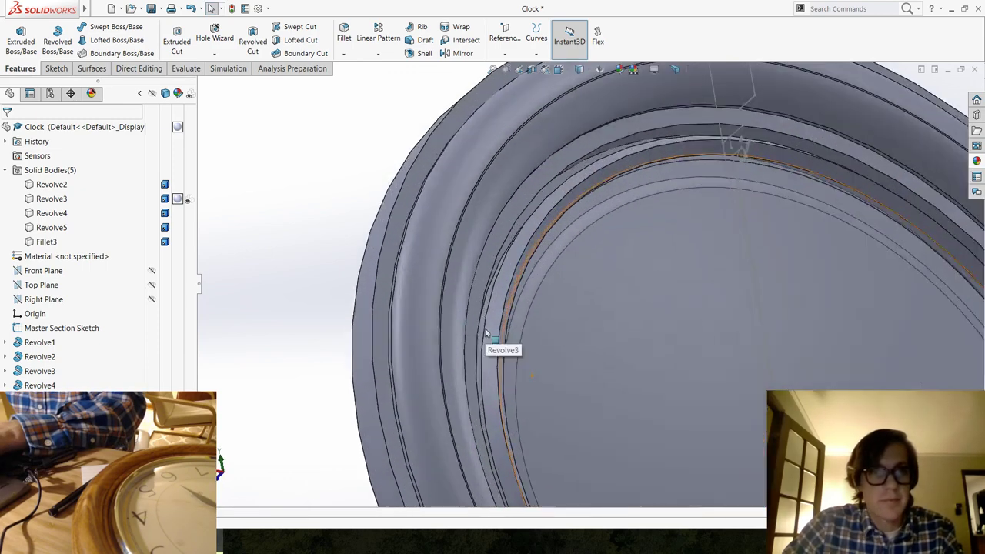
pyautogui.click(346, 35)
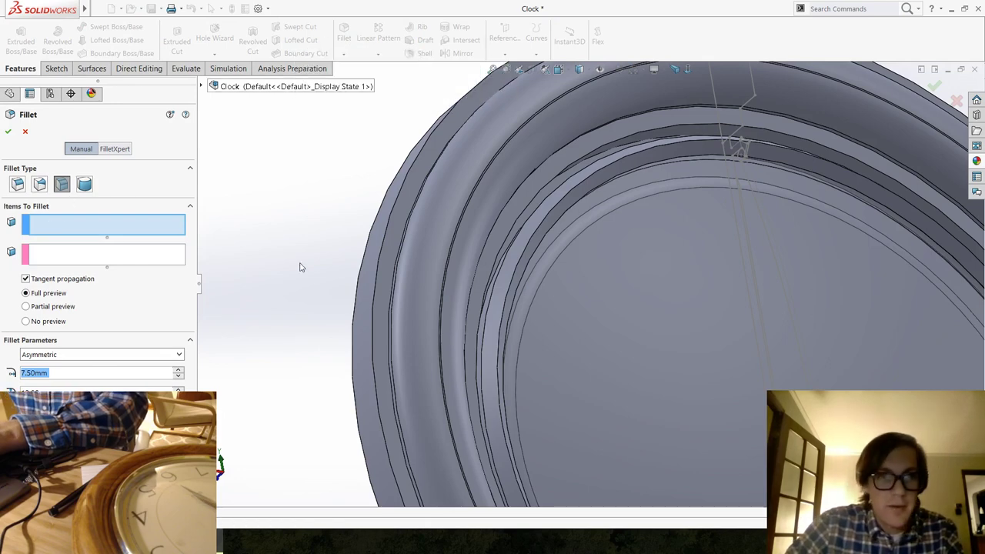
pyautogui.click(397, 232)
pyautogui.click(377, 265)
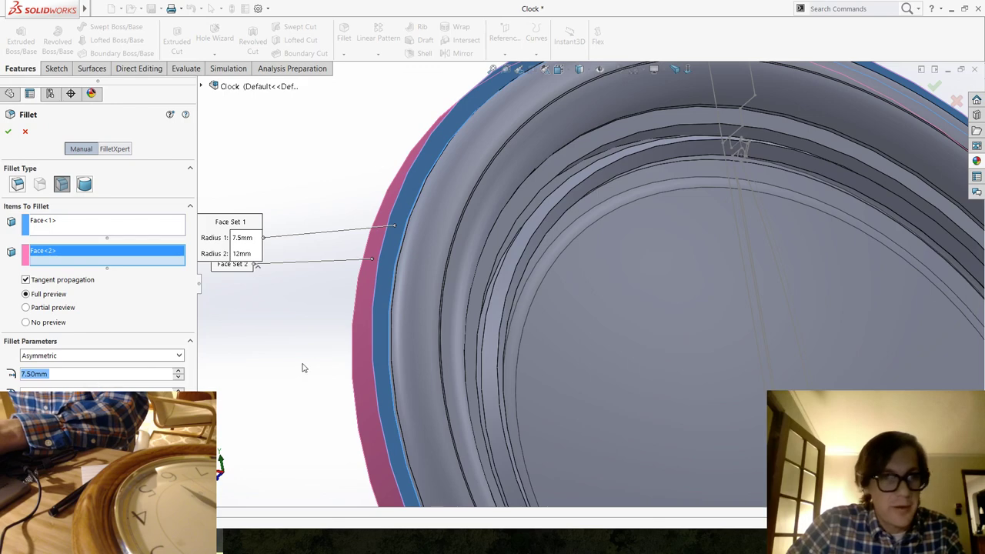
pyautogui.moveTo(304, 368); pyautogui.dragTo(313, 289, button='middle')
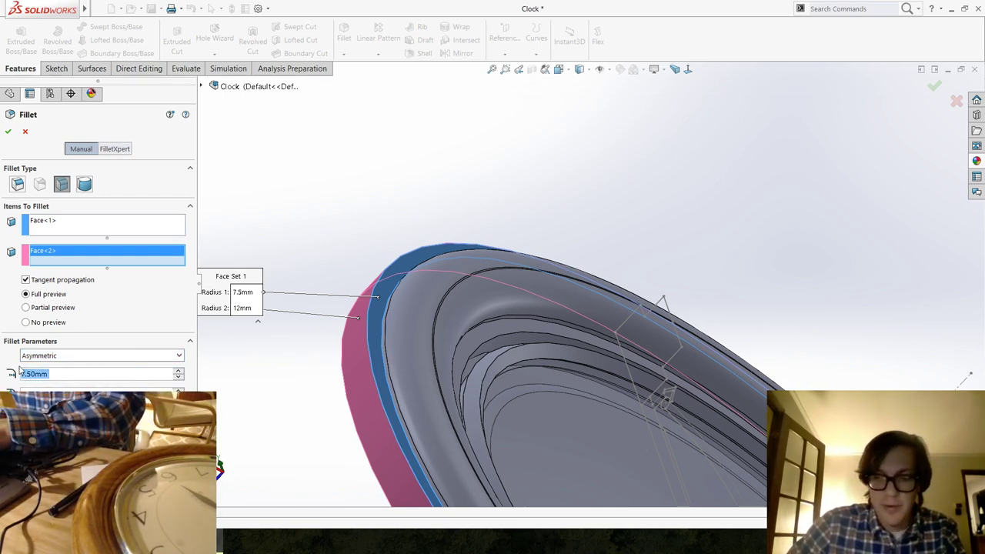
# Set the asymmetric distances to 7.5 mm and 5 mm and accept, creating Fillet4.
pyautogui.press('Return')
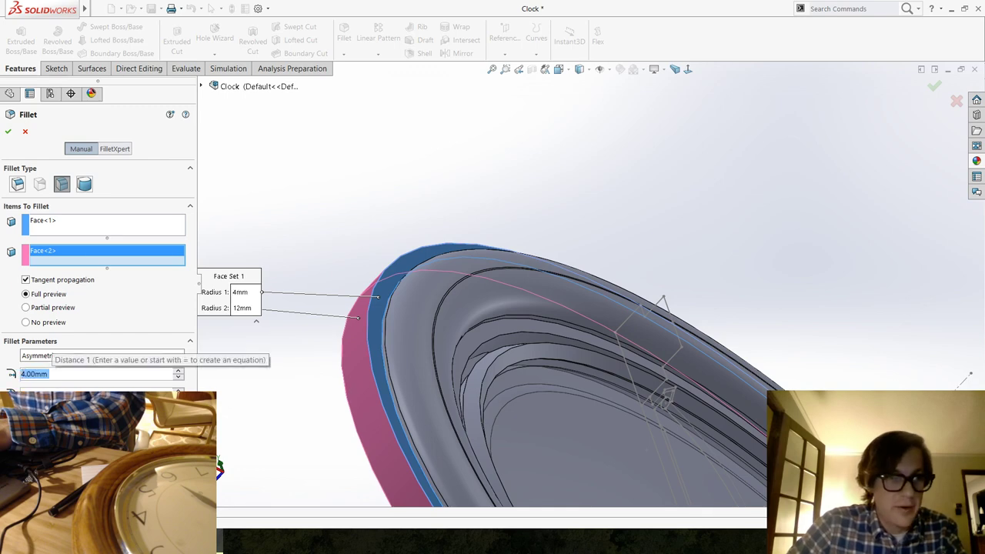
pyautogui.press('Tab')
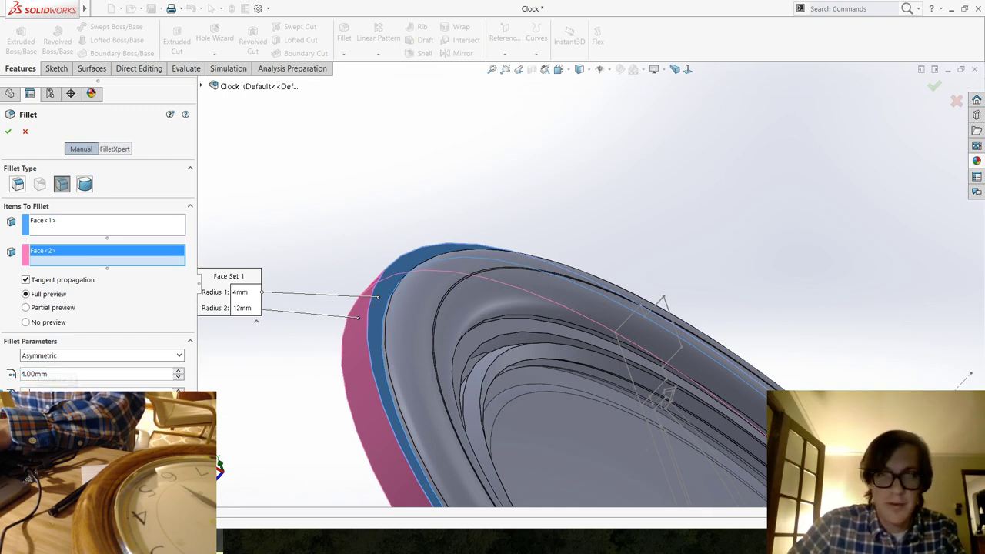
pyautogui.write('10')
pyautogui.press('Return')
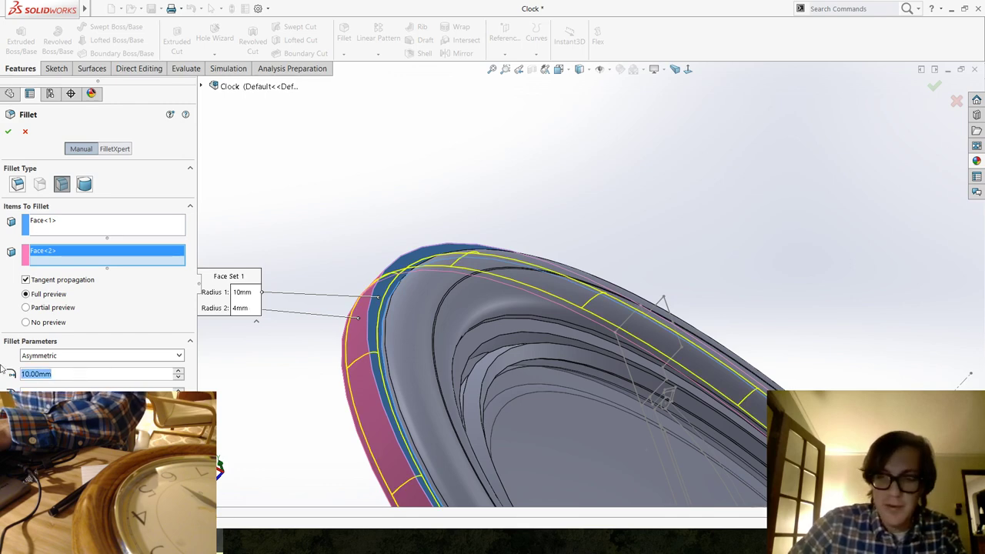
pyautogui.write('8')
pyautogui.press('Return')
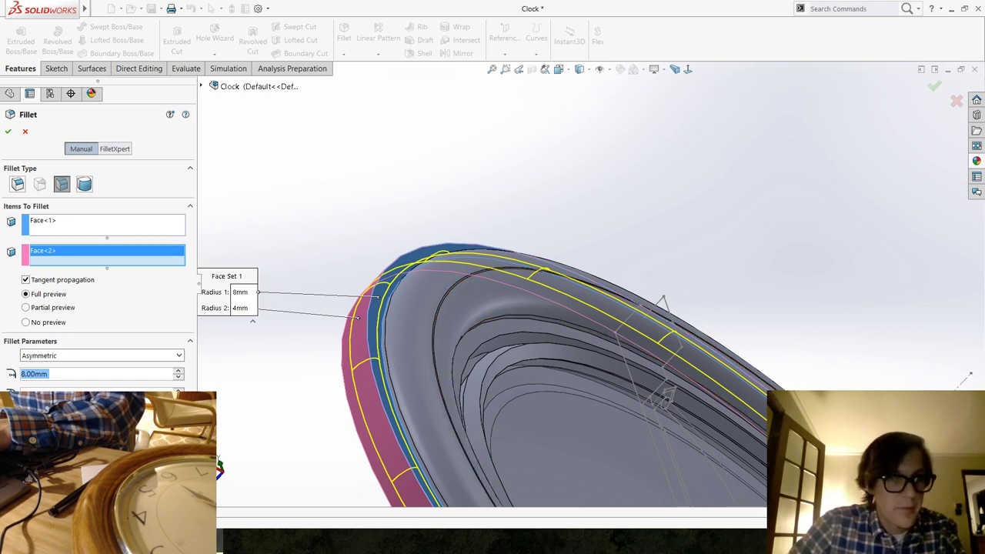
pyautogui.scroll(1, 46, 397)
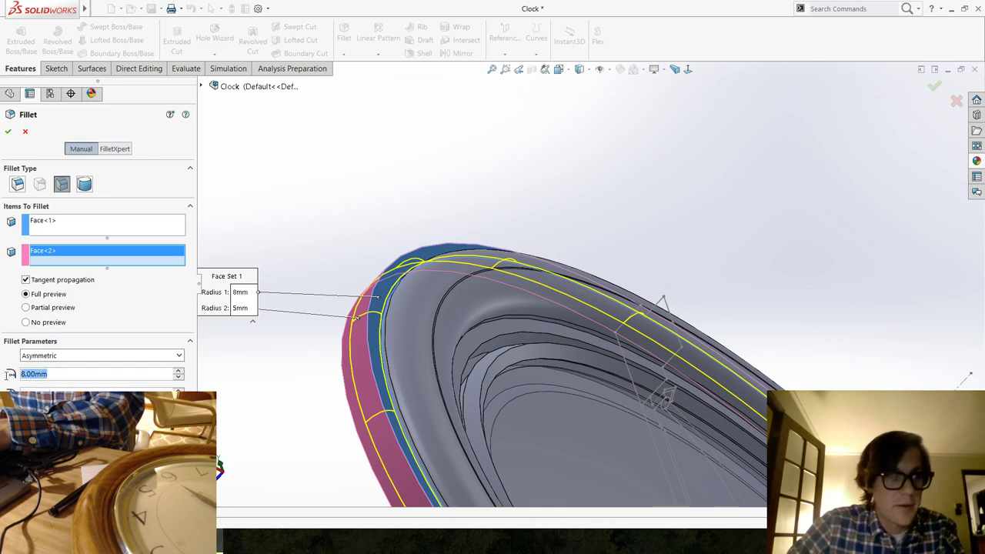
pyautogui.write('7.5')
pyautogui.press('Return')
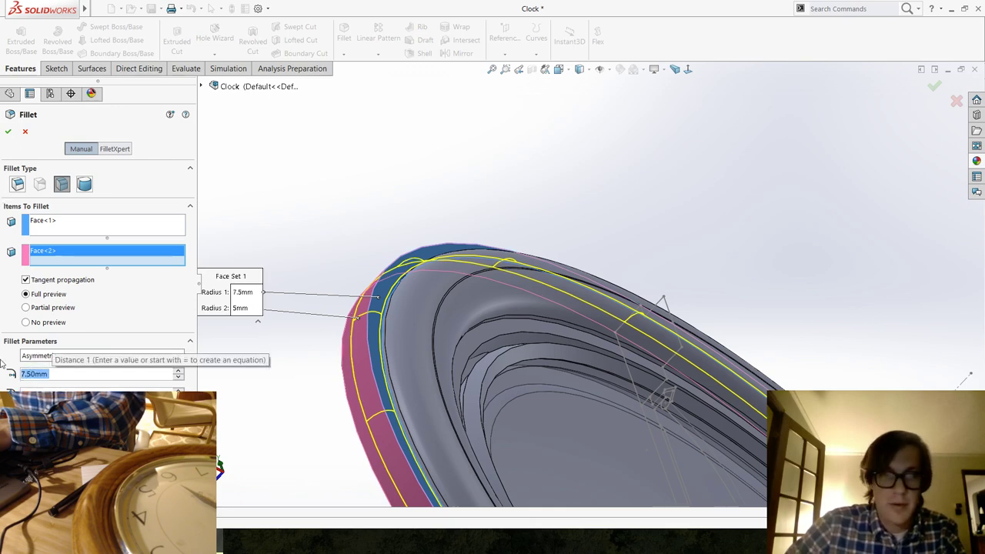
pyautogui.click(8, 134)
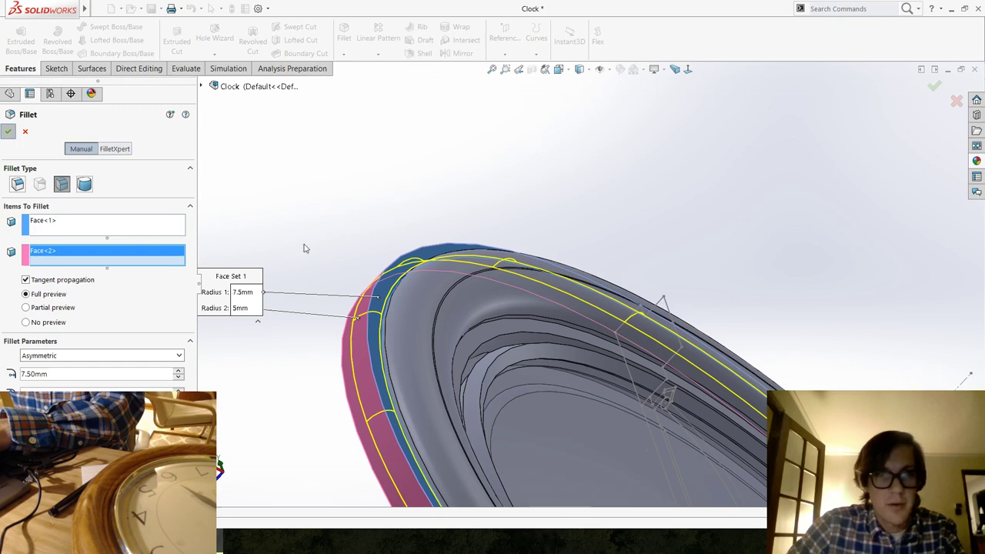
pyautogui.moveTo(319, 249); pyautogui.dragTo(318, 228, button='middle')
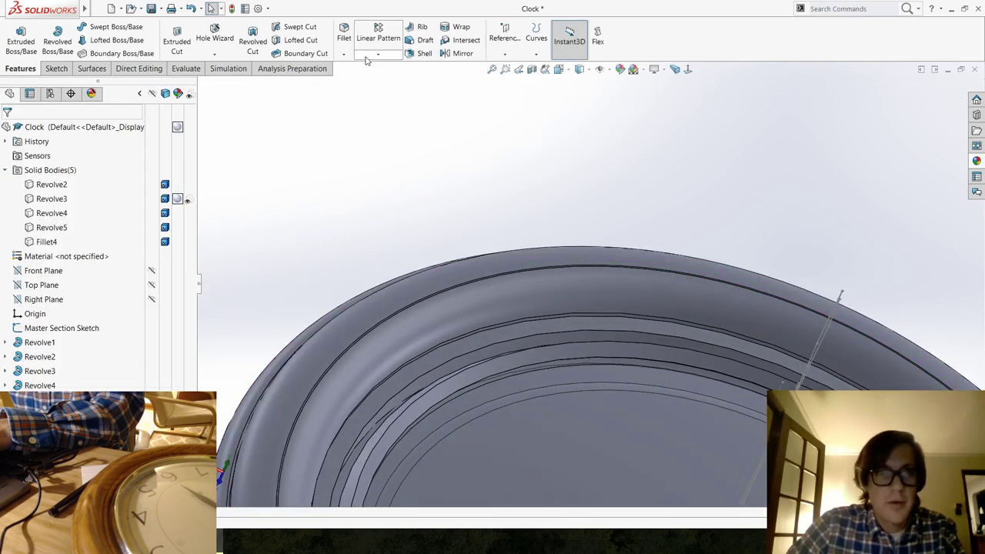
# Blend two inner ring faces with a 7.5 mm by 5 mm asymmetric face fillet, Fillet5.
pyautogui.click(344, 32)
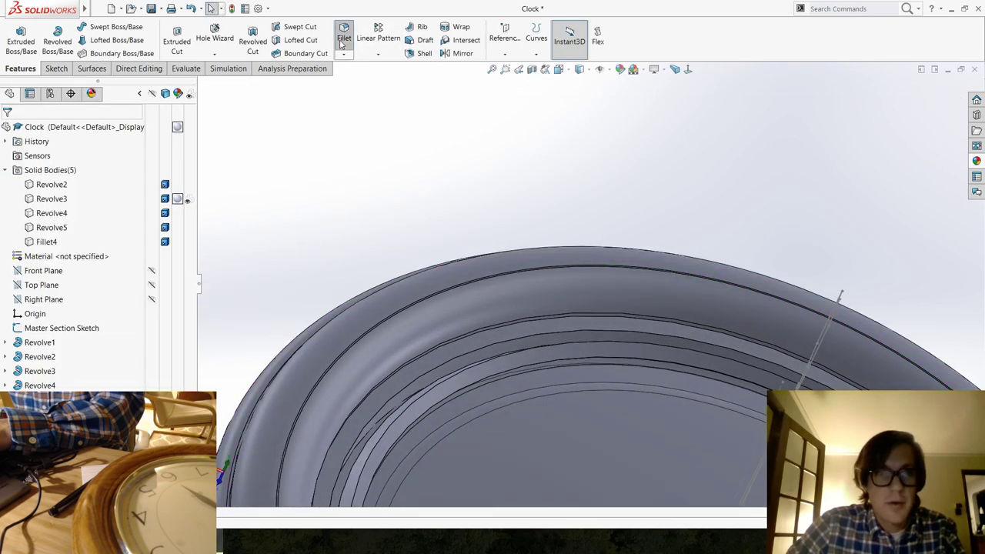
pyautogui.click(428, 371)
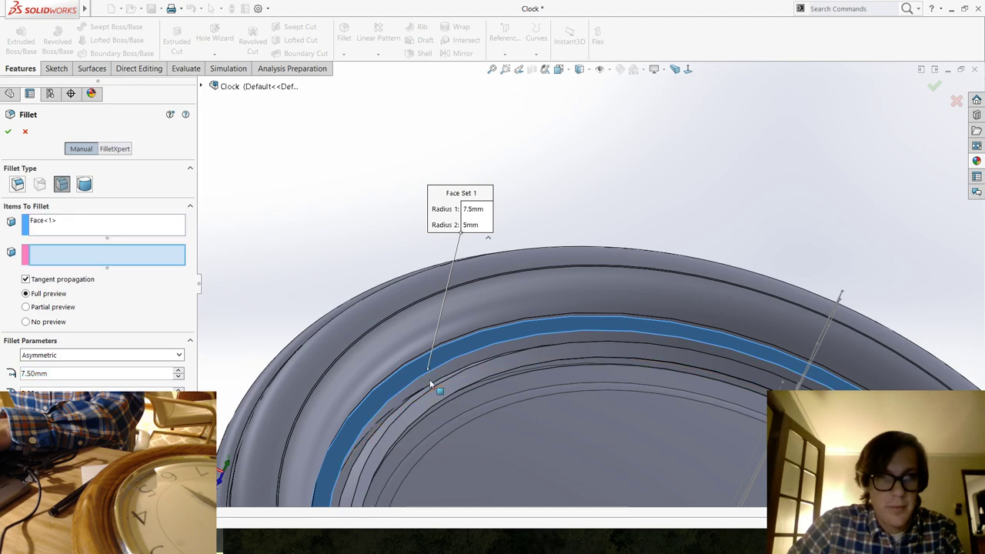
pyautogui.click(431, 385)
pyautogui.click(7, 131)
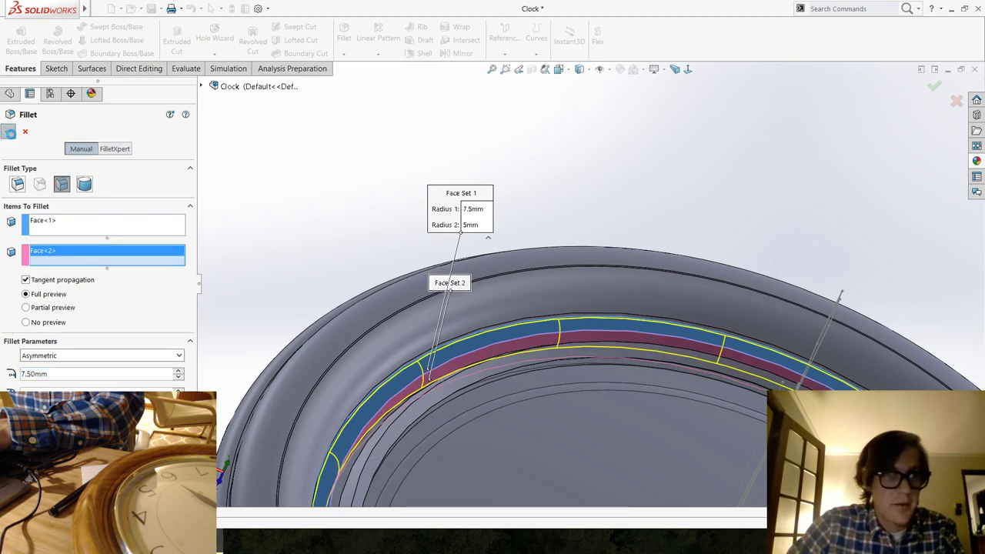
pyautogui.moveTo(306, 323); pyautogui.dragTo(361, 264, button='middle')
# Save the Clock part.
pyautogui.hotkey('ctrl', 's')
pyautogui.scroll(-5, 341, 385)
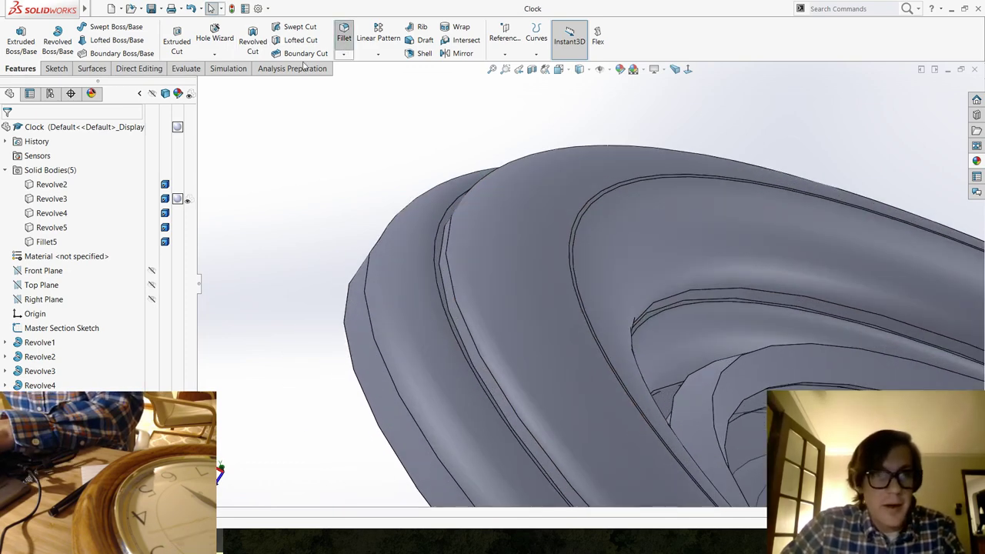
pyautogui.click(344, 32)
# Apply a constant-size symmetric 1.5 mm fillet to three edges of the clock ring.
pyautogui.click(17, 185)
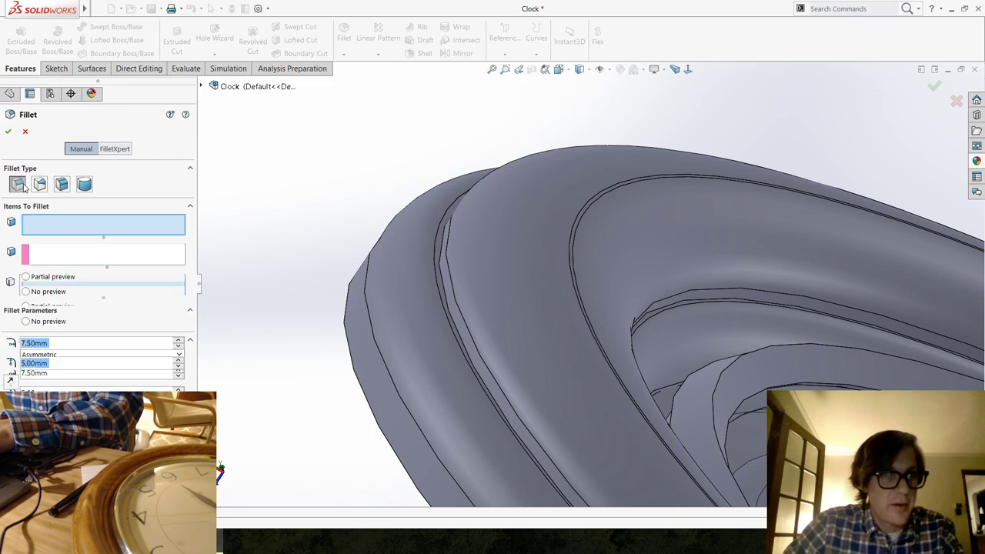
pyautogui.click(68, 325)
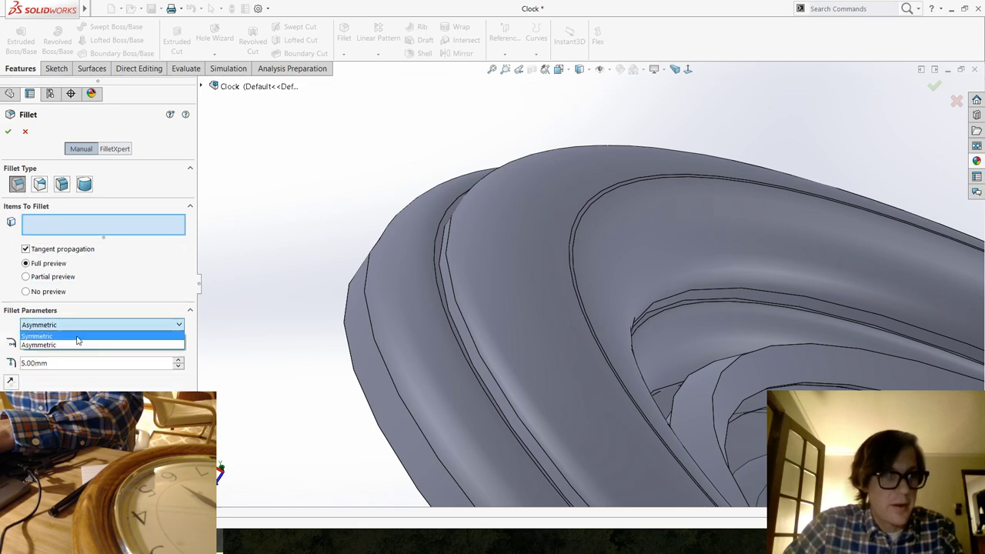
pyautogui.click(77, 339)
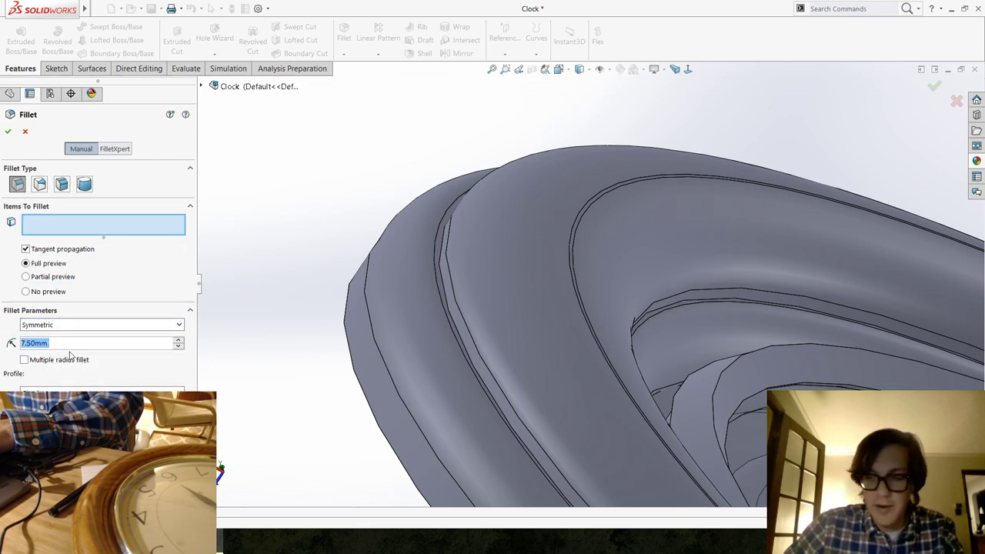
pyautogui.write('1.5')
pyautogui.press('Return')
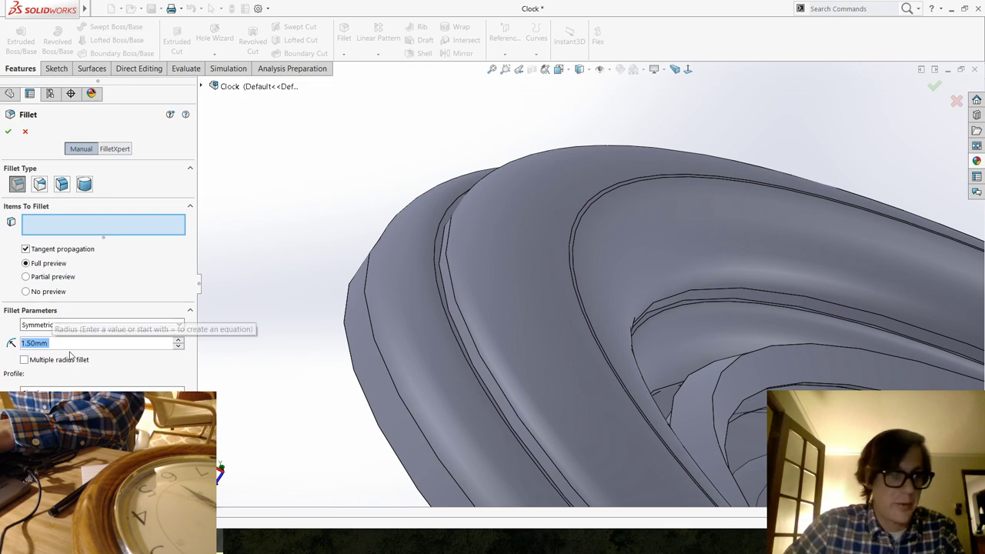
pyautogui.click(451, 312)
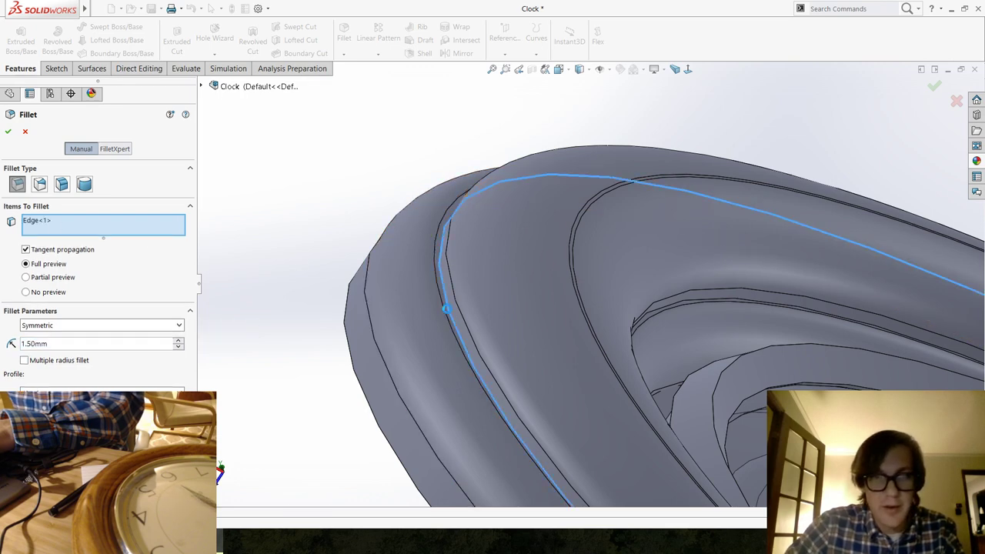
pyautogui.click(368, 400)
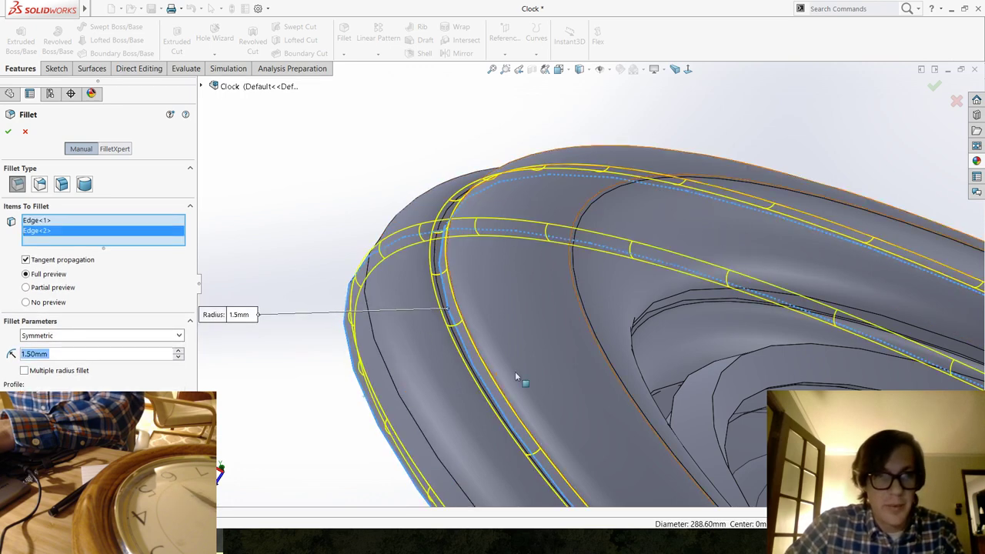
pyautogui.scroll(-3, 515, 371)
pyautogui.click(587, 416)
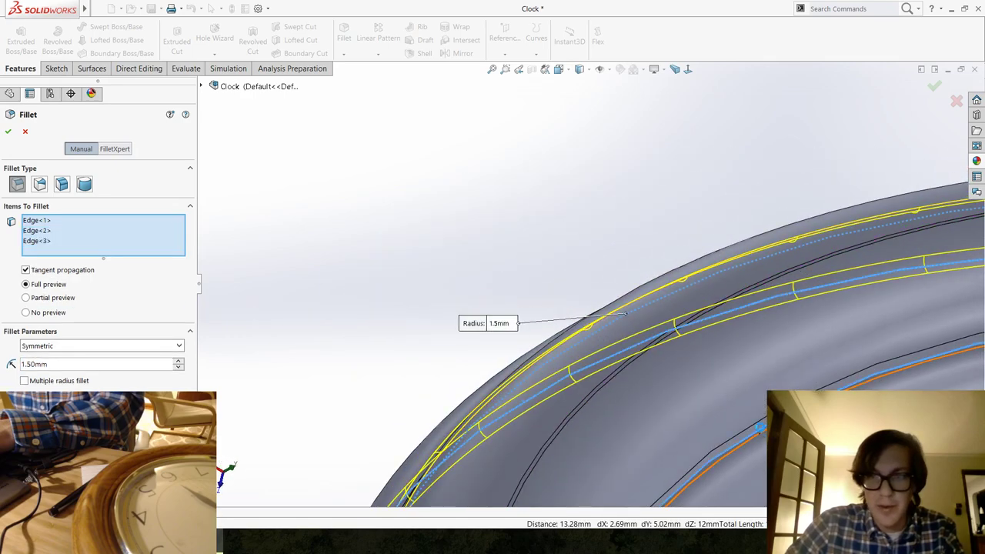
pyautogui.scroll(3, 766, 439)
pyautogui.moveTo(766, 439); pyautogui.dragTo(662, 381, button='middle')
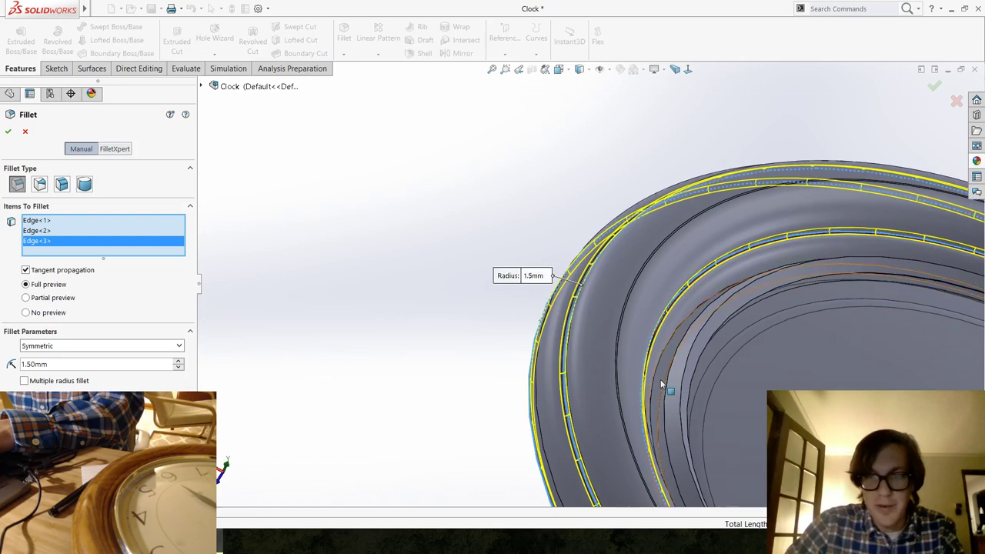
pyautogui.scroll(-5, 665, 411)
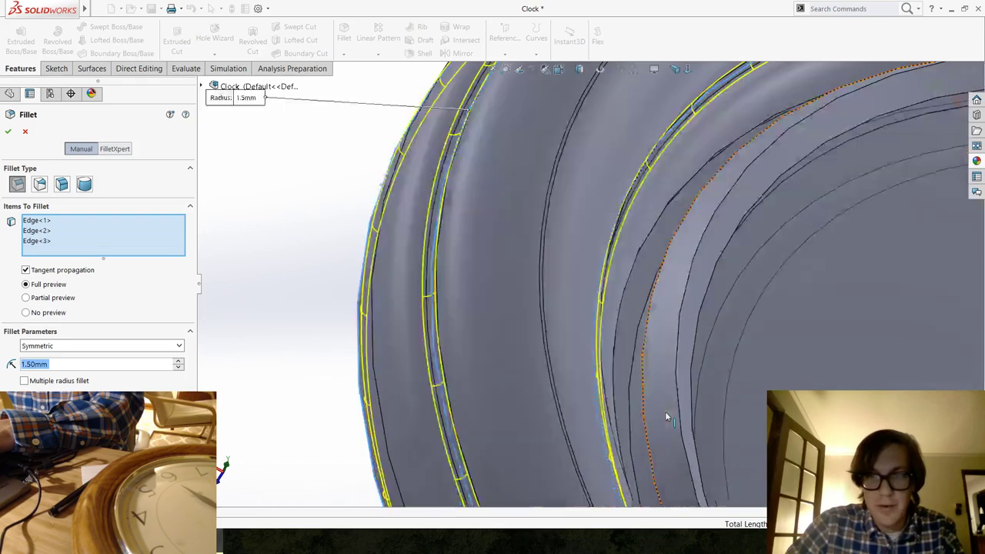
pyautogui.click(8, 131)
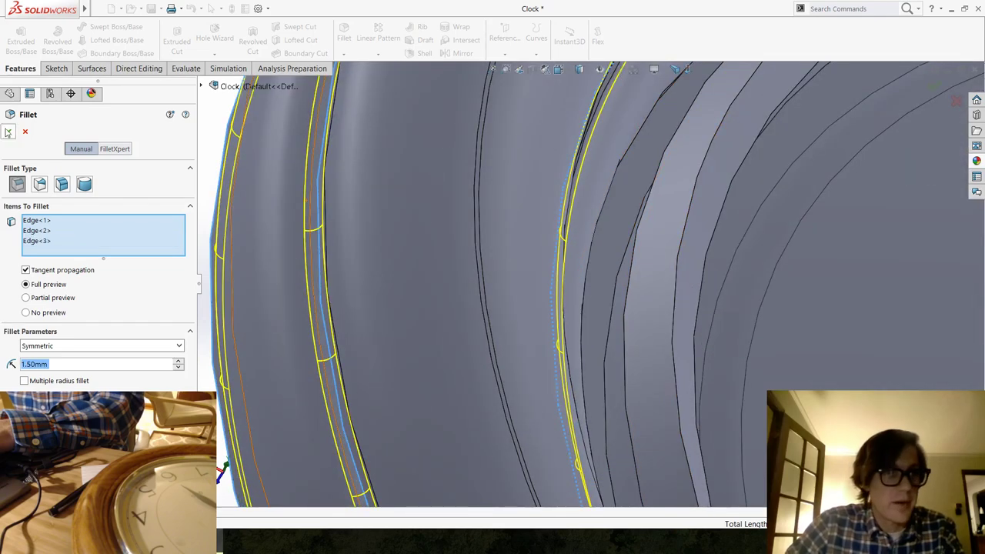
# Orbit and zoom to bring the ring's inner rim into view.
pyautogui.scroll(6, 550, 329)
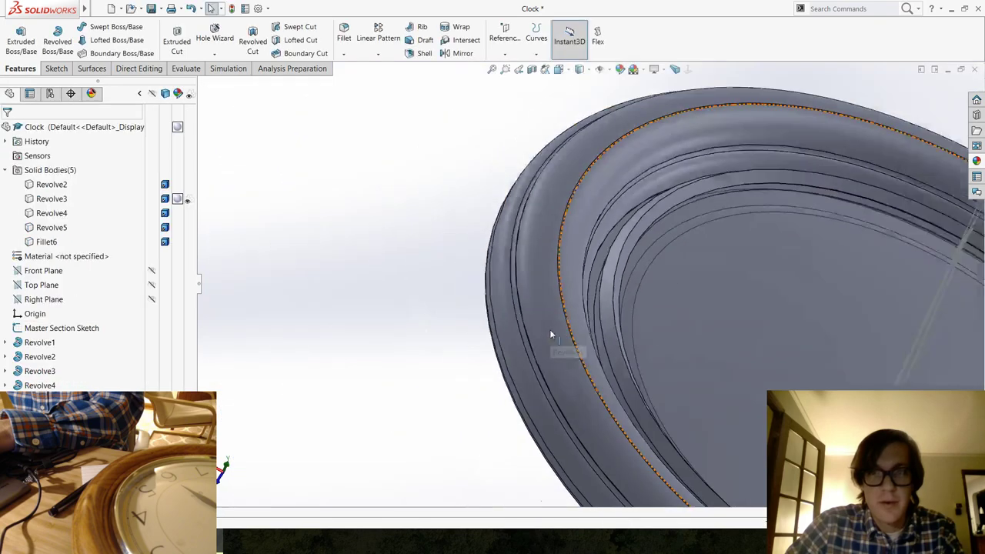
pyautogui.moveTo(444, 235); pyautogui.dragTo(443, 320, button='middle')
pyautogui.scroll(4, 615, 392)
pyautogui.scroll(-6, 590, 161)
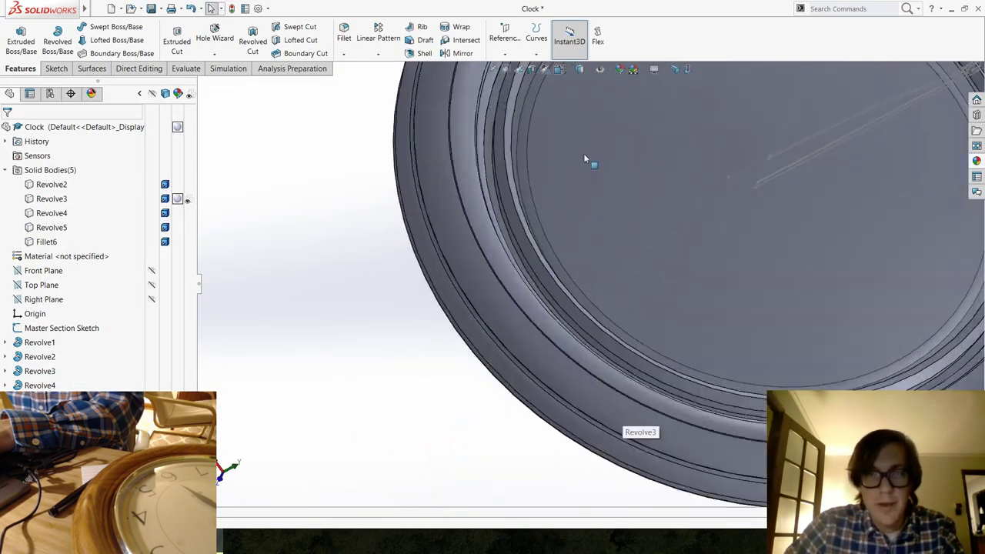
pyautogui.scroll(5, 576, 201)
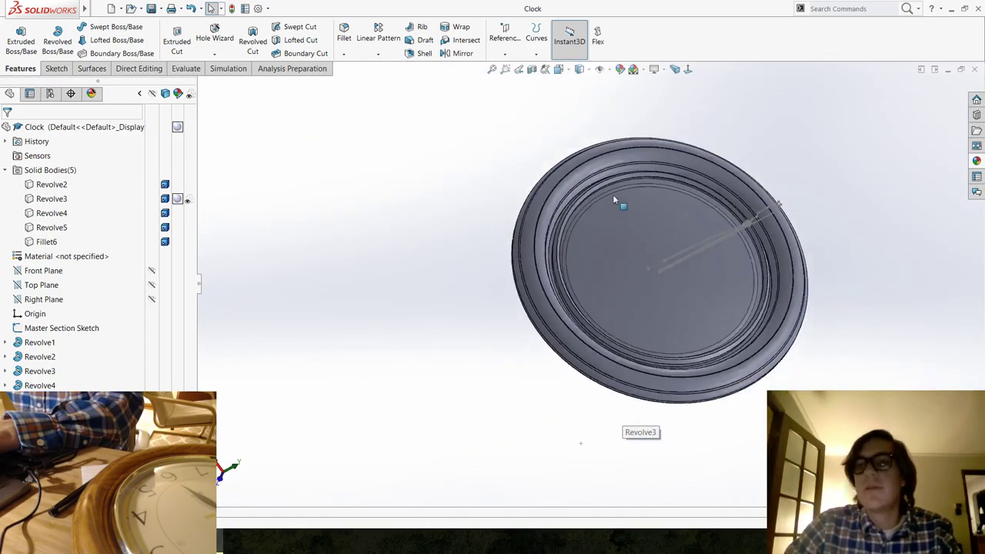
pyautogui.scroll(-4, 619, 216)
pyautogui.scroll(-3, 621, 228)
pyautogui.moveTo(621, 228); pyautogui.dragTo(538, 254, button='middle')
pyautogui.scroll(-3, 519, 260)
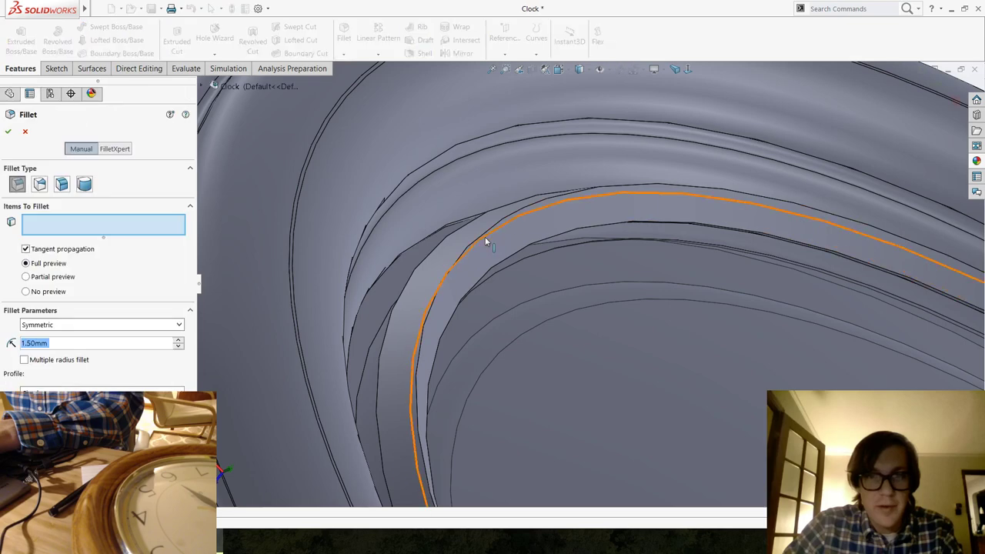
# Round one inner rim edge with a 1 mm fillet, creating Fillet7.
pyautogui.click(494, 225)
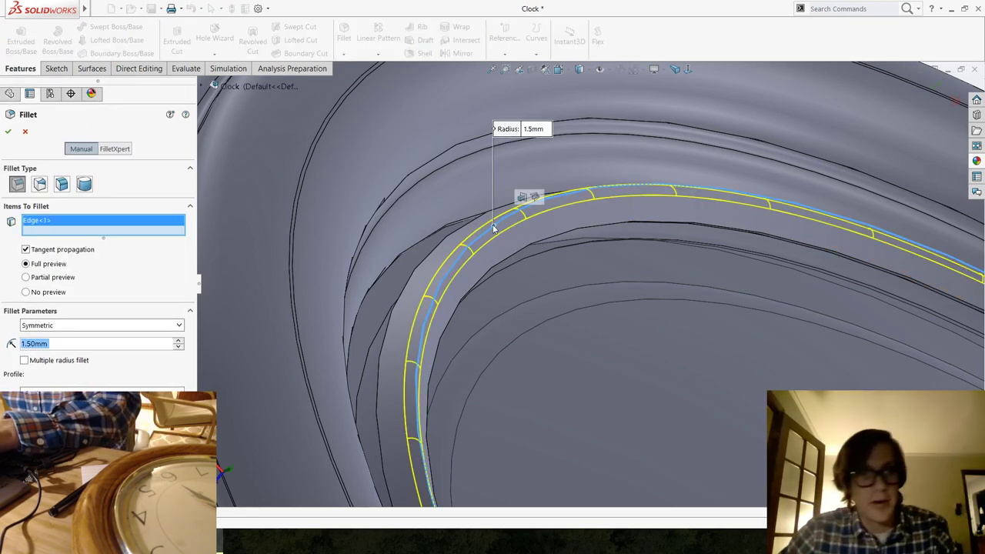
pyautogui.write('0.5')
pyautogui.press('Return')
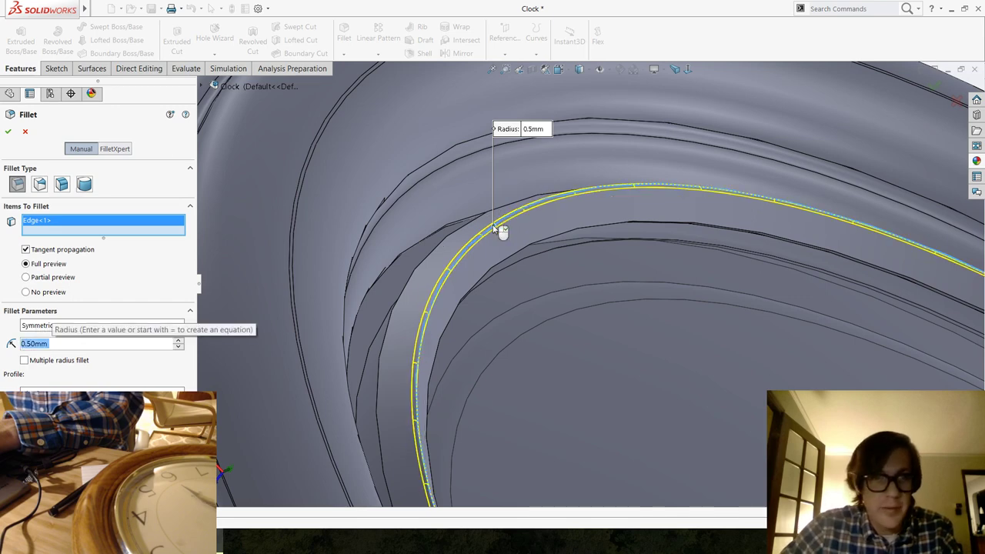
pyautogui.write('1.')
pyautogui.press('Return')
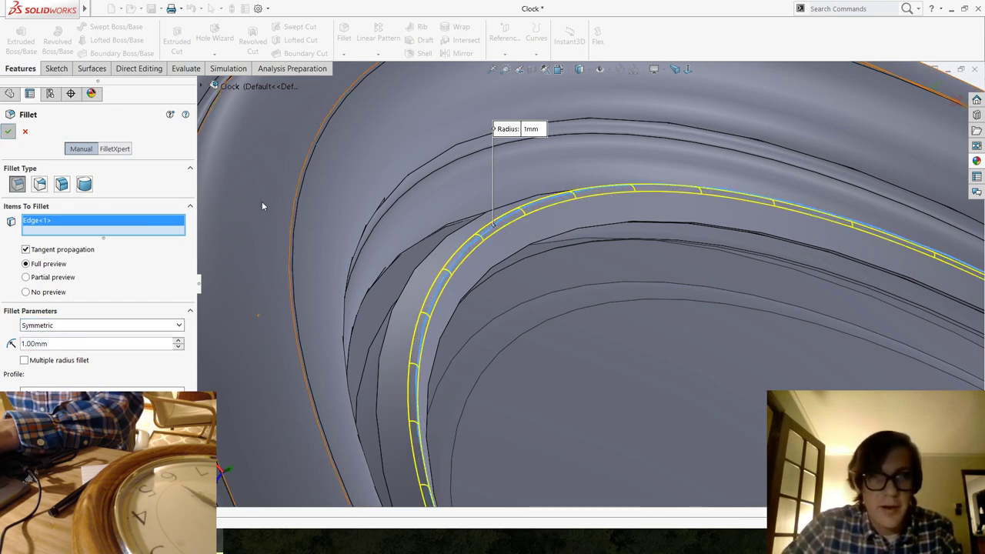
pyautogui.press('Return')
pyautogui.moveTo(403, 303); pyautogui.dragTo(385, 254, button='middle')
# Round two more inner ring edges with a 0.5 mm fillet, Fillet8.
pyautogui.click(345, 37)
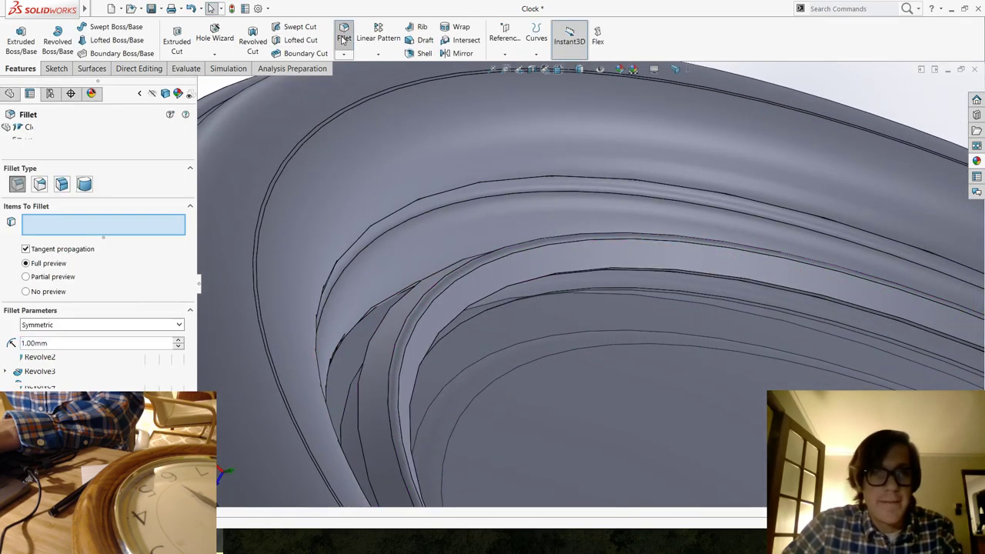
pyautogui.write('0.5')
pyautogui.press('Return')
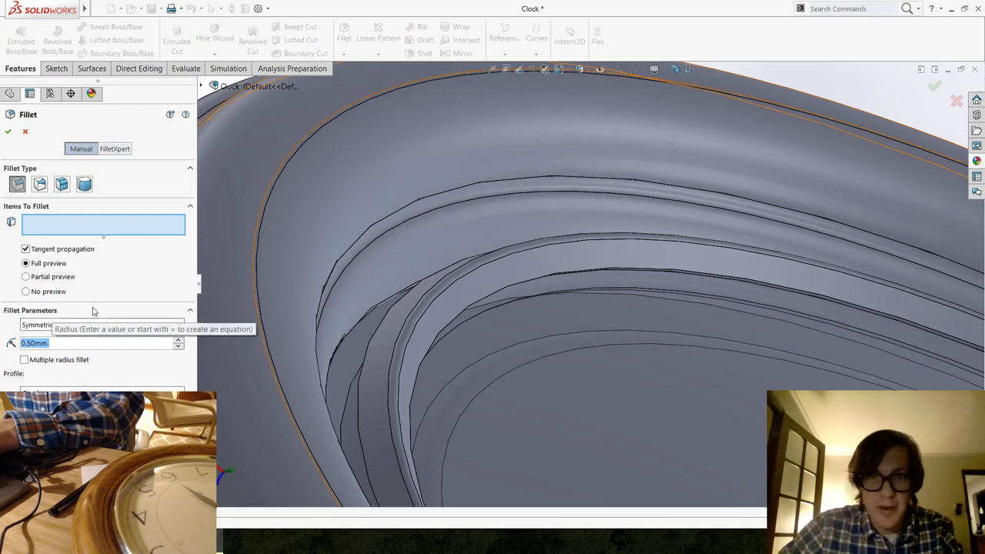
pyautogui.click(378, 334)
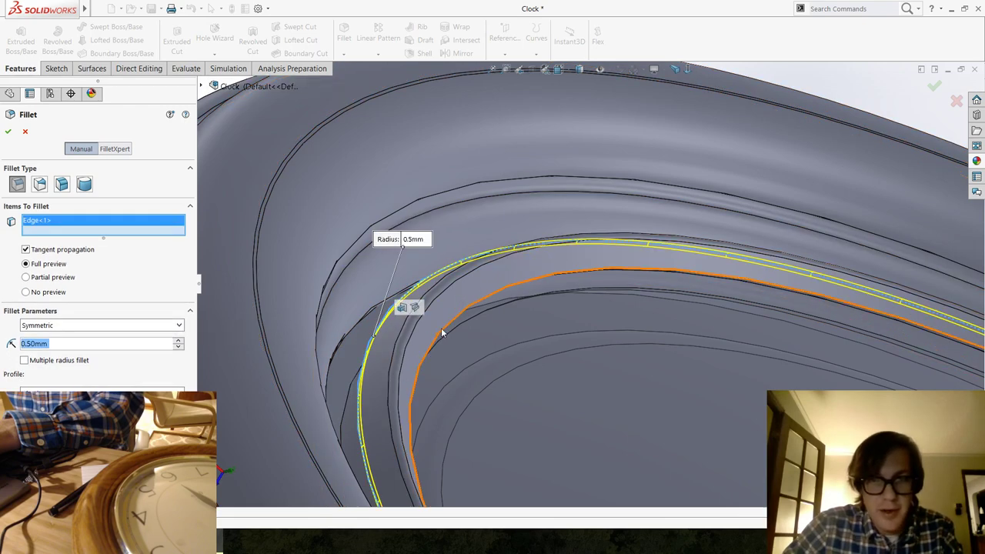
pyautogui.click(443, 332)
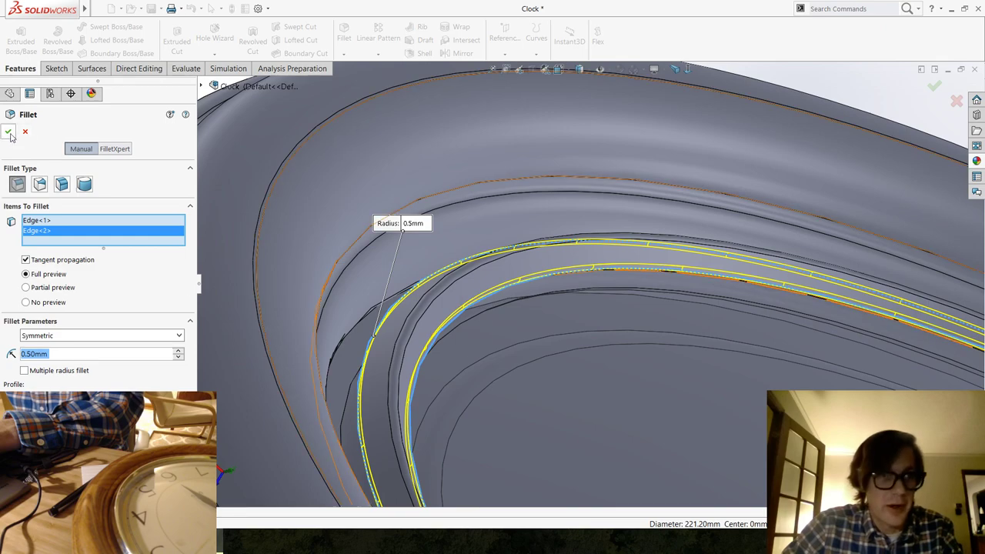
pyautogui.press('Return')
# Turn the model toward the clock's front face and save the Clock part.
pyautogui.moveTo(580, 378); pyautogui.dragTo(382, 224, button='middle')
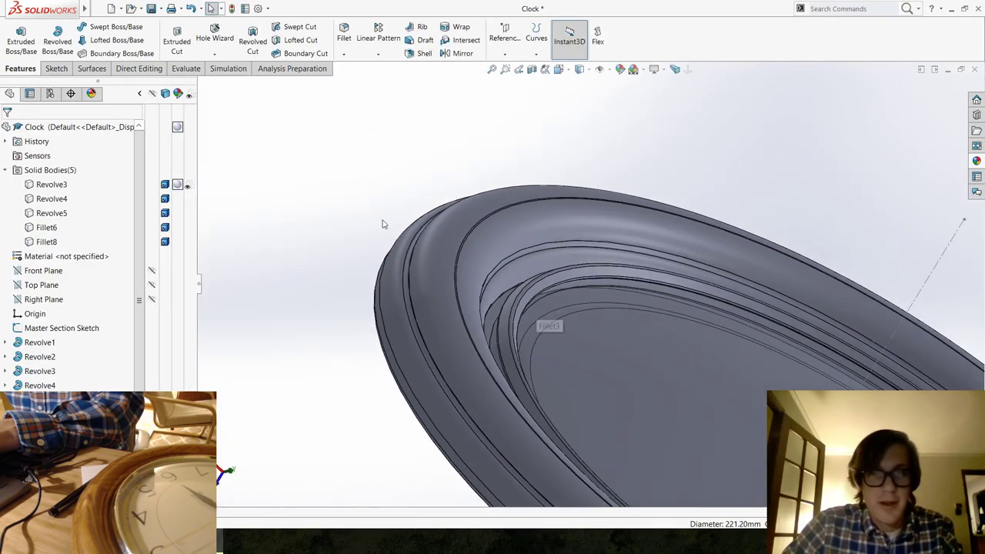
pyautogui.moveTo(546, 328); pyautogui.dragTo(605, 398, button='middle')
pyautogui.scroll(4, 677, 392)
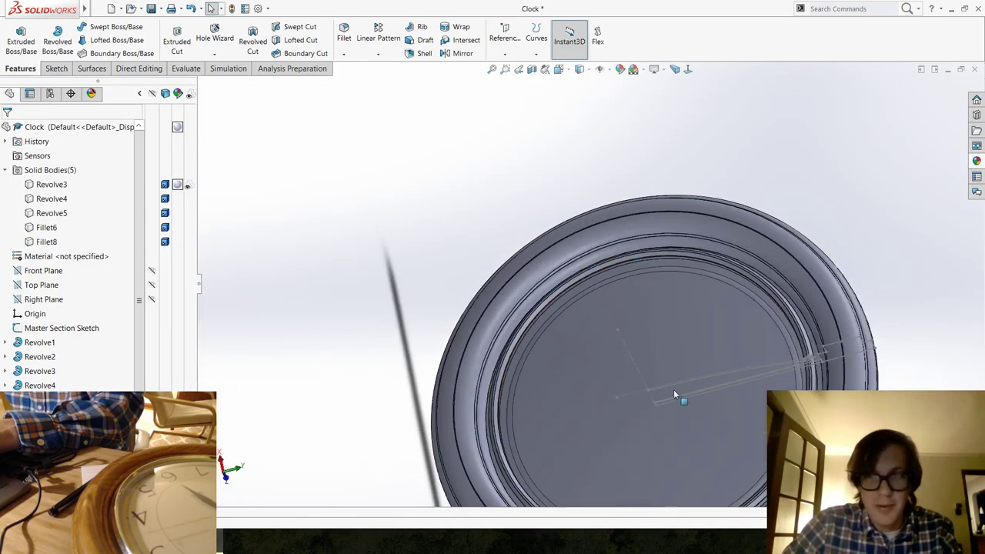
pyautogui.moveTo(678, 393); pyautogui.dragTo(568, 408, button='middle')
pyautogui.hotkey('ctrl', 's')
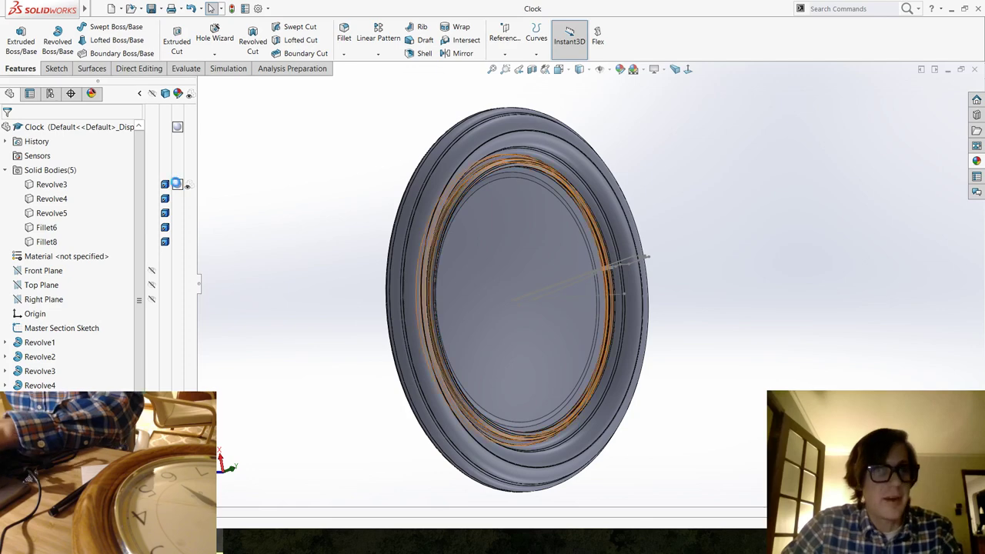
pyautogui.scroll(3, 422, 230)
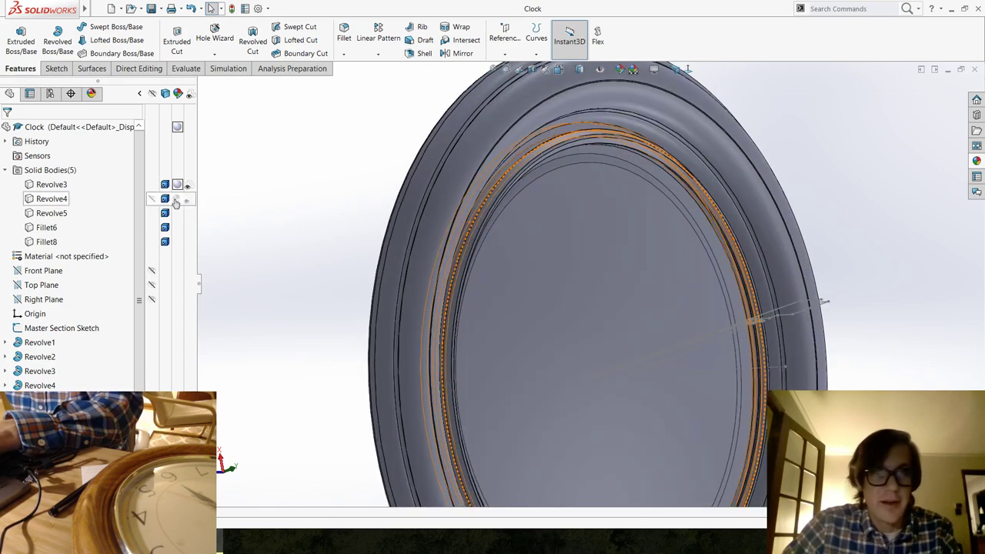
# Give the Revolve4 body an orange appearance.
pyautogui.click(178, 202)
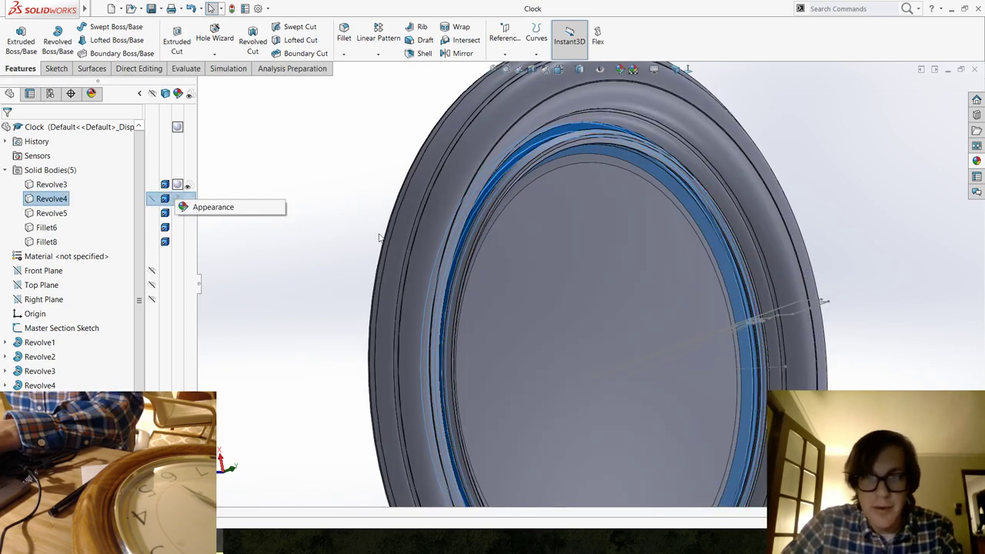
pyautogui.click(303, 296)
pyautogui.moveTo(488, 292); pyautogui.dragTo(439, 264, button='middle')
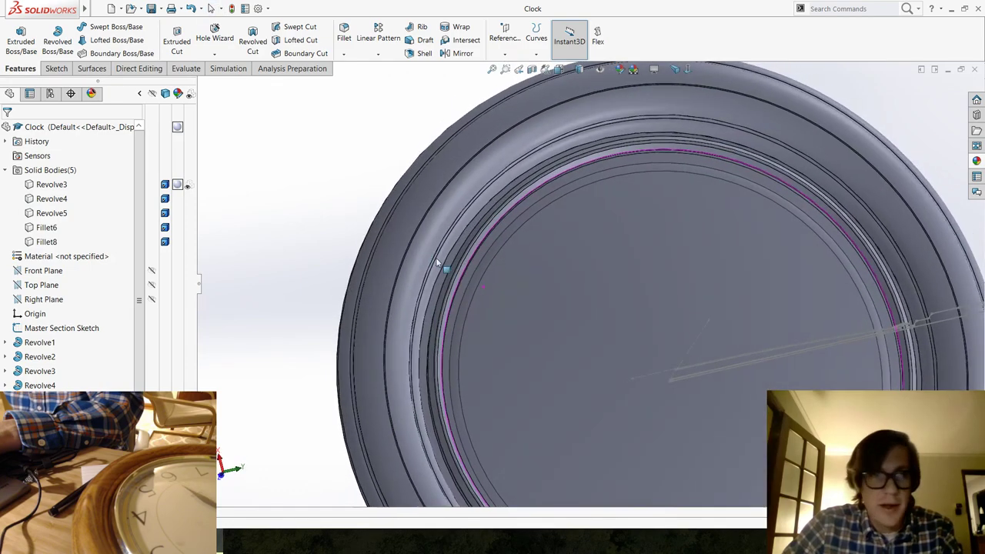
pyautogui.click(51, 198)
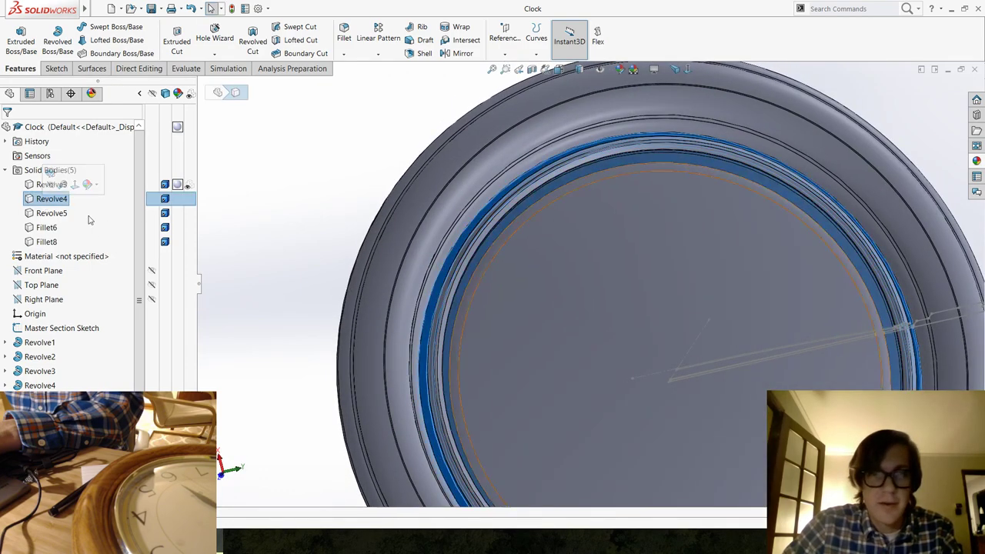
pyautogui.moveTo(320, 266); pyautogui.dragTo(308, 282, button='middle')
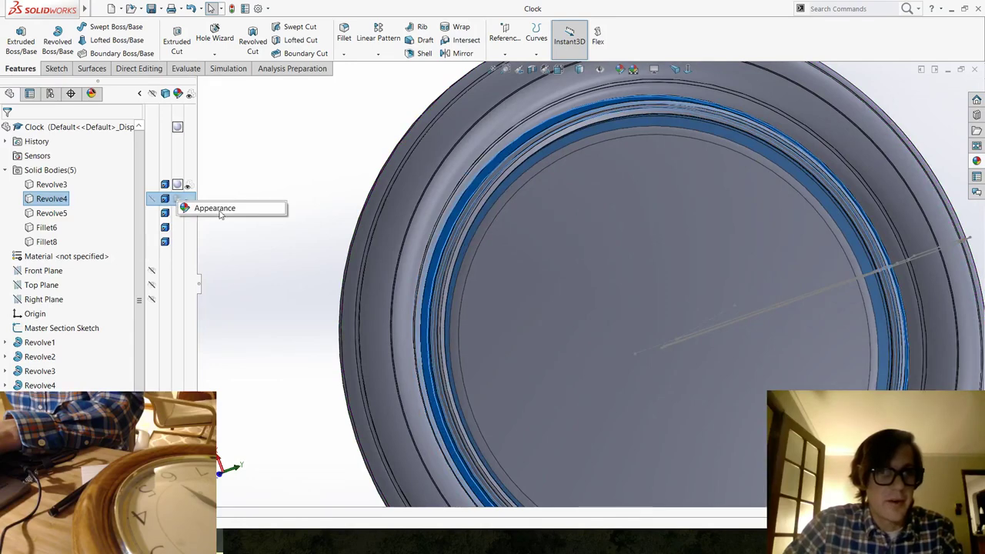
pyautogui.click(177, 199)
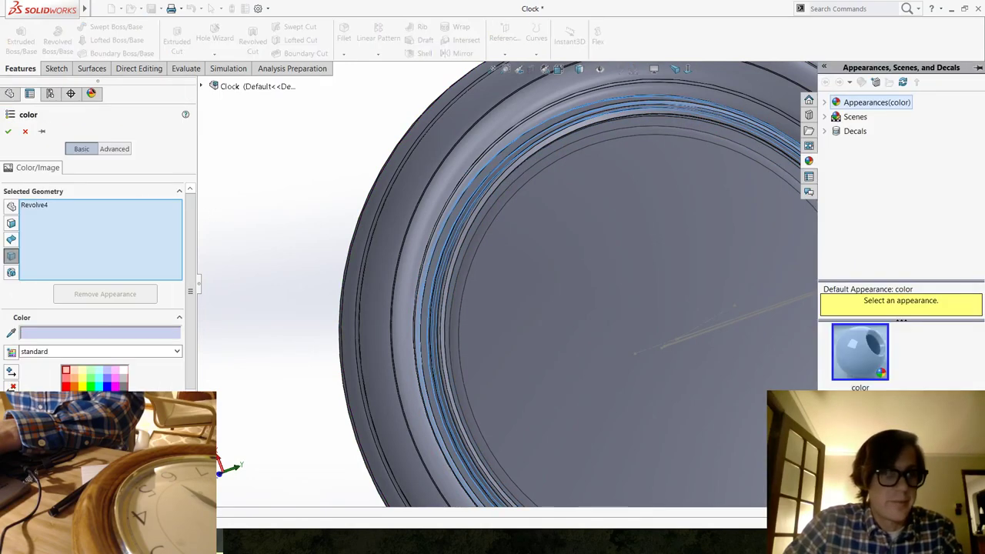
pyautogui.click(73, 387)
pyautogui.click(8, 130)
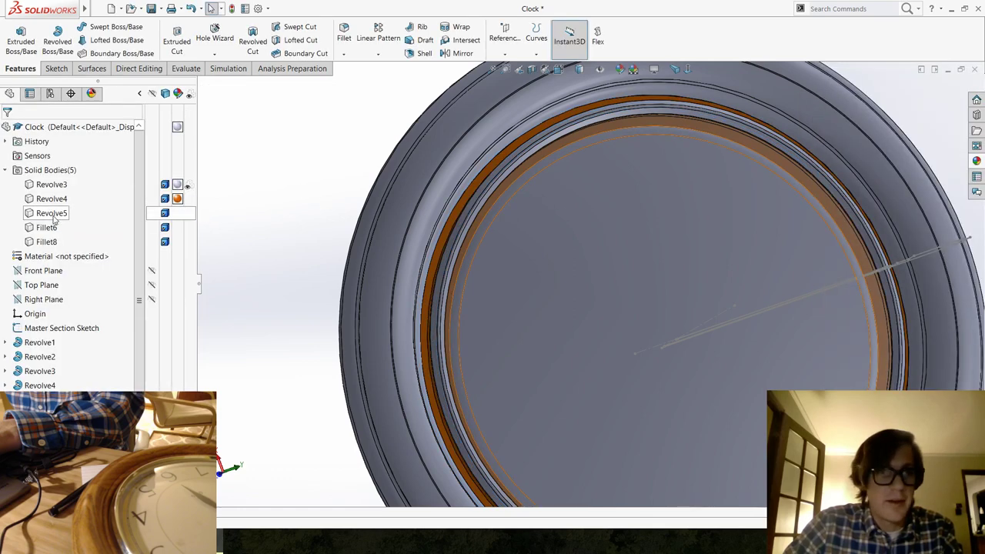
# Change the Revolve5 body's appearance to pale grey.
pyautogui.click(54, 219)
pyautogui.moveTo(297, 246); pyautogui.dragTo(223, 227, button='middle')
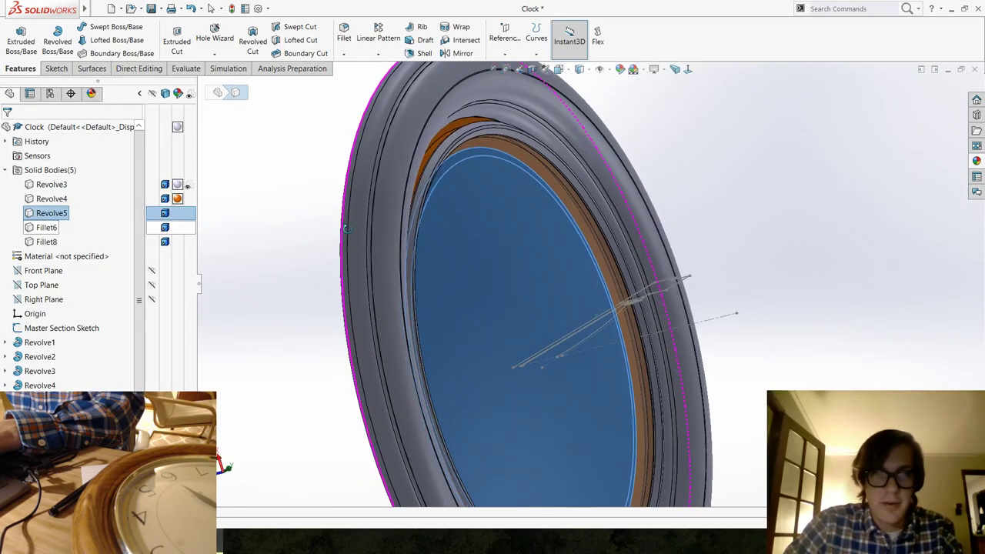
pyautogui.click(175, 217)
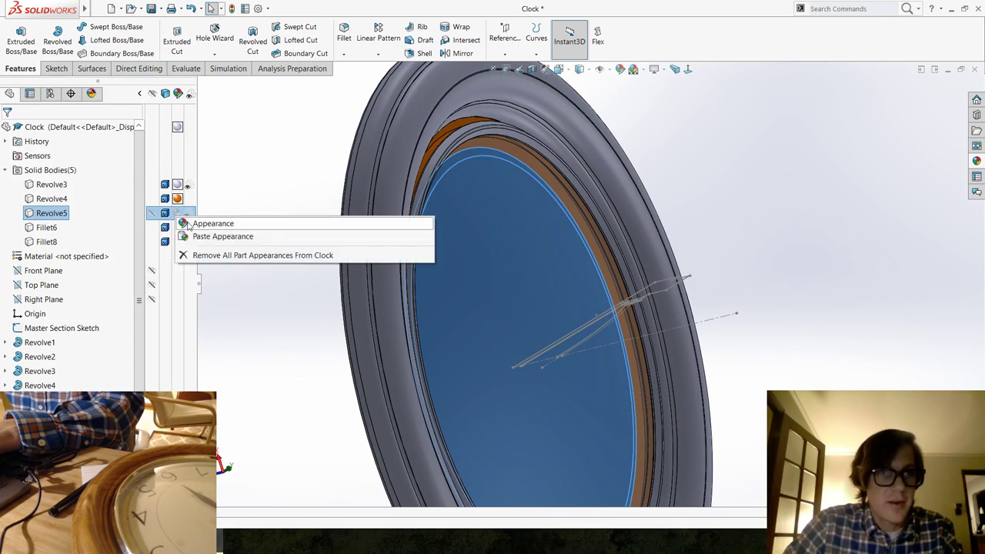
pyautogui.click(189, 223)
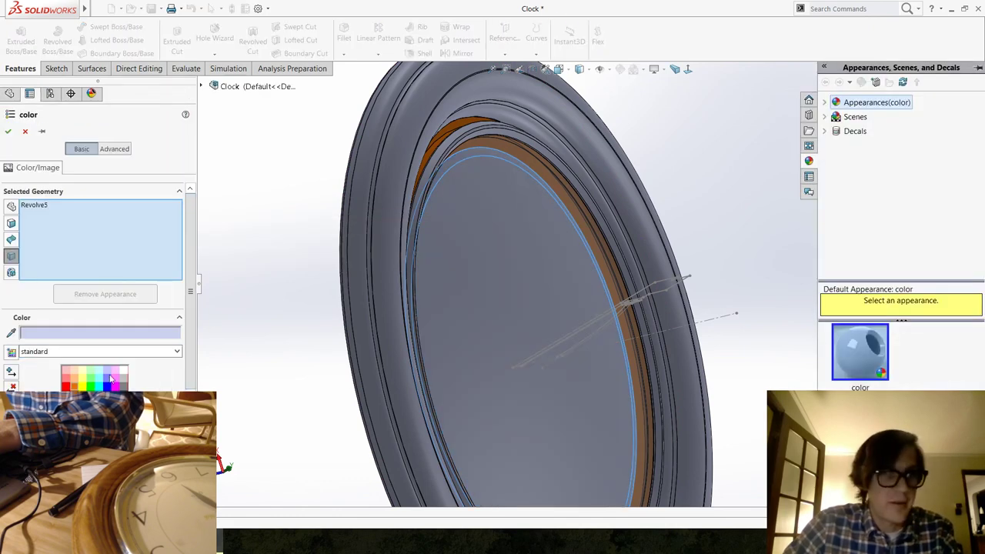
pyautogui.click(112, 297)
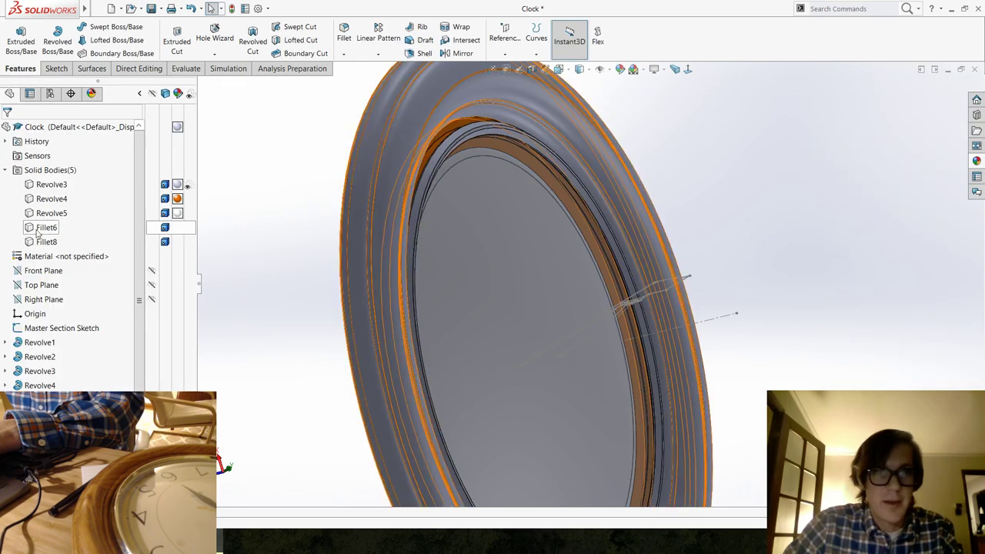
# Apply a wood-brown appearance to the Fillet6 body.
pyautogui.click(176, 228)
pyautogui.click(197, 236)
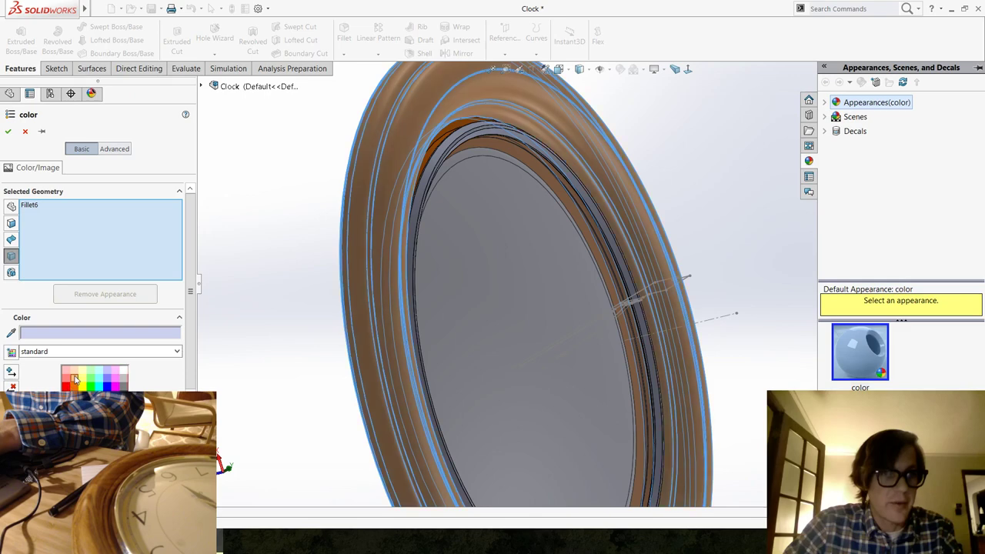
pyautogui.press('Return')
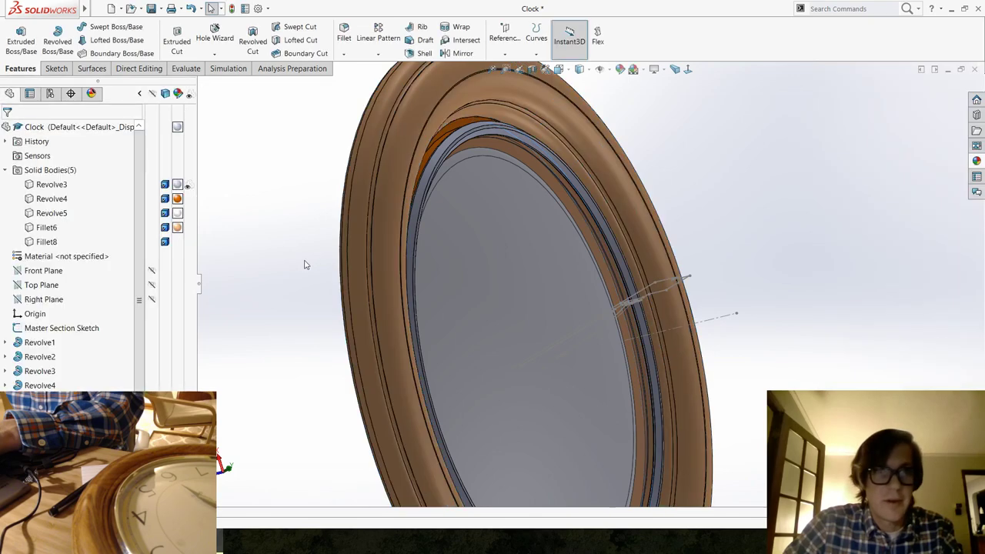
# Make the Fillet8 ring yellow, then view the ring edge-on.
pyautogui.click(177, 242)
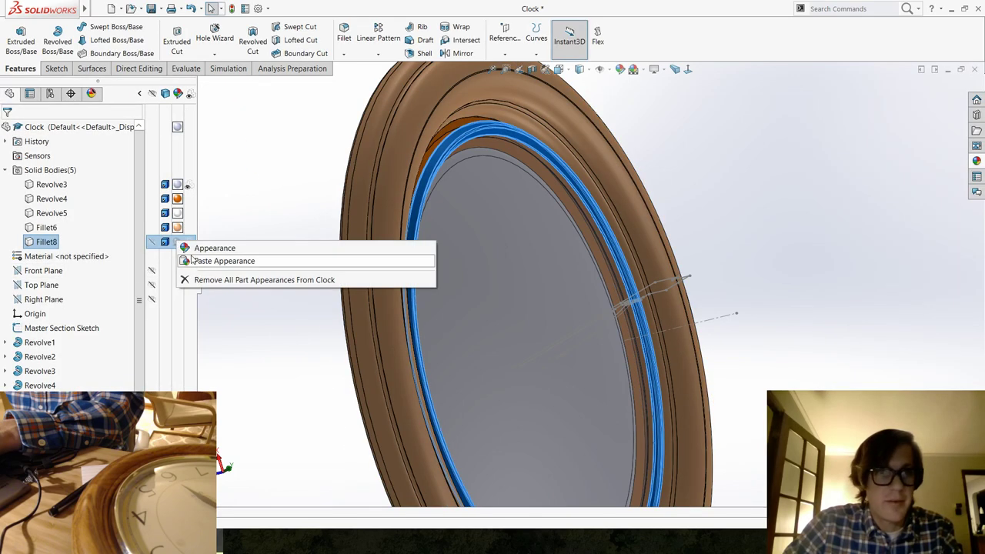
pyautogui.click(204, 248)
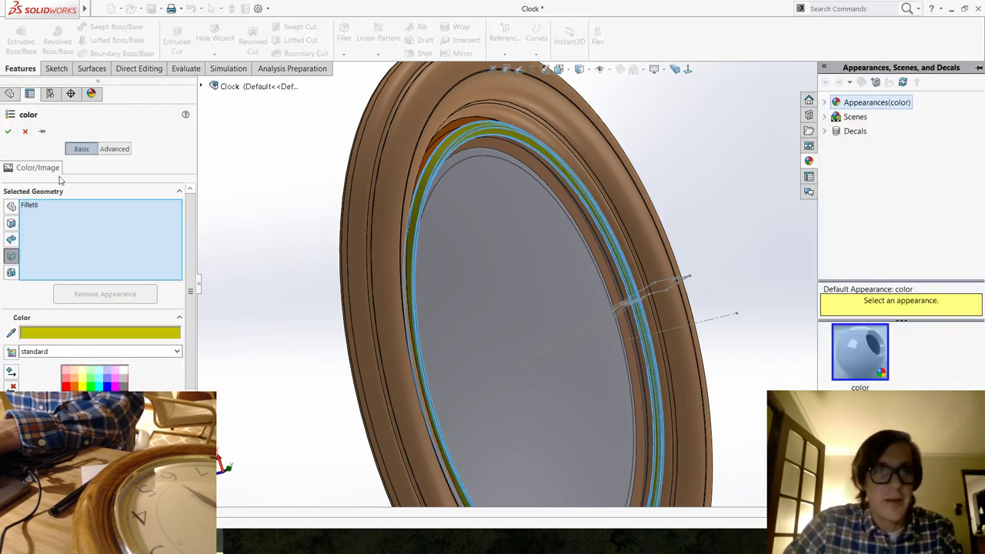
pyautogui.click(8, 131)
pyautogui.moveTo(270, 222); pyautogui.dragTo(476, 284, button='middle')
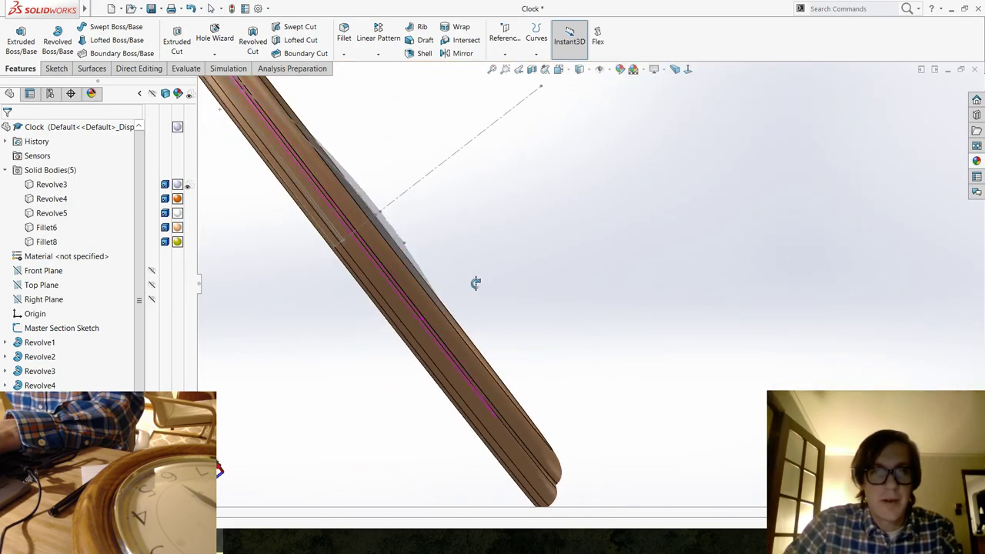
# Show the coloured clock frame in Front view, tilt it slightly, then switch to OBS Studio.
pyautogui.hotkey('ctrl', '1')
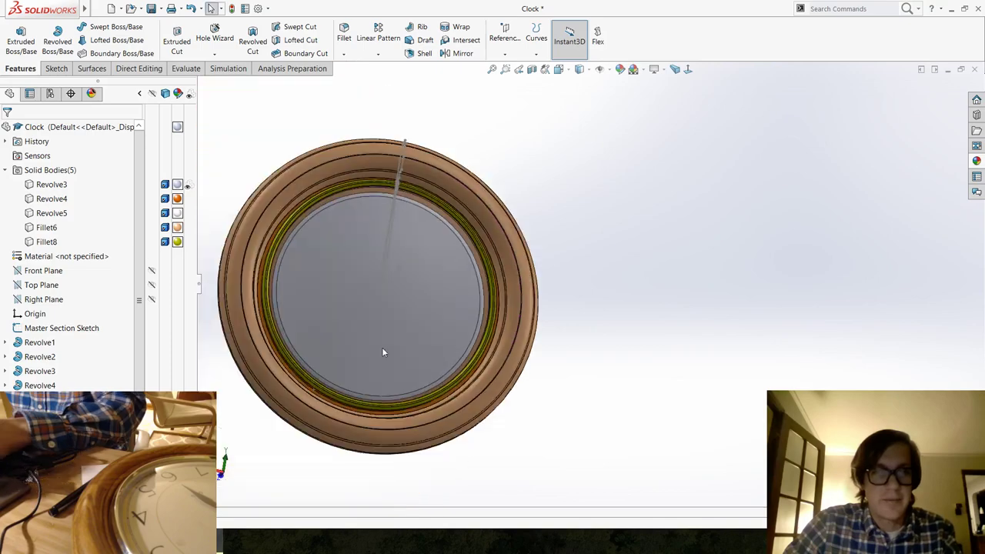
pyautogui.moveTo(339, 286); pyautogui.dragTo(357, 280, button='middle')
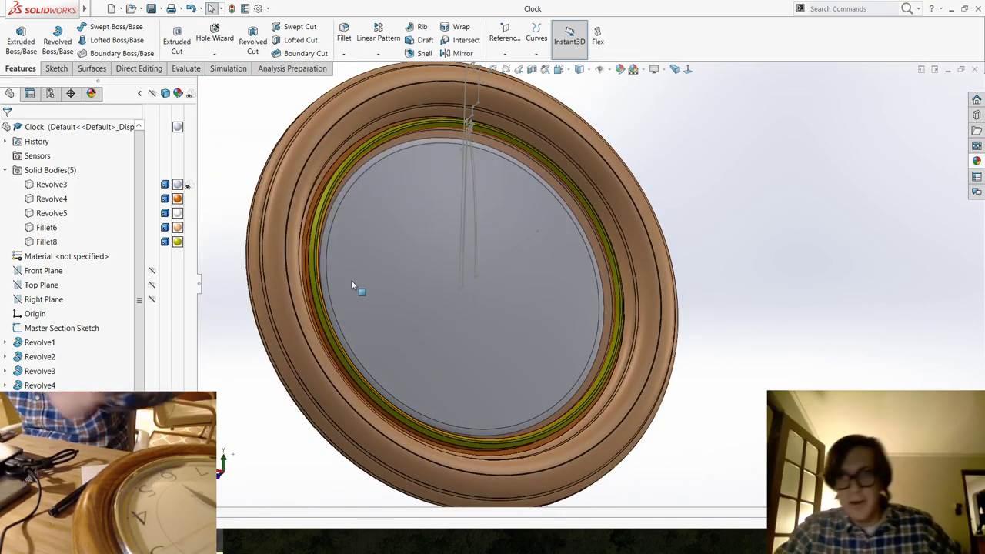
pyautogui.hotkey('alt', 'Tab')
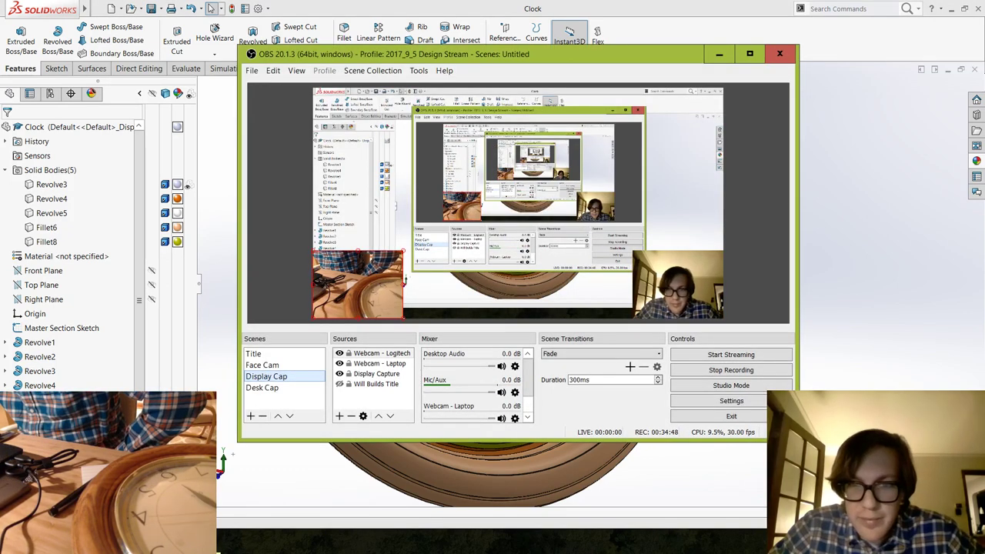
# Move the OBS Studio window aside so the Google Inbox page shows.
pyautogui.click(627, 5)
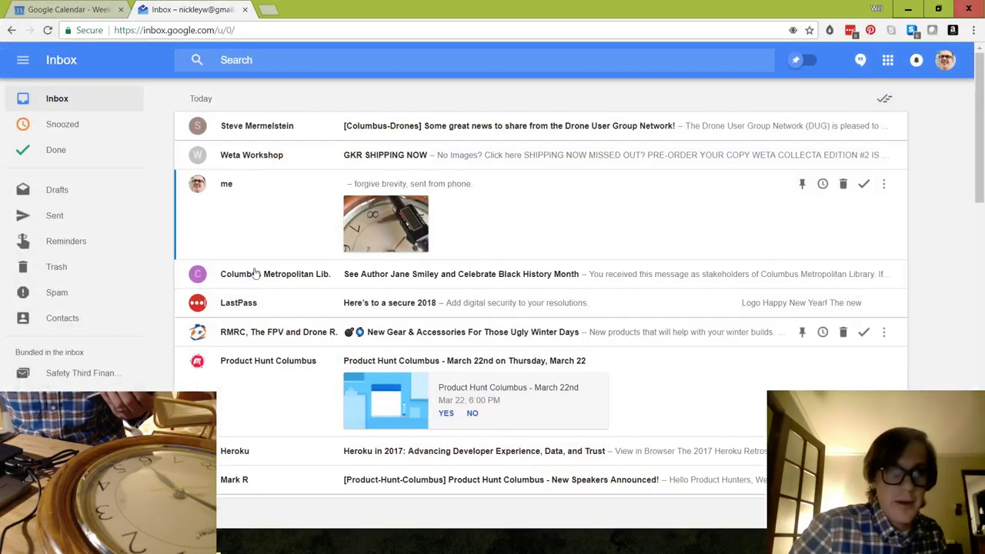
# Bring OBS Studio forward and make Face Cam the active scene.
pyautogui.hotkey('alt', 'Tab')
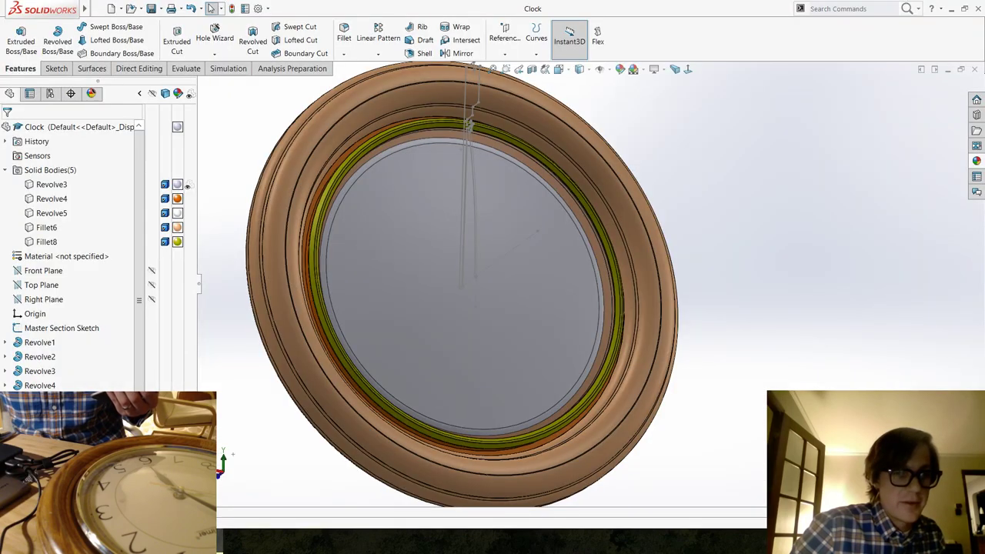
pyautogui.hotkey('alt', 'Tab')
pyautogui.click(264, 365)
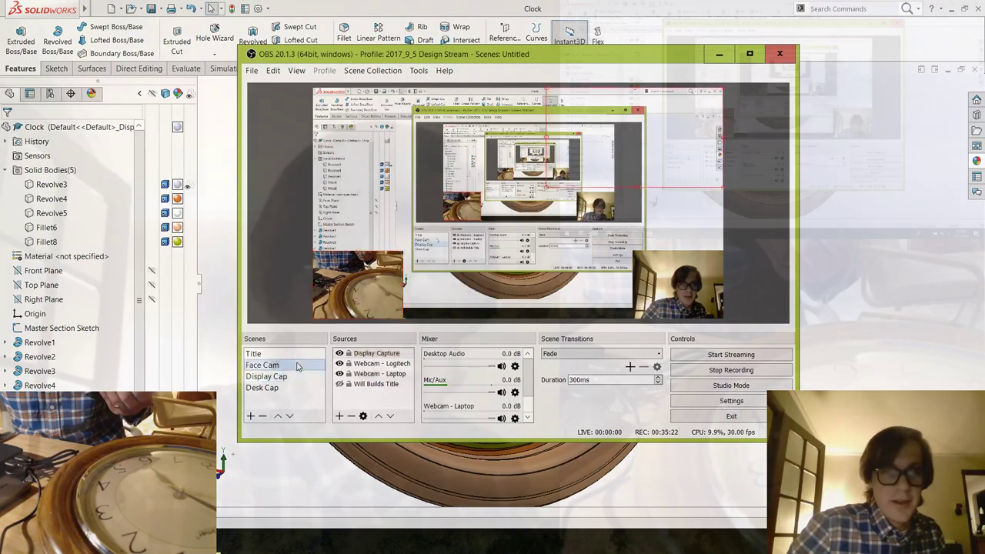
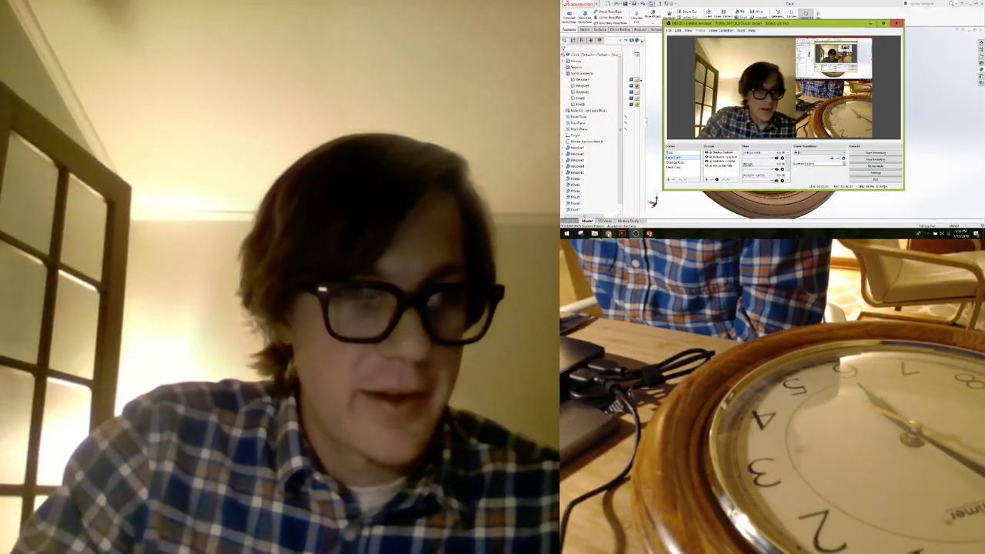
# Switch the OBS stream from Face Cam to the Display Cap scene showing empty Illustrator.
pyautogui.moveTo(608, 233)
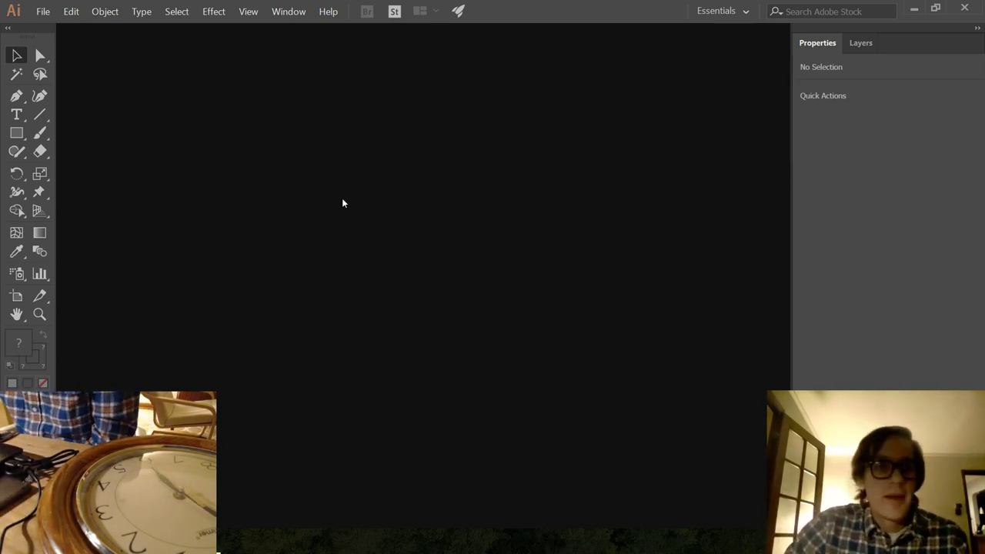
# Set up a new Illustrator document in Millimeters, Width 300 and Height 300.
pyautogui.click(46, 11)
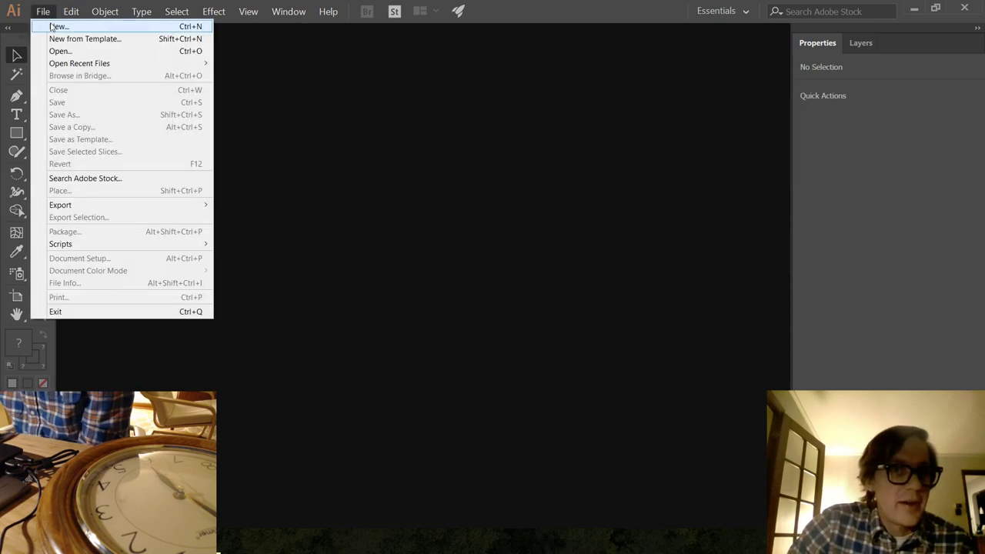
pyautogui.click(57, 26)
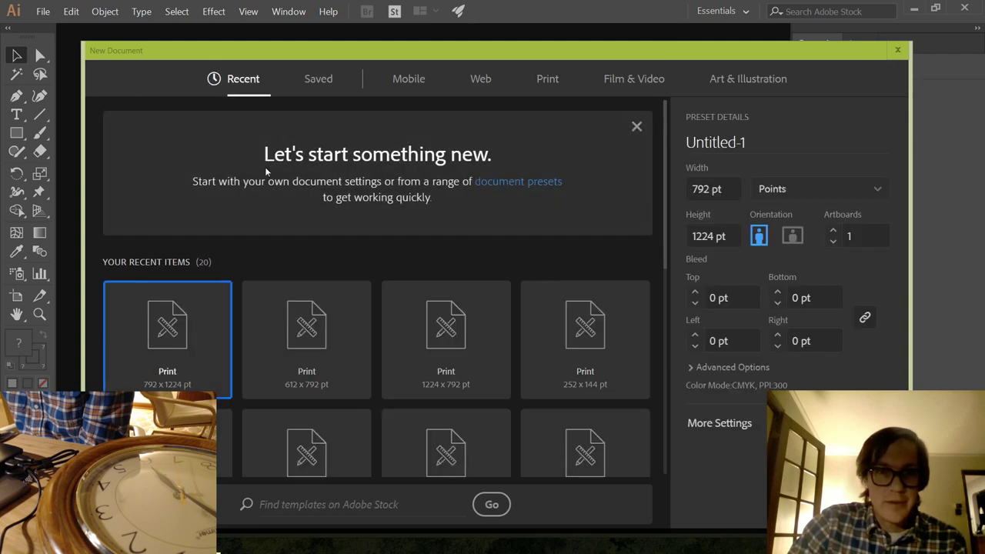
pyautogui.click(794, 199)
pyautogui.click(800, 295)
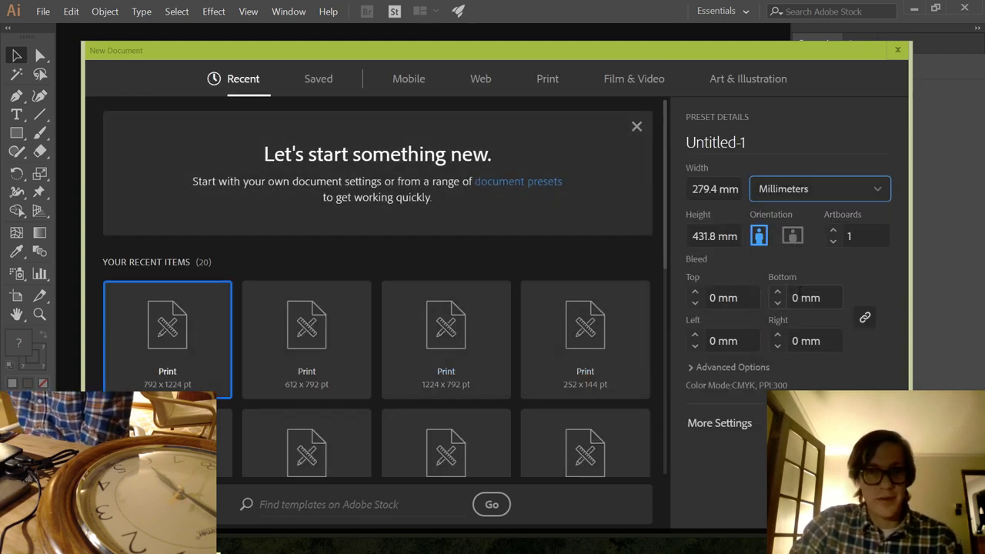
pyautogui.click(719, 196)
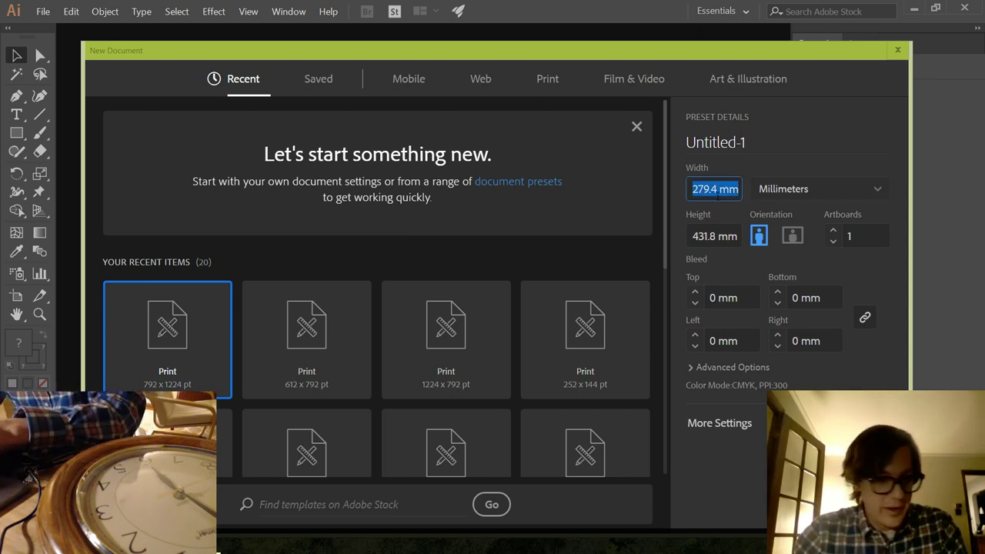
pyautogui.write('300')
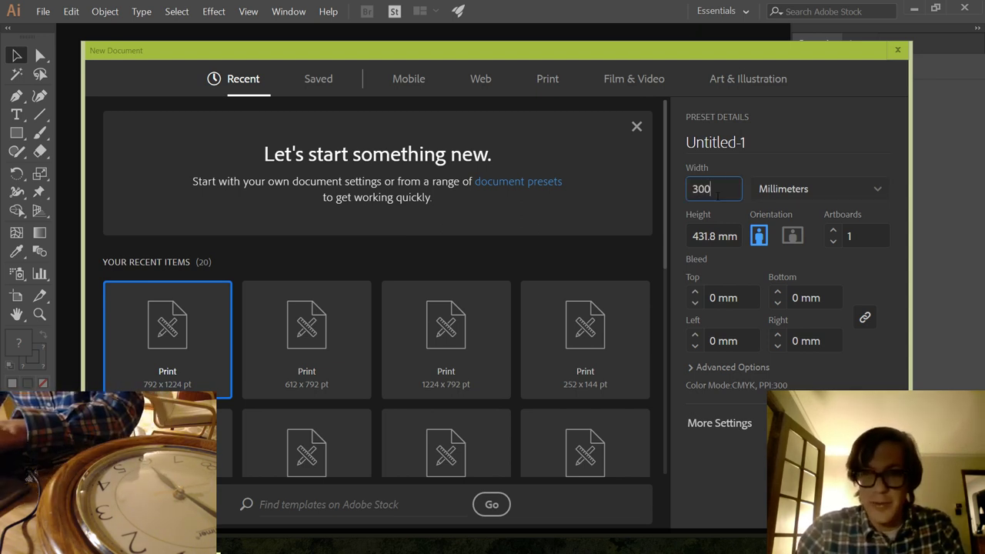
pyautogui.press('Tab')
pyautogui.write('30')
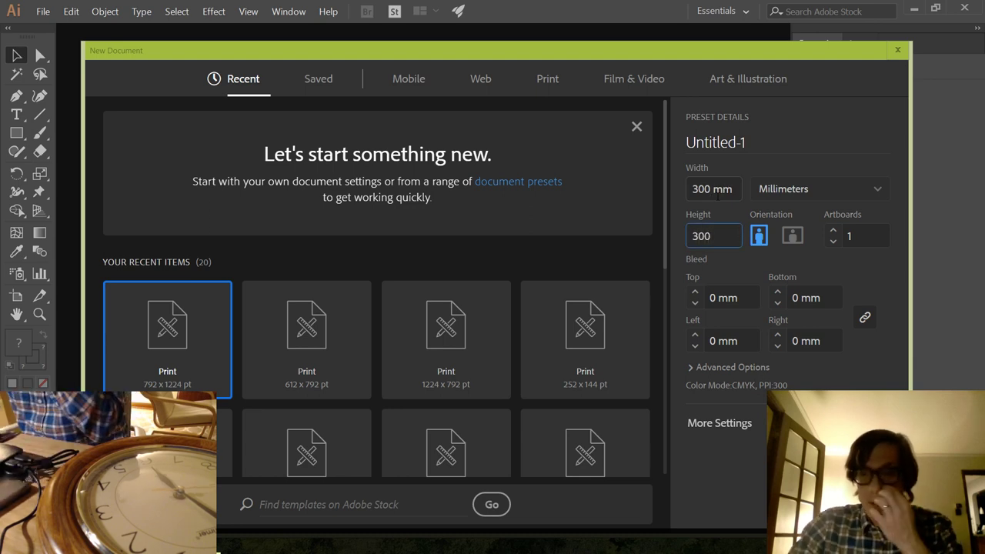
pyautogui.click(714, 190)
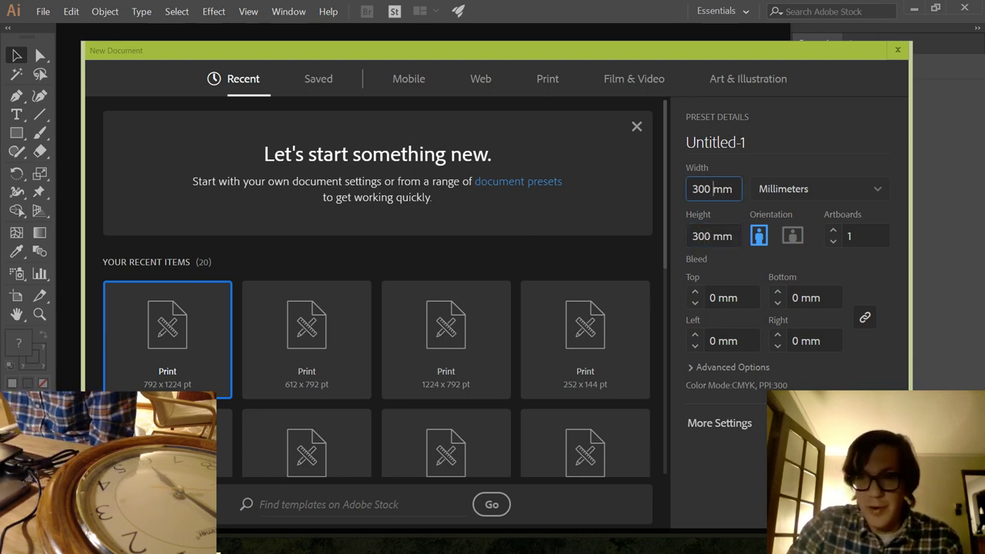
# Confirm the 300 × 300 mm document, then relaunch Adobe Illustrator CC from the Start menu.
pyautogui.press('Return')
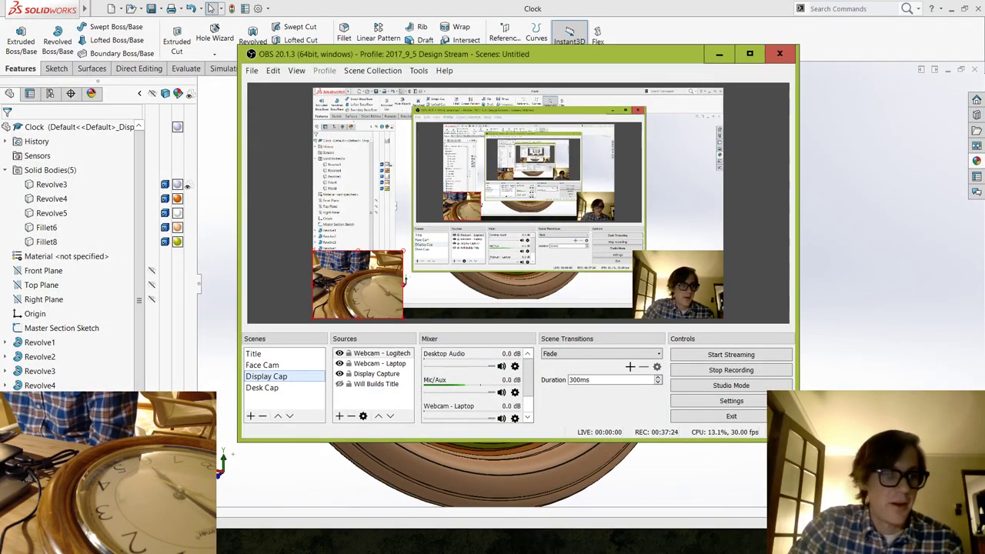
pyautogui.press('super')
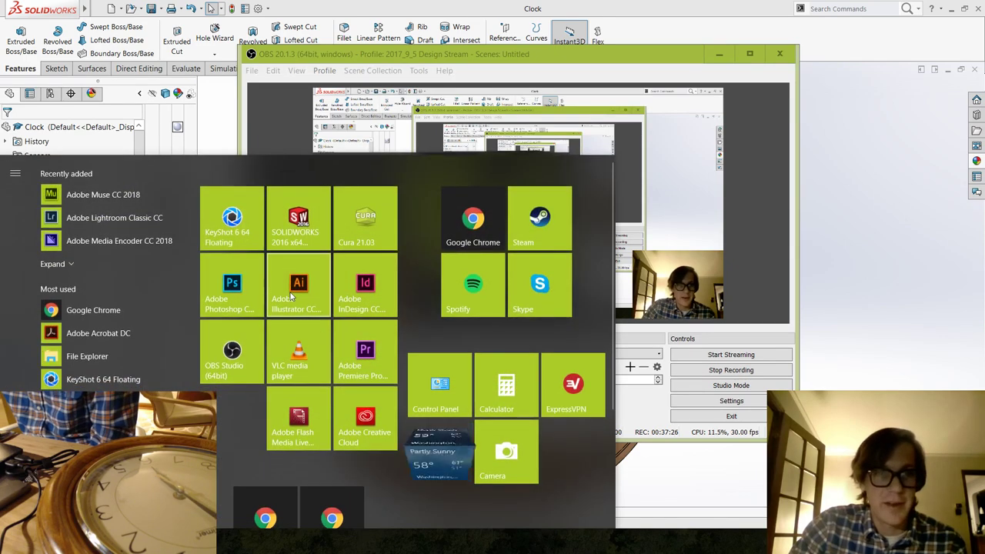
pyautogui.click(298, 296)
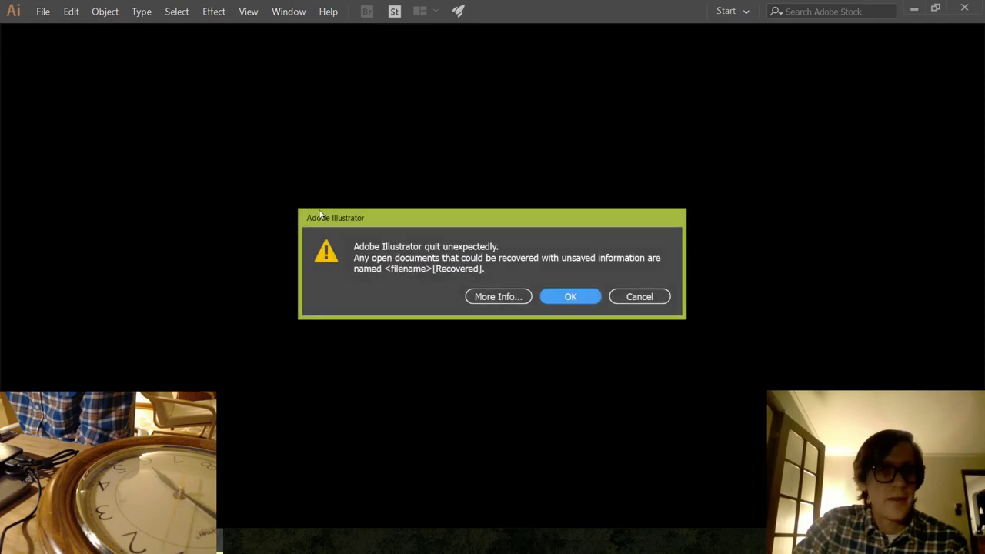
# Dismiss the crash notice and create a new 300 × 300 mm document in millimetres.
pyautogui.click(569, 298)
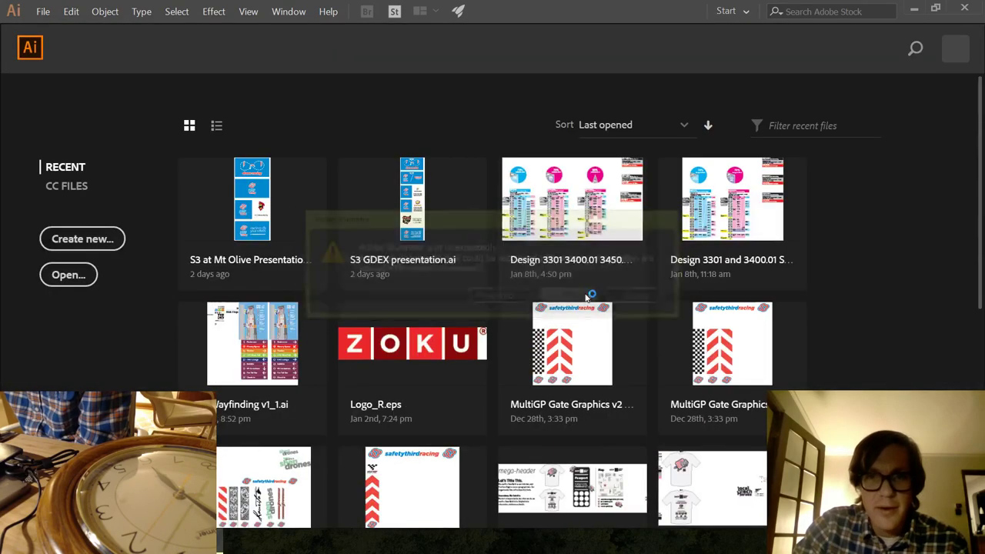
pyautogui.click(43, 11)
pyautogui.click(54, 25)
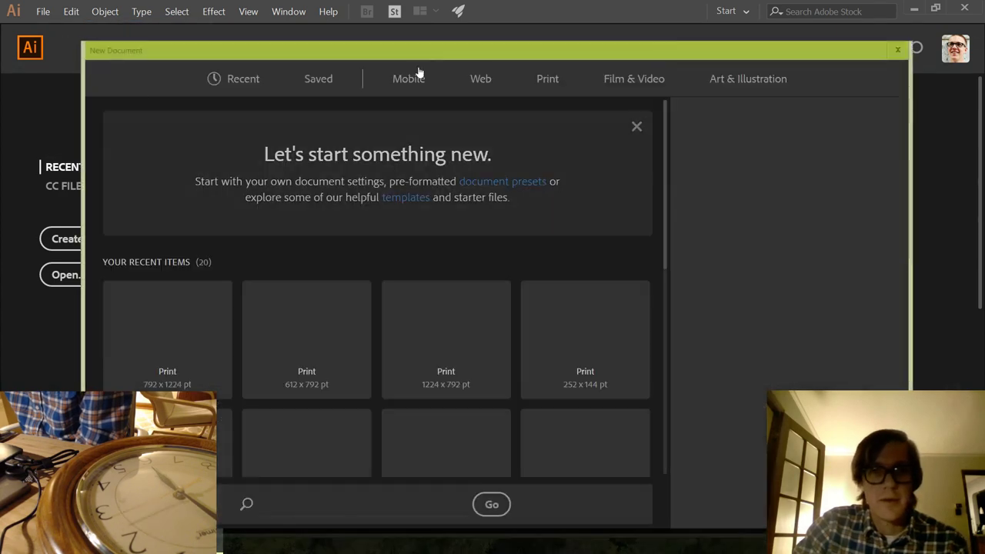
pyautogui.moveTo(424, 53)
pyautogui.mouseDown()
pyautogui.moveTo(442, 29)
pyautogui.moveTo(418, 47)
pyautogui.mouseUp()
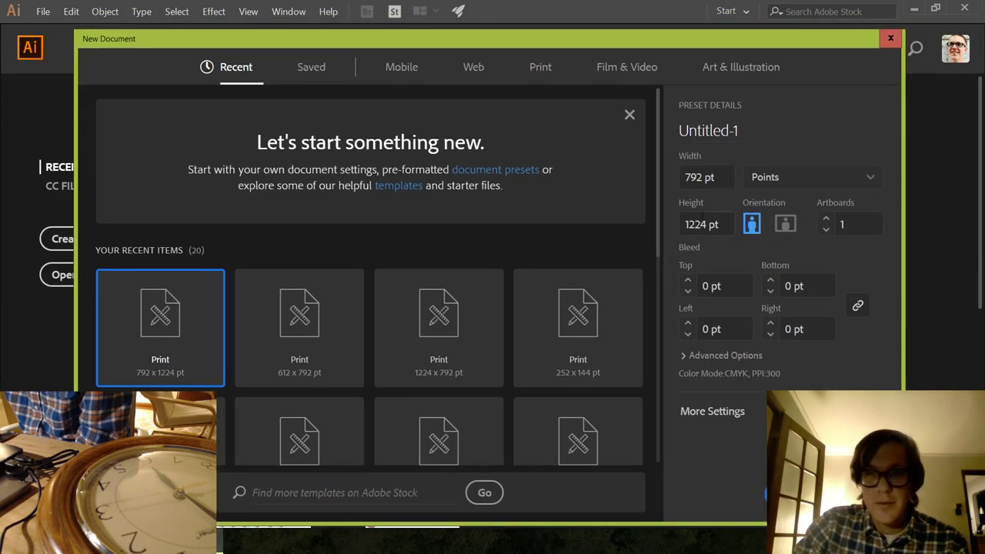
pyautogui.click(789, 179)
pyautogui.click(777, 284)
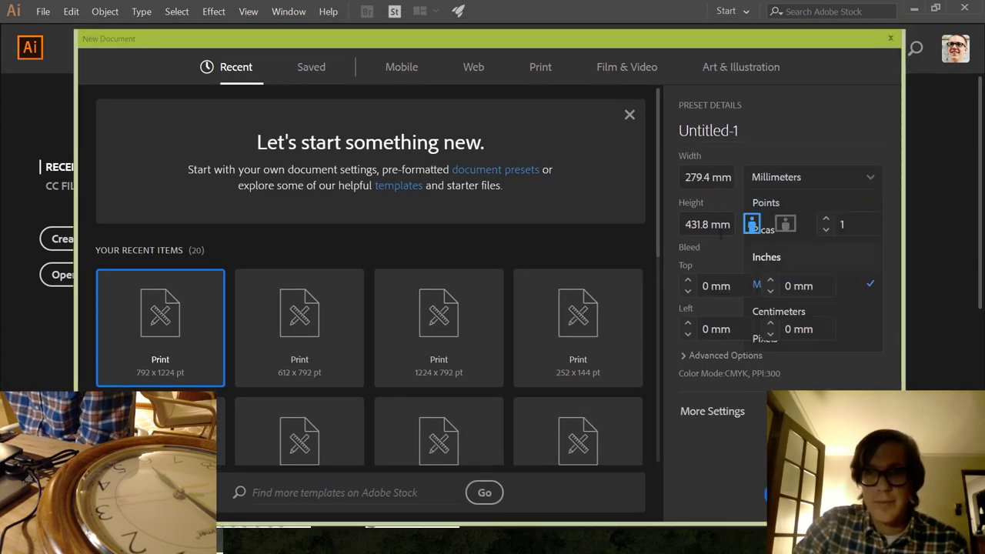
pyautogui.click(707, 179)
pyautogui.write('300')
pyautogui.press('Tab')
pyautogui.write('3')
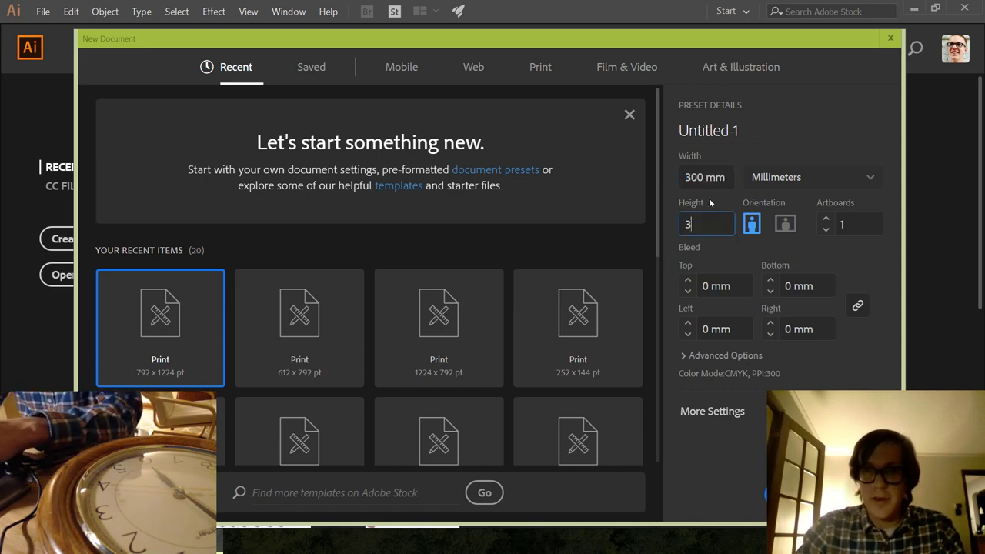
pyautogui.write('00')
pyautogui.press('Tab')
pyautogui.press('Return')
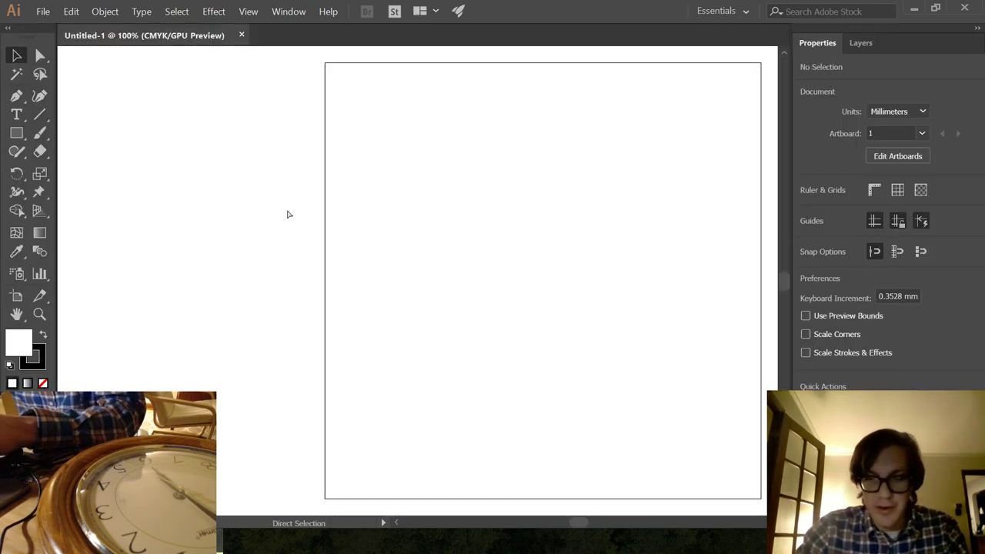
# Show the grid and rulers and pan the artboard to the left.
pyautogui.hotkey('ctrl', "'")
pyautogui.hotkey('ctrl', 'r')
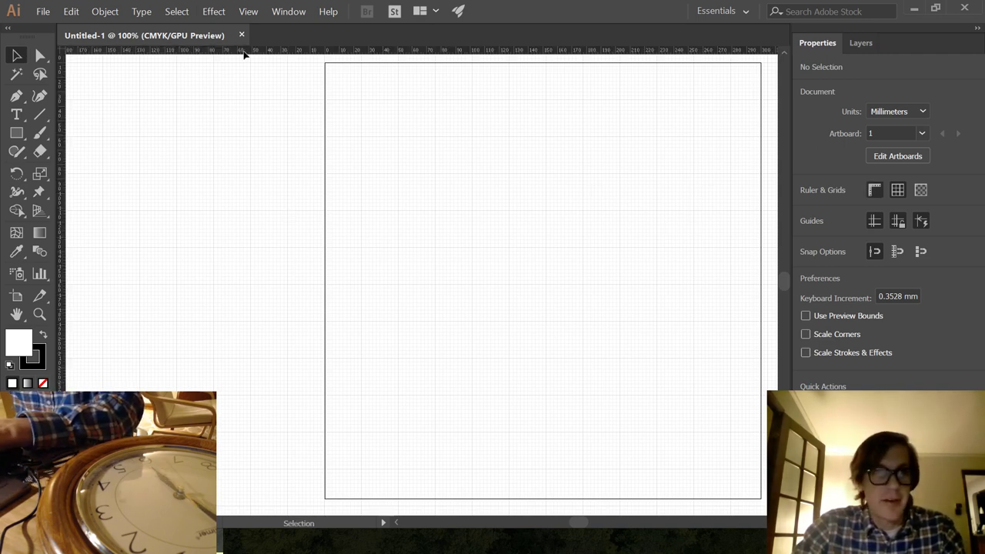
pyautogui.moveTo(454, 257); pyautogui.dragTo(333, 265)
pyautogui.click(43, 10)
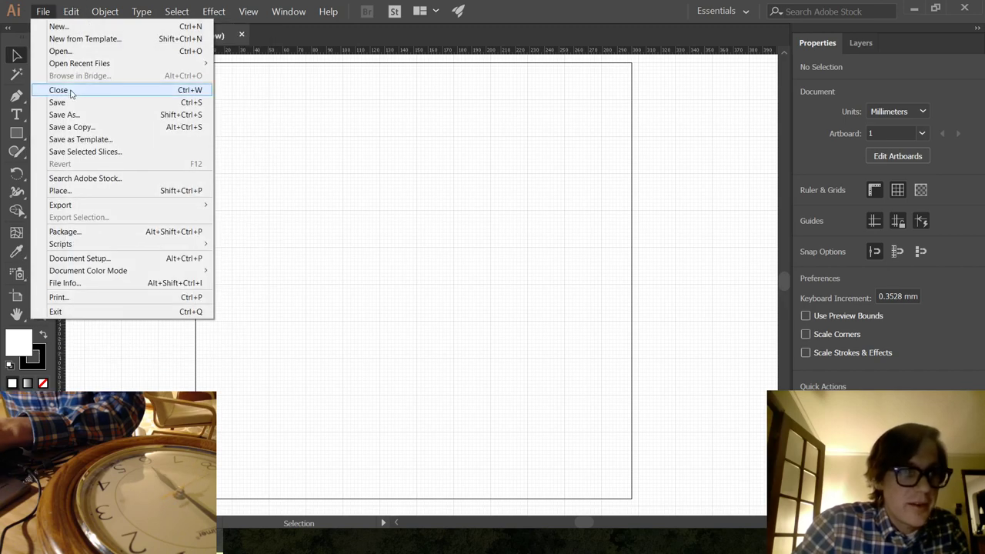
# Place the clock face image from Transfer > Will Builds Stuff > 03 - Clock Animation.
pyautogui.click(107, 192)
pyautogui.click(124, 30)
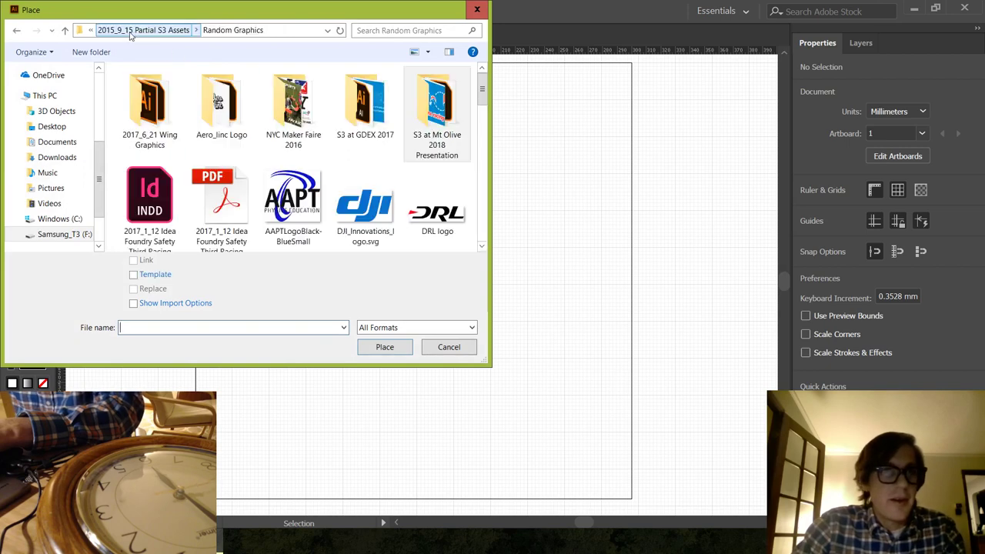
pyautogui.click(123, 30)
pyautogui.click(116, 31)
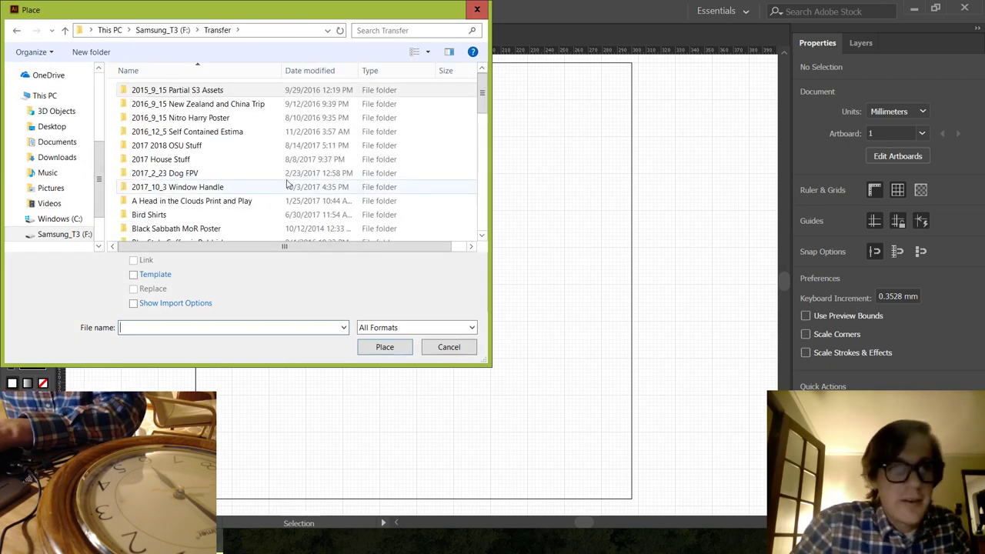
pyautogui.scroll(-5, 219, 158)
pyautogui.scroll(-5, 220, 158)
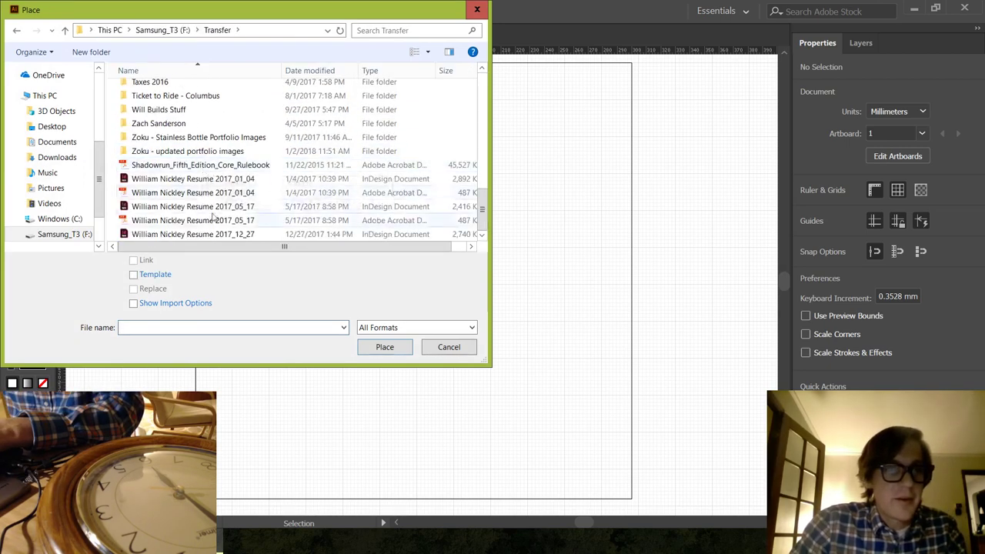
pyautogui.doubleClick(168, 110)
pyautogui.doubleClick(169, 118)
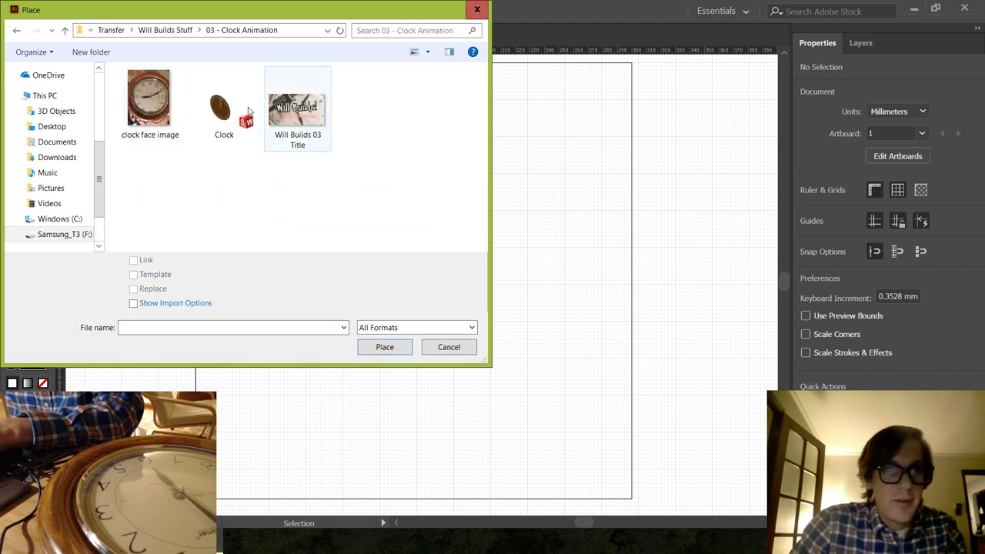
pyautogui.click(154, 99)
pyautogui.click(388, 346)
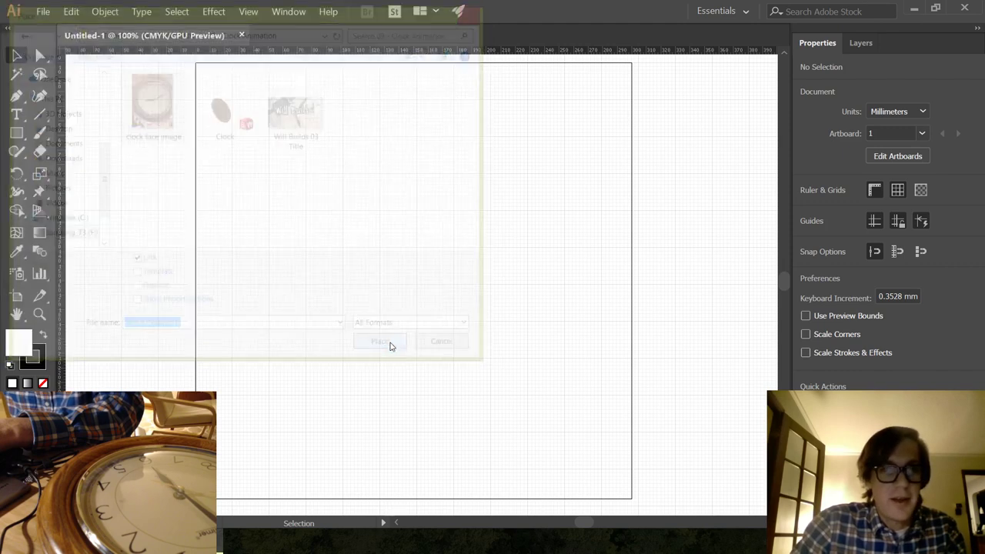
# Drop the clock photo, rotate it 90° upright, and move it onto the artboard.
pyautogui.click(277, 142)
pyautogui.moveTo(457, 249); pyautogui.dragTo(268, 129)
pyautogui.scroll(-5, 569, 416)
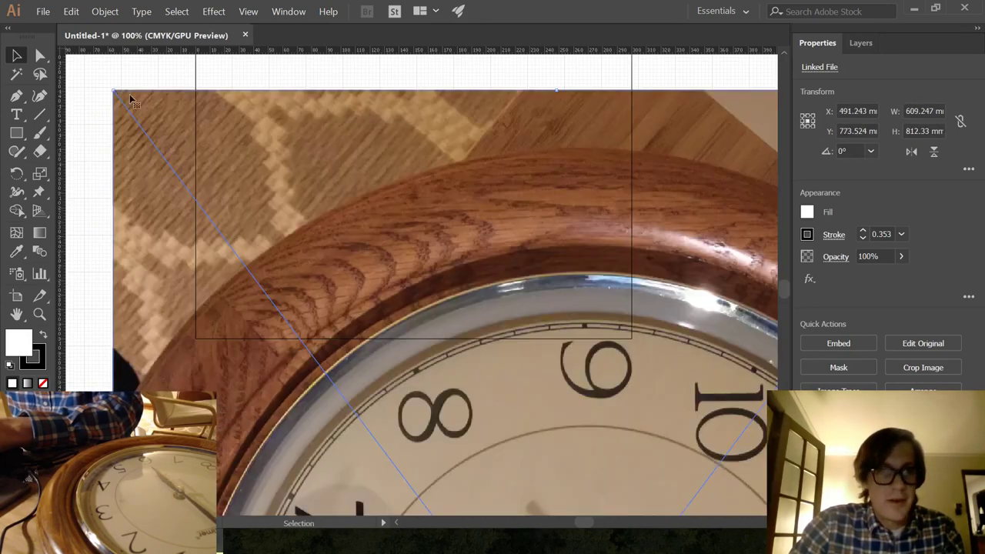
pyautogui.moveTo(116, 96); pyautogui.dragTo(300, 70)
pyautogui.press('r')
pyautogui.keyDown('shift'); pyautogui.moveTo(427, 317); pyautogui.dragTo(254, 323); pyautogui.keyUp('shift')
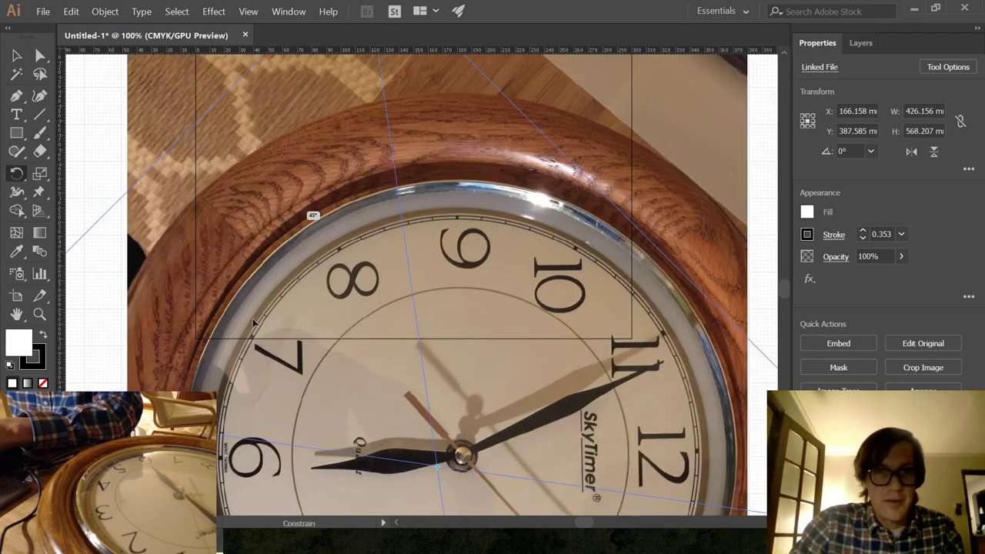
pyautogui.keyDown('shift'); pyautogui.moveTo(239, 371); pyautogui.dragTo(242, 422); pyautogui.keyUp('shift')
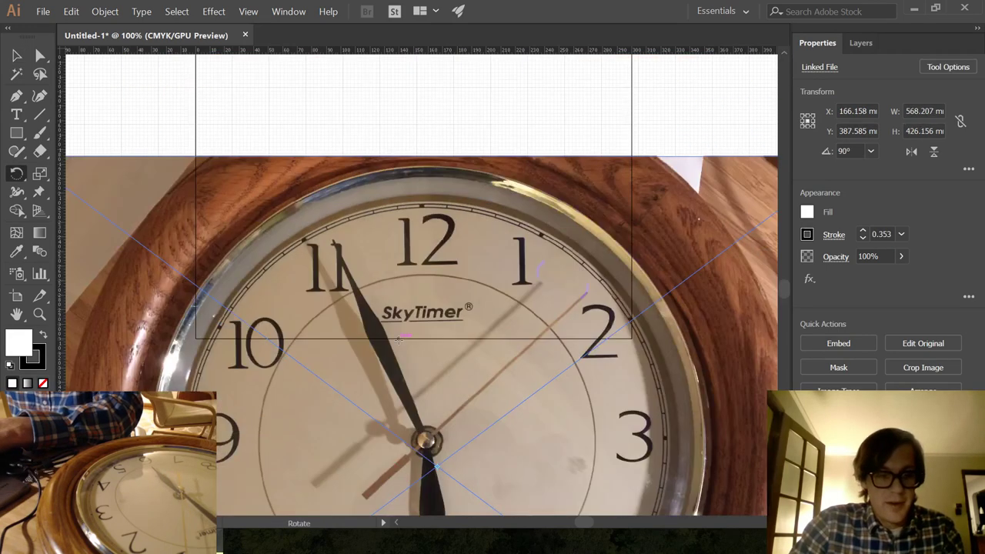
pyautogui.press('v')
pyautogui.moveTo(422, 293); pyautogui.dragTo(465, 104)
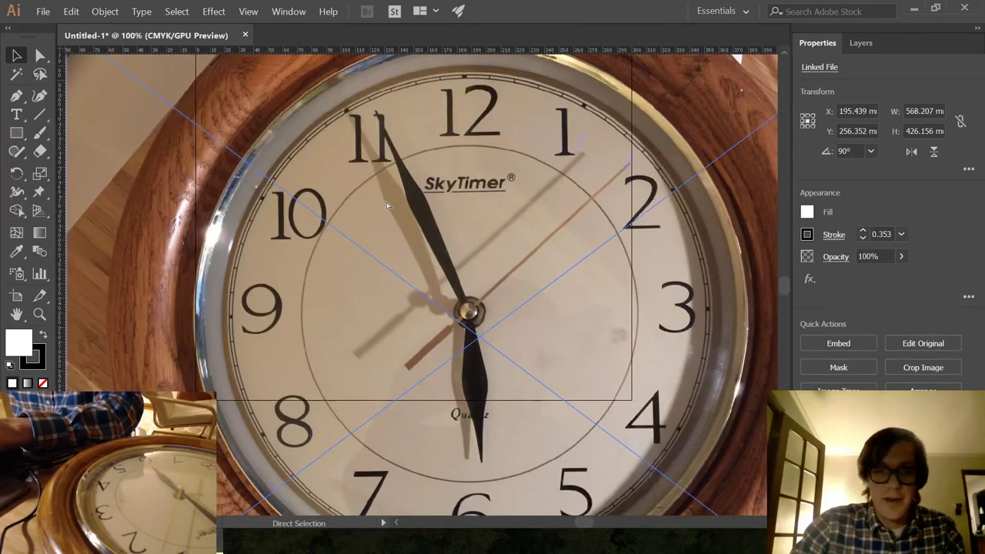
# Scale the clock photo down proportionally over the artboard at 100% zoom, then deselect.
pyautogui.hotkey('ctrl', '-')
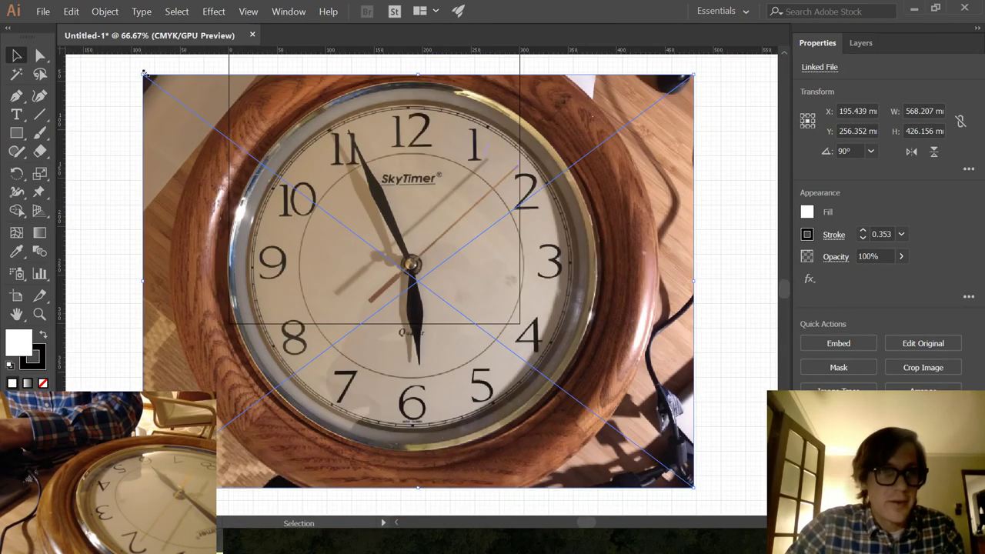
pyautogui.keyDown('shift'); pyautogui.moveTo(144, 73); pyautogui.dragTo(336, 219); pyautogui.keyUp('shift')
pyautogui.moveTo(404, 320); pyautogui.dragTo(270, 139)
pyautogui.scroll(3, 316, 177)
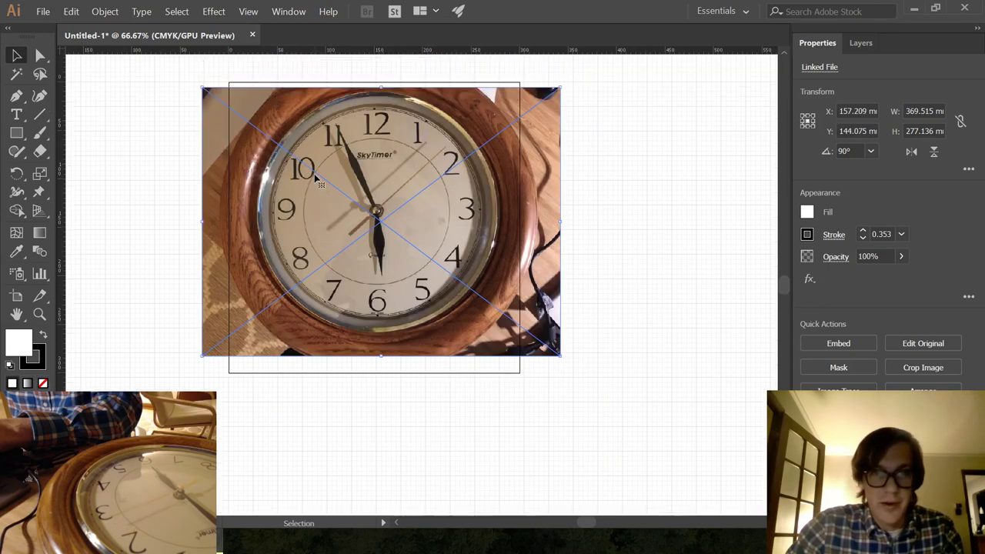
pyautogui.hotkey('ctrl', '+')
pyautogui.hotkey('ctrl', '+')
pyautogui.hotkey('ctrl', '-')
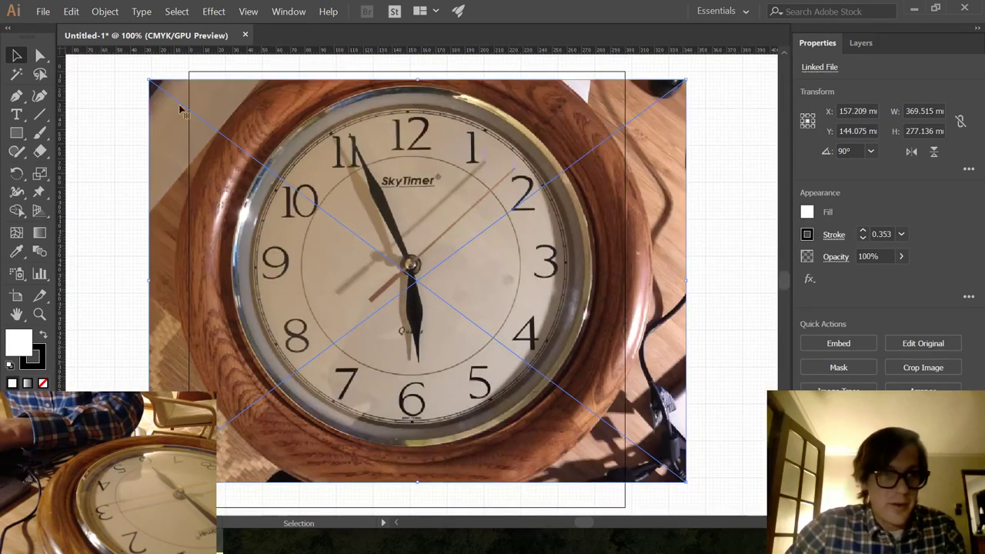
pyautogui.click(132, 178)
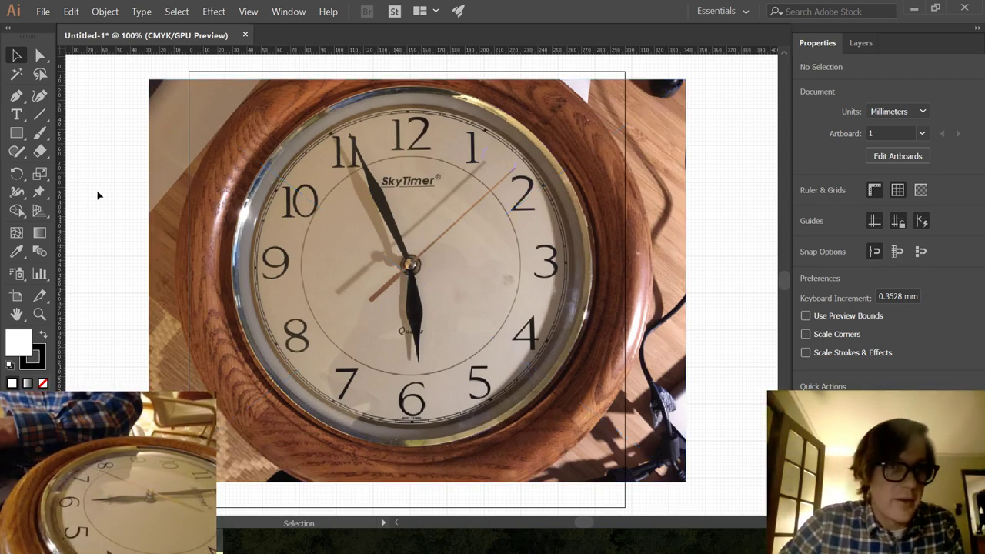
# Draw a tall magenta-filled rectangle with no stroke over the clock's left side.
pyautogui.click(16, 133)
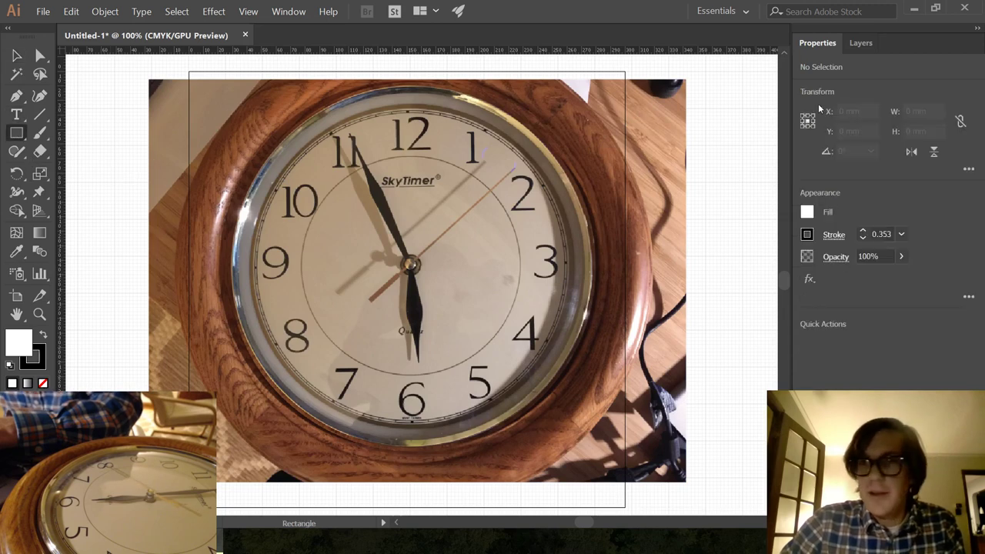
pyautogui.click(807, 213)
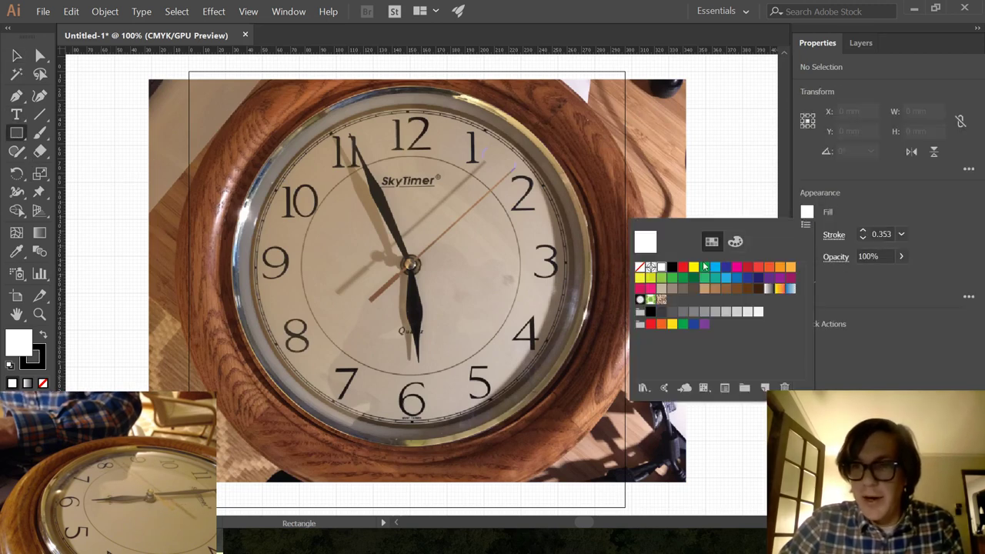
pyautogui.click(737, 268)
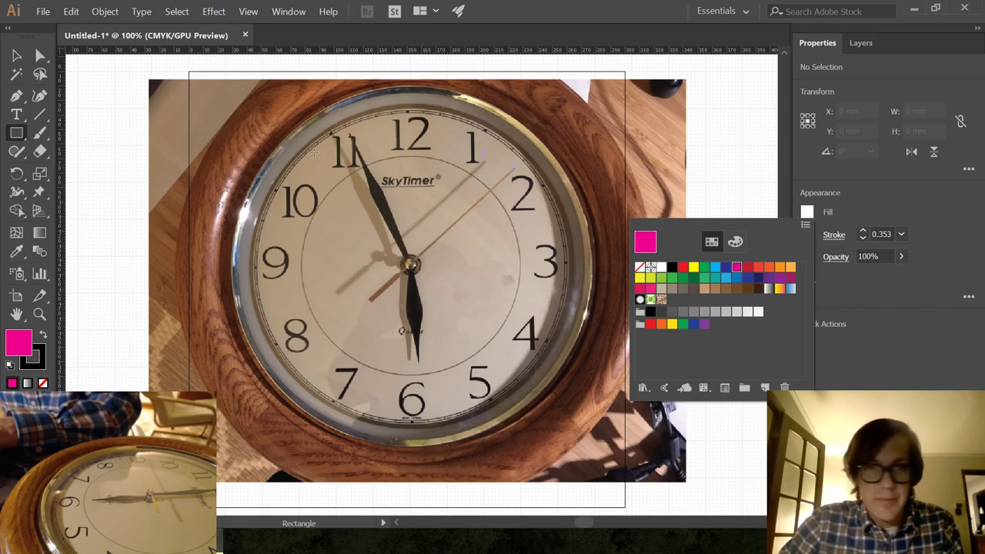
pyautogui.press('Escape')
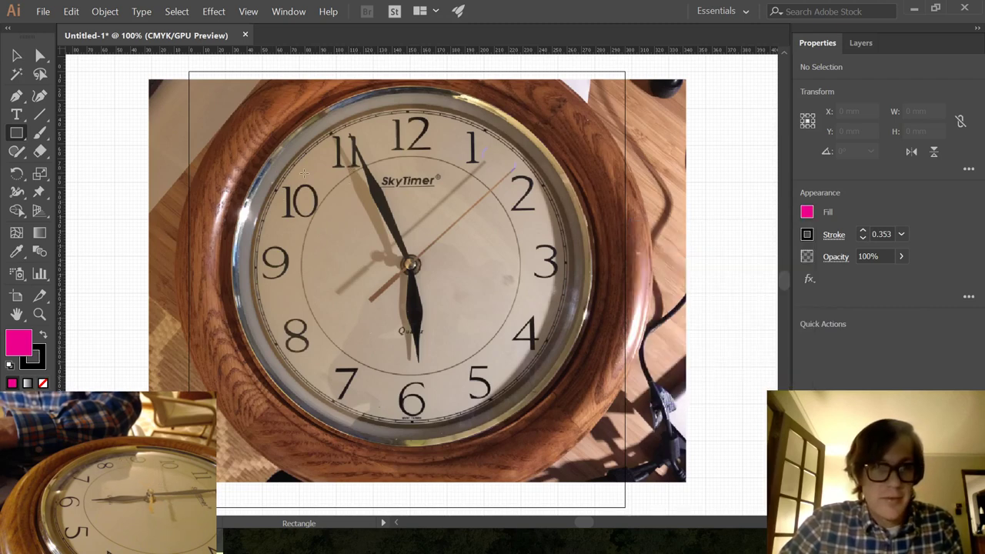
pyautogui.moveTo(307, 167); pyautogui.dragTo(341, 409)
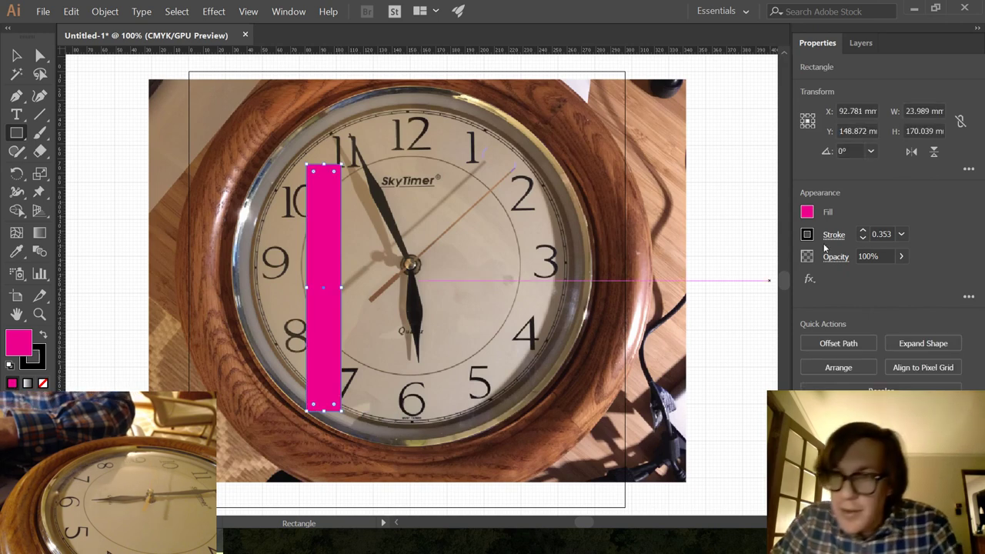
pyautogui.click(863, 239)
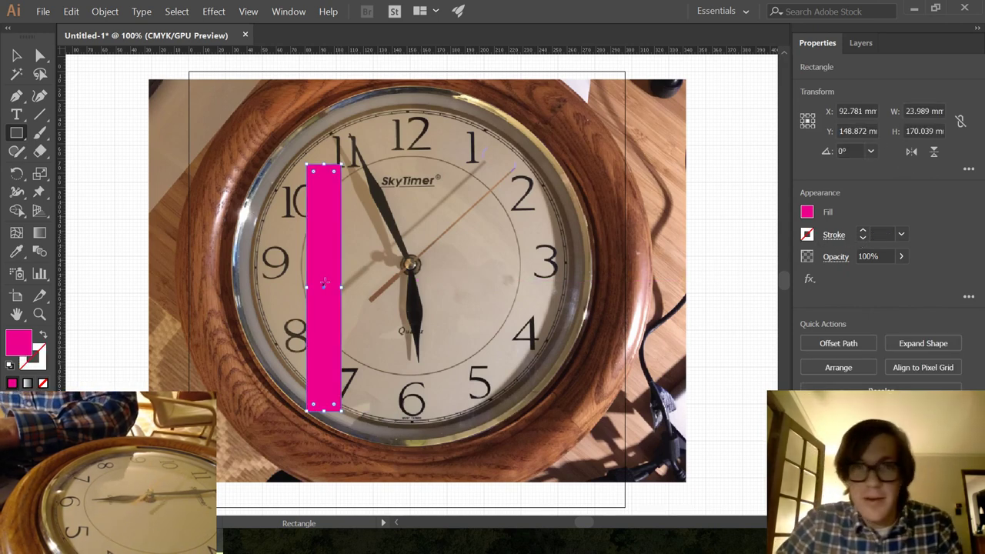
# Size the rectangle to 5 mm wide by 93 mm tall with proportions unlinked.
pyautogui.press('v')
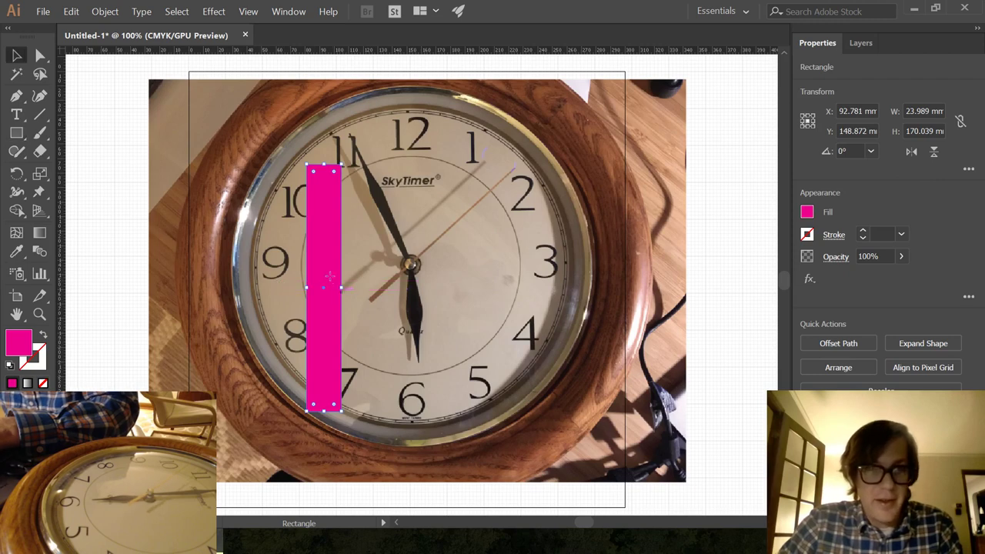
pyautogui.click(920, 130)
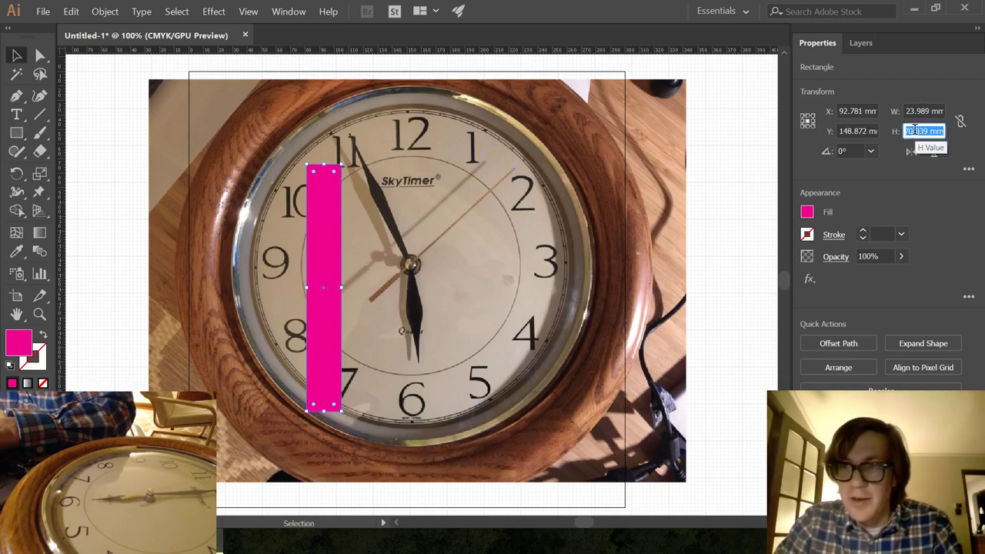
pyautogui.write('9')
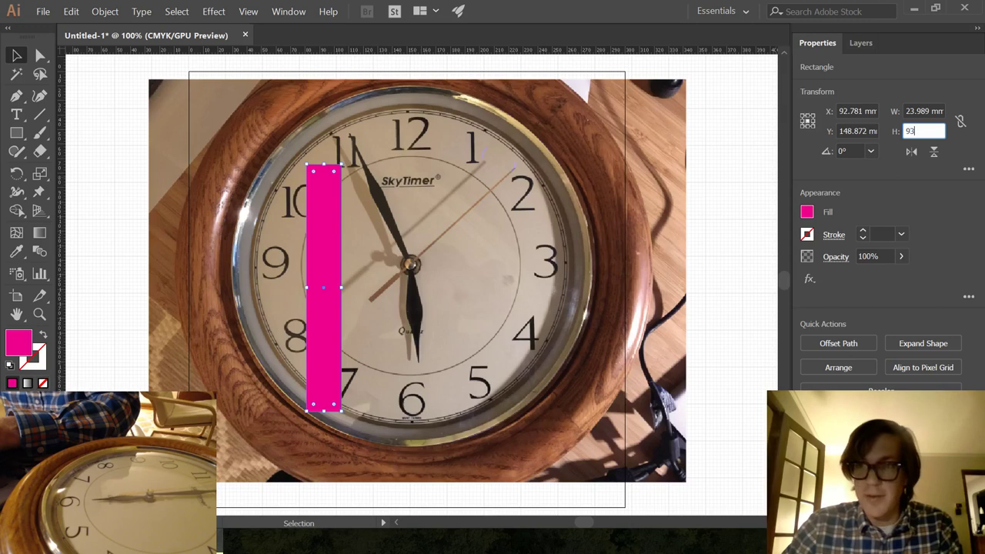
pyautogui.write('3')
pyautogui.press('Return')
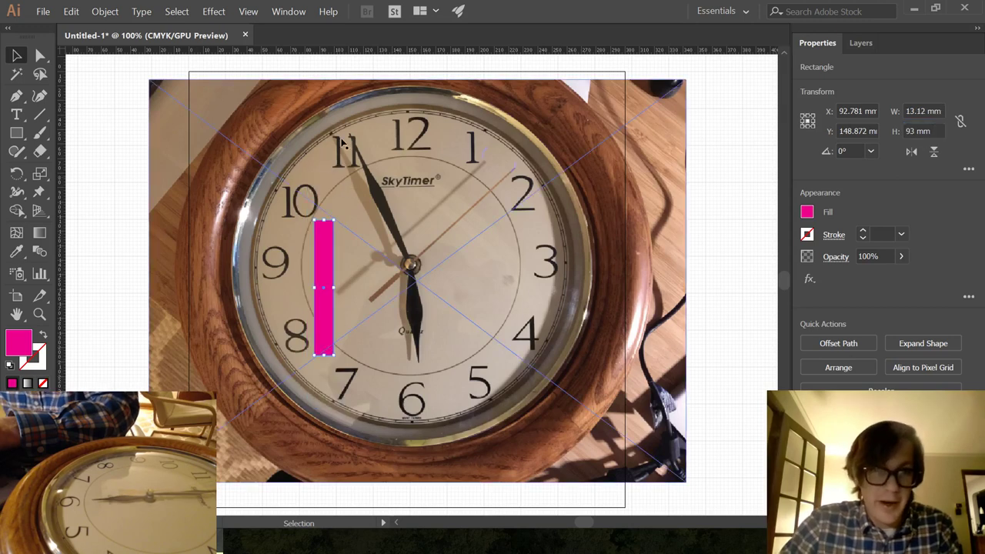
pyautogui.click(926, 112)
pyautogui.write('5')
pyautogui.press('Return')
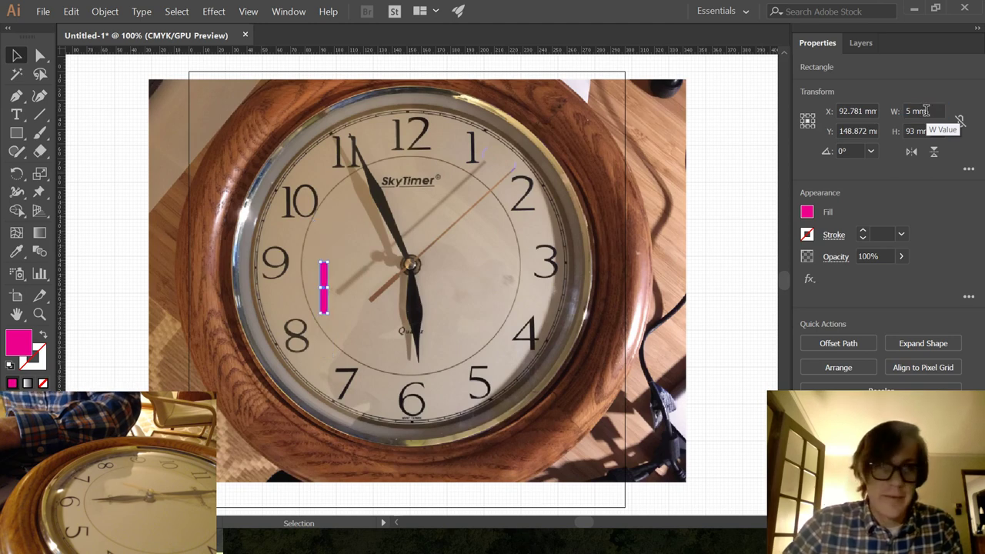
pyautogui.click(961, 121)
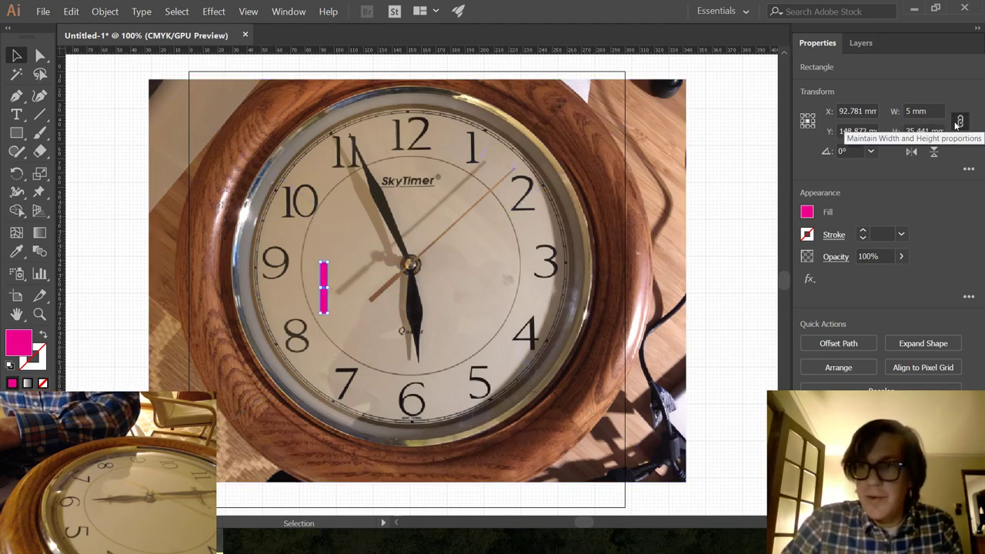
pyautogui.click(962, 123)
pyautogui.click(928, 130)
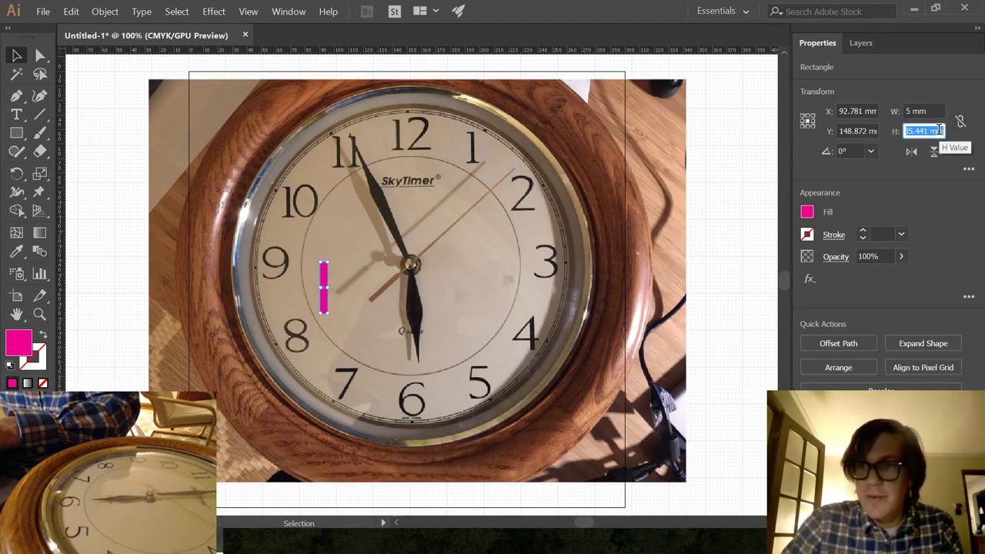
pyautogui.write('93')
pyautogui.press('Return')
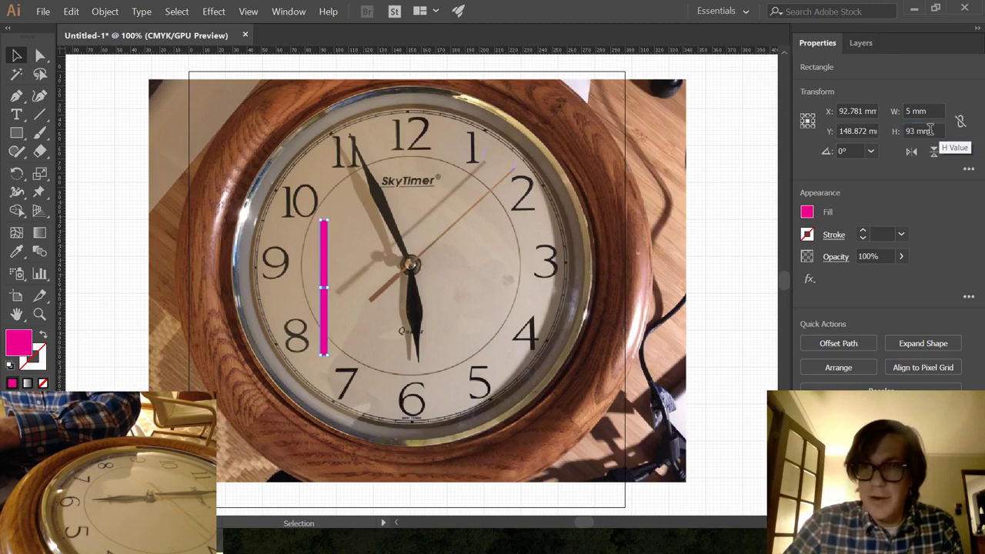
# Move the photo up, tilt the rectangle about 25.53° onto the 11 o'clock hand.
pyautogui.click(114, 147)
pyautogui.scroll(-1, 328, 254)
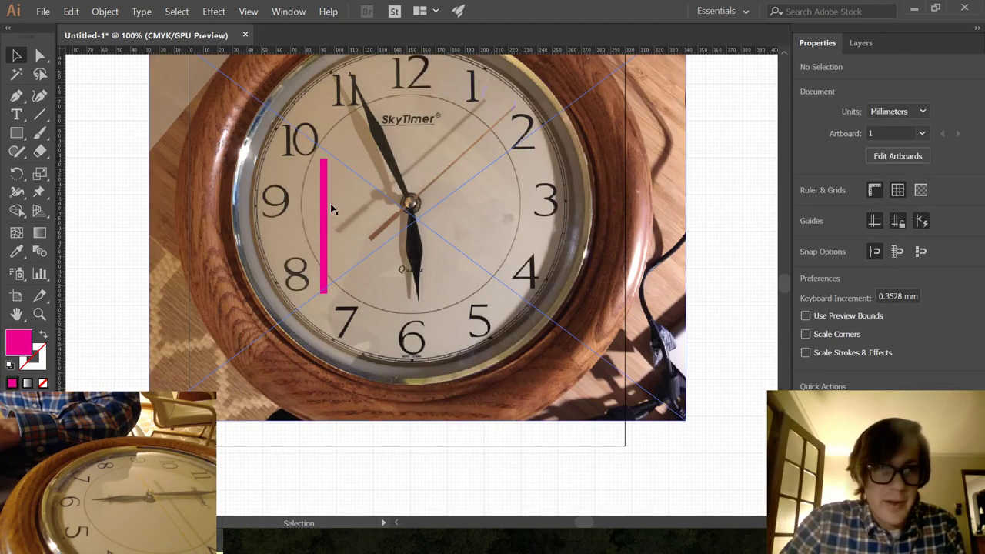
pyautogui.scroll(1, 330, 203)
pyautogui.moveTo(358, 292); pyautogui.dragTo(314, 378)
pyautogui.moveTo(525, 319); pyautogui.dragTo(524, 268)
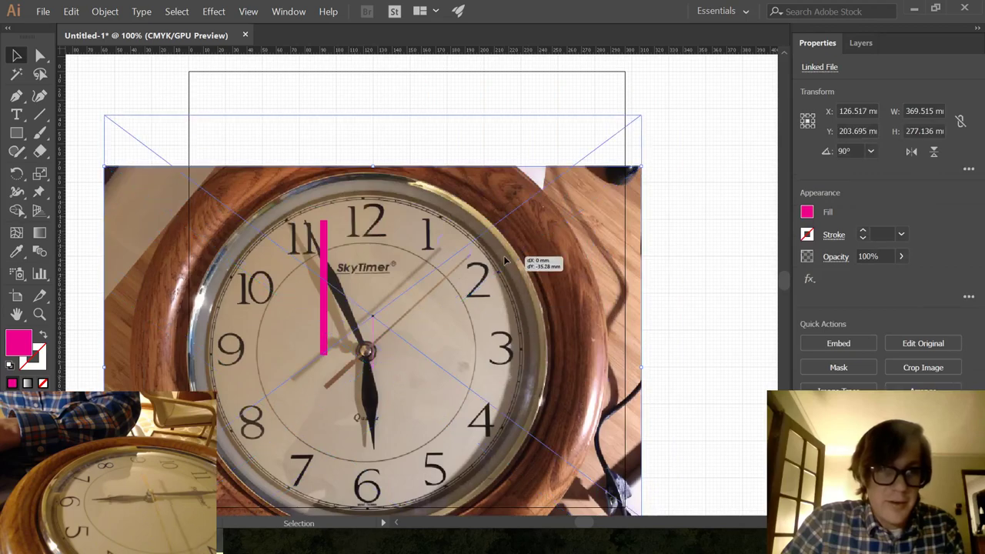
pyautogui.click(328, 340)
pyautogui.press('r')
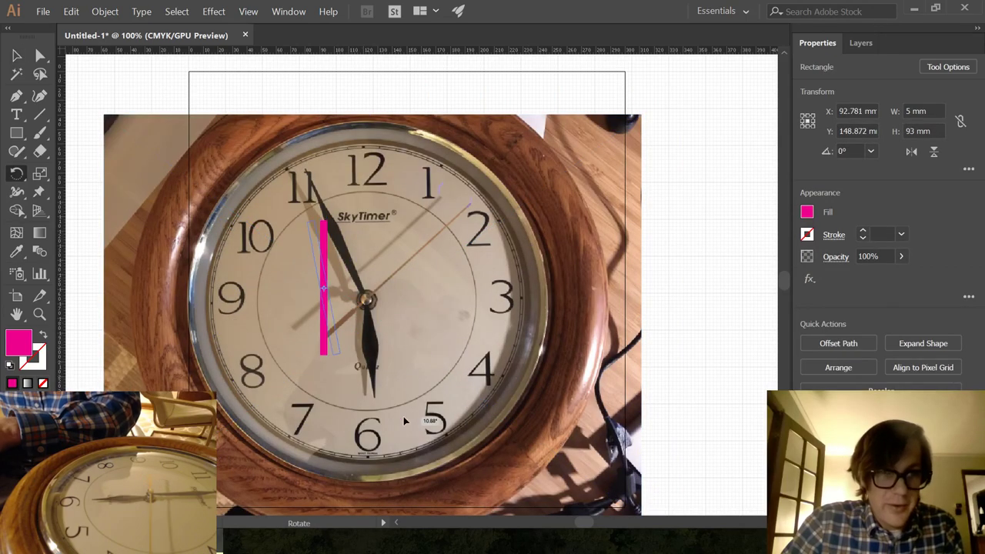
pyautogui.moveTo(470, 411); pyautogui.dragTo(445, 405)
pyautogui.press('v')
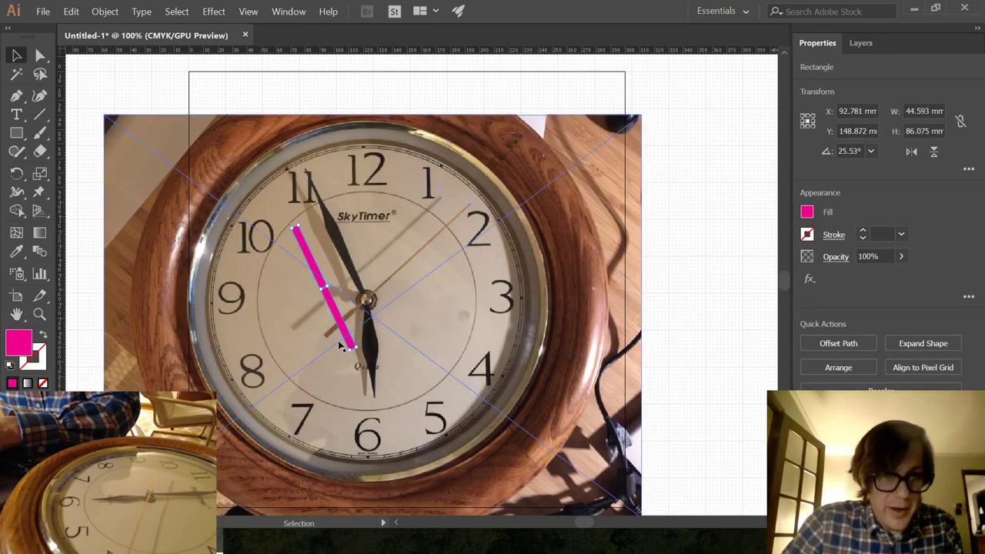
pyautogui.moveTo(341, 341); pyautogui.dragTo(335, 233)
# Resize and nudge the clock photo so its hand aligns with the magenta rectangle.
pyautogui.click(484, 322)
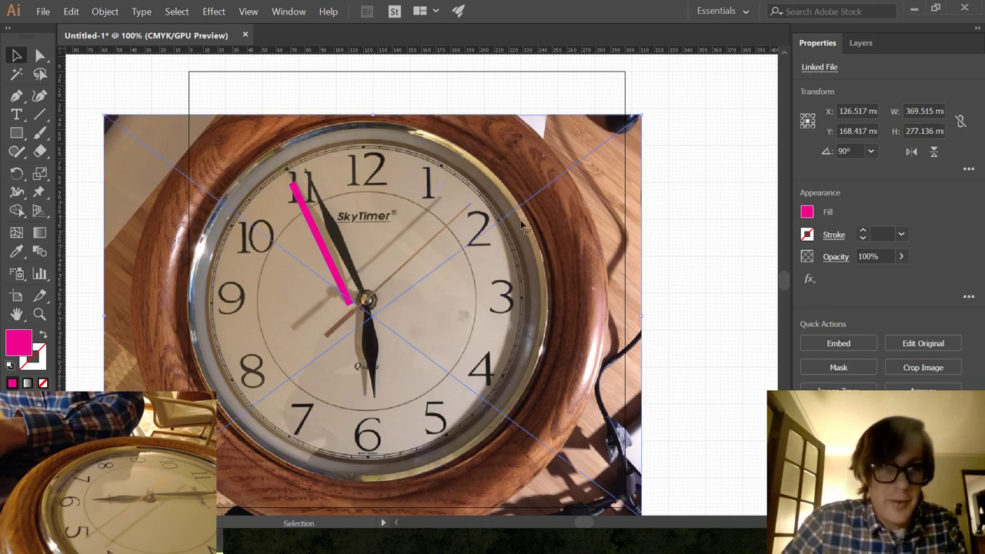
pyautogui.moveTo(642, 115); pyautogui.dragTo(620, 131)
pyautogui.moveTo(462, 214); pyautogui.dragTo(470, 210)
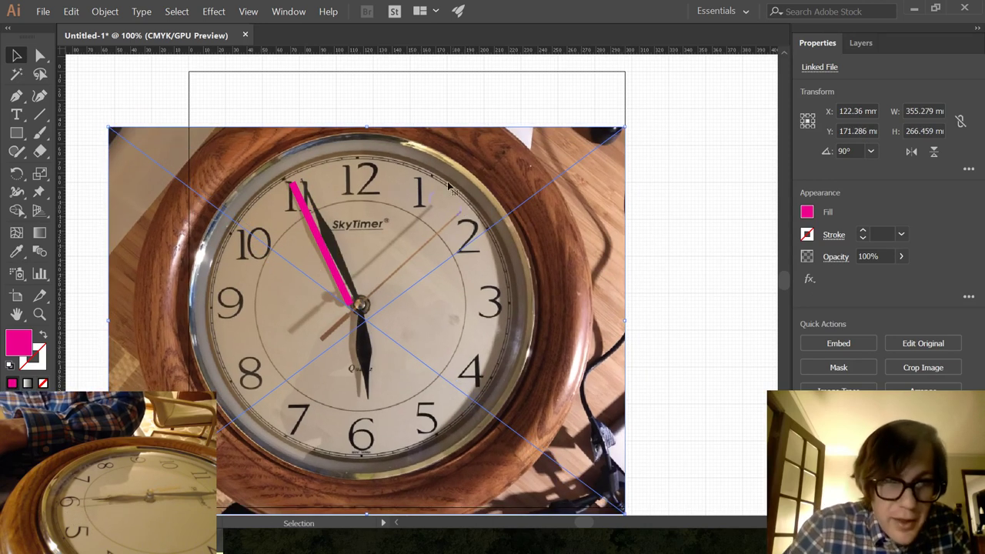
pyautogui.keyDown('shift'); pyautogui.moveTo(625, 126); pyautogui.dragTo(610, 139); pyautogui.keyUp('shift')
pyautogui.moveTo(420, 230); pyautogui.dragTo(430, 224)
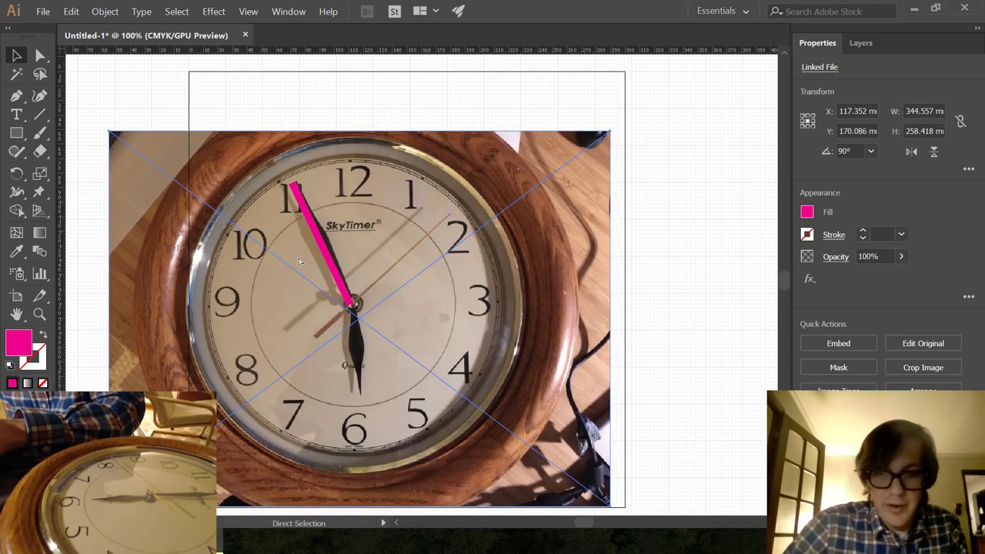
pyautogui.keyDown('alt'); pyautogui.scroll(2, 298, 258); pyautogui.keyUp('alt')
pyautogui.moveTo(298, 258); pyautogui.dragTo(462, 397)
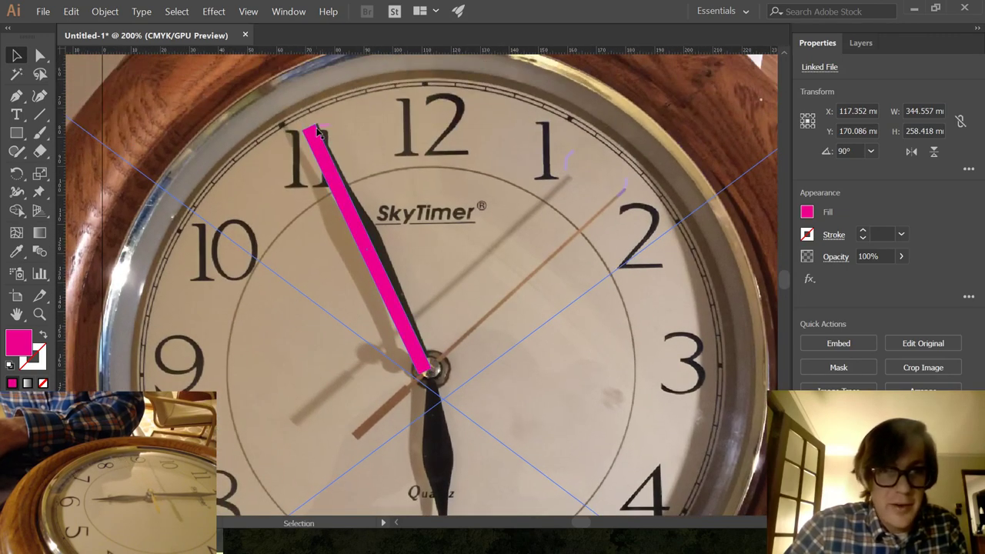
# Rotate the magenta rectangle back, attempt a cut, then delete it and zoom out.
pyautogui.click(333, 178)
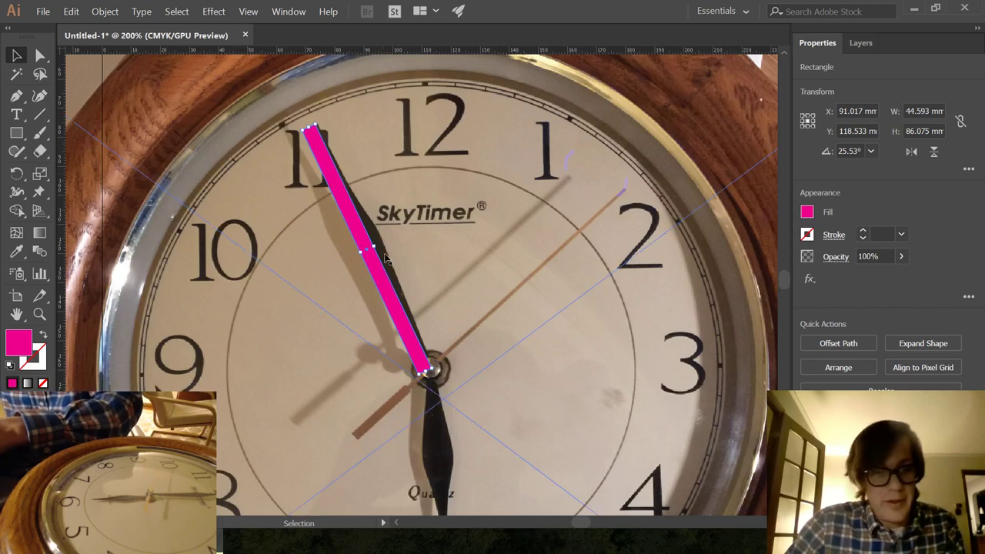
pyautogui.press('r')
pyautogui.moveTo(533, 152); pyautogui.dragTo(587, 206)
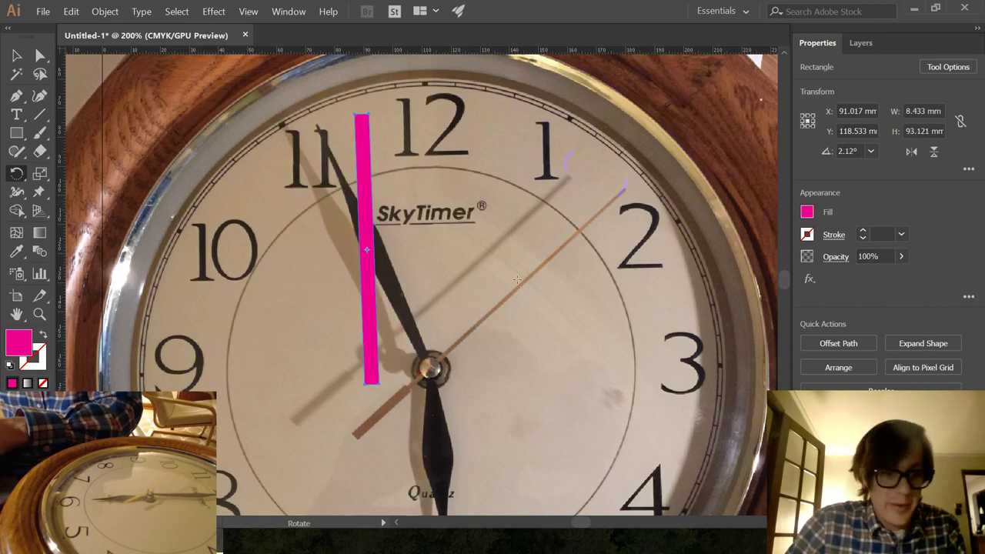
pyautogui.press('c')
pyautogui.click(369, 168)
pyautogui.click(639, 291)
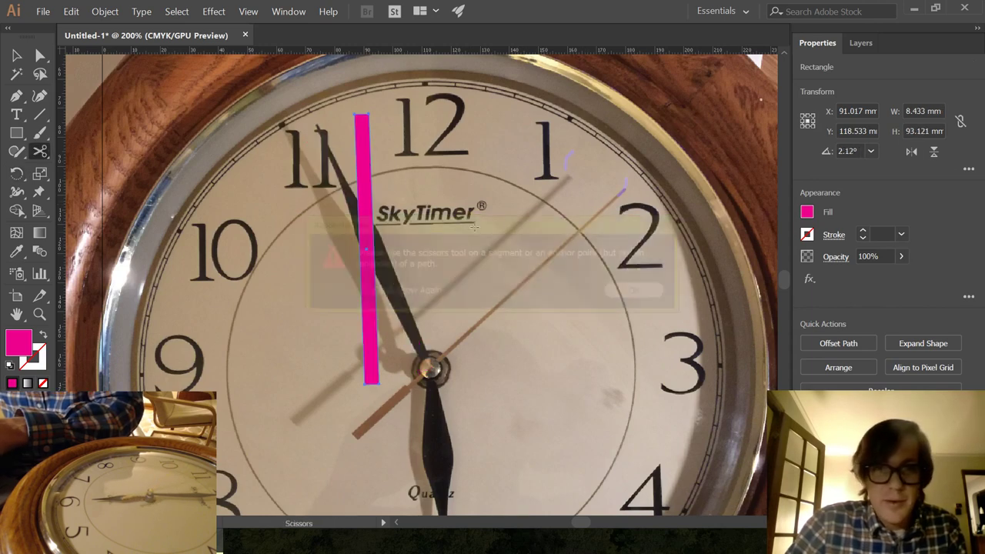
pyautogui.press('v')
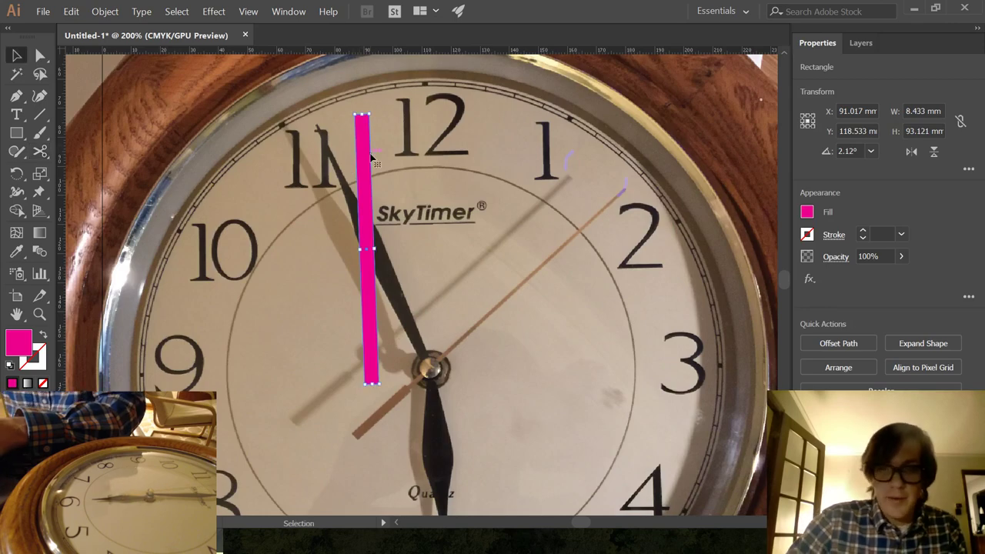
pyautogui.press('Delete')
pyautogui.press('a')
pyautogui.hotkey('ctrl', '-')
pyautogui.hotkey('ctrl', '-')
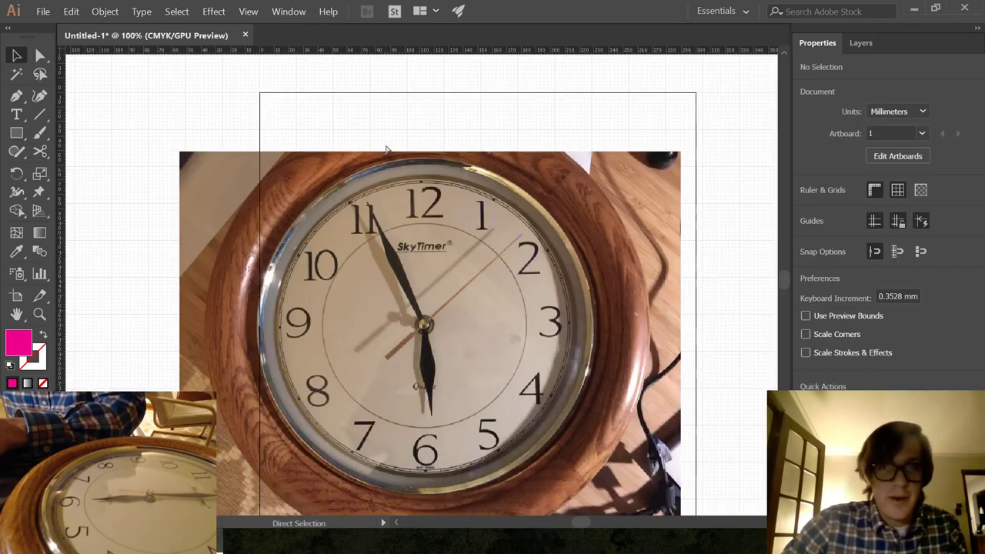
# Move the clock photo up and to the right on the artboard.
pyautogui.press('v')
pyautogui.moveTo(514, 330); pyautogui.dragTo(543, 288)
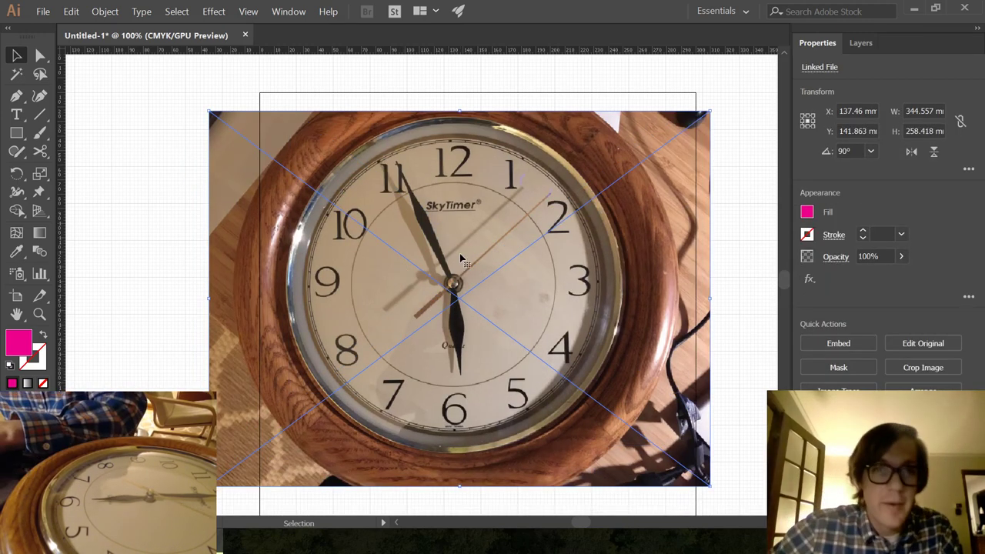
pyautogui.click(152, 269)
# Save the document as 'Clock face graphics'.
pyautogui.hotkey('ctrl', 's')
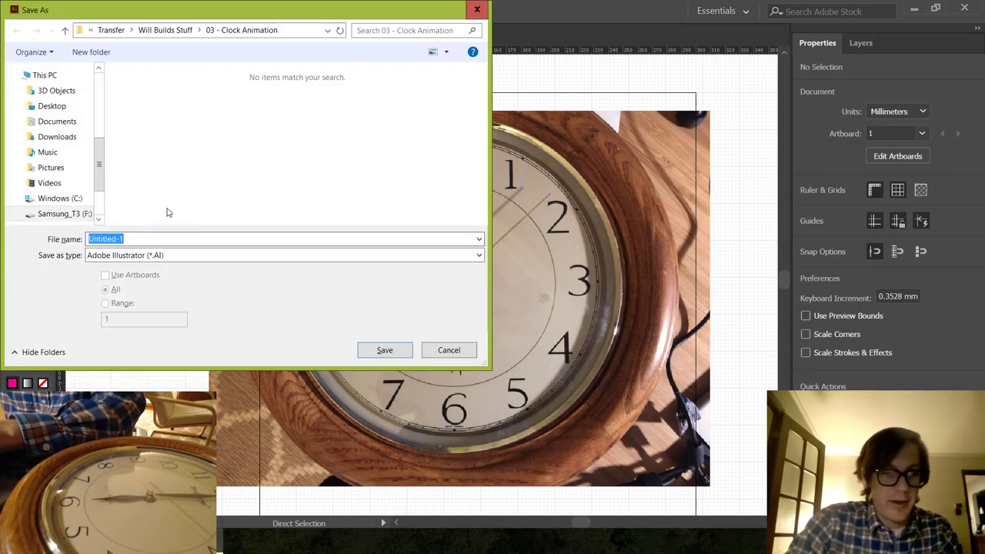
pyautogui.write('Clock face ')
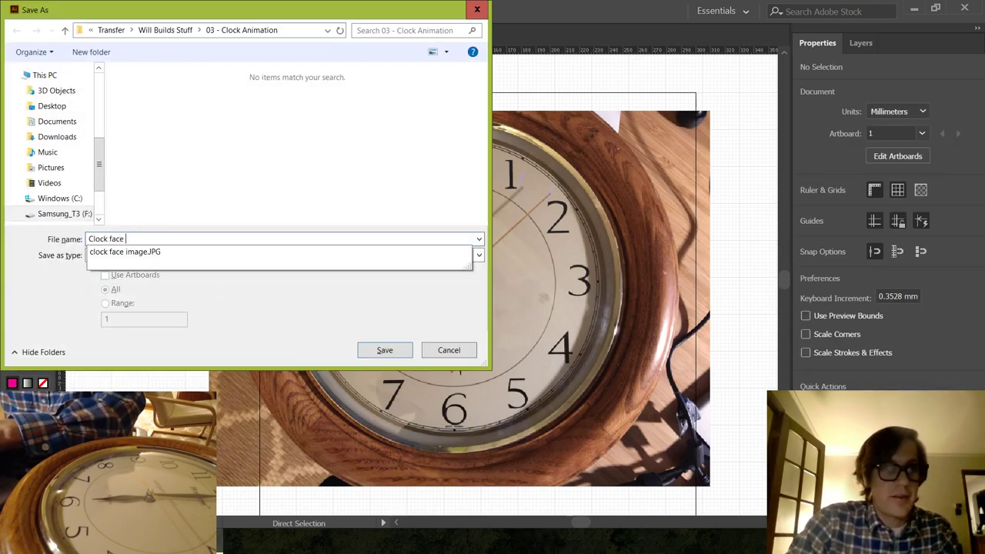
pyautogui.write('g')
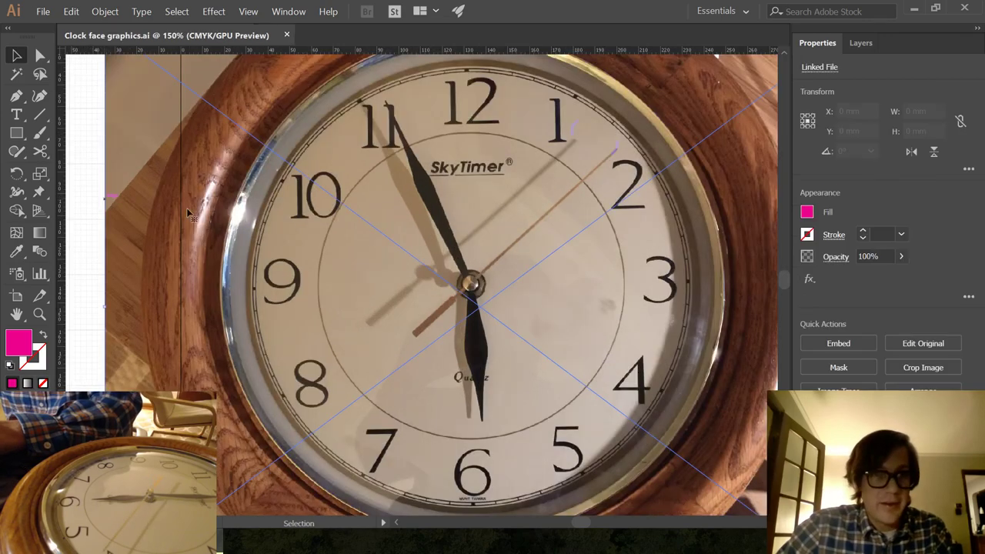
pyautogui.scroll(3, 385, 154)
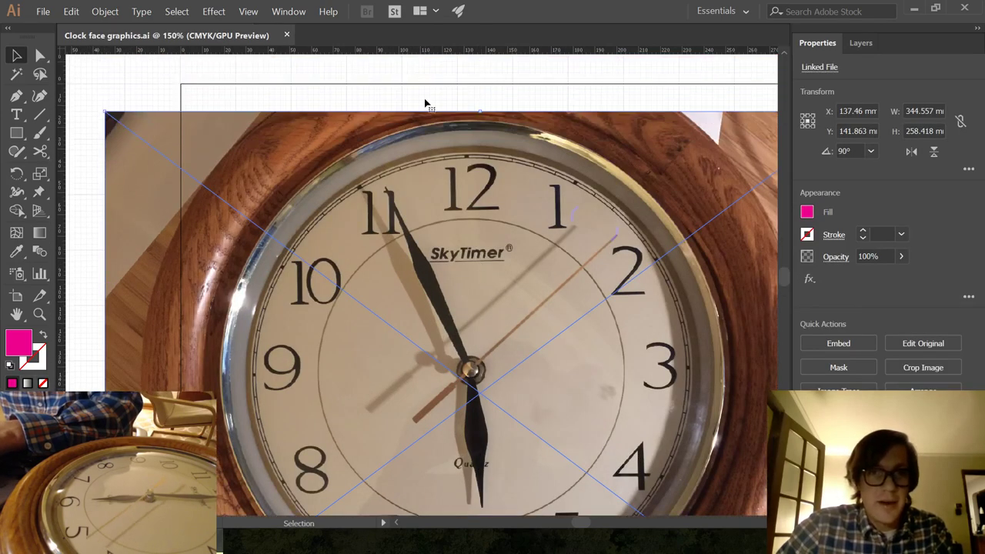
# With the Pen tool, place anchors from the clock centre up the hour hand to its tip.
pyautogui.click(424, 100)
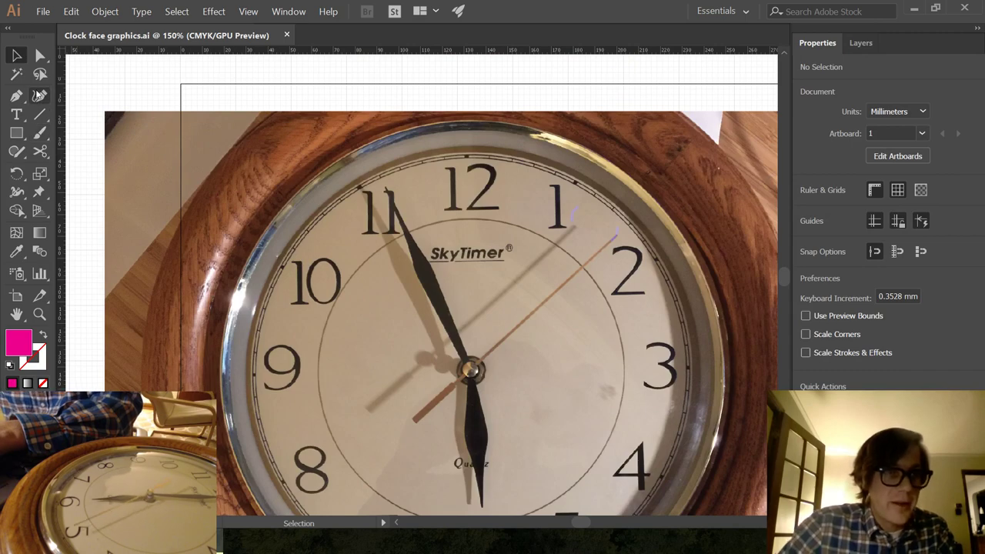
pyautogui.click(17, 95)
pyautogui.hotkey('ctrl', '+')
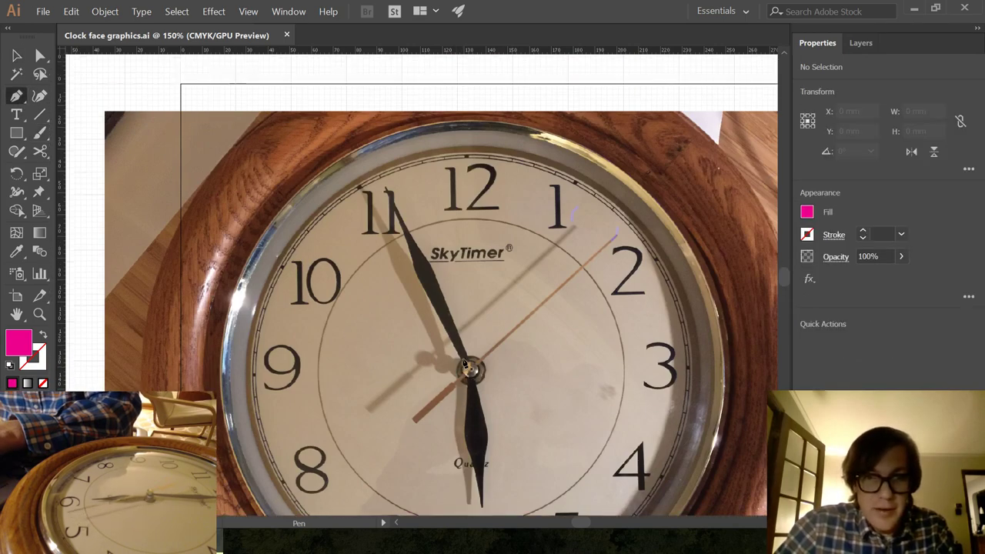
pyautogui.hotkey('ctrl', '+')
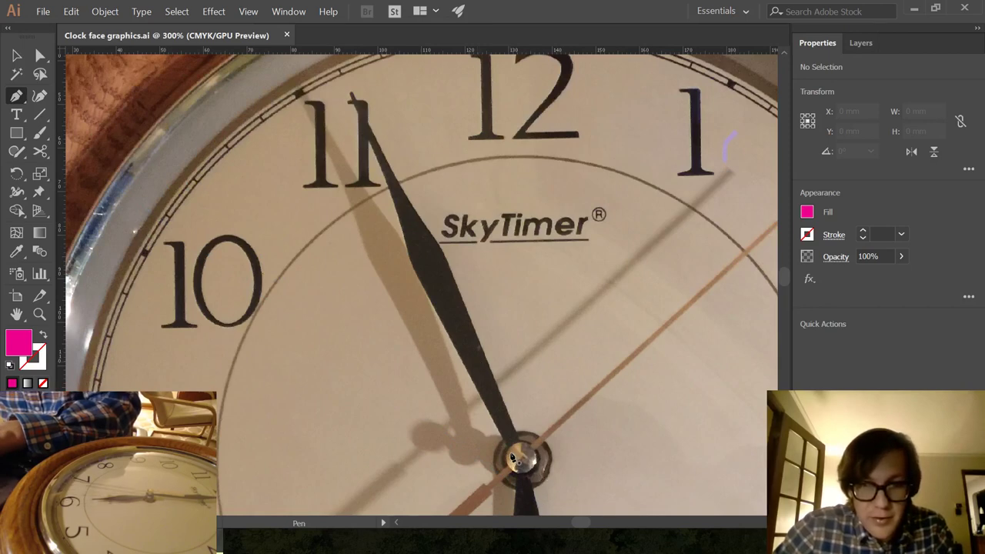
pyautogui.click(512, 456)
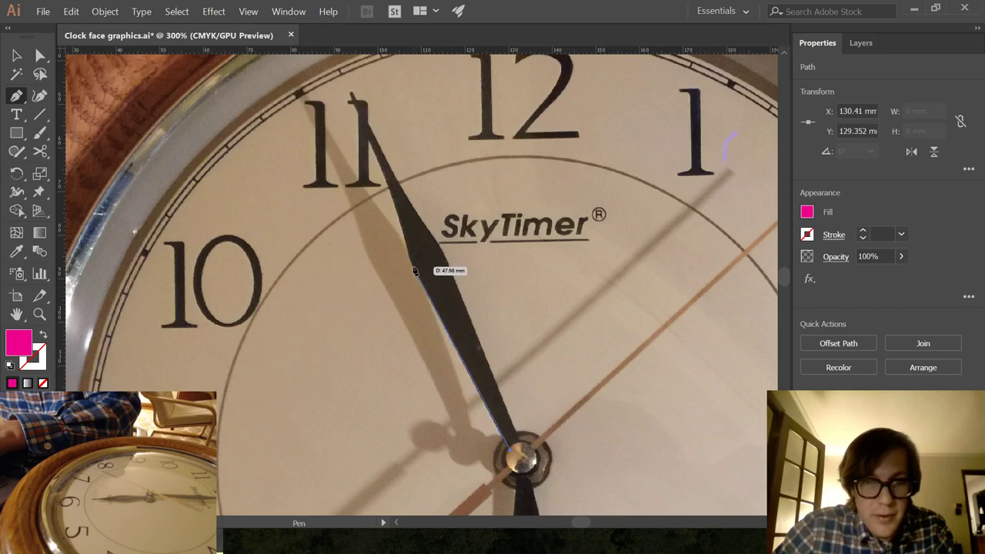
pyautogui.click(394, 227)
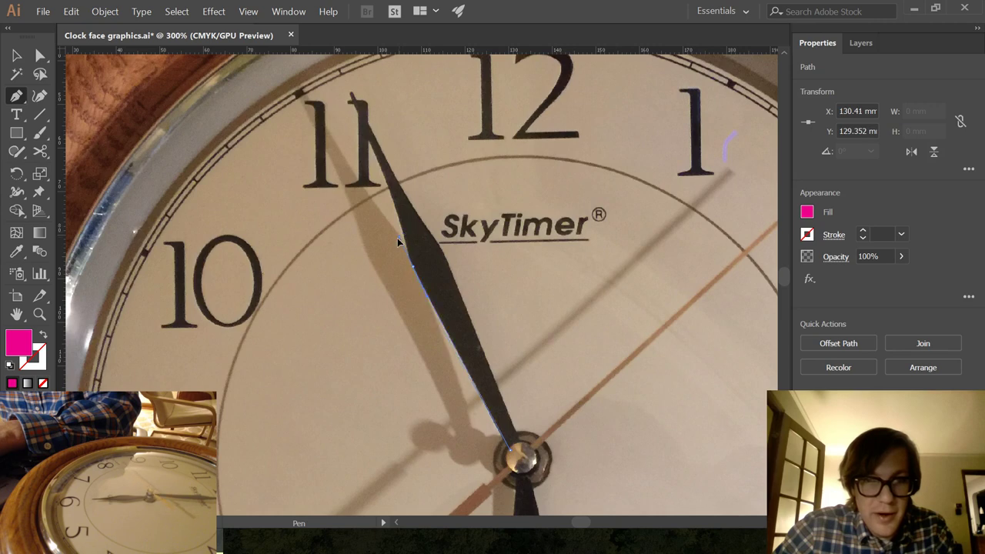
pyautogui.click(397, 238)
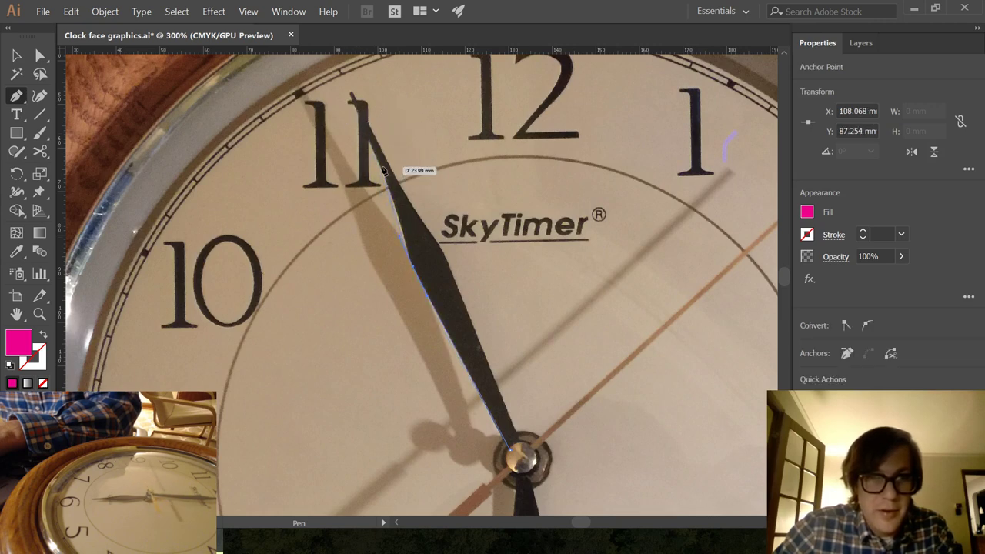
pyautogui.click(351, 94)
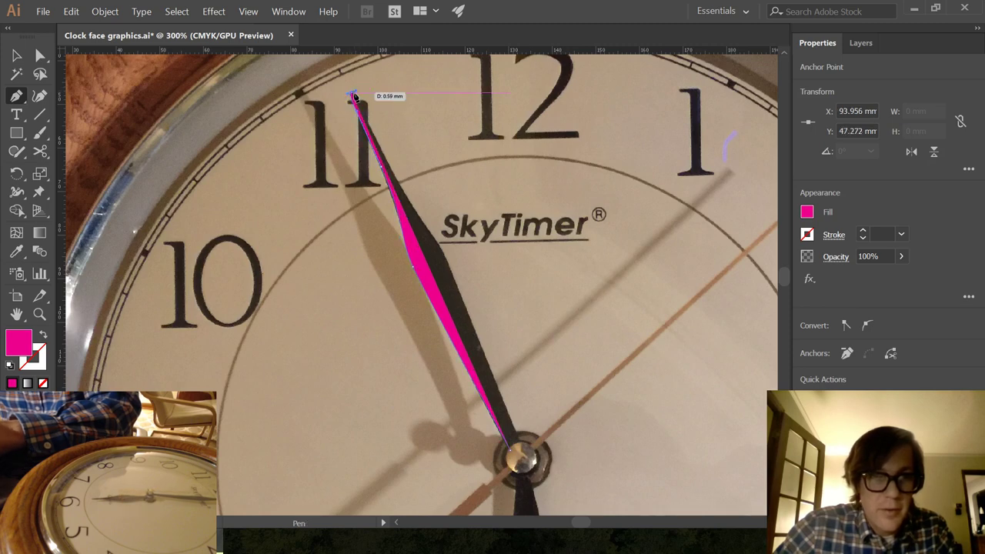
# Zoom back to the clock centre and close the hand outline there.
pyautogui.hotkey('ctrl', '+')
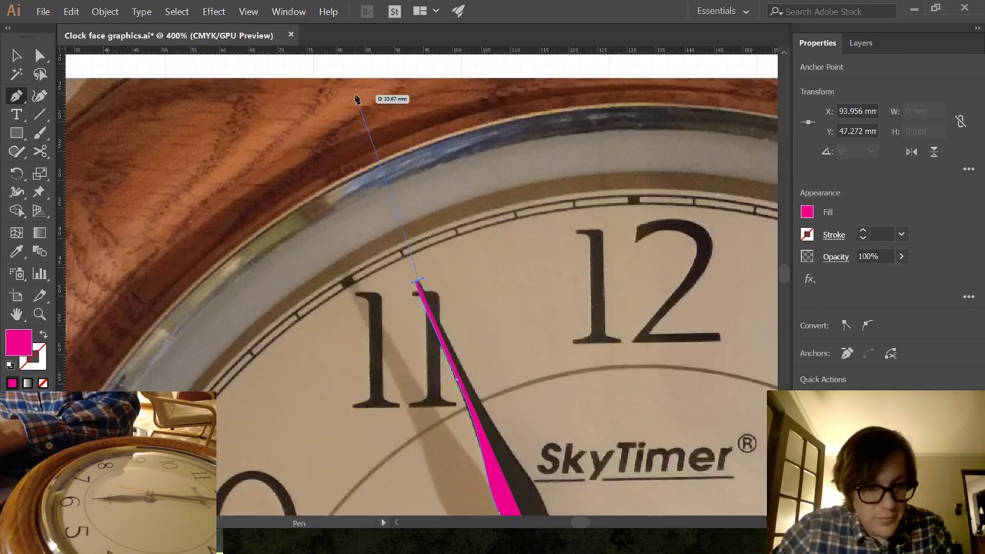
pyautogui.press('v')
pyautogui.scroll(-1, 462, 323)
pyautogui.scroll(-8, 502, 406)
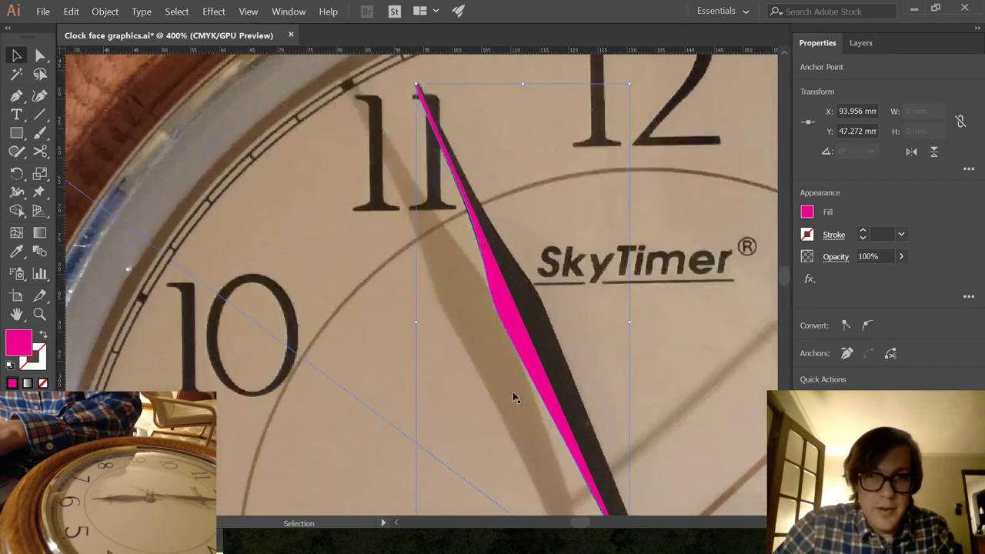
pyautogui.hscroll(3, 501, 369)
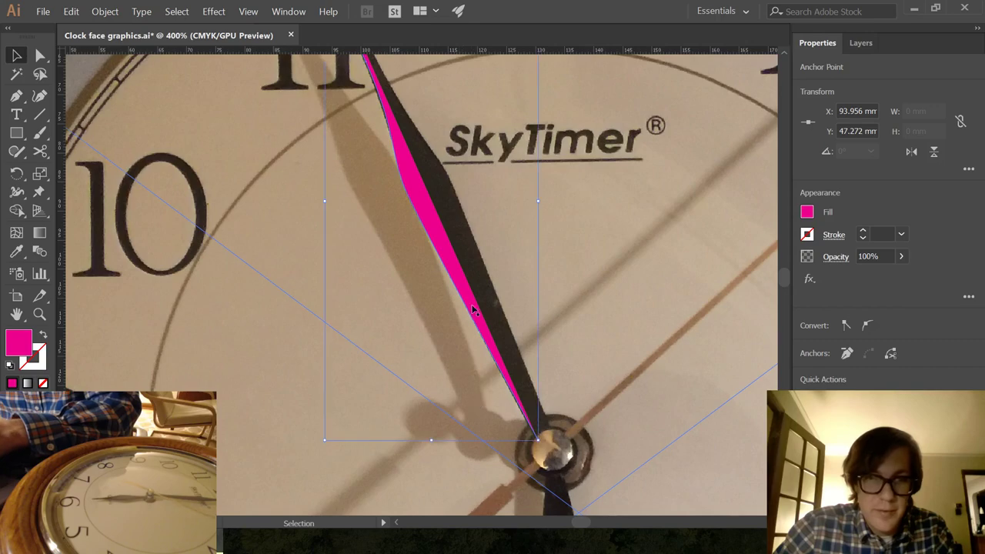
pyautogui.press('a')
pyautogui.hotkey('ctrl', '-')
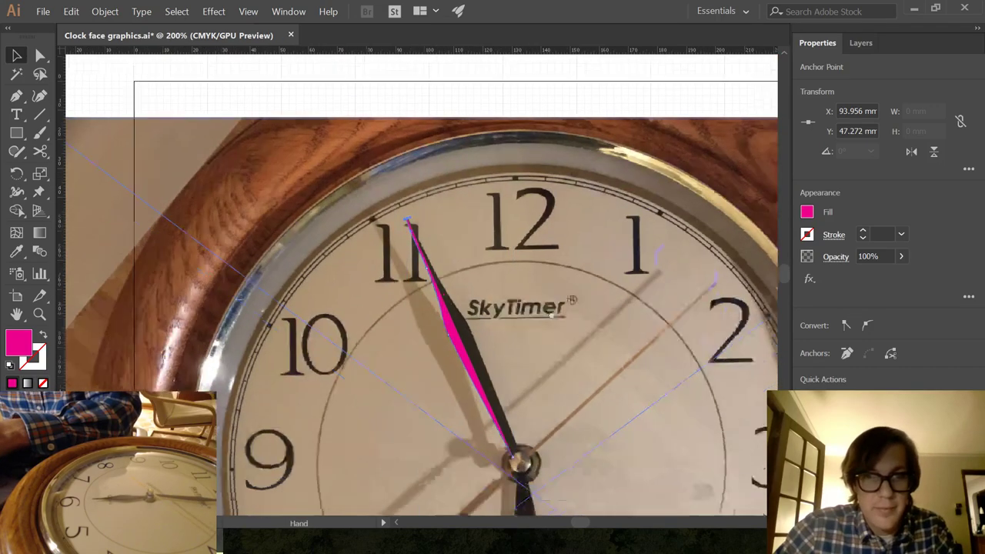
pyautogui.moveTo(552, 314); pyautogui.dragTo(528, 213)
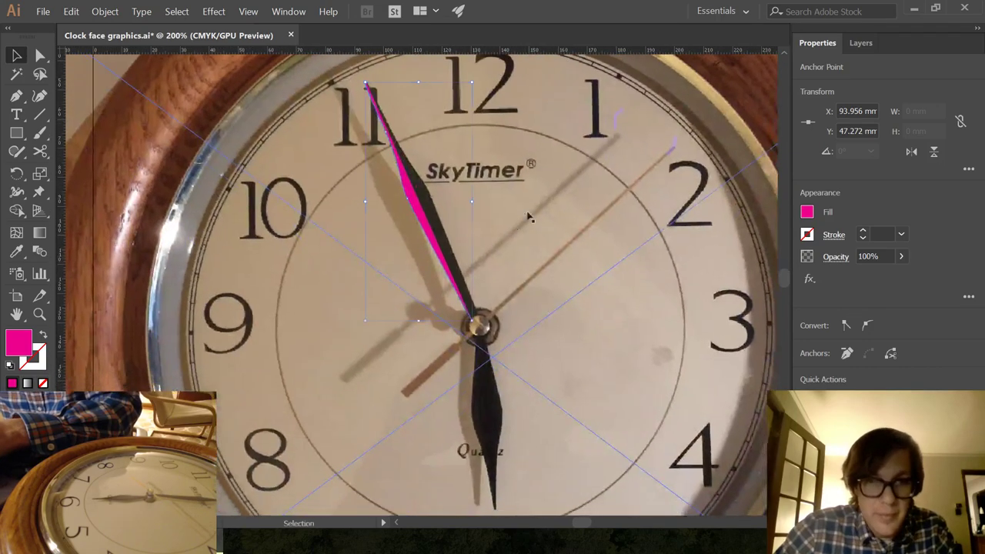
pyautogui.press('p')
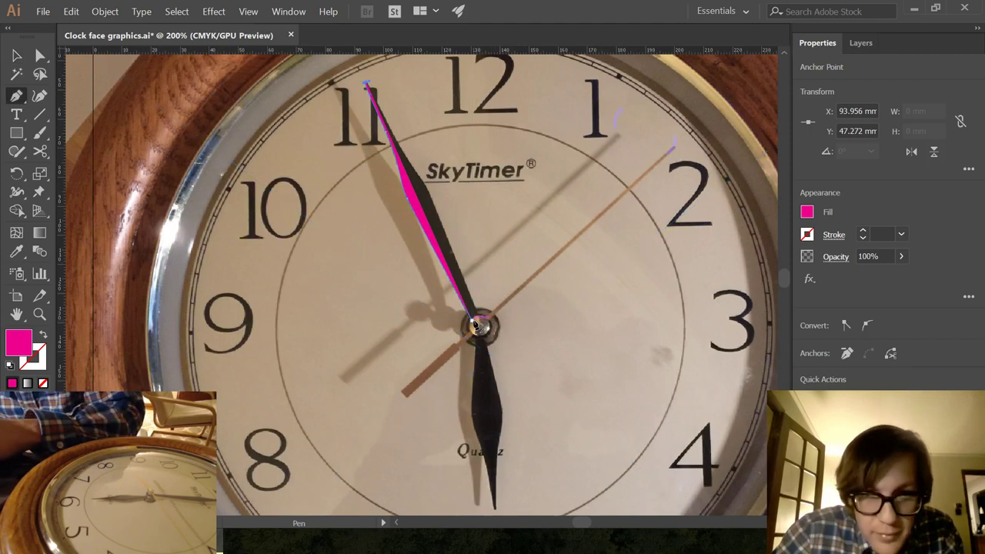
pyautogui.press('+')
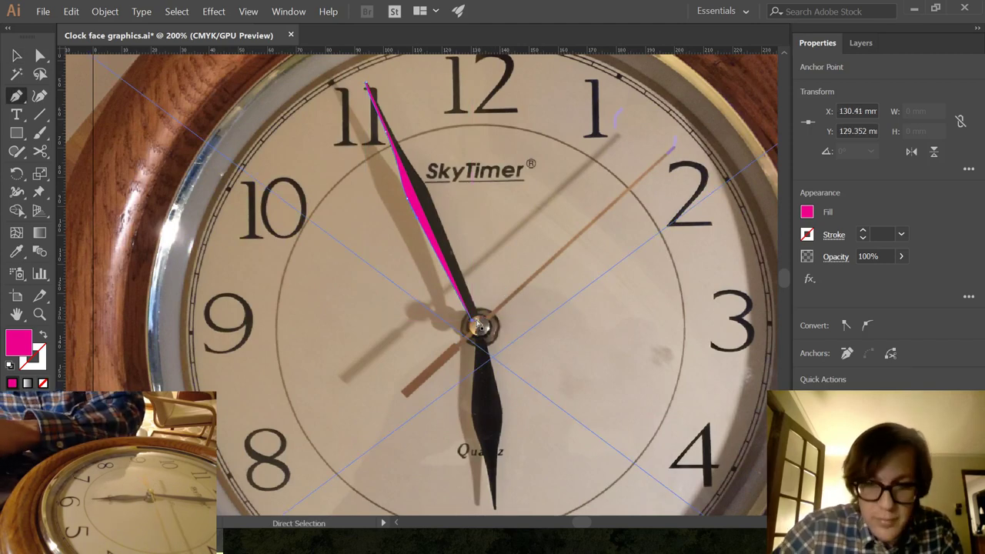
pyautogui.hotkey('ctrl', '+')
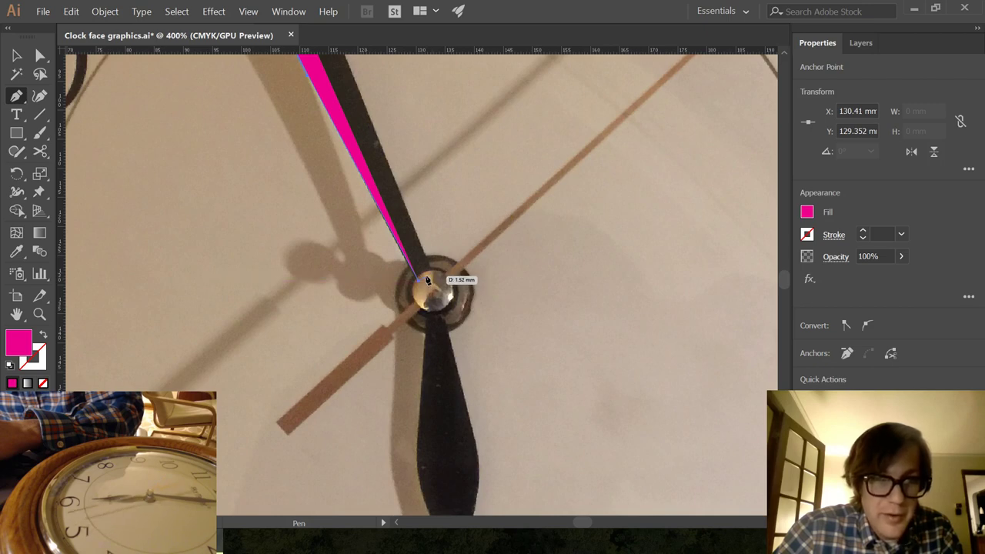
pyautogui.keyDown('ctrl'); pyautogui.click(428, 280); pyautogui.keyUp('ctrl')
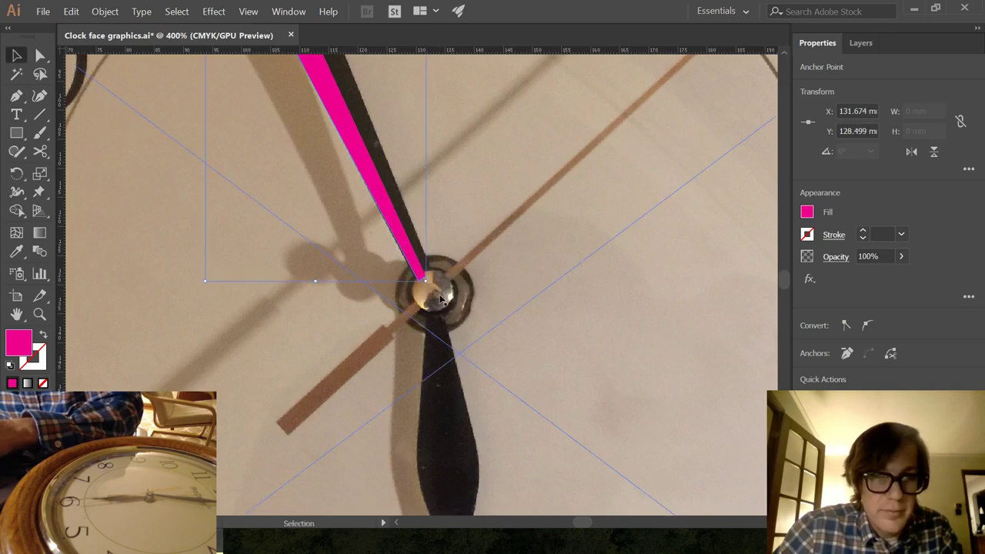
# Deselect and reselect the traced magenta hand to check it.
pyautogui.keyDown('alt'); pyautogui.scroll(-3, 441, 295); pyautogui.keyUp('alt')
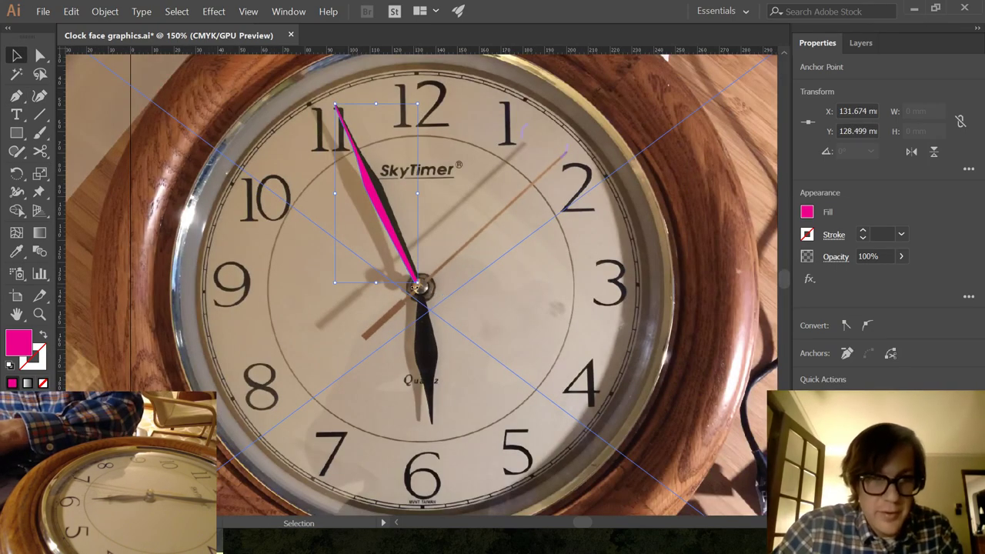
pyautogui.press('r')
pyautogui.press('v')
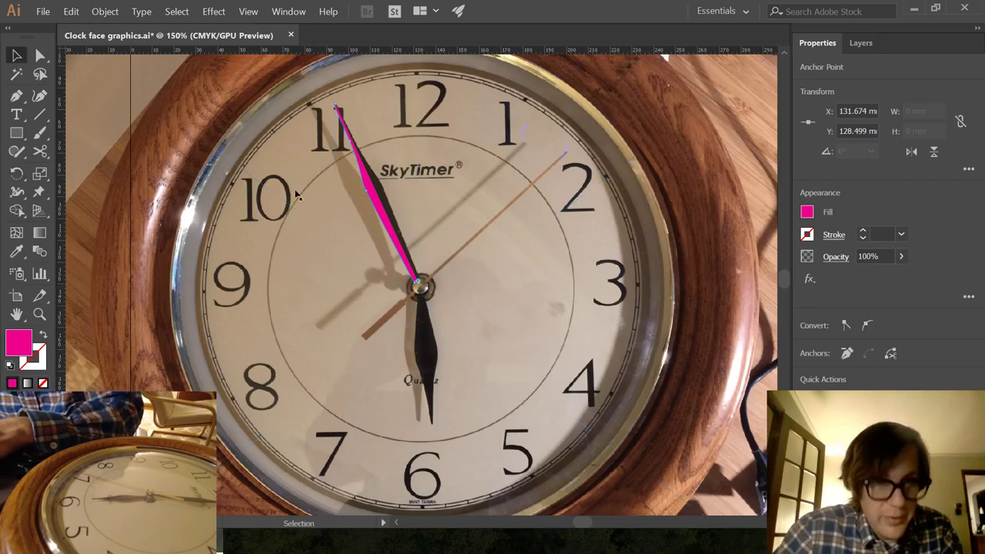
pyautogui.scroll(3, 269, 111)
pyautogui.click(270, 111)
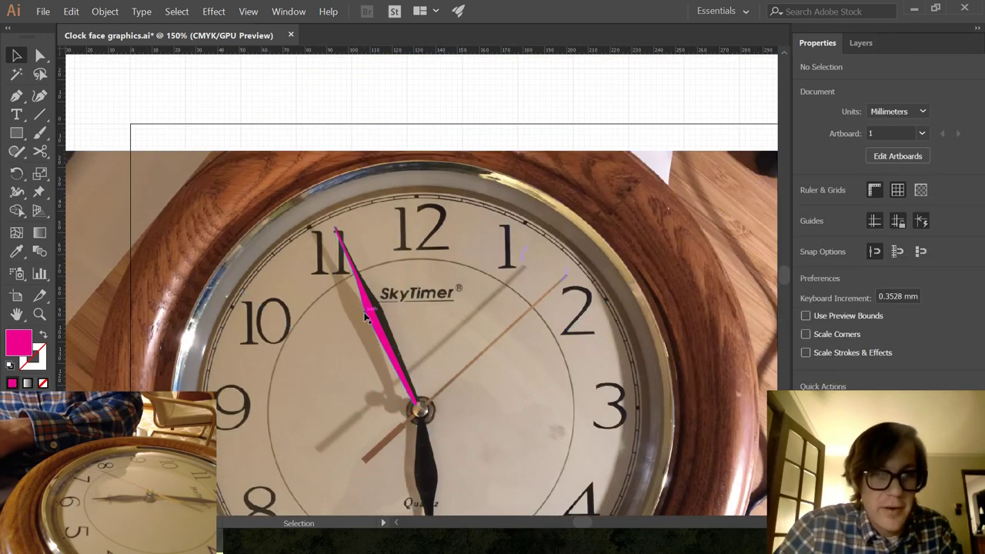
pyautogui.click(396, 358)
pyautogui.scroll(-2, 408, 358)
pyautogui.scroll(-2, 410, 360)
# Rotate the magenta hand so it points at the 12, then deselect it.
pyautogui.press('r')
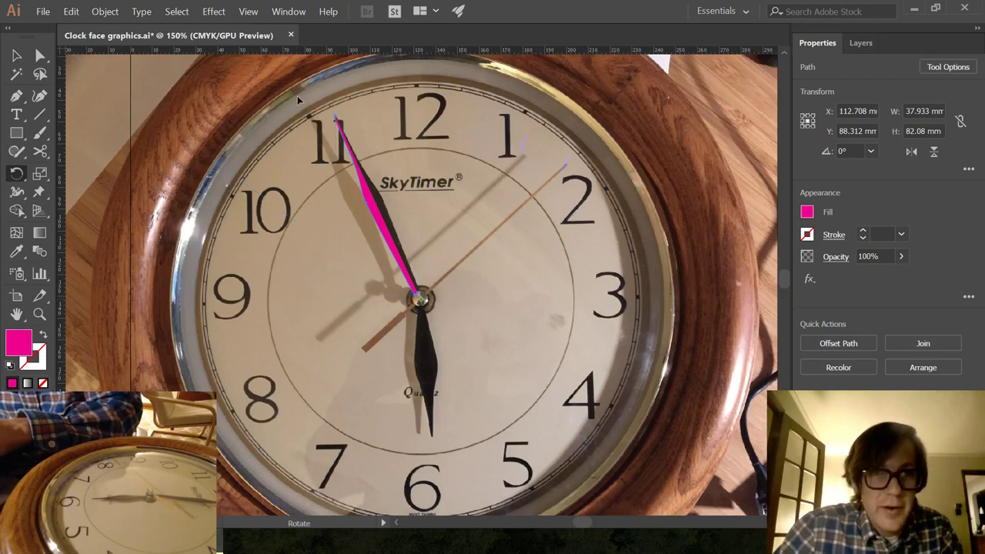
pyautogui.moveTo(299, 101); pyautogui.dragTo(390, 66)
pyautogui.scroll(2, 380, 184)
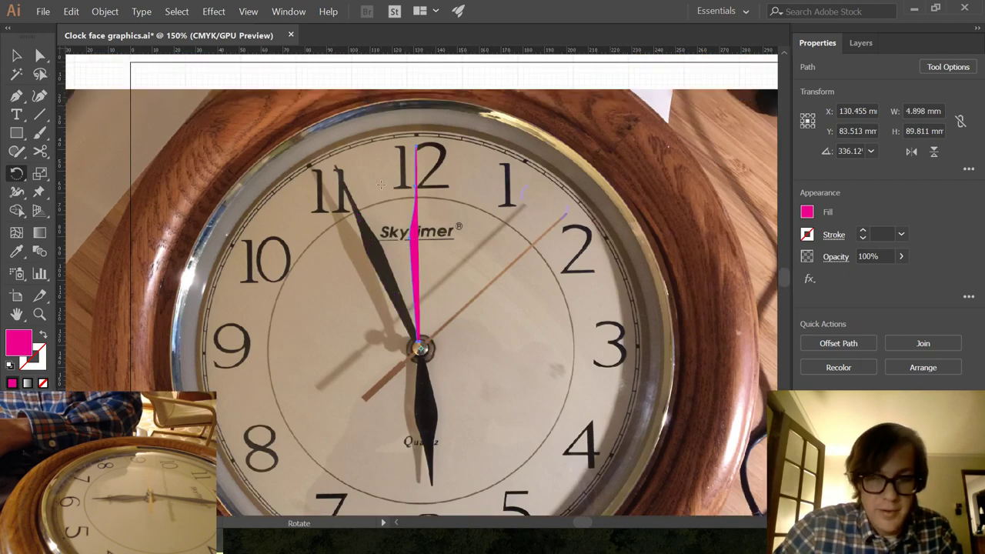
pyautogui.keyDown('alt'); pyautogui.scroll(1, 380, 185); pyautogui.keyUp('alt')
pyautogui.press('v')
pyautogui.scroll(3, 371, 131)
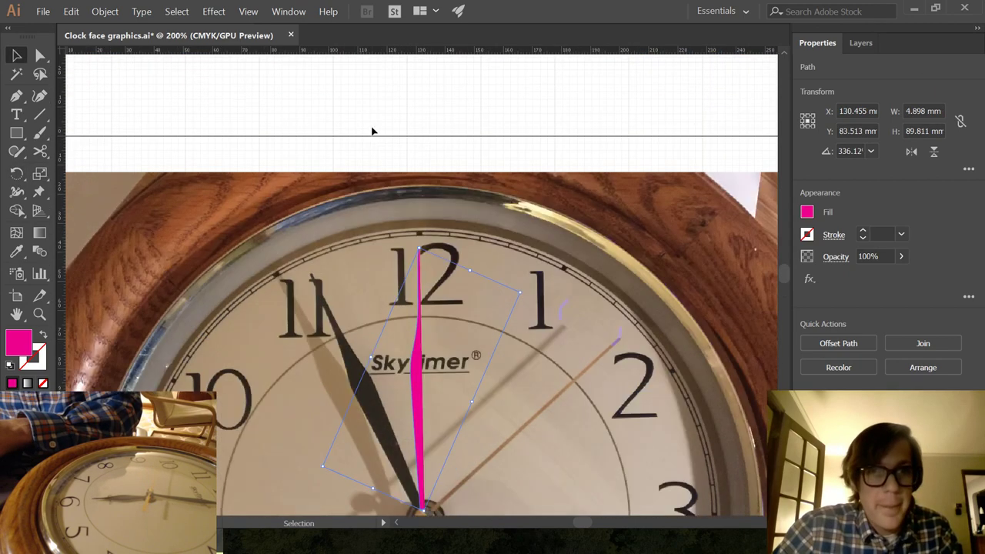
pyautogui.click(373, 131)
pyautogui.scroll(-5, 423, 265)
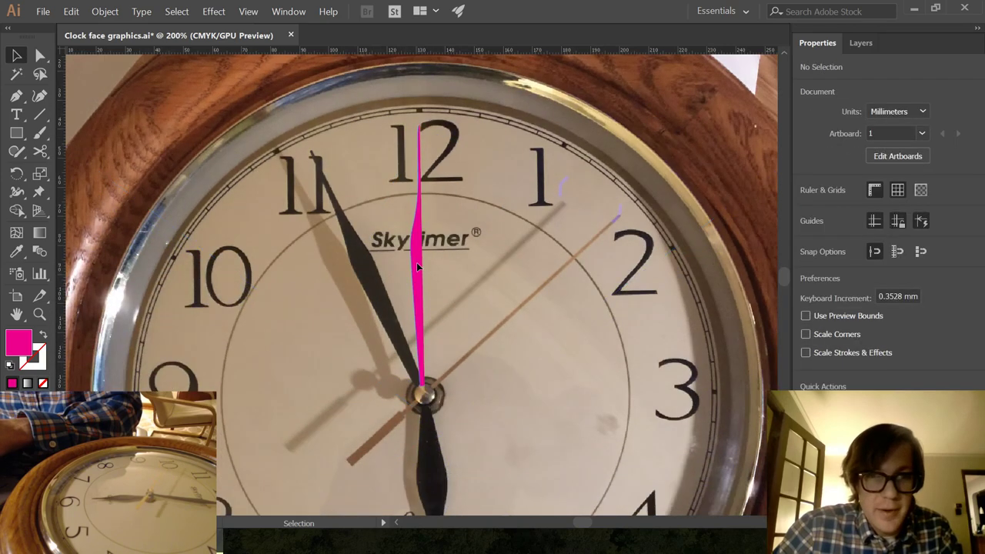
# Reflect the pasted magenta hand half vertically via Transform > Reflect.
pyautogui.keyDown('ctrl'); pyautogui.click(416, 267); pyautogui.keyUp('ctrl')
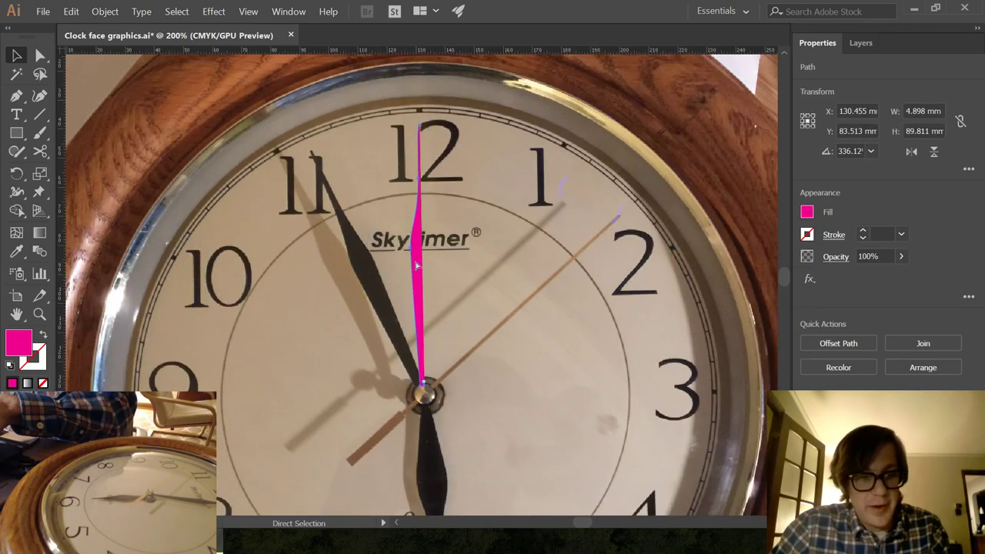
pyautogui.rightClick(416, 266)
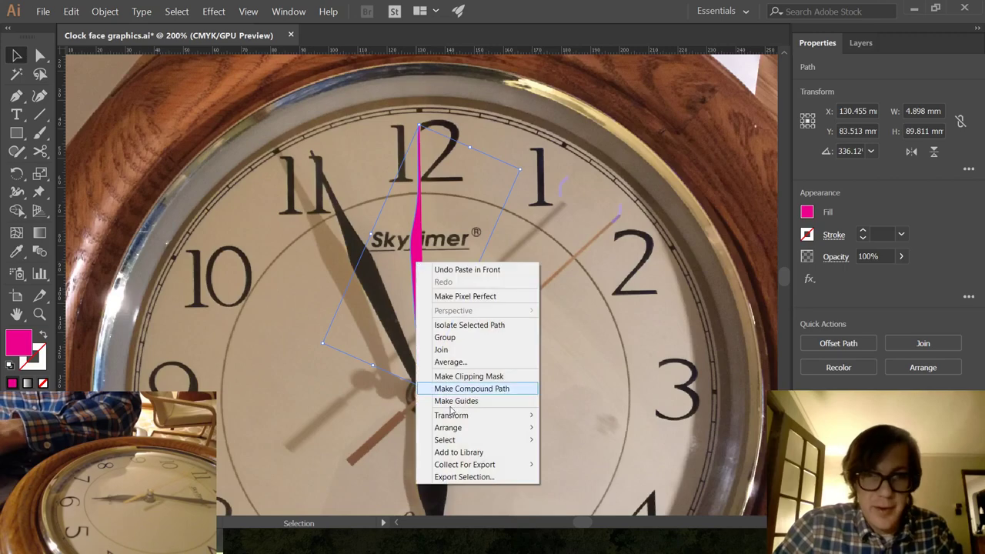
pyautogui.moveTo(466, 416)
pyautogui.click(585, 455)
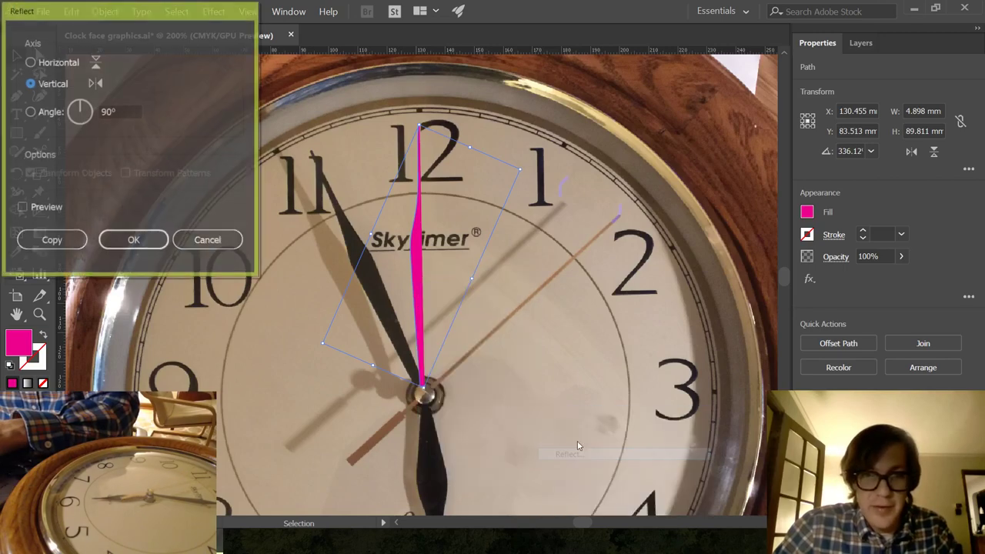
pyautogui.click(133, 241)
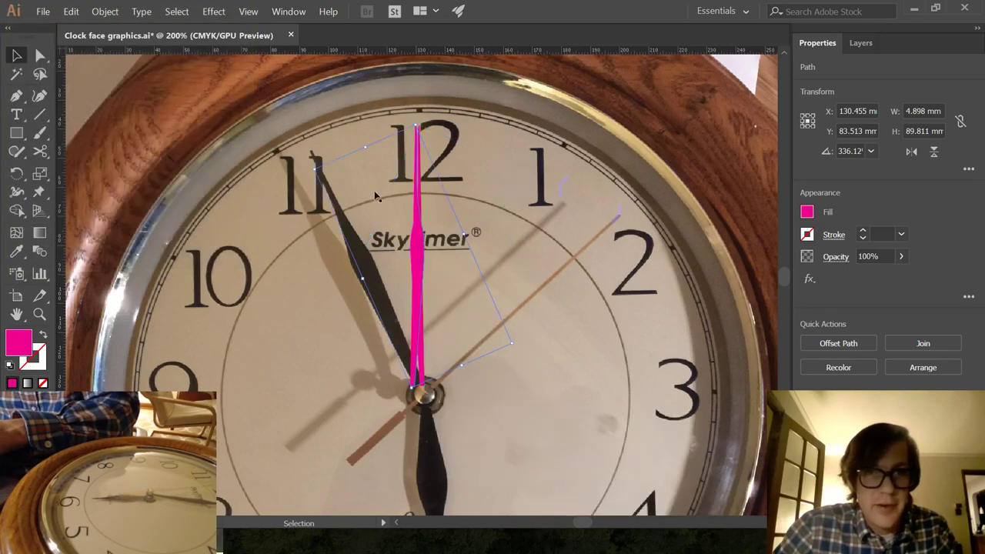
# Zoom in and slide the mirrored half sideways to meet the original half.
pyautogui.hotkey('ctrl', '+')
pyautogui.scroll(2, 419, 154)
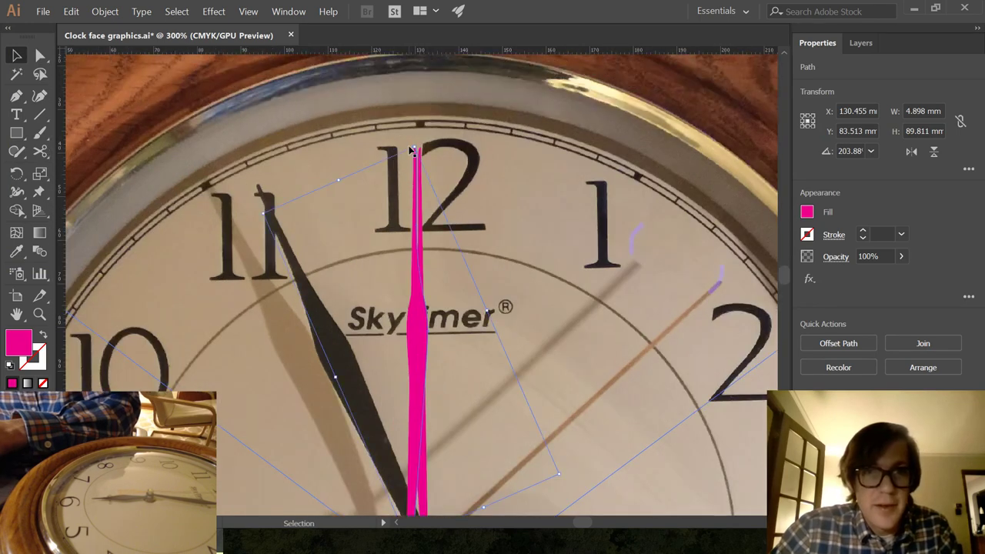
pyautogui.press('a')
pyautogui.moveTo(414, 152)
pyautogui.keyDown('shift'); pyautogui.mouseDown()
pyautogui.moveTo(471, 151)
pyautogui.moveTo(421, 151)
pyautogui.mouseUp(); pyautogui.keyUp('shift')
pyautogui.scroll(-3, 458, 447)
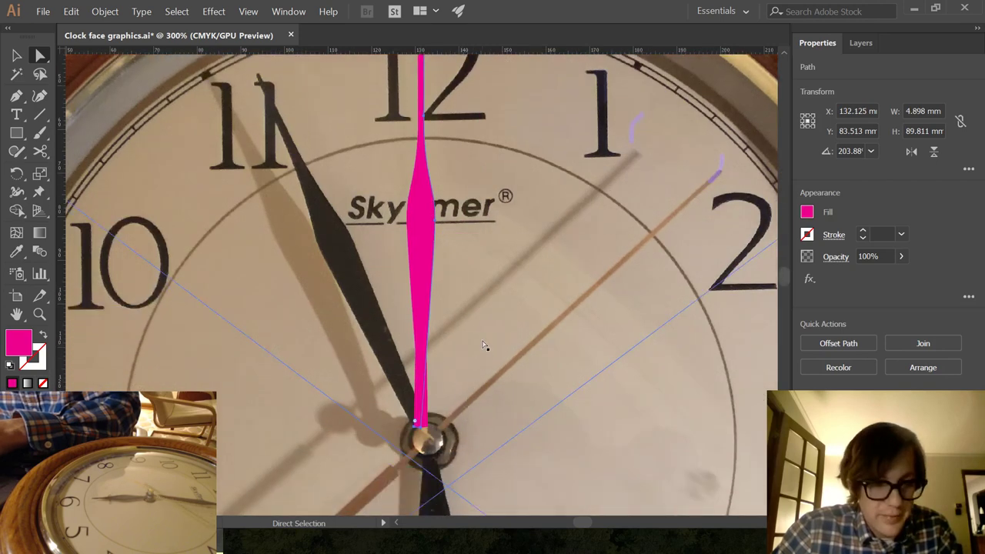
pyautogui.press('v')
pyautogui.scroll(3, 465, 329)
# Rotate the mirrored hand upright to vertical, then deselect it.
pyautogui.press('r')
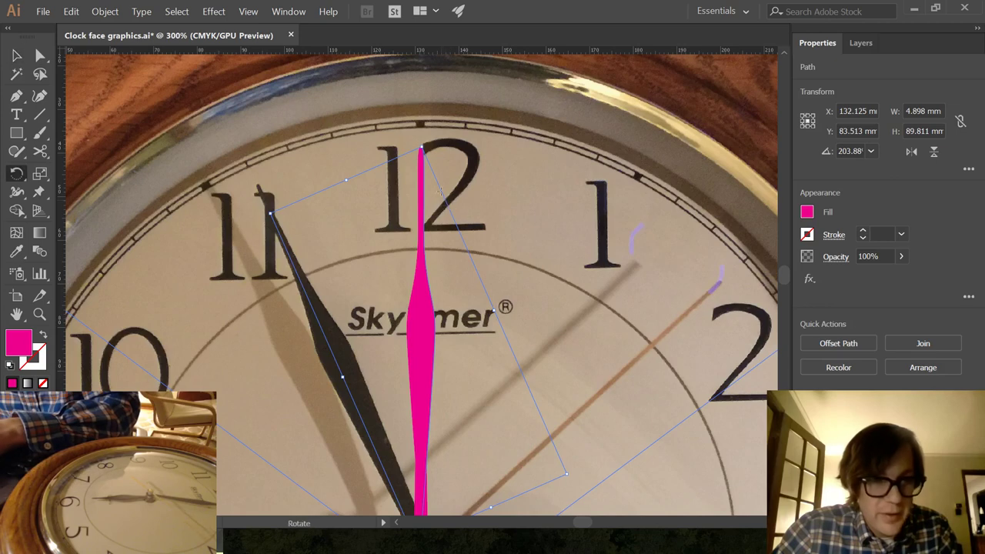
pyautogui.scroll(-3, 505, 370)
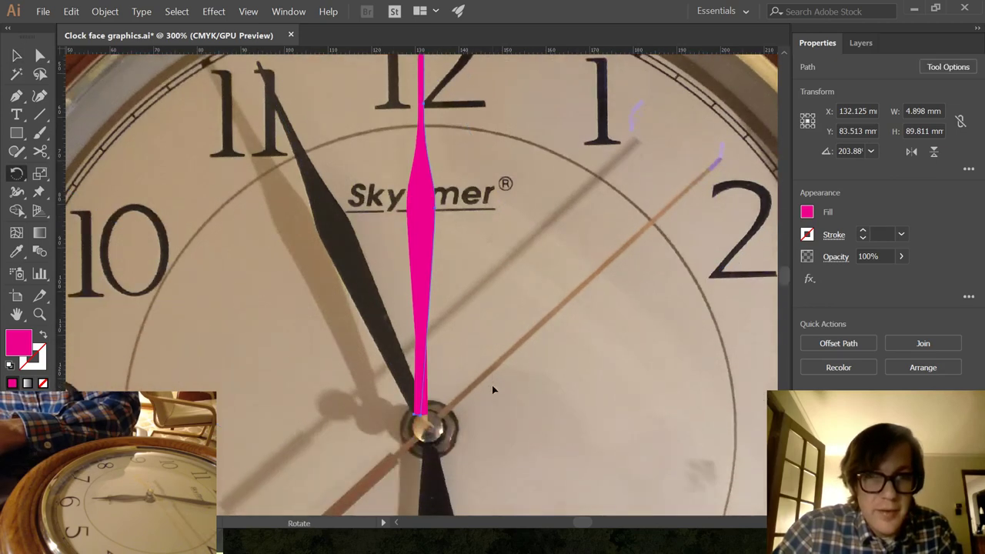
pyautogui.moveTo(415, 435)
pyautogui.mouseDown()
pyautogui.moveTo(454, 435)
pyautogui.moveTo(428, 436)
pyautogui.mouseUp()
pyautogui.scroll(3, 524, 378)
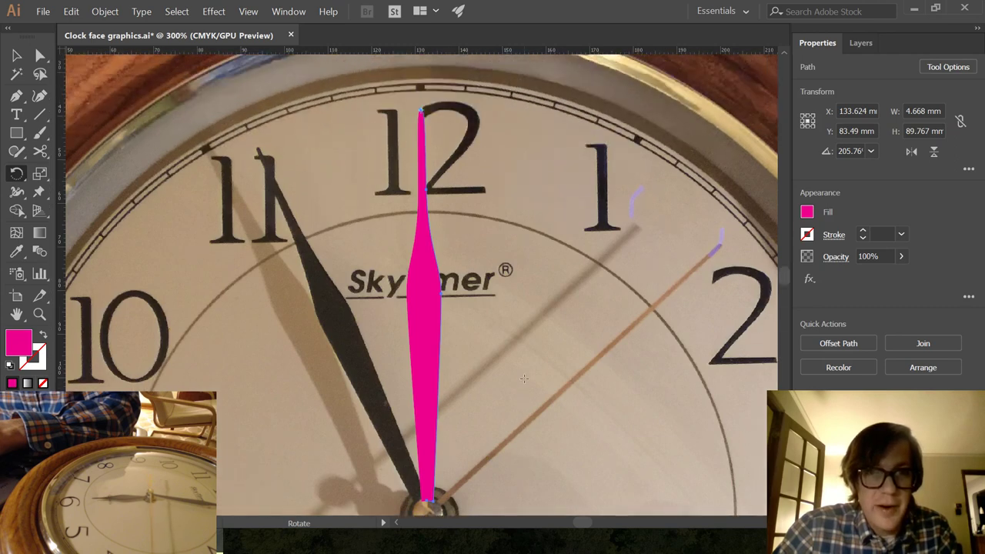
pyautogui.scroll(-1, 523, 322)
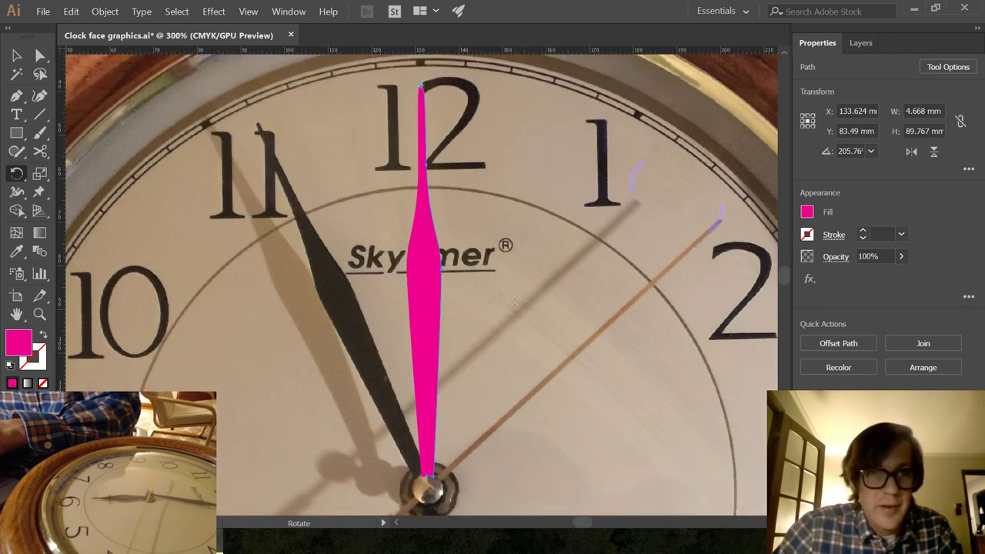
pyautogui.scroll(2, 512, 283)
pyautogui.press('v')
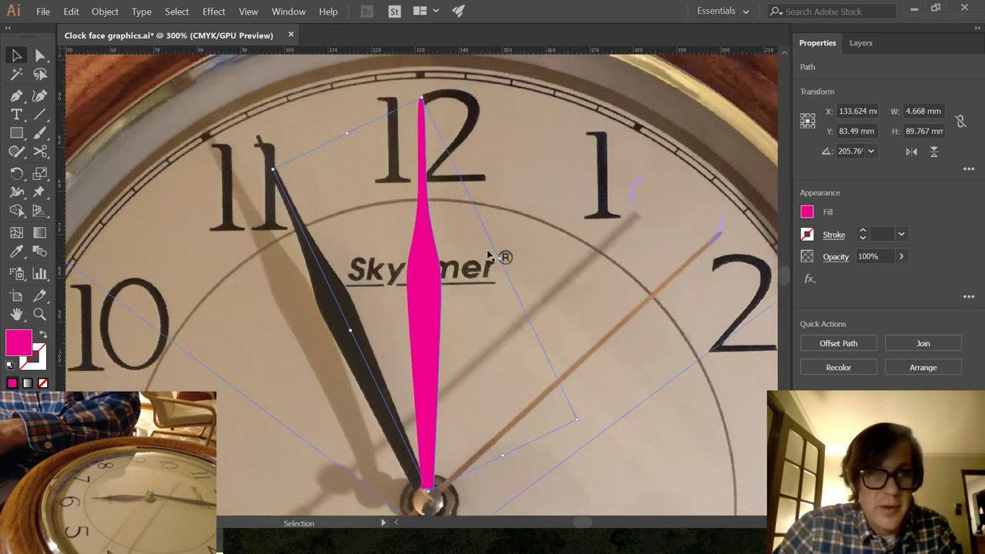
pyautogui.scroll(3, 329, 196)
pyautogui.click(523, 308)
pyautogui.scroll(-4, 524, 308)
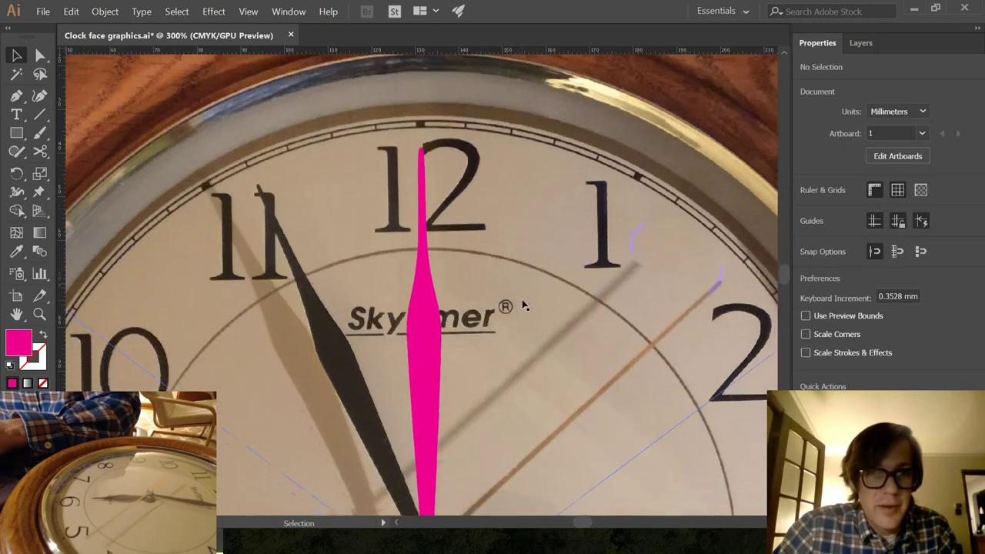
pyautogui.scroll(-2, 424, 326)
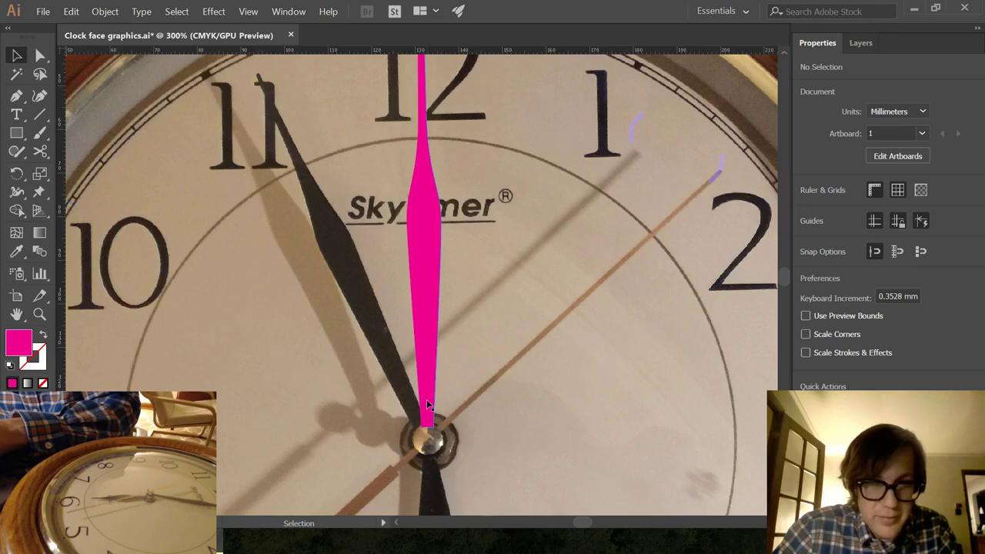
# Unite both mirrored magenta halves into one symmetrical hand with the Shape Builder (Shift+M).
pyautogui.click(434, 379)
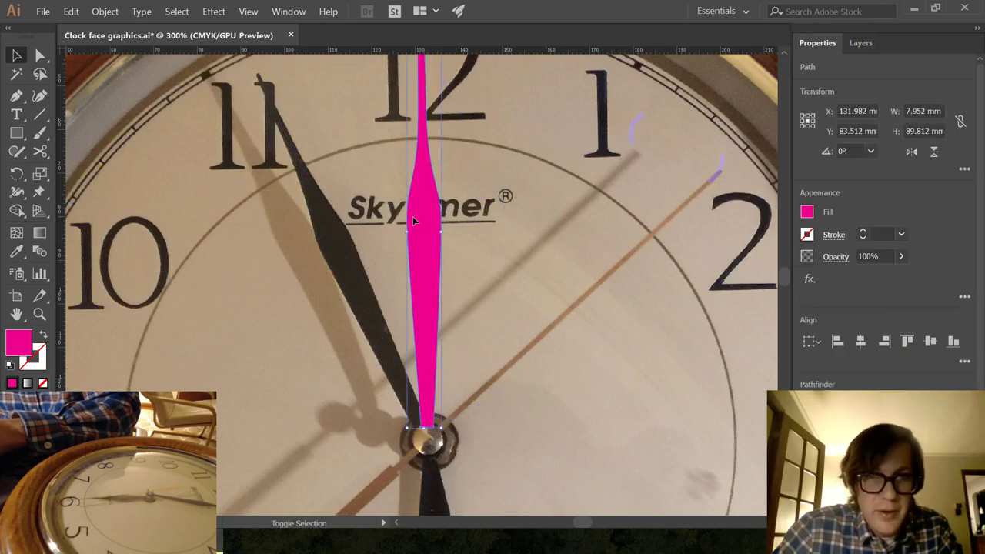
pyautogui.scroll(2, 413, 217)
pyautogui.scroll(-1, 414, 223)
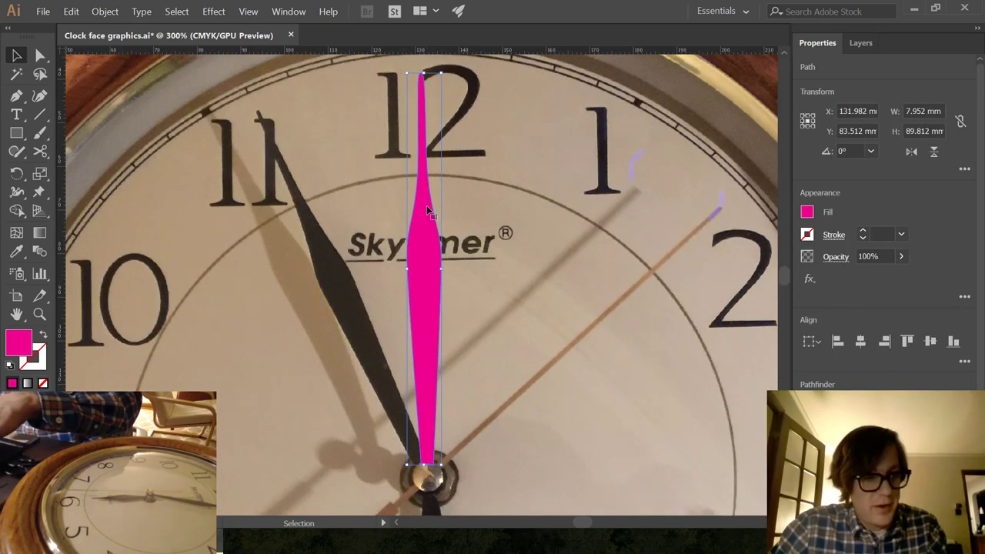
pyautogui.hotkey('shift', 'm')
pyautogui.moveTo(430, 255); pyautogui.dragTo(416, 261)
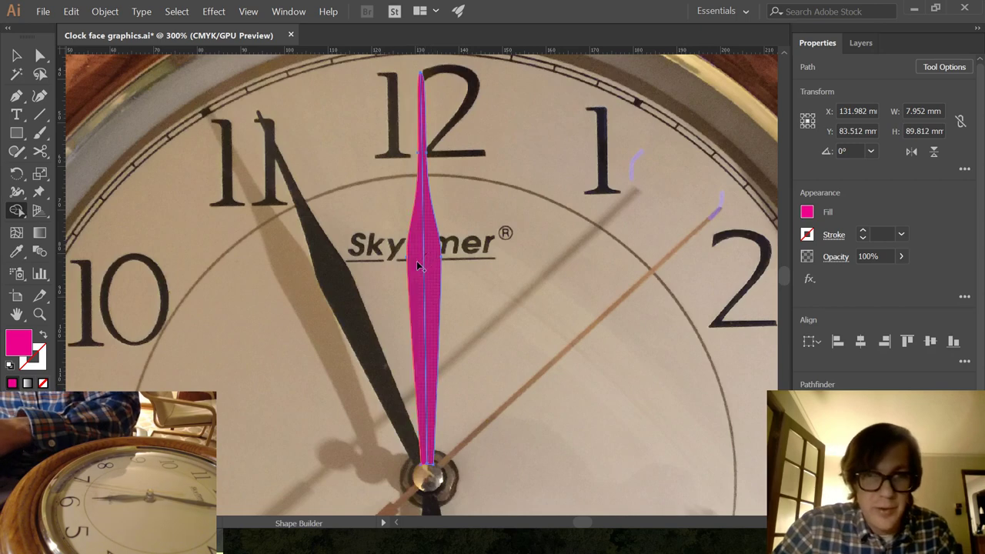
pyautogui.scroll(-2, 430, 425)
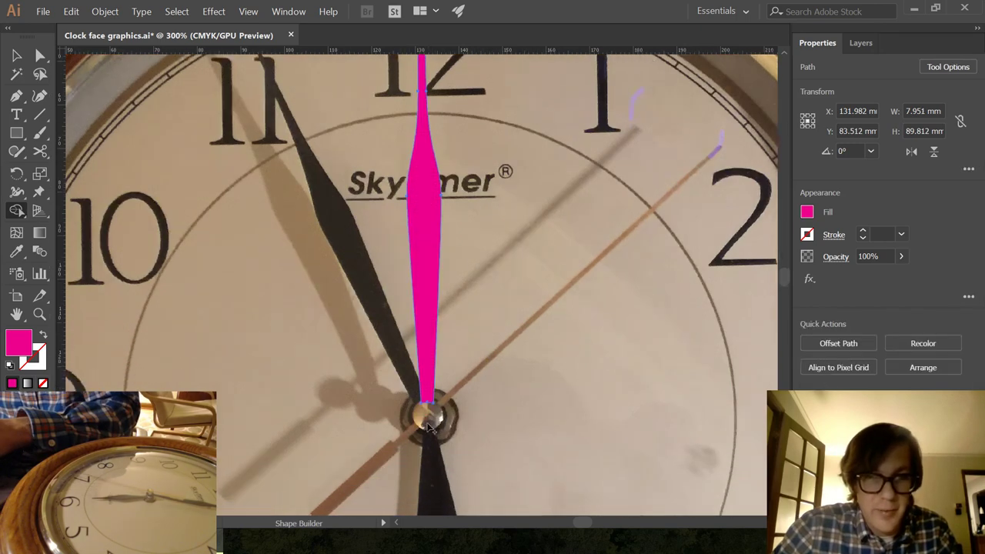
pyautogui.keyDown('alt'); pyautogui.scroll(2, 426, 391); pyautogui.keyUp('alt')
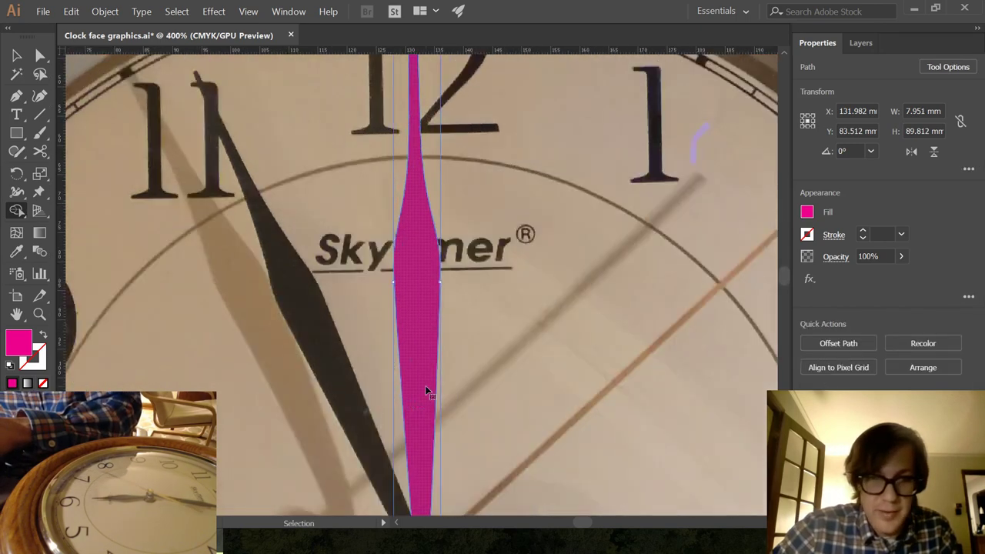
pyautogui.scroll(-5, 468, 408)
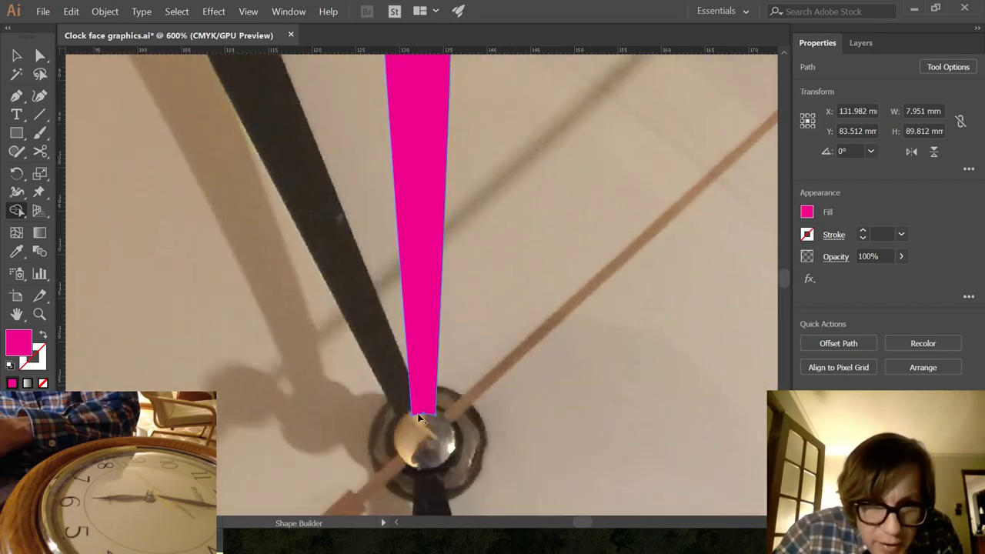
pyautogui.scroll(8, 427, 384)
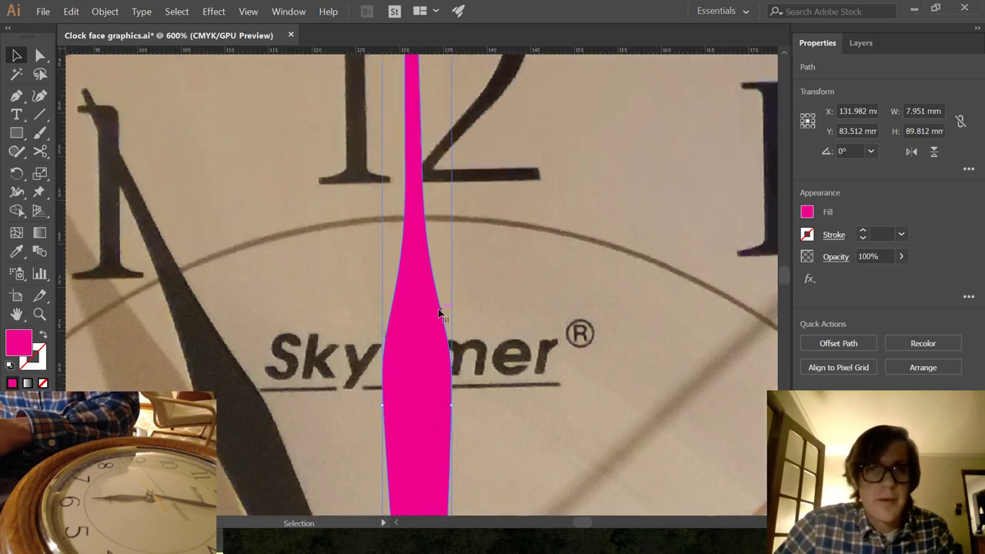
pyautogui.press('a')
pyautogui.keyDown('alt'); pyautogui.scroll(-2, 439, 315); pyautogui.keyUp('alt')
# Scale the merged magenta hand narrower, from 7.951 mm to about 7.469 mm wide.
pyautogui.press('v')
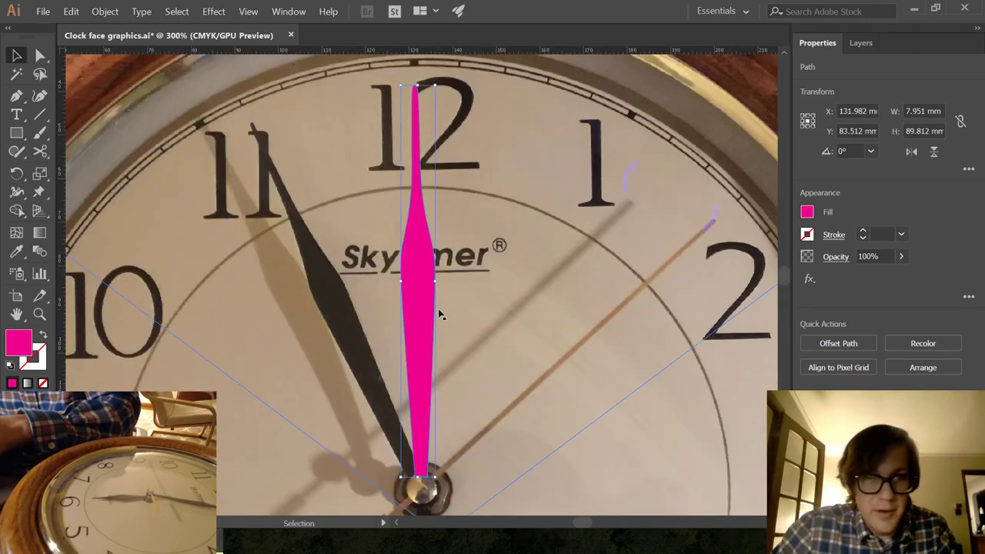
pyautogui.press('s')
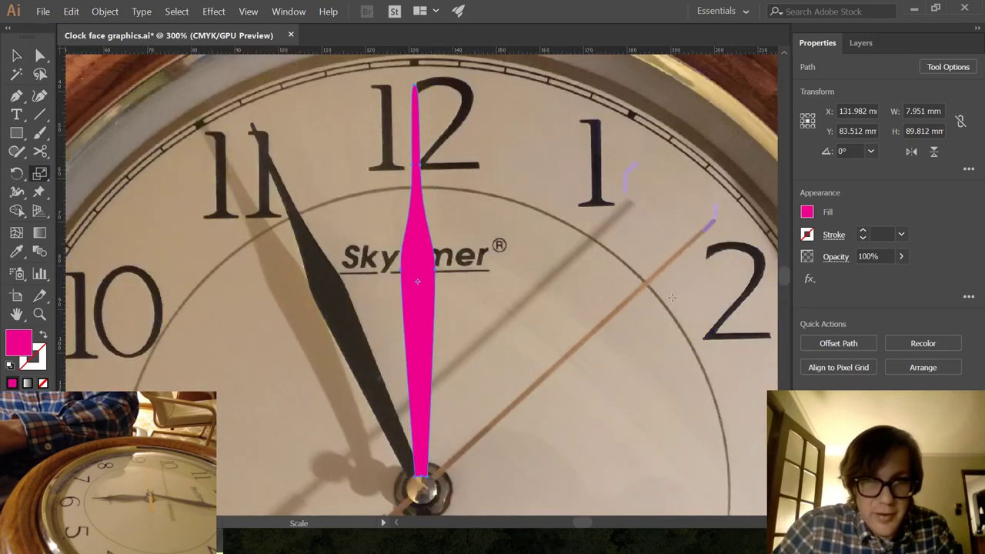
pyautogui.moveTo(672, 297); pyautogui.dragTo(655, 297)
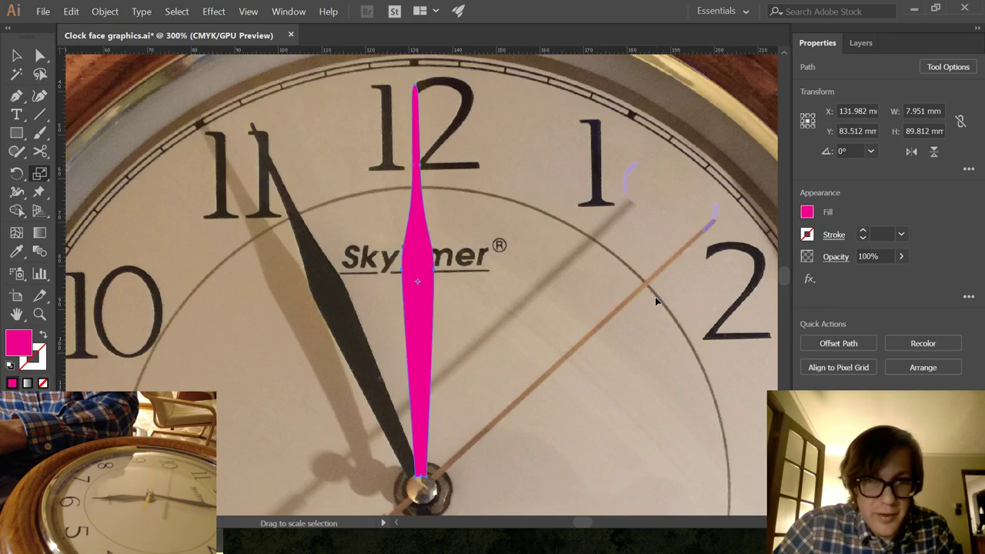
pyautogui.press('v')
pyautogui.scroll(1, 473, 250)
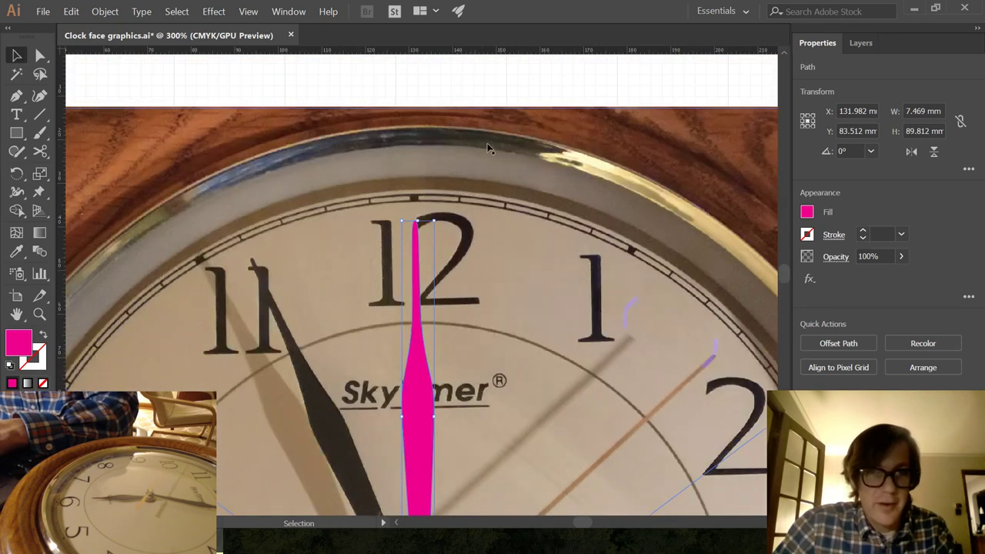
pyautogui.click(529, 101)
pyautogui.scroll(-2, 520, 293)
pyautogui.scroll(-2, 515, 300)
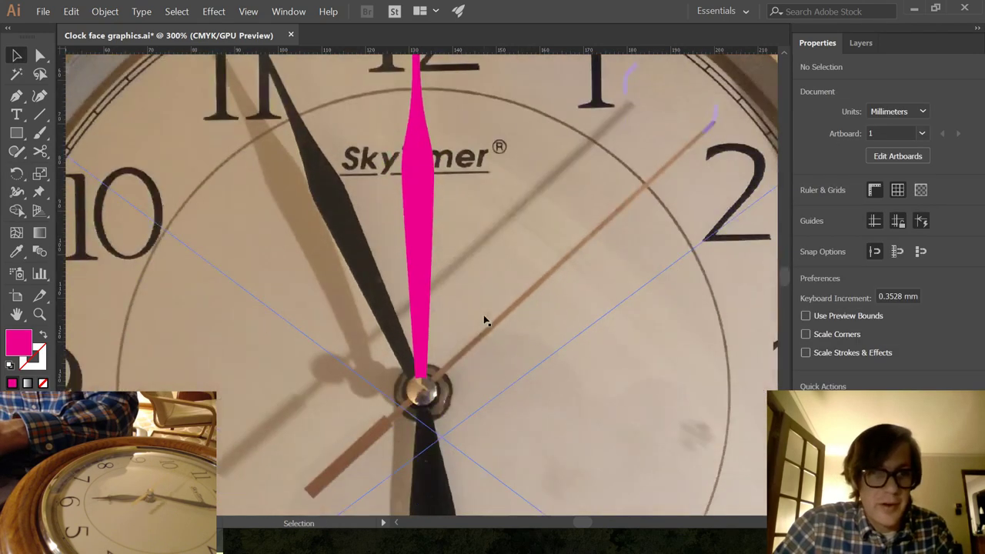
pyautogui.scroll(-2, 477, 288)
pyautogui.scroll(2, 455, 246)
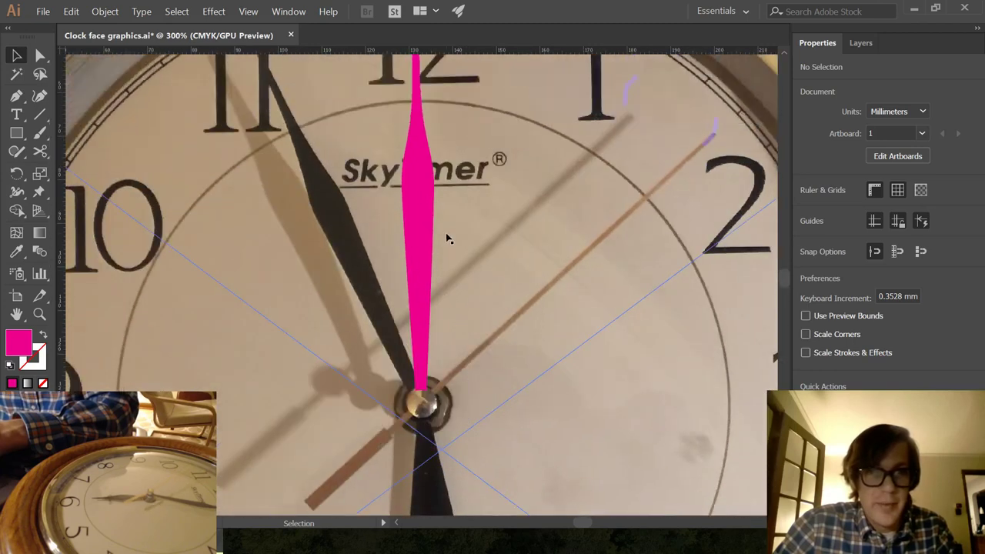
pyautogui.scroll(-1, 431, 308)
pyautogui.scroll(2, 425, 246)
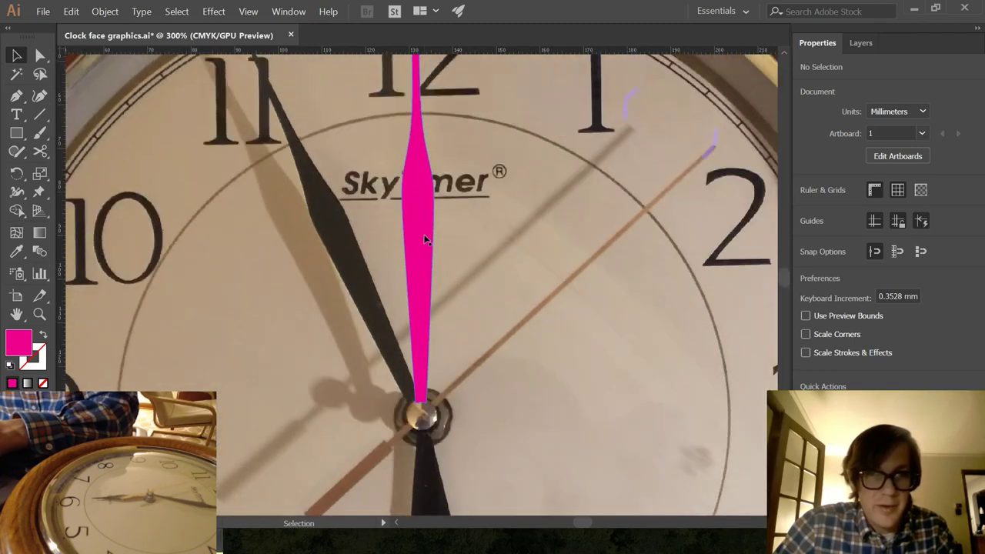
pyautogui.click(424, 236)
pyautogui.press('r')
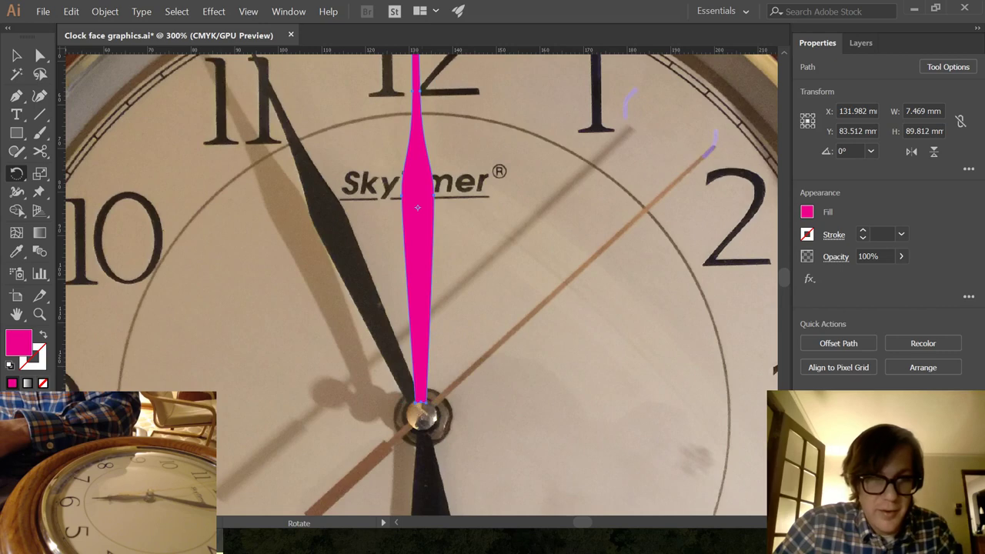
# Undo the accidental tilt so the pink hand stands upright at 0°, then reselect it.
pyautogui.moveTo(336, 139); pyautogui.dragTo(228, 121)
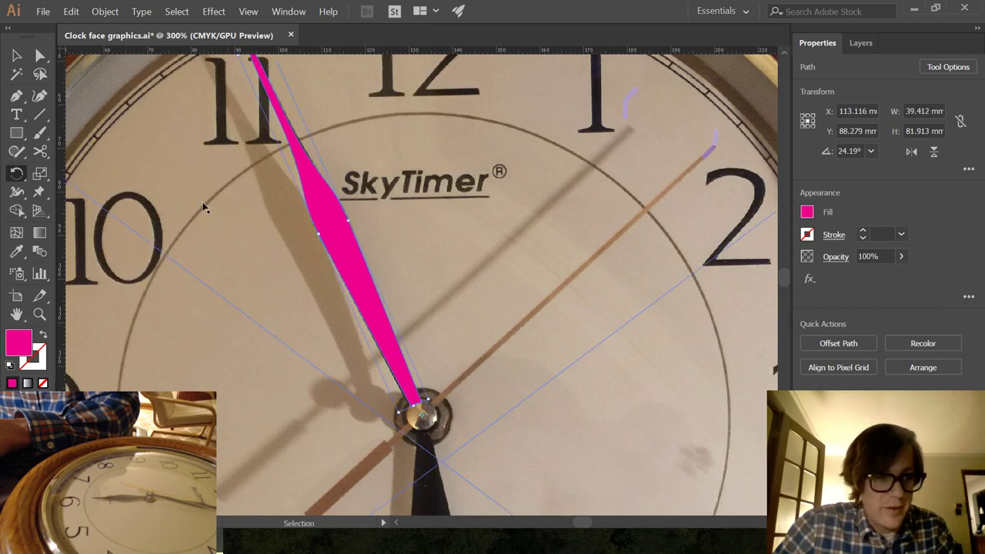
pyautogui.hotkey('ctrl', 'z')
pyautogui.scroll(5, 313, 203)
pyautogui.press('v')
pyautogui.scroll(2, 313, 203)
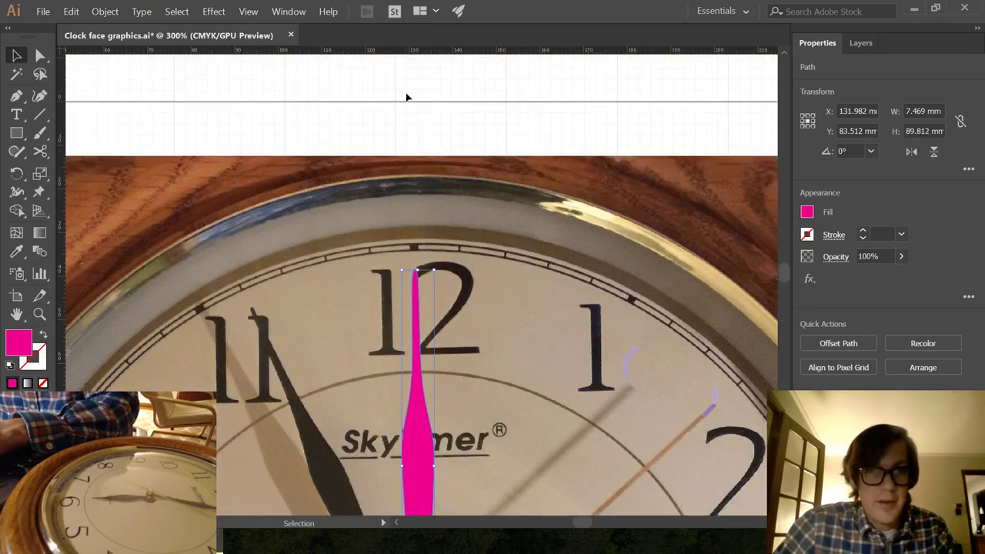
pyautogui.click(517, 250)
pyautogui.scroll(-10, 517, 250)
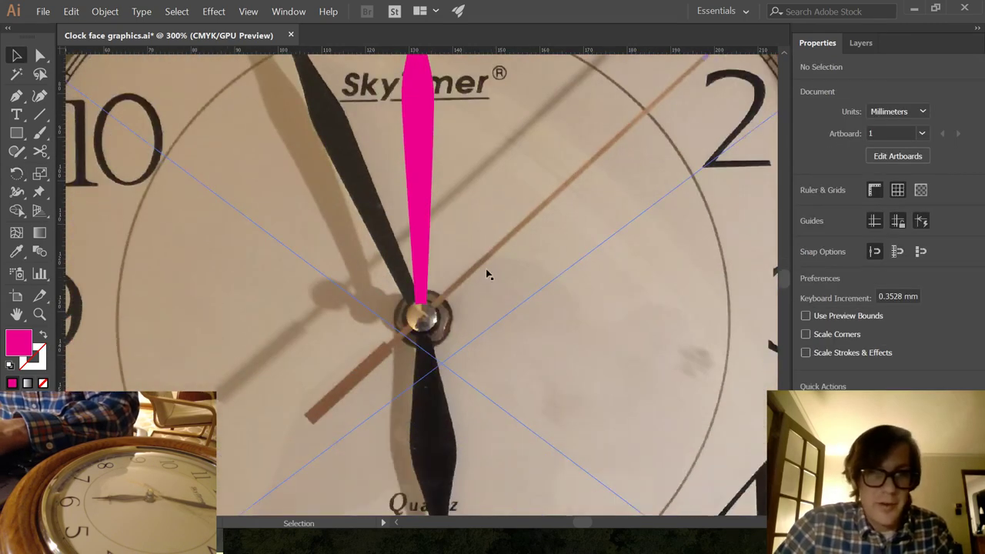
pyautogui.scroll(-3, 487, 274)
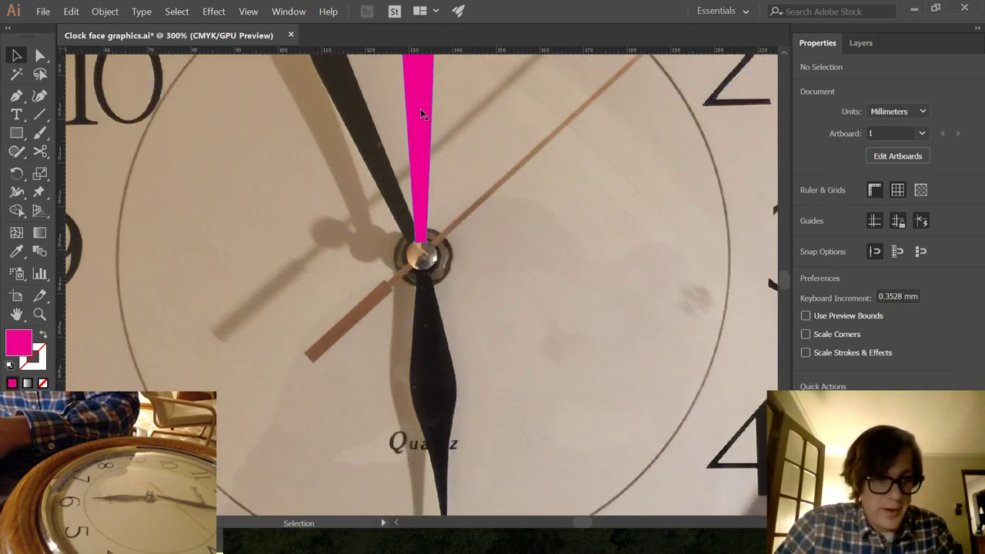
pyautogui.click(421, 114)
pyautogui.scroll(4, 431, 131)
pyautogui.press('r')
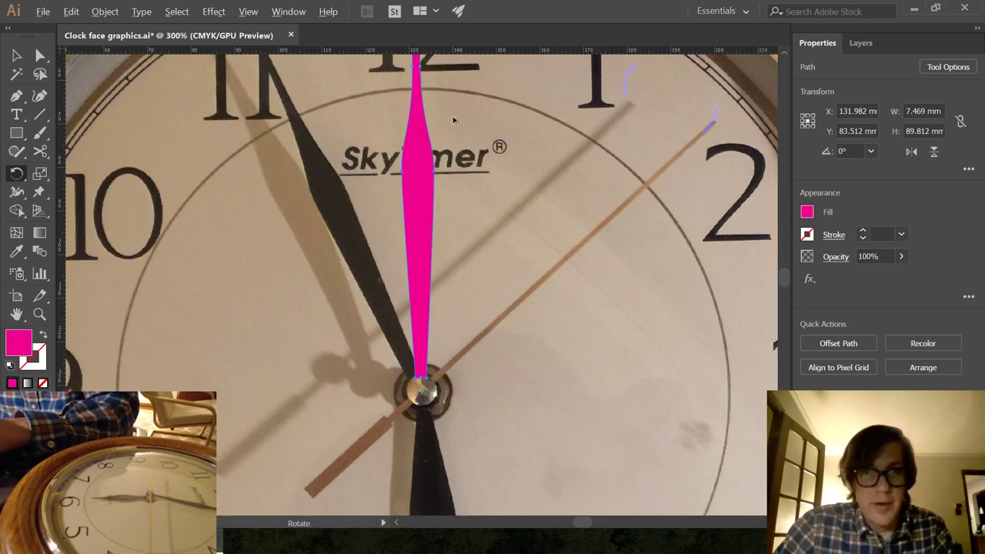
# Copy the hand rotated toward the 6, shortened and widened to about 11.503 × 60.727 mm.
pyautogui.moveTo(451, 116); pyautogui.dragTo(419, 501)
pyautogui.scroll(-8, 481, 284)
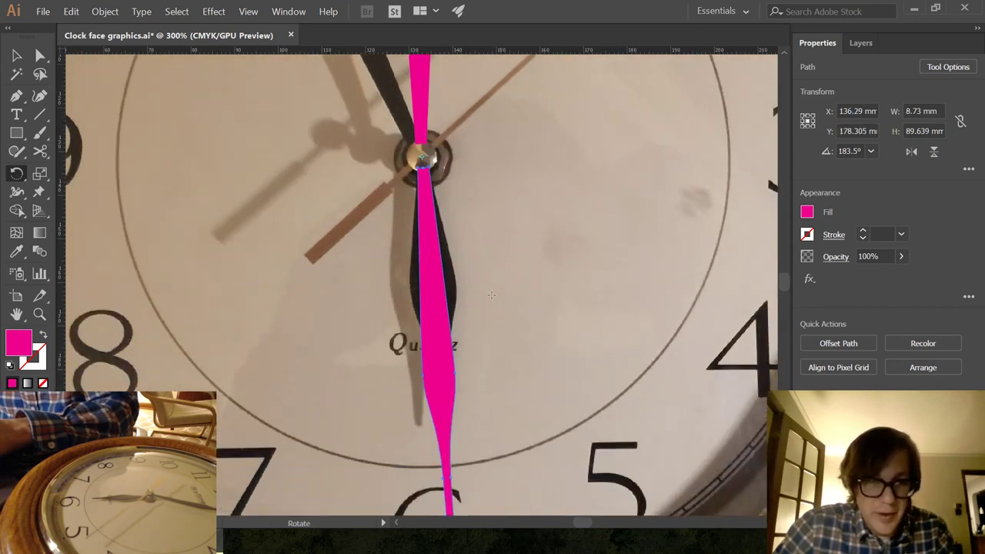
pyautogui.scroll(-2, 482, 284)
pyautogui.press('v')
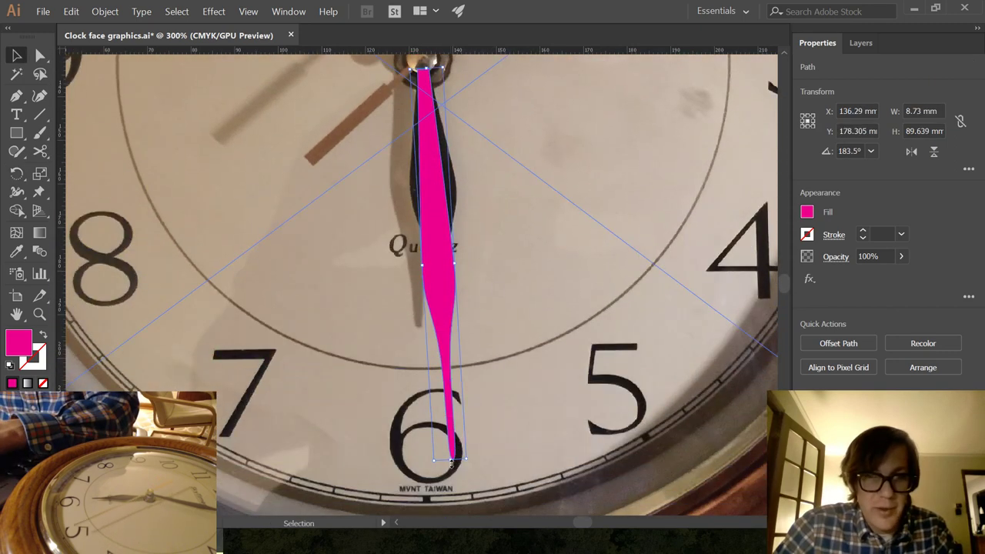
pyautogui.moveTo(451, 462); pyautogui.dragTo(442, 332)
pyautogui.scroll(3, 439, 246)
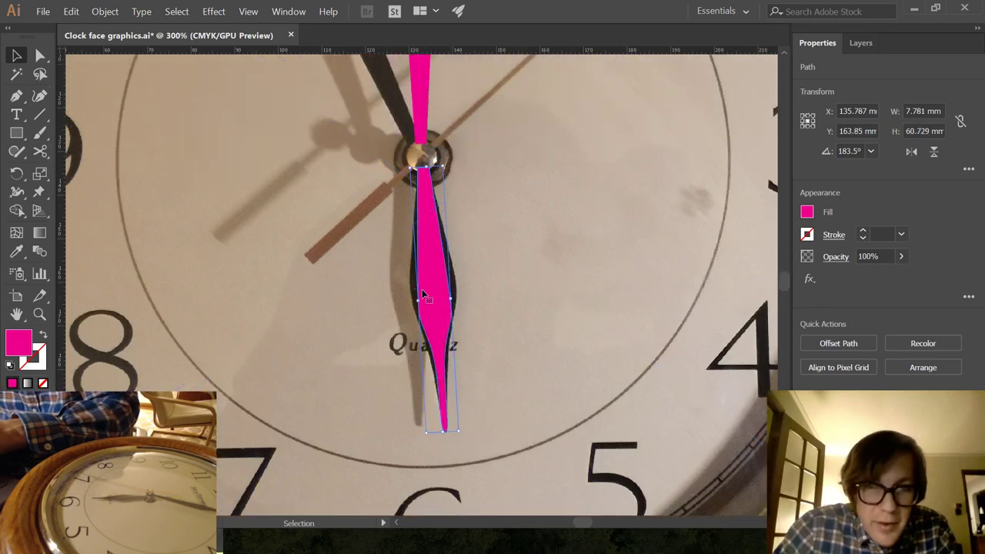
pyautogui.moveTo(418, 301); pyautogui.dragTo(459, 300)
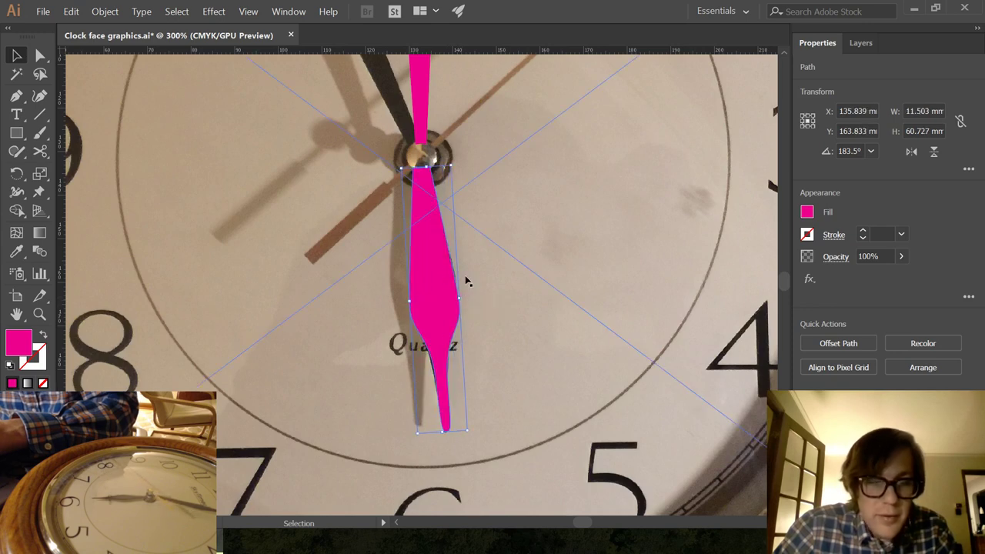
pyautogui.press('a')
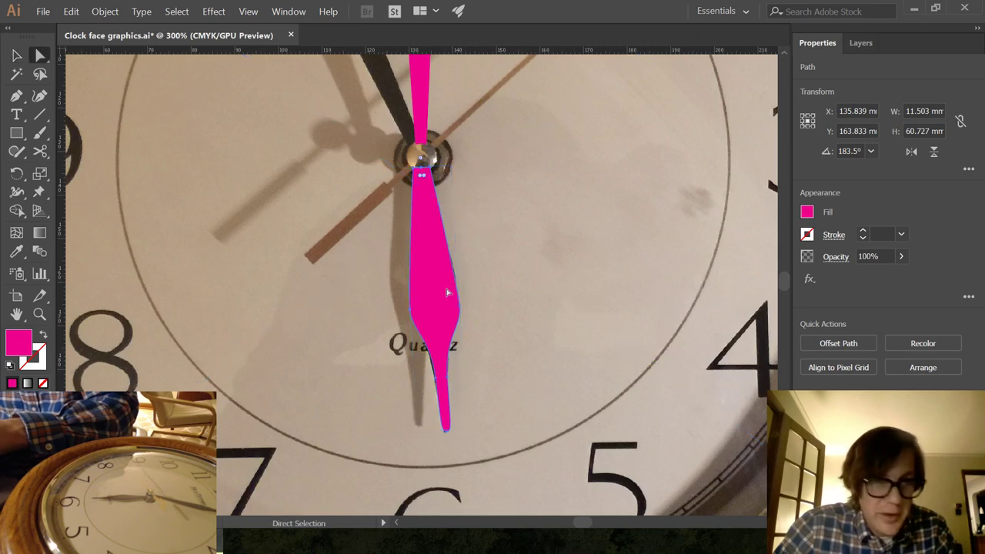
# Scale the copied hand narrower to match the black hour hand's width.
pyautogui.click(410, 311)
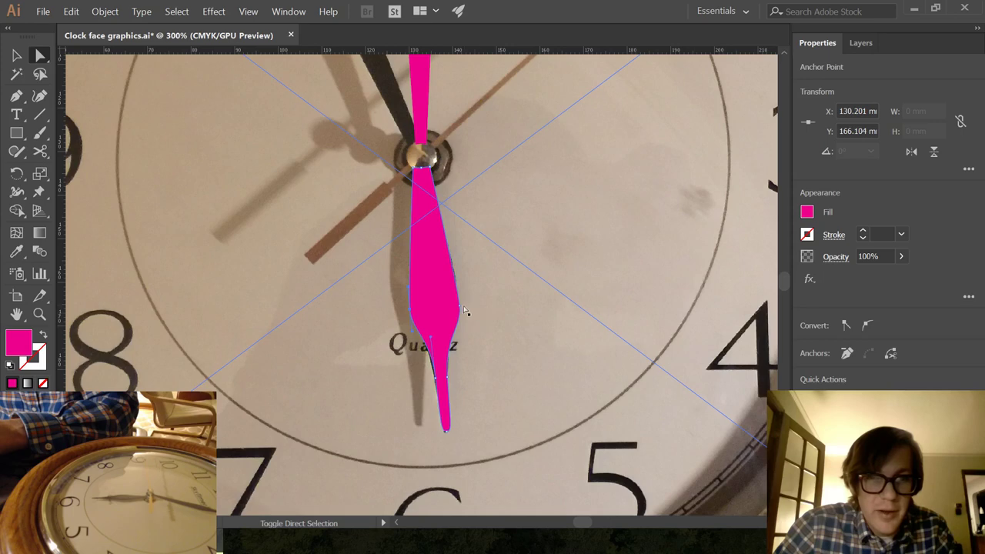
pyautogui.click(460, 309)
pyautogui.press('s')
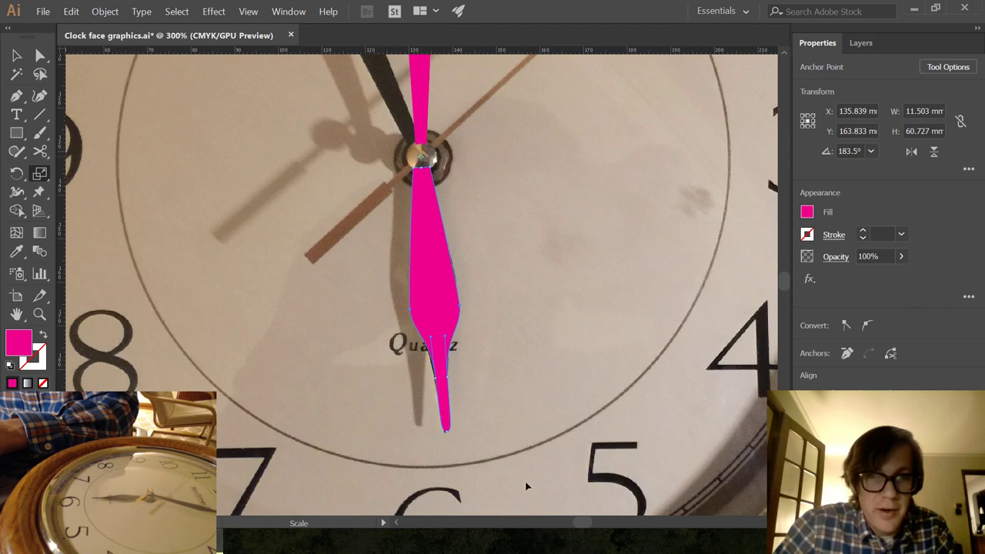
pyautogui.keyDown('shift'); pyautogui.moveTo(526, 486); pyautogui.dragTo(515, 437); pyautogui.keyUp('shift')
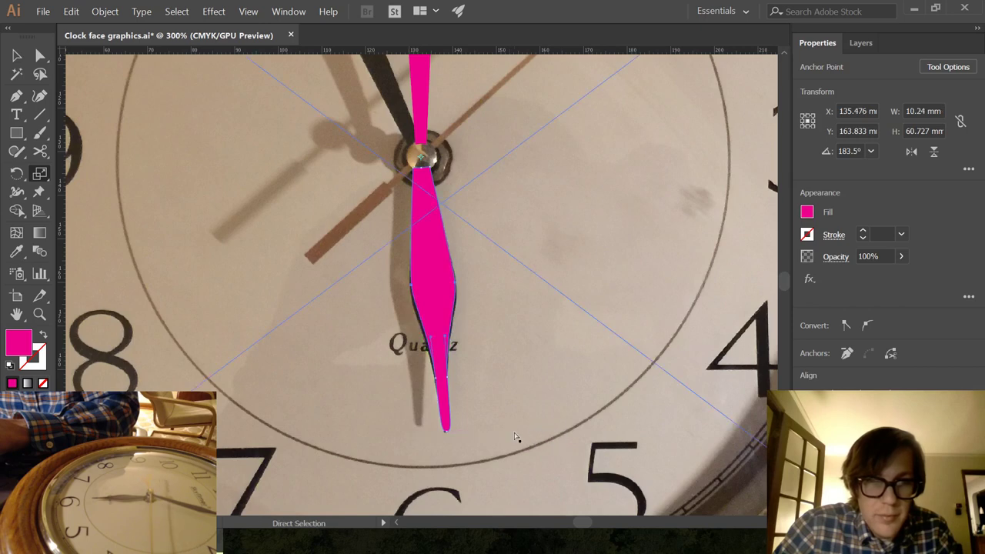
pyautogui.press('v')
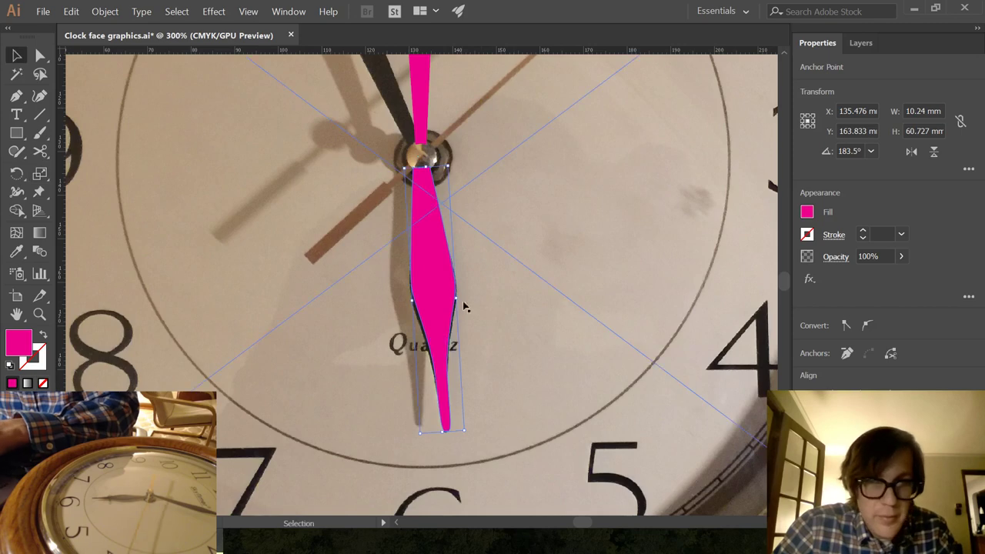
pyautogui.moveTo(456, 298)
pyautogui.mouseDown()
pyautogui.moveTo(410, 302)
pyautogui.moveTo(457, 299)
pyautogui.mouseUp()
pyautogui.scroll(1, 488, 310)
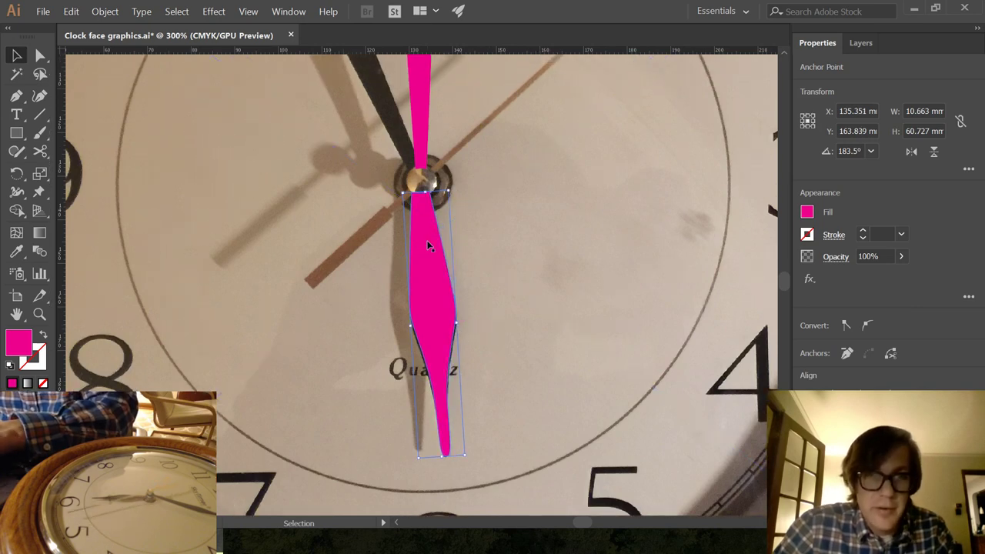
# Move the hand's top anchor onto the clock hub and fine-tune its position.
pyautogui.press('a')
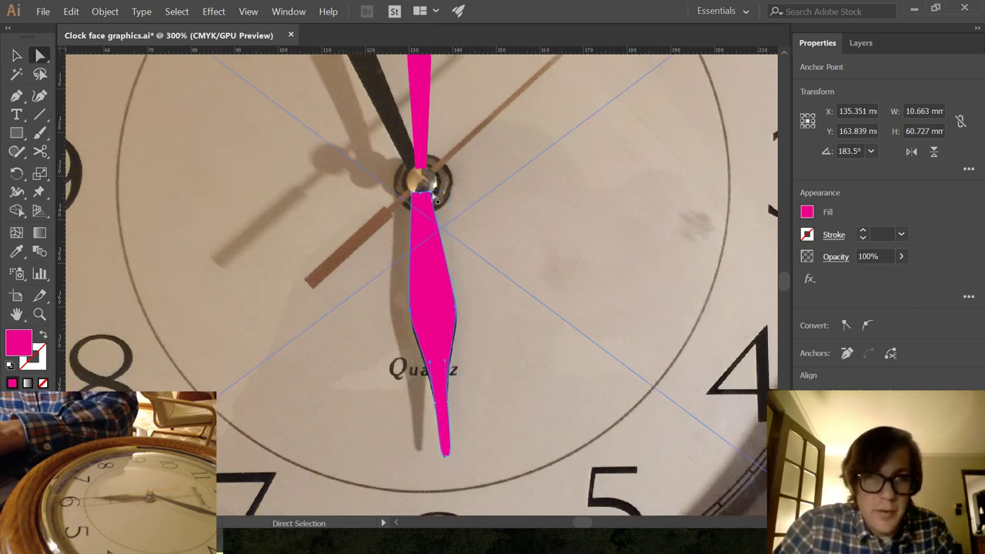
pyautogui.click(425, 199)
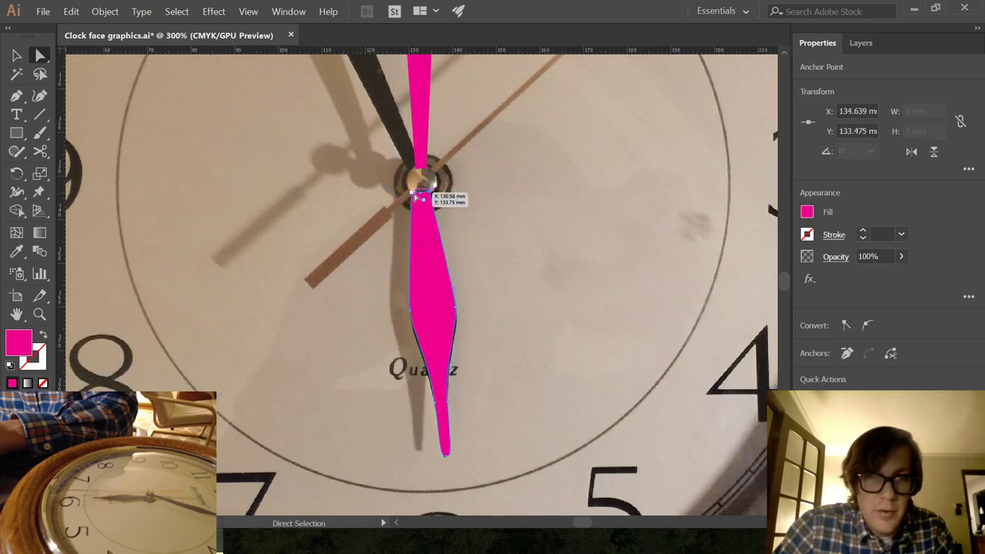
pyautogui.moveTo(425, 199); pyautogui.dragTo(416, 199)
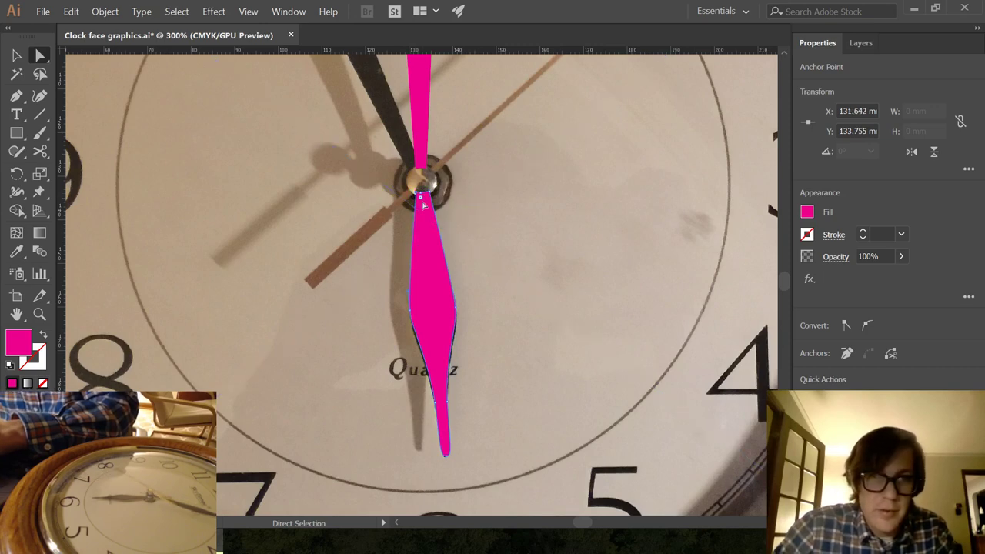
pyautogui.moveTo(423, 194); pyautogui.dragTo(432, 197)
pyautogui.press('v')
pyautogui.scroll(-3, 477, 316)
pyautogui.scroll(-2, 473, 329)
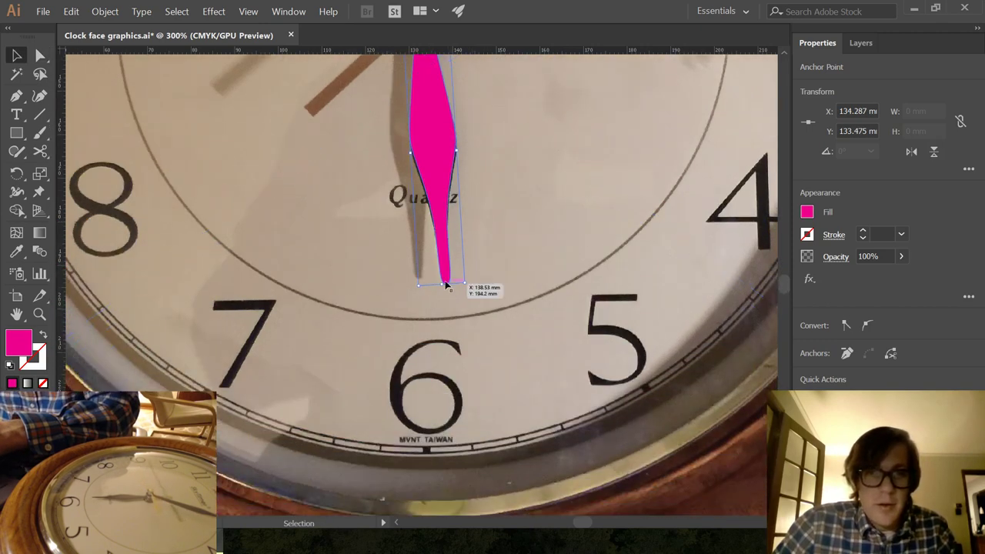
pyautogui.click(550, 200)
pyautogui.scroll(6, 532, 159)
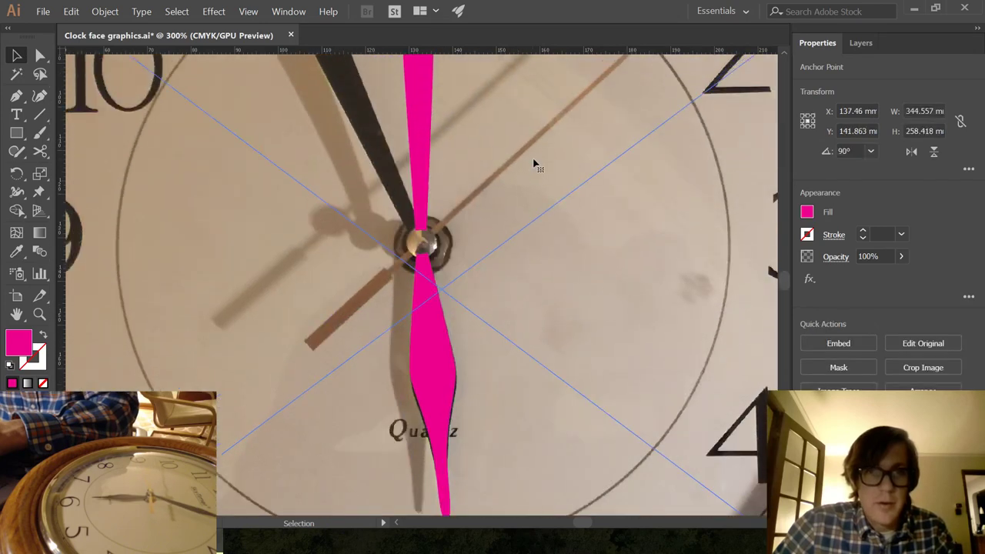
pyautogui.scroll(-2, 495, 308)
# Rotate the pink hour hand to point up at 12, about 358.75°, then deselect it.
pyautogui.click(429, 286)
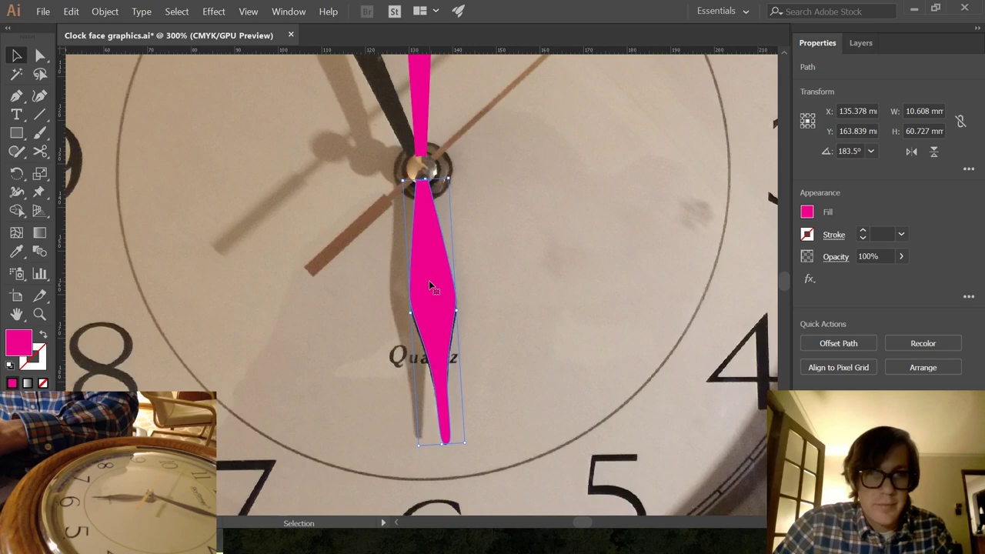
pyautogui.press('r')
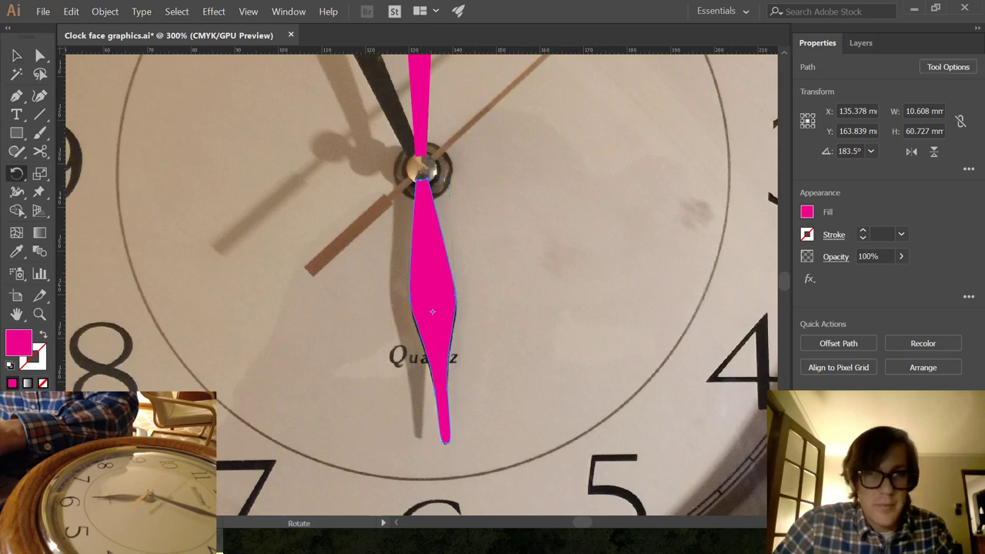
pyautogui.scroll(4, 522, 249)
pyautogui.moveTo(468, 440); pyautogui.dragTo(364, 84)
pyautogui.scroll(2, 455, 180)
pyautogui.scroll(1, 455, 180)
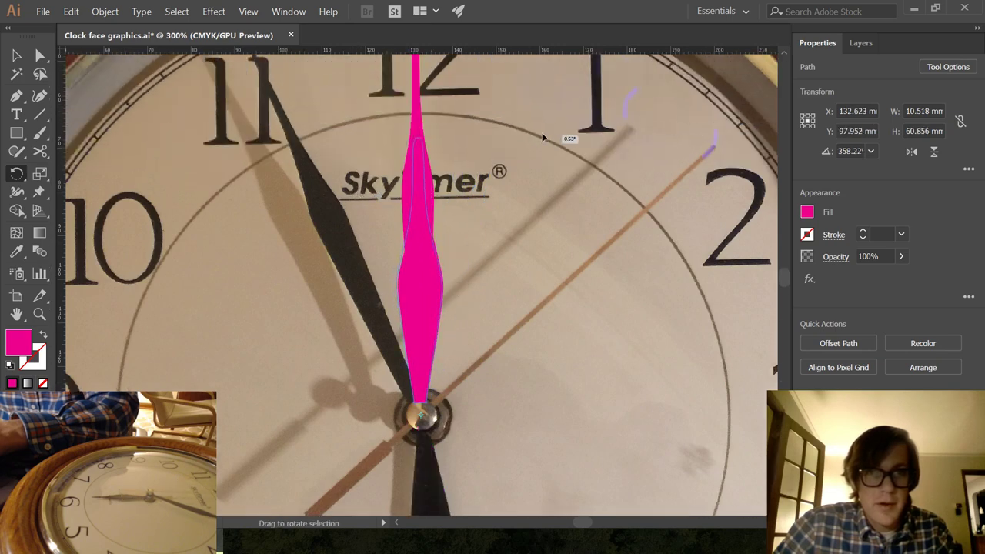
pyautogui.scroll(-7, 543, 219)
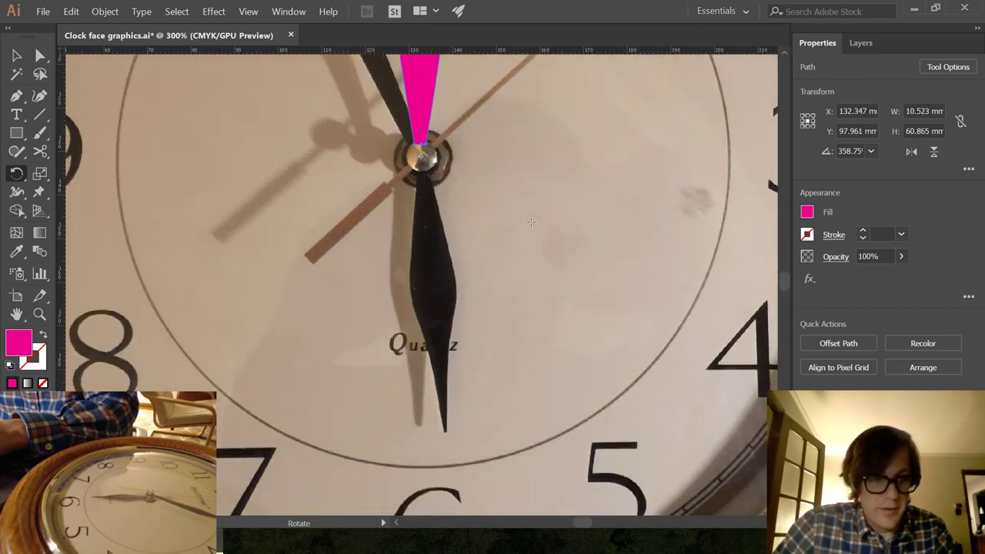
pyautogui.press('v')
pyautogui.scroll(2, 531, 217)
pyautogui.scroll(6, 531, 217)
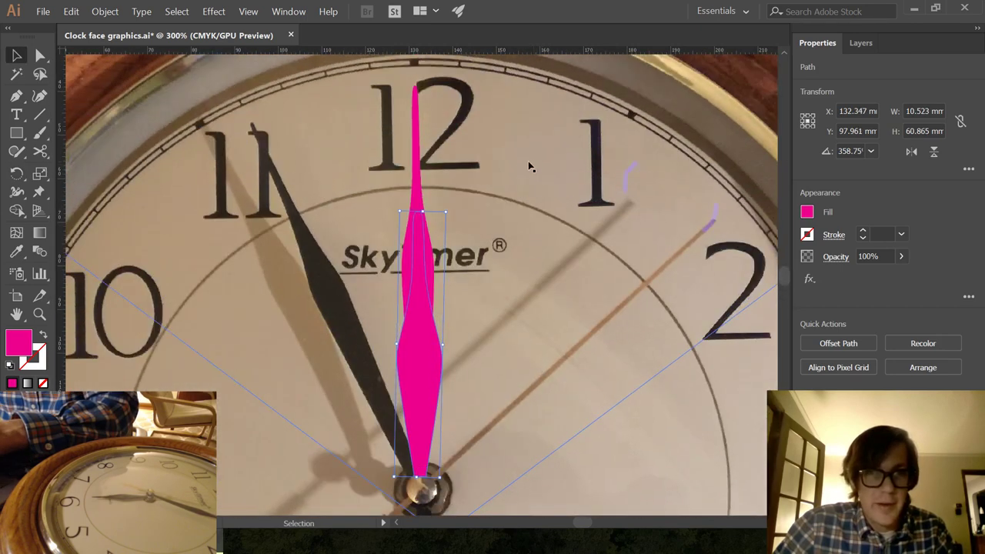
pyautogui.scroll(-4, 528, 164)
pyautogui.scroll(8, 539, 154)
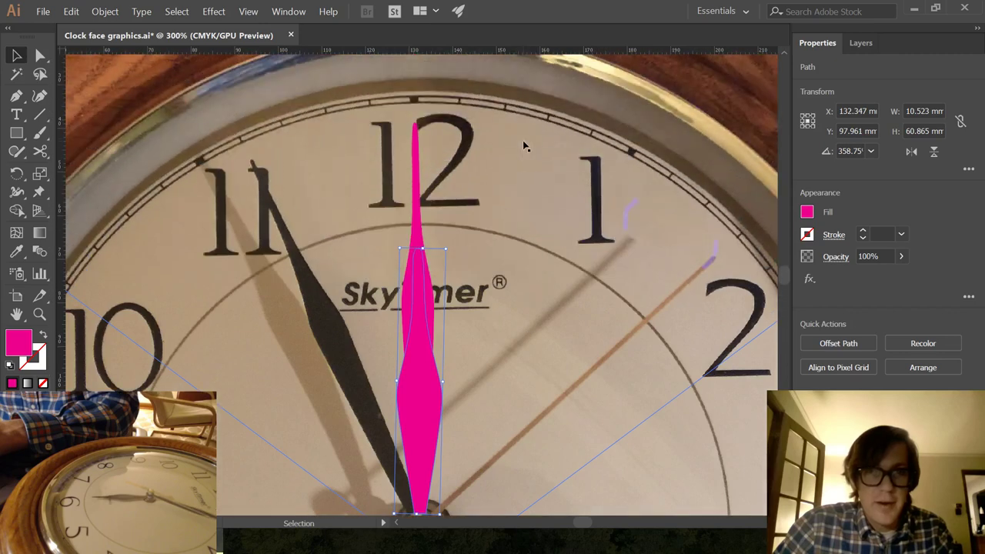
pyautogui.scroll(-5, 510, 177)
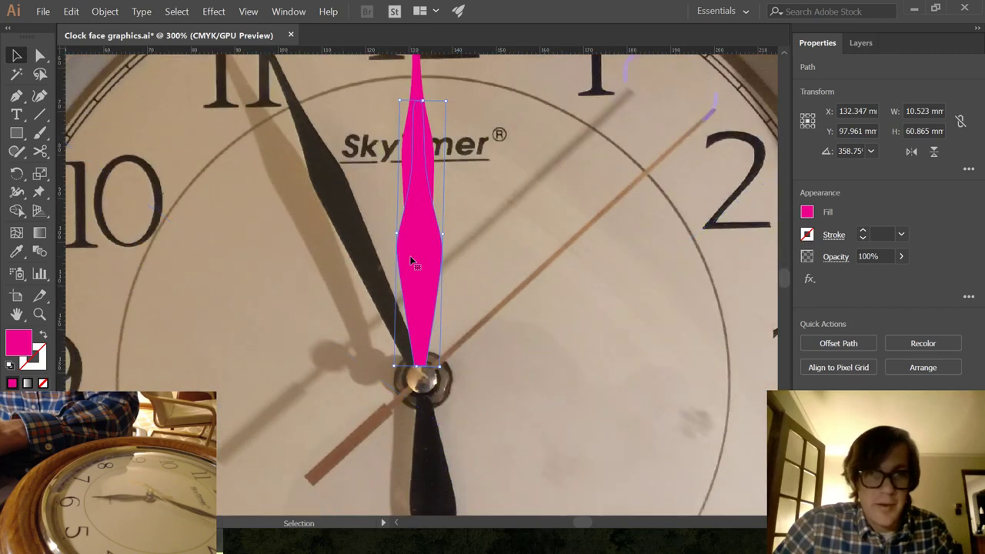
pyautogui.click(577, 288)
pyautogui.scroll(-2, 574, 282)
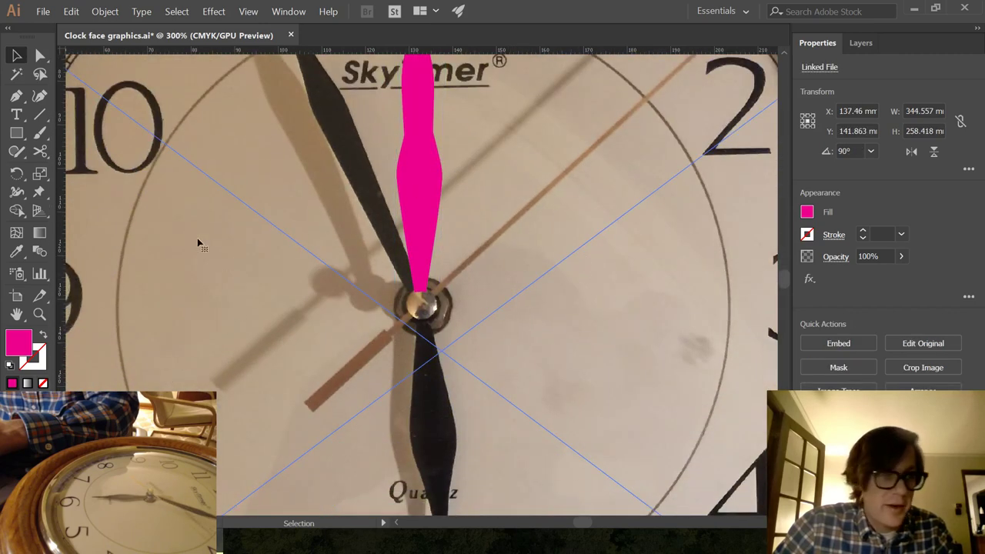
pyautogui.click(16, 96)
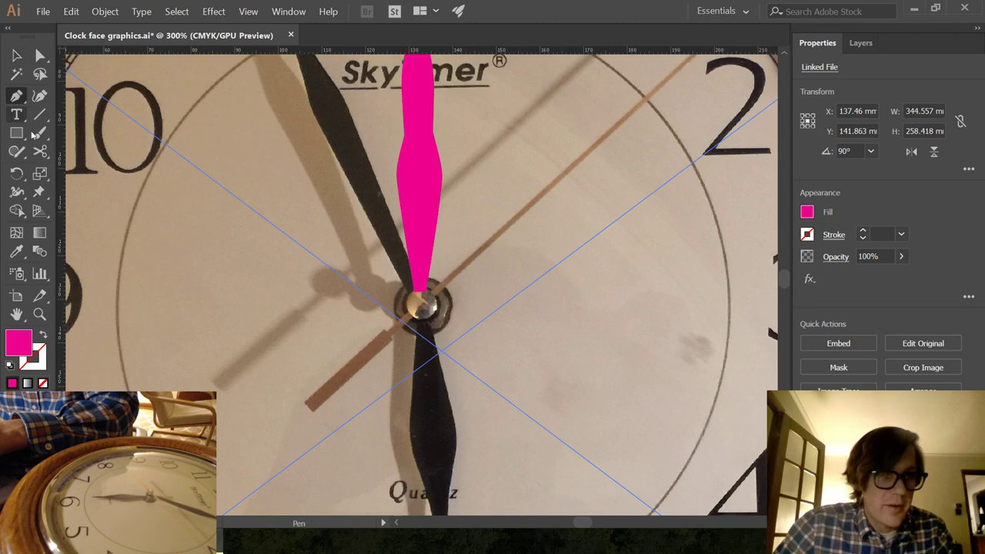
# Pen-trace the thin second hand from its tail through the pivot to the tip near the 2, then zoom to 100%.
pyautogui.click(306, 403)
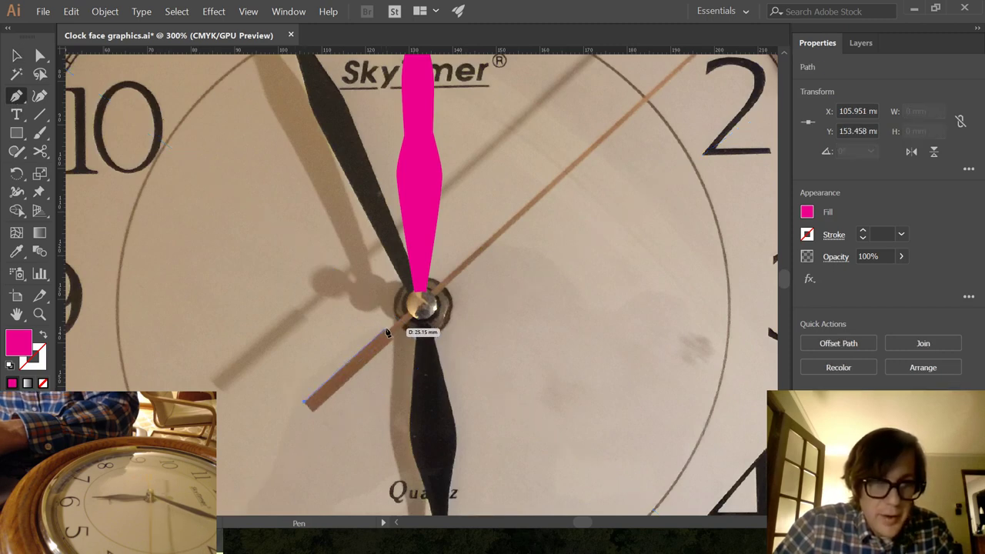
pyautogui.click(387, 332)
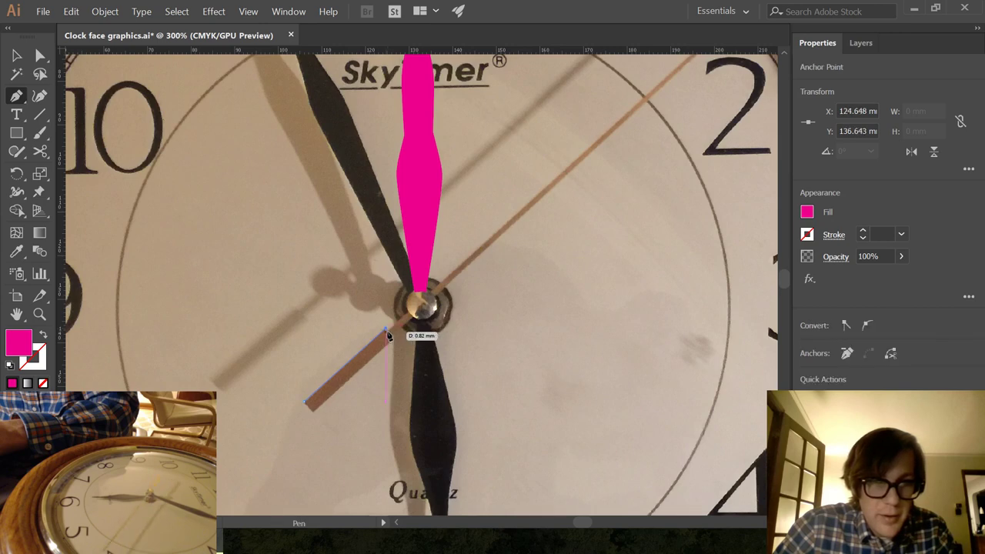
pyautogui.scroll(3, 655, 138)
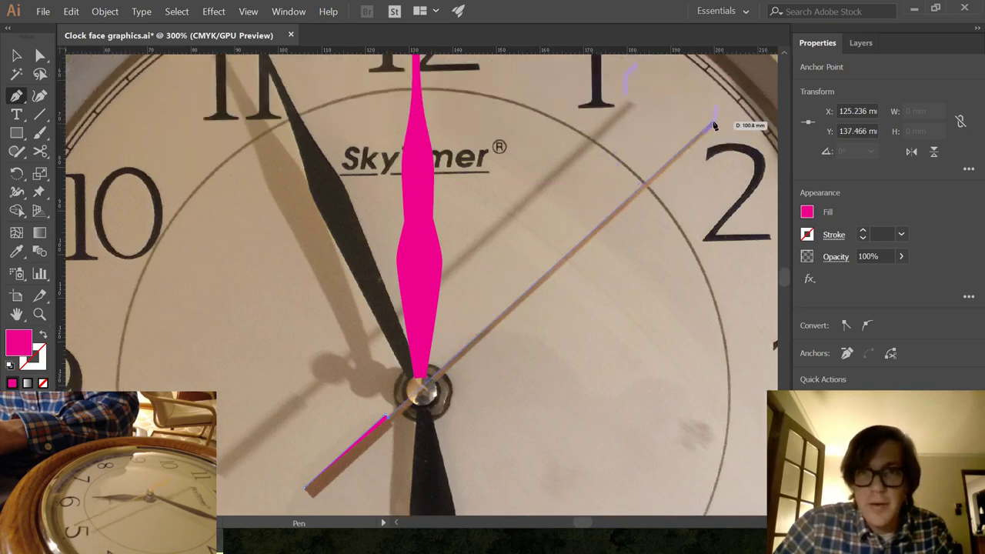
pyautogui.click(715, 125)
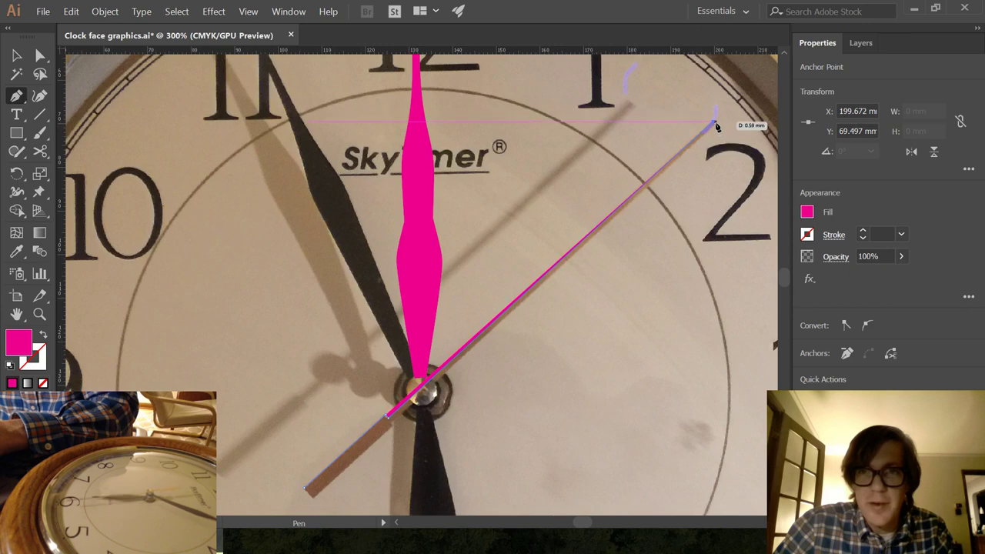
pyautogui.click(717, 129)
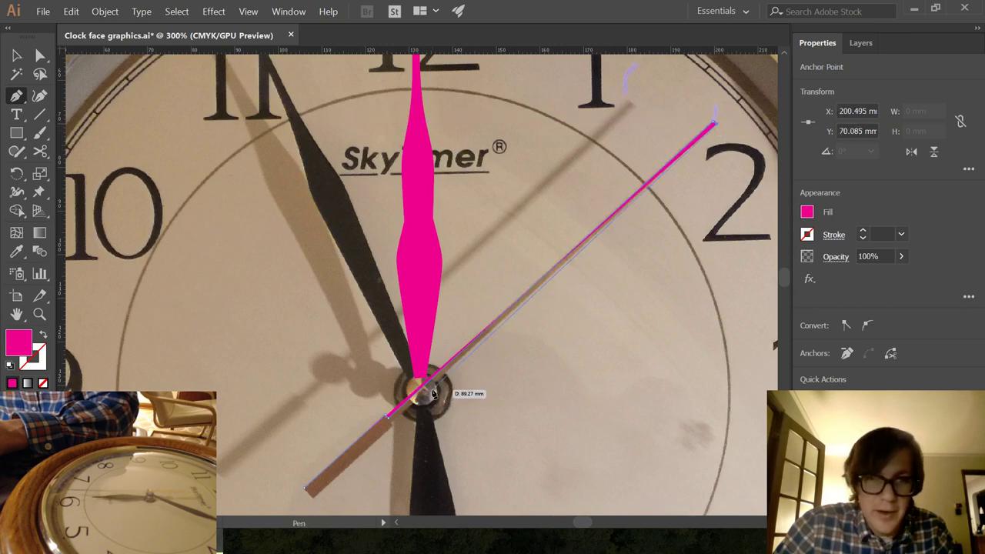
pyautogui.click(391, 426)
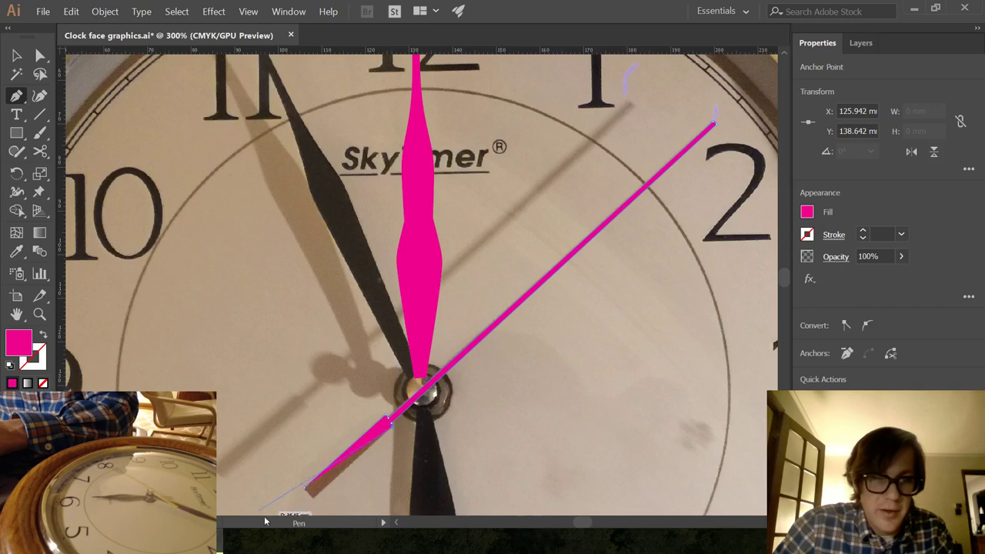
pyautogui.click(308, 490)
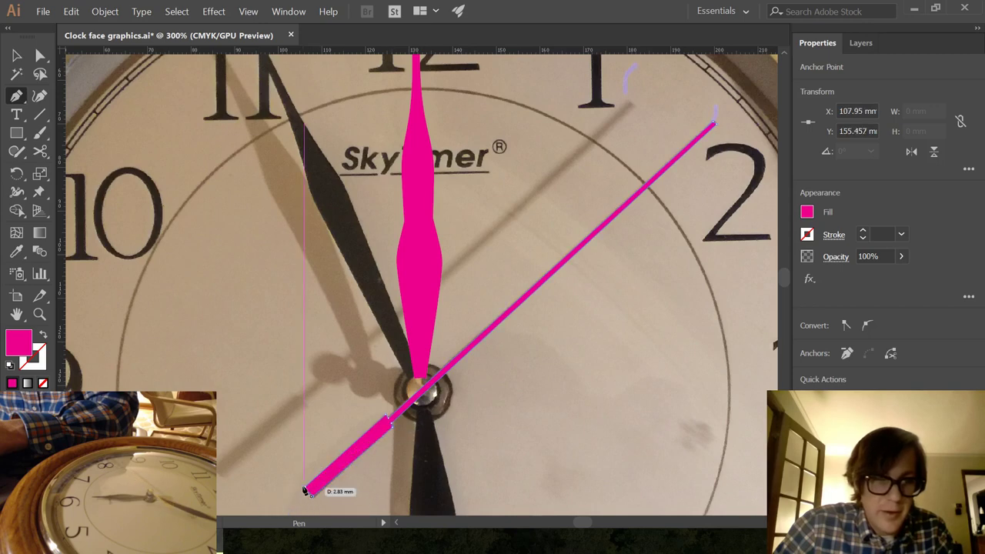
pyautogui.press('v')
pyautogui.click(473, 471)
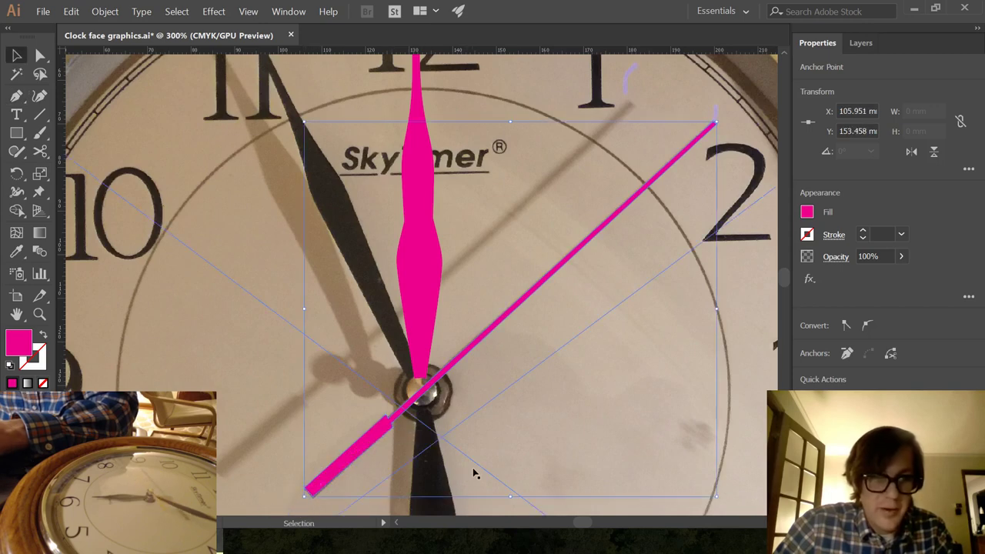
pyautogui.hotkey('ctrl', '1')
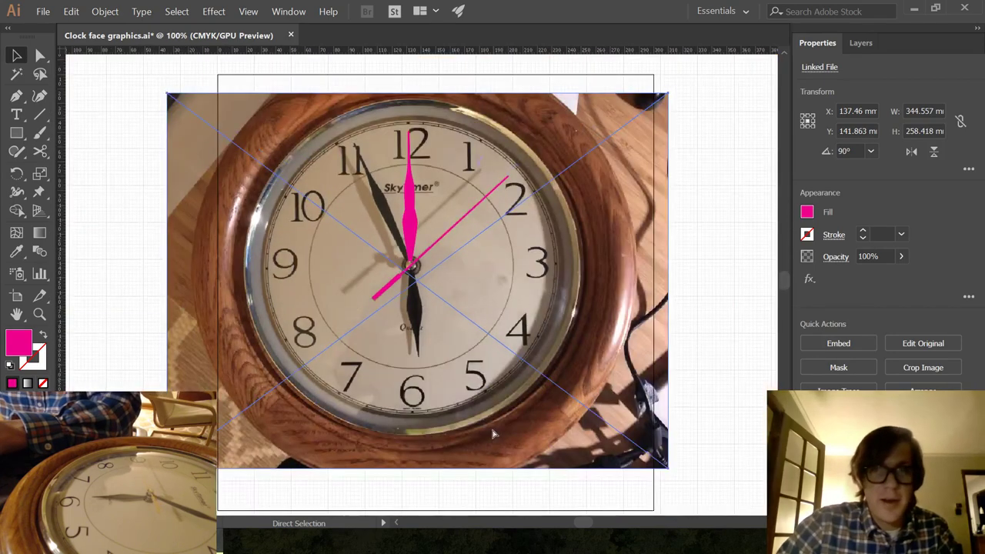
# Rotate the magenta second hand upright to vertical.
pyautogui.click(485, 207)
pyautogui.press('r')
pyautogui.moveTo(574, 346)
pyautogui.mouseDown()
pyautogui.moveTo(599, 302)
pyautogui.moveTo(576, 344)
pyautogui.mouseUp()
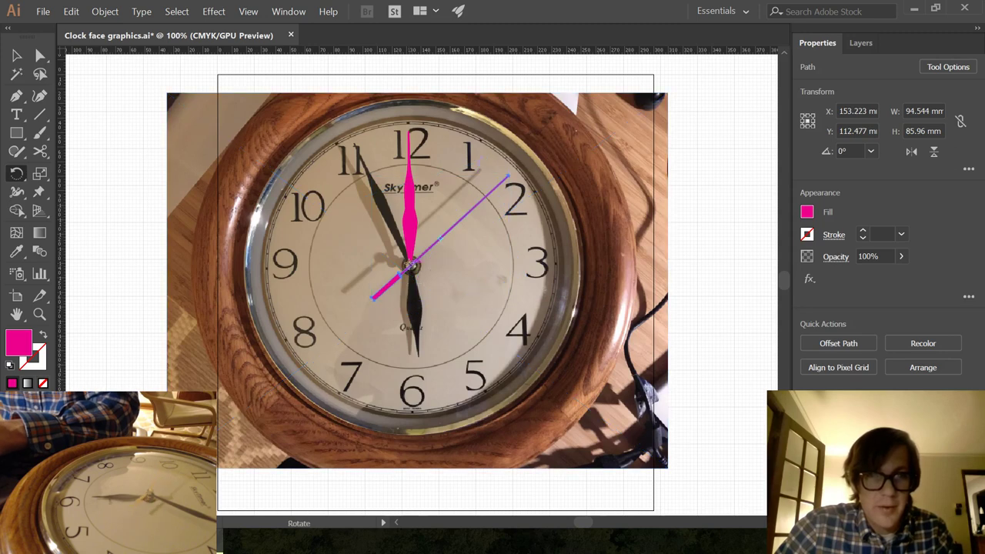
pyautogui.moveTo(553, 331); pyautogui.dragTo(545, 203)
pyautogui.press('v')
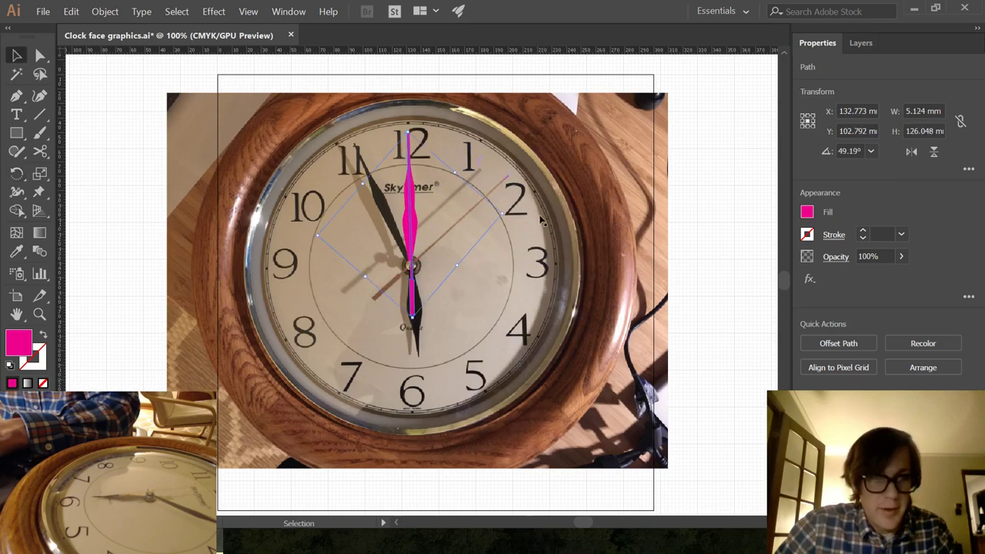
pyautogui.click(689, 237)
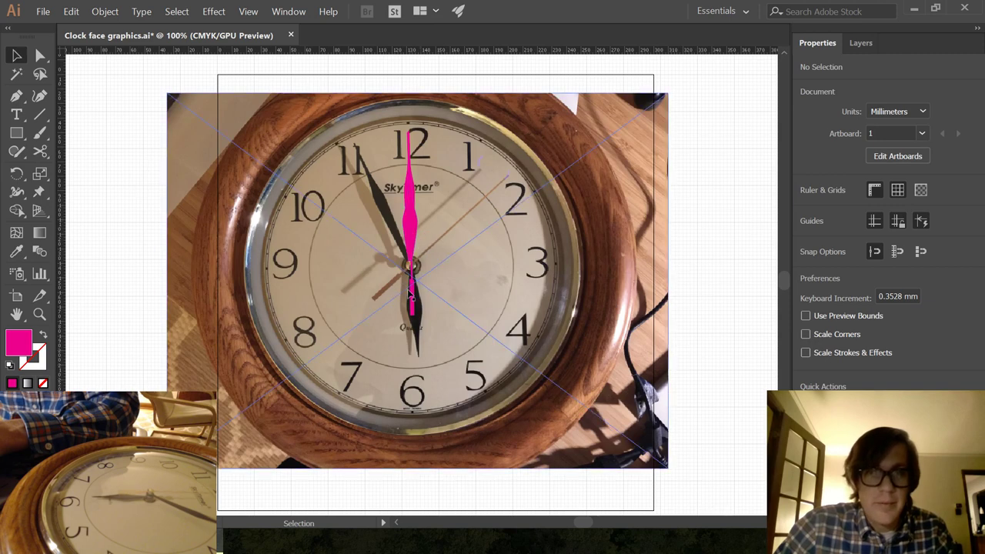
# Drag the second hand and hour hand off the photo, side by side.
pyautogui.moveTo(408, 293); pyautogui.dragTo(719, 285)
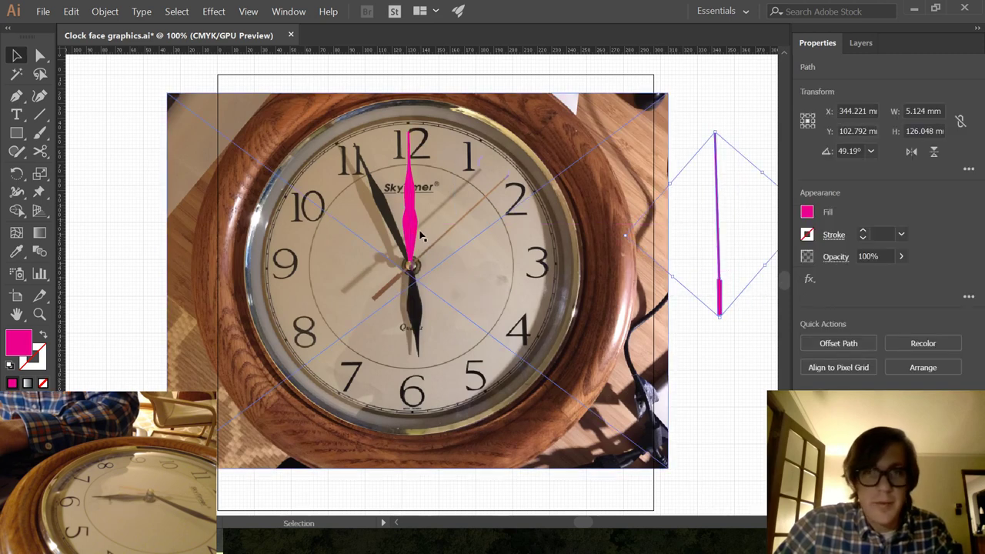
pyautogui.moveTo(717, 246); pyautogui.dragTo(768, 231)
pyautogui.click(705, 388)
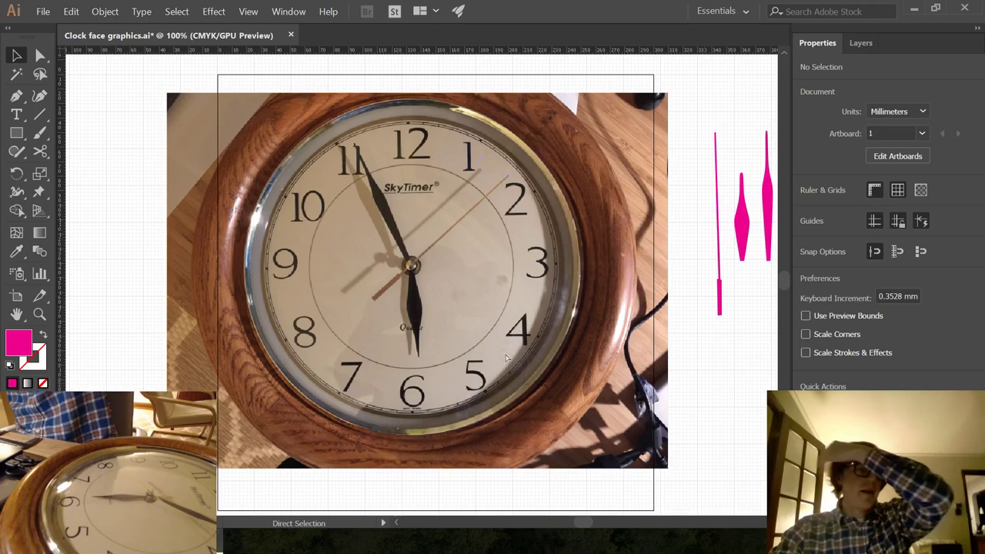
# Save the Illustrator document and look over the magenta hands beside the artboard.
pyautogui.hotkey('ctrl', 's')
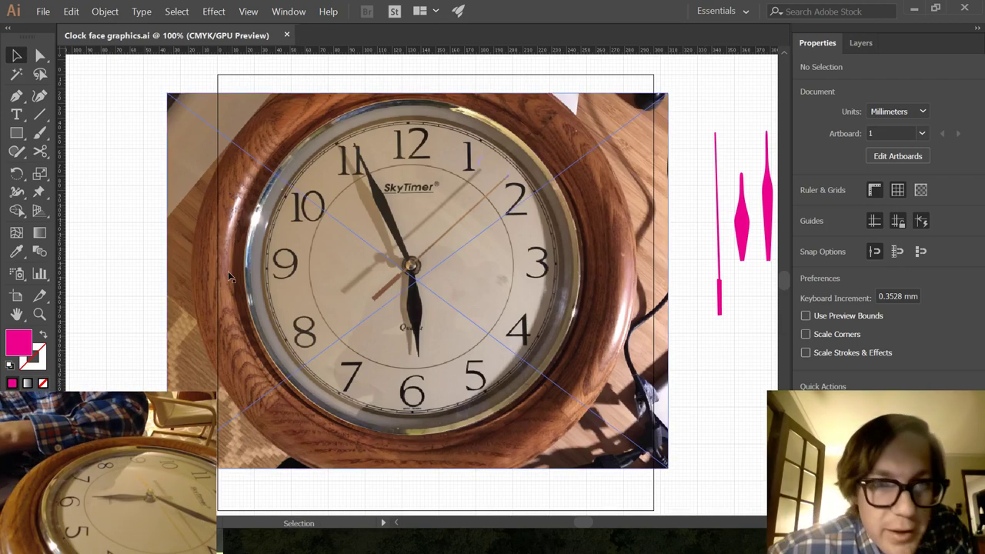
pyautogui.hotkey('ctrl', '+')
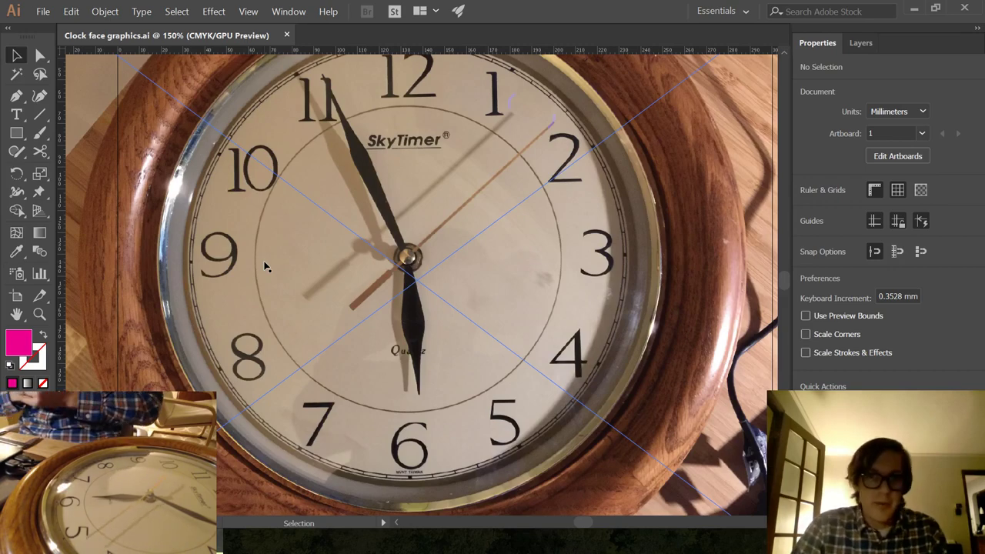
pyautogui.hotkey('ctrl', '-')
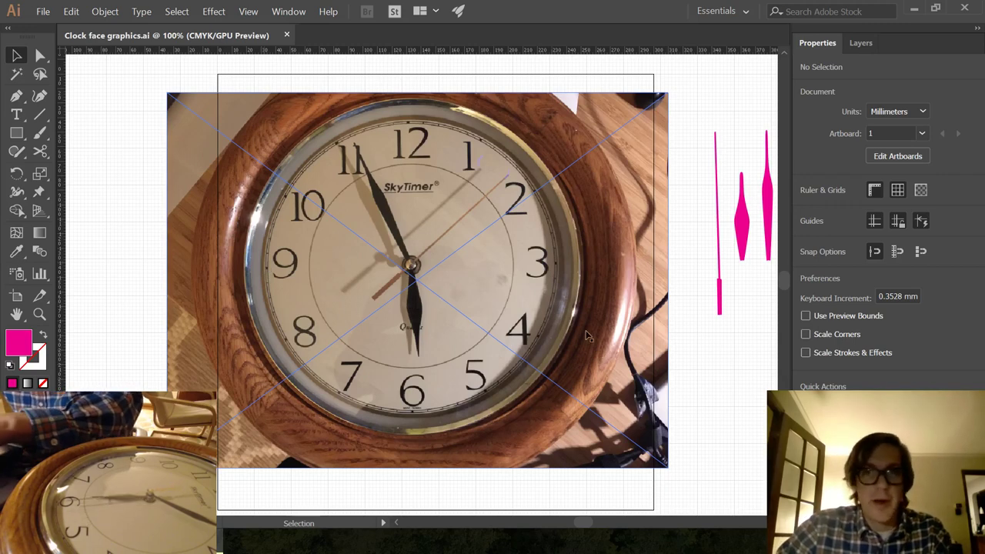
pyautogui.moveTo(604, 286); pyautogui.dragTo(405, 288)
pyautogui.moveTo(484, 105); pyautogui.dragTo(624, 363)
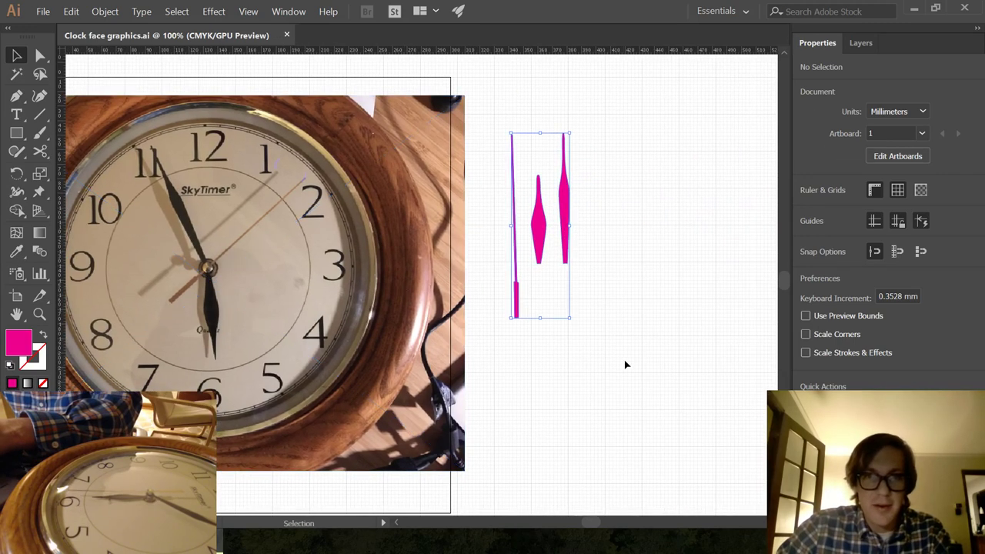
pyautogui.click(617, 350)
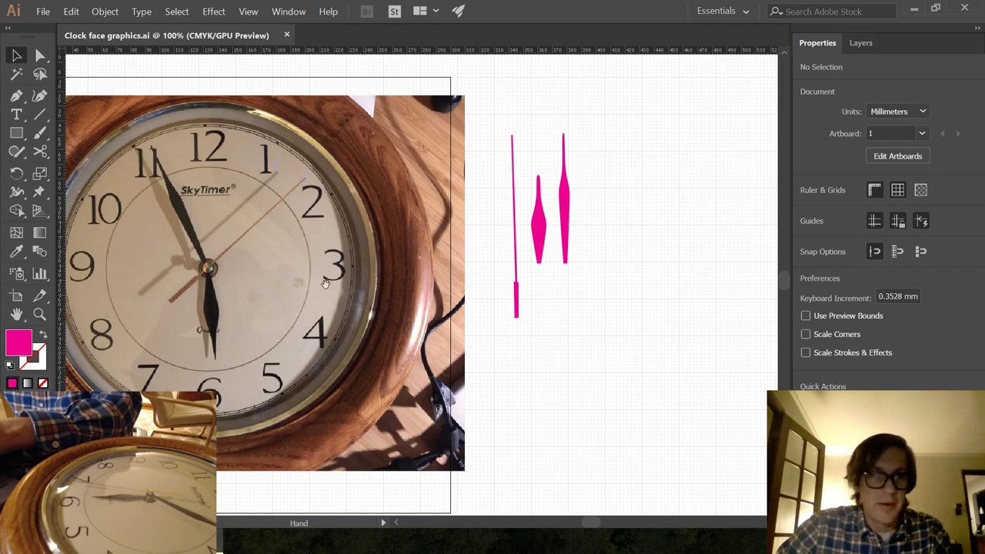
# Delete the clock photo from the document.
pyautogui.moveTo(304, 277); pyautogui.dragTo(537, 231)
pyautogui.moveTo(635, 198); pyautogui.dragTo(599, 221)
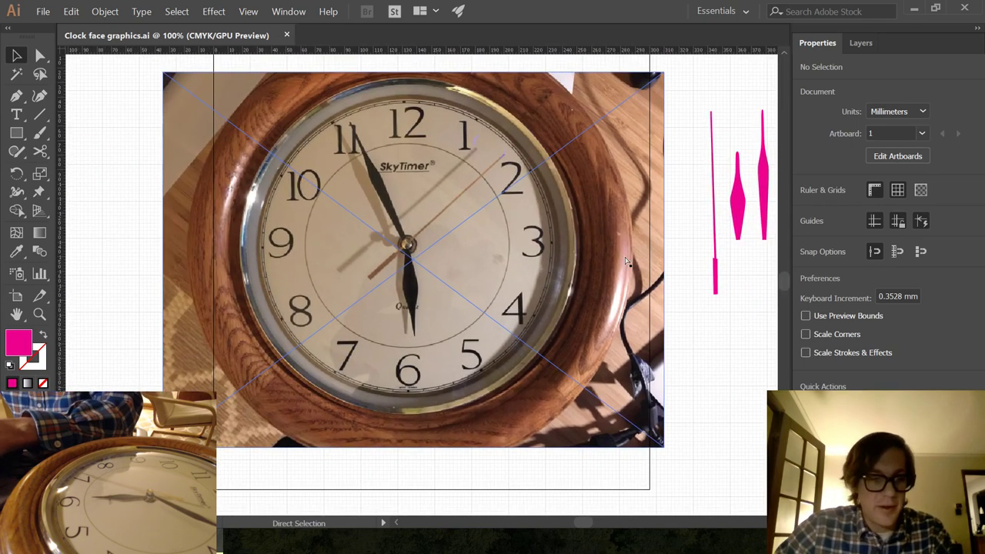
pyautogui.moveTo(617, 258); pyautogui.dragTo(504, 278)
pyautogui.click(509, 235)
pyautogui.press('Delete')
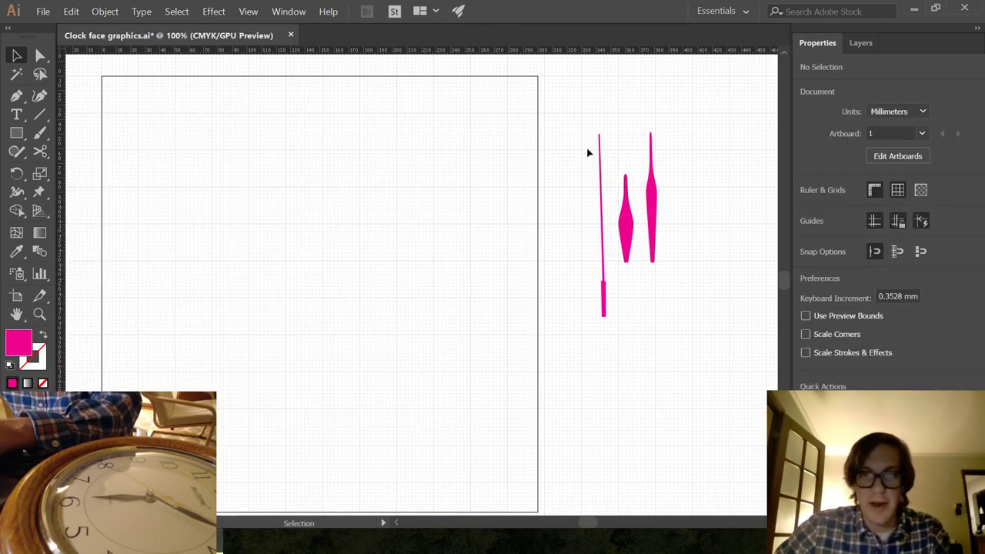
# Move the three magenta hands onto the empty artboard.
pyautogui.moveTo(590, 108); pyautogui.dragTo(695, 349)
pyautogui.moveTo(652, 196); pyautogui.dragTo(329, 212)
pyautogui.click(370, 363)
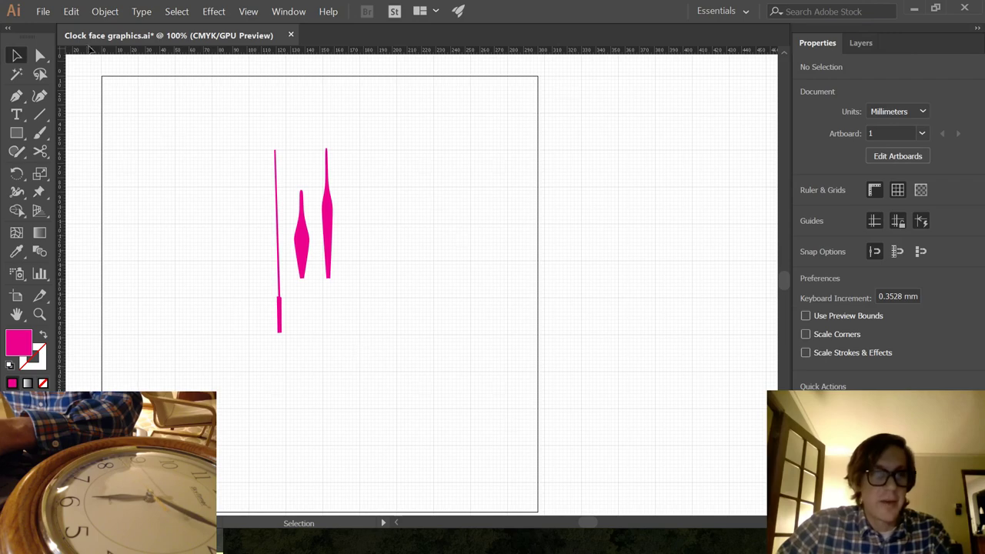
pyautogui.click(43, 11)
pyautogui.moveTo(104, 210)
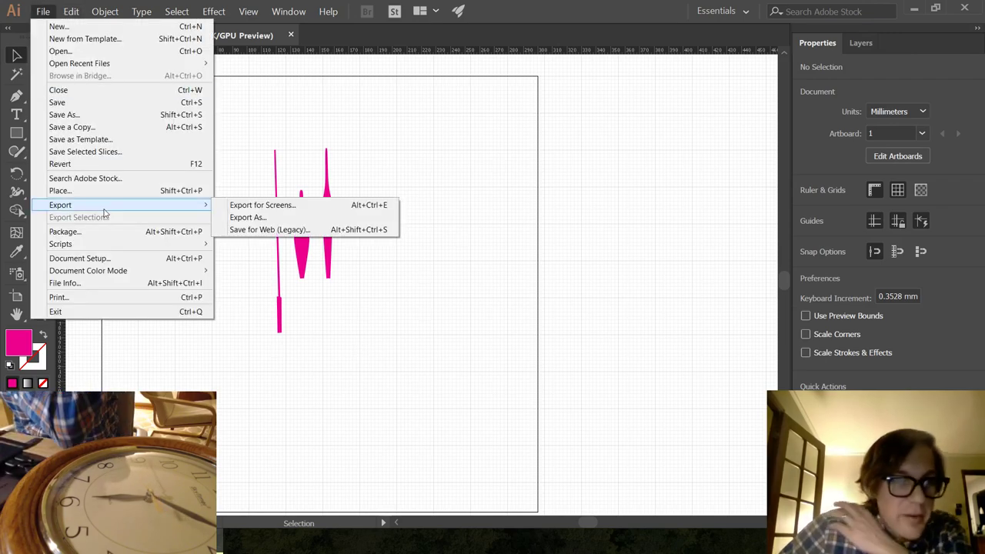
# Check the Save a Copy format list, then cancel without saving a copy.
pyautogui.click(143, 127)
pyautogui.click(248, 256)
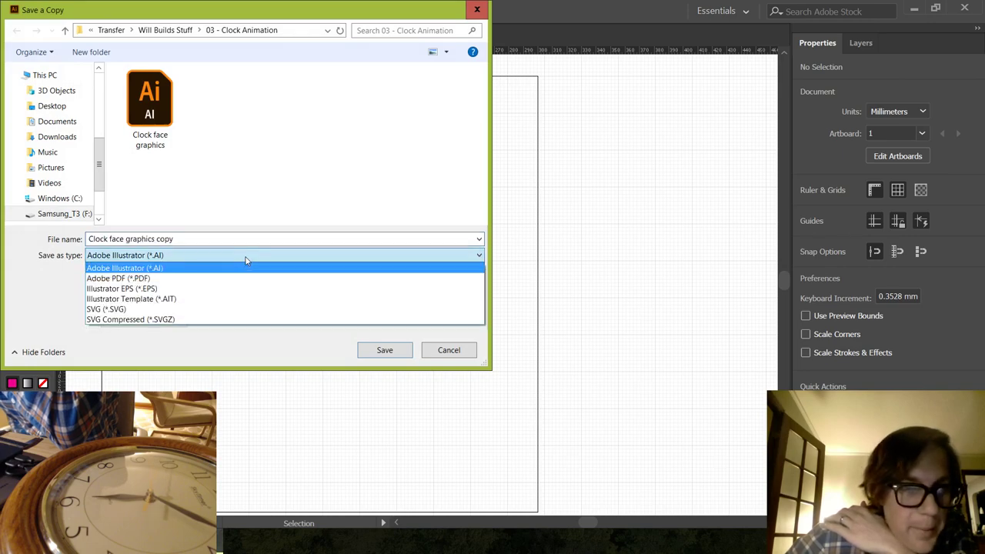
pyautogui.click(247, 261)
pyautogui.click(449, 350)
# Export the hands as AutoCAD Drawing (*.DWG), accepting the DWG export options.
pyautogui.click(44, 11)
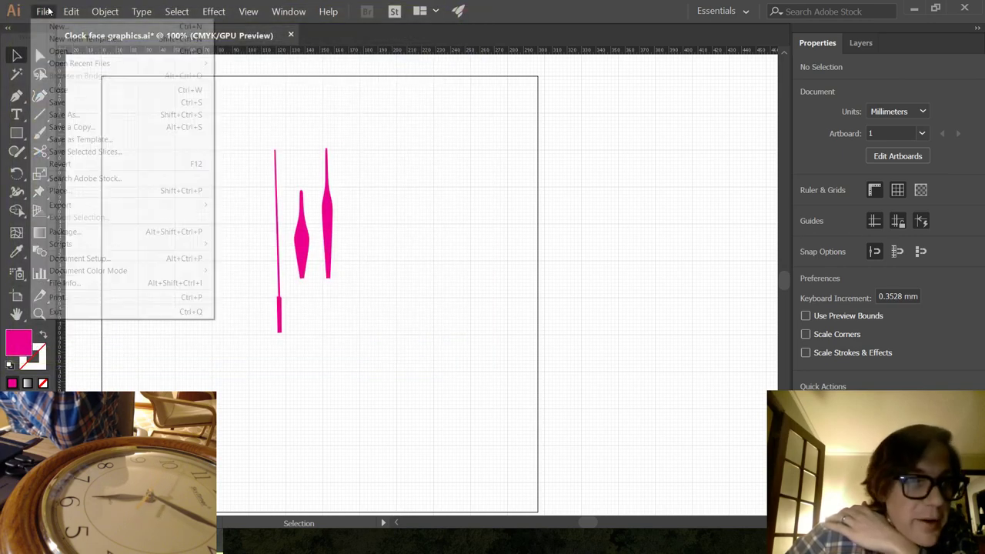
pyautogui.moveTo(96, 207)
pyautogui.click(251, 219)
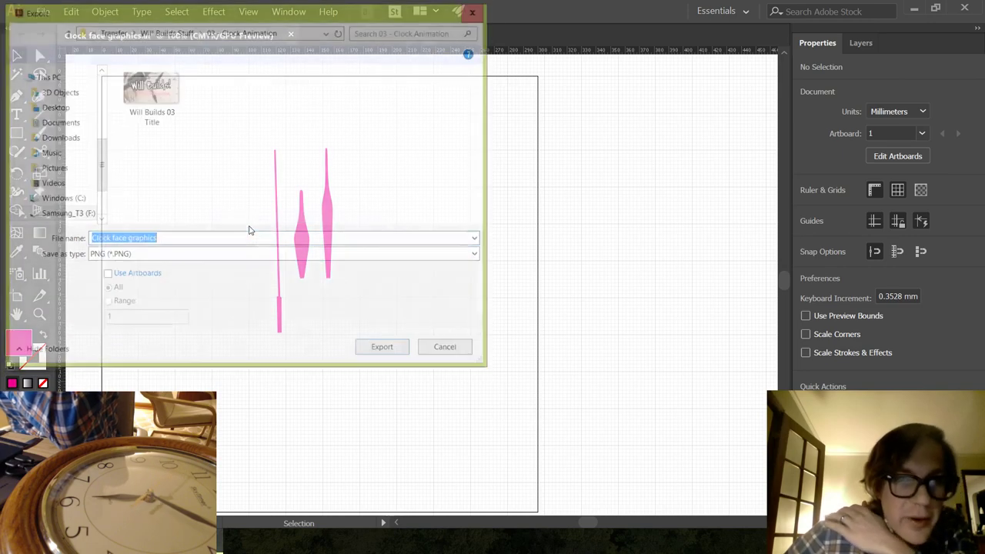
pyautogui.click(220, 257)
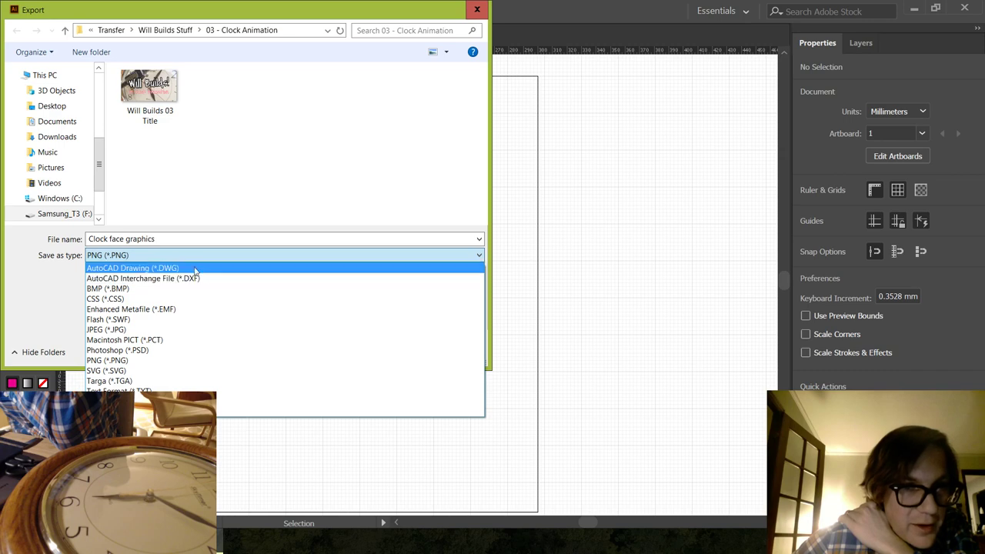
pyautogui.click(194, 268)
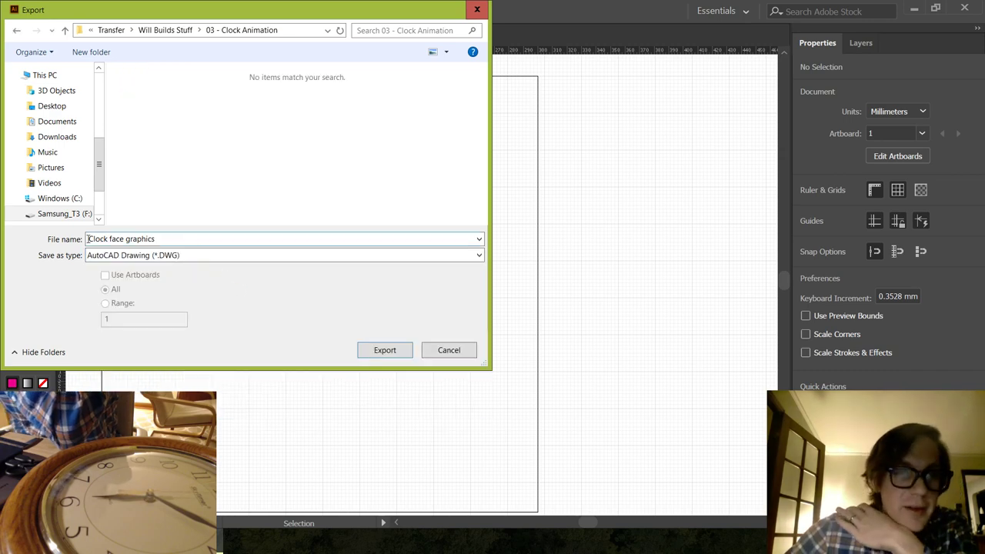
pyautogui.click(385, 350)
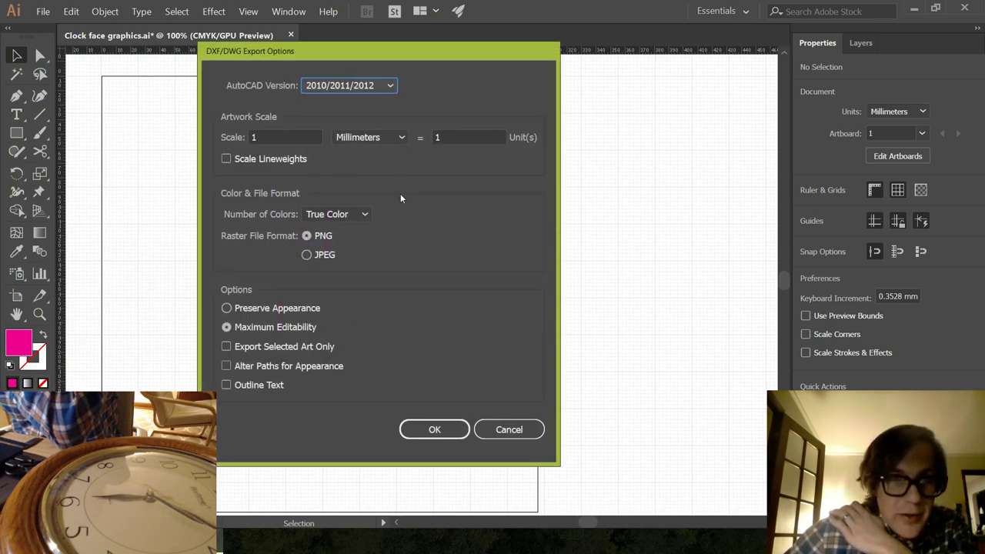
pyautogui.click(435, 431)
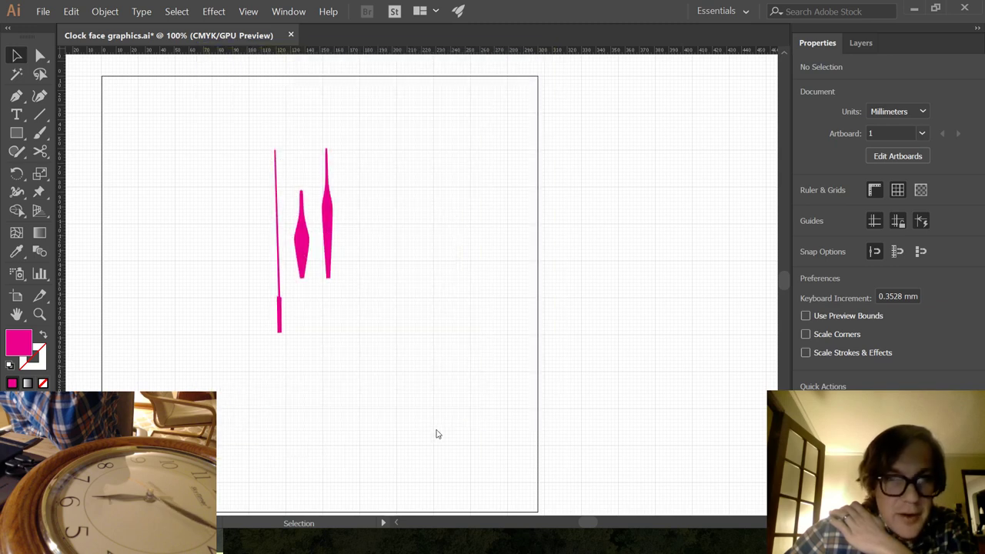
# Undo to restore the clock photo, deselect everything, and minimize Illustrator.
pyautogui.press('a')
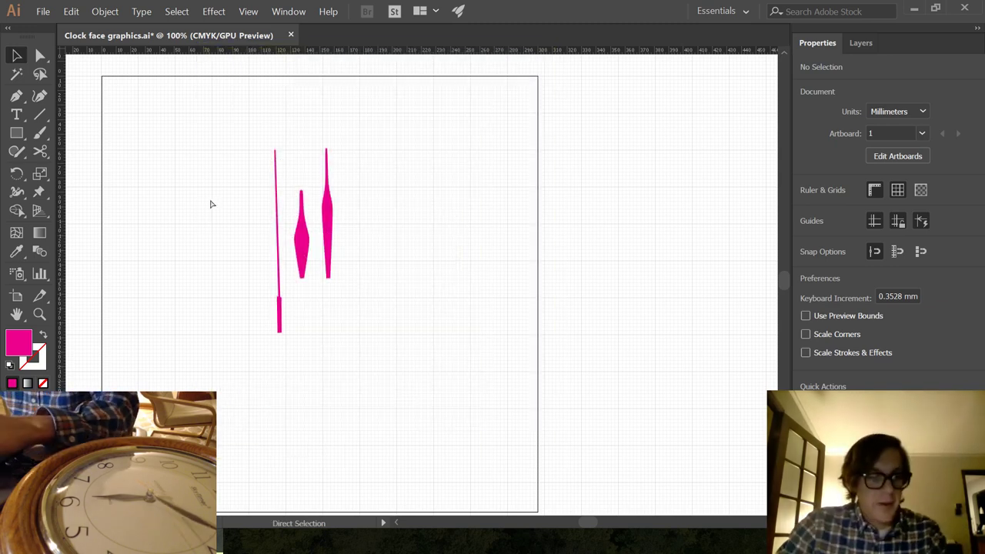
pyautogui.hotkey('ctrl', 'z')
pyautogui.hotkey('ctrl', 'z')
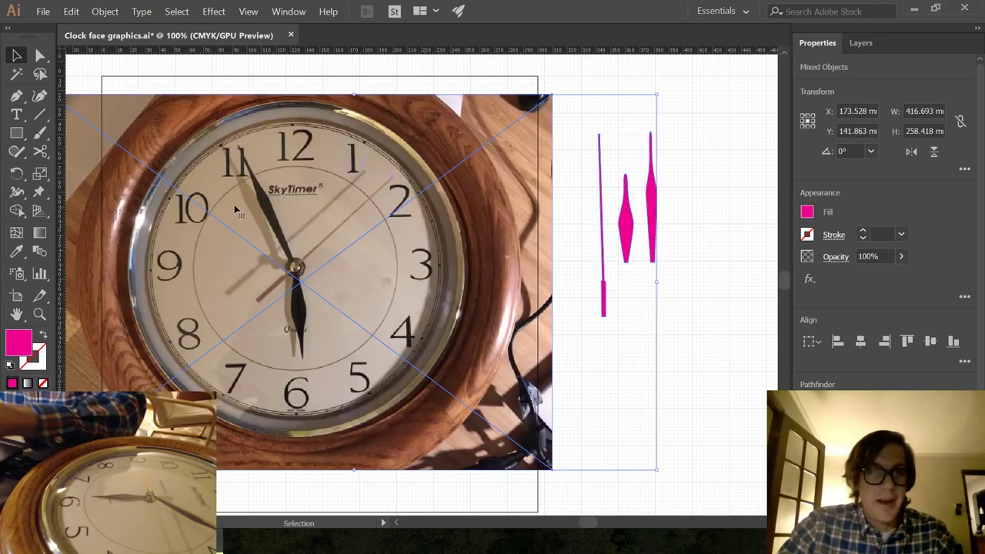
pyautogui.click(607, 366)
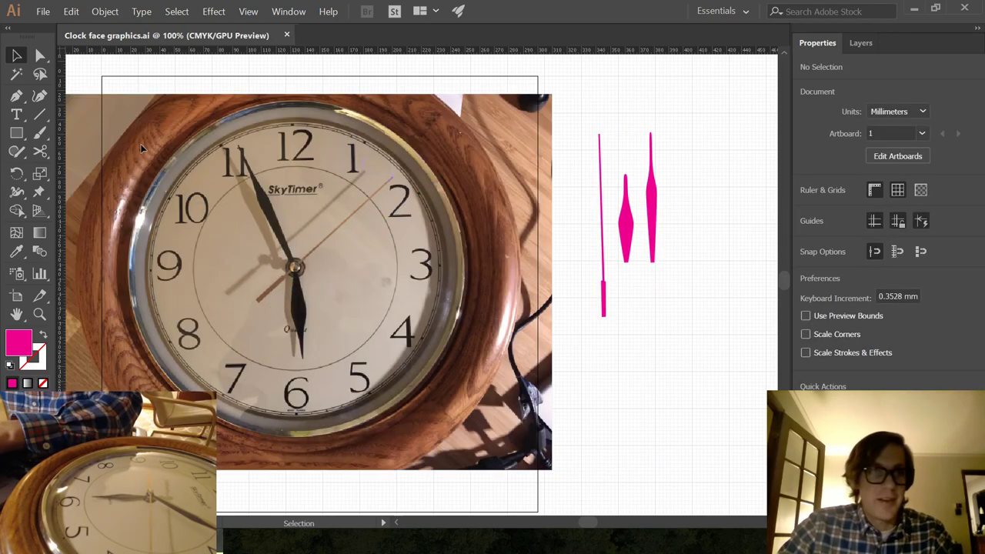
pyautogui.click(914, 11)
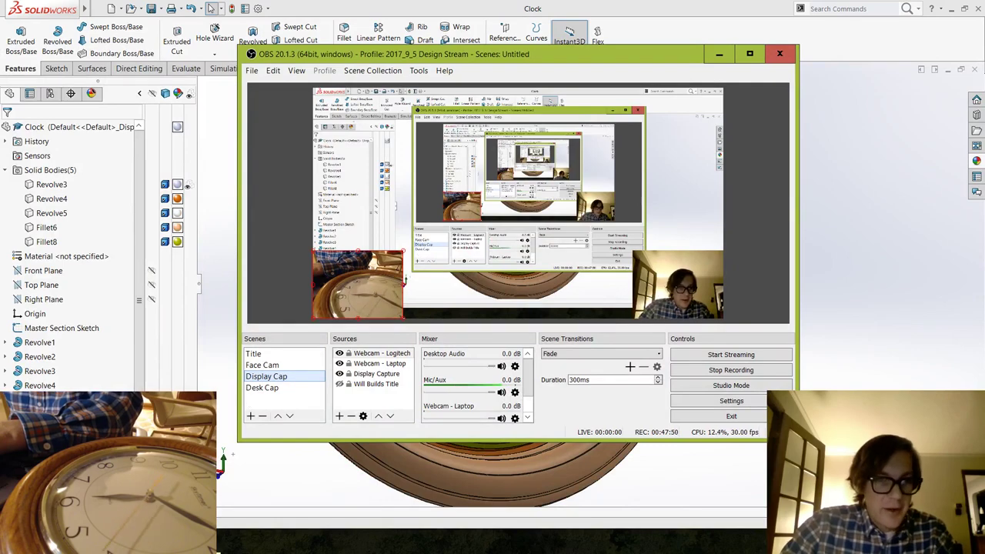
# Hide the OBS window and orbit and zoom the clock model to face it head-on.
pyautogui.click(239, 541)
pyautogui.moveTo(439, 281); pyautogui.dragTo(477, 276, button='middle')
pyautogui.scroll(3, 477, 277)
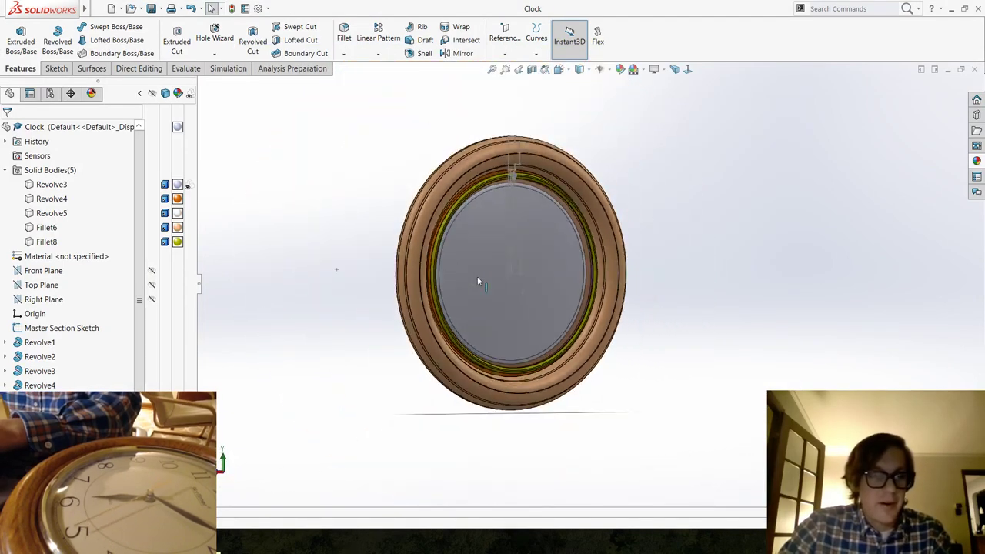
pyautogui.scroll(-4, 542, 202)
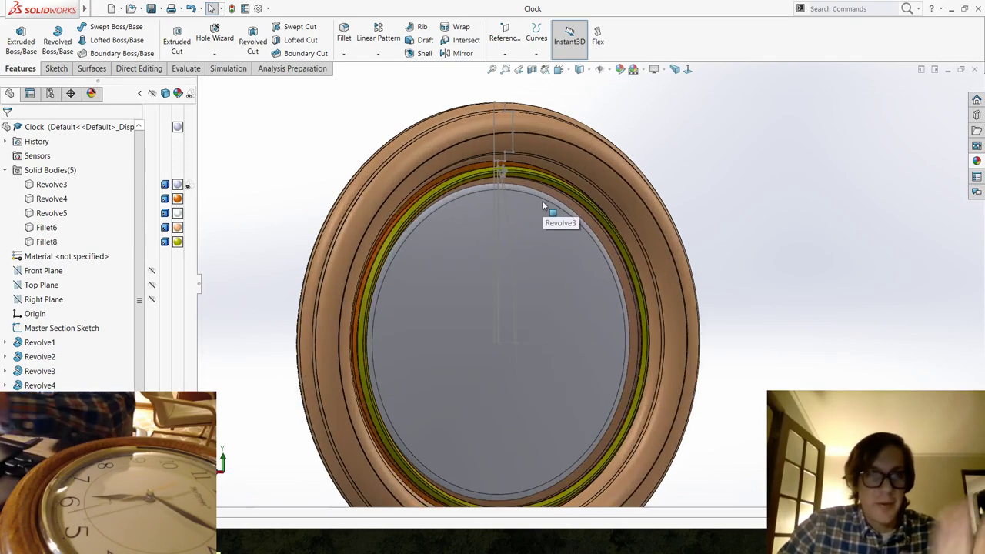
pyautogui.scroll(4, 567, 352)
pyautogui.scroll(-2, 604, 315)
pyautogui.scroll(-2, 602, 315)
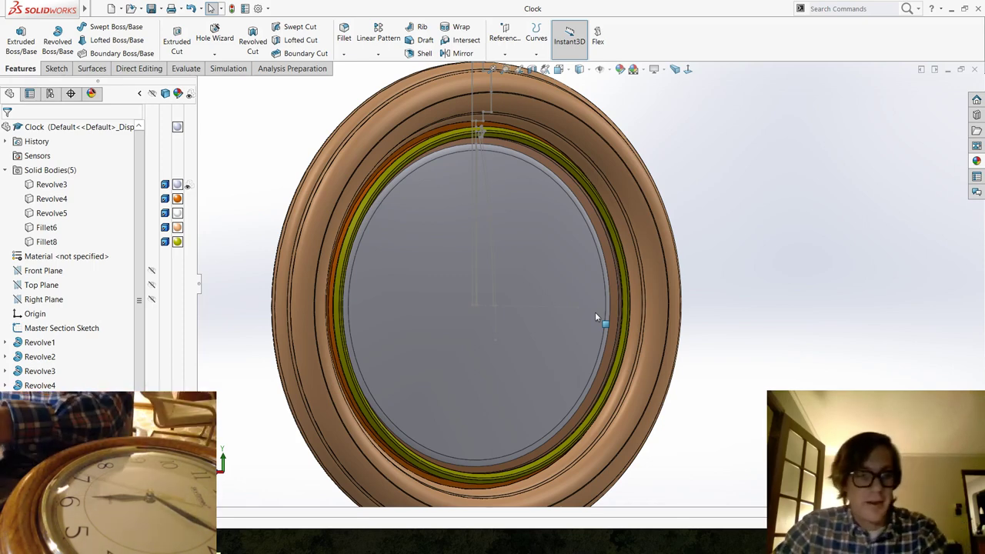
# Start a new sketch on the Front Plane and glance at the Insert menu.
pyautogui.click(30, 274)
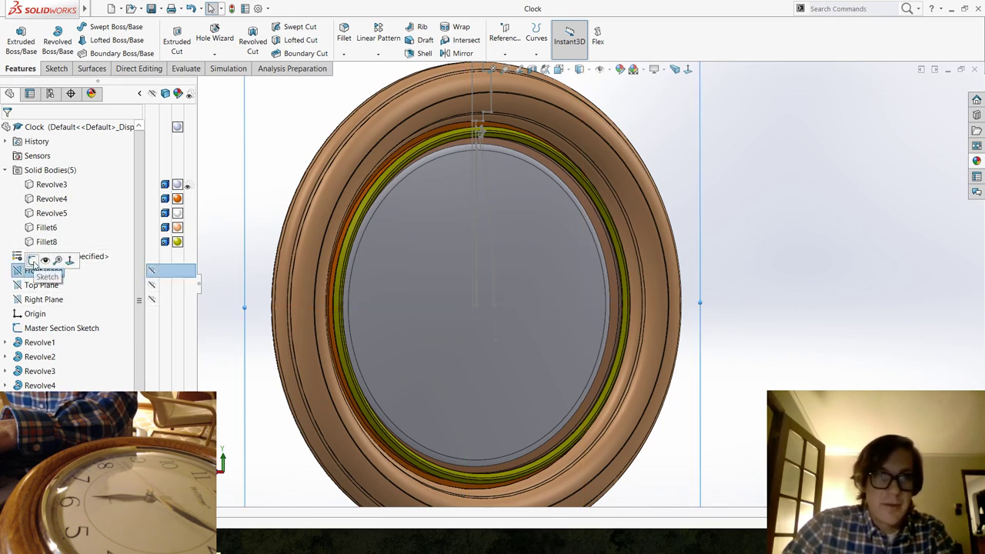
pyautogui.click(33, 261)
pyautogui.click(163, 9)
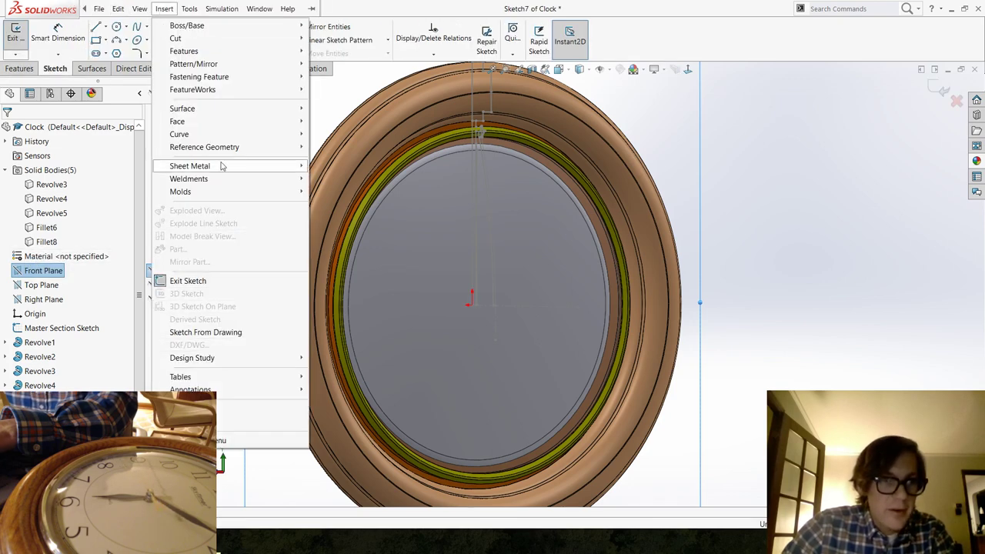
pyautogui.click(908, 154)
# Exit and discard the empty sketch, then view the model at an angle.
pyautogui.click(957, 101)
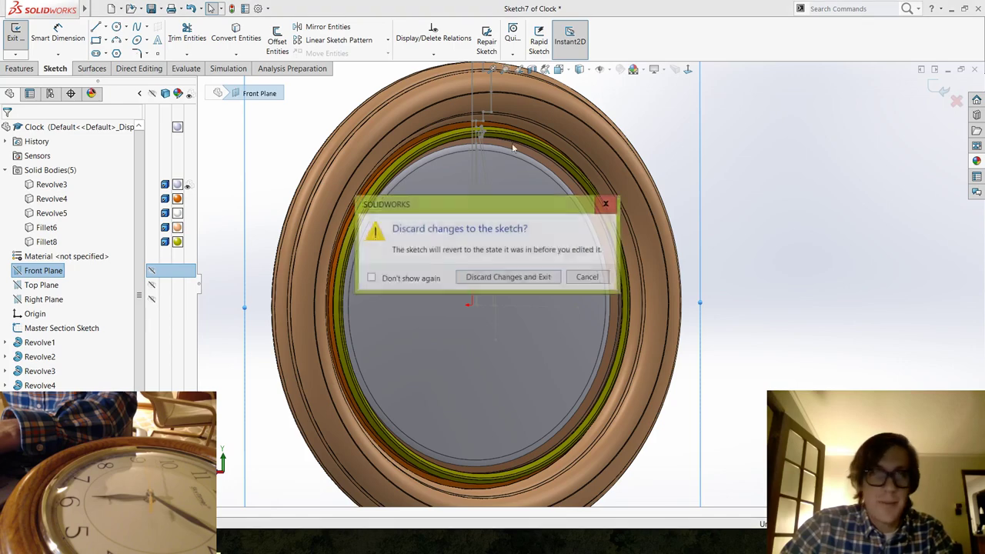
pyautogui.click(508, 278)
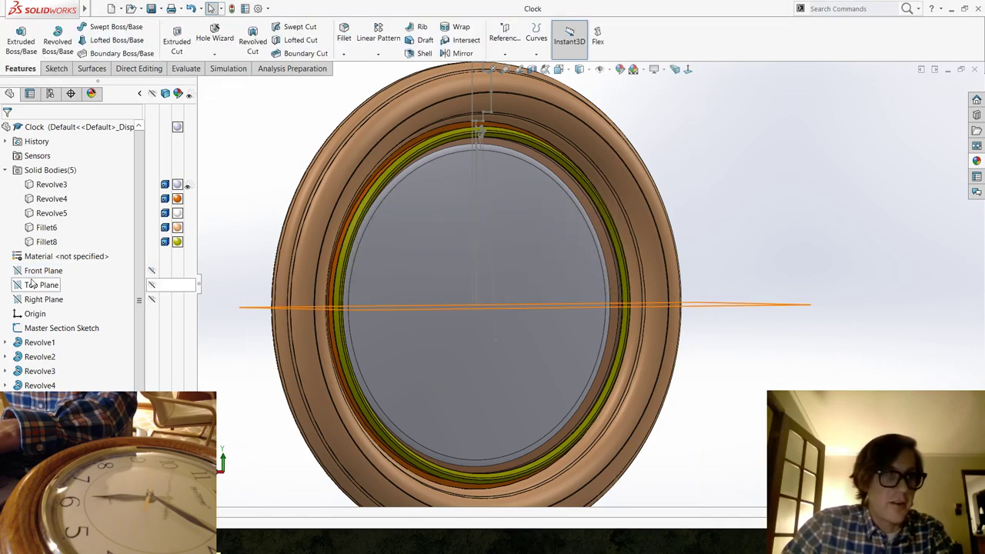
pyautogui.scroll(3, 493, 273)
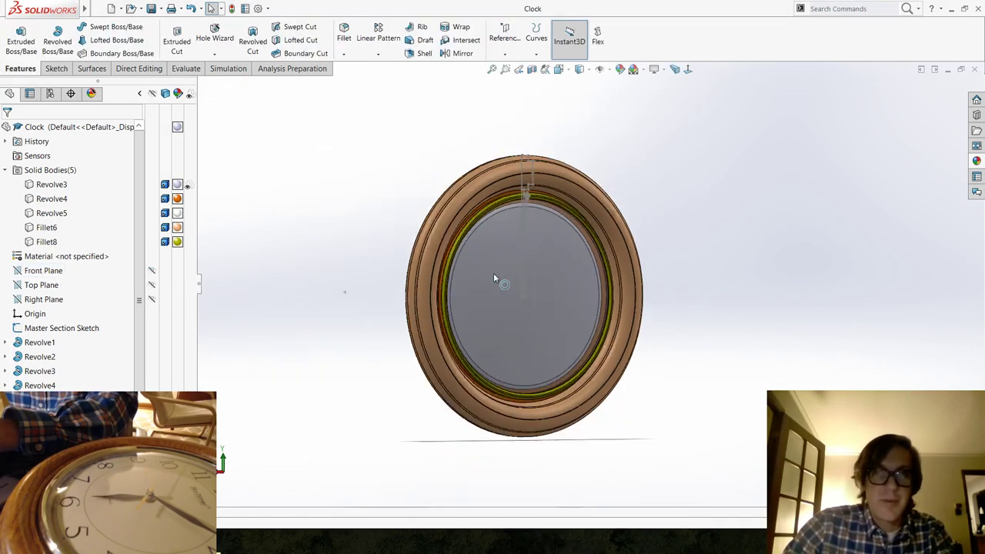
pyautogui.moveTo(493, 273); pyautogui.dragTo(572, 268, button='middle')
pyautogui.scroll(-2, 573, 268)
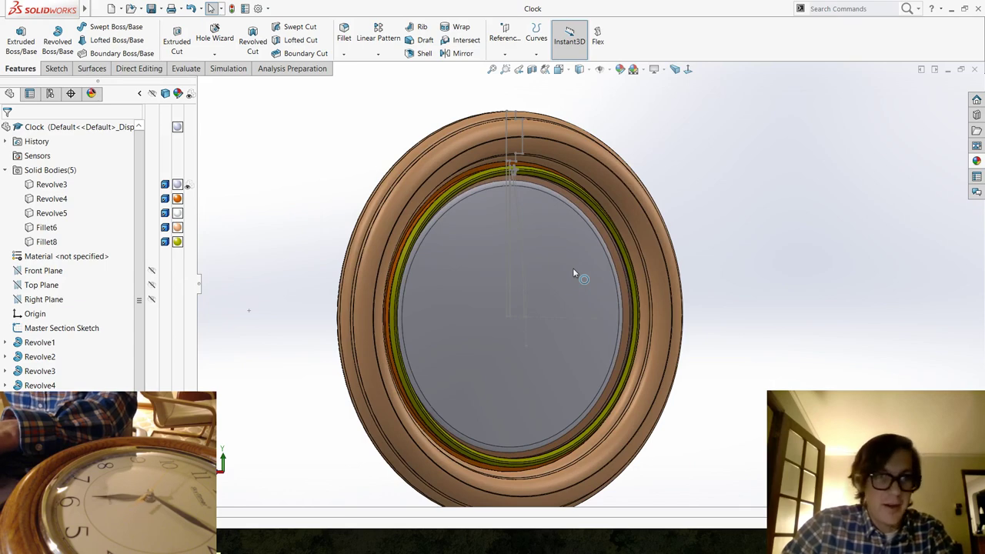
# With Front Plane selected, start a DXF/DWG import and browse to Transfer > Will Builds Stuff > 03 - Clock Animation.
pyautogui.click(23, 270)
pyautogui.click(140, 8)
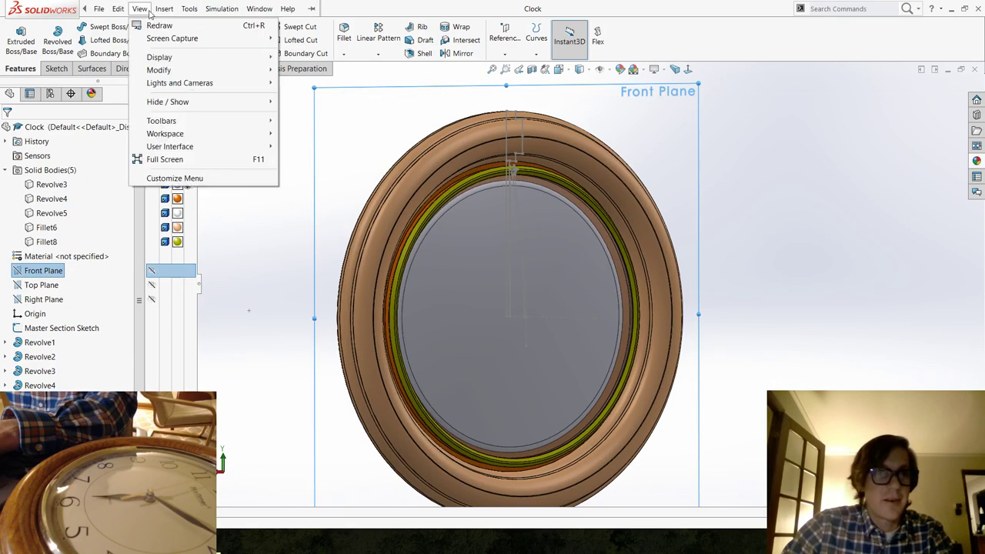
pyautogui.moveTo(164, 9)
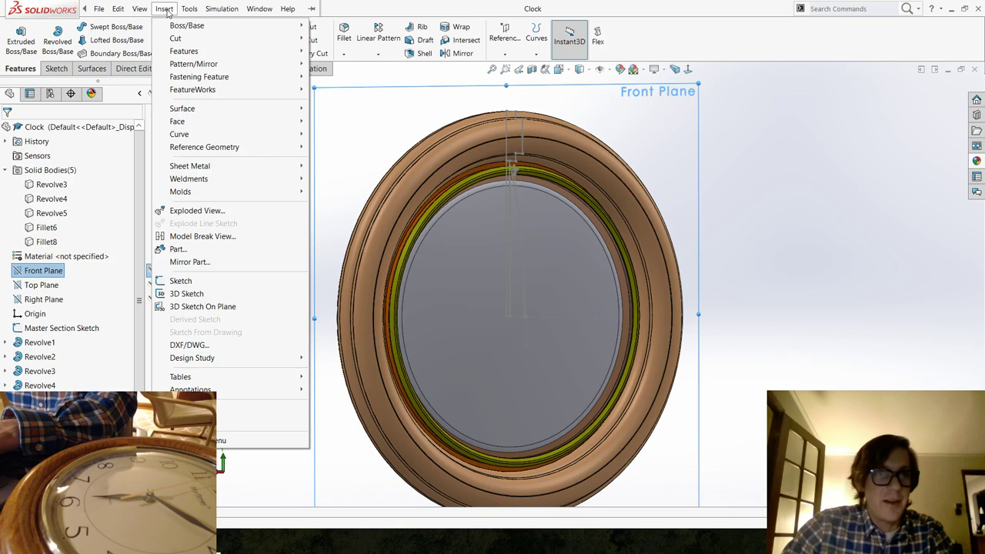
pyautogui.click(189, 346)
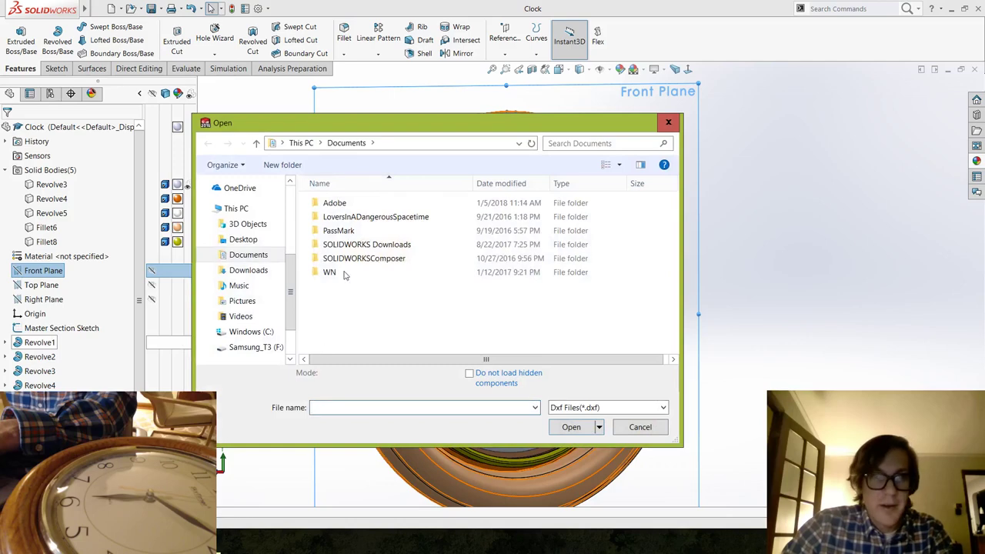
pyautogui.scroll(-2, 280, 291)
pyautogui.click(253, 311)
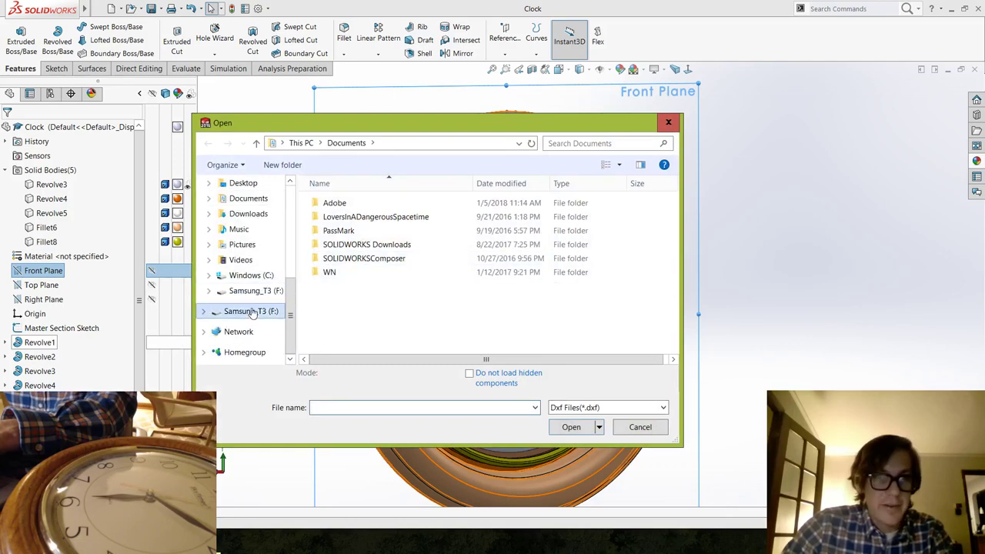
pyautogui.doubleClick(370, 204)
pyautogui.scroll(-10, 368, 235)
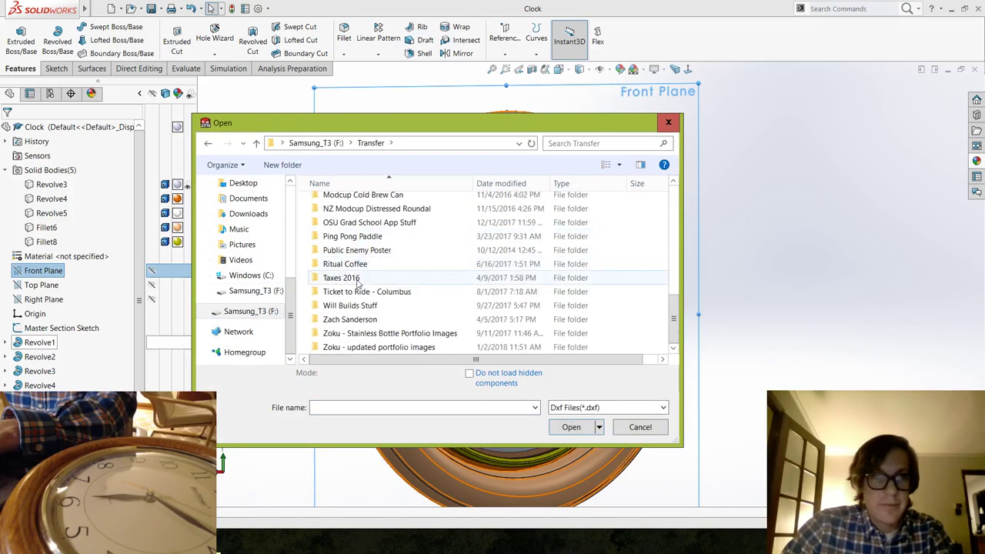
pyautogui.doubleClick(365, 306)
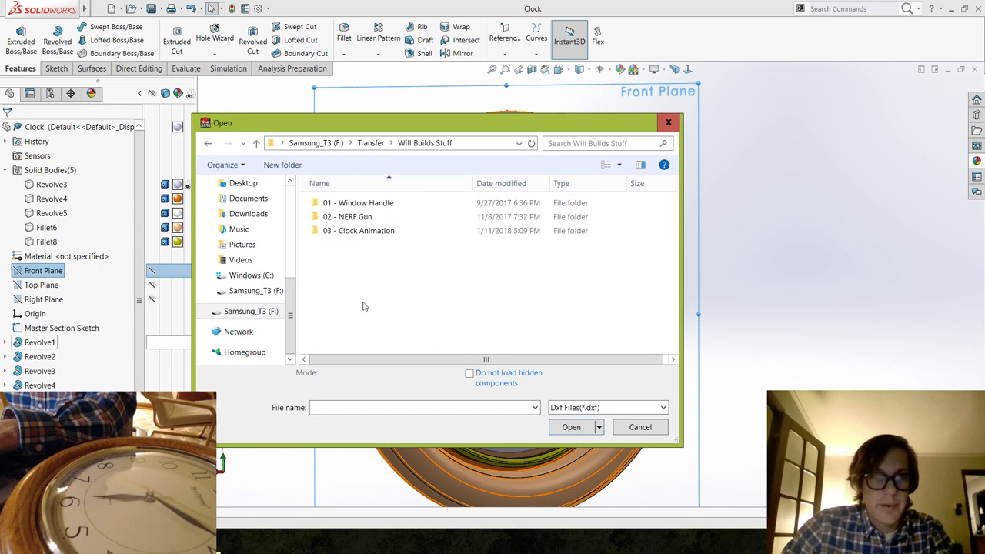
pyautogui.doubleClick(366, 232)
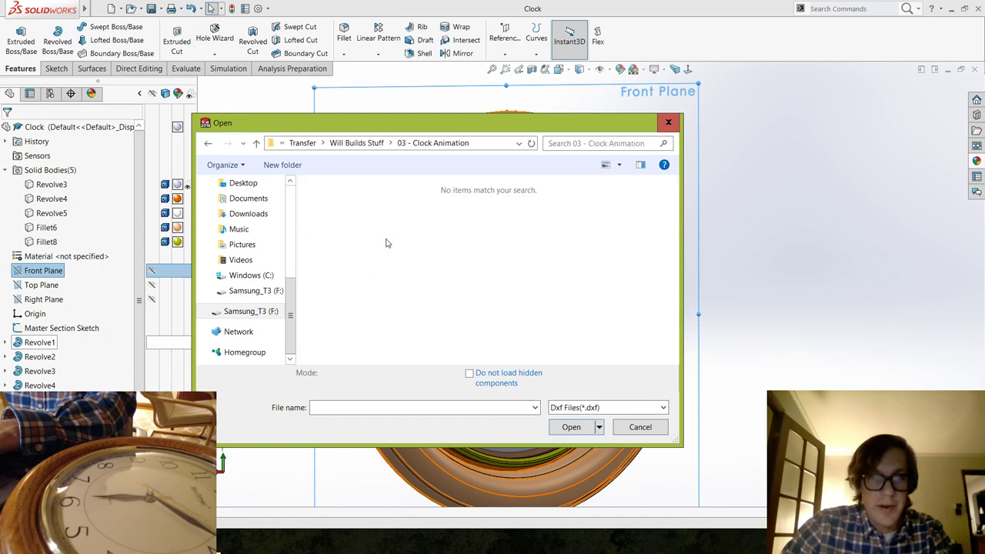
# Open Clock face graphics as a DWG and import it into the part as a 2D sketch in Millimeters.
pyautogui.click(572, 408)
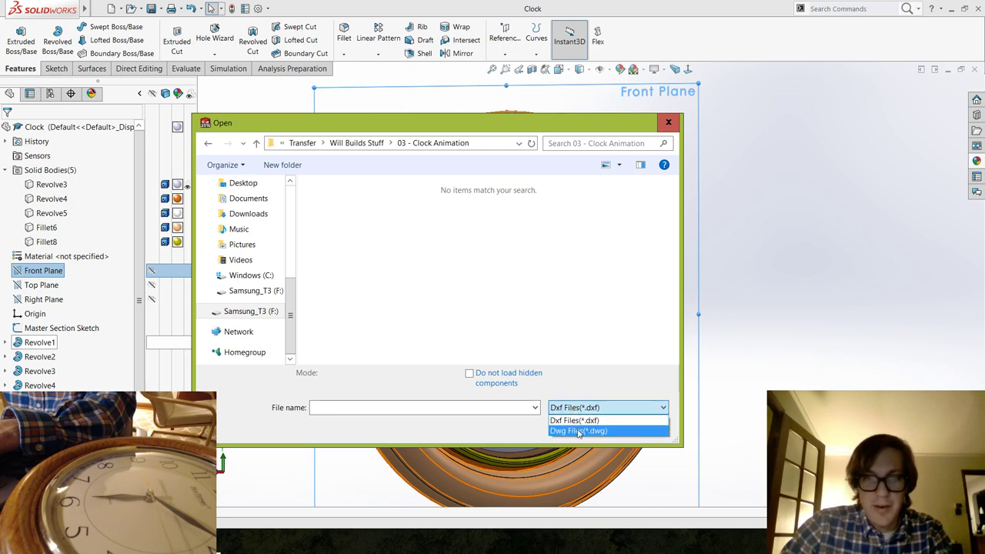
pyautogui.click(578, 432)
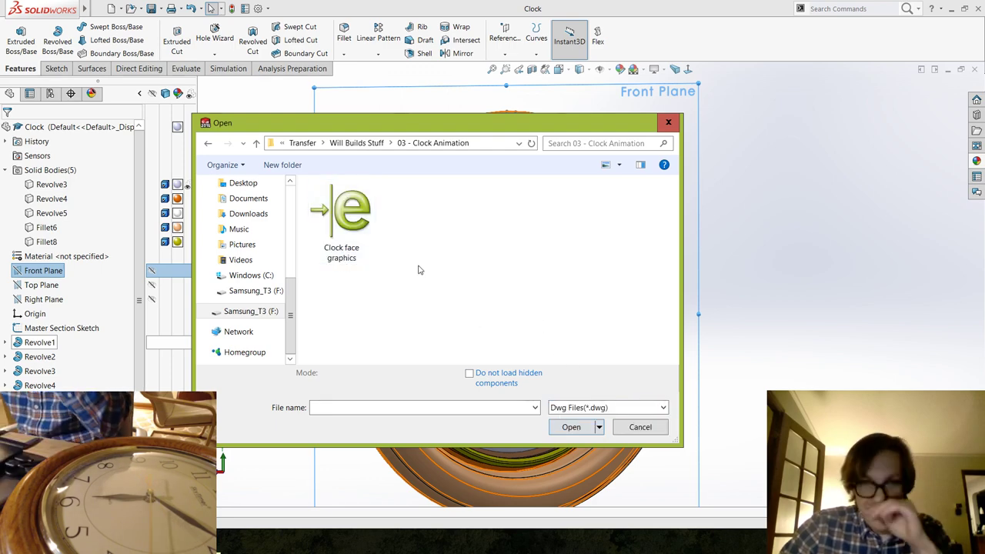
pyautogui.click(341, 216)
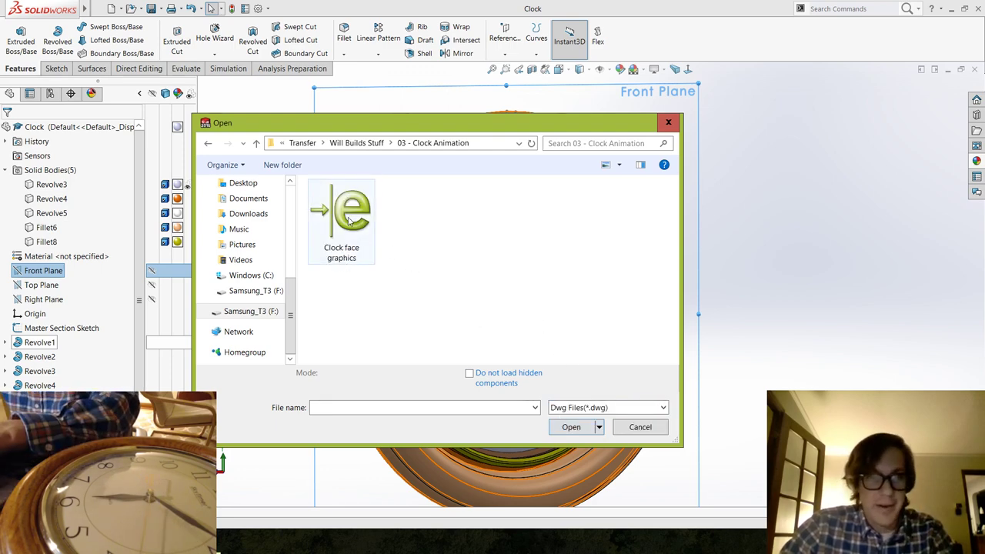
pyautogui.click(571, 427)
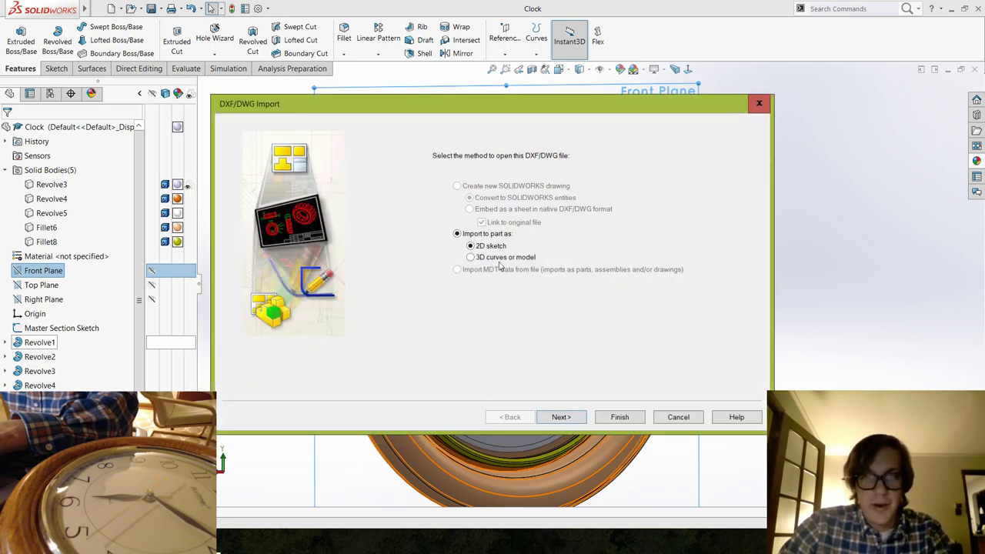
pyautogui.click(561, 418)
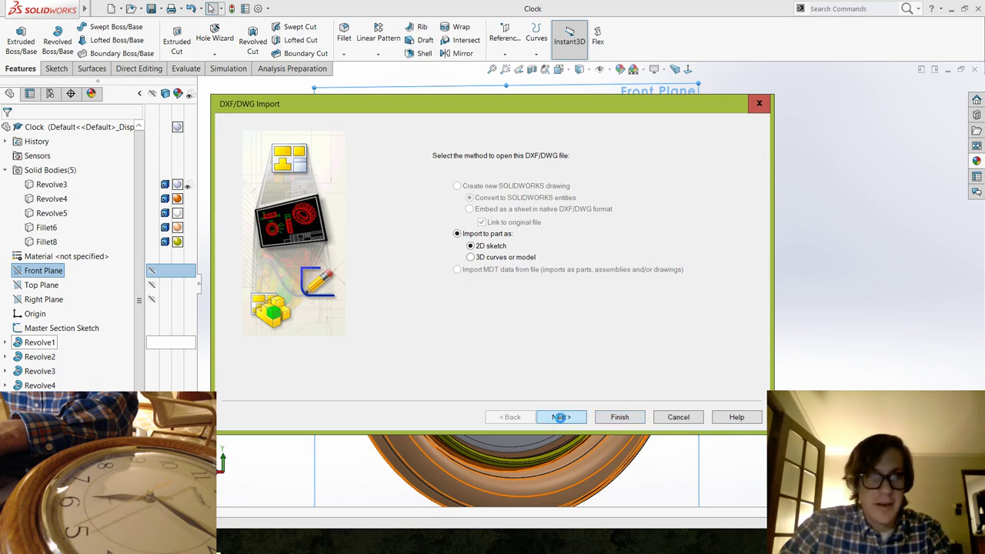
pyautogui.click(276, 141)
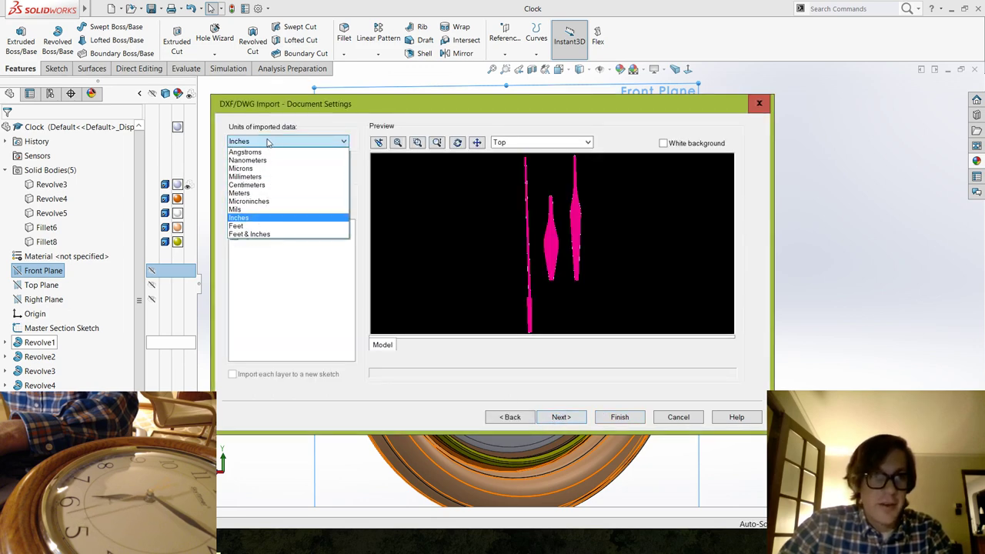
pyautogui.click(258, 181)
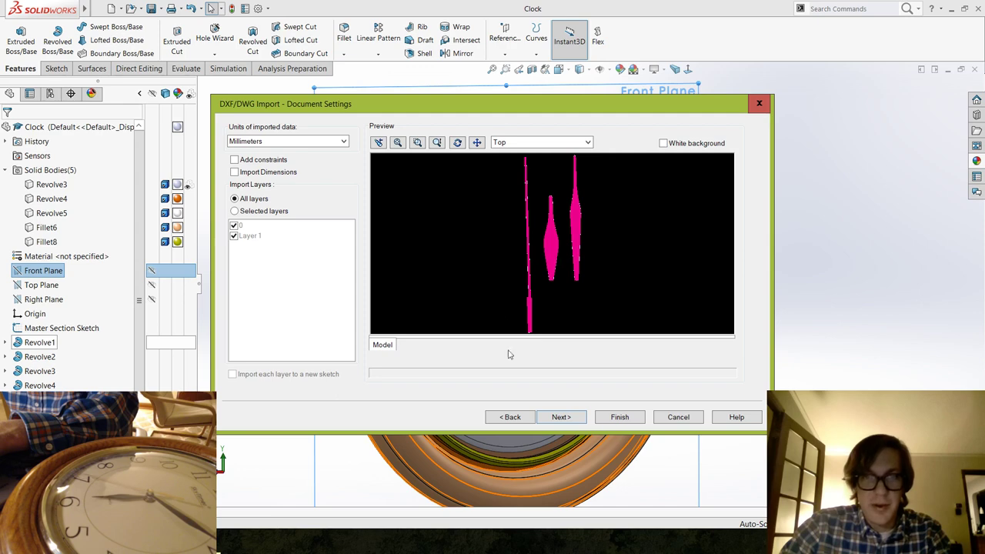
pyautogui.click(578, 422)
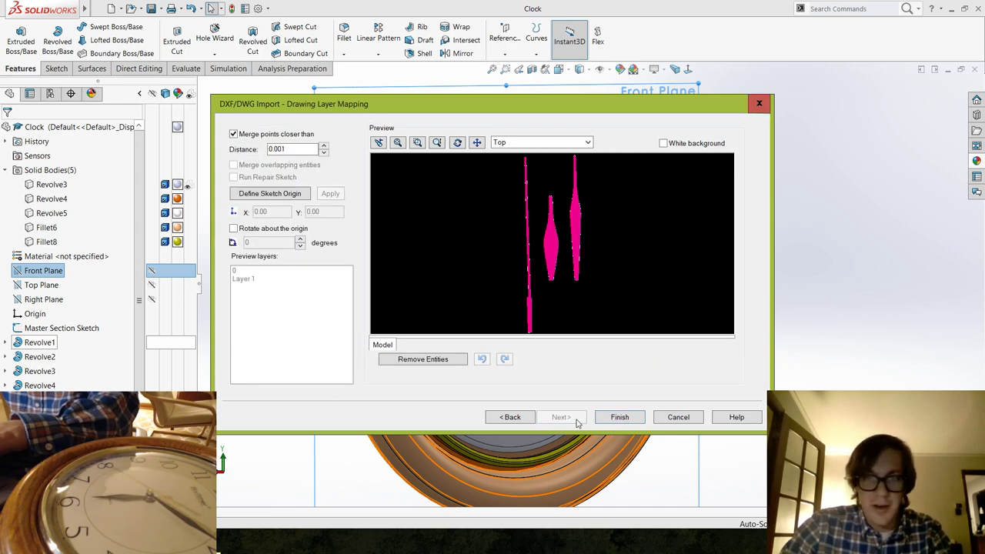
pyautogui.click(632, 420)
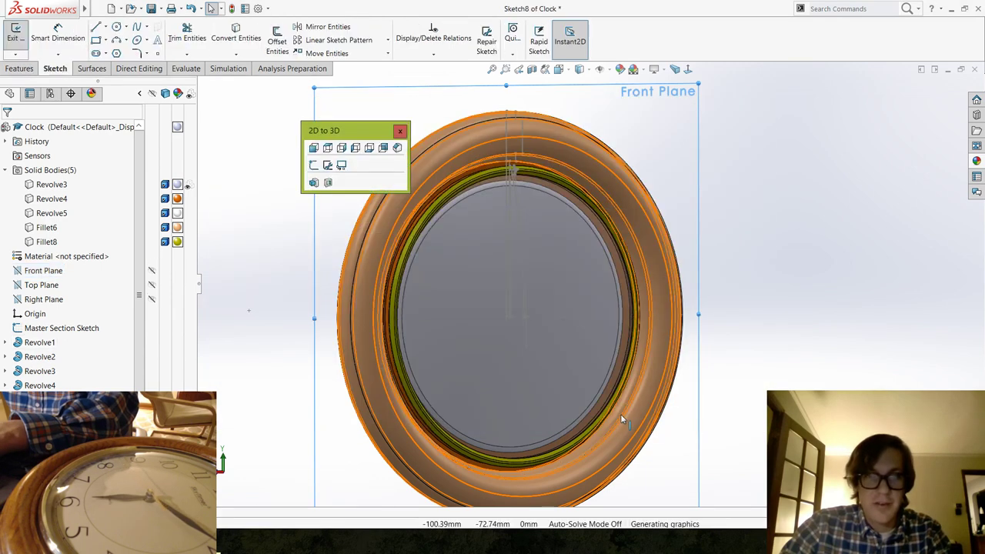
# Put away the 2D to 3D toolbar and orient the clock face-on.
pyautogui.scroll(-3, 497, 393)
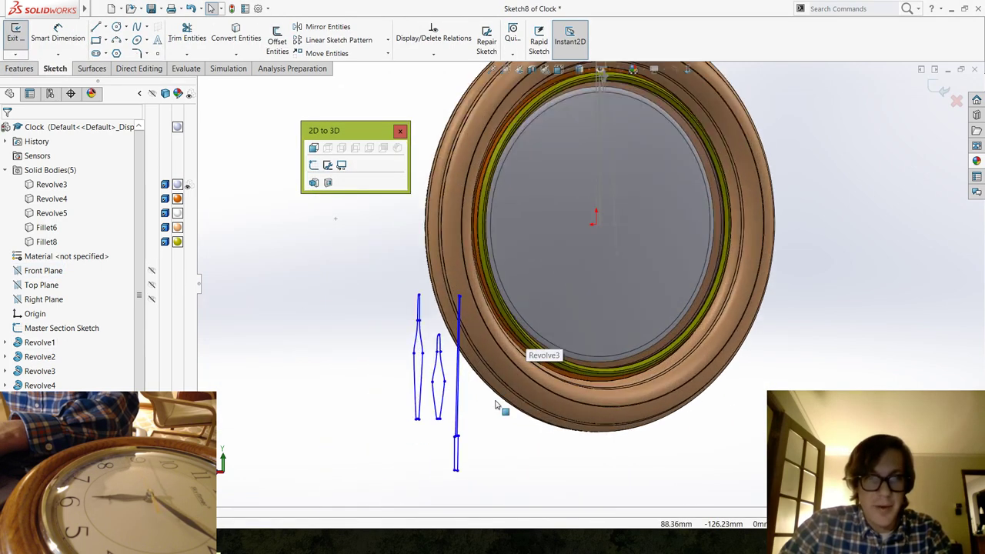
pyautogui.click(400, 132)
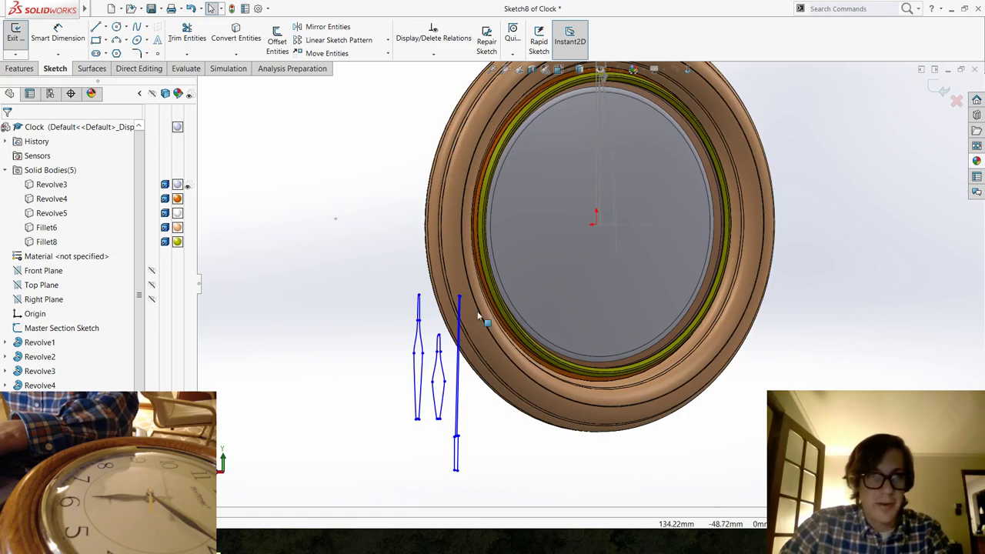
pyautogui.moveTo(604, 359)
pyautogui.mouseDown(button='middle')
pyautogui.moveTo(555, 339)
pyautogui.moveTo(547, 431)
pyautogui.mouseUp(button='middle')
pyautogui.scroll(-2, 519, 370)
pyautogui.moveTo(519, 370)
pyautogui.mouseDown(button='middle')
pyautogui.moveTo(576, 220)
pyautogui.moveTo(477, 196)
pyautogui.mouseUp(button='middle')
# Make blocks from the leftmost hand sketch and the bottle-shaped hand sketch.
pyautogui.moveTo(376, 127); pyautogui.dragTo(445, 382)
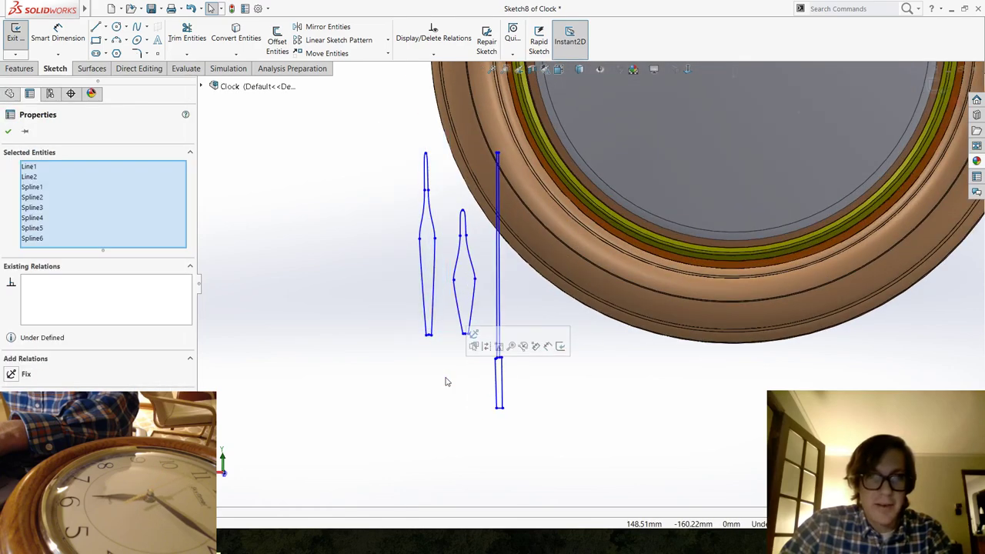
pyautogui.click(500, 346)
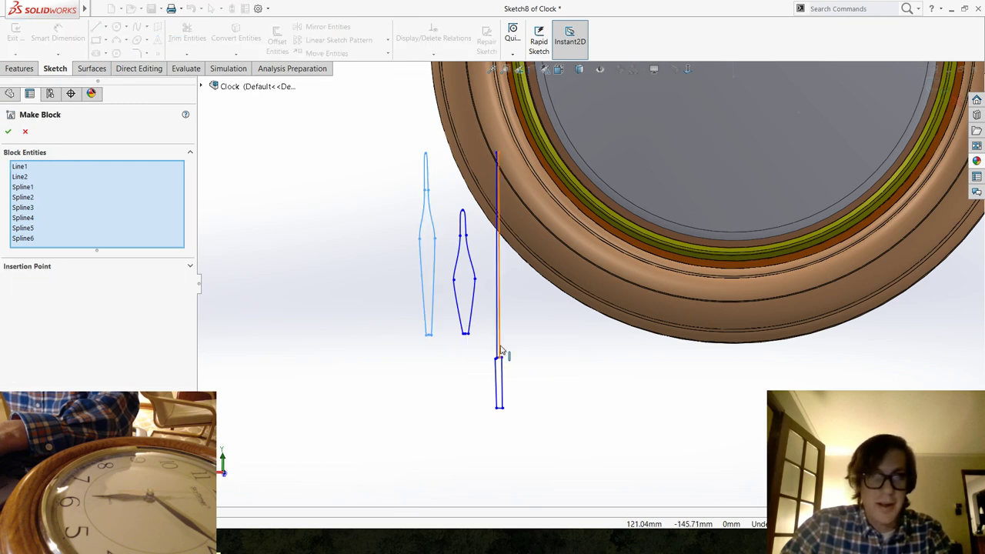
pyautogui.click(8, 133)
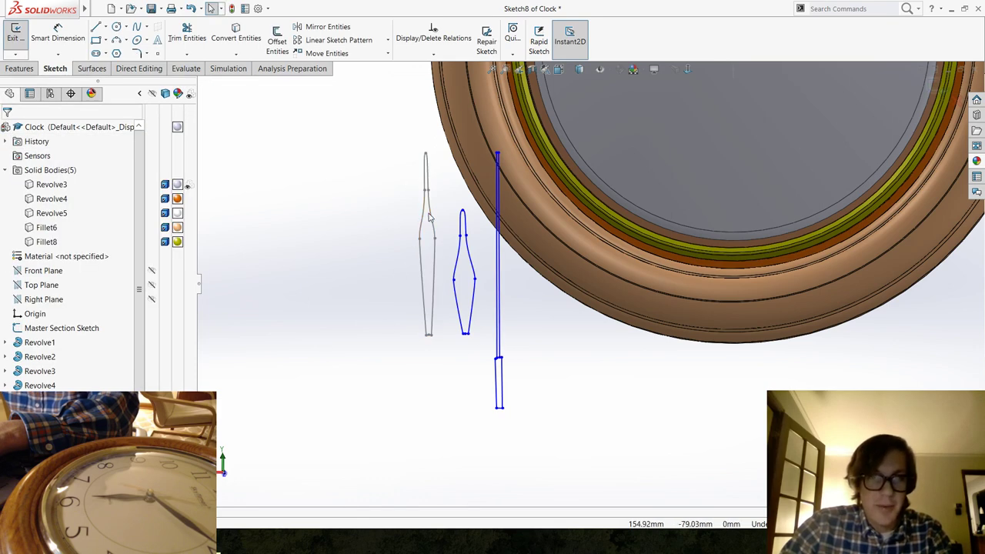
pyautogui.moveTo(390, 231)
pyautogui.mouseDown()
pyautogui.moveTo(400, 185)
pyautogui.moveTo(424, 193)
pyautogui.moveTo(390, 207)
pyautogui.mouseUp()
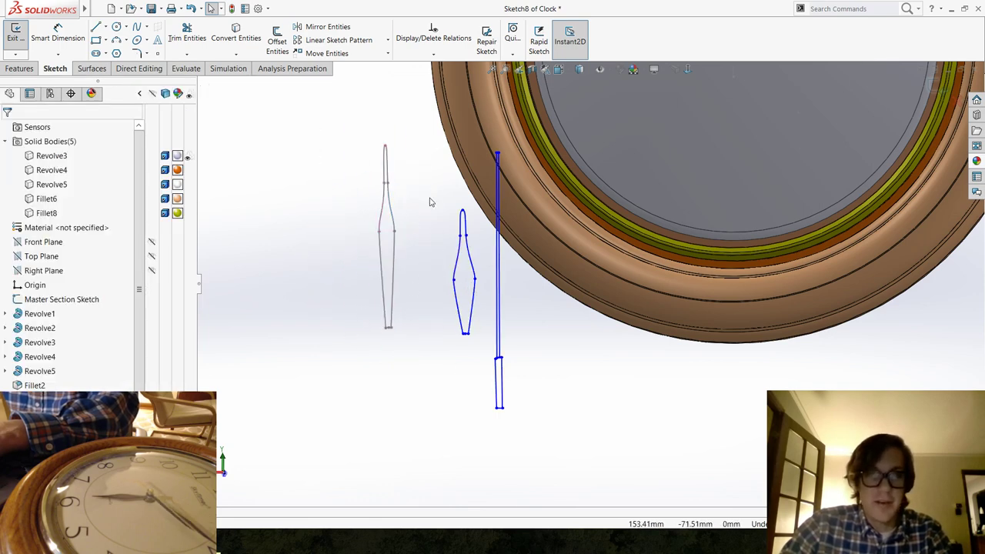
pyautogui.moveTo(439, 196); pyautogui.dragTo(480, 372)
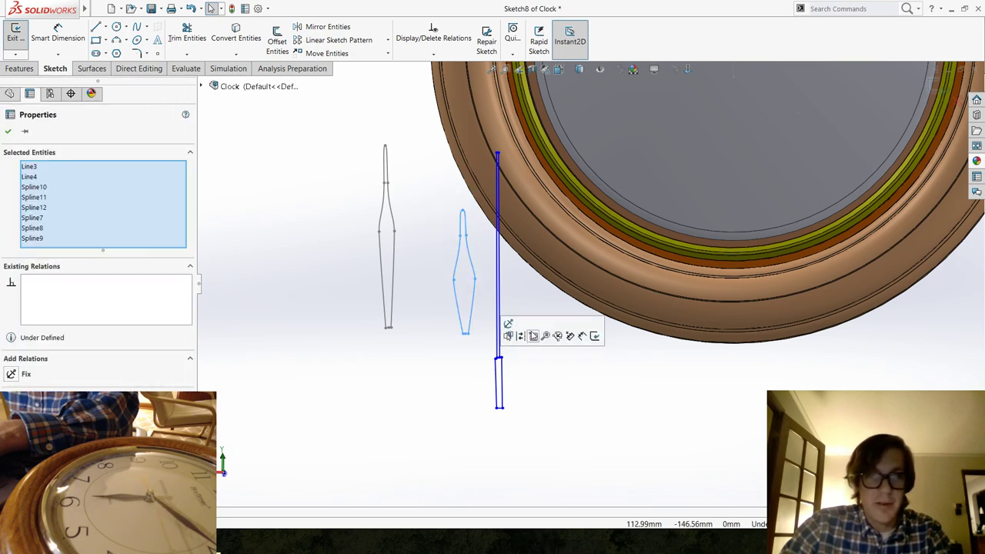
pyautogui.click(532, 335)
pyautogui.click(8, 132)
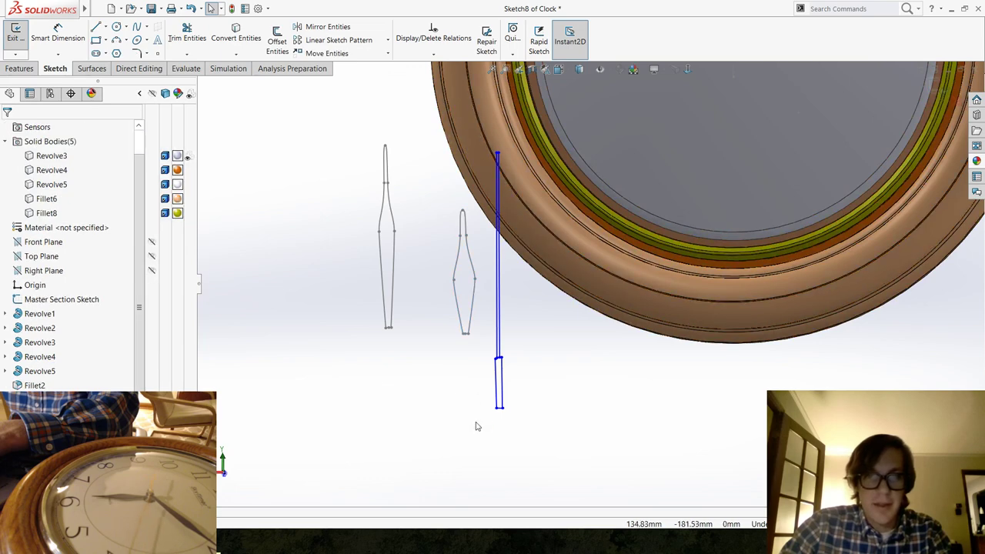
# Make a third block from the tall second hand's lines via the right-click menu.
pyautogui.moveTo(482, 427)
pyautogui.mouseDown()
pyautogui.moveTo(511, 312)
pyautogui.moveTo(523, 86)
pyautogui.mouseUp()
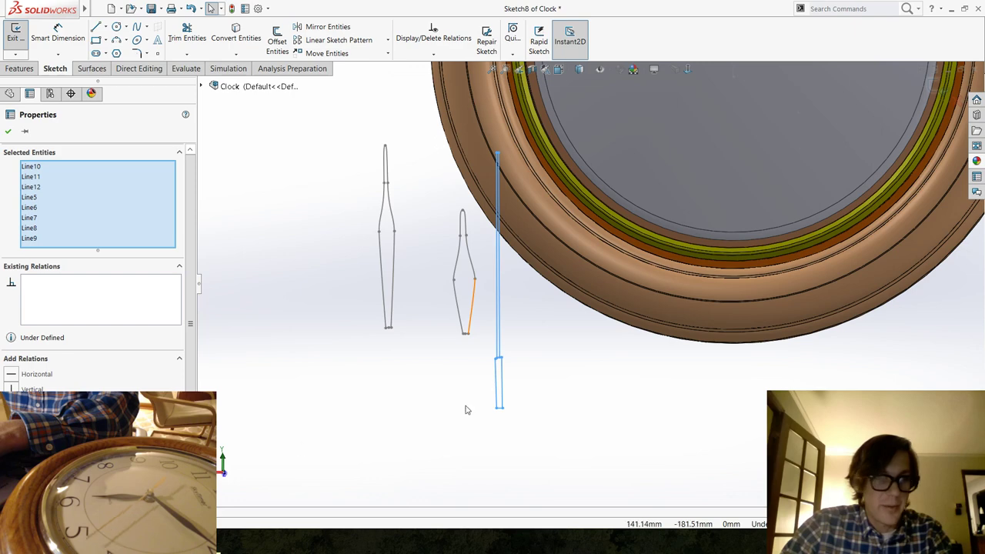
pyautogui.rightClick(491, 355)
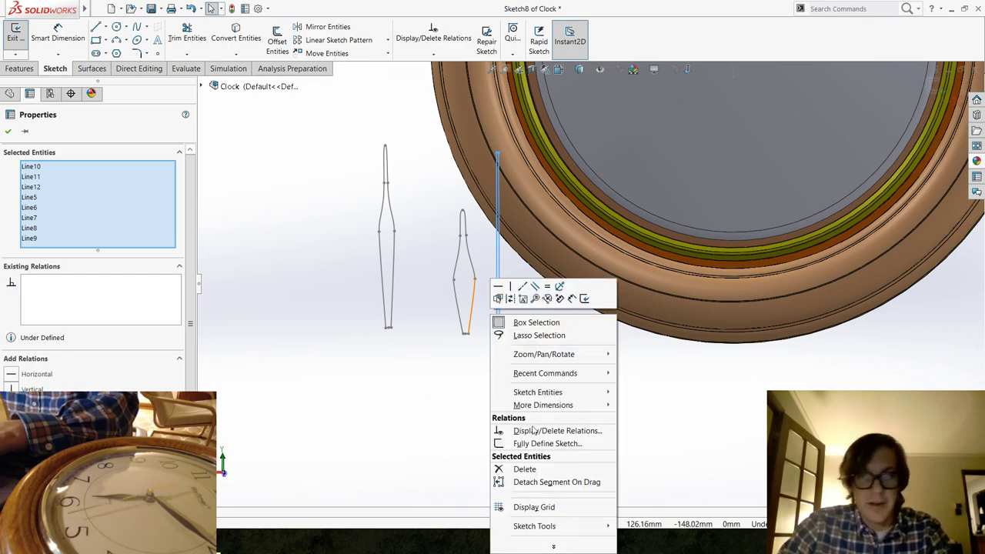
pyautogui.click(526, 301)
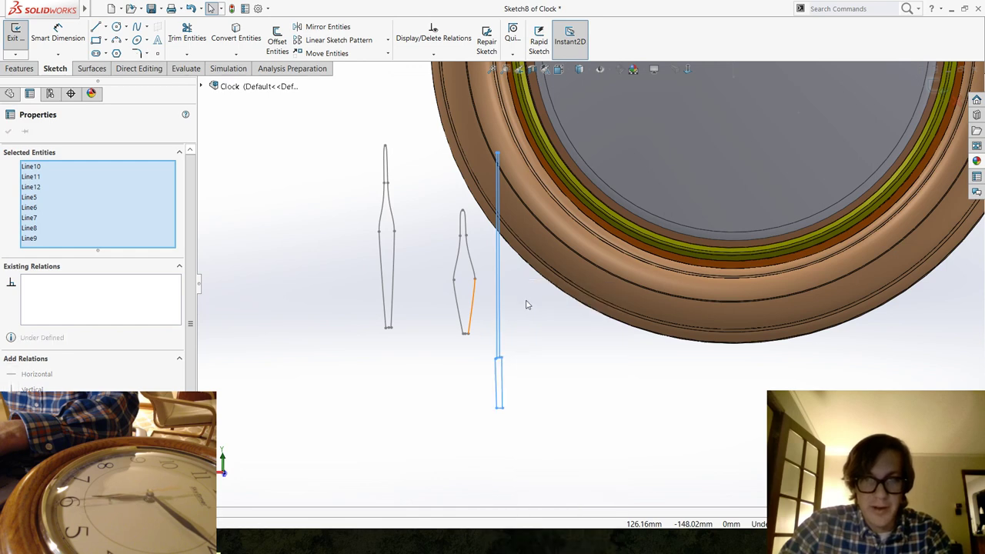
pyautogui.press('Escape')
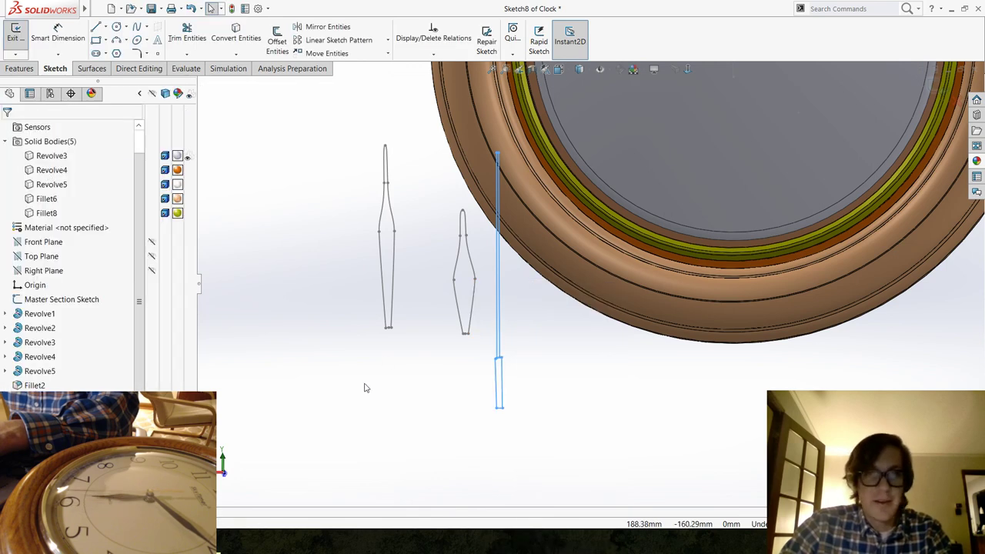
pyautogui.press('Escape')
pyautogui.scroll(5, 637, 178)
pyautogui.scroll(-5, 637, 178)
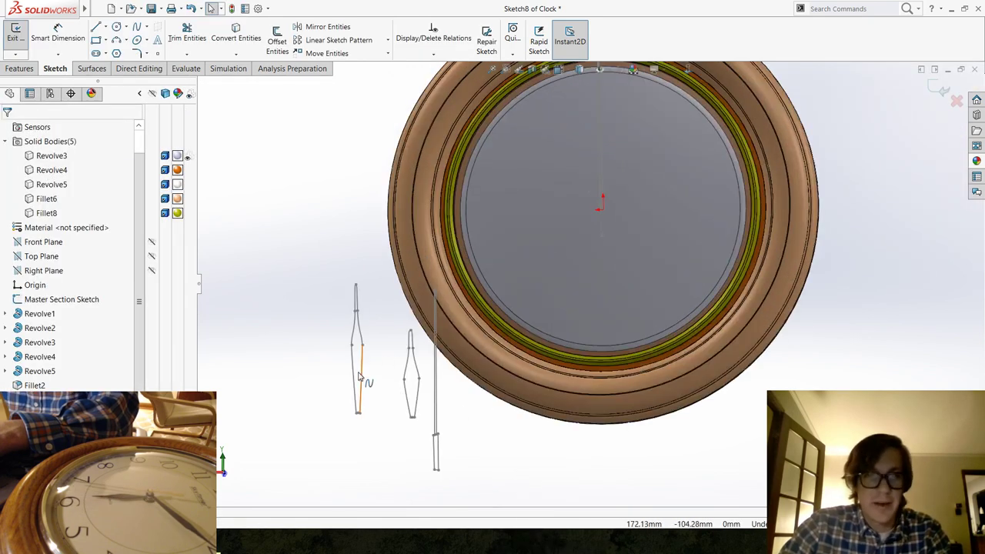
# Drag the thin, bottle-shaped and tall hand blocks onto the clock face, viewed Normal To.
pyautogui.moveTo(360, 397)
pyautogui.mouseDown()
pyautogui.moveTo(672, 199)
pyautogui.moveTo(651, 199)
pyautogui.mouseUp()
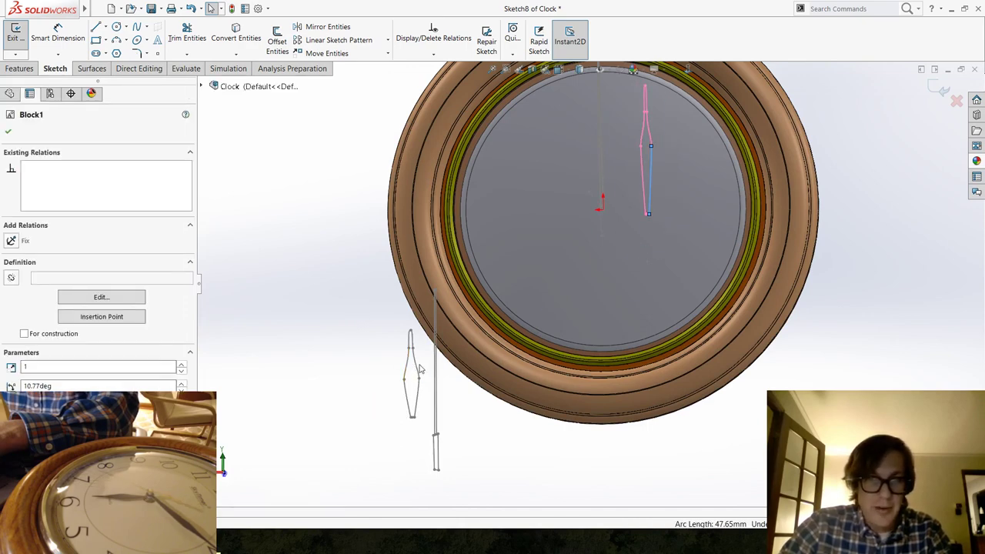
pyautogui.moveTo(419, 372); pyautogui.dragTo(615, 273)
pyautogui.moveTo(630, 175); pyautogui.dragTo(624, 176)
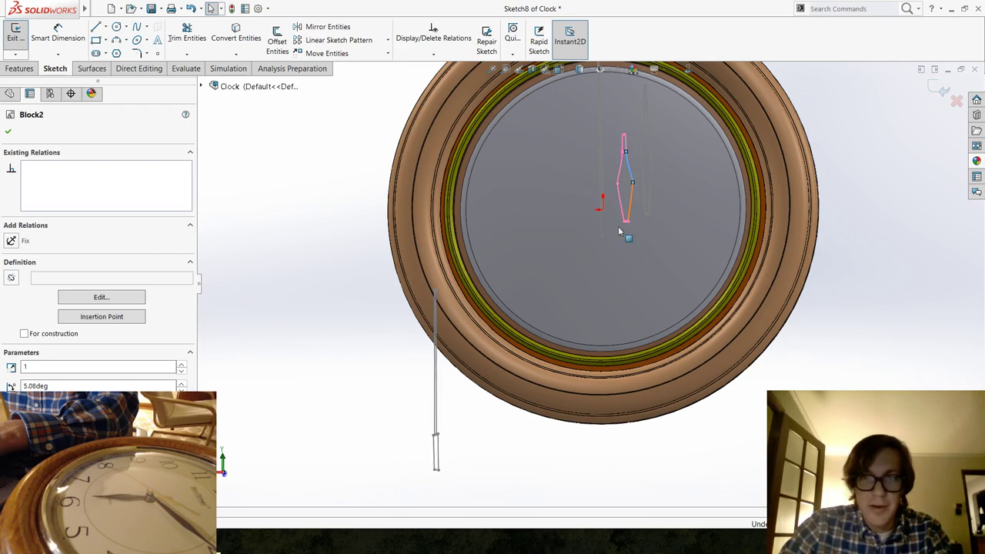
pyautogui.moveTo(436, 397)
pyautogui.mouseDown()
pyautogui.moveTo(707, 189)
pyautogui.moveTo(699, 186)
pyautogui.mouseUp()
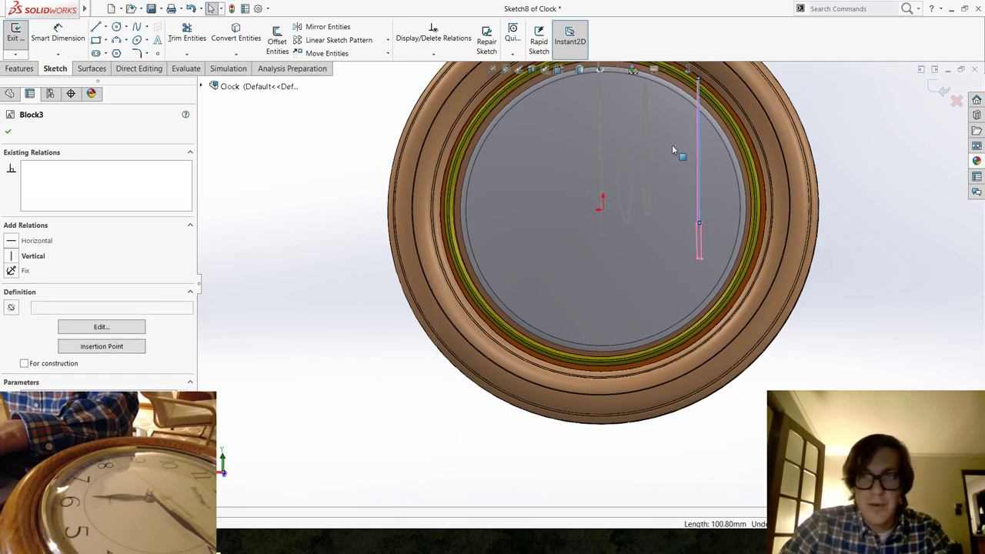
pyautogui.scroll(2, 616, 230)
pyautogui.scroll(-4, 545, 369)
pyautogui.scroll(-2, 544, 369)
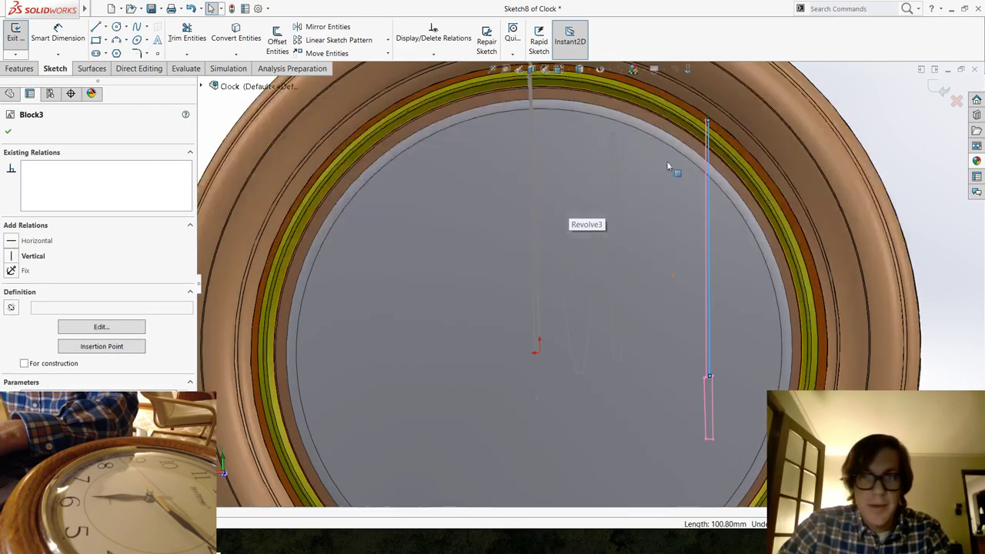
pyautogui.click(688, 71)
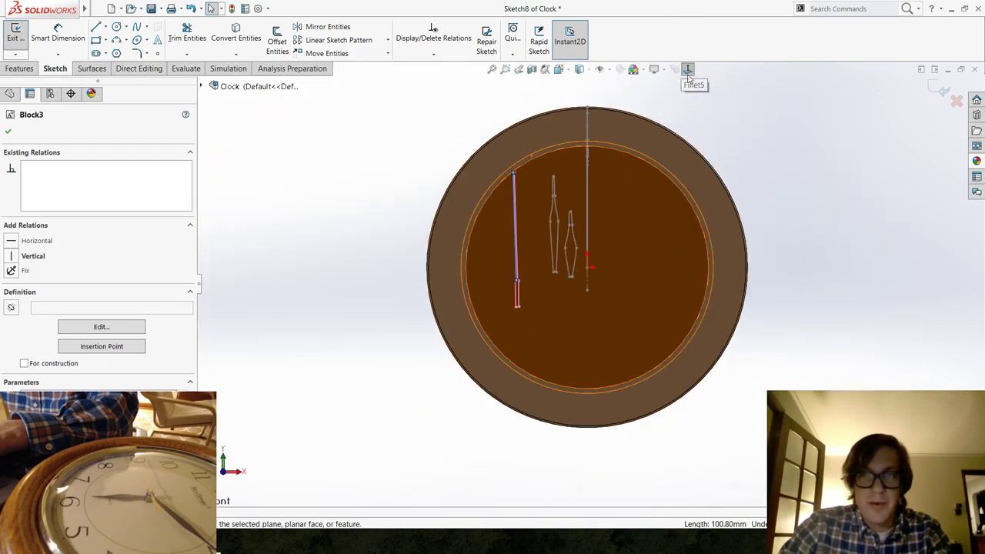
pyautogui.click(689, 70)
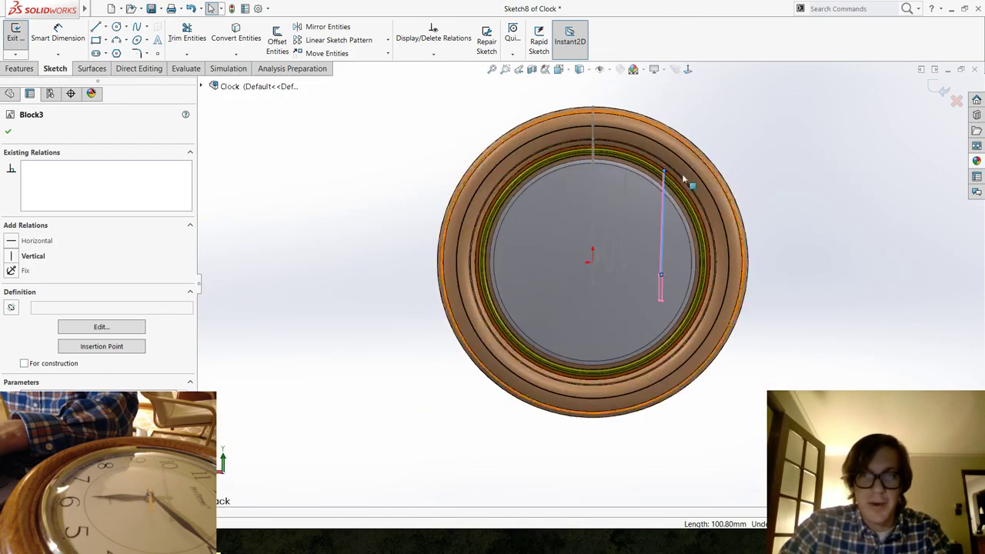
pyautogui.scroll(-6, 636, 260)
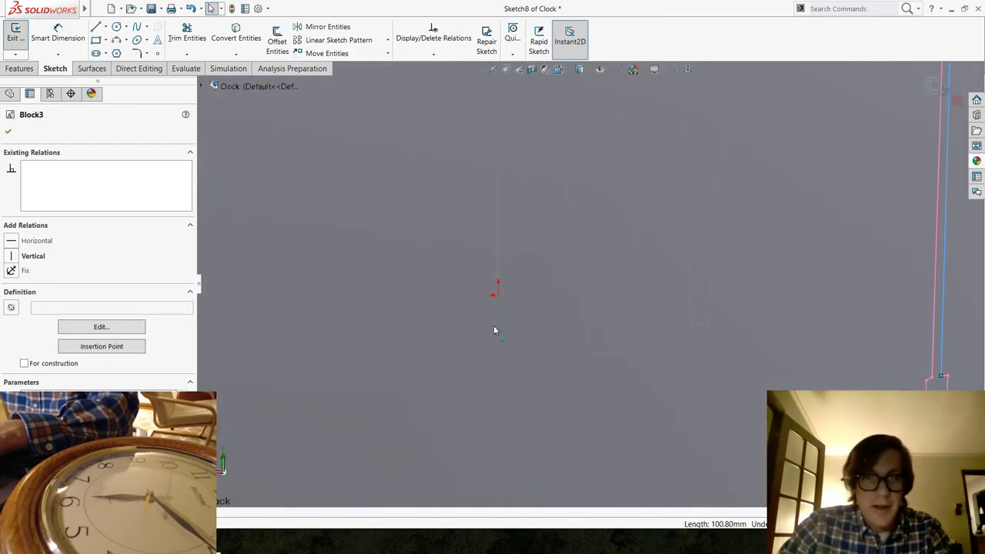
pyautogui.click(6, 130)
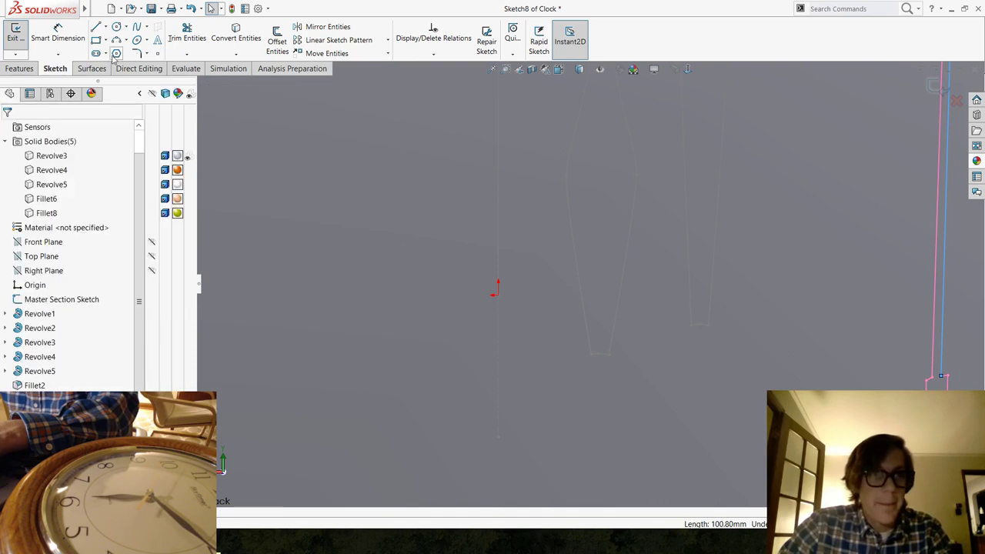
# Start a circle centred on the sketch origin at the clock's centre.
pyautogui.click(498, 295)
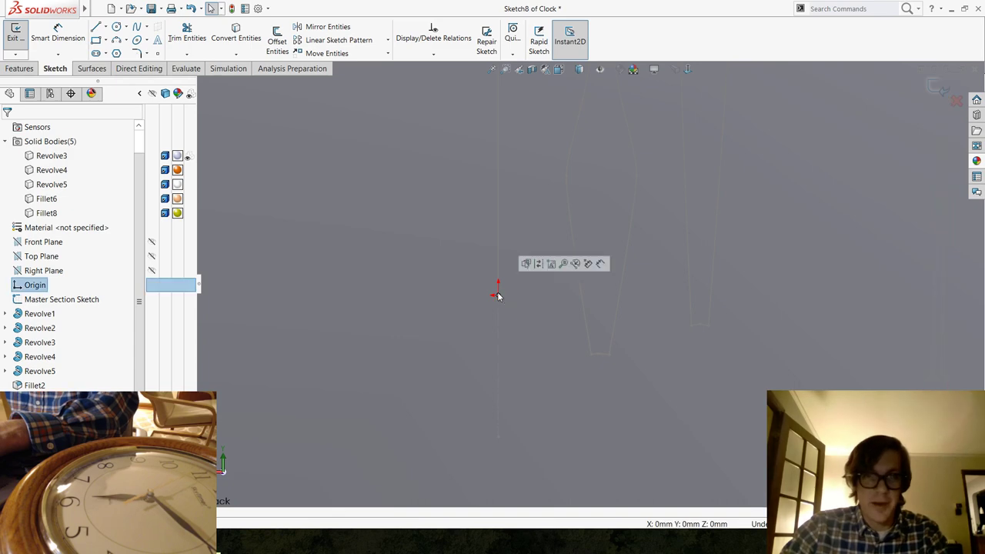
pyautogui.scroll(6, 542, 338)
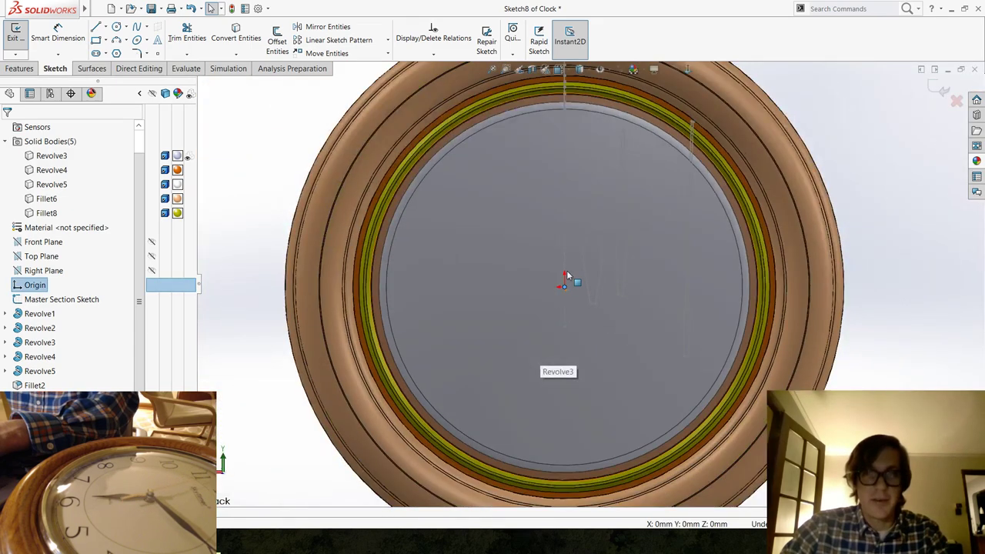
pyautogui.scroll(-6, 570, 289)
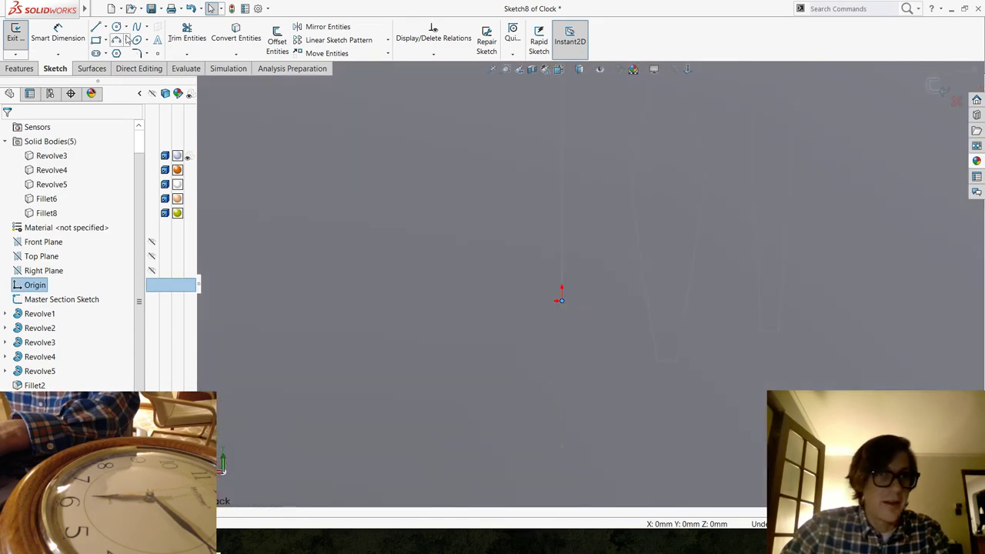
pyautogui.click(116, 27)
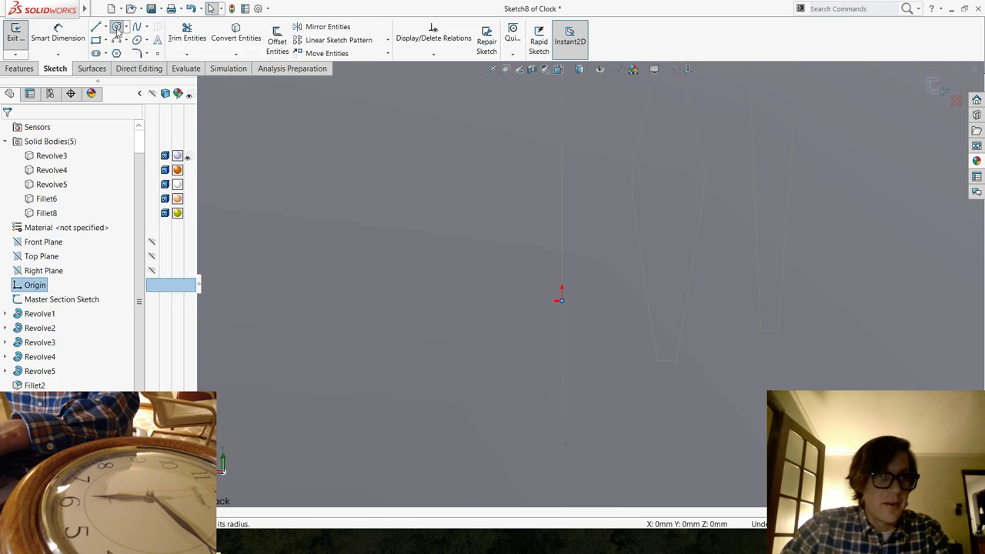
pyautogui.click(563, 301)
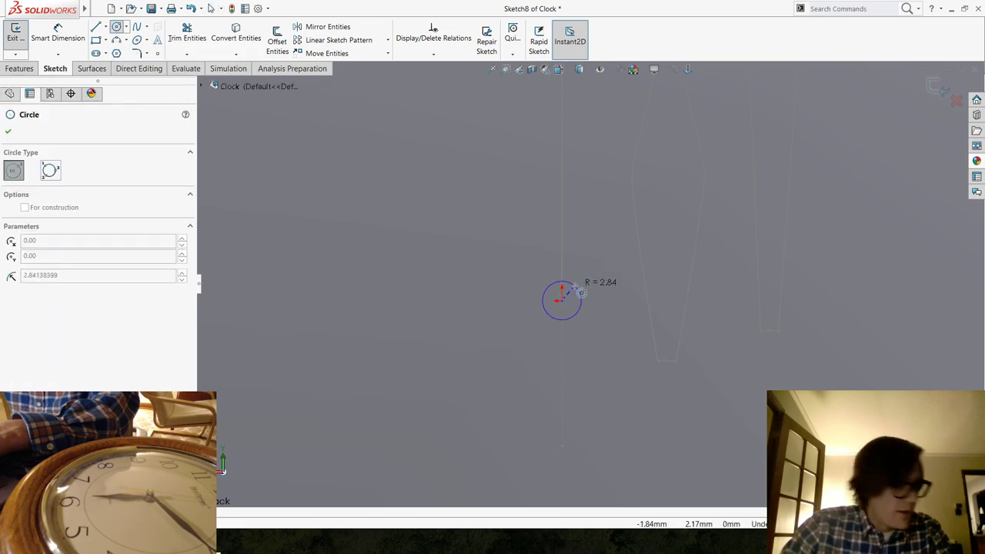
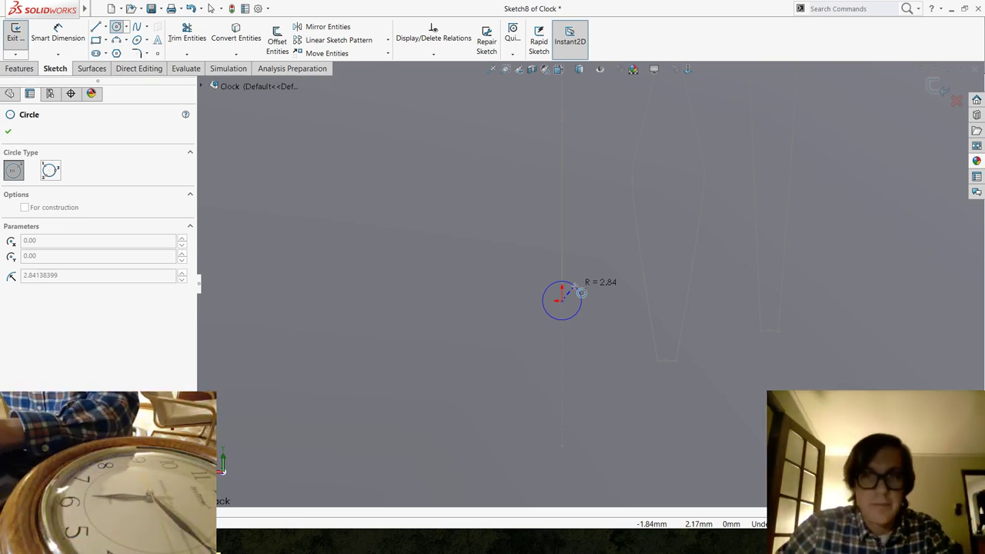
# Finish the circle at the clock origin and dimension its diameter to 9 mm.
pyautogui.click(583, 284)
pyautogui.press('Escape')
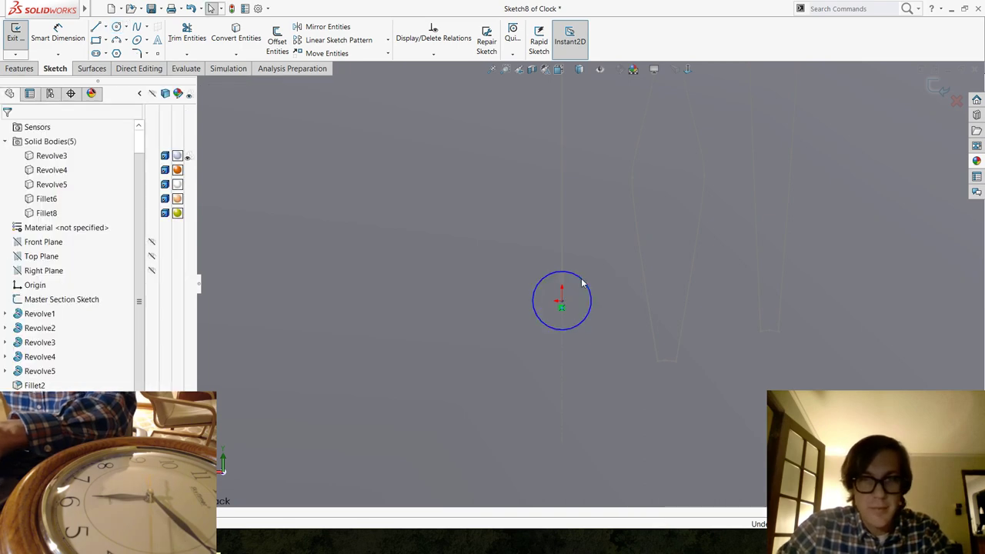
pyautogui.click(582, 277)
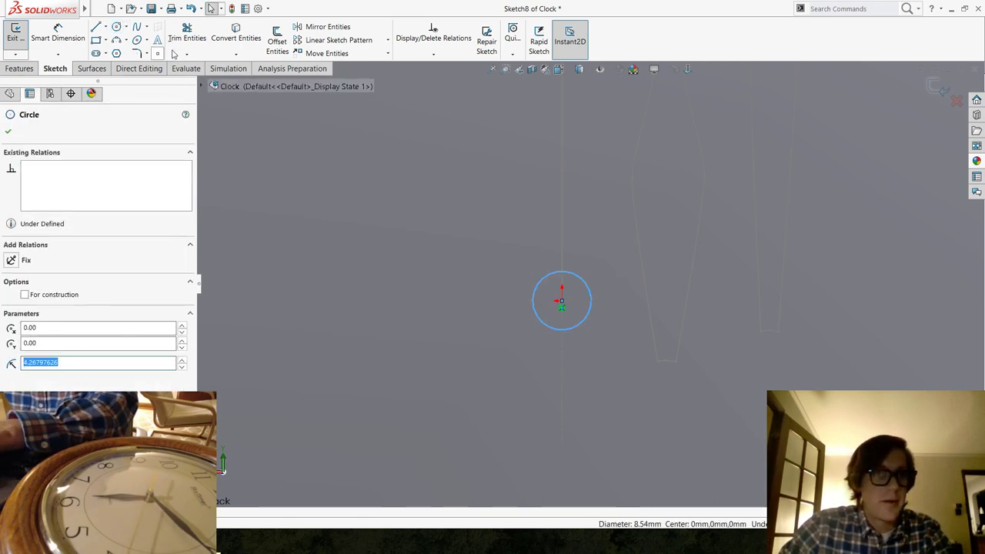
pyautogui.click(80, 42)
pyautogui.click(536, 284)
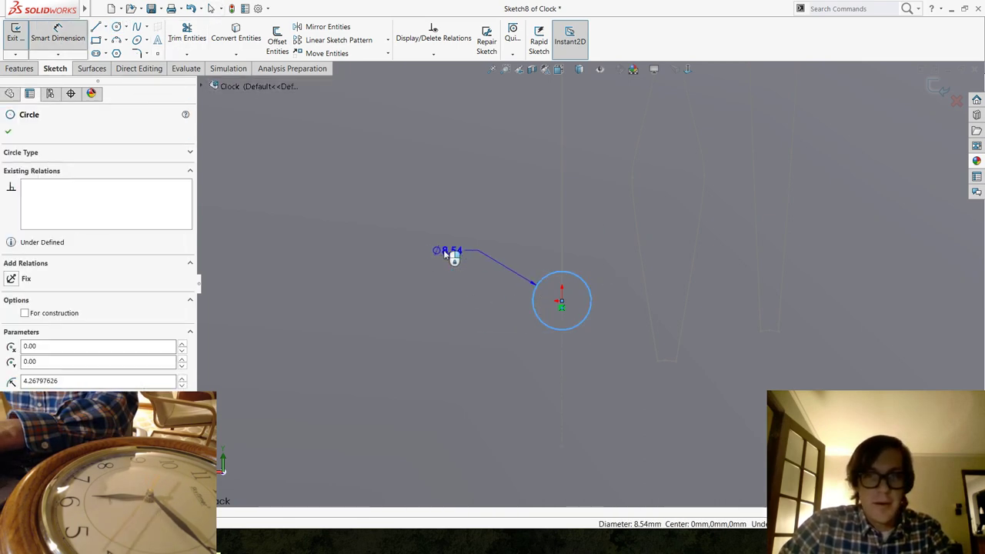
pyautogui.click(437, 256)
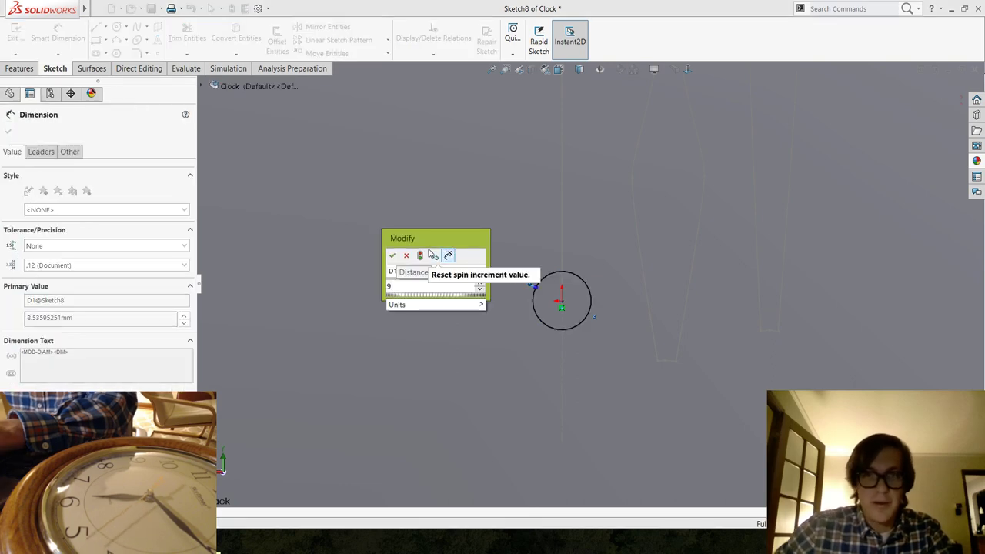
pyautogui.press('Return')
pyautogui.press('Escape')
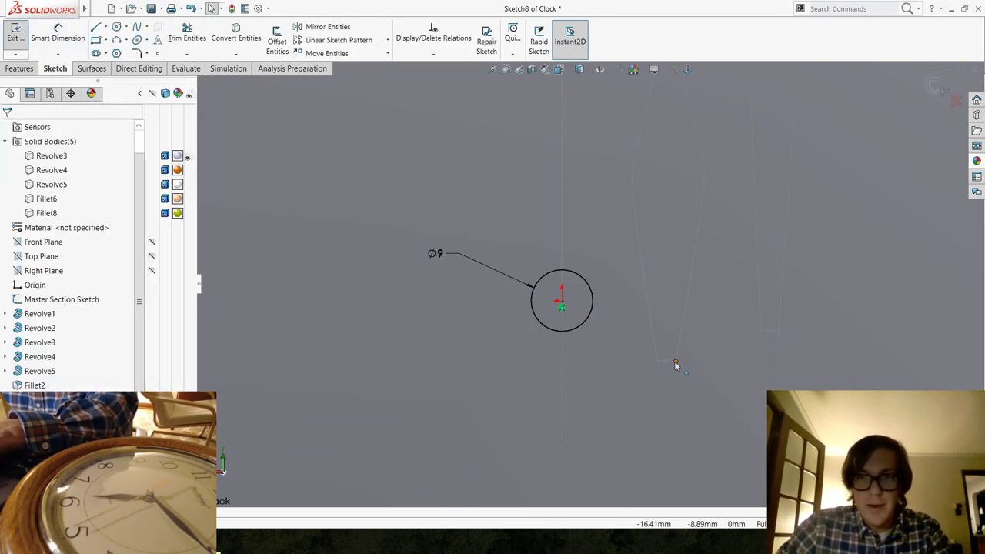
# Move Block2 onto the centre circle and select its tip together with Arc1.
pyautogui.moveTo(684, 327); pyautogui.dragTo(581, 248)
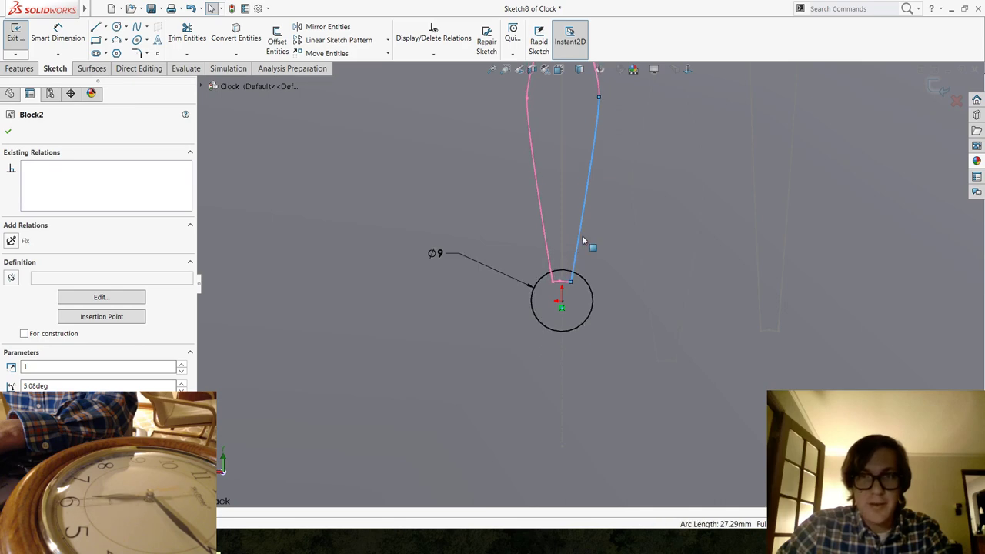
pyautogui.scroll(5, 582, 236)
pyautogui.scroll(-5, 593, 167)
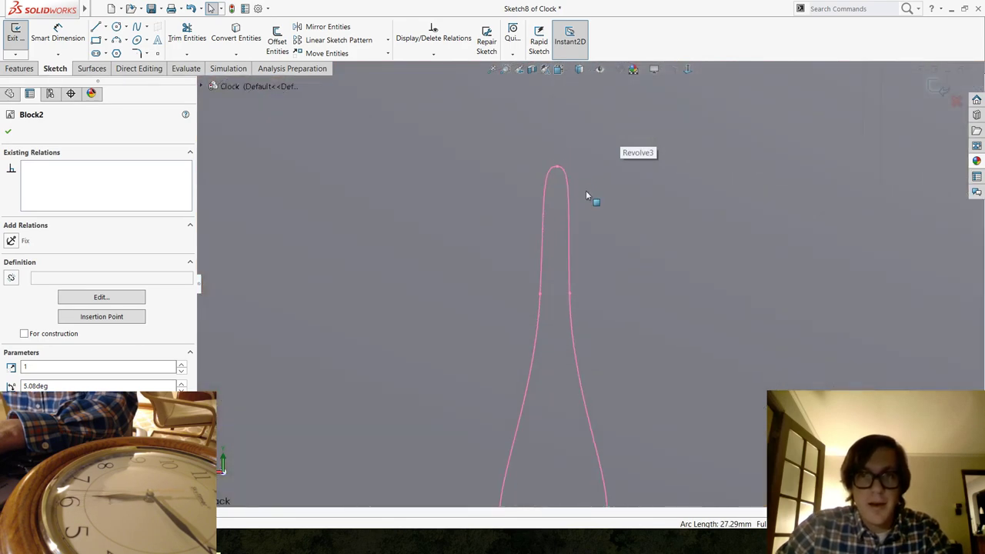
pyautogui.click(558, 169)
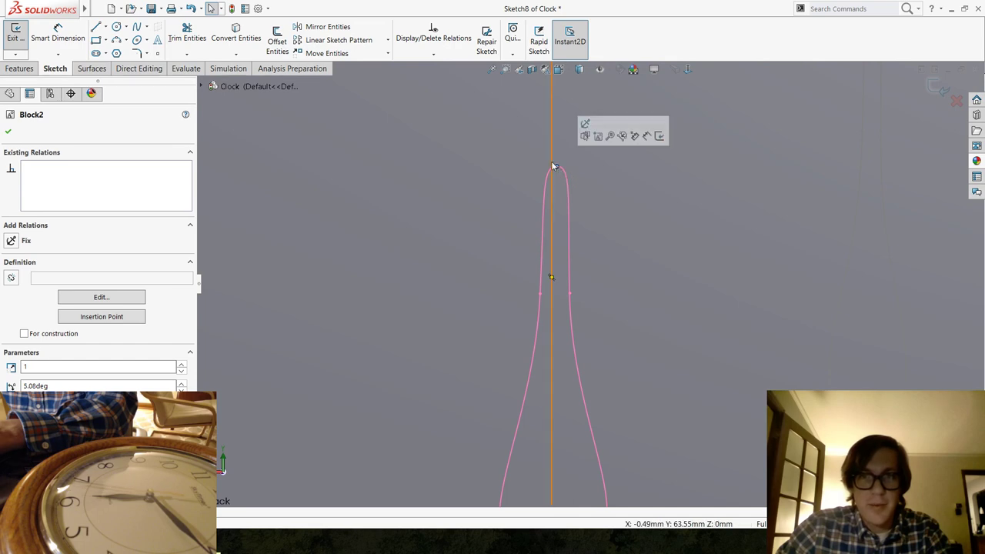
pyautogui.keyDown('ctrl'); pyautogui.click(553, 167); pyautogui.keyUp('ctrl')
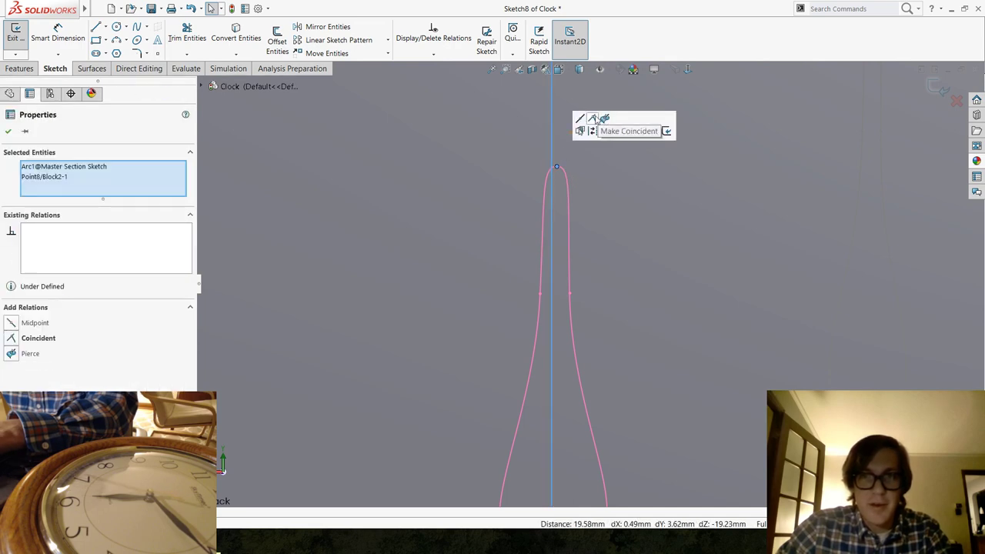
pyautogui.scroll(5, 531, 254)
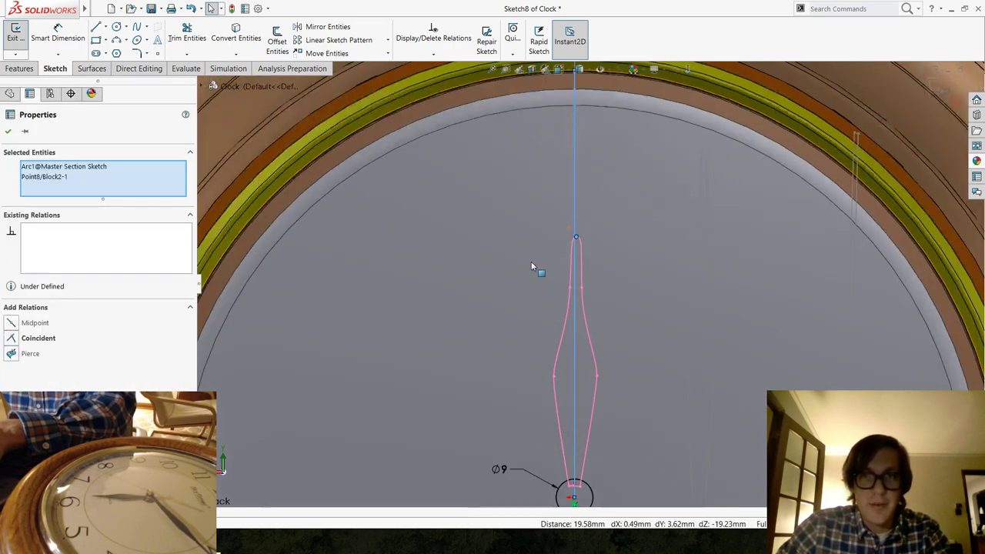
pyautogui.scroll(3, 504, 295)
pyautogui.click(361, 161)
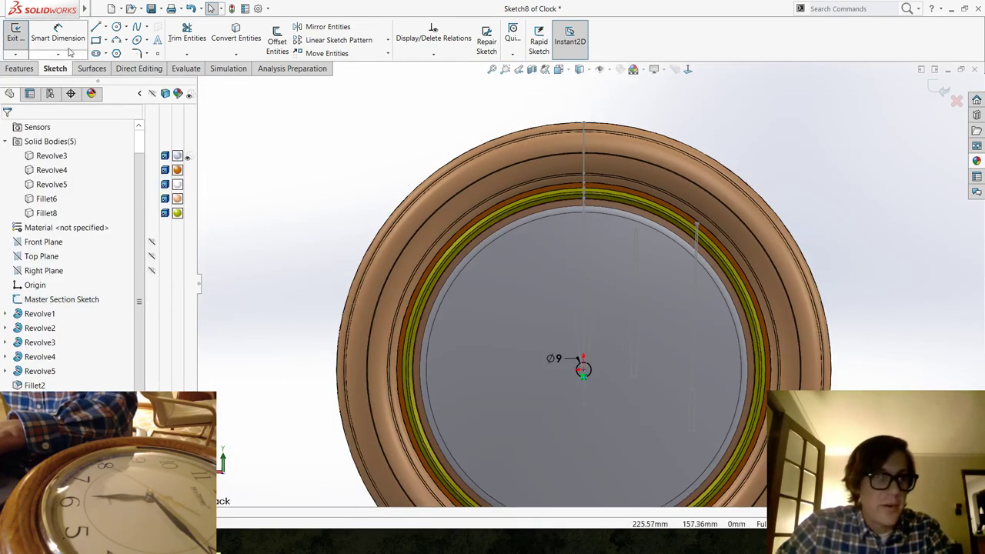
# Draw a vertical centreline straight up from the clock origin.
pyautogui.click(106, 27)
pyautogui.click(123, 53)
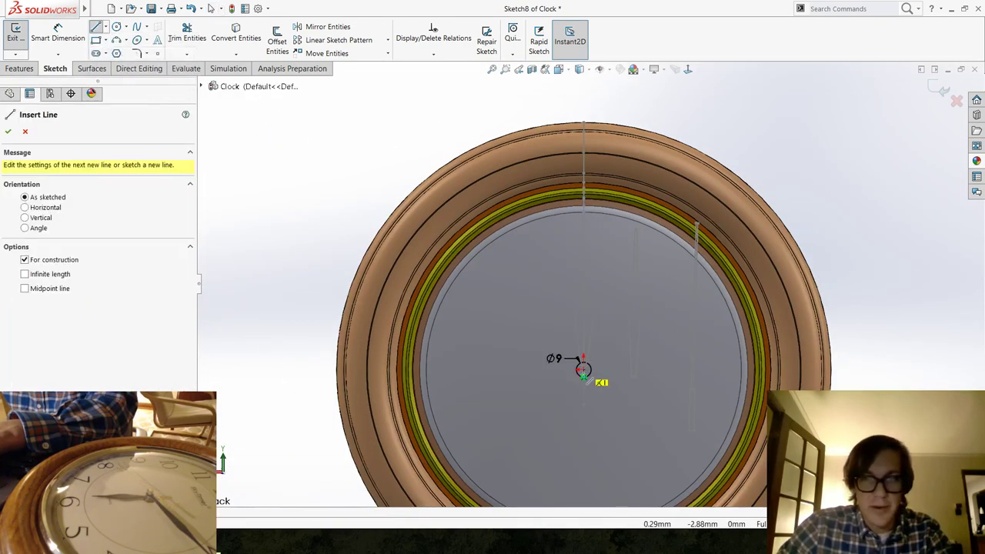
pyautogui.click(583, 369)
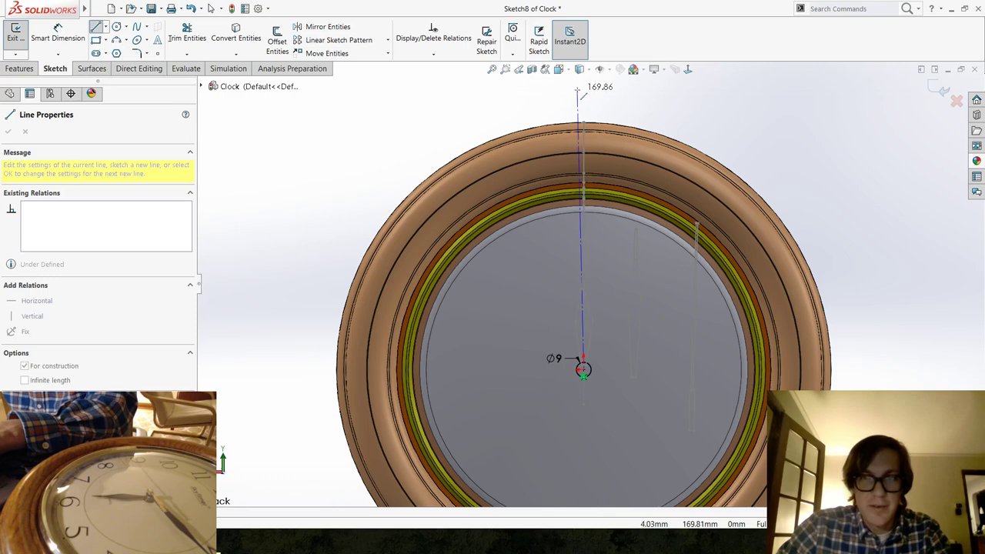
pyautogui.click(585, 92)
pyautogui.press('Escape')
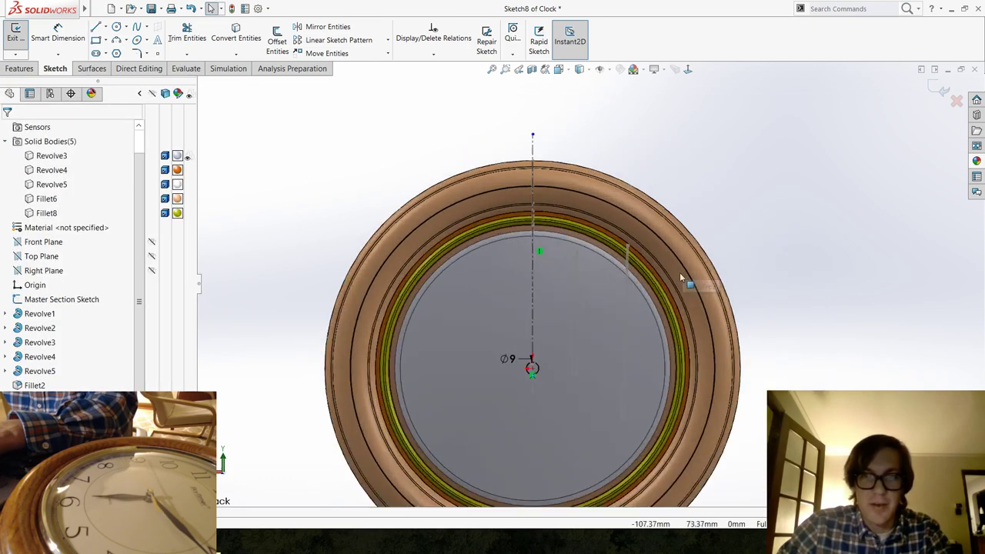
# Select the vertical centreline and turn the view normal to the sketch.
pyautogui.scroll(-2, 491, 292)
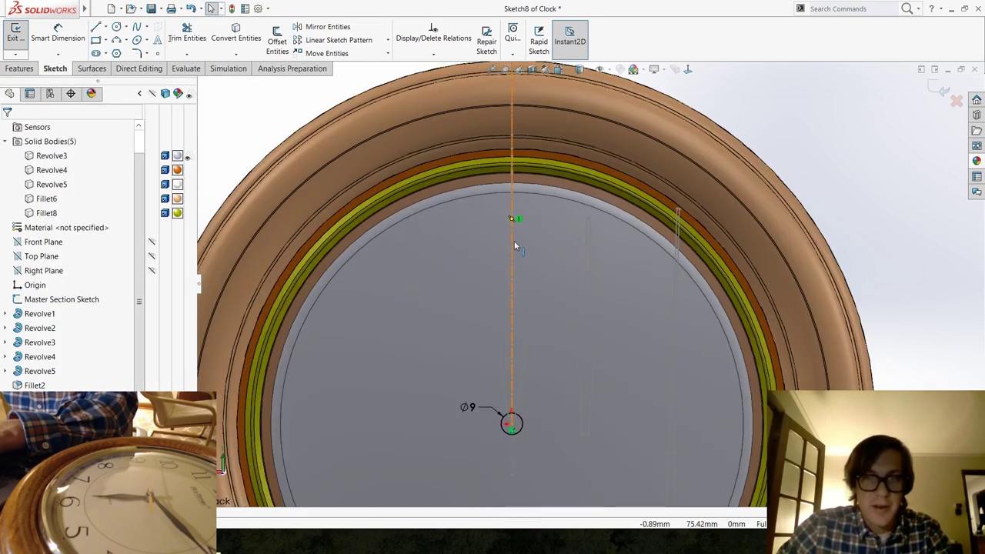
pyautogui.click(514, 241)
pyautogui.scroll(-3, 527, 323)
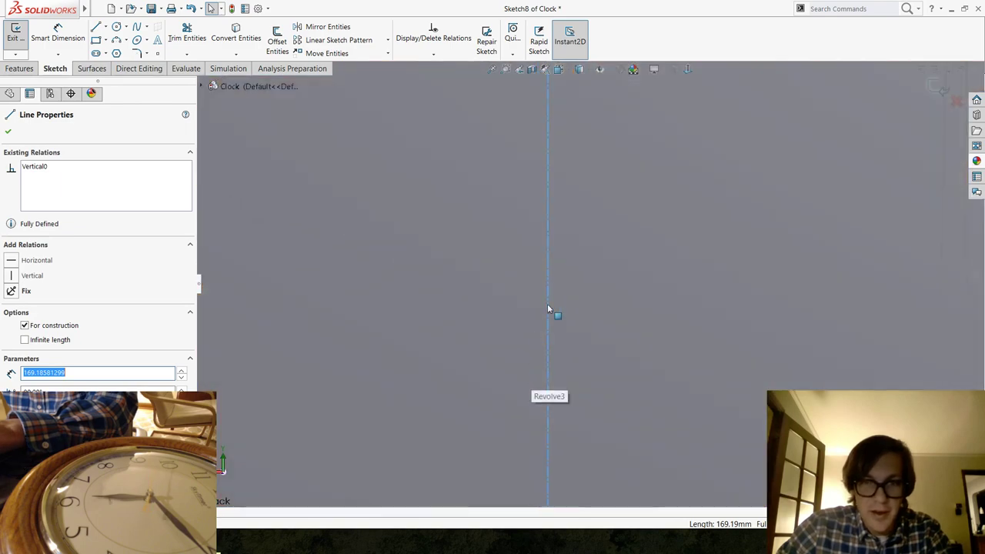
pyautogui.scroll(2, 597, 296)
pyautogui.scroll(3, 599, 300)
pyautogui.scroll(-1, 545, 323)
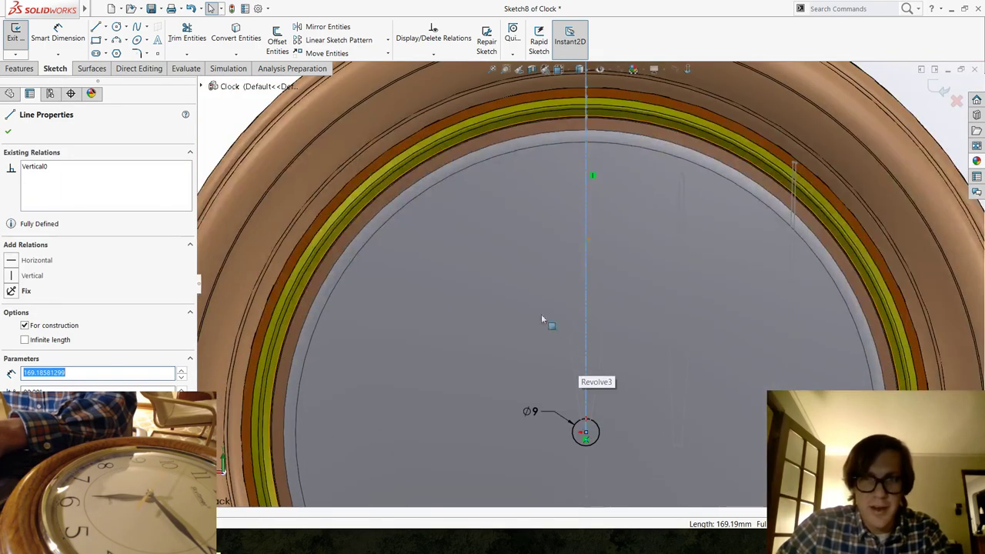
pyautogui.scroll(-1, 660, 118)
pyautogui.scroll(2, 661, 108)
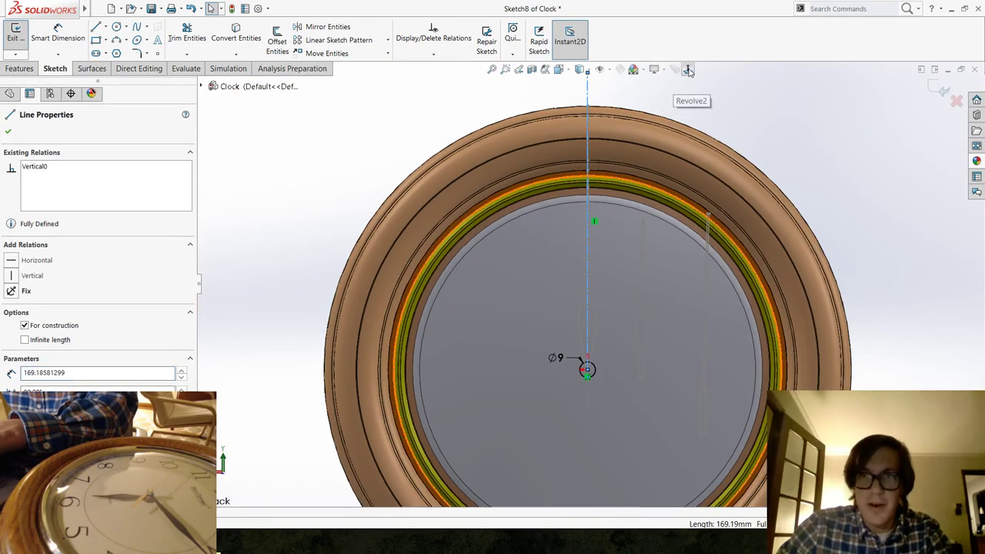
pyautogui.click(684, 69)
pyautogui.scroll(-6, 608, 206)
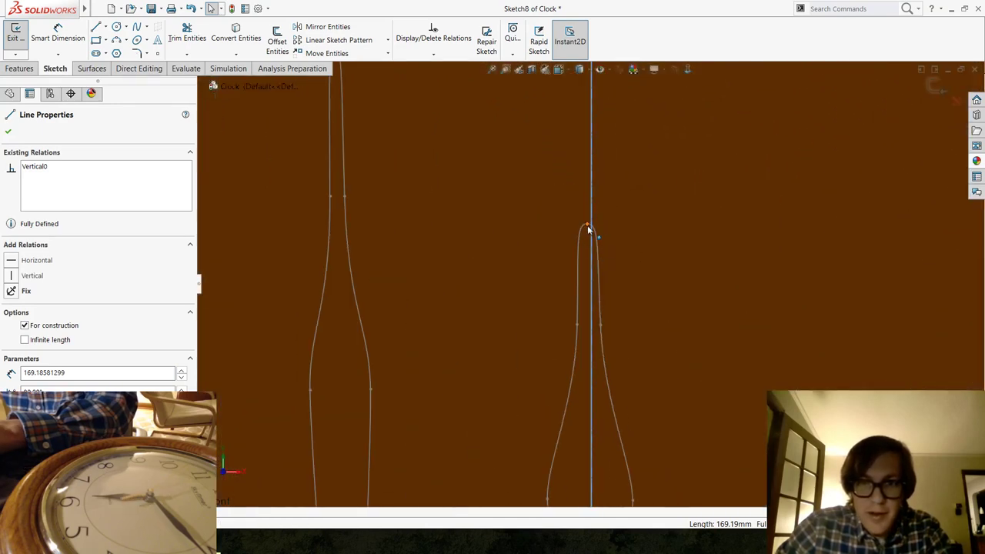
# Make the hand block's tip coincident with the centreline and nudge the block upright.
pyautogui.keyDown('ctrl'); pyautogui.click(588, 227); pyautogui.keyUp('ctrl')
pyautogui.click(629, 183)
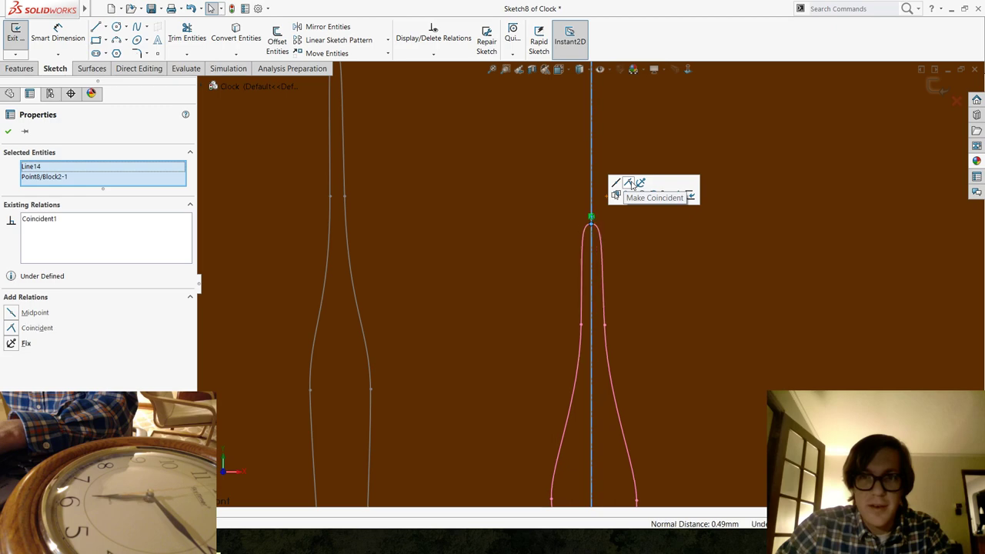
pyautogui.scroll(4, 693, 385)
pyautogui.scroll(-5, 611, 428)
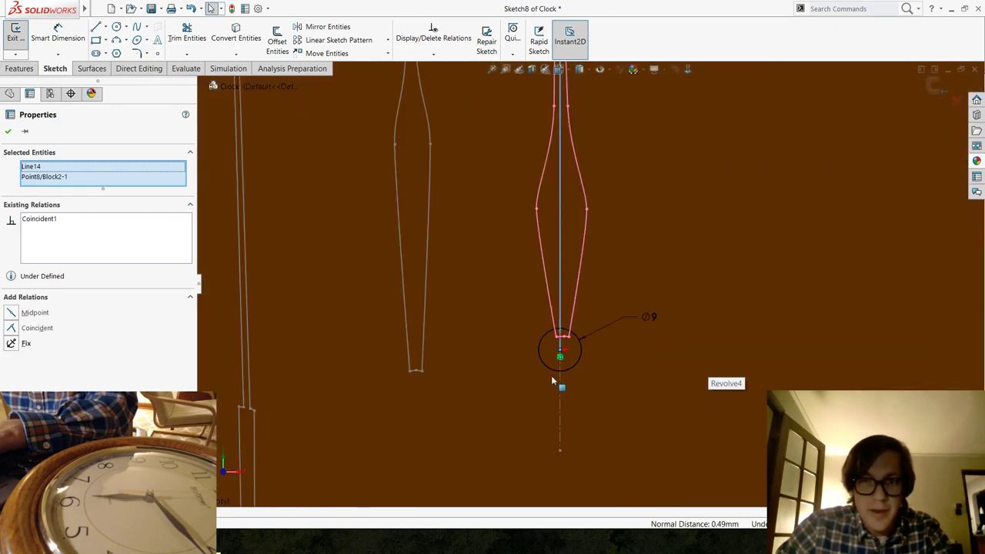
pyautogui.click(697, 315)
pyautogui.moveTo(580, 289)
pyautogui.mouseDown()
pyautogui.moveTo(588, 301)
pyautogui.moveTo(585, 293)
pyautogui.mouseUp()
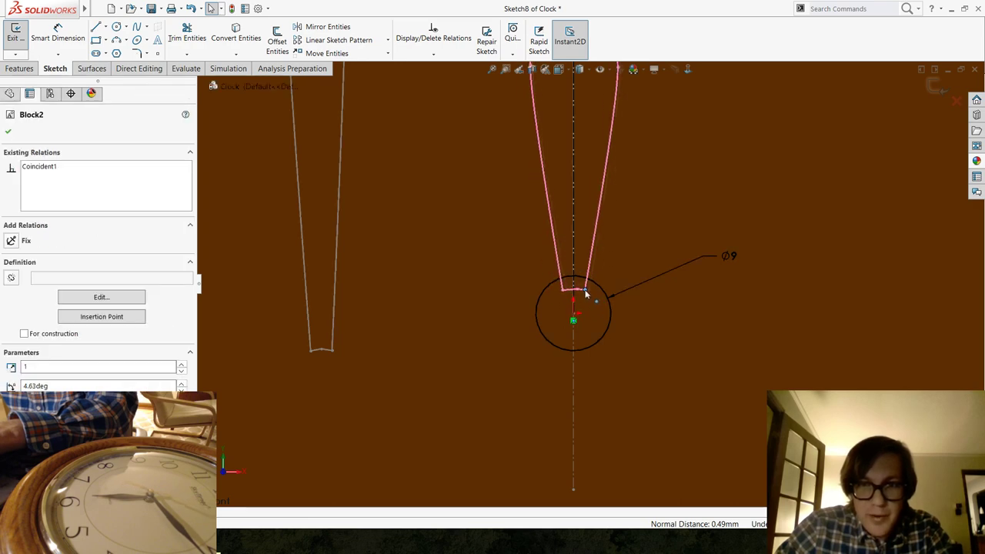
pyautogui.scroll(8, 604, 291)
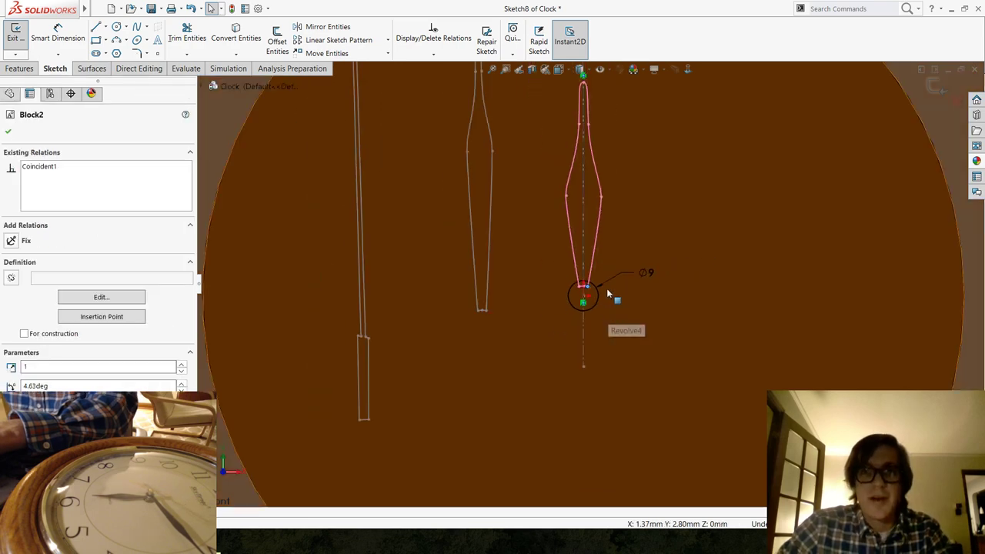
# Make the left hand outline block's tip coincident with the vertical centreline.
pyautogui.click(362, 168)
pyautogui.scroll(-8, 585, 177)
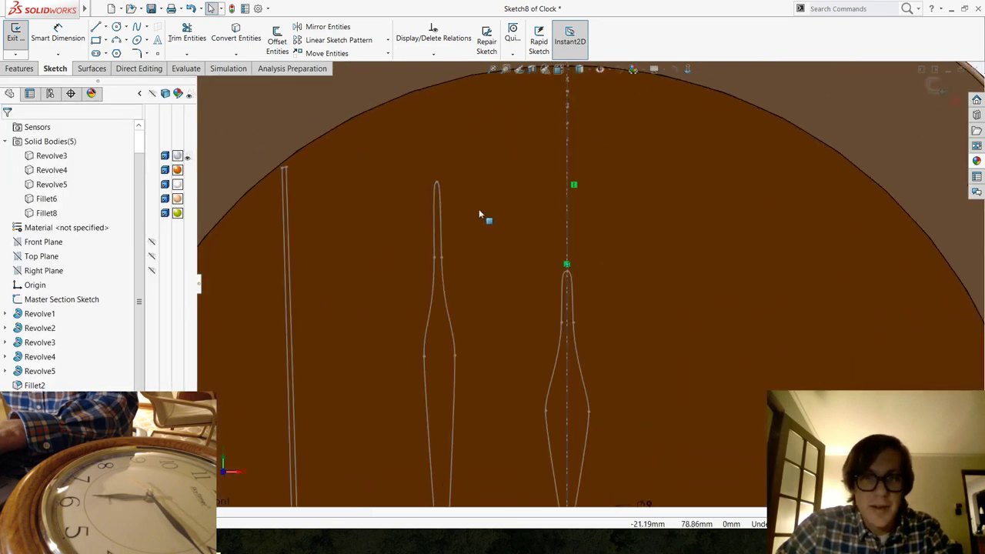
pyautogui.click(428, 182)
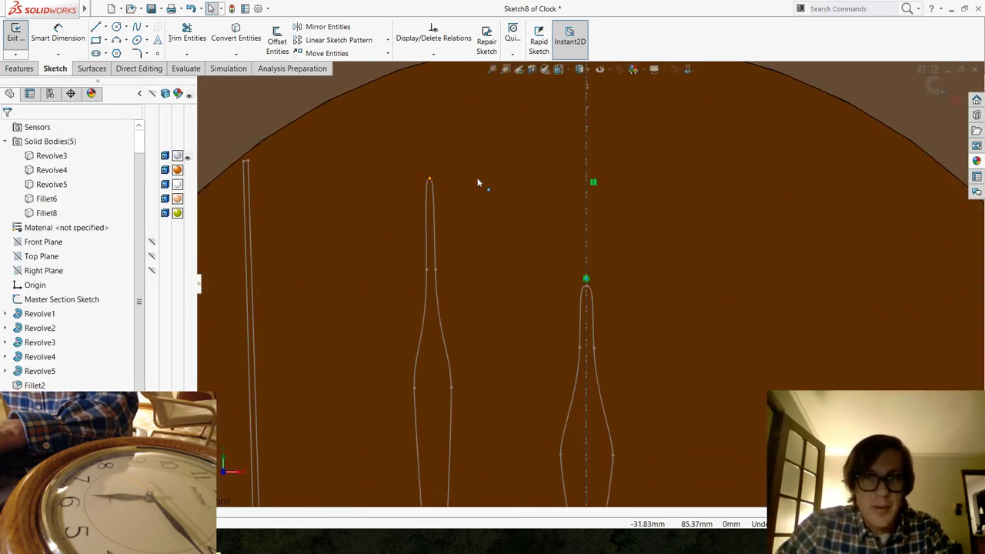
pyautogui.keyDown('ctrl'); pyautogui.click(585, 195); pyautogui.keyUp('ctrl')
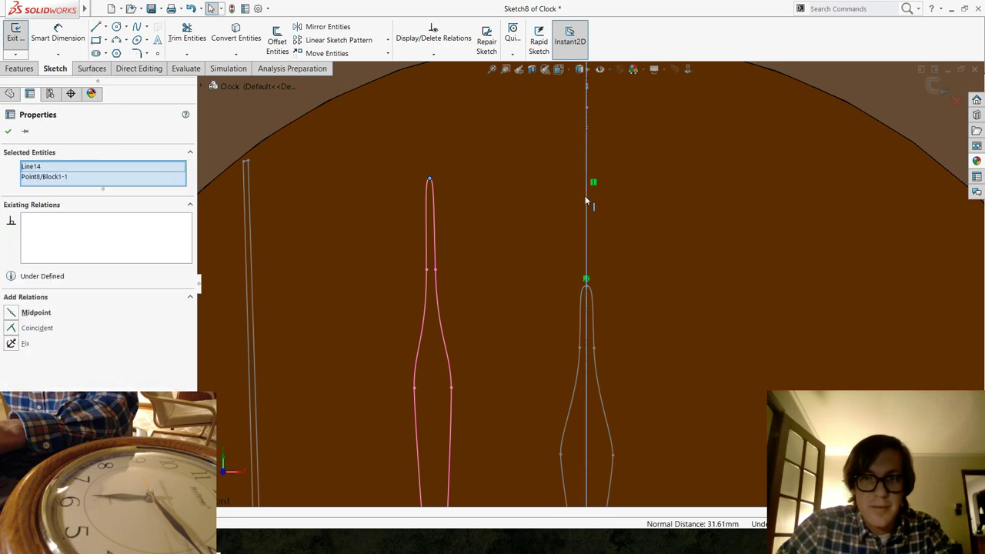
pyautogui.click(625, 154)
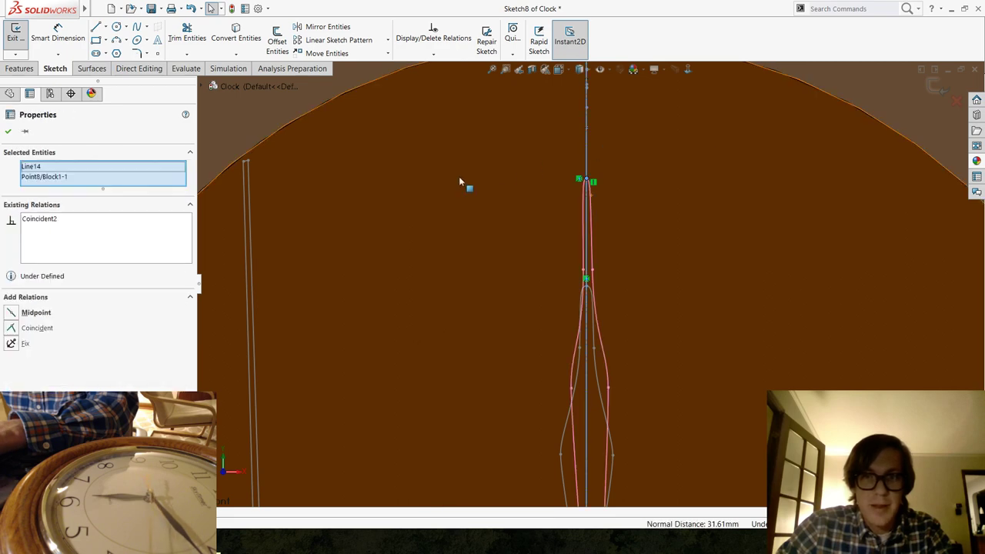
pyautogui.scroll(6, 571, 323)
pyautogui.scroll(-4, 609, 460)
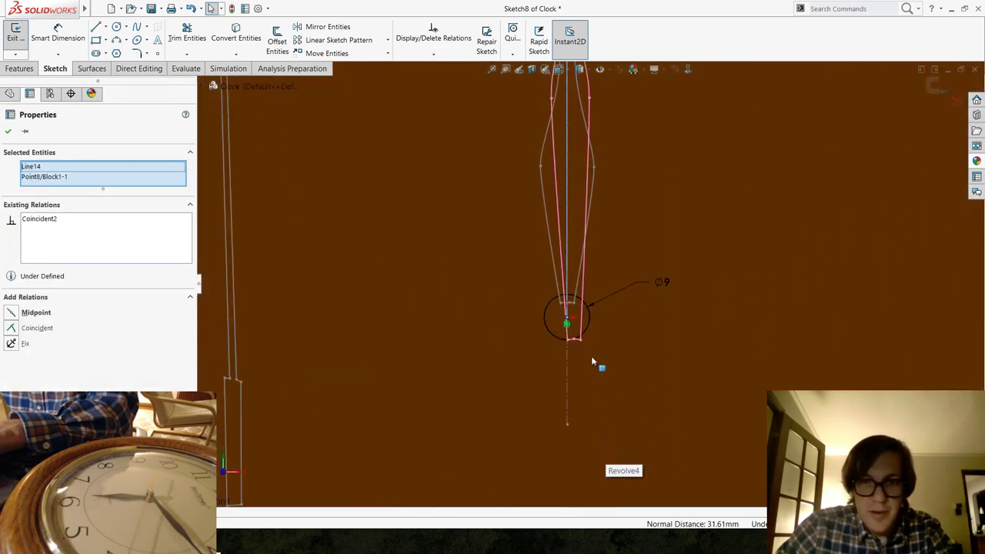
pyautogui.press('Escape')
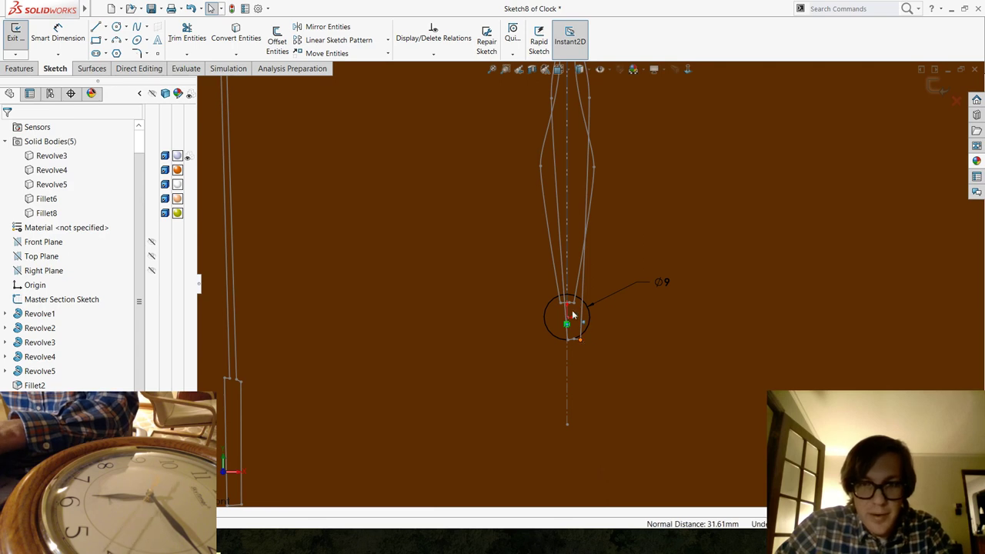
# Rotate the hand block slightly about the clock centre.
pyautogui.click(572, 314)
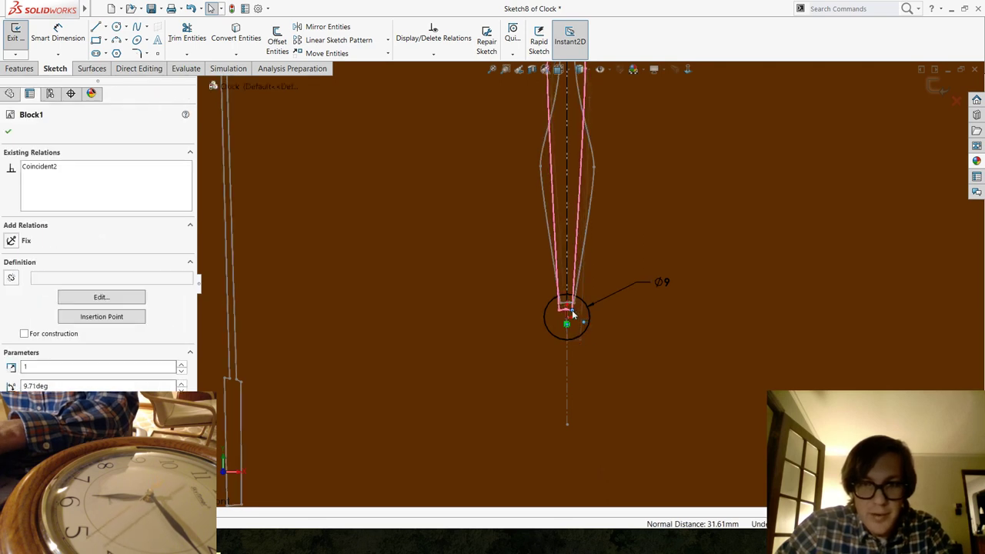
pyautogui.moveTo(572, 313); pyautogui.dragTo(574, 311)
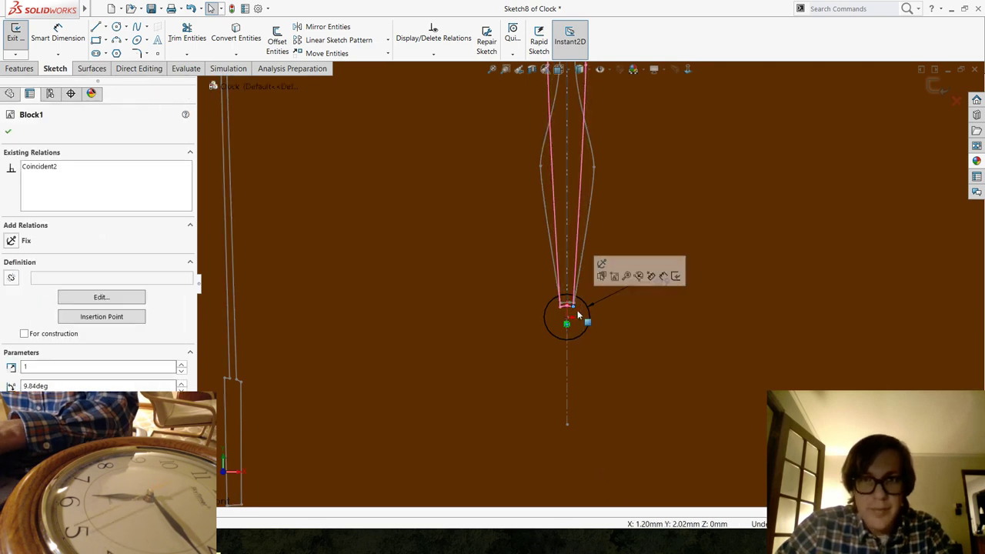
pyautogui.scroll(5, 573, 310)
pyautogui.press('Escape')
pyautogui.scroll(-4, 610, 192)
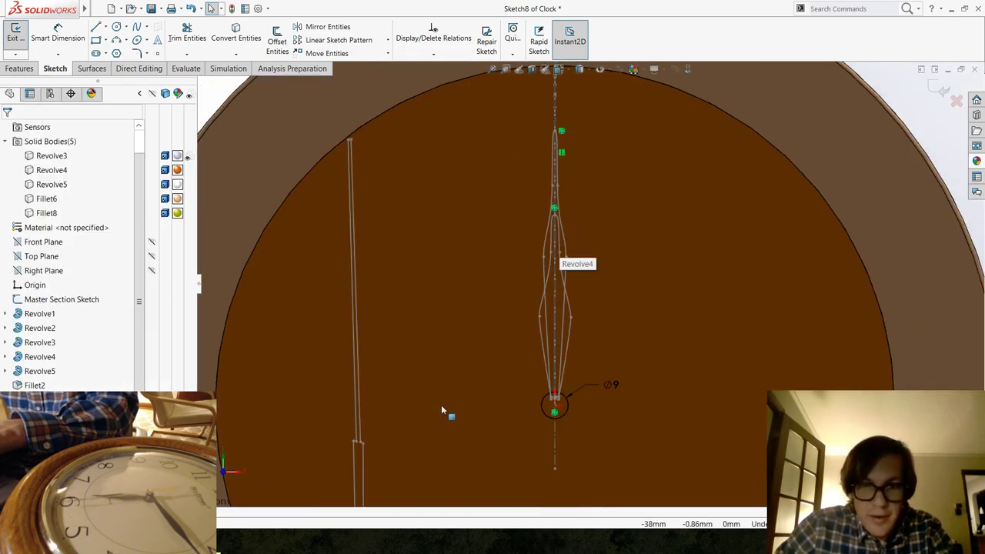
pyautogui.scroll(3, 441, 405)
pyautogui.scroll(-3, 560, 299)
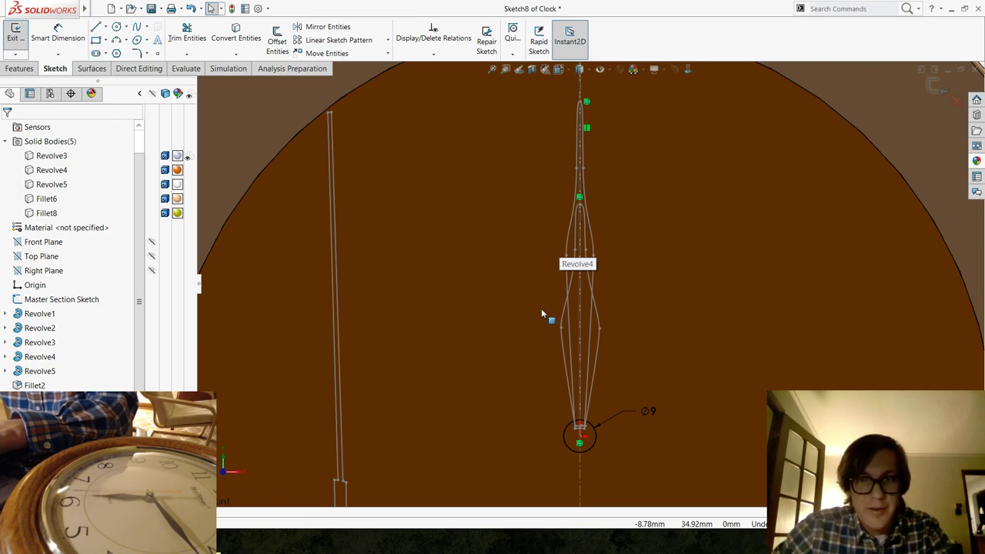
# Move the thin vertical Block3 beside the hand sketch and zoom to fit.
pyautogui.moveTo(336, 391); pyautogui.dragTo(550, 374)
pyautogui.press('f')
pyautogui.click(370, 161)
pyautogui.scroll(-3, 609, 321)
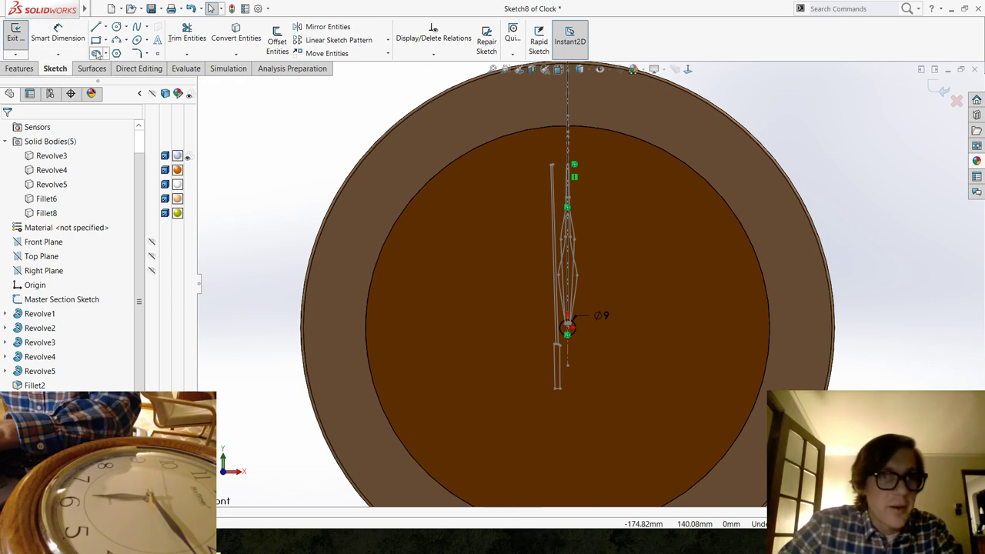
pyautogui.scroll(-5, 590, 374)
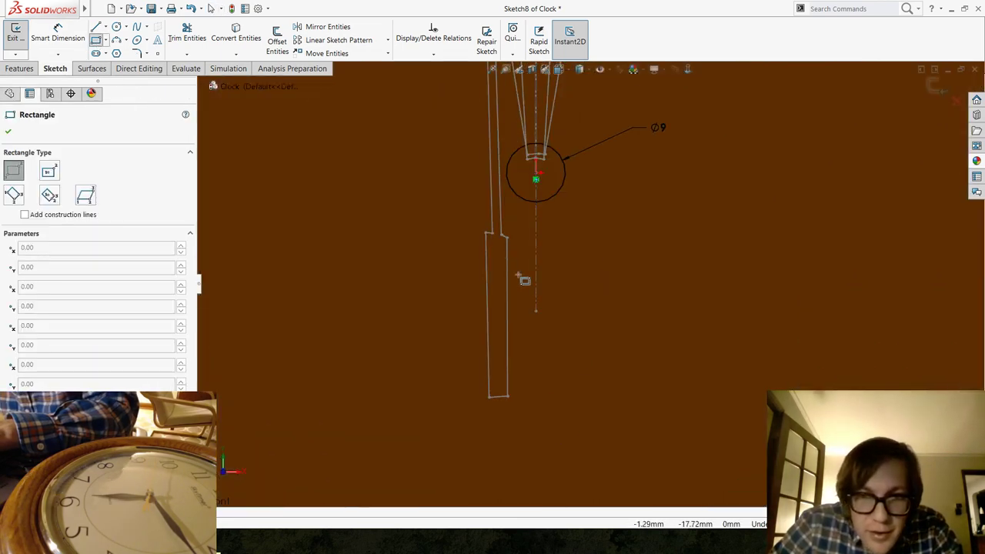
# Draw a narrow corner rectangle just below the 9 mm hub circle.
pyautogui.click(527, 234)
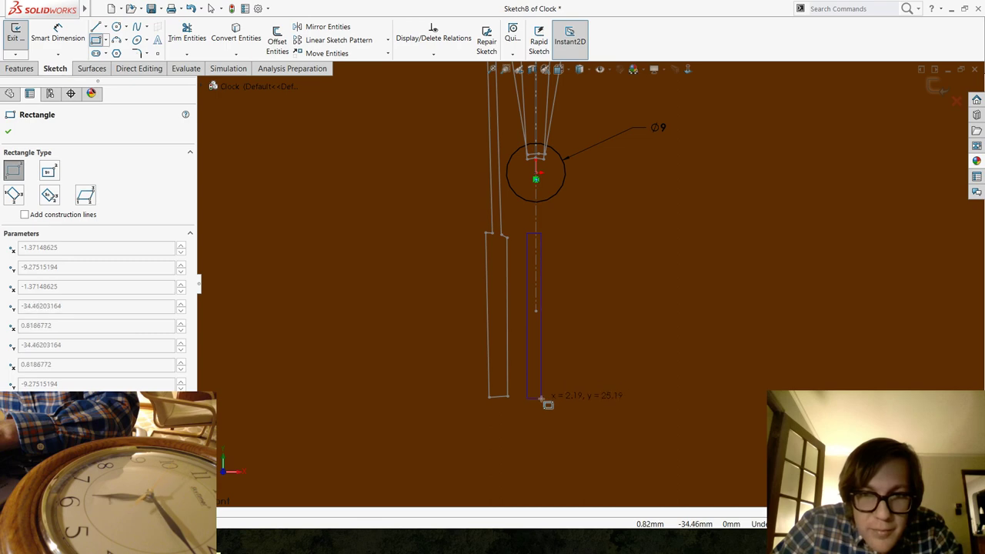
pyautogui.click(545, 399)
pyautogui.scroll(3, 566, 280)
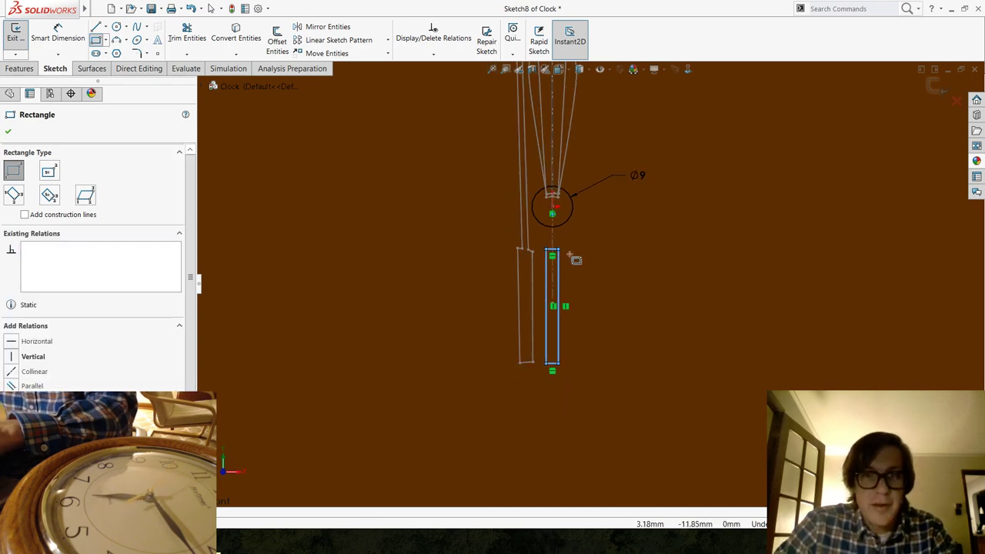
pyautogui.press('Escape')
pyautogui.scroll(5, 598, 178)
pyautogui.scroll(-4, 597, 176)
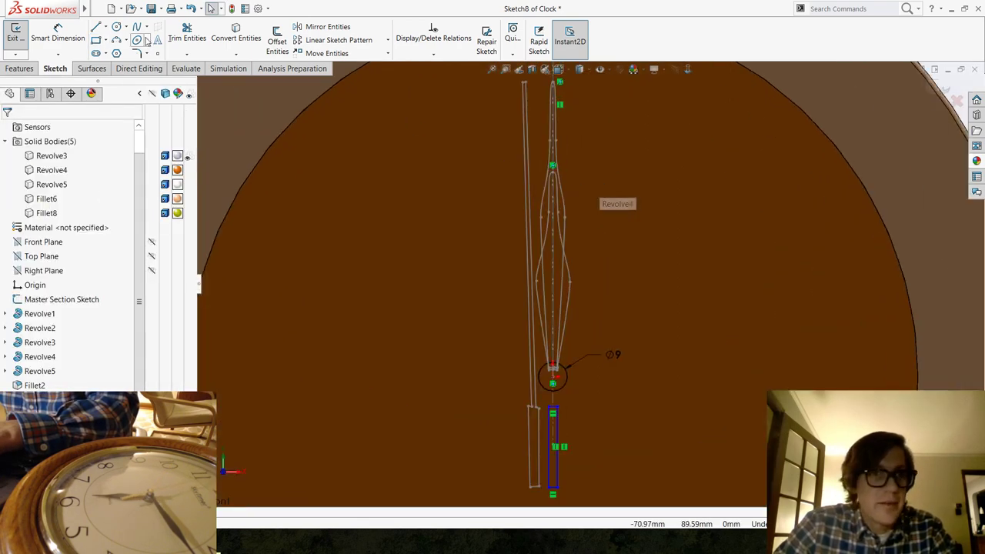
# Make the rectangle's top-edge midpoint coincident with the vertical centreline.
pyautogui.click(95, 29)
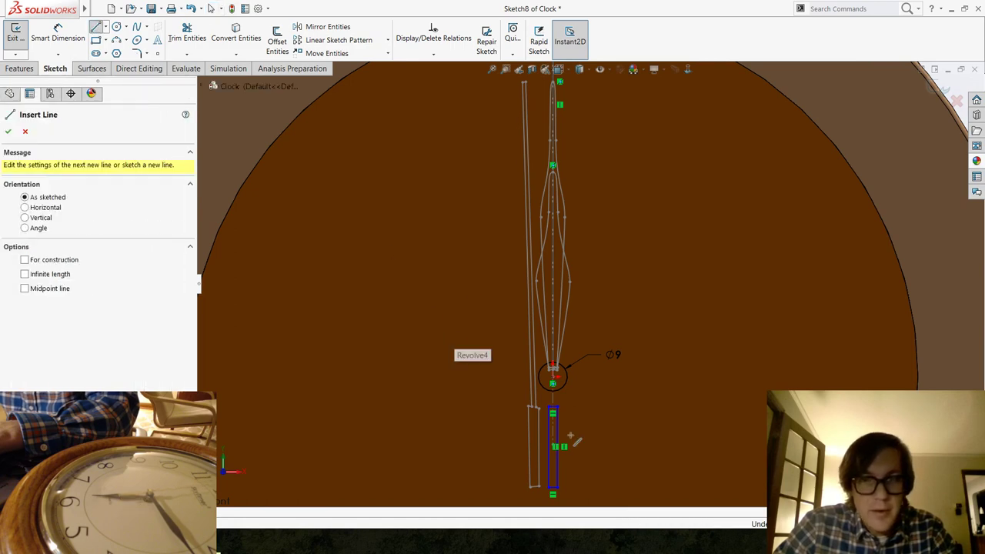
pyautogui.scroll(-4, 566, 420)
pyautogui.press('Escape')
pyautogui.scroll(-2, 545, 308)
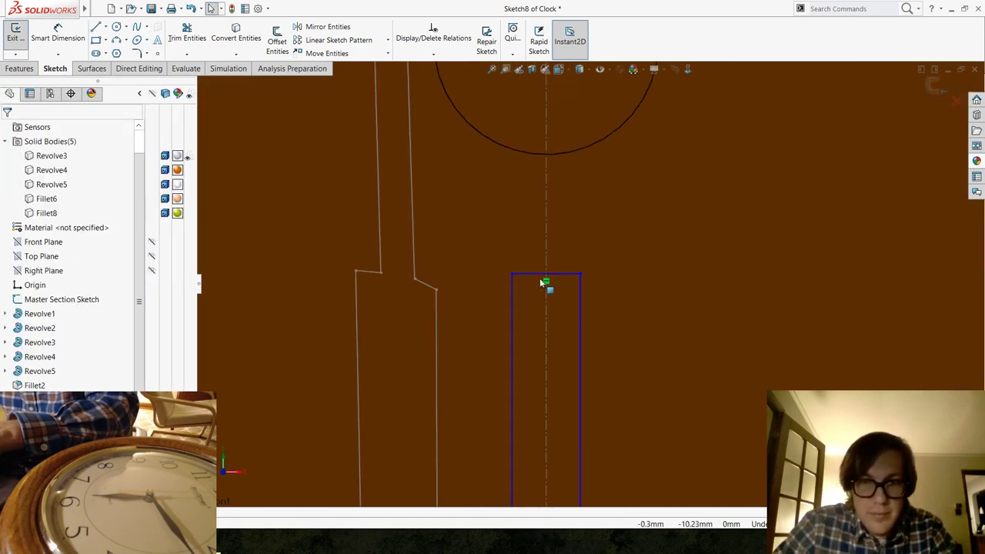
pyautogui.rightClick(561, 277)
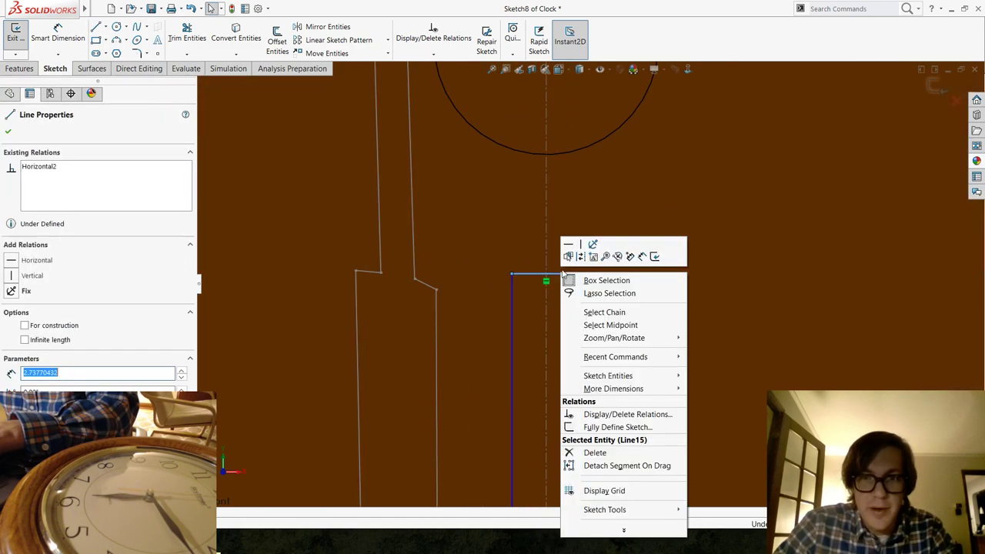
pyautogui.click(603, 326)
pyautogui.keyDown('ctrl'); pyautogui.click(543, 227); pyautogui.keyUp('ctrl')
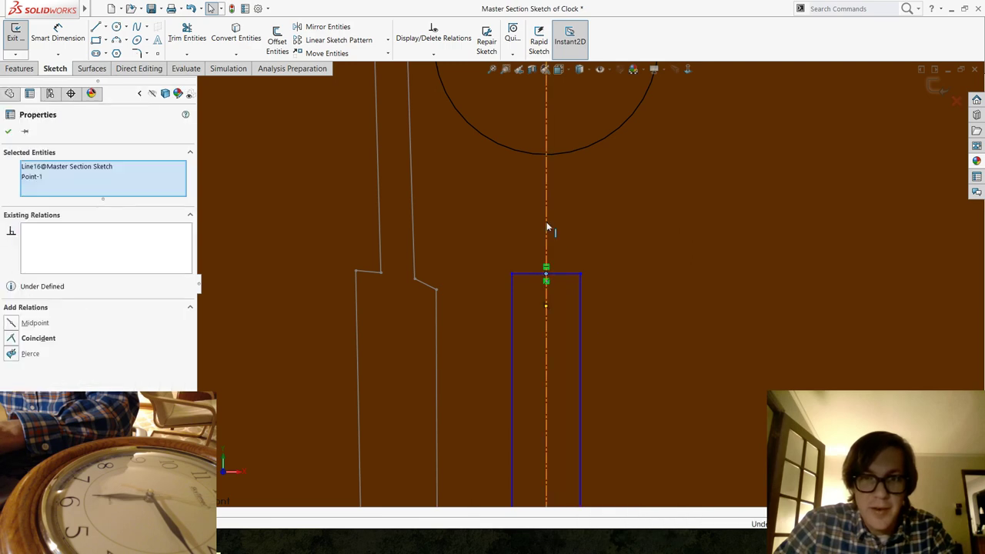
pyautogui.click(586, 179)
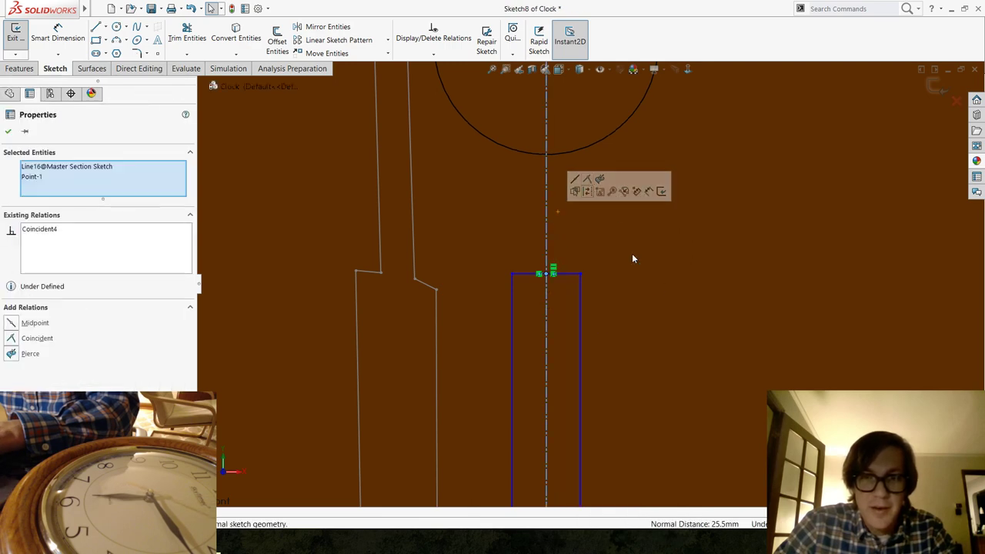
pyautogui.scroll(5, 632, 254)
pyautogui.scroll(8, 603, 261)
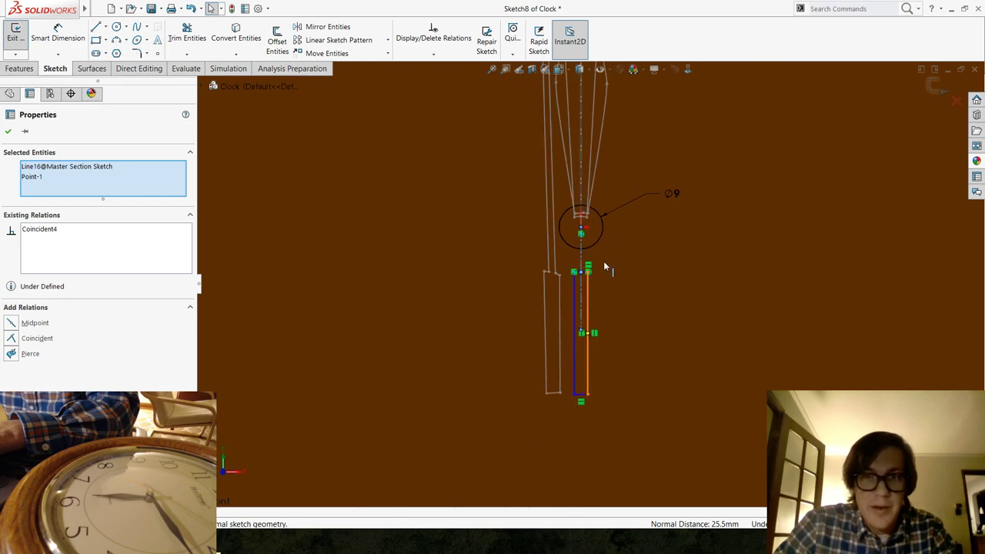
pyautogui.press('Escape')
# Draw a long thin 3 Point Center Rectangle from below the hub to the hand tip.
pyautogui.scroll(-3, 616, 185)
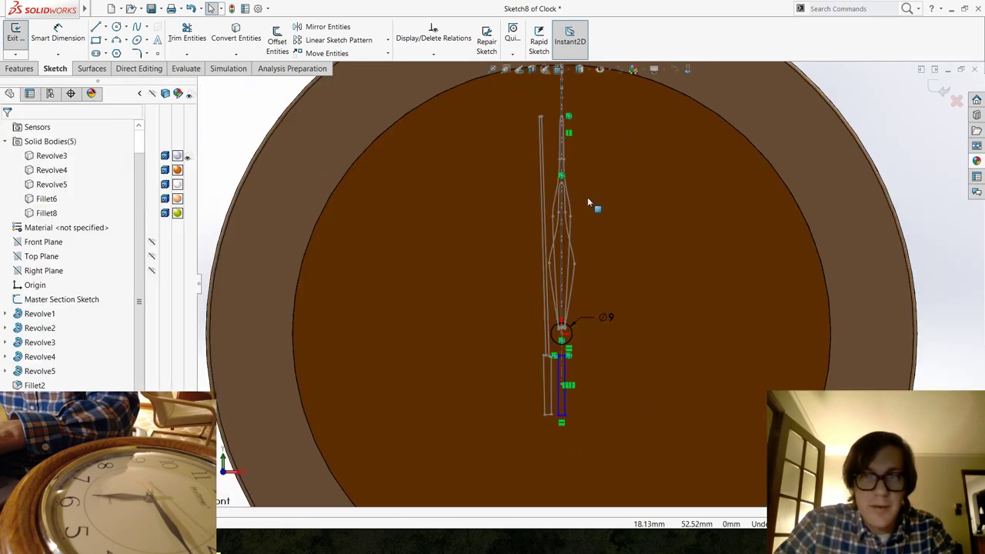
pyautogui.click(96, 42)
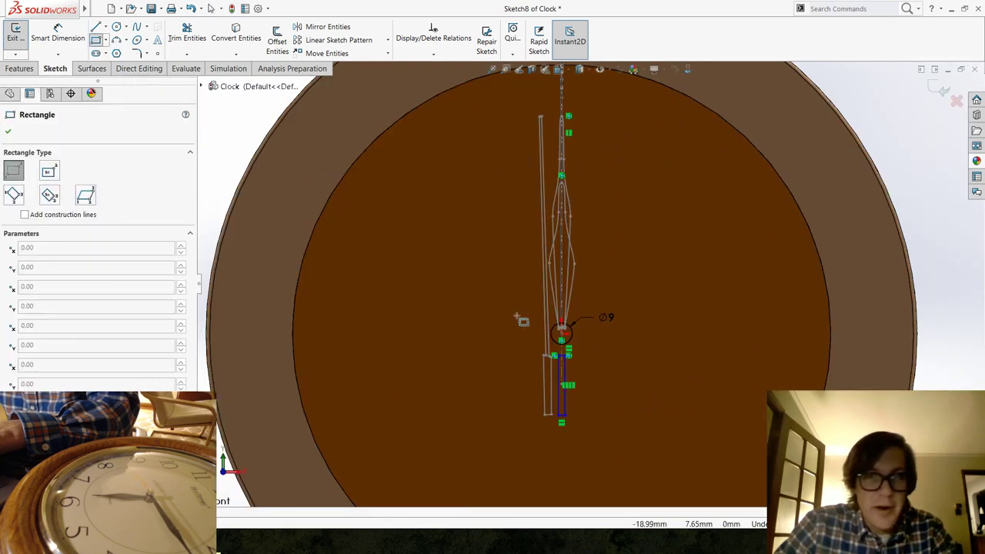
pyautogui.scroll(-6, 589, 332)
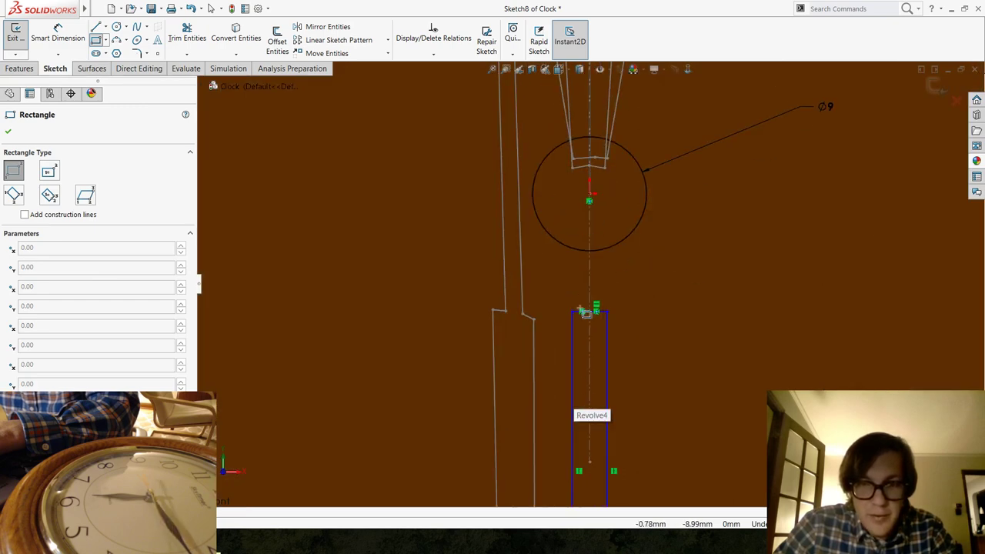
pyautogui.scroll(6, 598, 304)
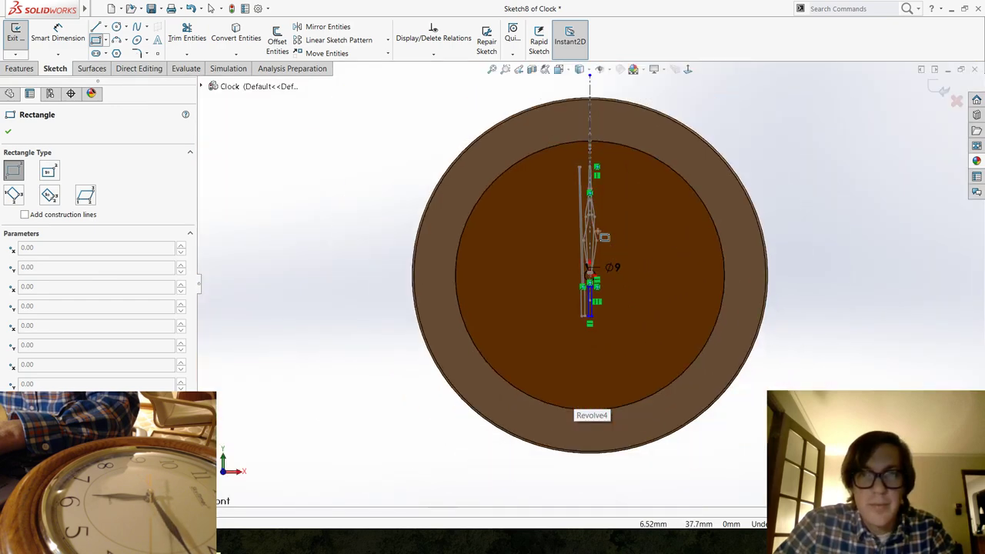
pyautogui.scroll(-4, 600, 233)
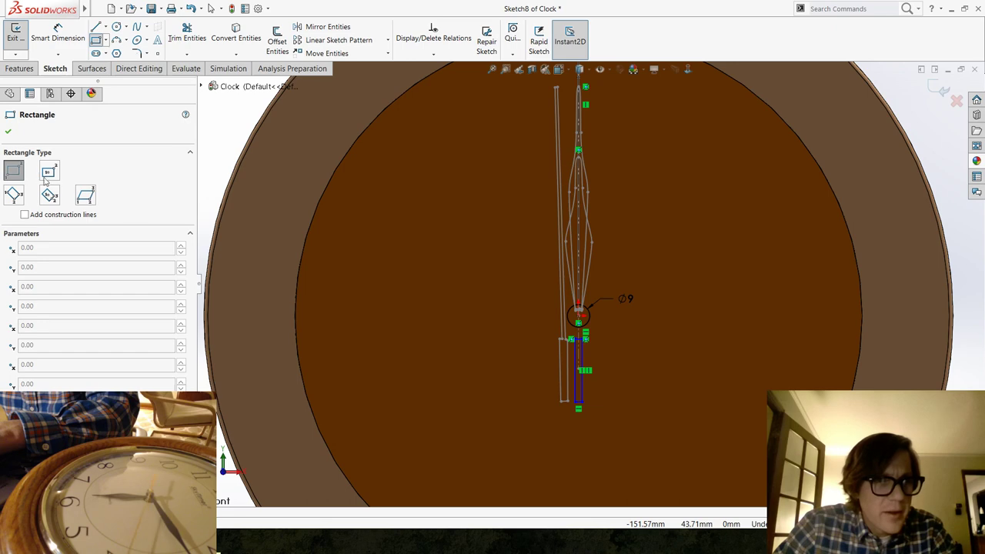
pyautogui.scroll(2, 659, 189)
pyautogui.scroll(-2, 623, 228)
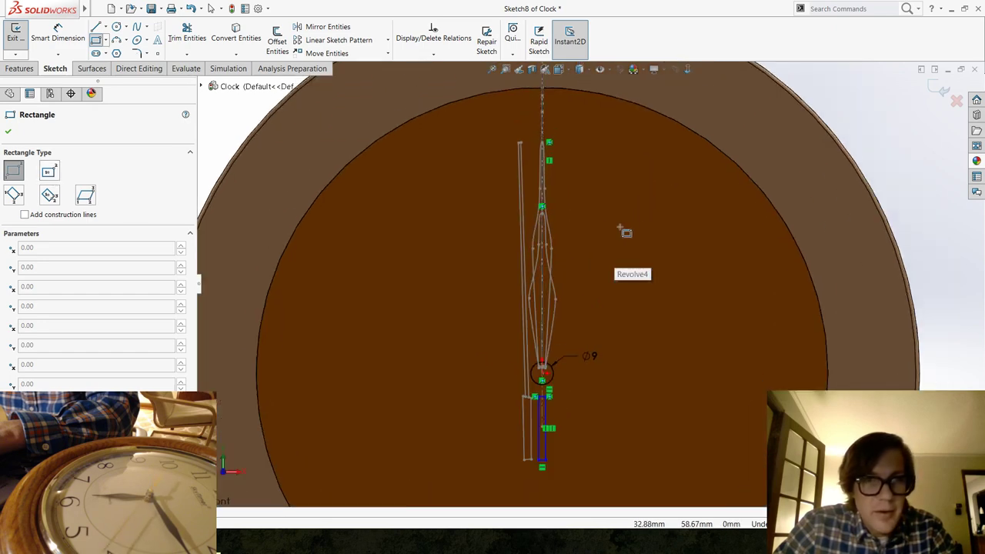
pyautogui.click(13, 195)
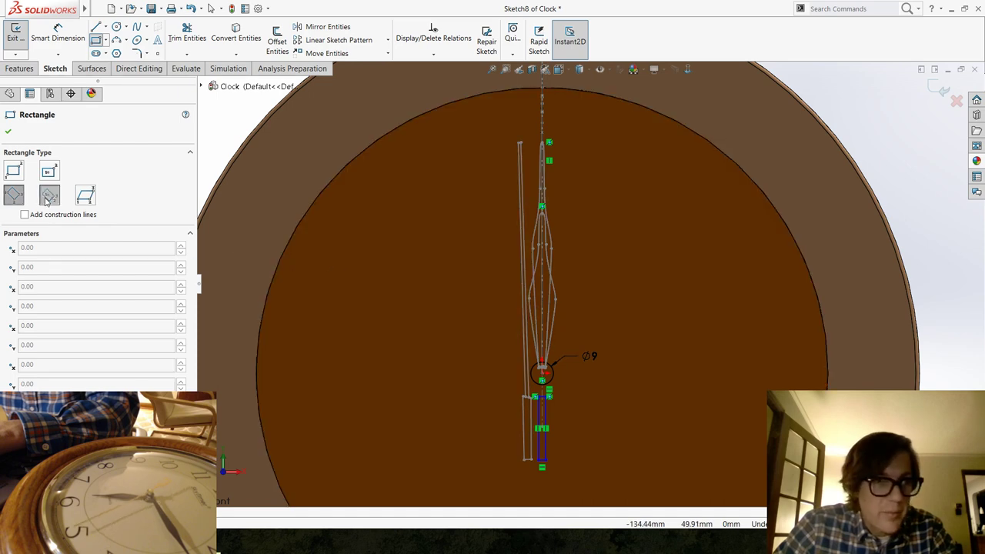
pyautogui.click(48, 197)
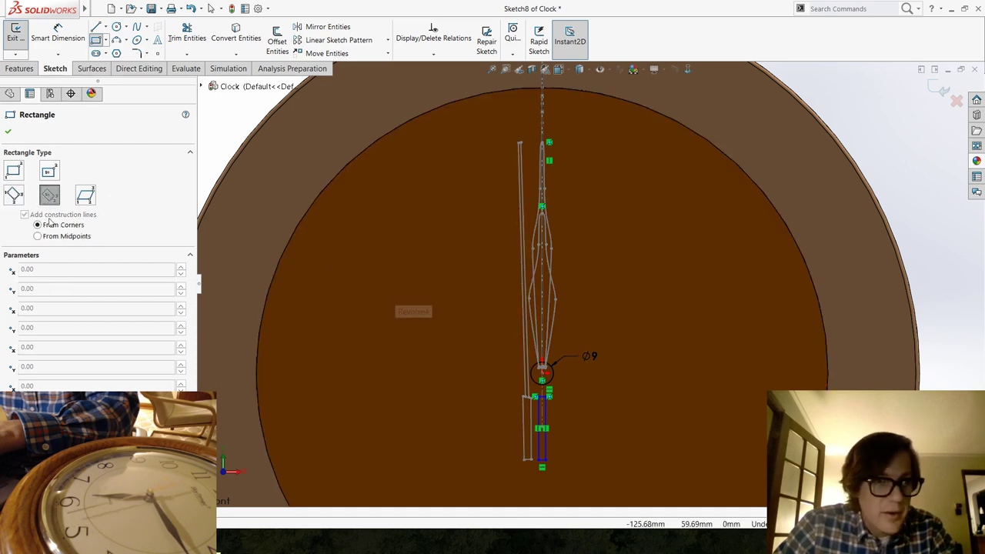
pyautogui.click(13, 195)
pyautogui.scroll(-10, 541, 382)
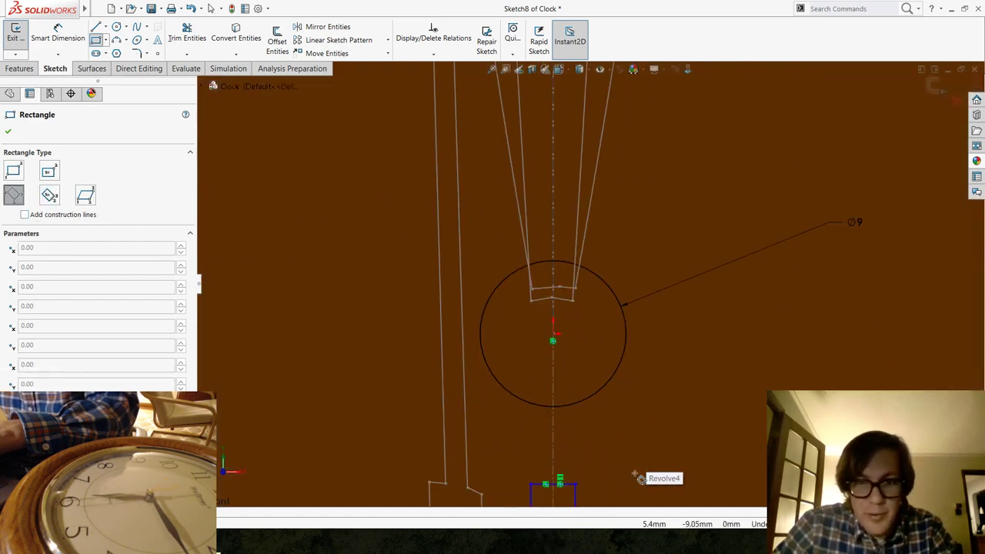
pyautogui.click(523, 479)
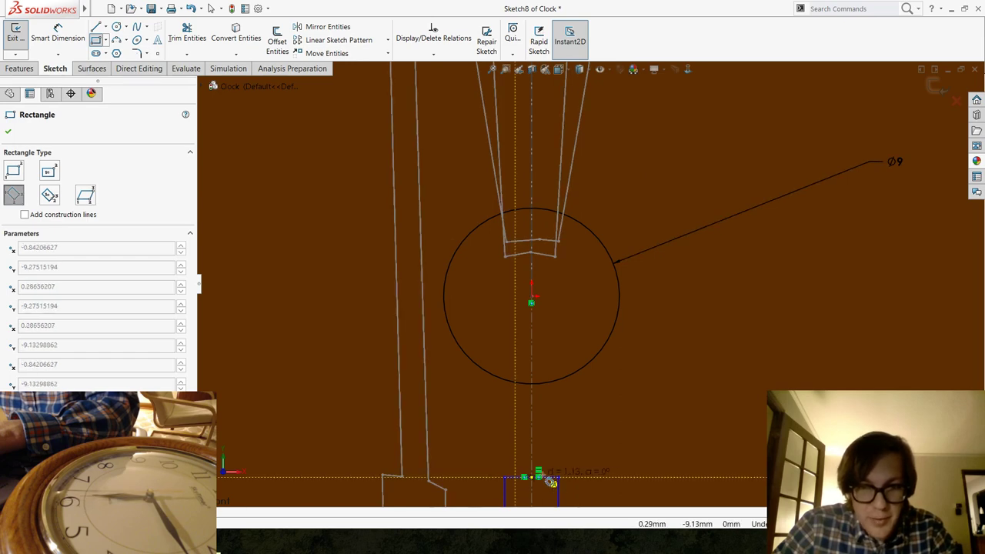
pyautogui.scroll(15, 543, 154)
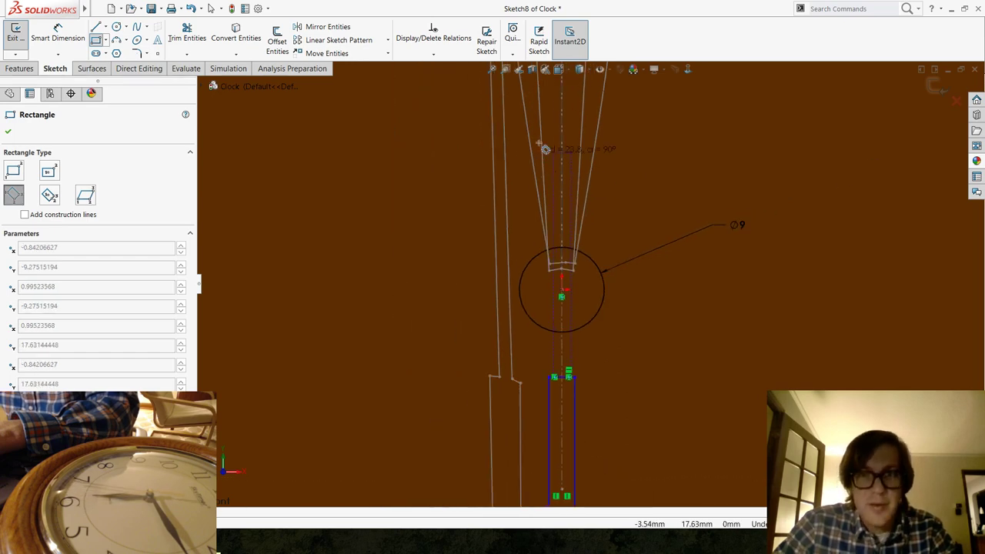
pyautogui.scroll(-10, 580, 196)
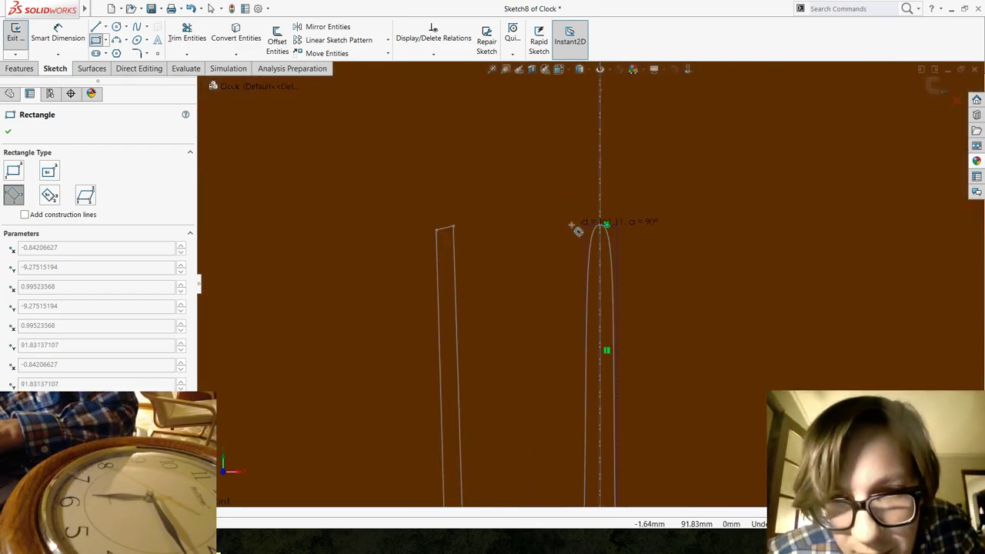
pyautogui.click(573, 226)
pyautogui.press('Escape')
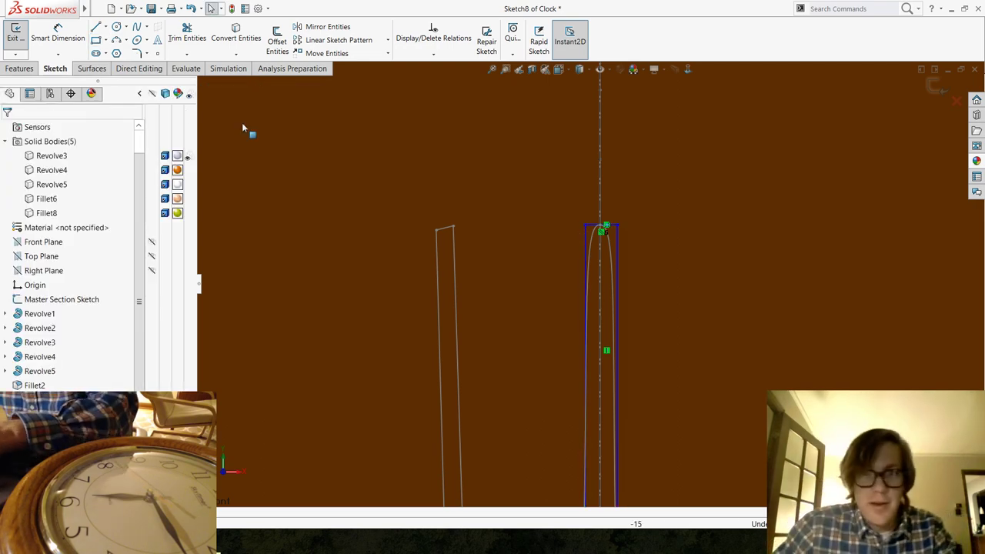
# Dimension the long rectangle's width to 1.25 mm.
pyautogui.scroll(2, 531, 335)
pyautogui.press('d')
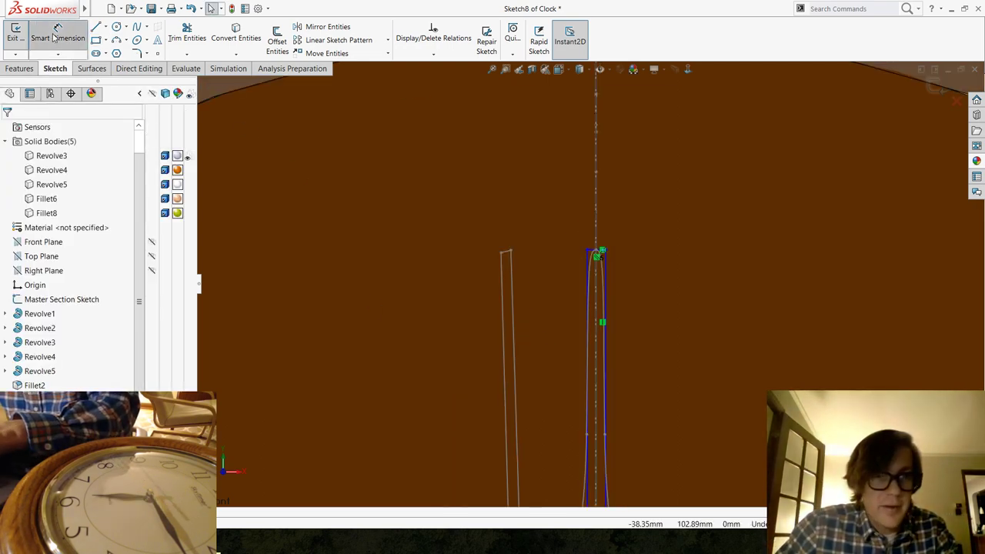
pyautogui.scroll(-2, 616, 268)
pyautogui.click(594, 268)
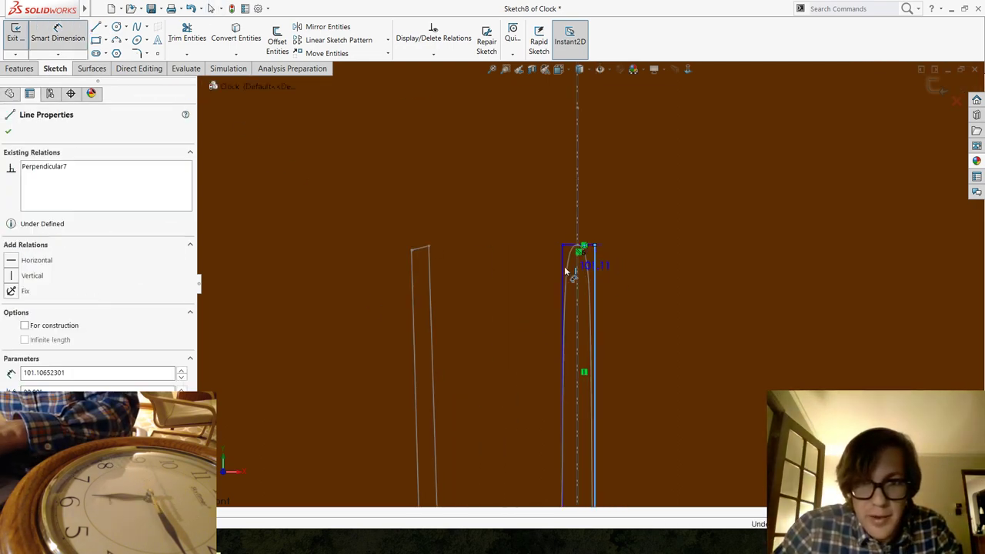
pyautogui.click(565, 265)
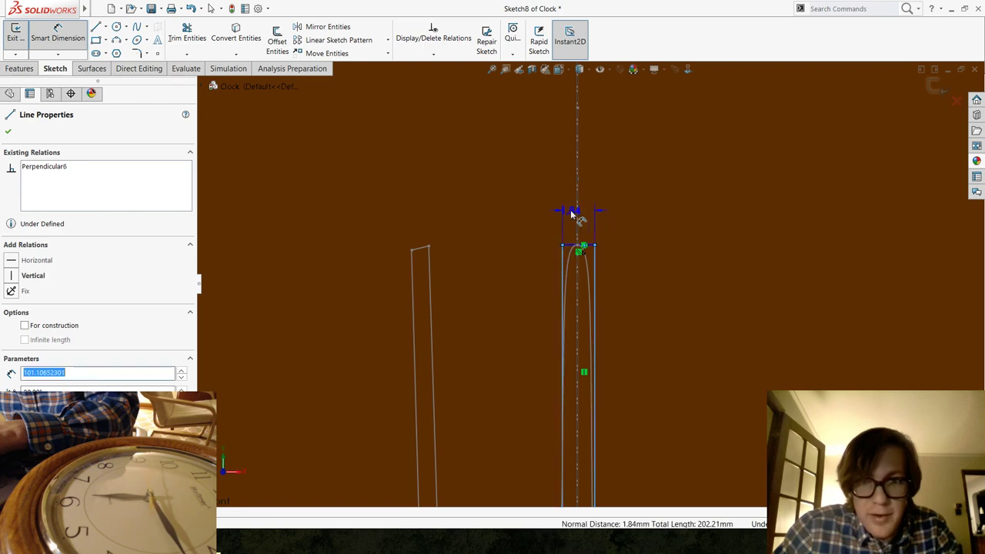
pyautogui.click(574, 214)
pyautogui.press('Return')
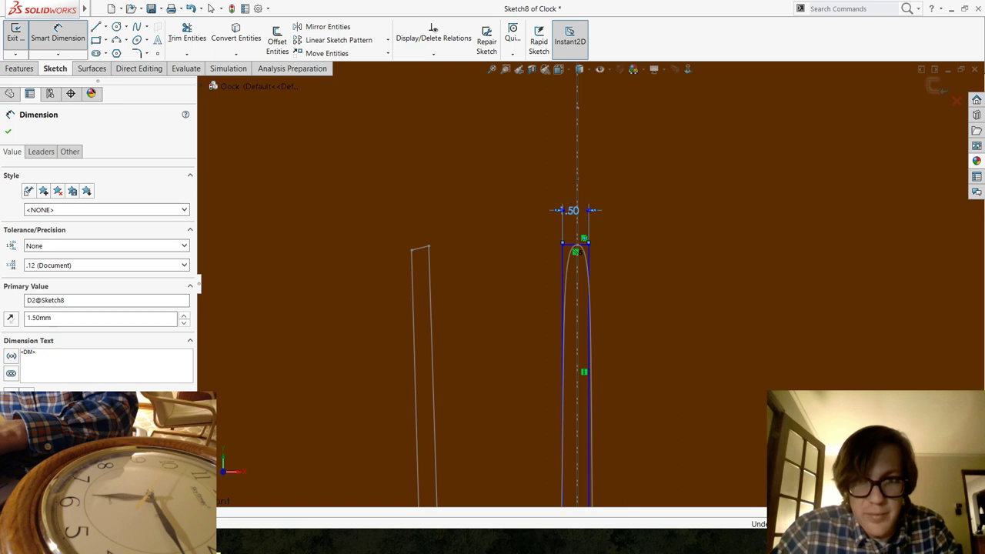
pyautogui.press('Escape')
pyautogui.click(571, 211)
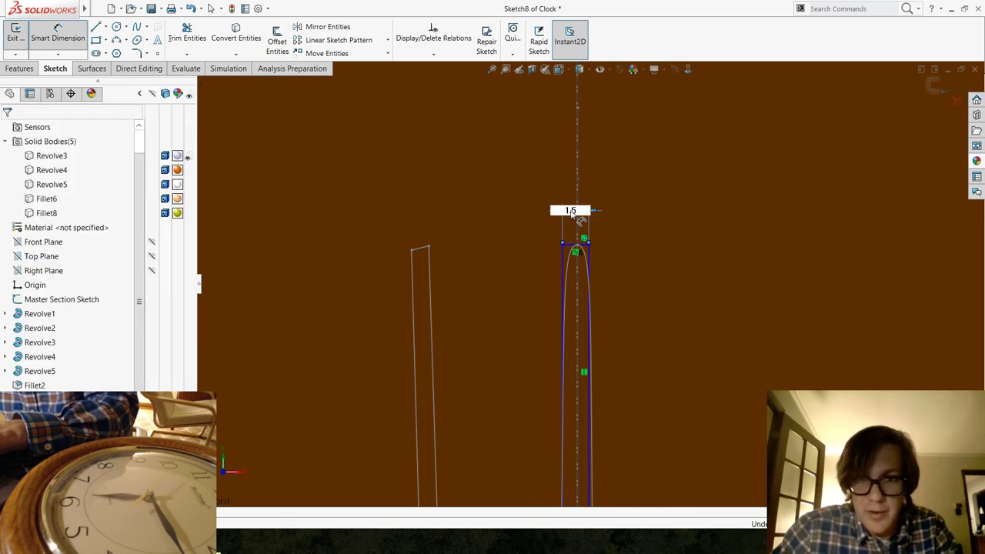
pyautogui.press('Return')
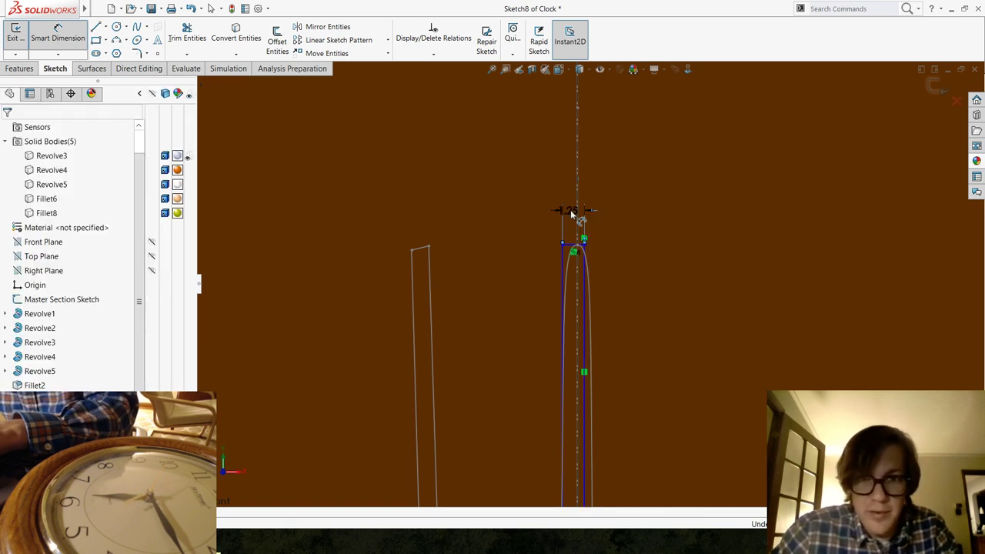
pyautogui.press('Escape')
pyautogui.scroll(-3, 572, 213)
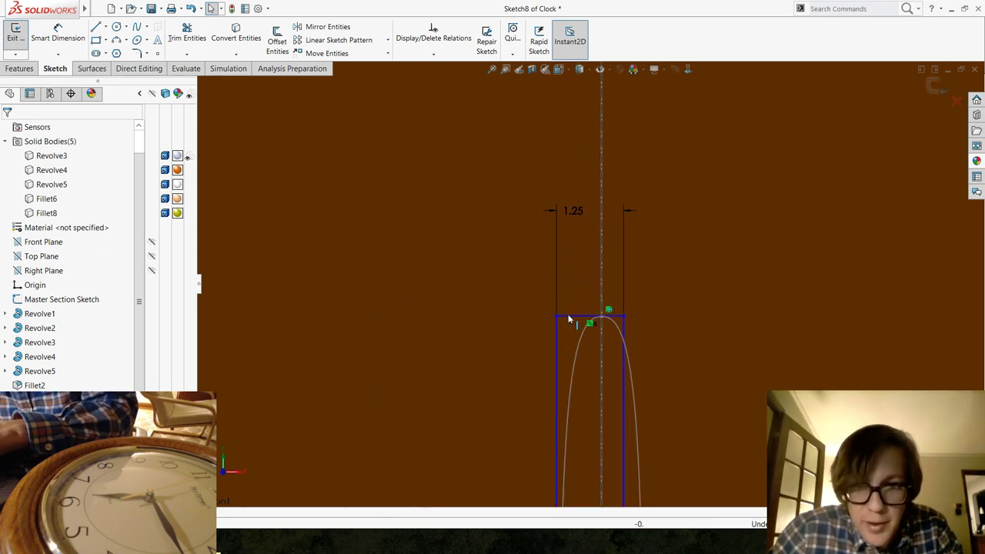
# Make the hand profile's top line coincident with the centre point.
pyautogui.click(590, 317)
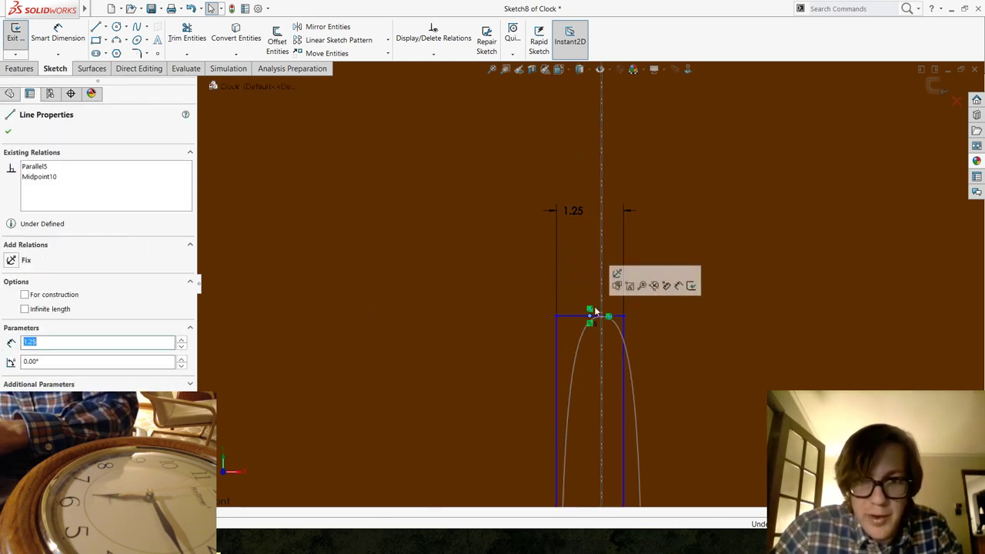
pyautogui.keyDown('ctrl'); pyautogui.click(590, 316); pyautogui.keyUp('ctrl')
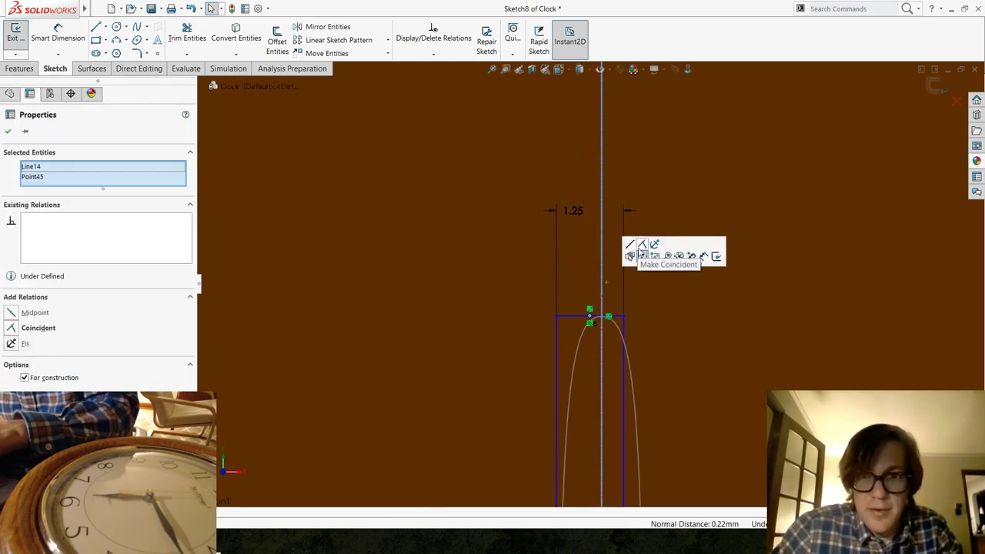
pyautogui.click(642, 256)
pyautogui.press('f')
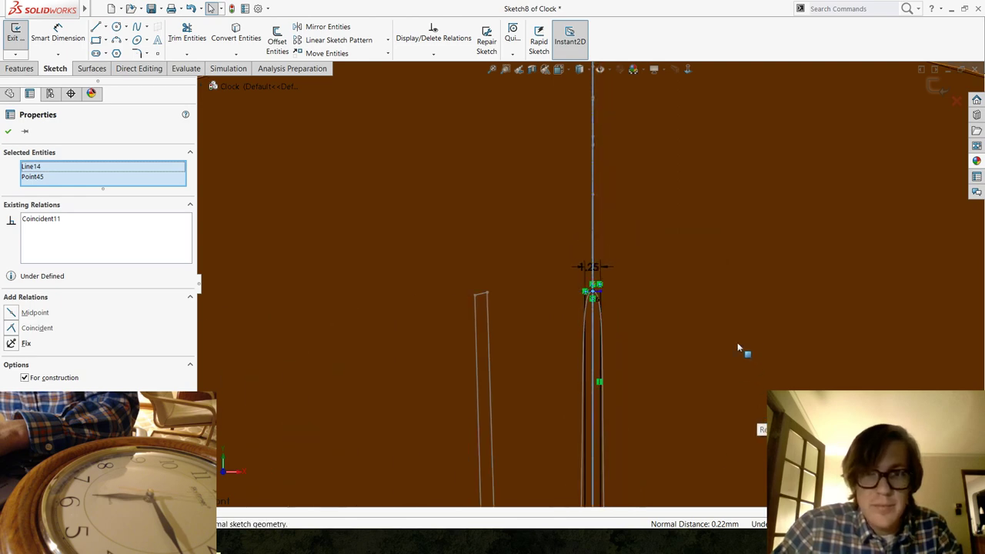
pyautogui.press('Escape')
# Delete the leftover Block3 rectangular outline and zoom to fit the clock.
pyautogui.scroll(-10, 594, 406)
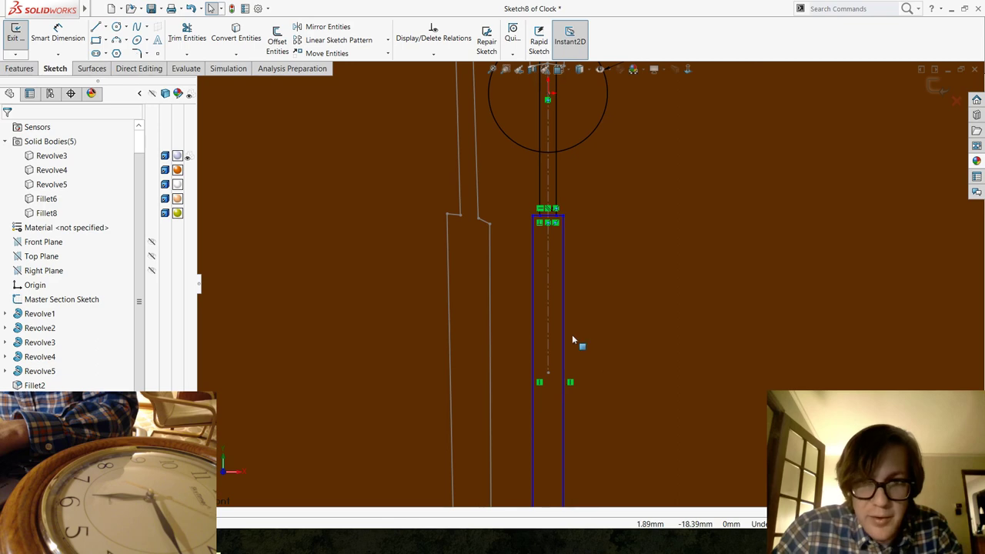
pyautogui.scroll(4, 573, 343)
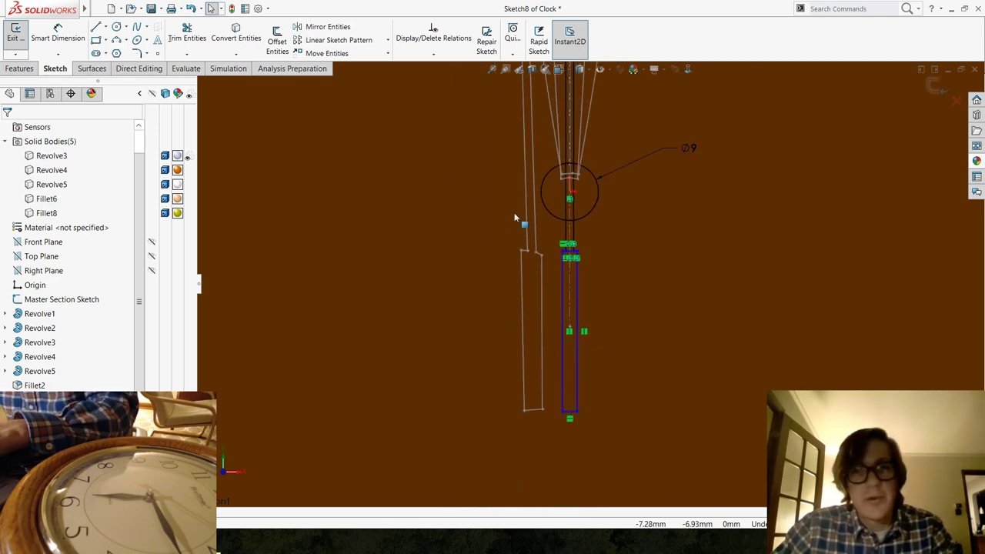
pyautogui.click(536, 230)
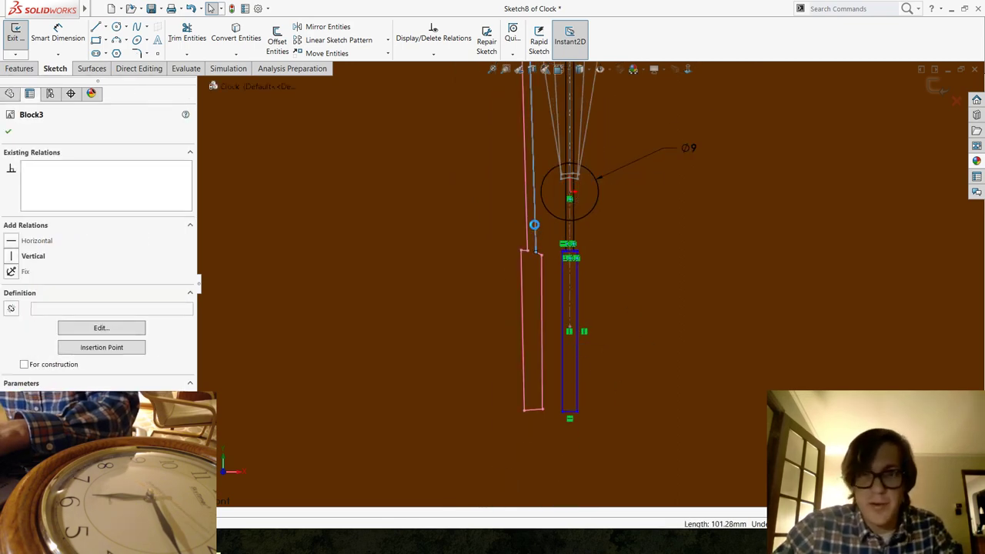
pyautogui.press('Delete')
pyautogui.press('f')
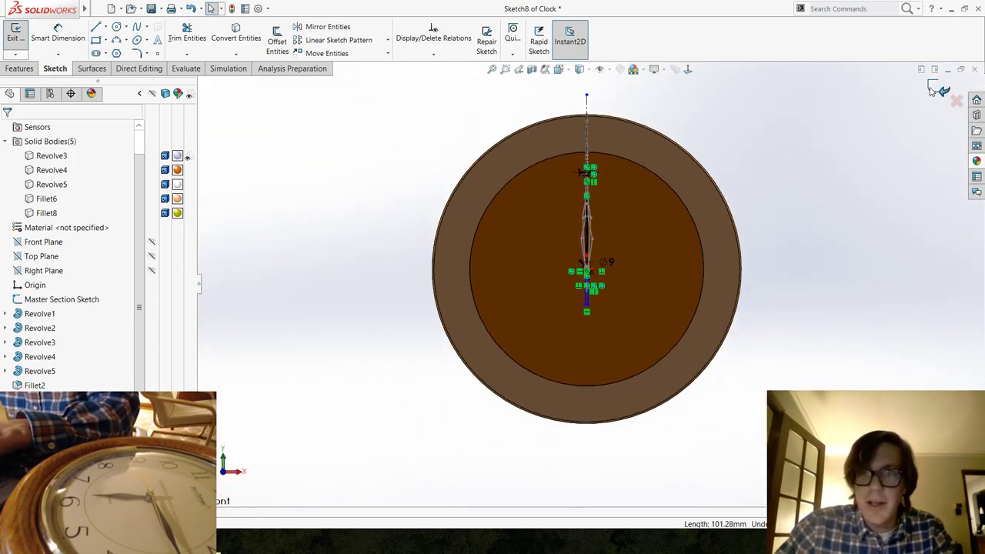
# Draw a circle centred on the sketch origin inside the Ø9 hub.
pyautogui.scroll(-8, 584, 267)
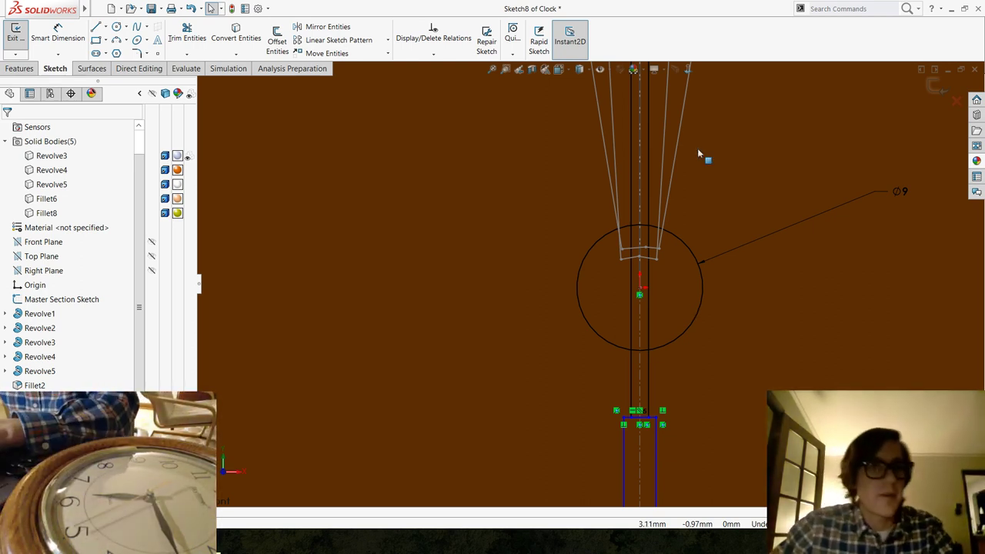
pyautogui.click(117, 26)
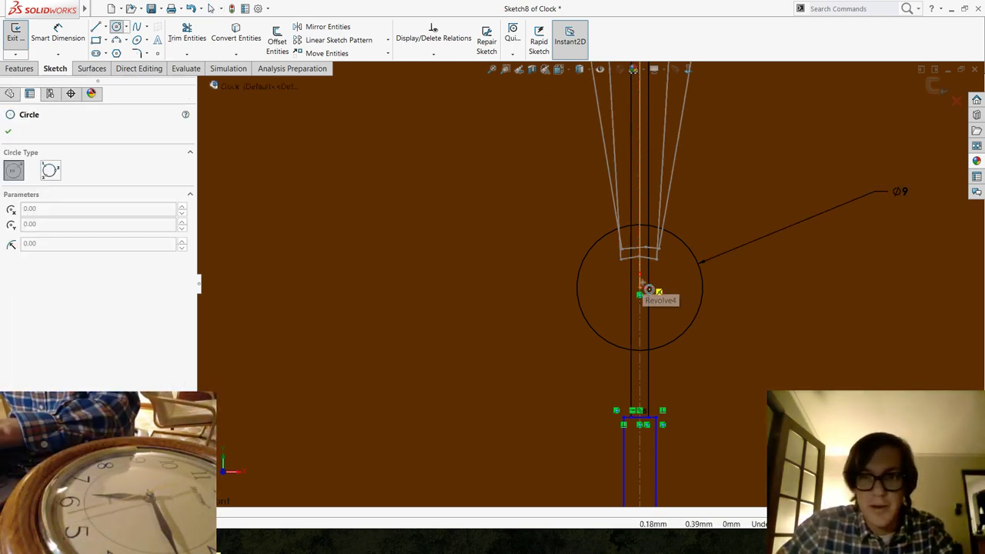
pyautogui.click(640, 294)
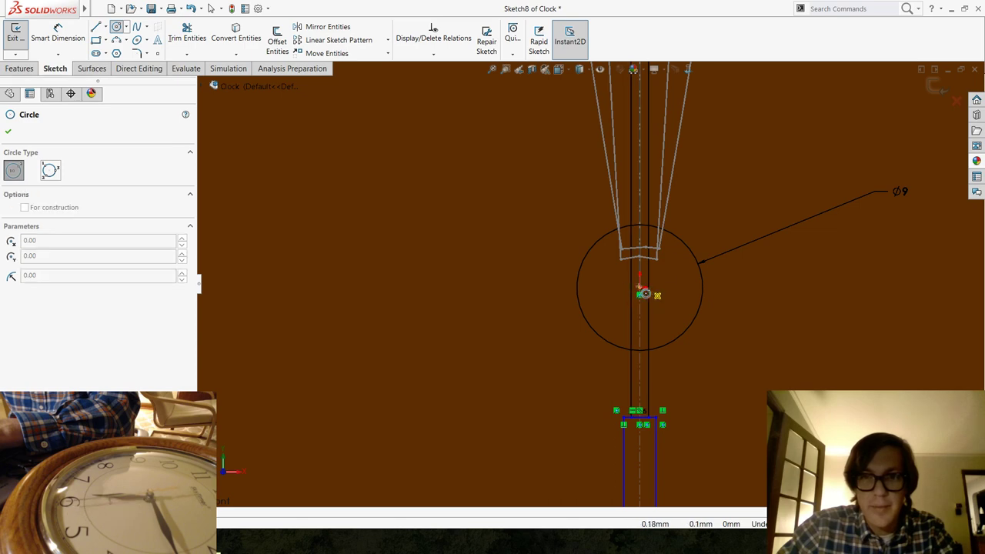
pyautogui.click(605, 275)
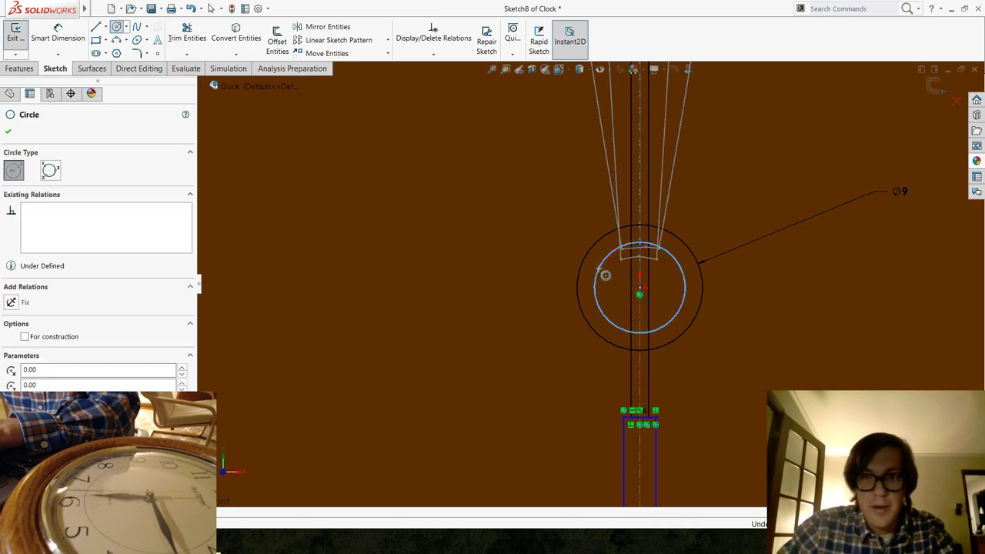
pyautogui.press('Escape')
# Dimension the inner circle to 8 mm diameter and exit the sketch.
pyautogui.click(57, 30)
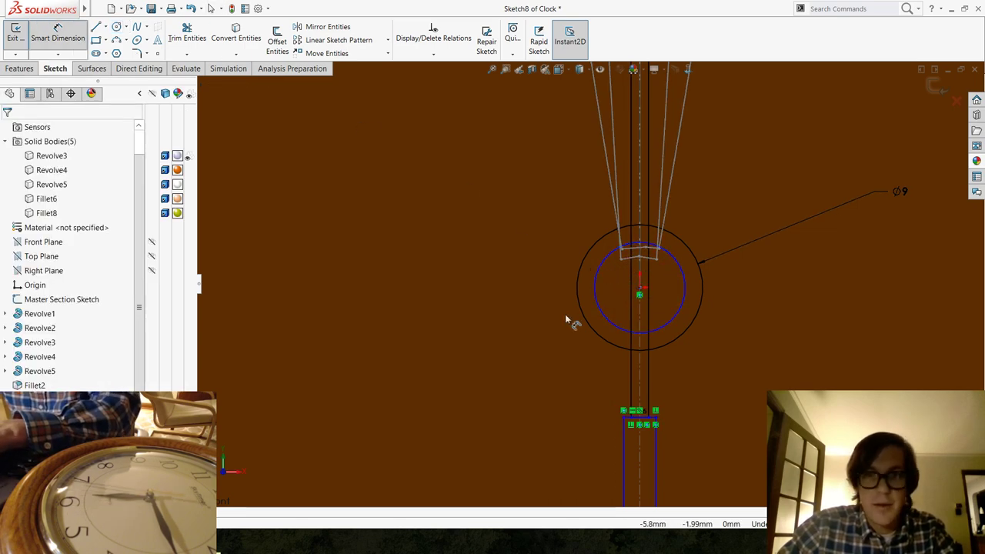
pyautogui.click(603, 316)
pyautogui.click(497, 373)
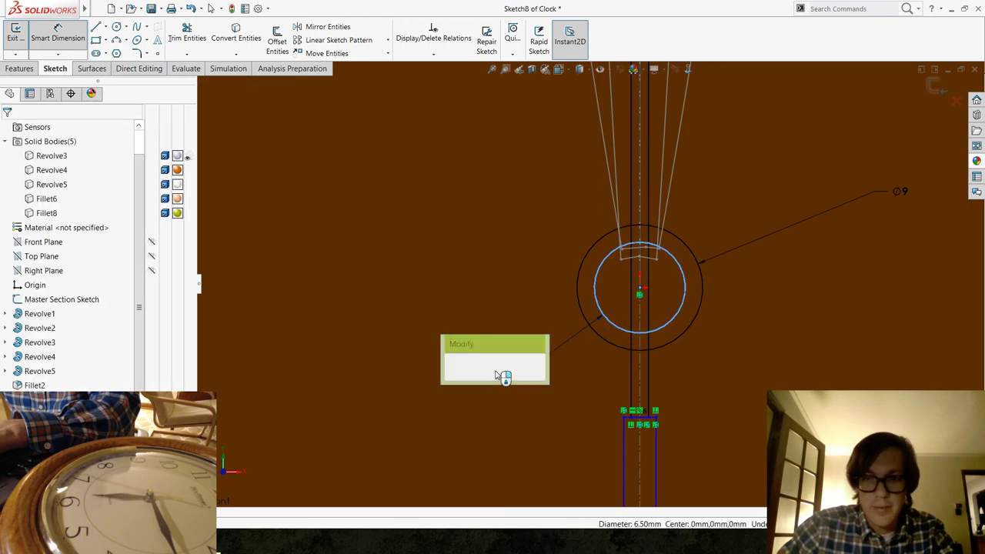
pyautogui.write('8')
pyautogui.press('Return')
pyautogui.press('Escape')
pyautogui.scroll(10, 607, 370)
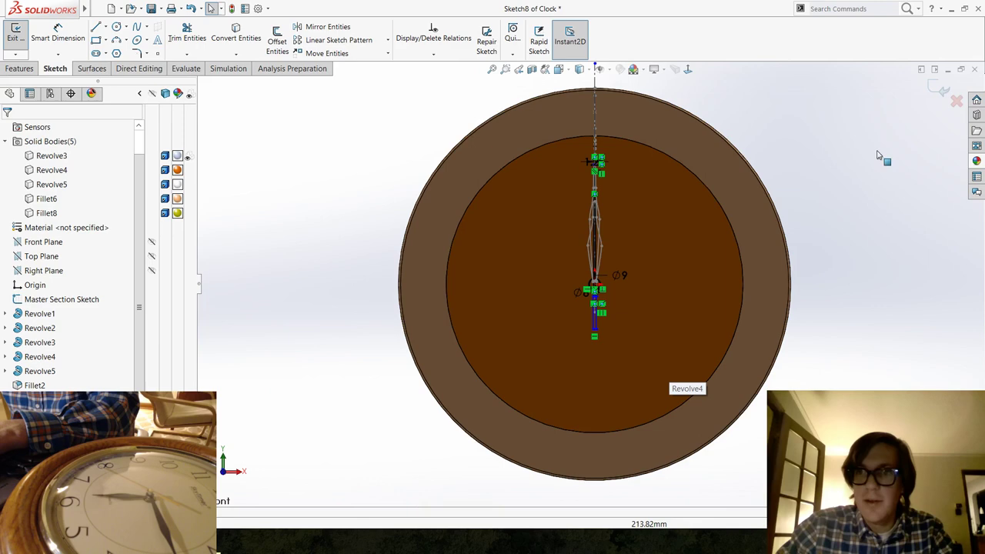
pyautogui.click(944, 90)
# Orbit to an oblique view, save the clock model, and hide the hand sketch.
pyautogui.moveTo(721, 339); pyautogui.dragTo(549, 341, button='middle')
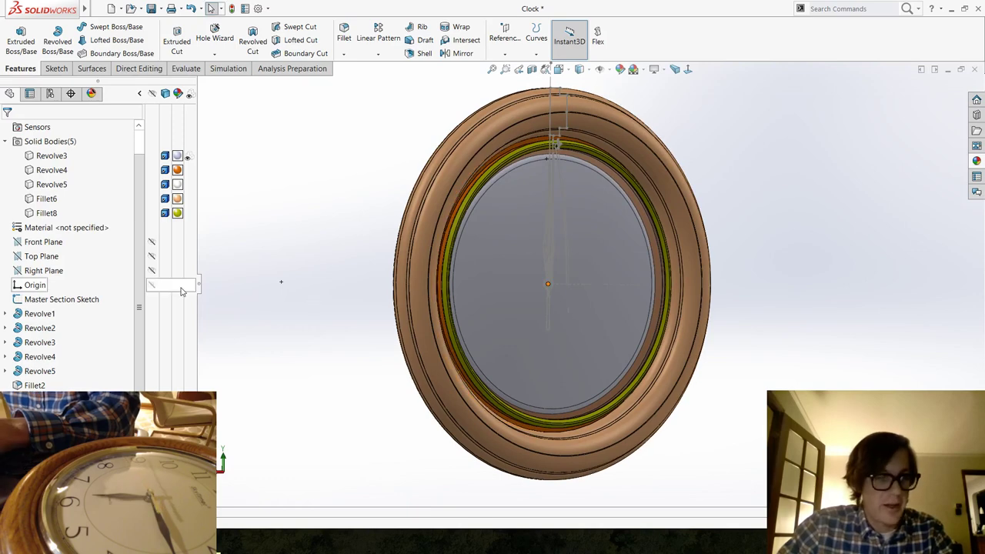
pyautogui.hotkey('ctrl', 's')
pyautogui.scroll(-1, 44, 341)
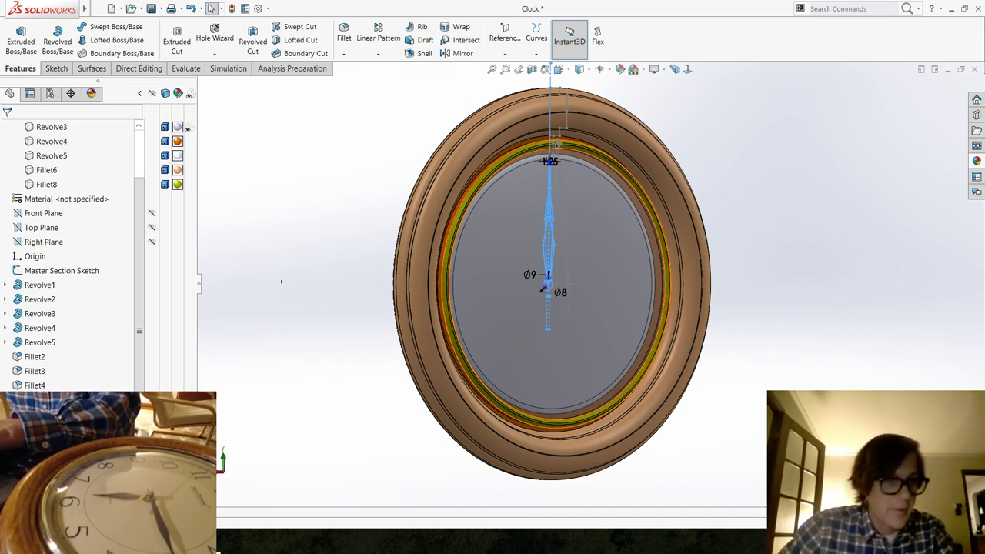
pyautogui.hotkey('ctrl', 's')
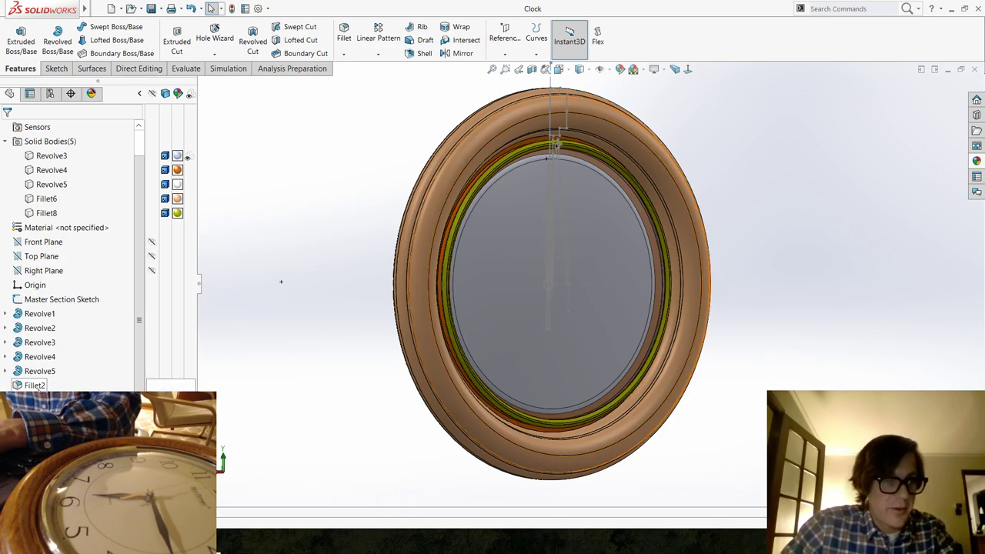
pyautogui.click(419, 282)
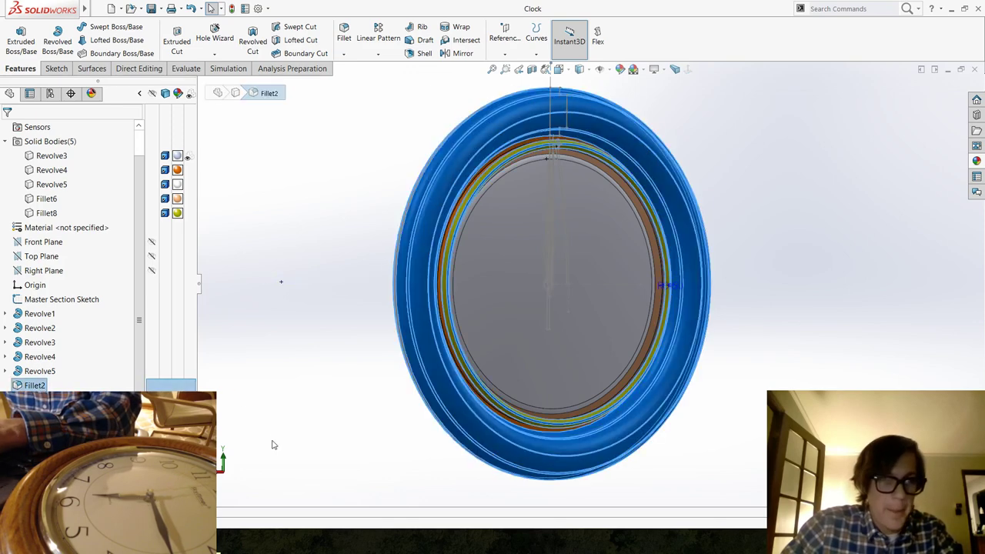
pyautogui.press('Escape')
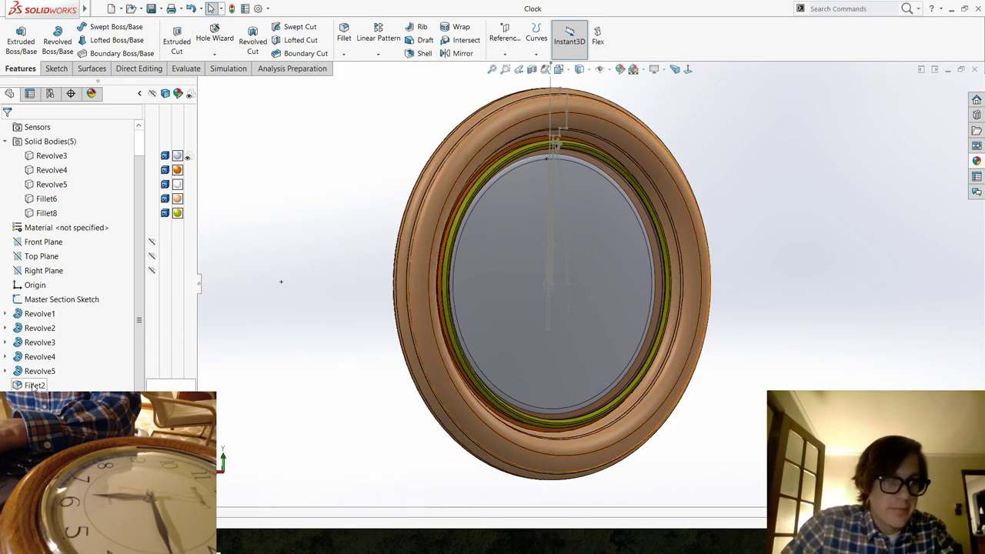
# Group Revolve1 through Fillet2 into a new folder named 'Revolve Features'.
pyautogui.click(39, 314)
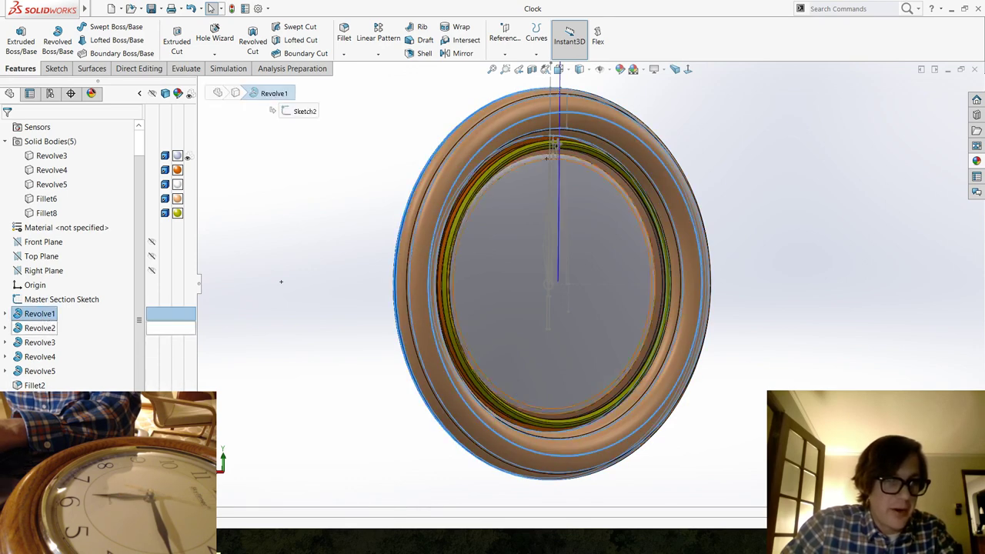
pyautogui.keyDown('shift'); pyautogui.click(35, 384); pyautogui.keyUp('shift')
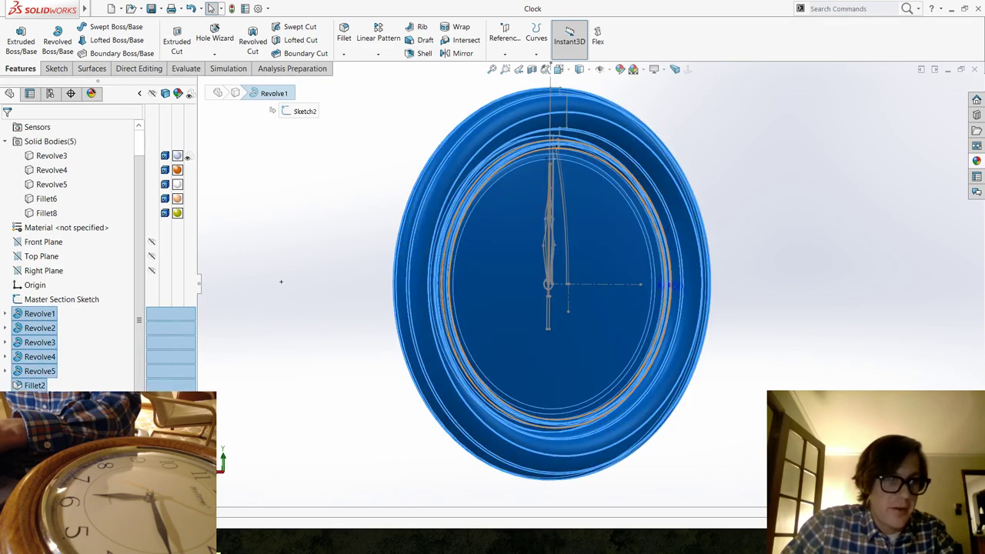
pyautogui.rightClick(39, 340)
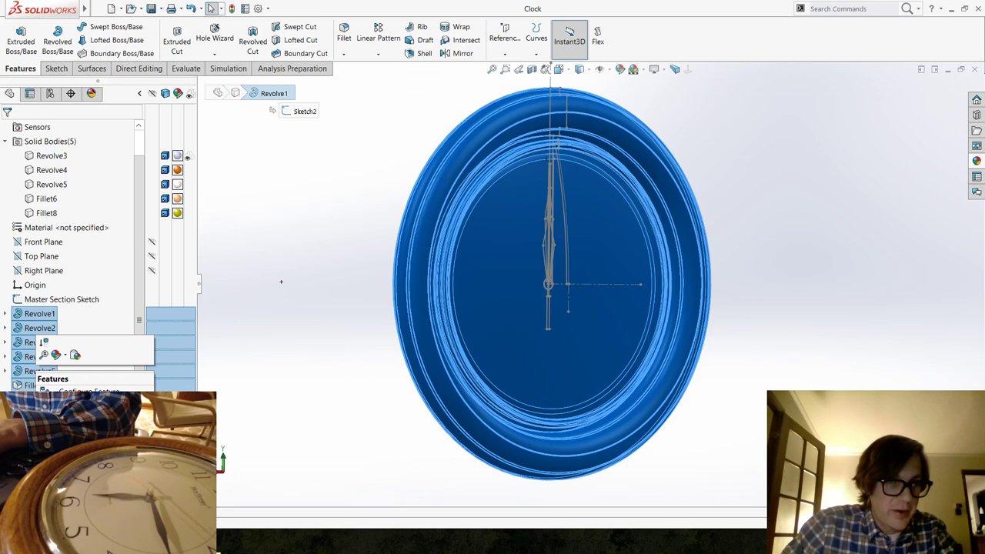
pyautogui.click(77, 422)
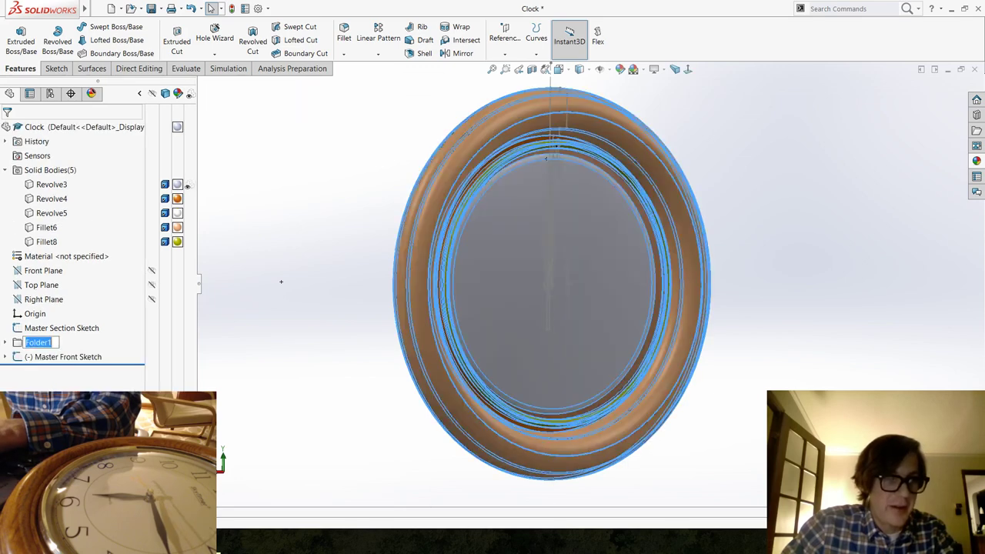
pyautogui.write('Revolve')
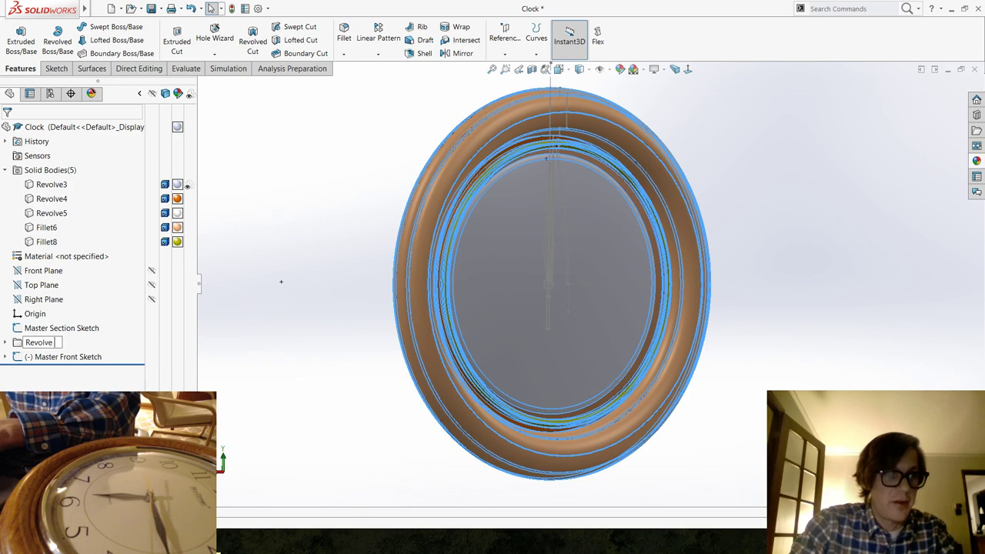
pyautogui.write(' Features')
pyautogui.press('Return')
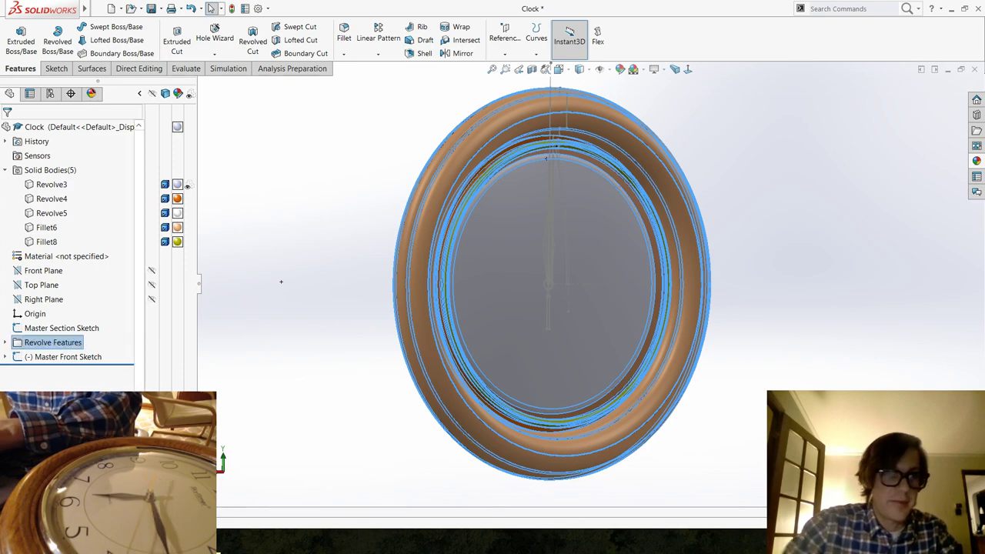
pyautogui.click(353, 279)
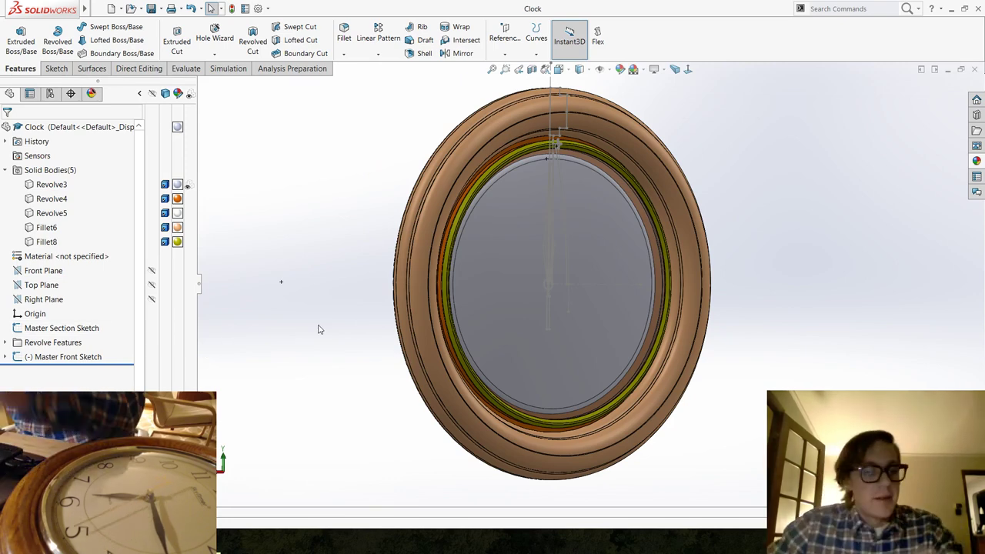
# Rename the Revolve3 solid body to Glass.
pyautogui.click(51, 188)
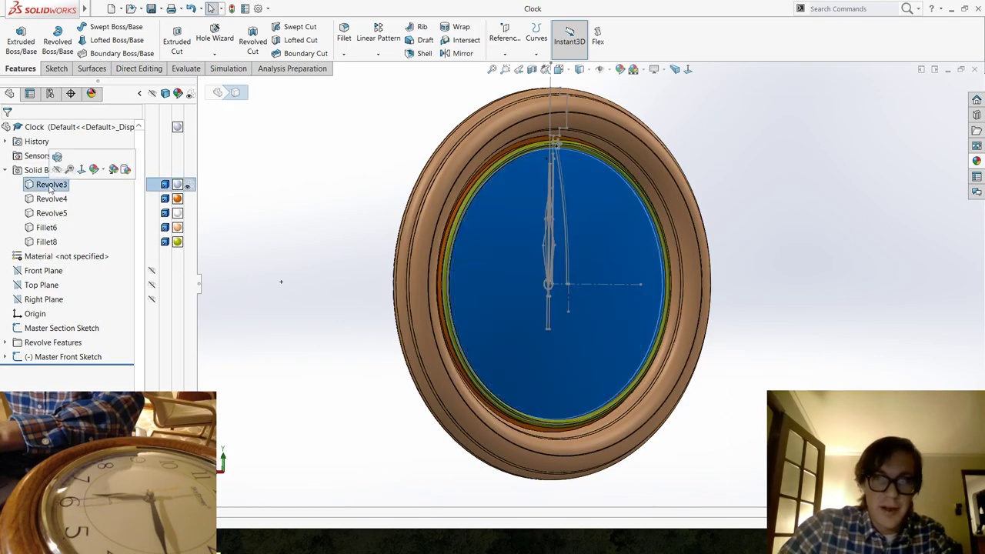
pyautogui.click(51, 185)
pyautogui.write('G')
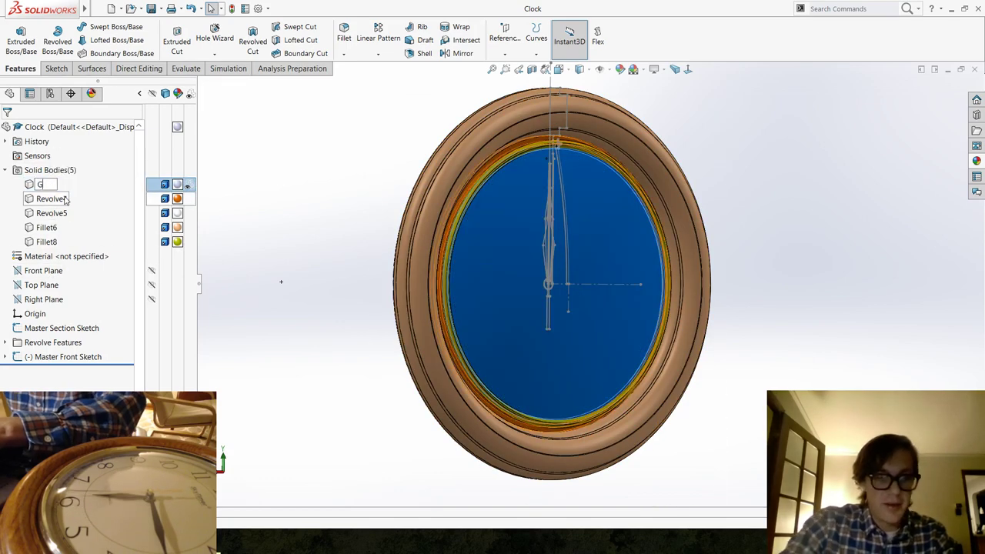
pyautogui.write('lass')
pyautogui.click(47, 199)
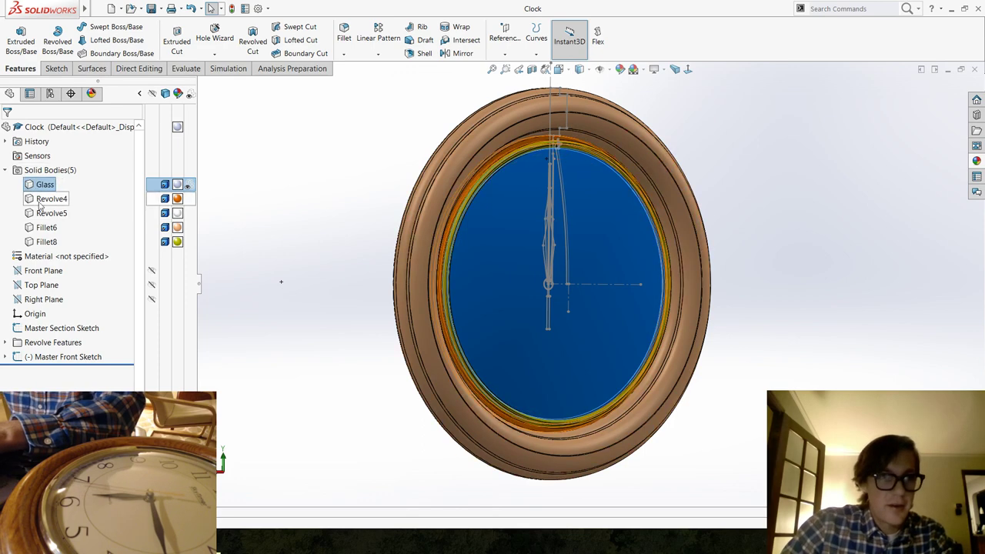
pyautogui.click(48, 199)
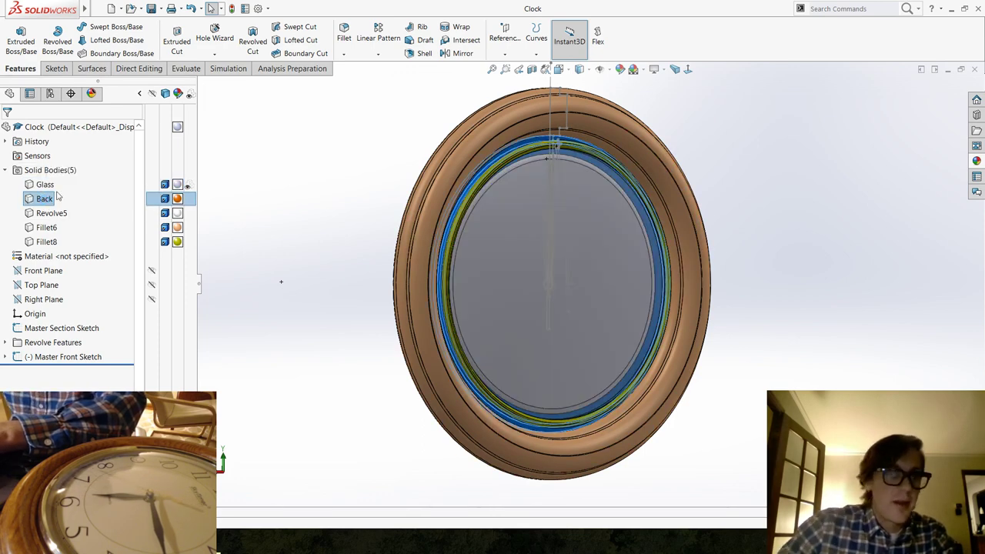
# Rename the Revolve5 body to Face, with the model turned to the front view.
pyautogui.click(56, 215)
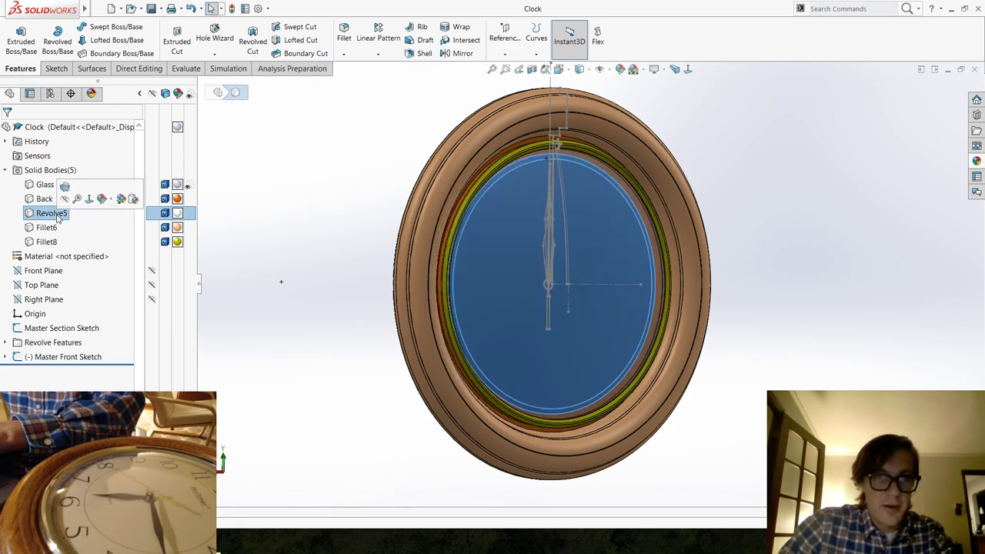
pyautogui.click(57, 216)
pyautogui.click(256, 277)
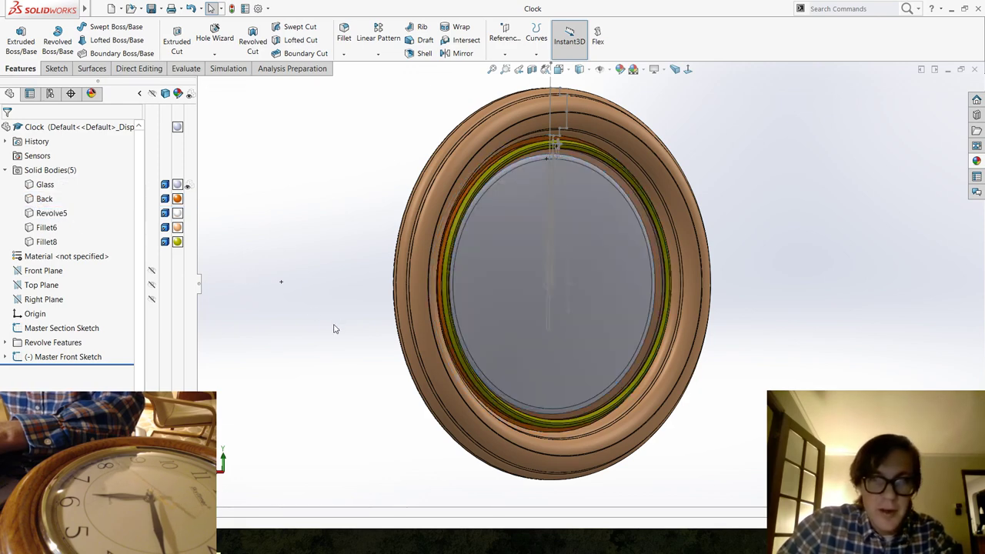
pyautogui.hotkey('ctrl', '1')
pyautogui.click(67, 216)
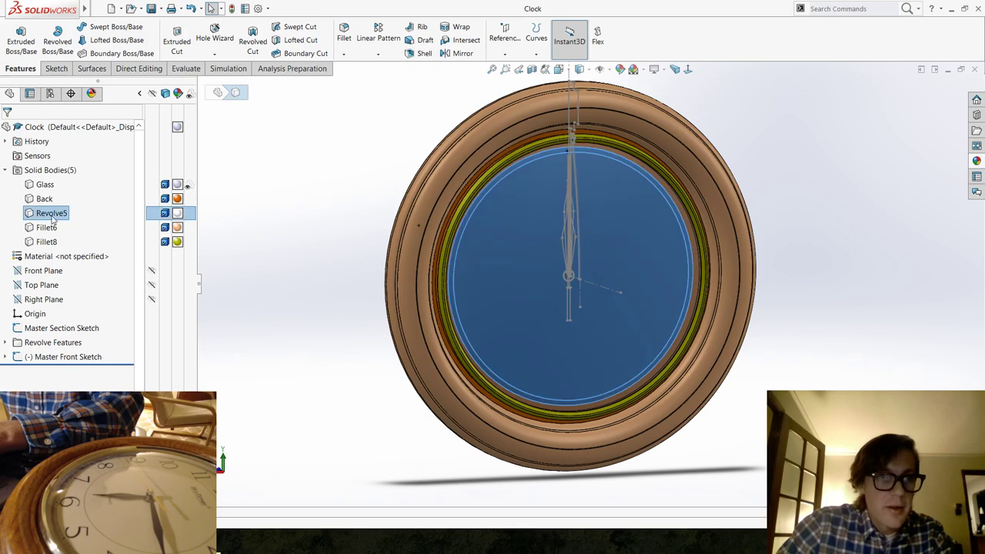
pyautogui.click(56, 216)
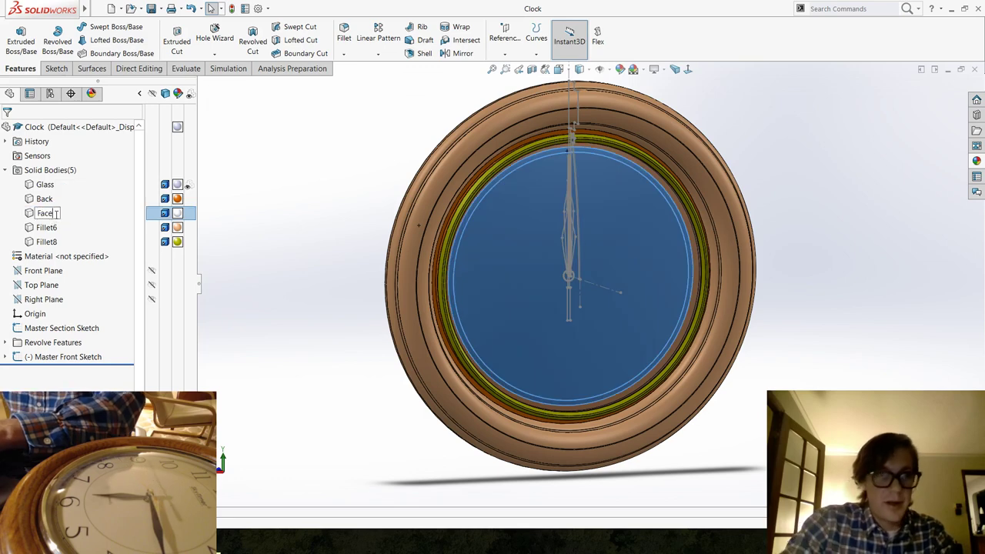
pyautogui.press('Return')
# Rename Fillet6 to Wooden Bezel and Fillet8 to Metal Bezel.
pyautogui.click(46, 228)
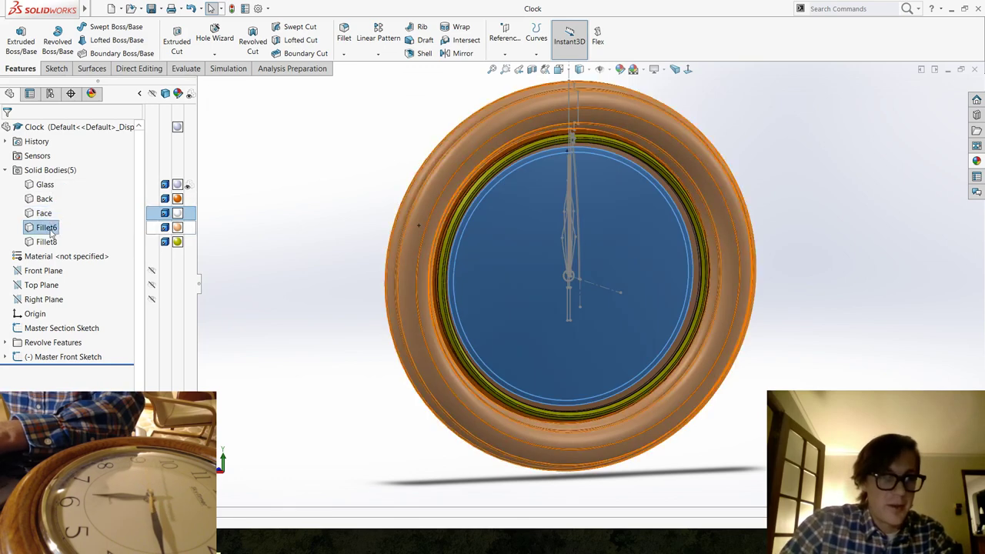
pyautogui.click(47, 228)
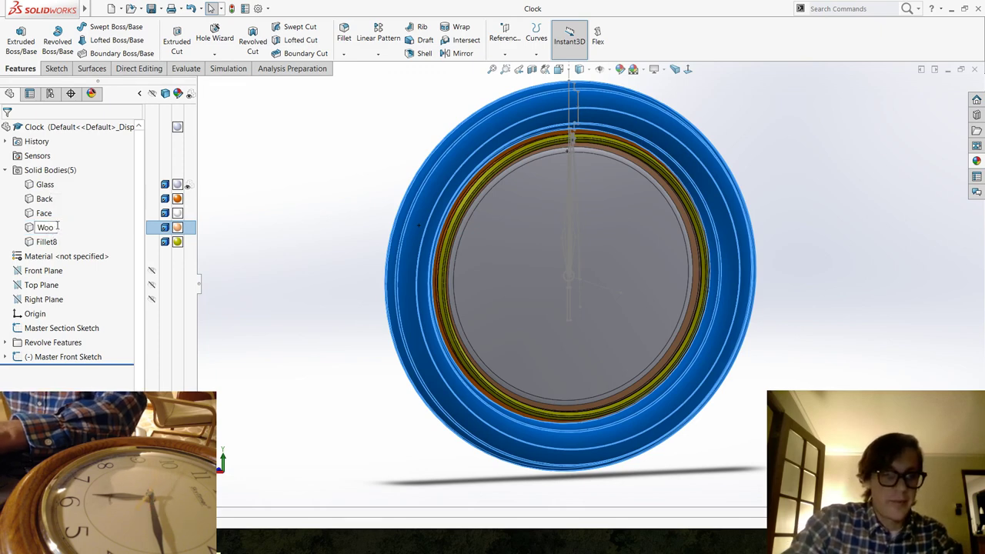
pyautogui.press('Return')
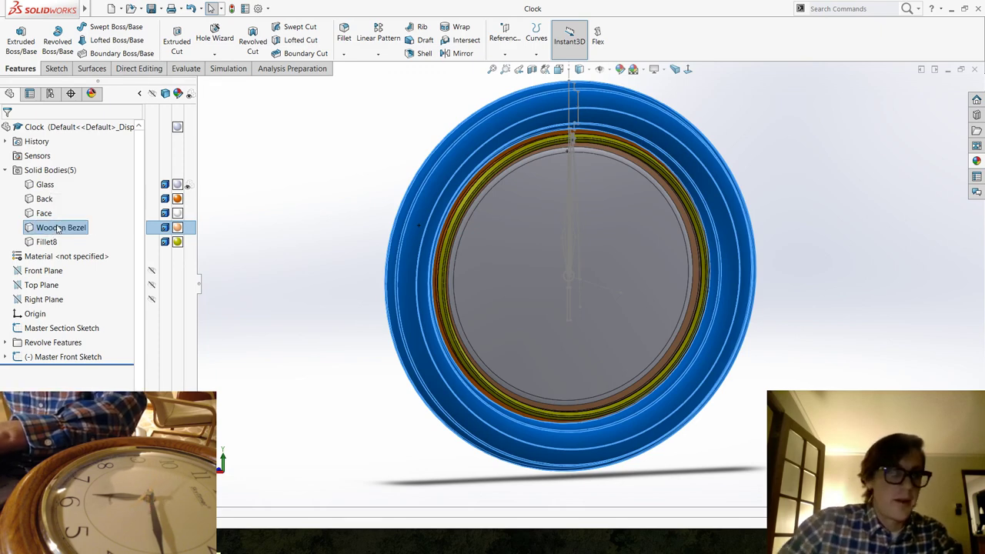
pyautogui.click(47, 242)
pyautogui.click(47, 241)
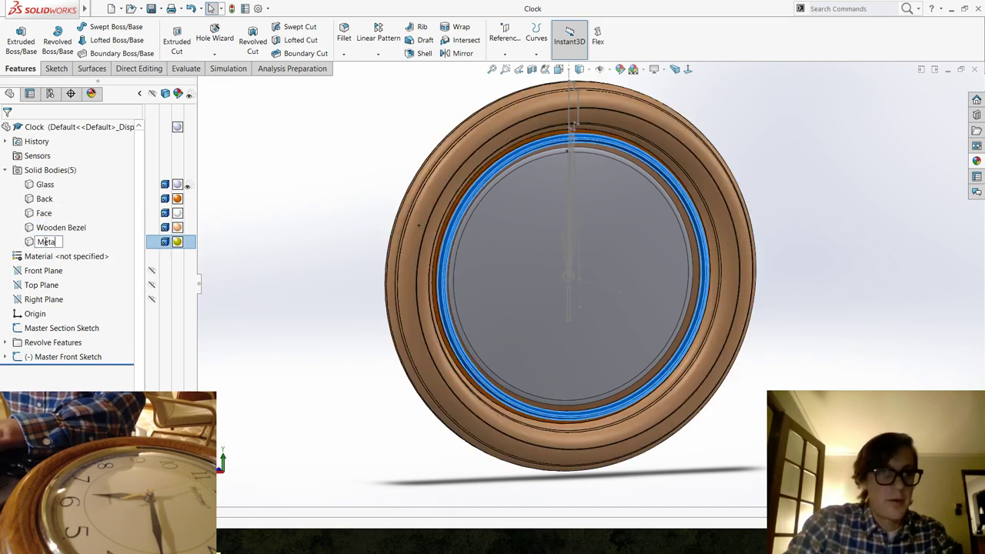
pyautogui.press('Return')
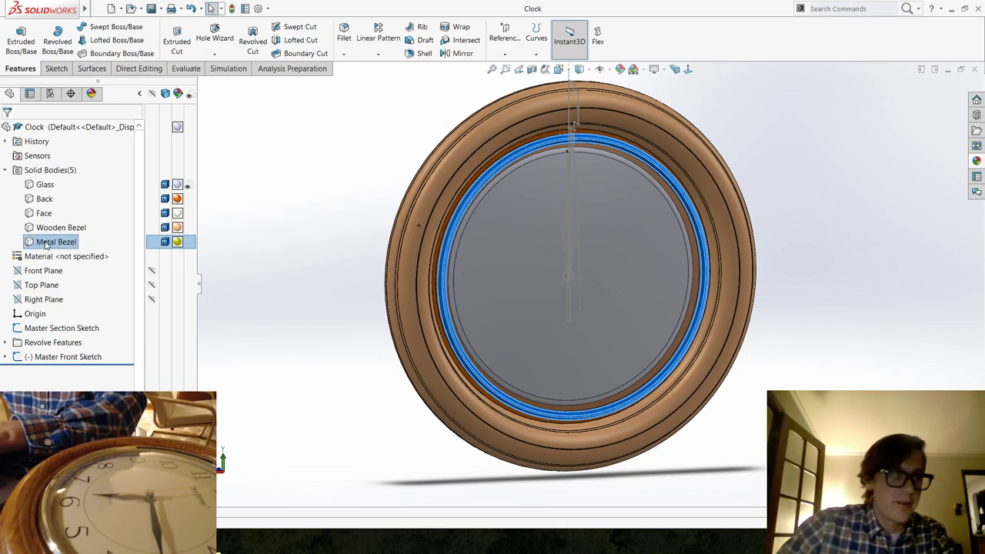
pyautogui.click(310, 254)
pyautogui.scroll(-5, 472, 291)
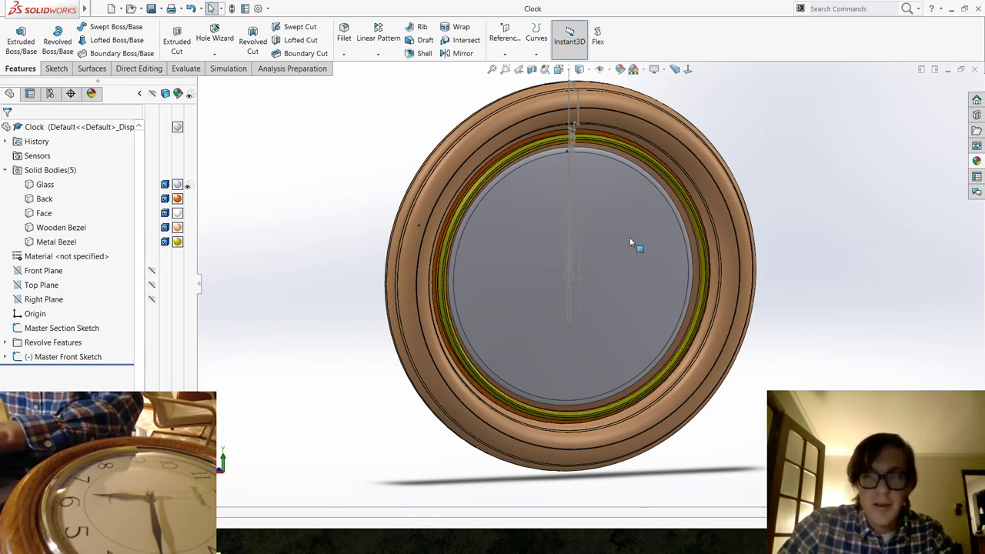
# Tilt the clock to show its side profile, then select the Master Section Sketch.
pyautogui.moveTo(472, 291); pyautogui.dragTo(474, 327, button='middle')
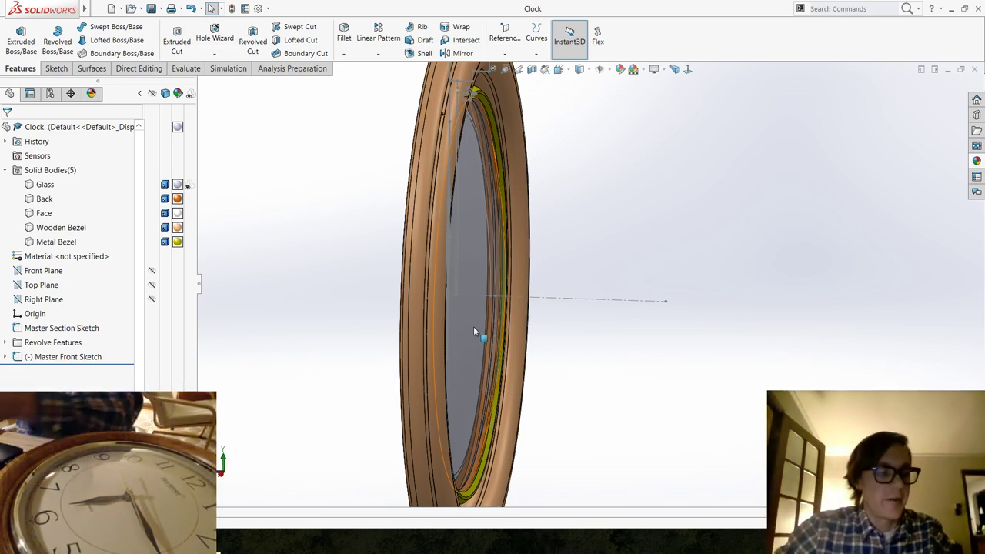
pyautogui.click(53, 328)
# Edit the Master Section Sketch and zoom in near the 0.99 dimension.
pyautogui.click(59, 301)
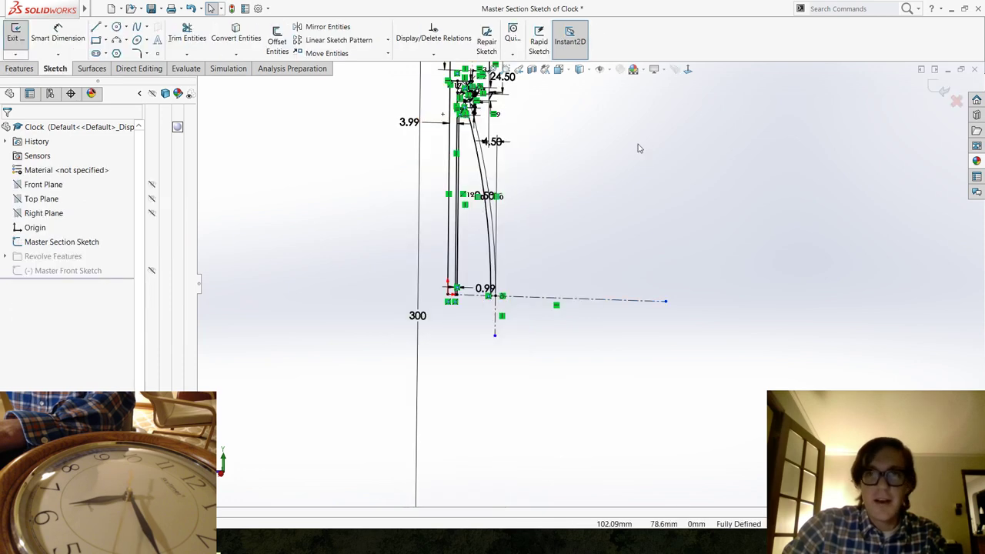
pyautogui.scroll(2, 611, 441)
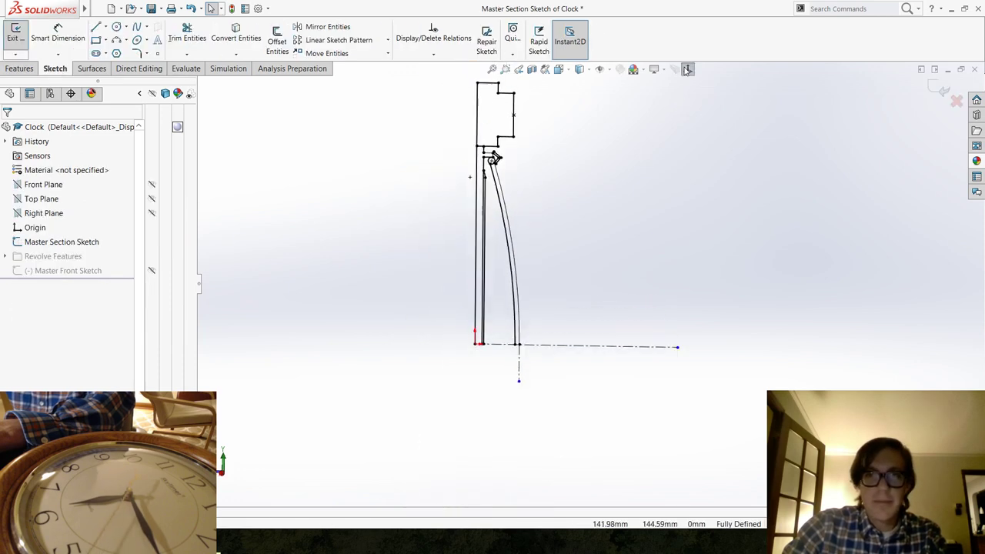
pyautogui.scroll(-3, 612, 441)
pyautogui.scroll(-5, 504, 403)
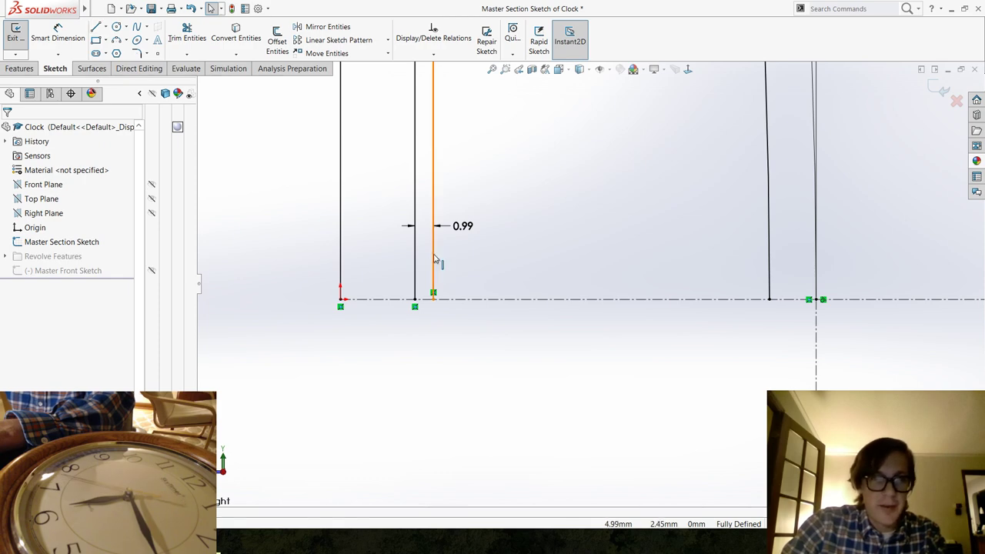
# Draw a line beside the 0.99 offset line down to the centerline; try a test rectangle, then undo it.
pyautogui.click(95, 29)
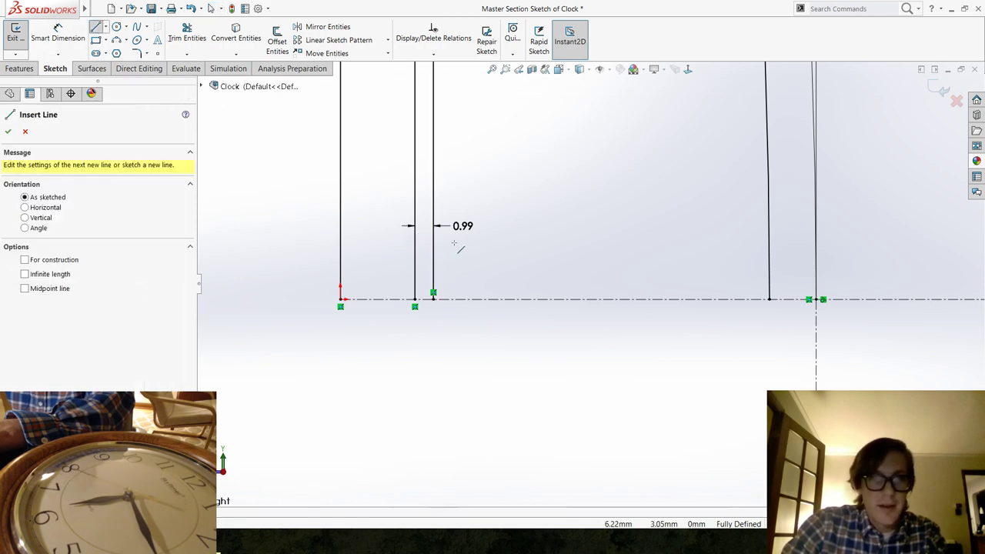
pyautogui.click(437, 253)
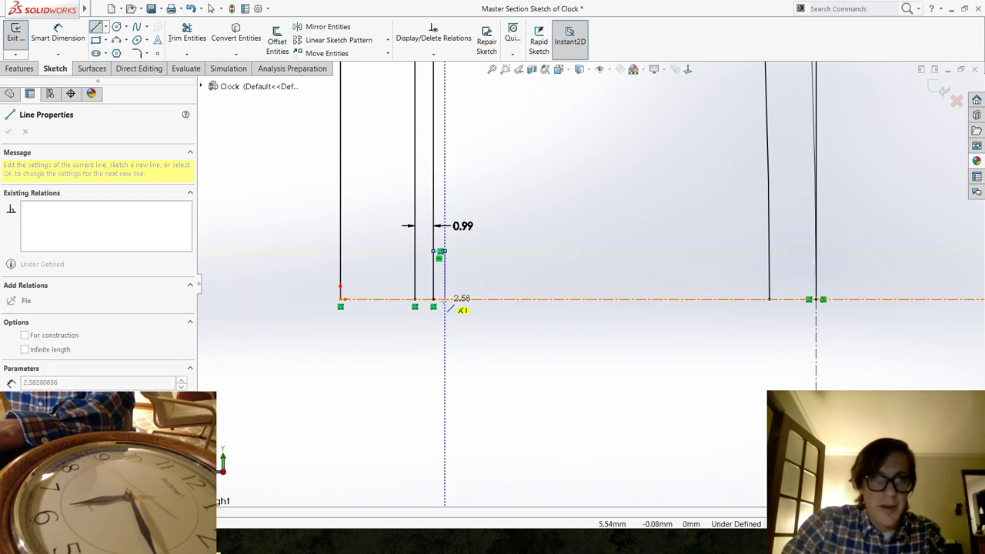
pyautogui.click(444, 299)
pyautogui.press('Escape')
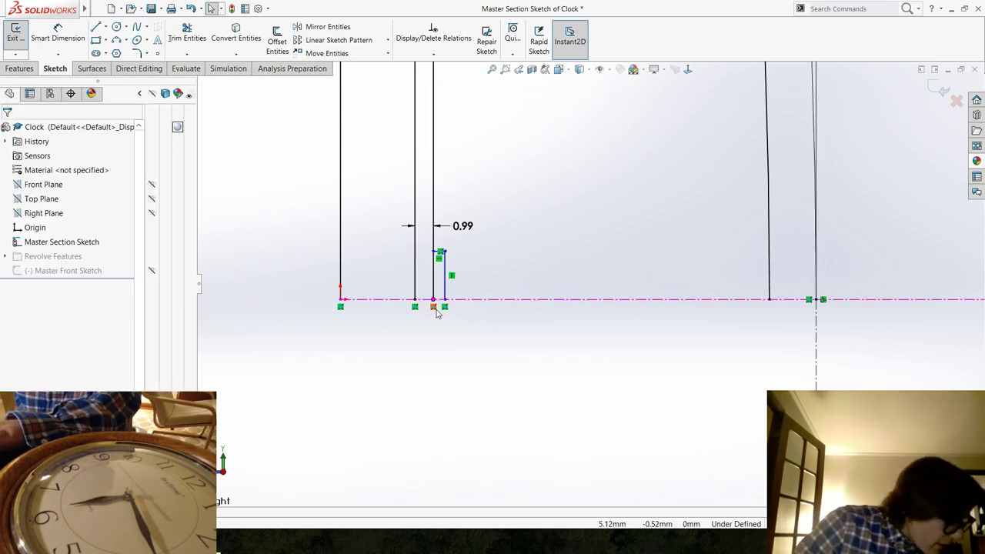
pyautogui.click(95, 40)
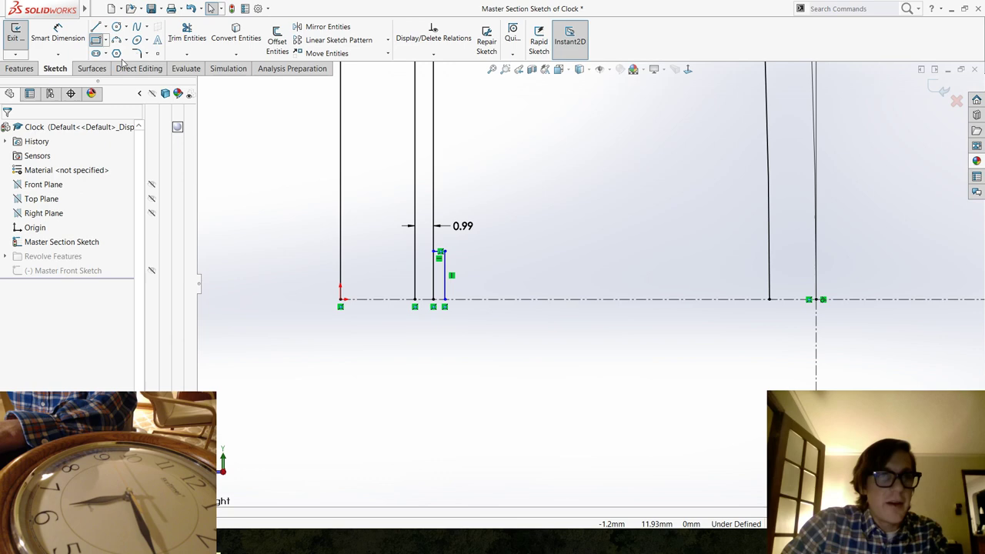
pyautogui.click(446, 265)
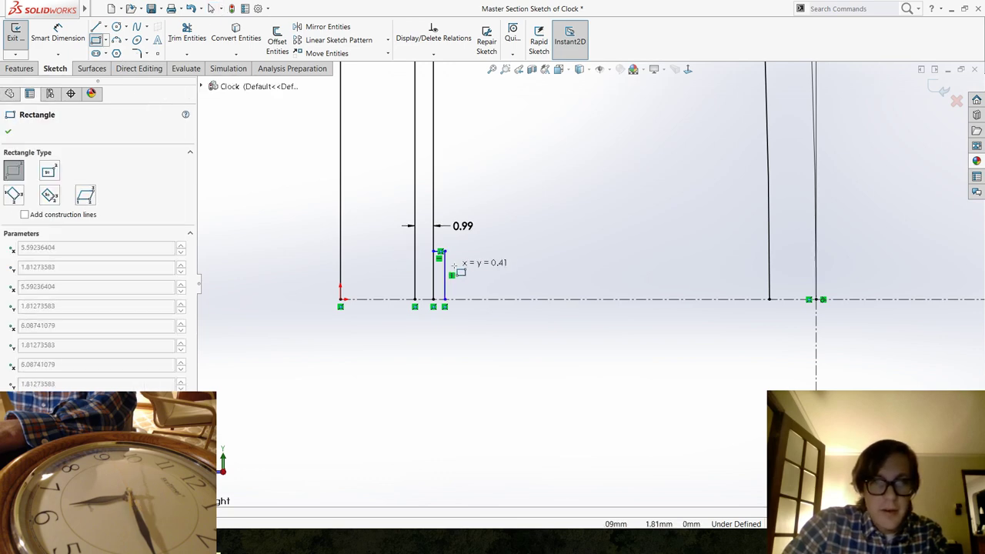
pyautogui.click(464, 265)
pyautogui.press('Escape')
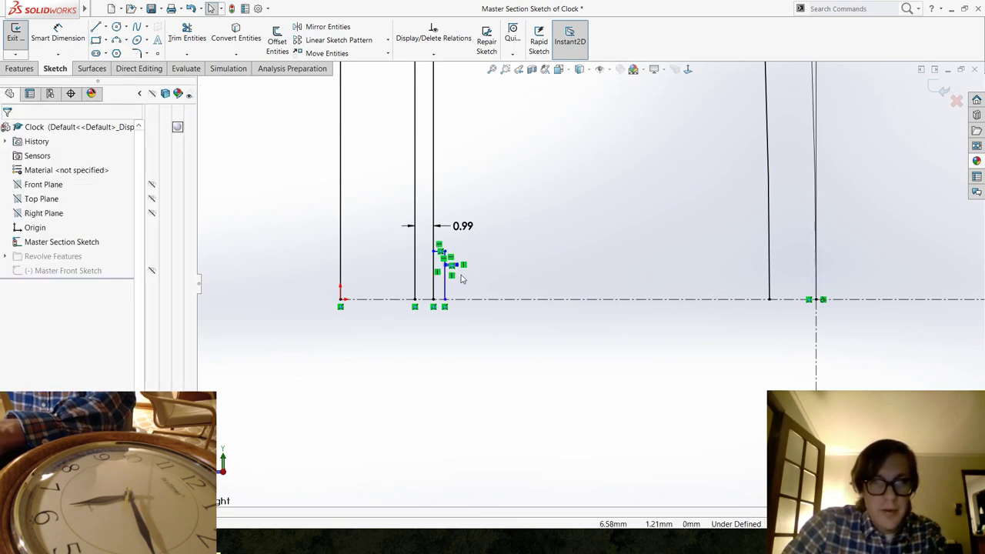
pyautogui.hotkey('ctrl', 'z')
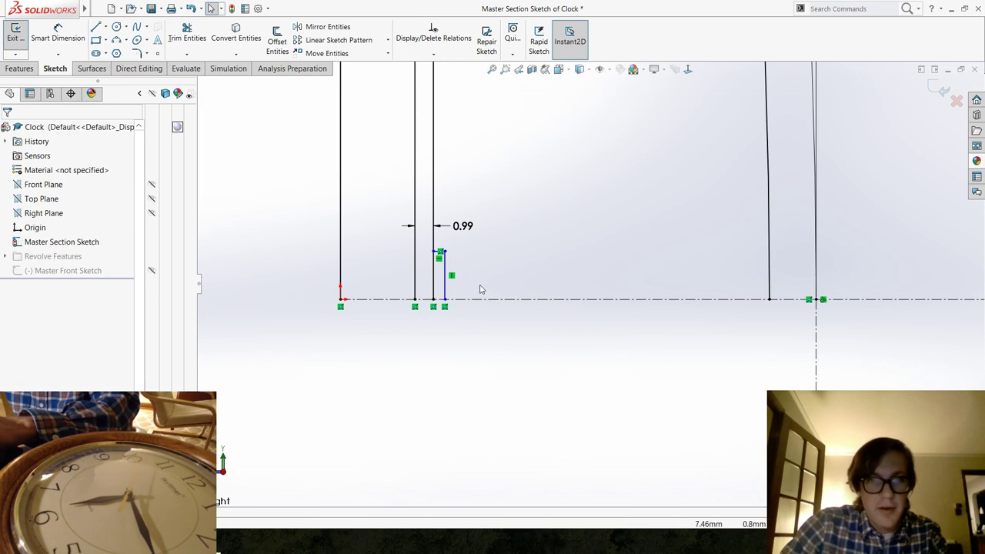
# Sketch a short horizontal step down to the centerline and drag its vertical line right to widen it.
pyautogui.click(95, 29)
pyautogui.scroll(5, 466, 304)
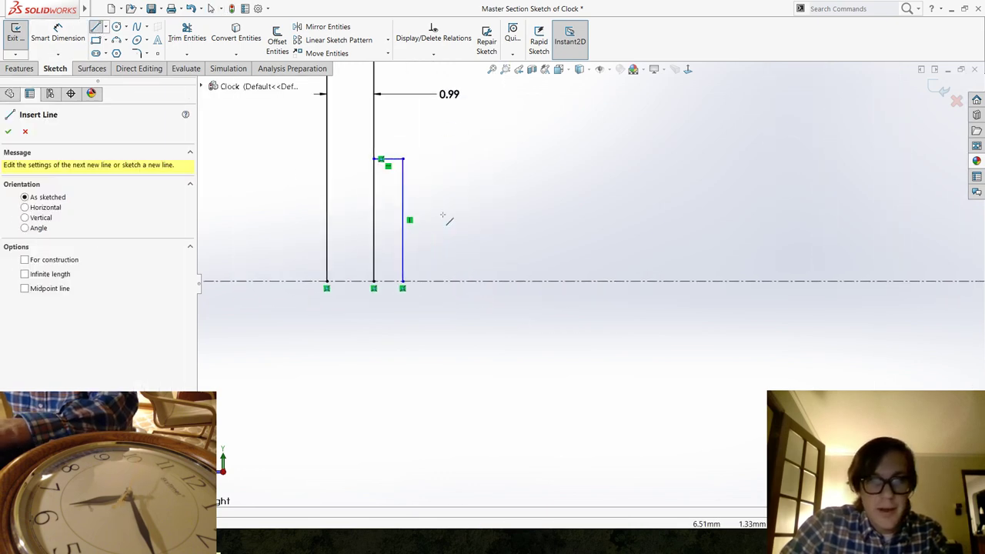
pyautogui.click(402, 202)
pyautogui.click(419, 202)
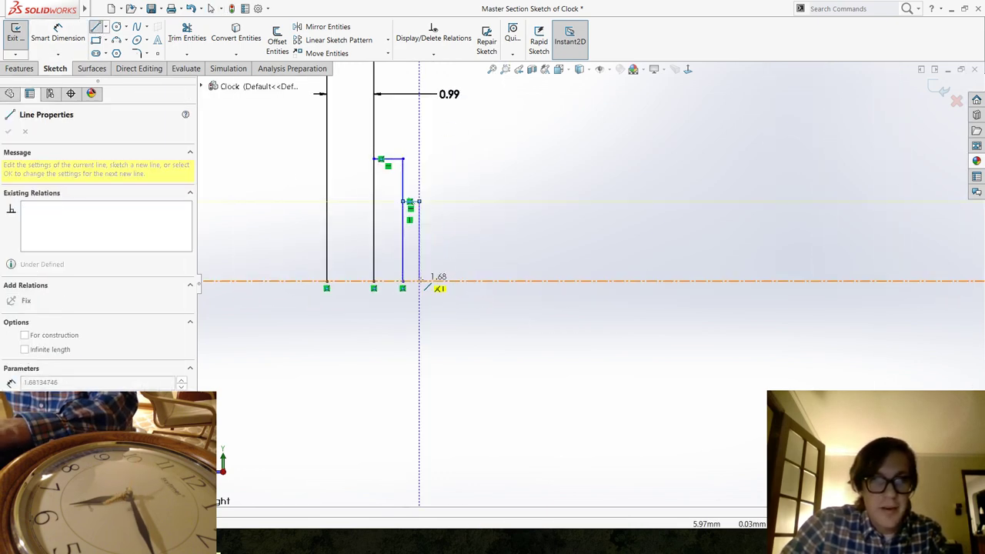
pyautogui.click(419, 282)
pyautogui.press('Escape')
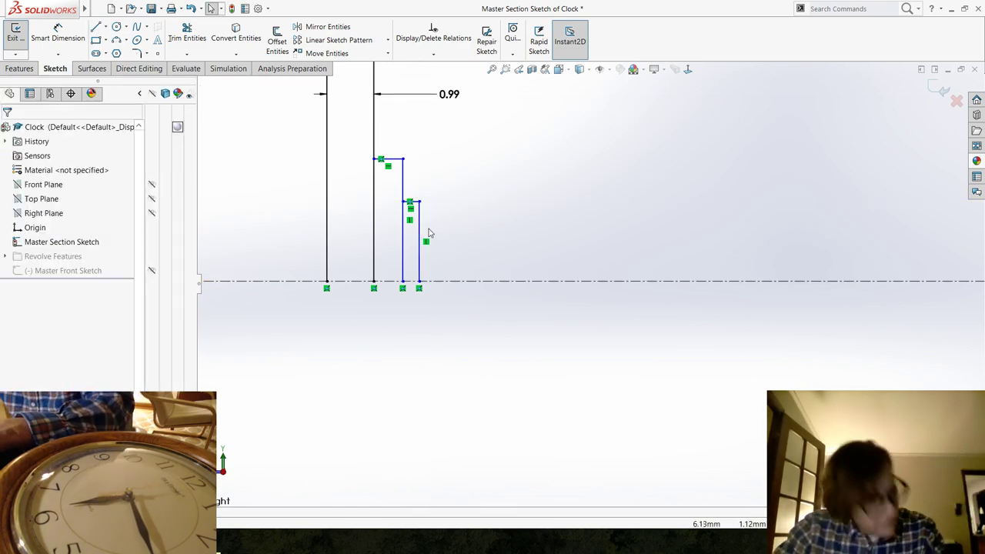
pyautogui.moveTo(419, 224); pyautogui.dragTo(538, 235)
pyautogui.click(251, 156)
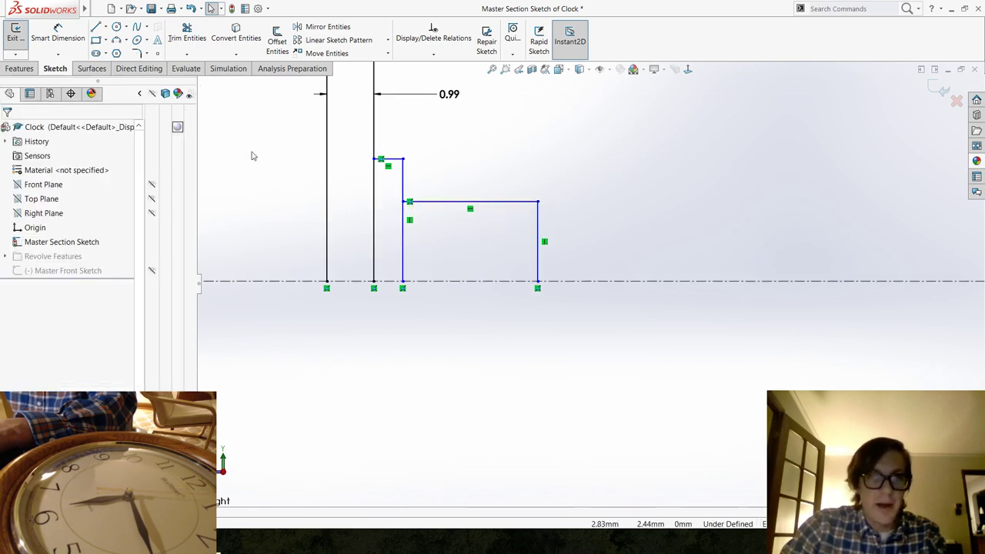
# Draw a vertical line up from the centerline above the step and back down to the centerline.
pyautogui.click(95, 27)
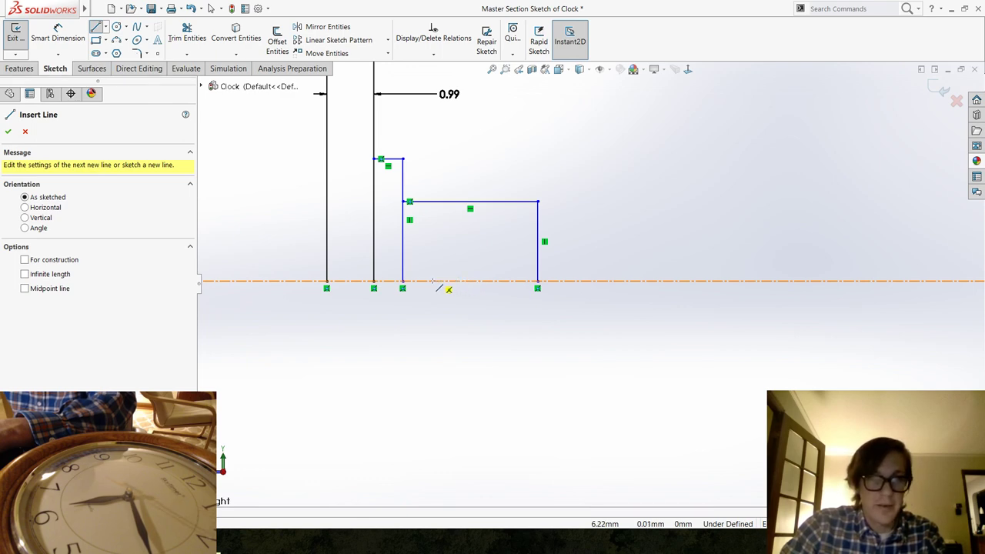
pyautogui.click(433, 281)
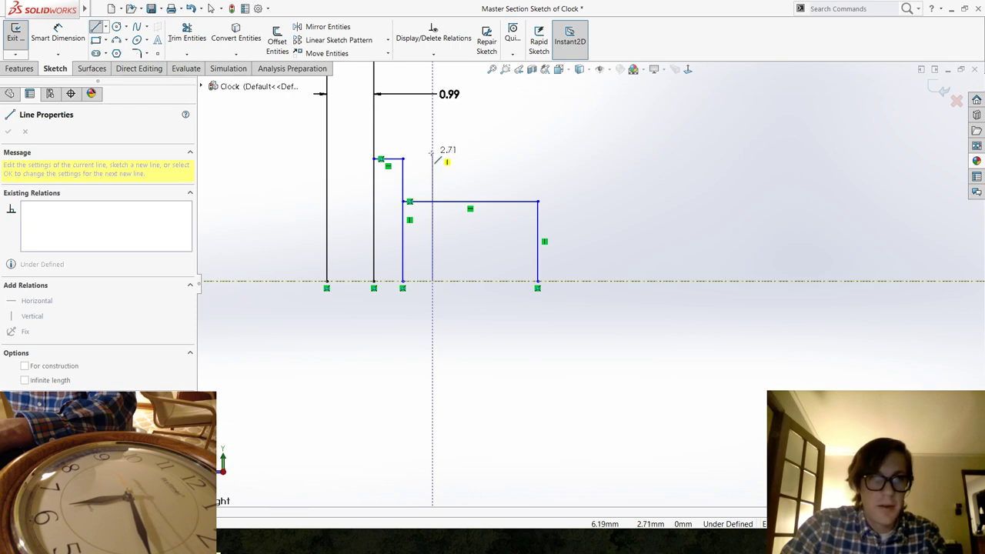
pyautogui.click(433, 154)
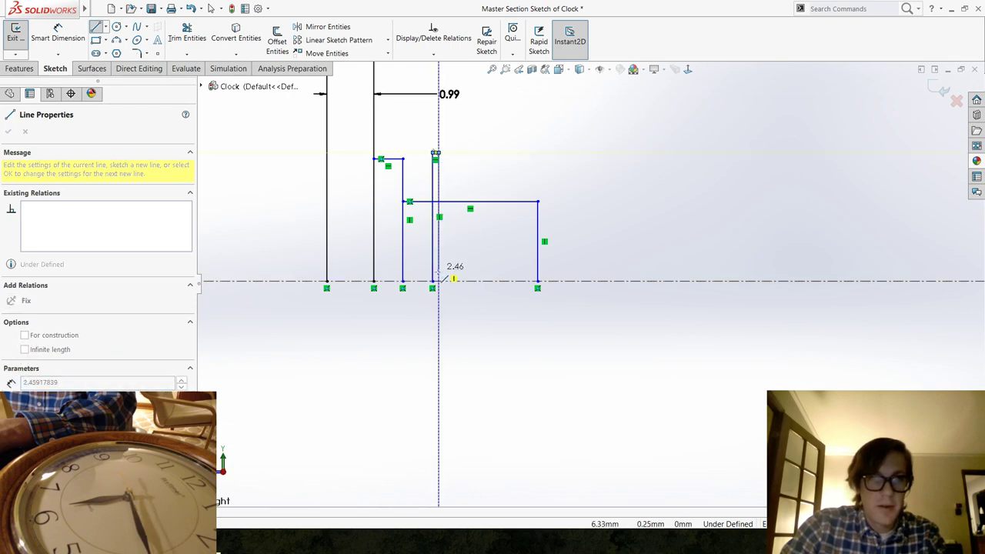
pyautogui.click(438, 281)
pyautogui.press('Escape')
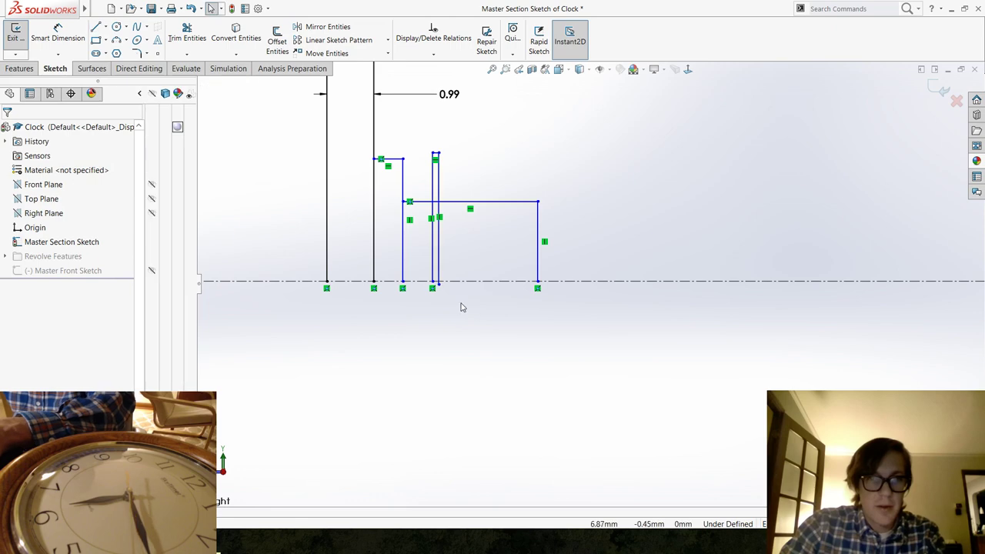
pyautogui.scroll(3, 445, 291)
# Sketch a lower step outward from the last edge and down to the centreline.
pyautogui.click(185, 37)
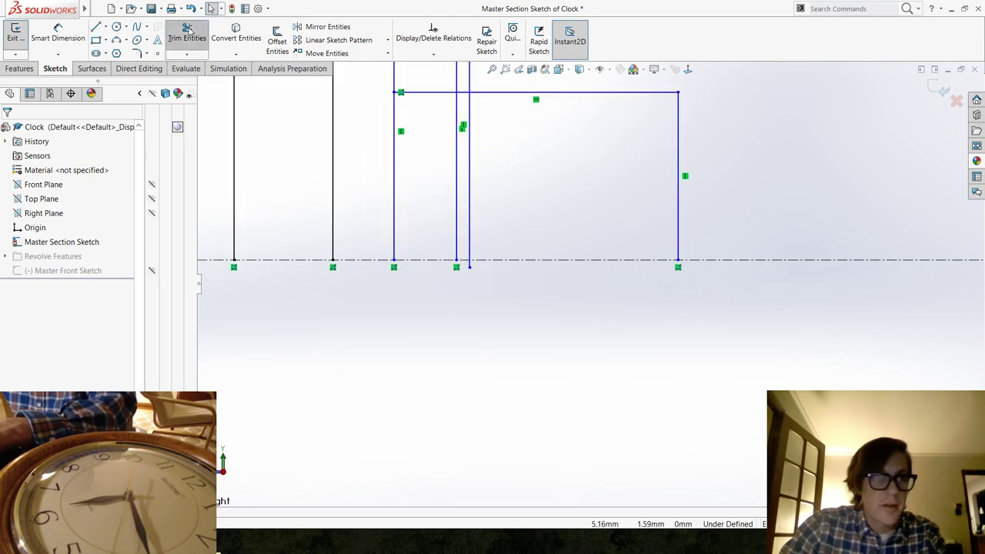
pyautogui.scroll(3, 505, 264)
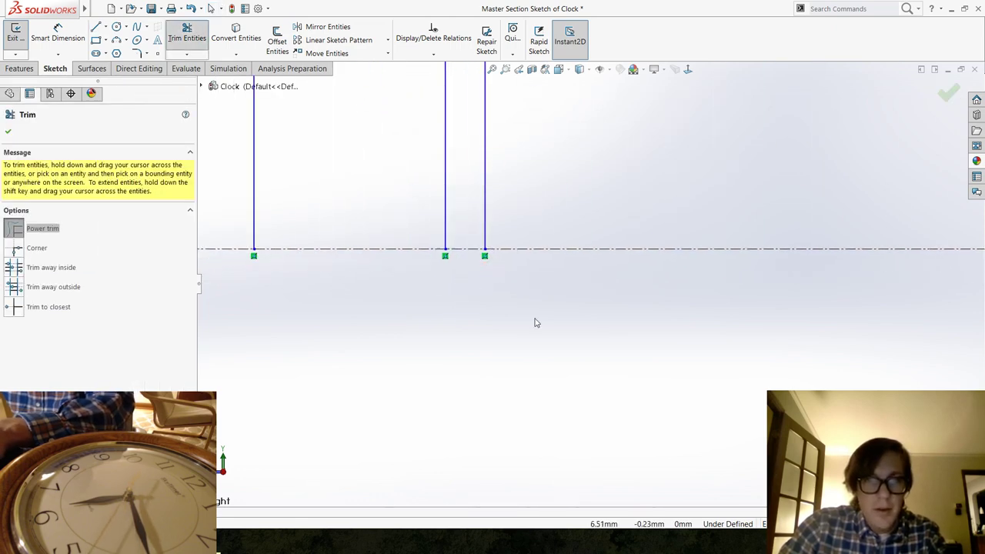
pyautogui.press('Escape')
pyautogui.scroll(-4, 581, 272)
pyautogui.scroll(-2, 721, 275)
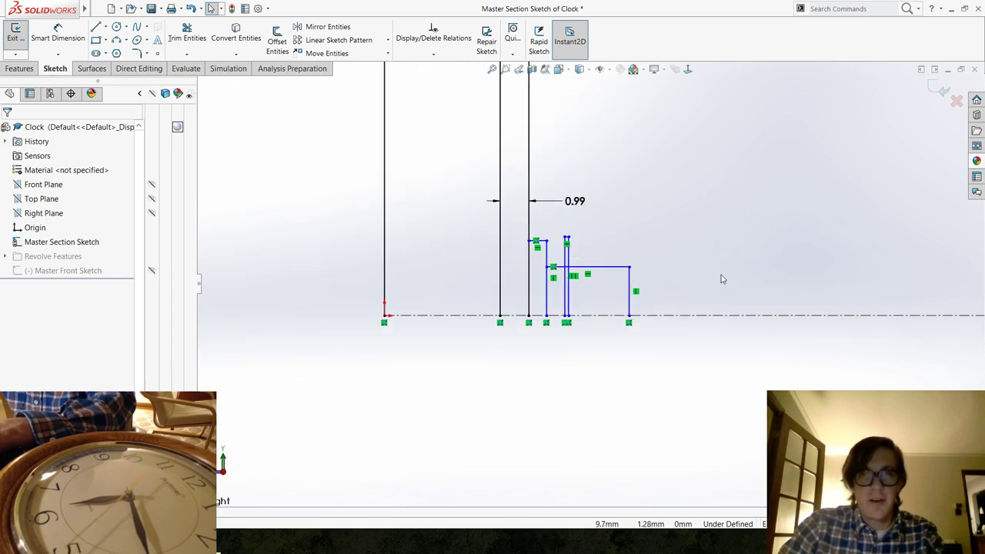
pyautogui.scroll(5, 703, 293)
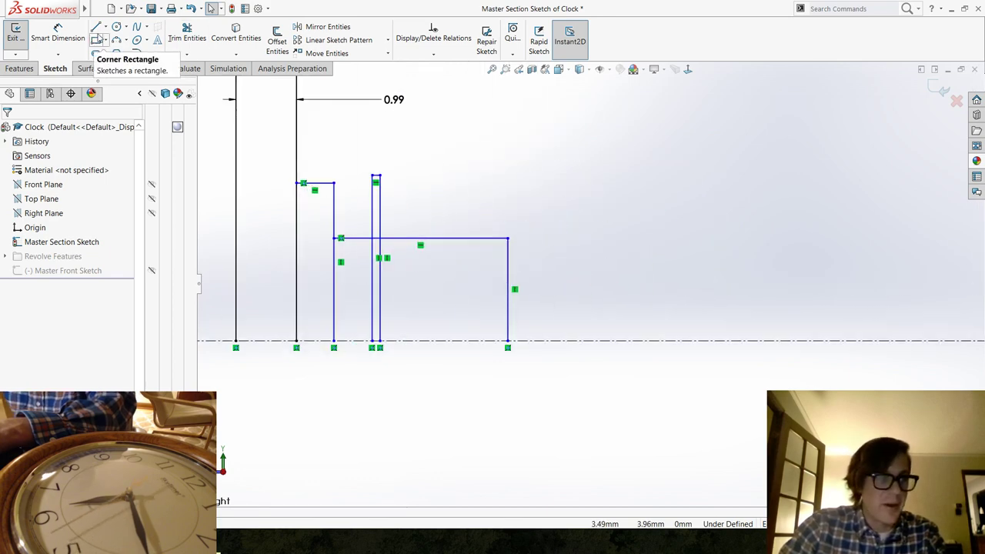
pyautogui.click(96, 26)
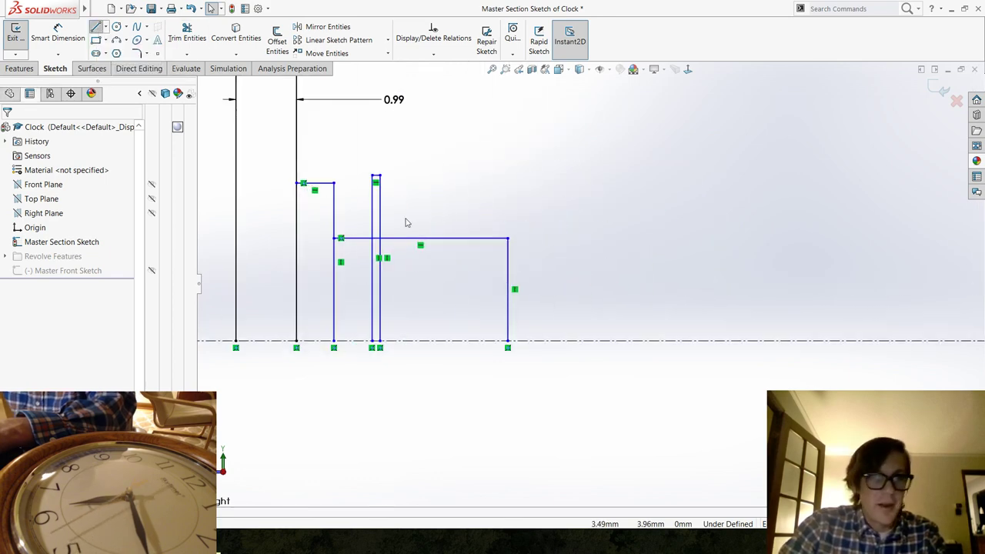
pyautogui.click(508, 257)
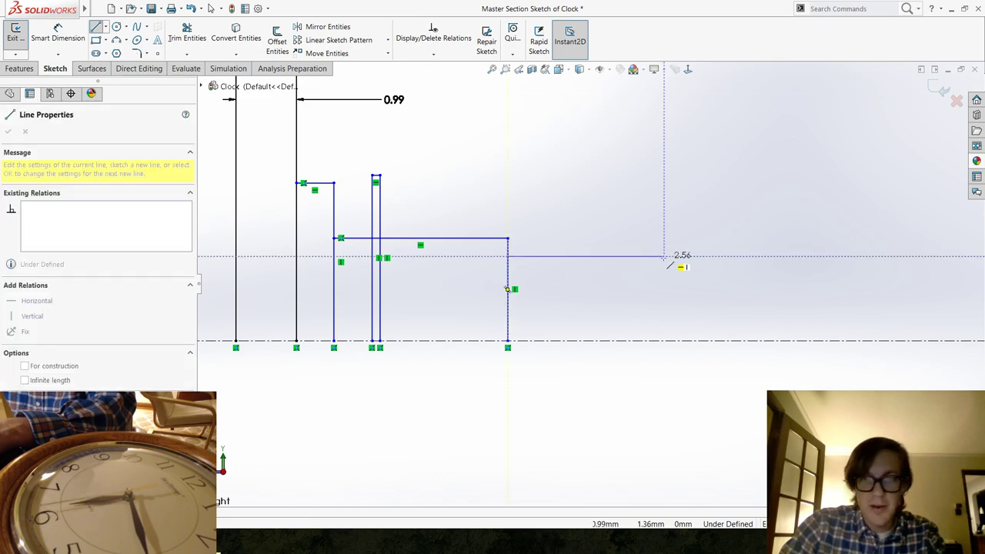
pyautogui.click(660, 256)
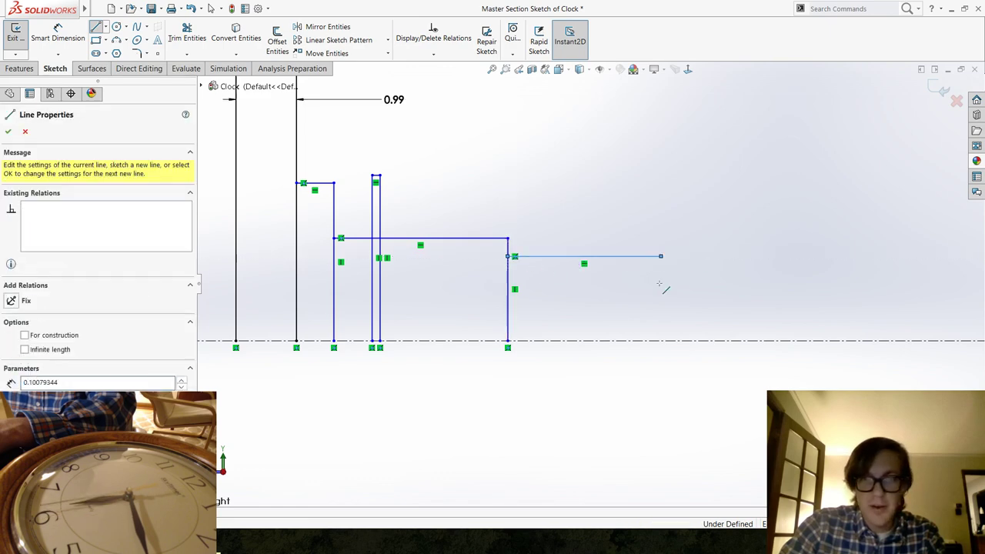
pyautogui.click(661, 341)
pyautogui.press('Escape')
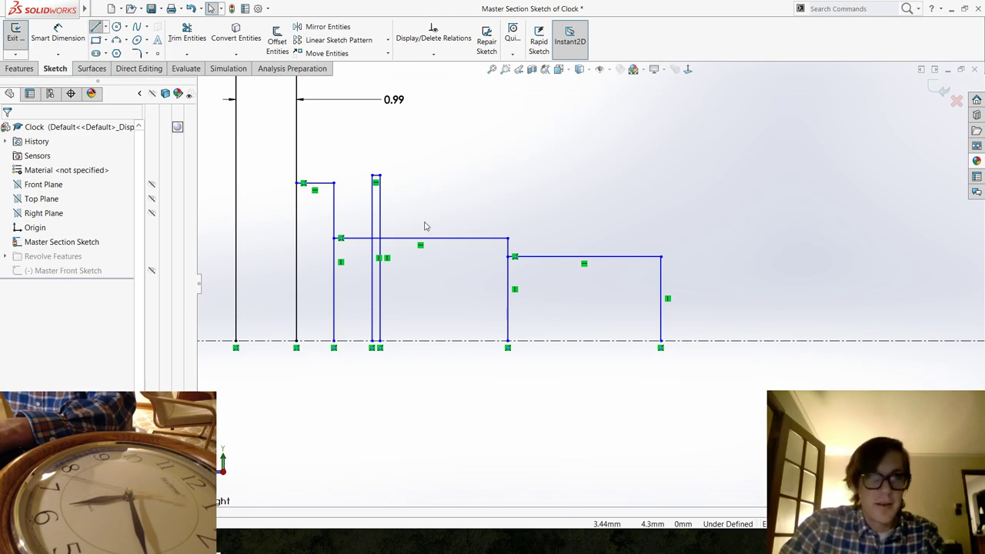
# Draw a thin tall post rising from the centreline and back down.
pyautogui.press('l')
pyautogui.click(585, 341)
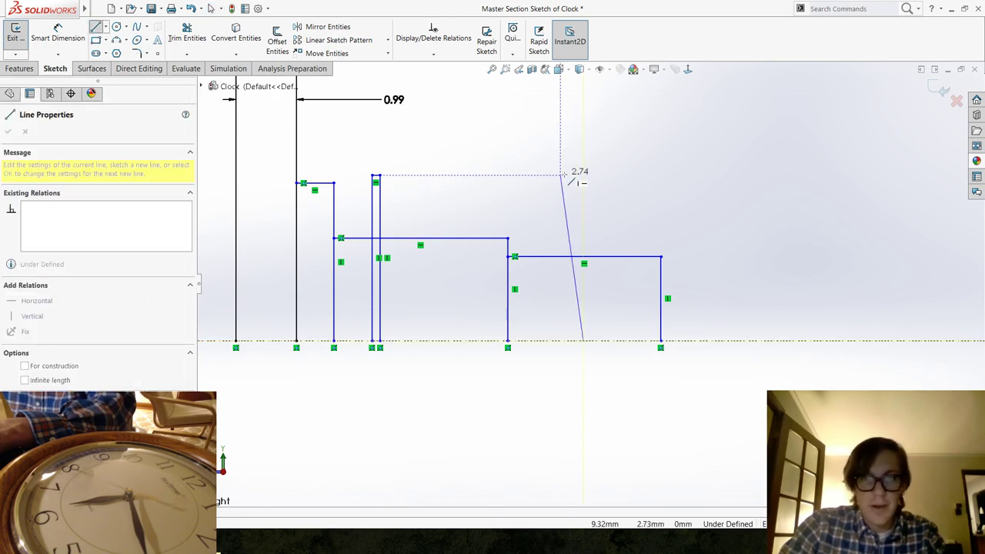
pyautogui.click(585, 175)
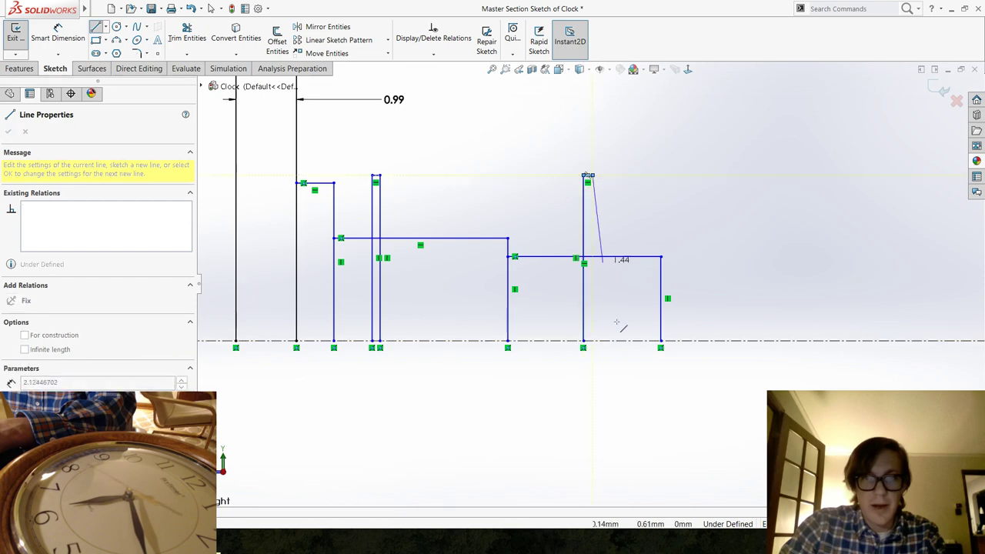
pyautogui.click(593, 341)
pyautogui.press('Escape')
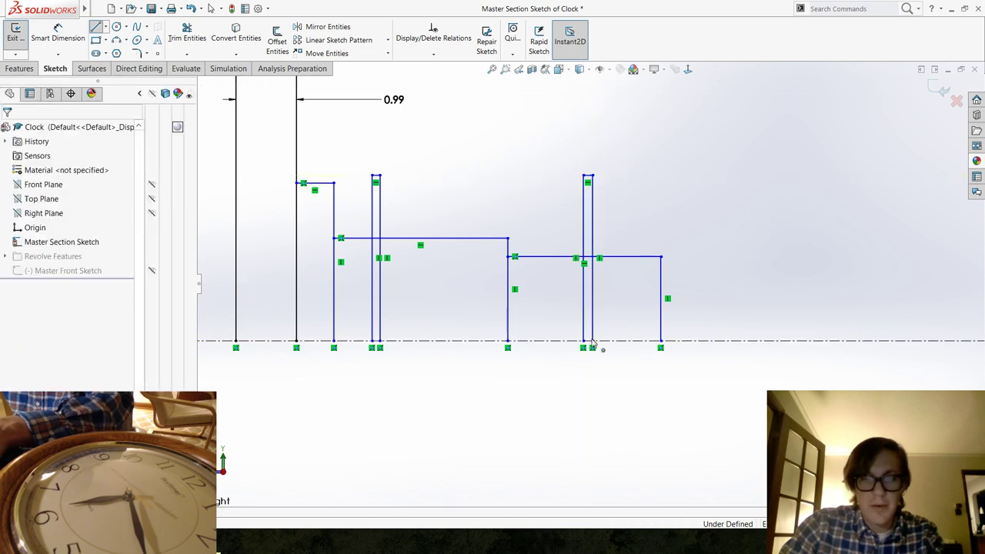
pyautogui.scroll(-3, 605, 293)
pyautogui.scroll(5, 672, 272)
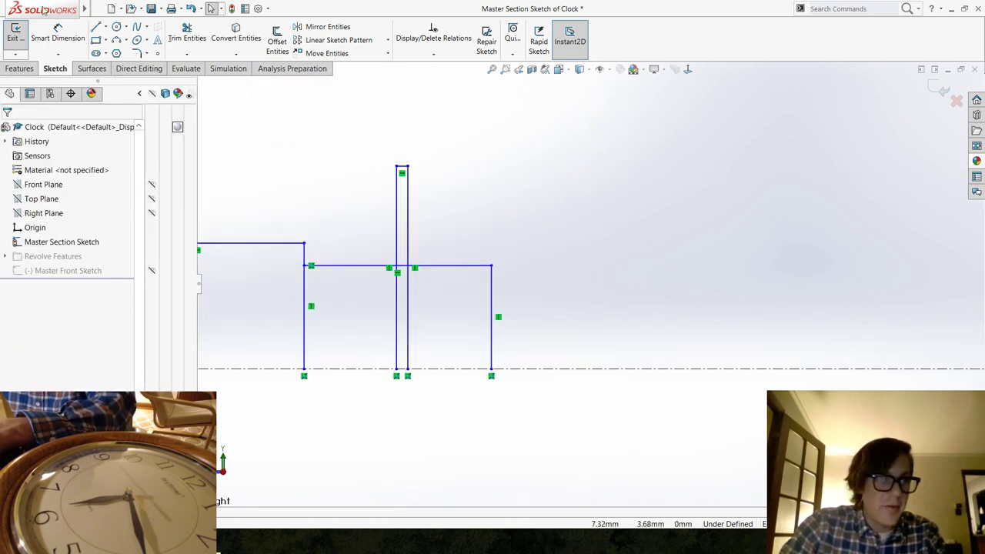
# Raise a vertical edge from the step's outer corner with a short flat top.
pyautogui.click(95, 29)
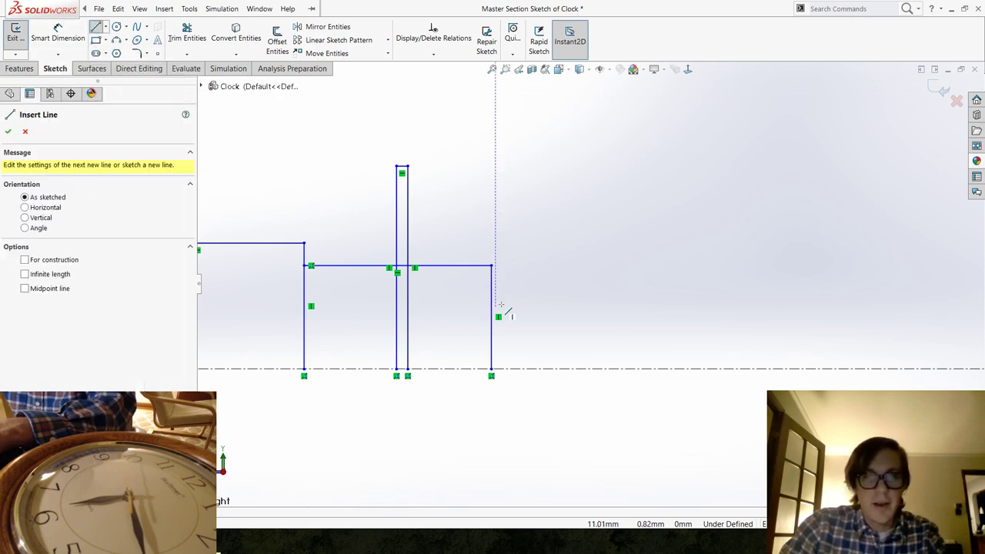
pyautogui.click(491, 265)
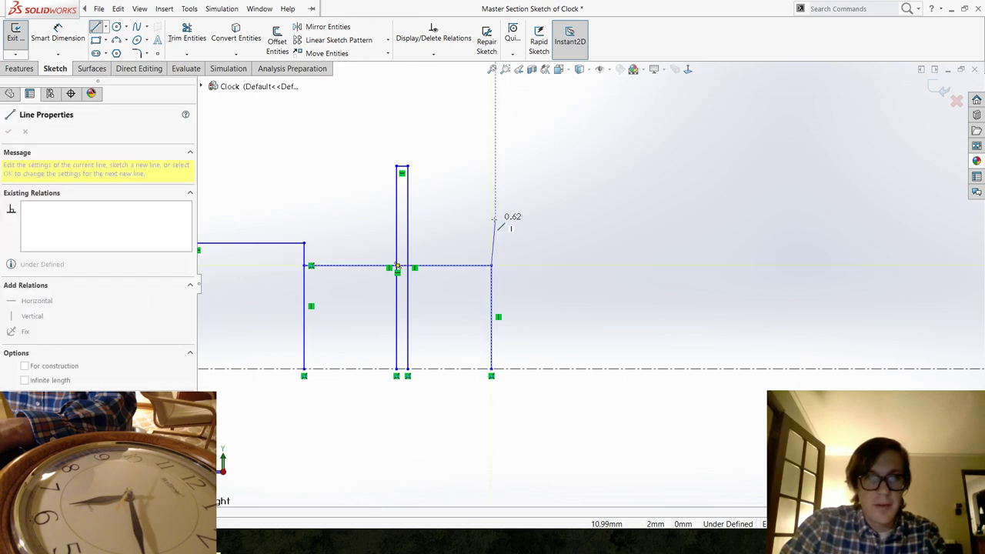
pyautogui.click(491, 222)
pyautogui.click(503, 221)
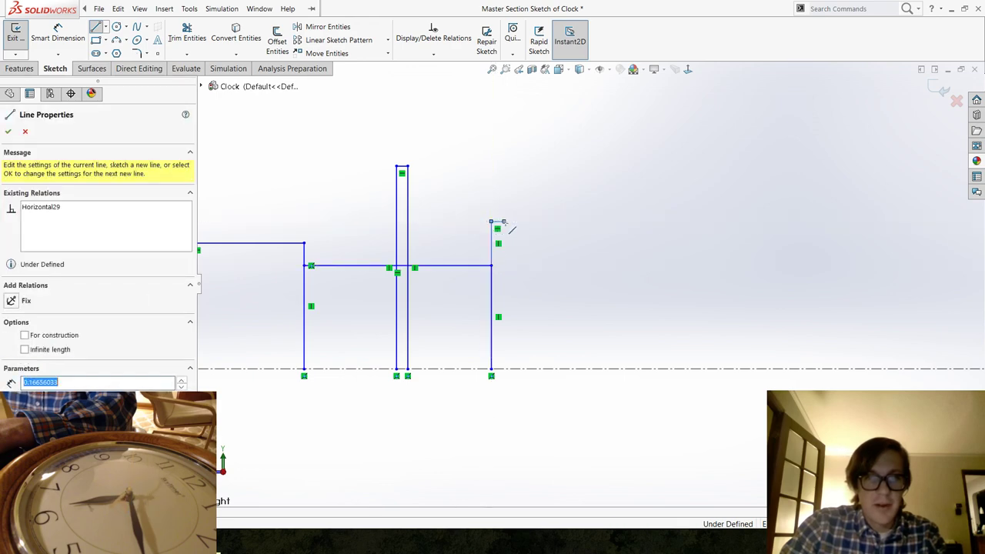
pyautogui.press('Escape')
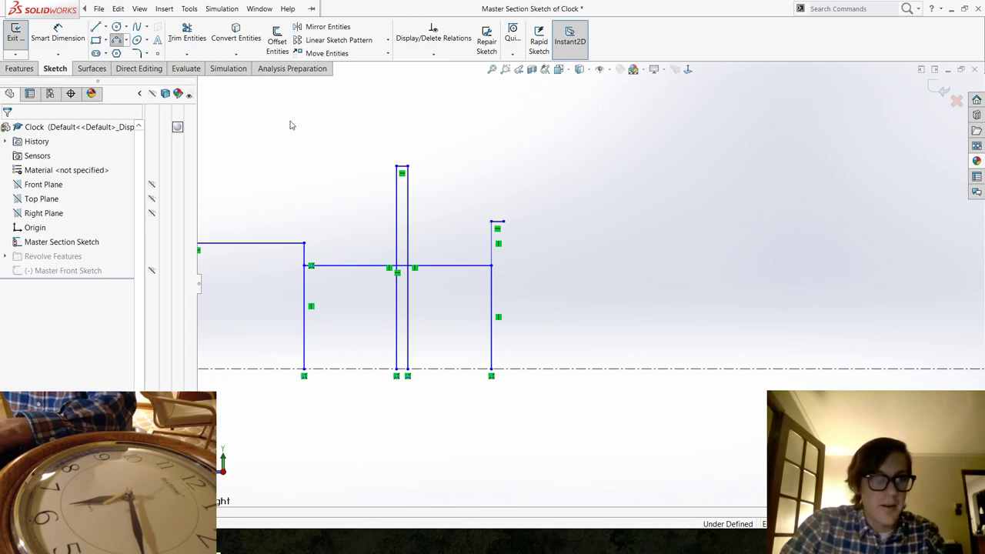
# Draw a three-point arc of 4.77 mm radius curving down to the centreline.
pyautogui.press('a')
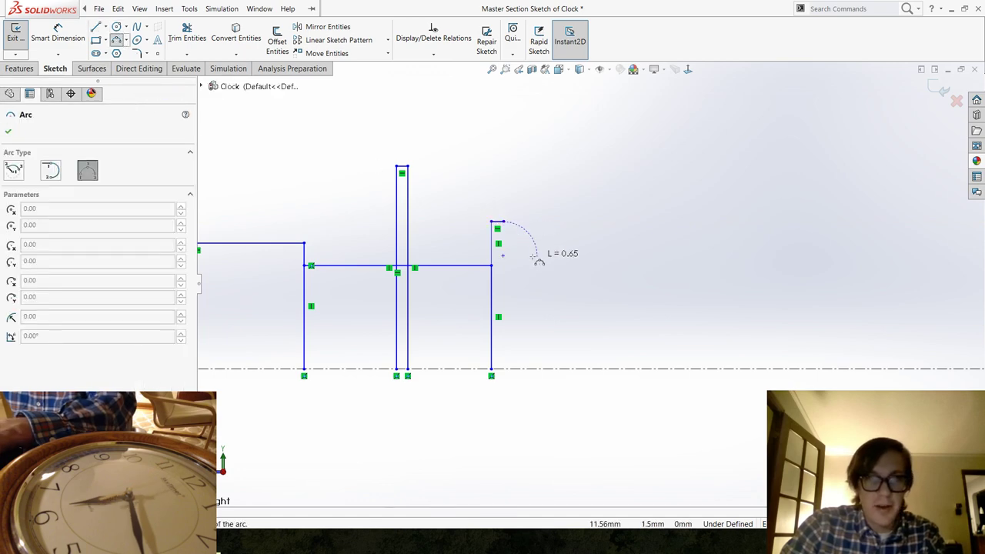
pyautogui.click(530, 368)
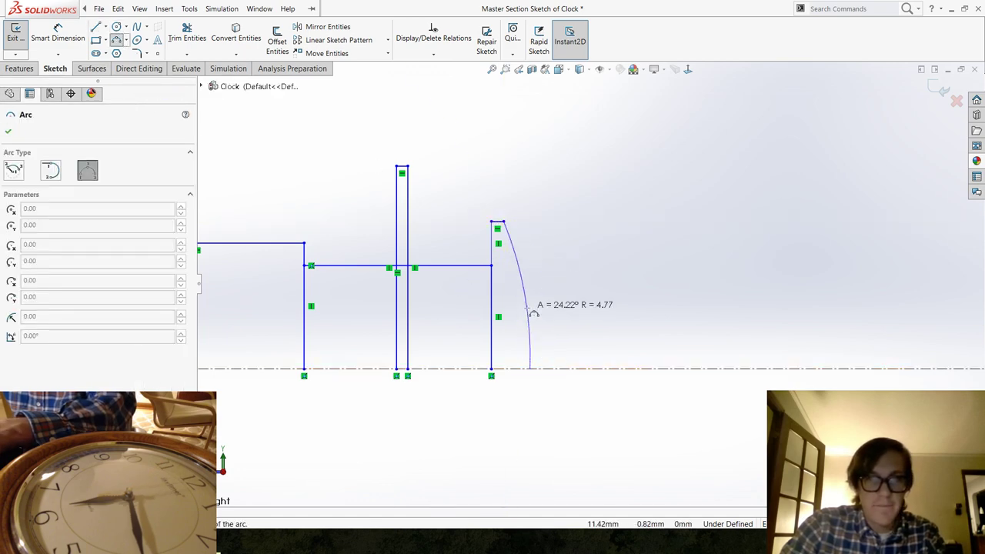
pyautogui.click(526, 321)
pyautogui.press('Escape')
# Add a construction centreline running down from the arc's bottom end, then select the outer arc.
pyautogui.click(105, 26)
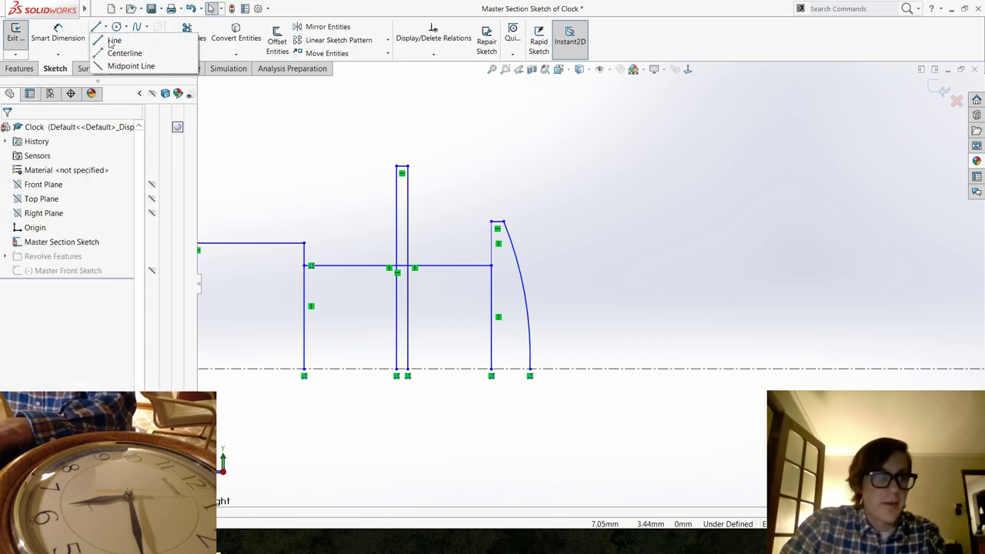
pyautogui.click(113, 50)
pyautogui.click(530, 369)
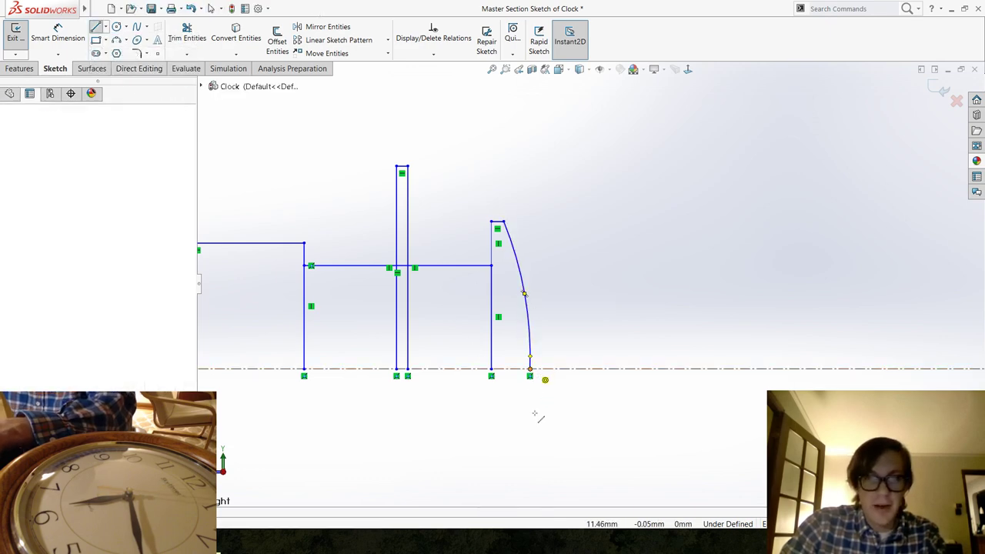
pyautogui.click(530, 429)
pyautogui.press('Escape')
pyautogui.click(530, 323)
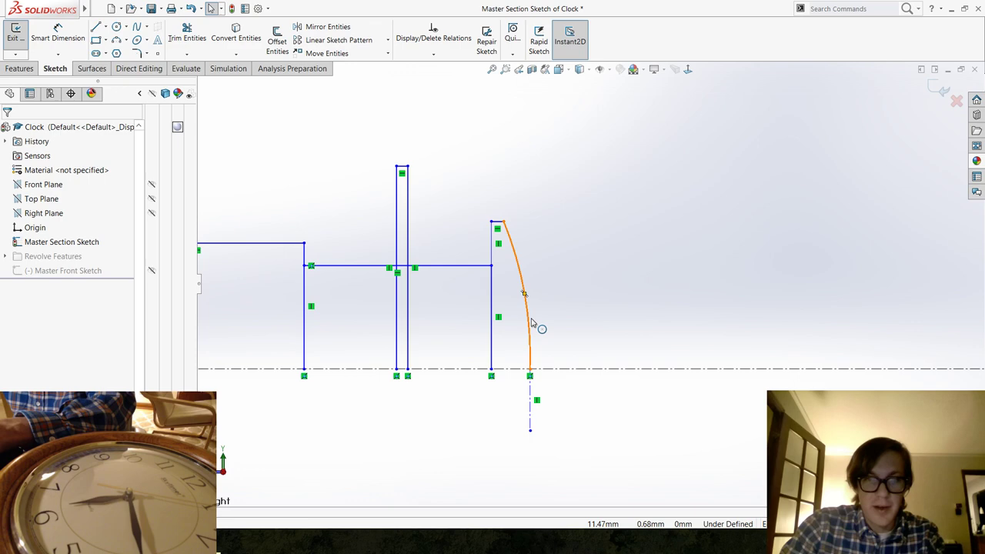
# Make the outer arc tangent to the new construction centreline.
pyautogui.keyDown('ctrl'); pyautogui.click(531, 420); pyautogui.keyUp('ctrl')
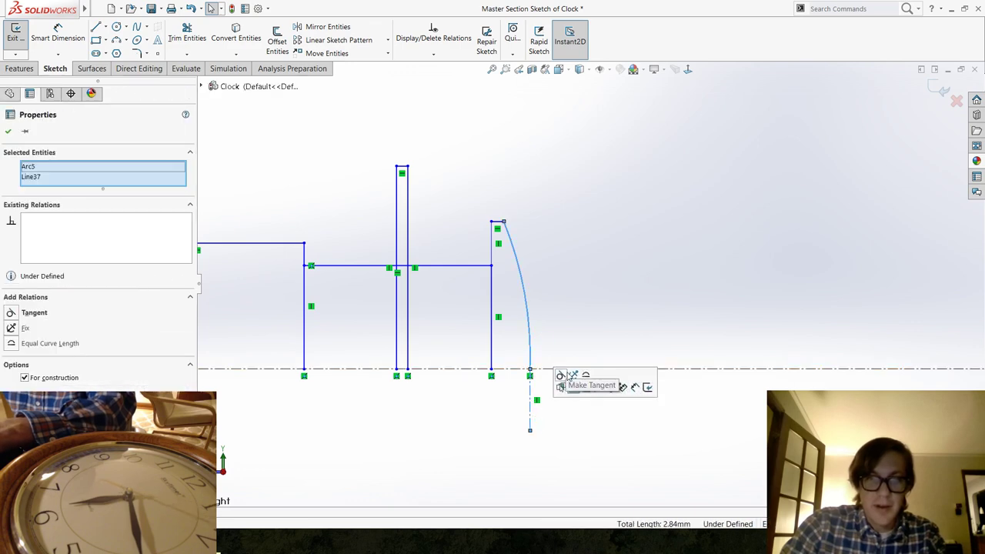
pyautogui.click(561, 375)
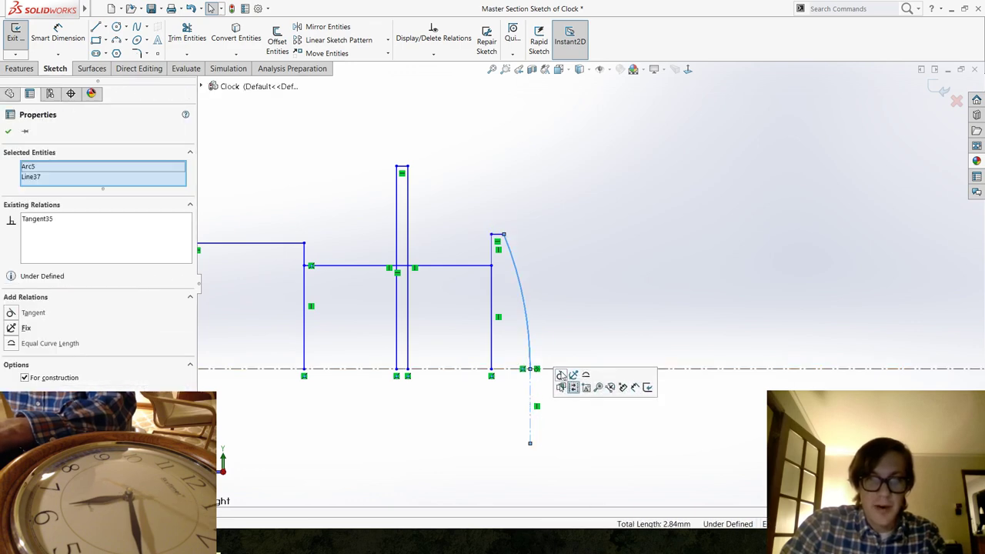
pyautogui.click(561, 284)
pyautogui.scroll(3, 560, 274)
pyautogui.scroll(3, 559, 263)
pyautogui.scroll(-2, 594, 276)
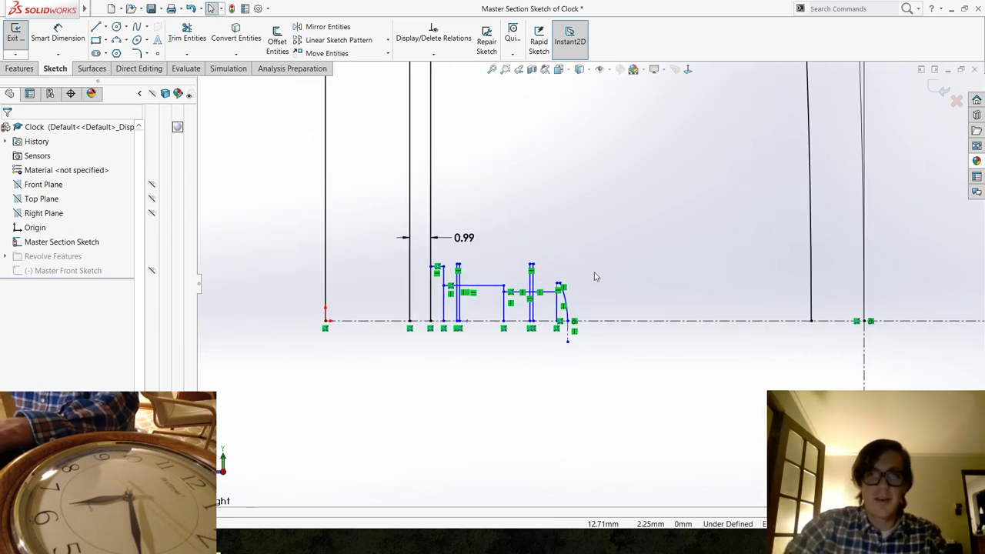
pyautogui.scroll(-3, 454, 274)
pyautogui.scroll(3, 567, 281)
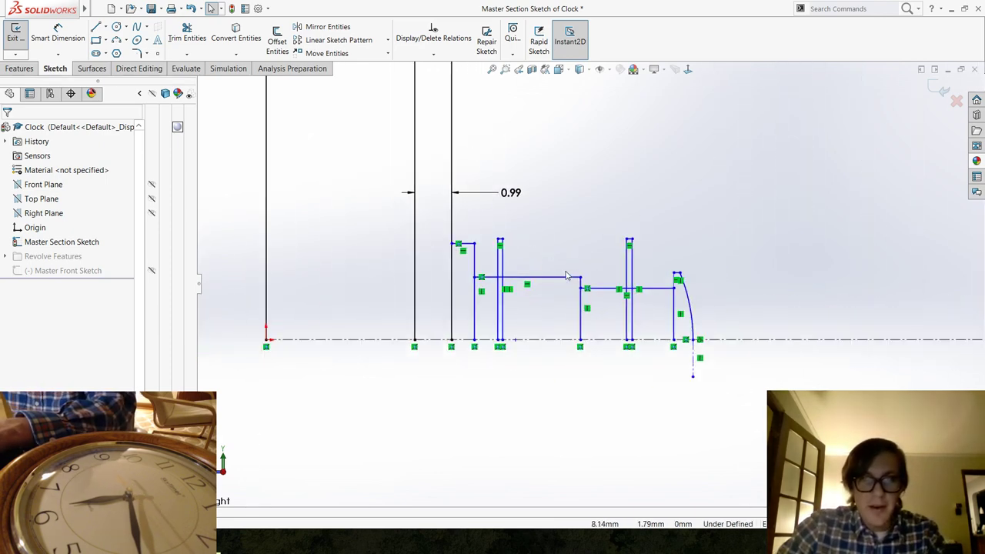
pyautogui.scroll(-3, 572, 279)
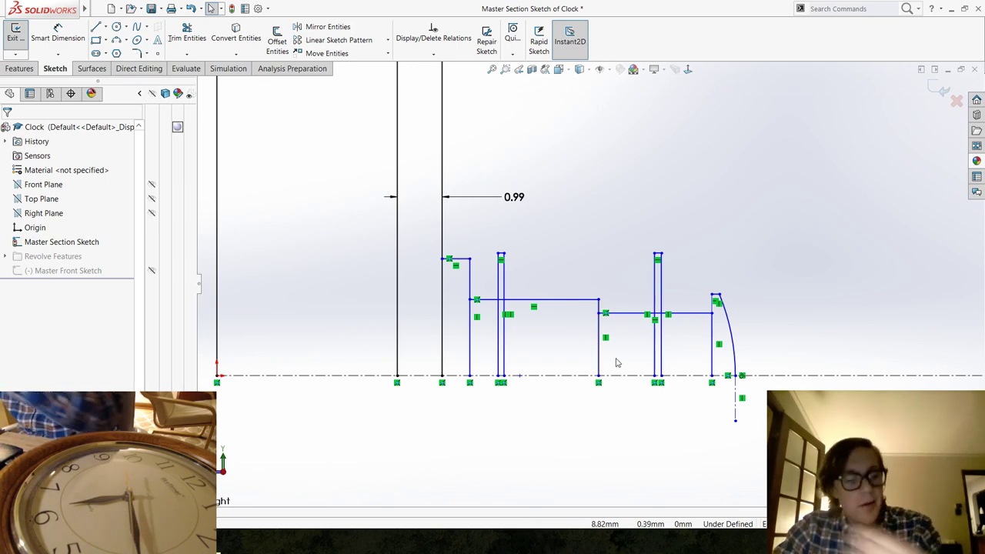
pyautogui.scroll(-2, 617, 362)
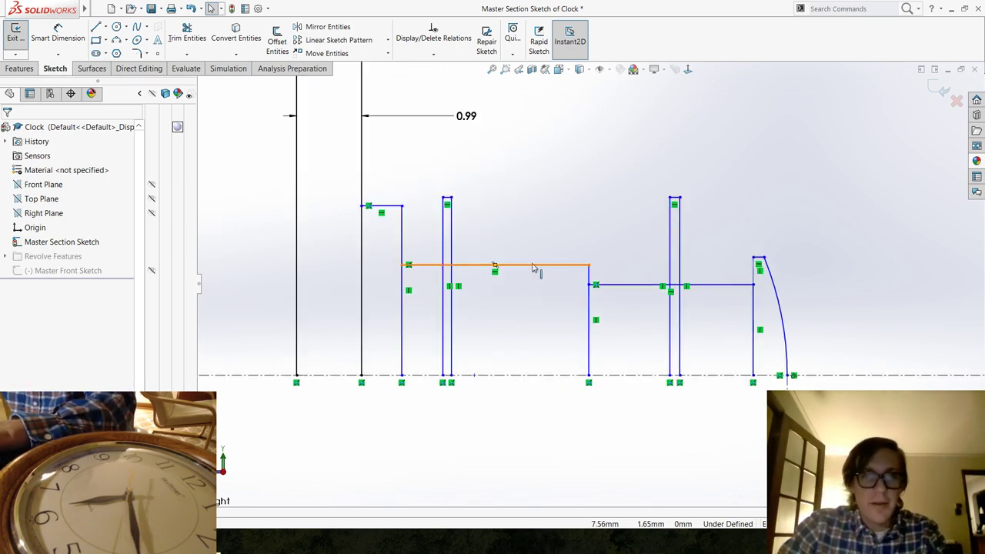
# Make the top edges of the left and right thin posts equal.
pyautogui.click(495, 265)
pyautogui.click(413, 255)
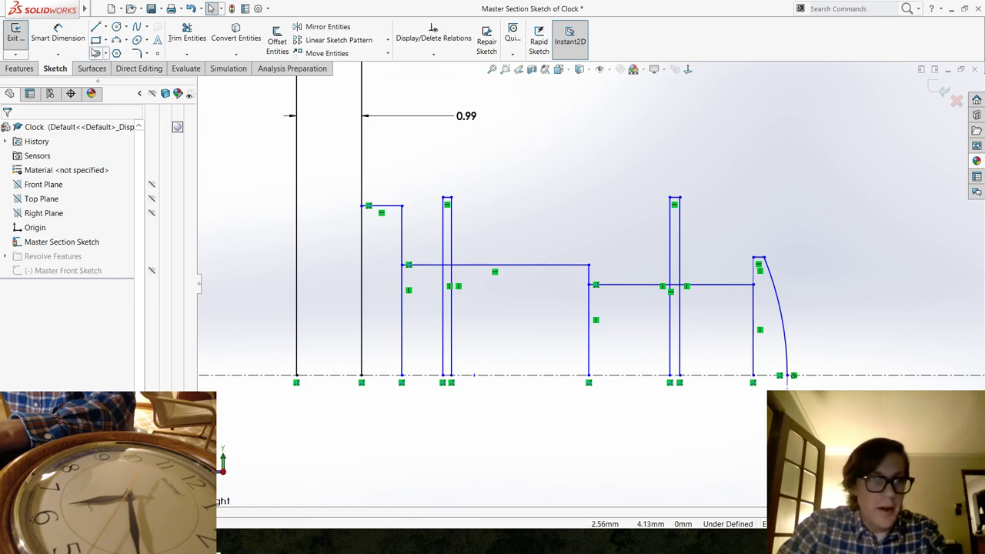
pyautogui.scroll(-5, 537, 222)
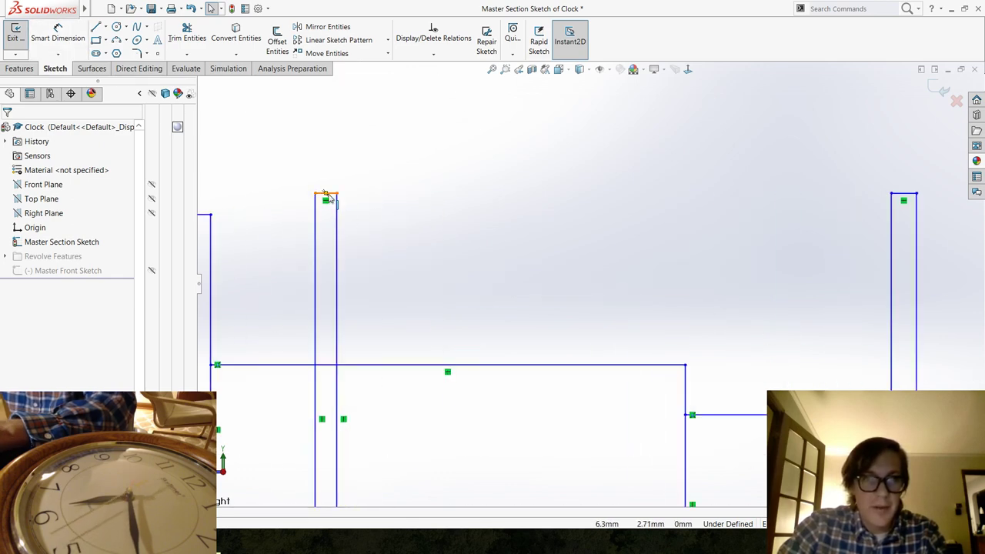
pyautogui.click(332, 194)
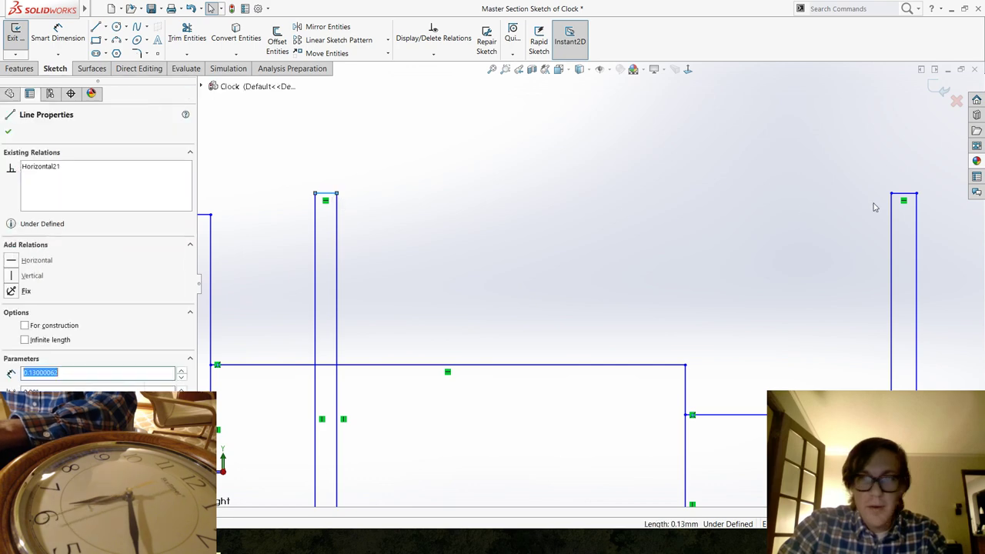
pyautogui.keyDown('ctrl'); pyautogui.click(913, 194); pyautogui.keyUp('ctrl')
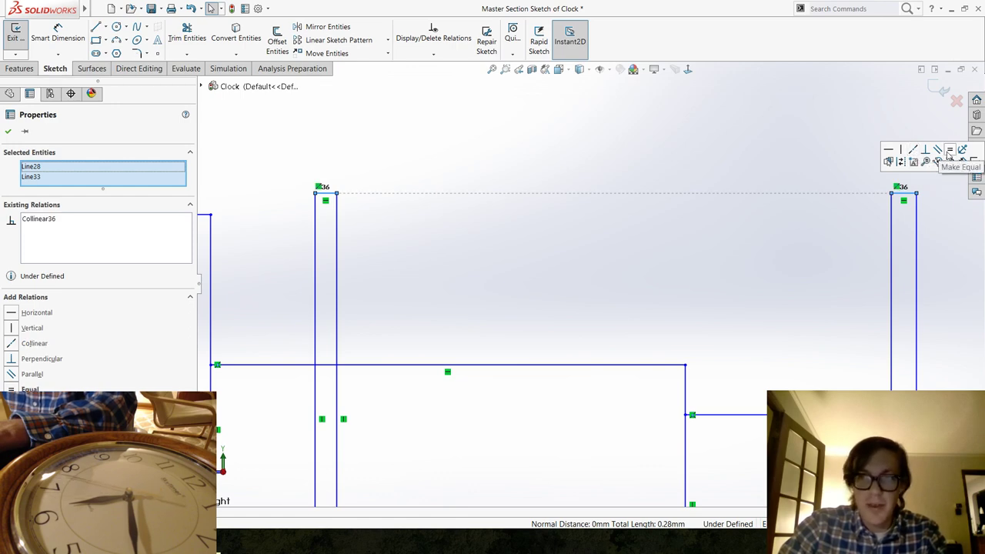
pyautogui.click(949, 151)
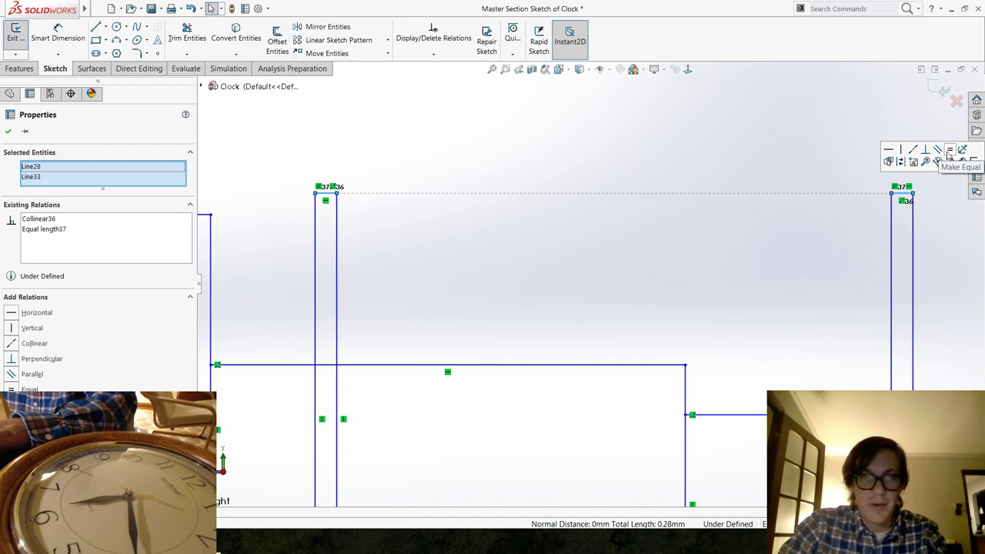
pyautogui.press('Escape')
pyautogui.scroll(5, 616, 320)
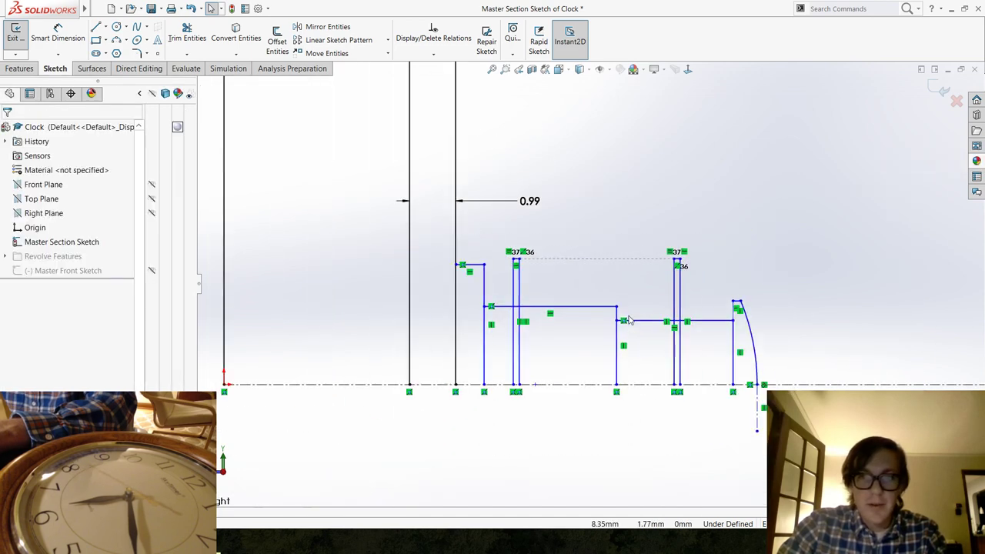
pyautogui.scroll(-5, 808, 324)
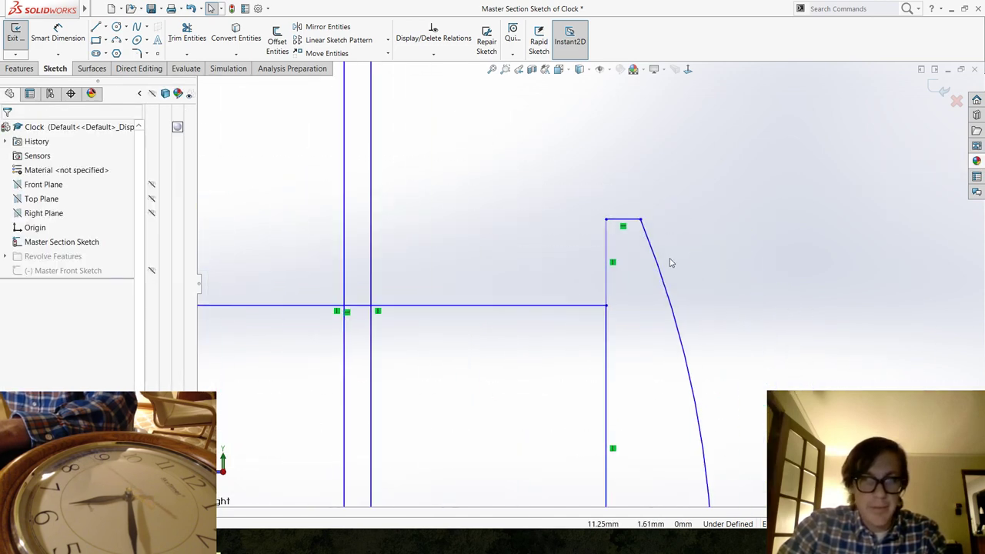
# Make the right post's top and another post line equal in length.
pyautogui.click(635, 222)
pyautogui.scroll(3, 482, 174)
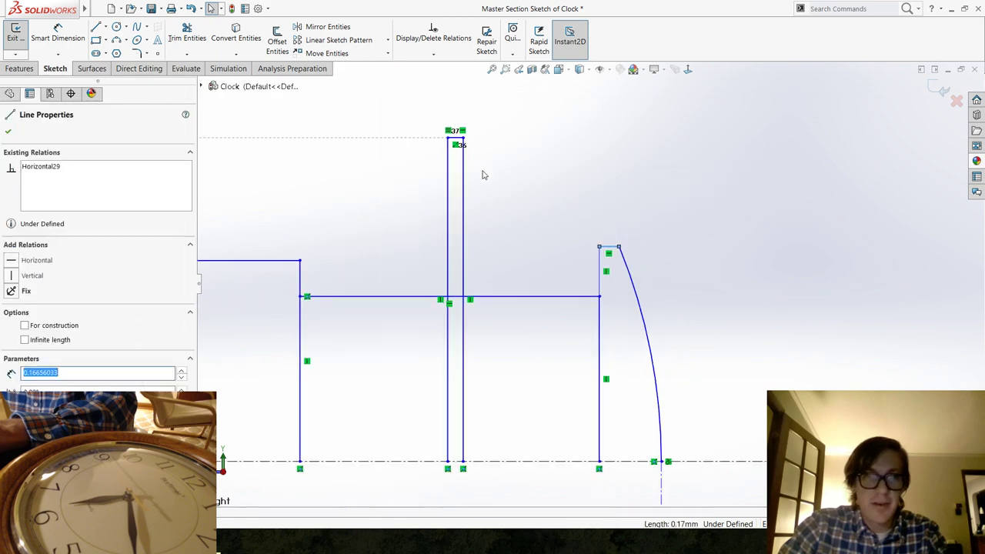
pyautogui.scroll(-4, 479, 170)
pyautogui.keyDown('ctrl'); pyautogui.click(480, 137); pyautogui.keyUp('ctrl')
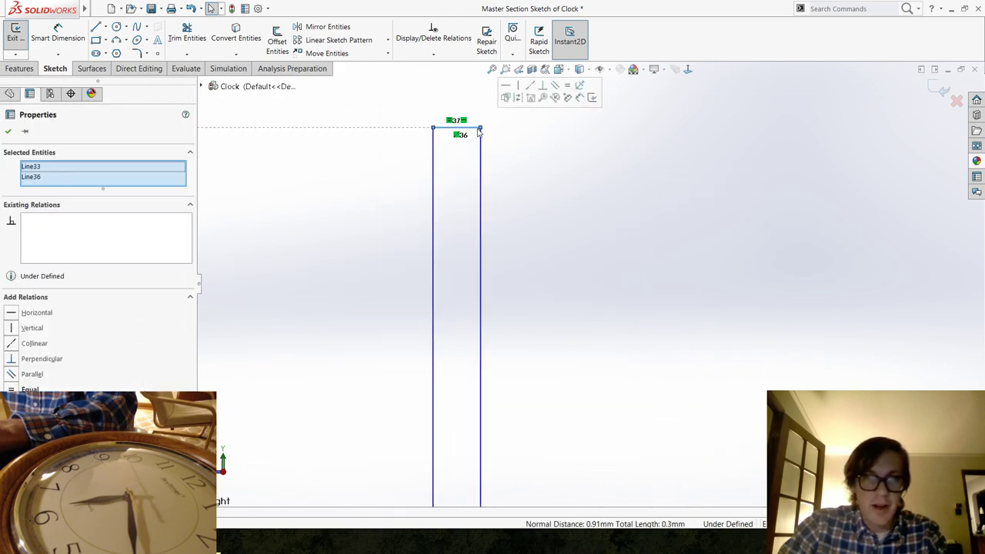
pyautogui.click(568, 93)
pyautogui.click(698, 334)
pyautogui.scroll(8, 699, 334)
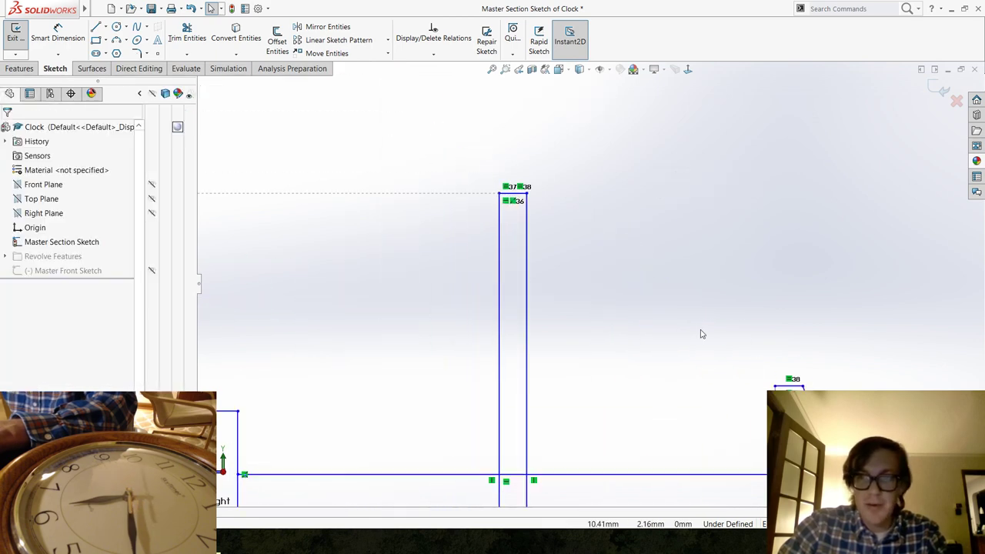
pyautogui.scroll(-4, 462, 290)
pyautogui.scroll(4, 567, 376)
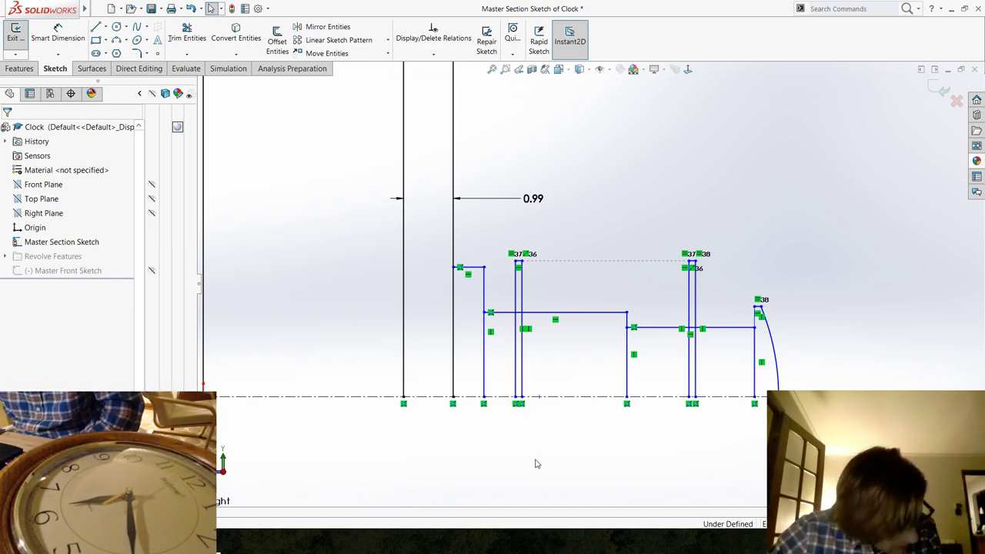
# Dimension the short horizontal step line to 2 mm and shift the slot's vertical line right.
pyautogui.click(48, 35)
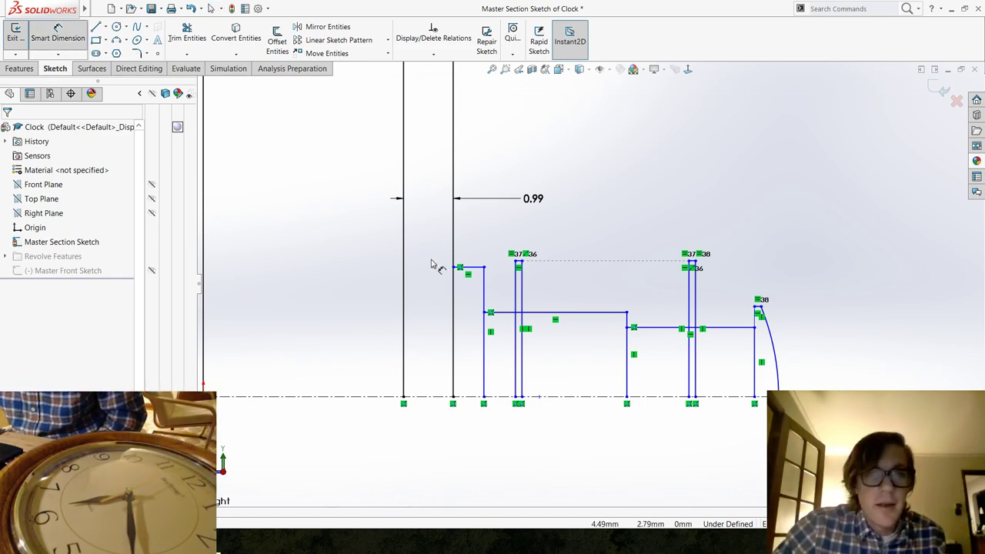
pyautogui.click(476, 271)
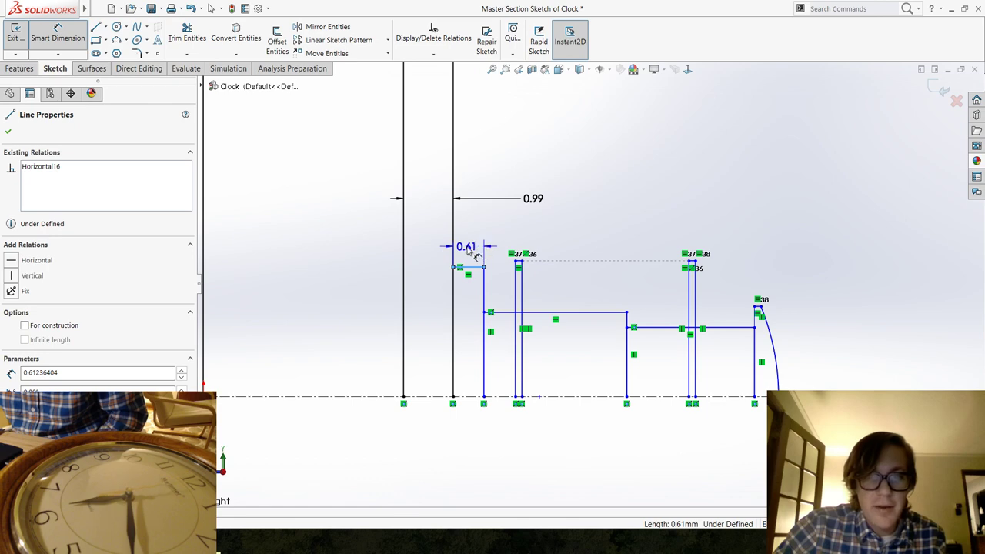
pyautogui.press('Escape')
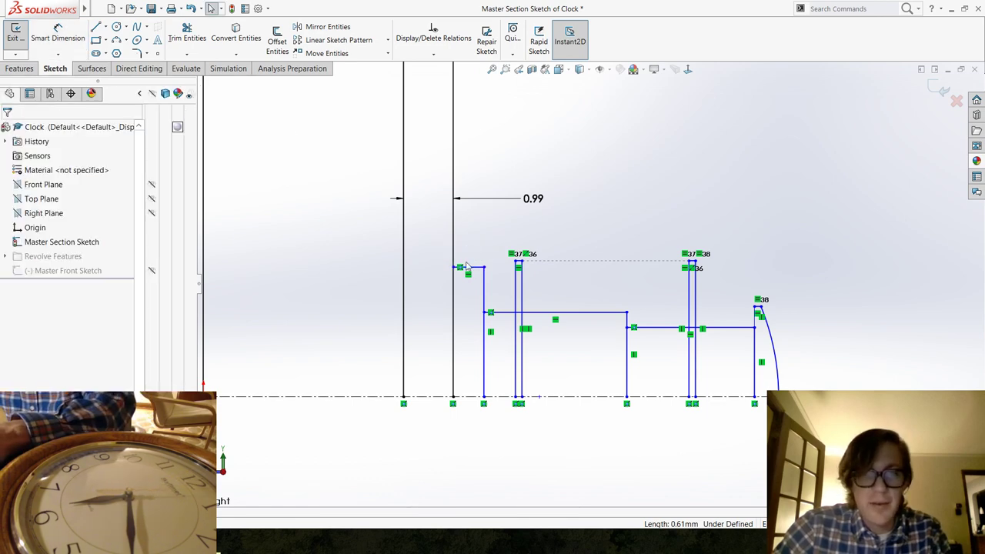
pyautogui.click(55, 35)
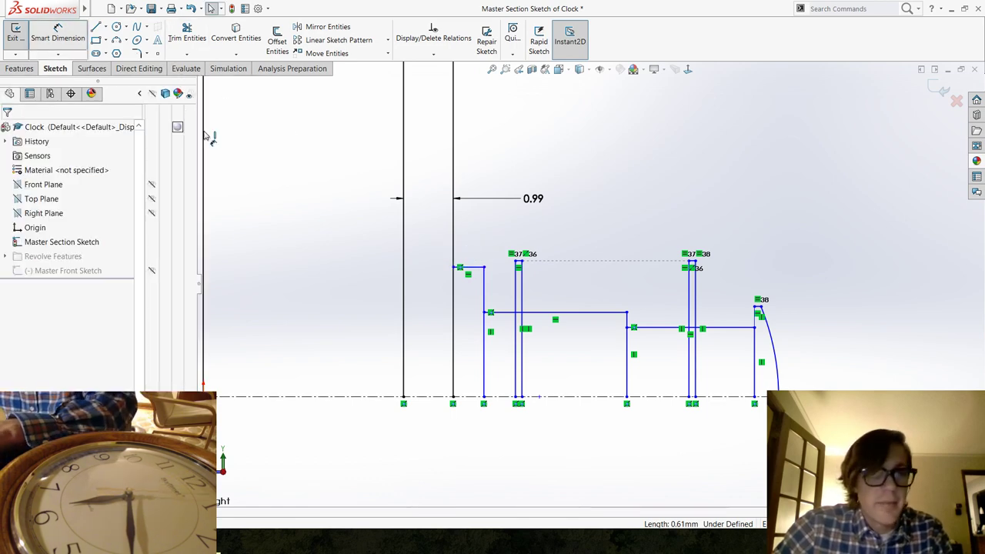
pyautogui.click(480, 273)
pyautogui.click(471, 248)
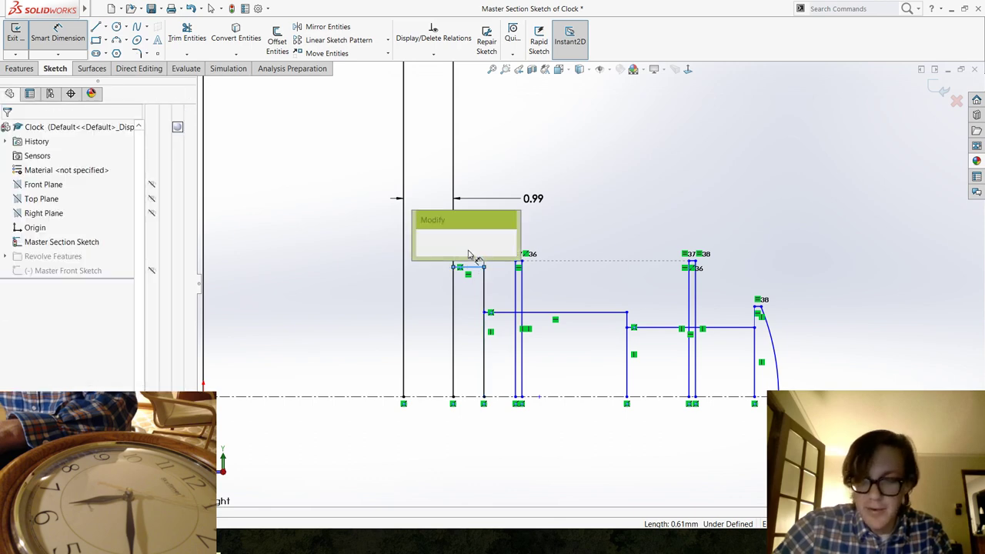
pyautogui.write('2')
pyautogui.press('Return')
pyautogui.press('Escape')
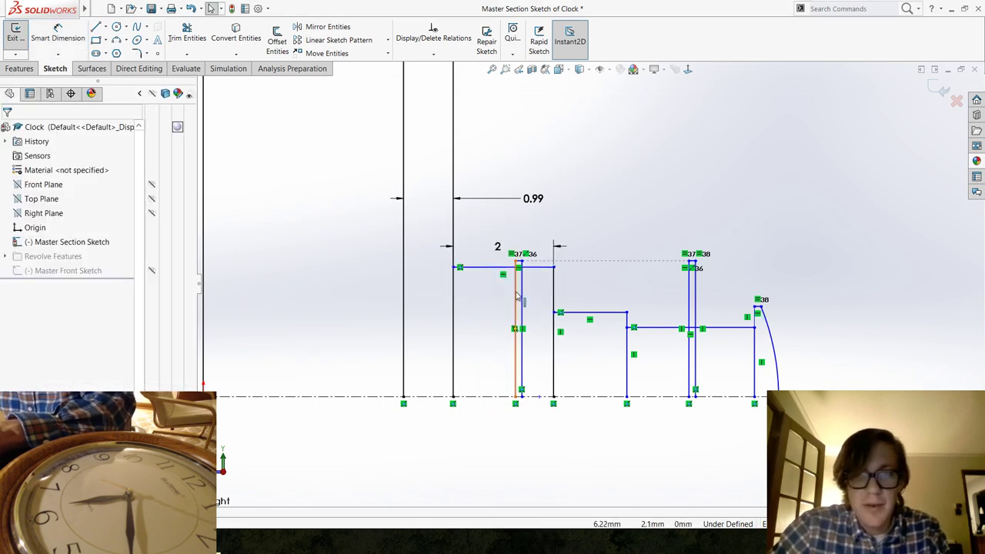
pyautogui.moveTo(531, 297); pyautogui.dragTo(608, 299)
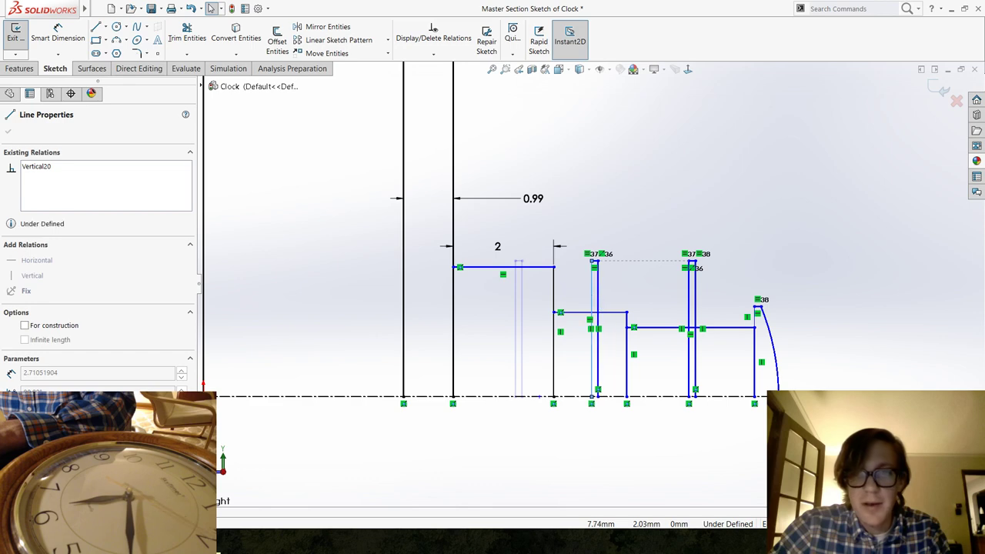
pyautogui.click(631, 209)
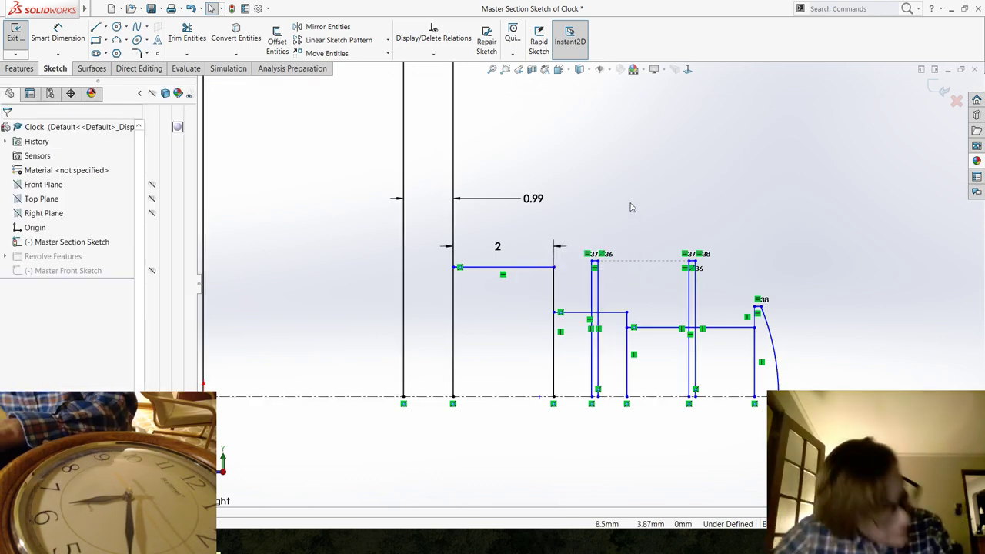
# Dimension the lower horizontal step line to 5 mm.
pyautogui.click(57, 37)
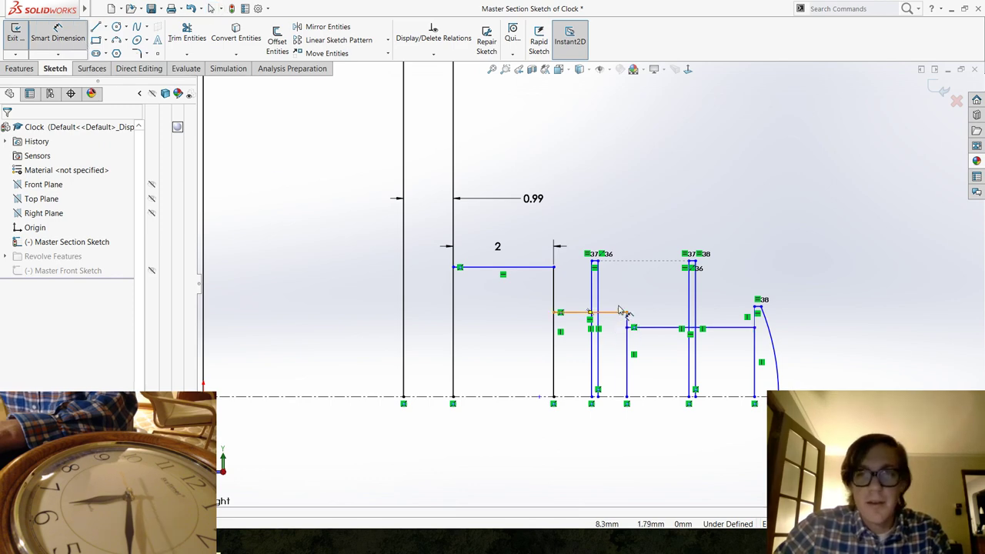
pyautogui.click(616, 317)
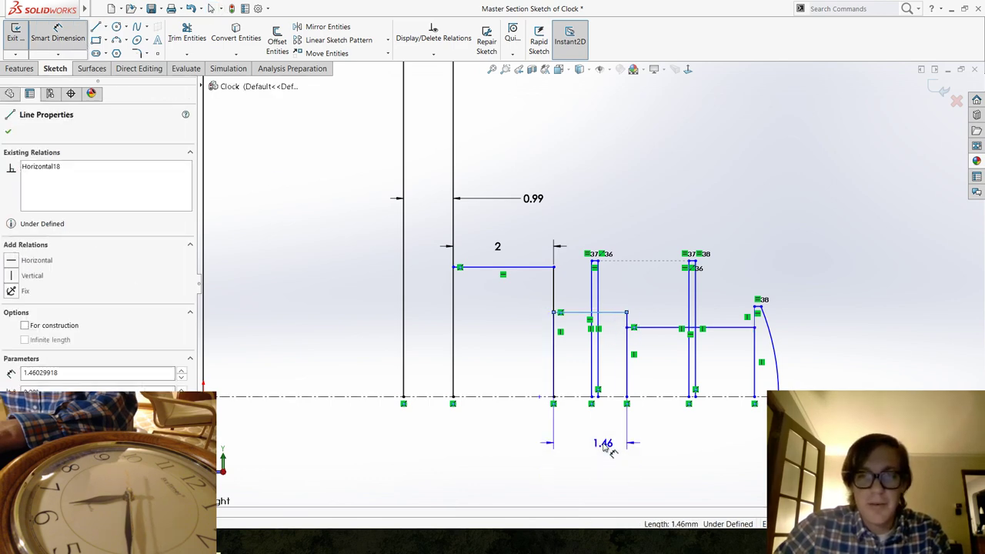
pyautogui.click(597, 440)
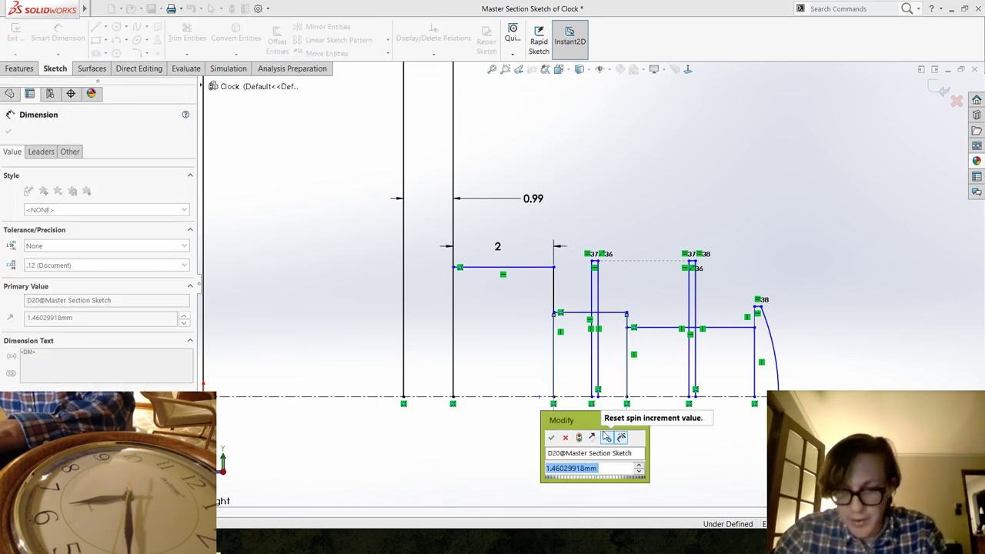
pyautogui.write('5')
pyautogui.press('Return')
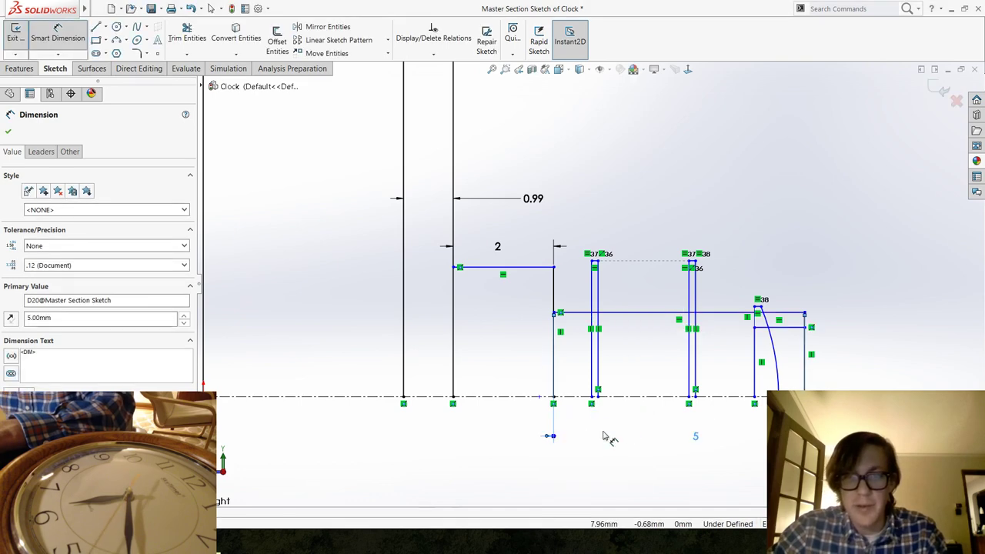
pyautogui.scroll(5, 838, 374)
pyautogui.scroll(-3, 638, 257)
pyautogui.scroll(-2, 501, 352)
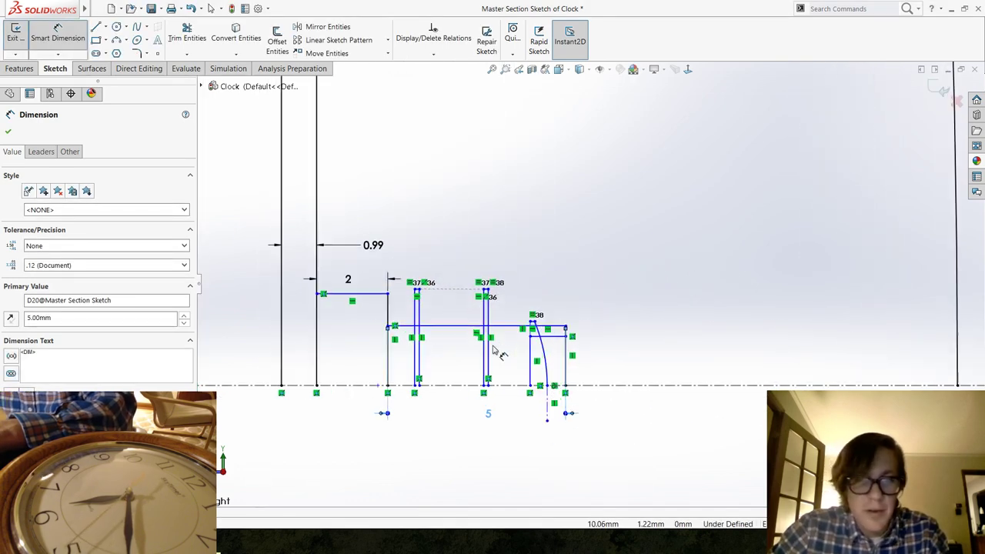
pyautogui.press('Escape')
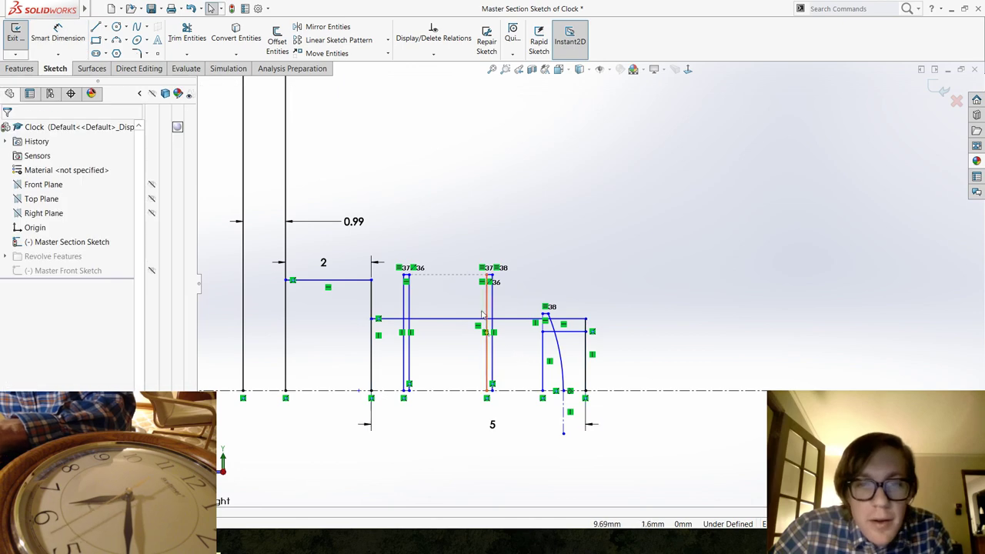
# Reshape the profile by dragging a vertical line, the arc, its endpoint and the slot line.
pyautogui.moveTo(542, 355); pyautogui.dragTo(710, 364)
pyautogui.moveTo(702, 327)
pyautogui.mouseDown()
pyautogui.moveTo(669, 362)
pyautogui.moveTo(625, 362)
pyautogui.moveTo(618, 375)
pyautogui.mouseUp()
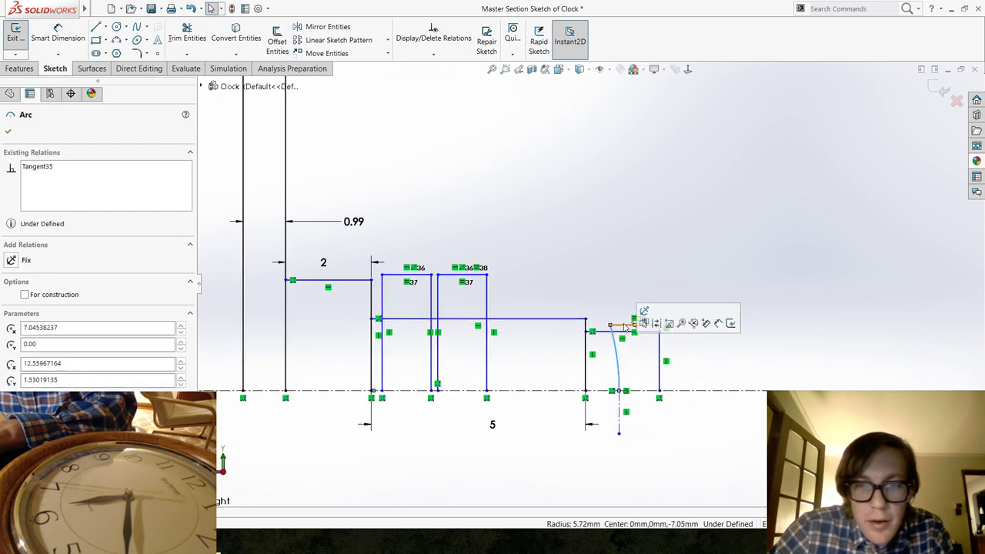
pyautogui.moveTo(609, 327)
pyautogui.mouseDown()
pyautogui.moveTo(684, 328)
pyautogui.moveTo(672, 328)
pyautogui.mouseUp()
pyautogui.press('Escape')
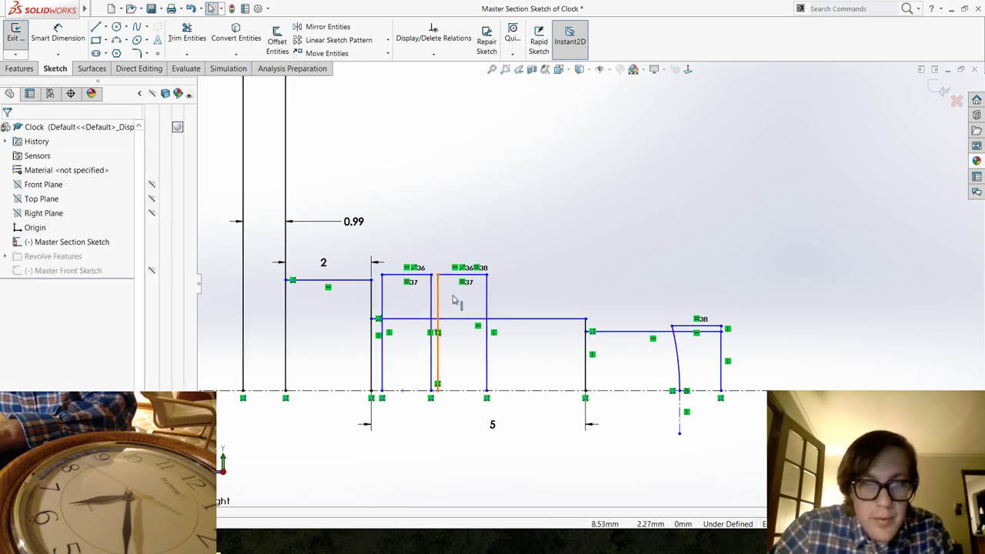
pyautogui.moveTo(438, 304); pyautogui.dragTo(616, 315)
pyautogui.press('Escape')
# Dimension the left slot's top line to 0.5 mm wide and slide the slot right.
pyautogui.press('d')
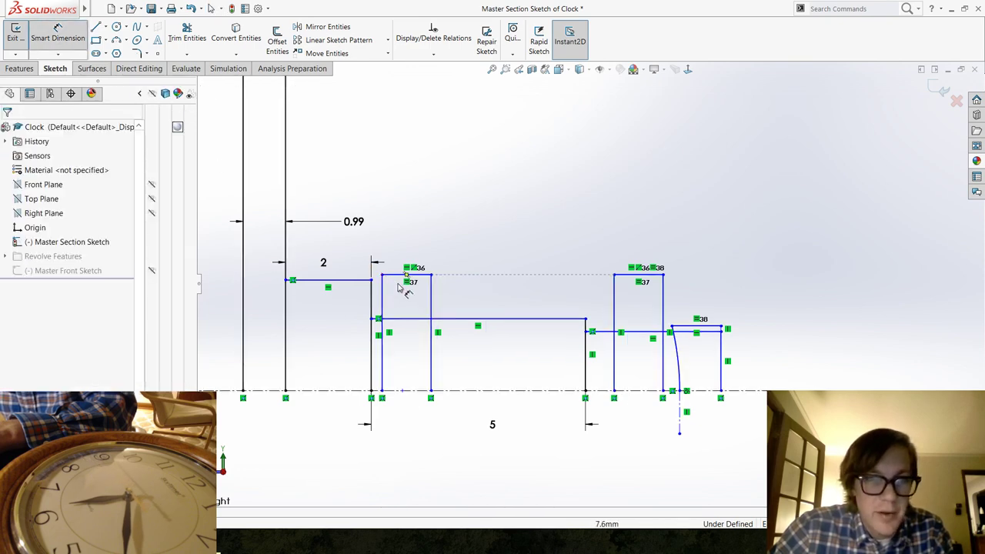
pyautogui.click(395, 276)
pyautogui.click(398, 248)
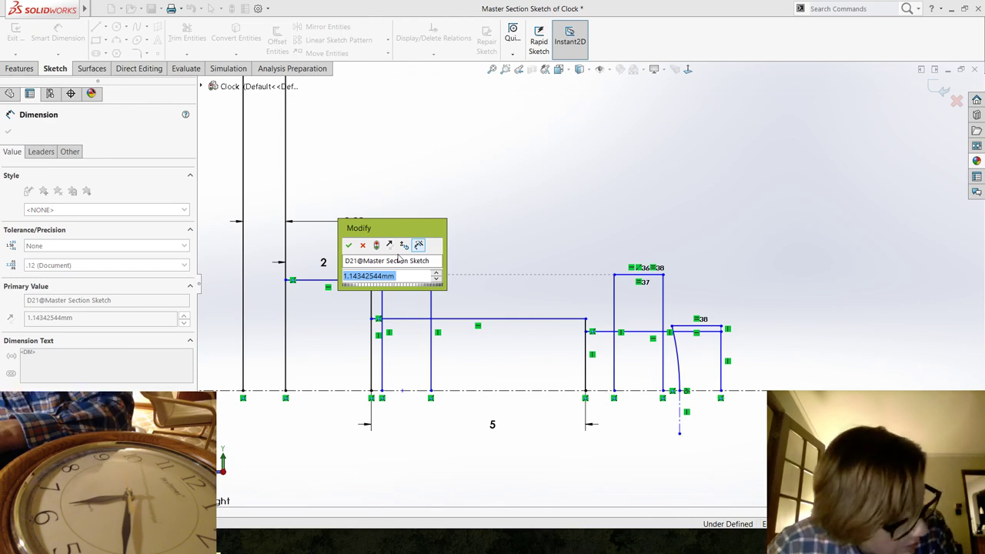
pyautogui.write('0.5')
pyautogui.press('Return')
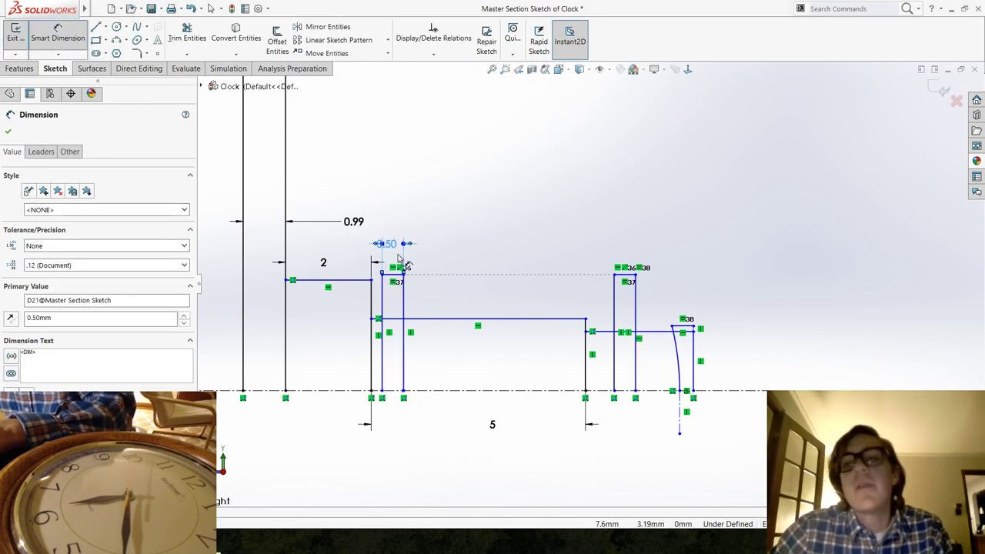
pyautogui.click(413, 290)
pyautogui.press('Escape')
pyautogui.moveTo(388, 296); pyautogui.dragTo(501, 297)
pyautogui.click(608, 437)
pyautogui.scroll(-5, 762, 331)
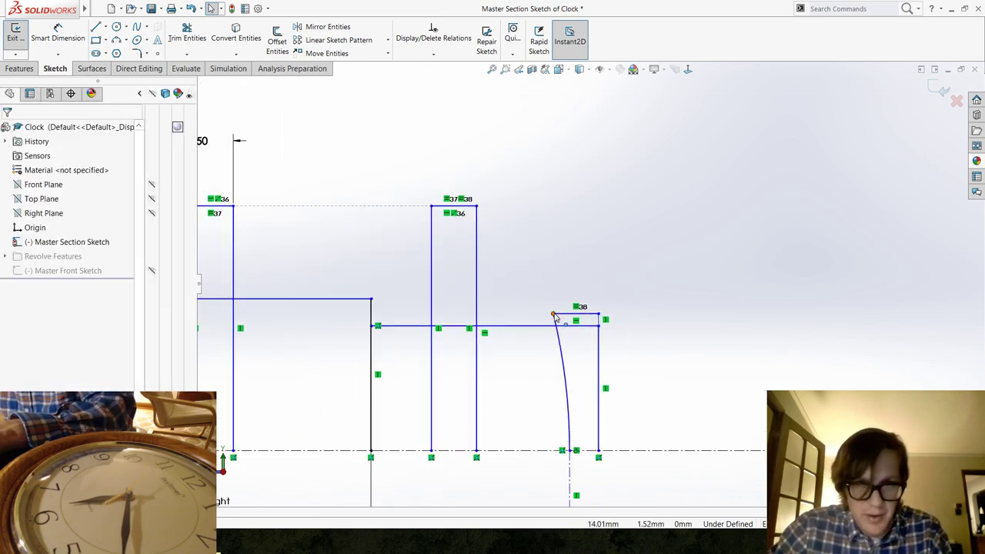
# Move the curved section's top endpoint right and delete the old short top line.
pyautogui.moveTo(554, 316)
pyautogui.mouseDown()
pyautogui.moveTo(638, 326)
pyautogui.moveTo(582, 277)
pyautogui.moveTo(567, 184)
pyautogui.moveTo(571, 477)
pyautogui.moveTo(605, 246)
pyautogui.moveTo(653, 220)
pyautogui.moveTo(546, 161)
pyautogui.moveTo(594, 317)
pyautogui.moveTo(592, 269)
pyautogui.mouseUp()
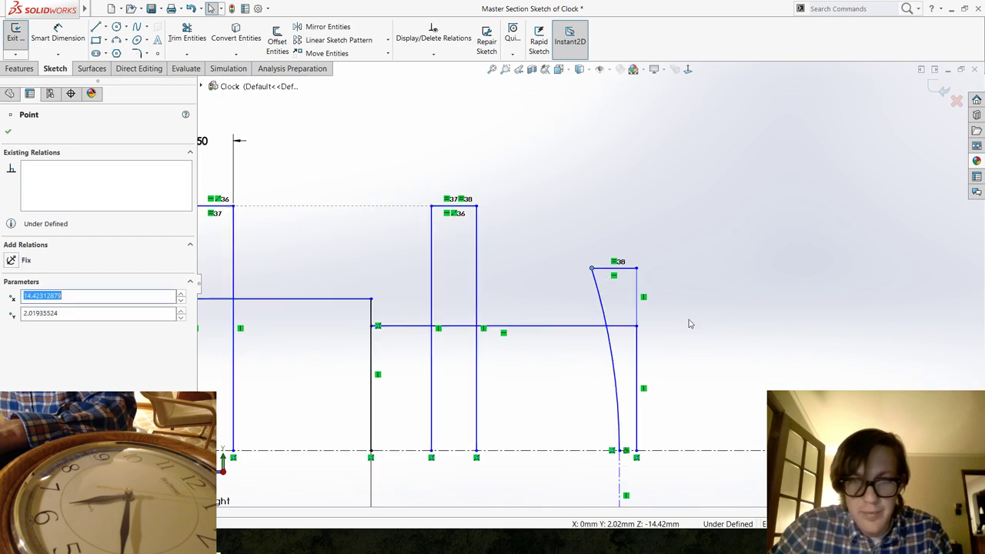
pyautogui.click(688, 323)
pyautogui.click(631, 269)
pyautogui.press('Delete')
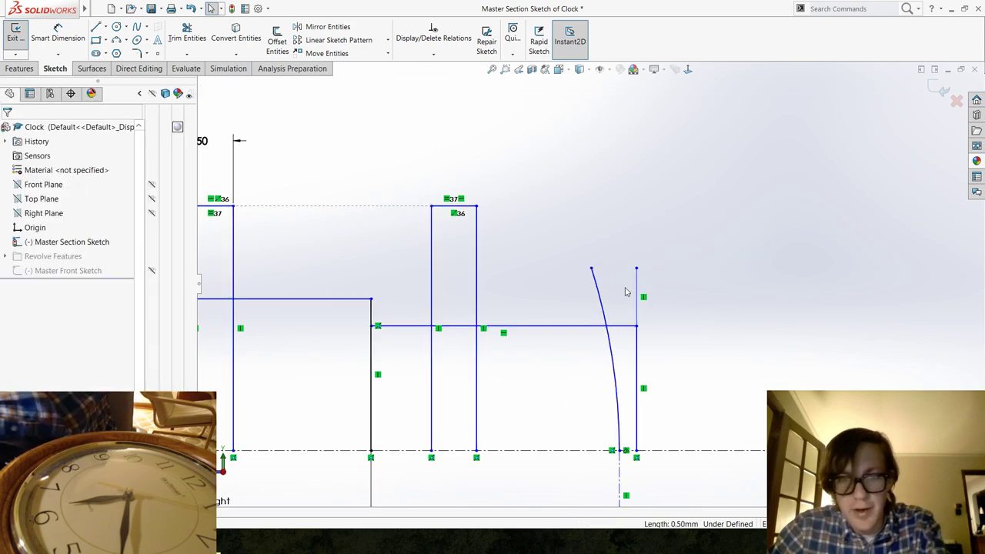
pyautogui.moveTo(592, 271); pyautogui.dragTo(662, 270)
pyautogui.click(567, 243)
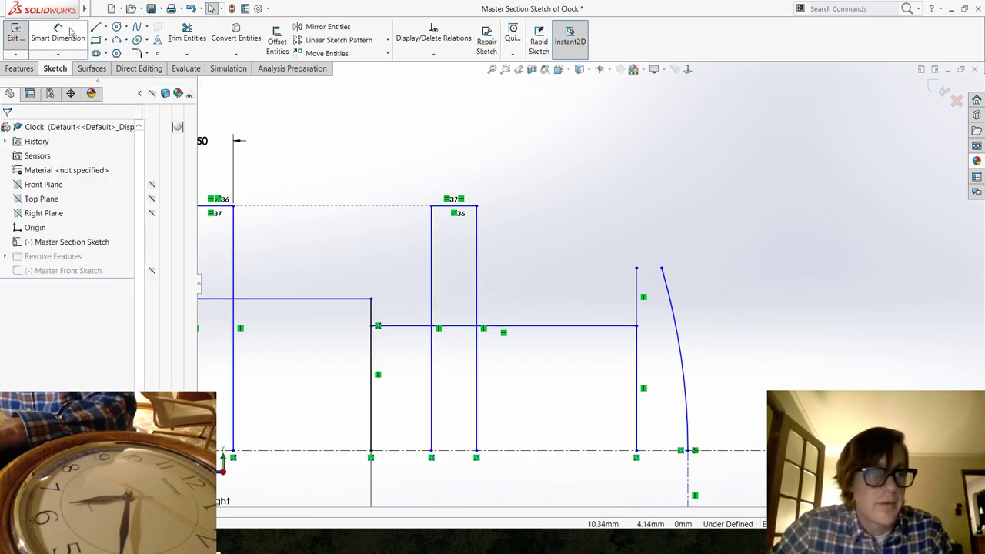
# Draw a new short top line to the arc and make it equal to the slot's top line.
pyautogui.click(96, 27)
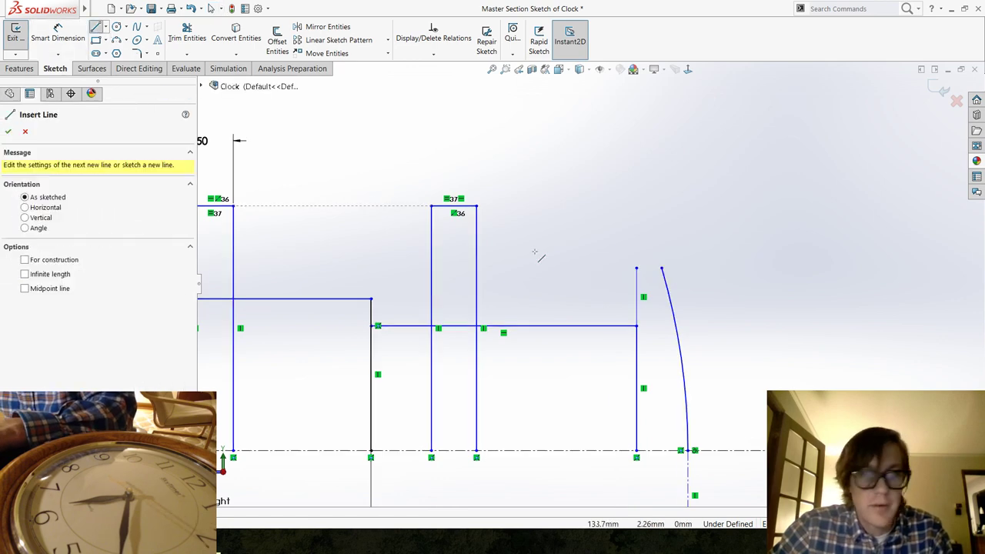
pyautogui.click(638, 269)
pyautogui.click(662, 268)
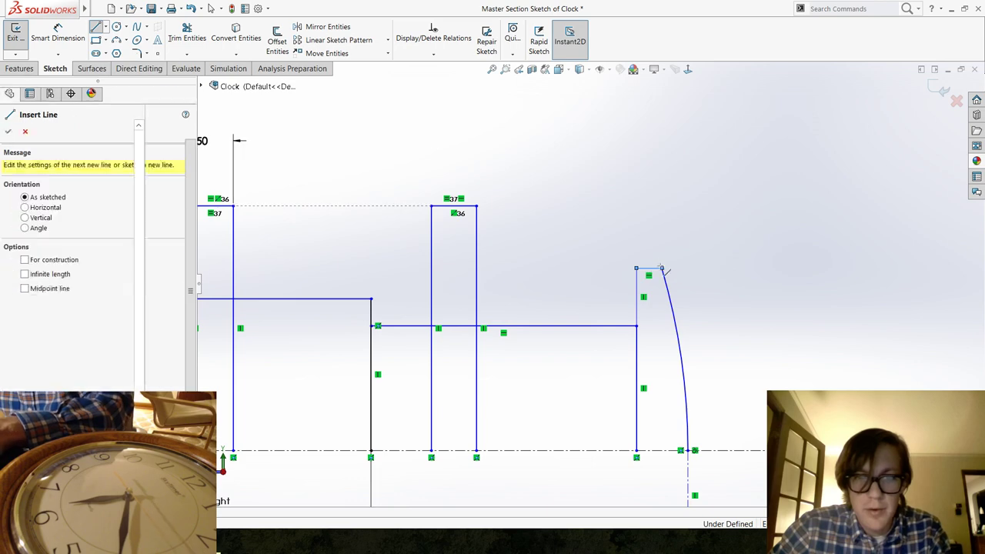
pyautogui.press('Escape')
pyautogui.click(654, 269)
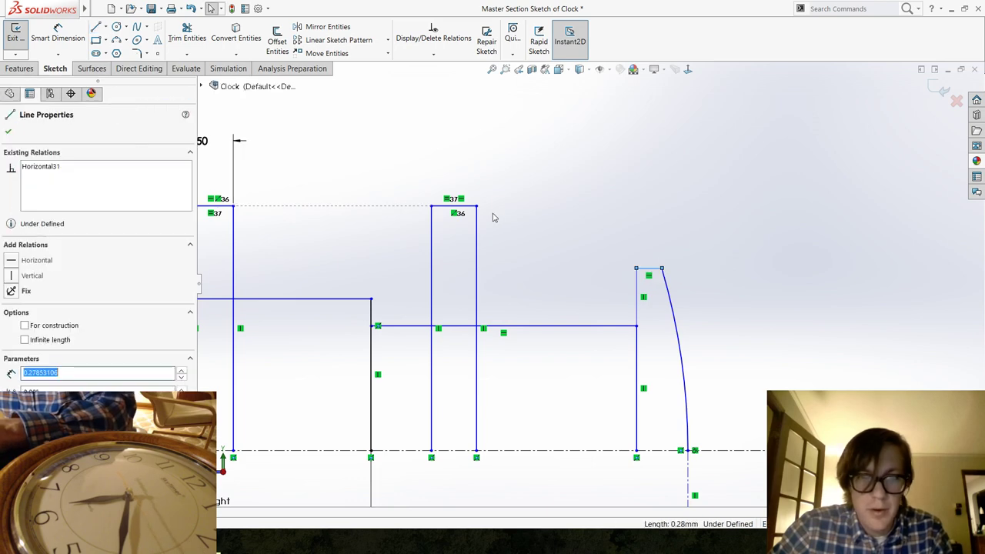
pyautogui.keyDown('ctrl'); pyautogui.click(454, 206); pyautogui.keyUp('ctrl')
pyautogui.click(567, 165)
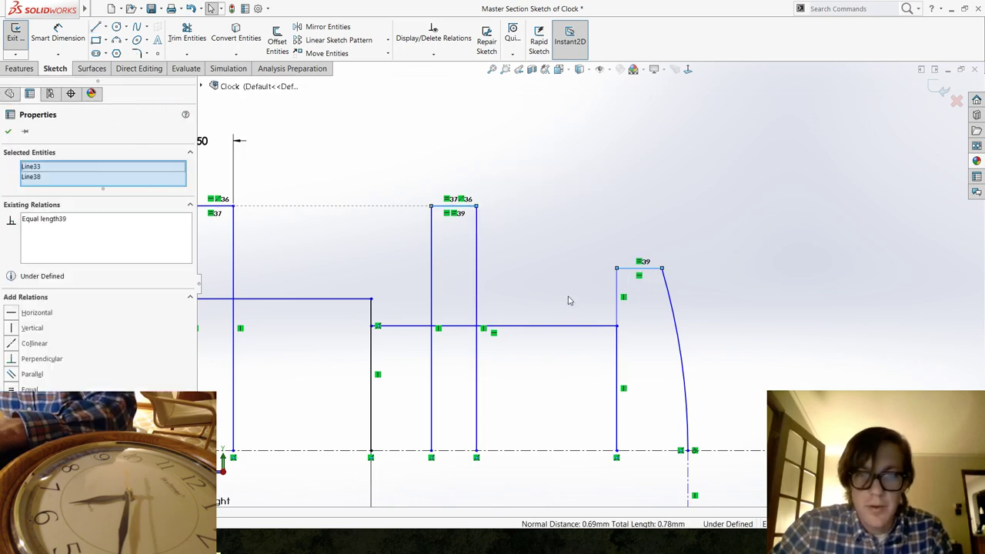
pyautogui.click(521, 296)
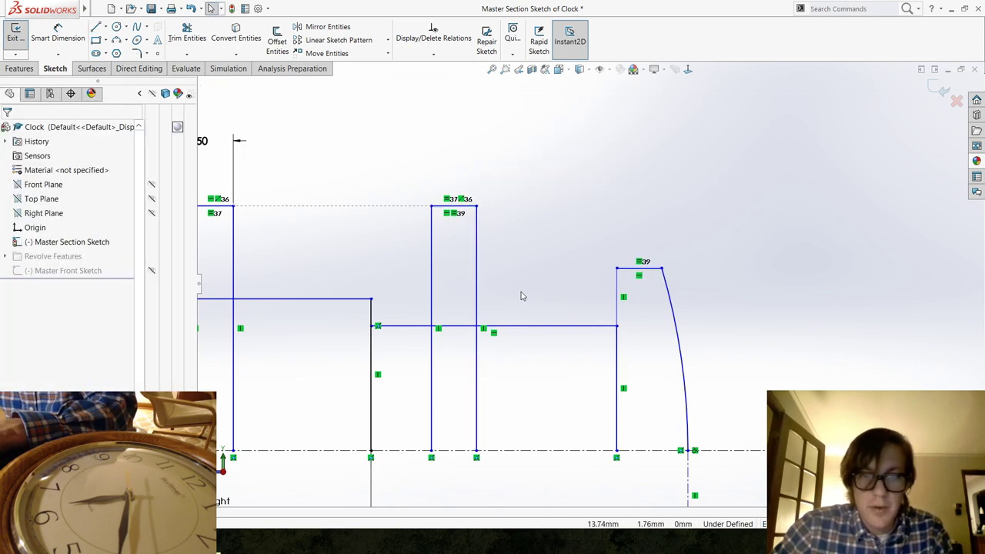
# Start a Smart Dimension between the horizontal line near the curve and the orange step line.
pyautogui.click(58, 29)
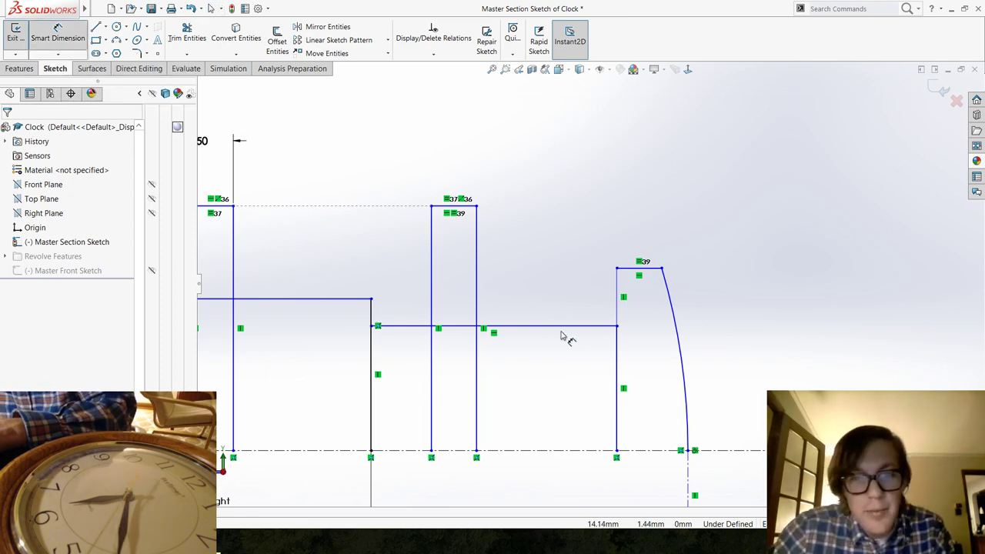
pyautogui.scroll(4, 562, 336)
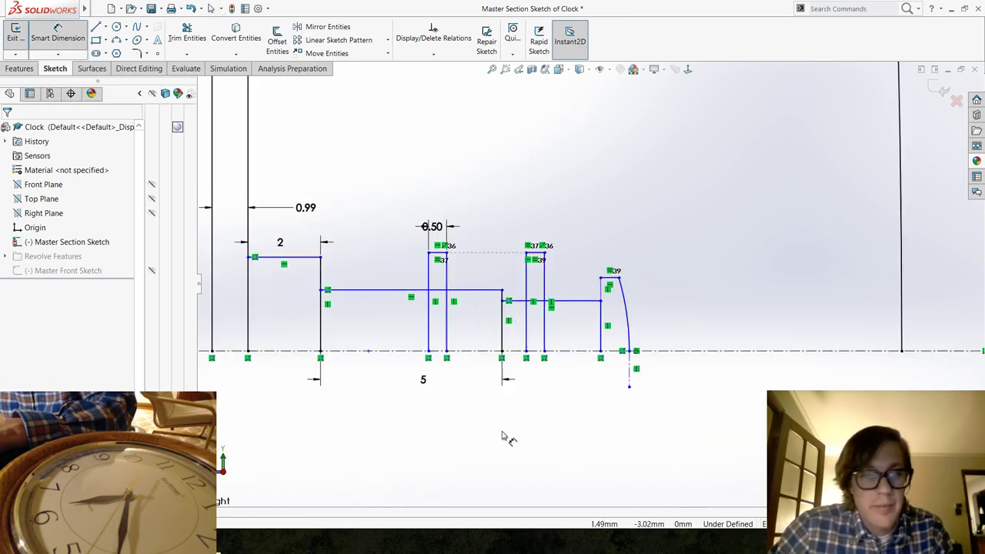
pyautogui.click(585, 300)
pyautogui.click(562, 369)
# Set the step line's length dimension to 5.
pyautogui.write('5')
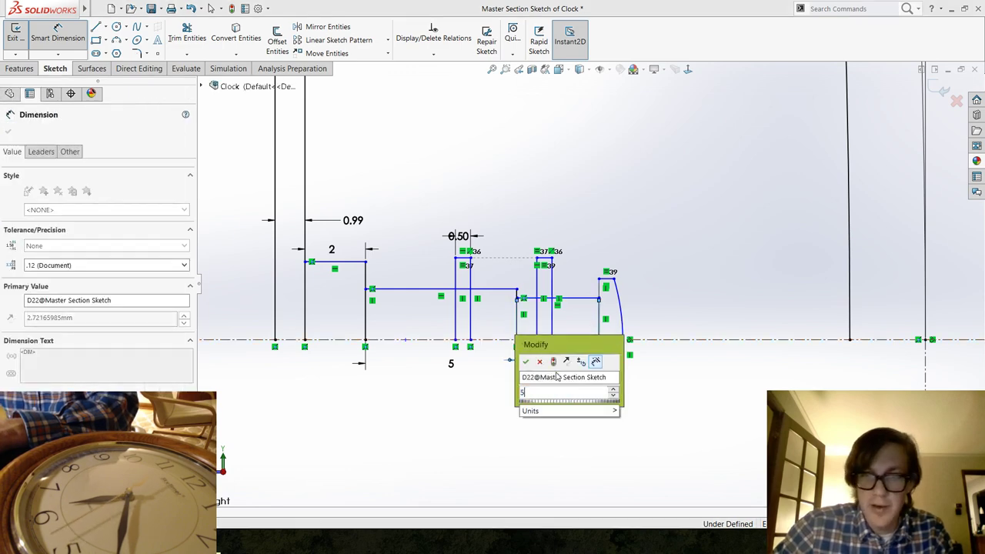
pyautogui.press('Return')
pyautogui.press('Escape')
pyautogui.scroll(-2, 567, 288)
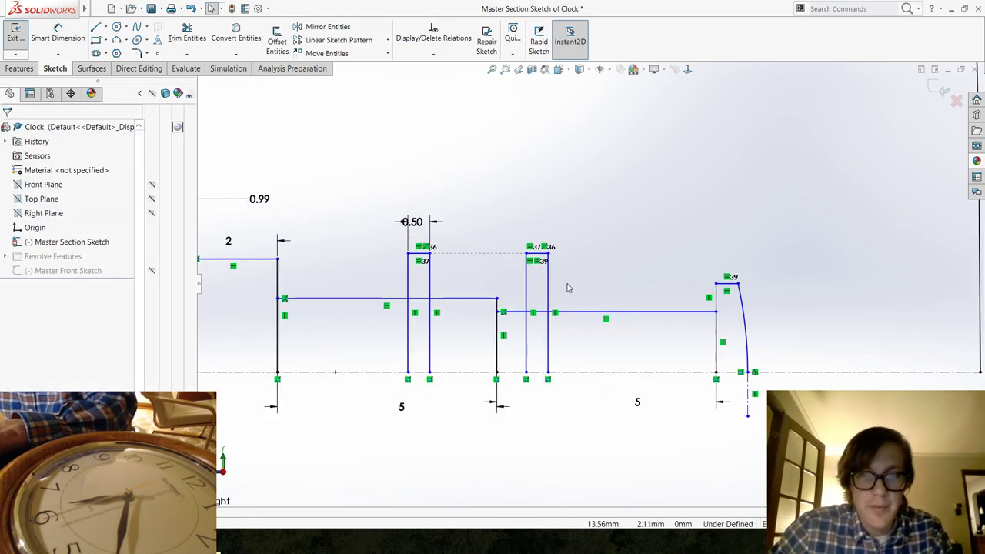
pyautogui.scroll(-2, 567, 288)
# Dimension the tall left pin's height from the centerline to 9.
pyautogui.click(76, 37)
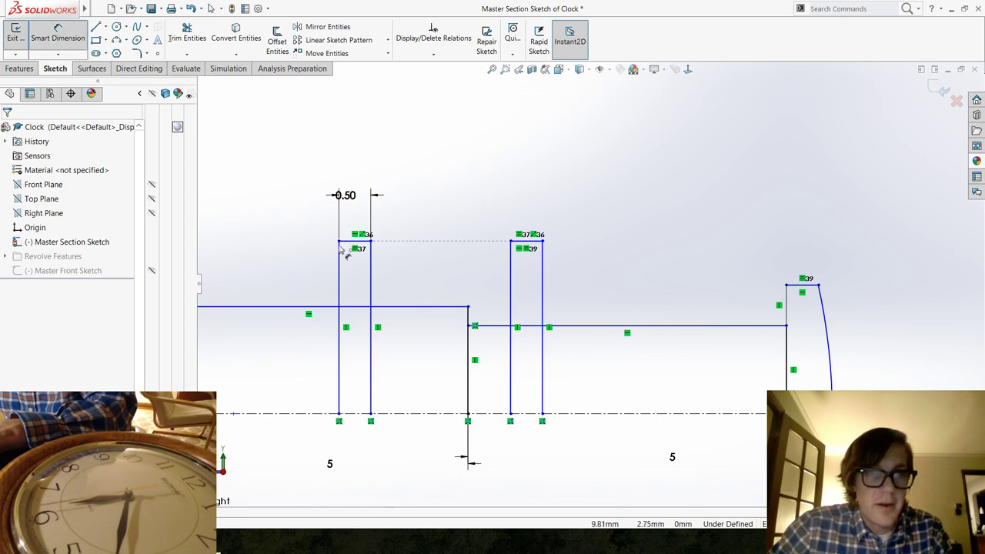
pyautogui.click(351, 252)
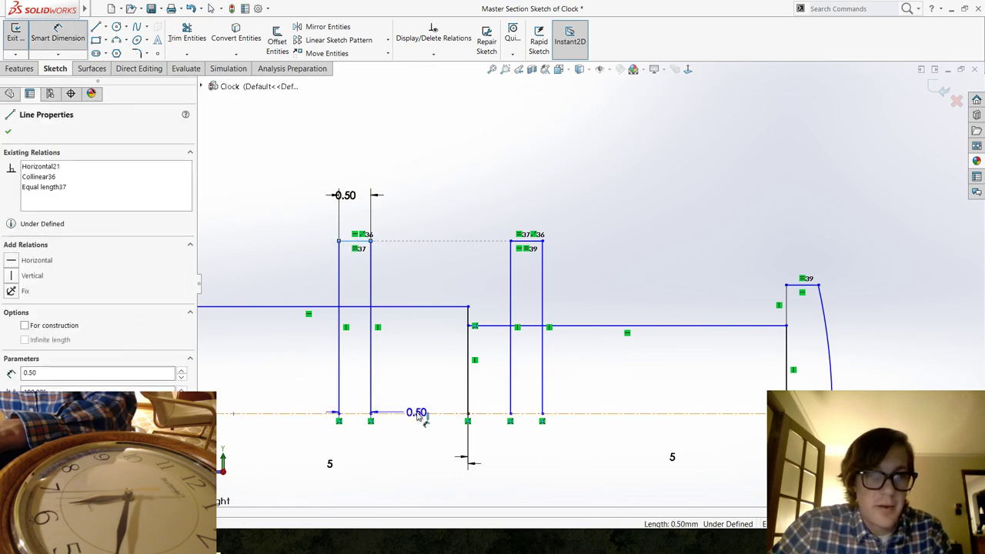
pyautogui.click(420, 414)
pyautogui.scroll(3, 391, 416)
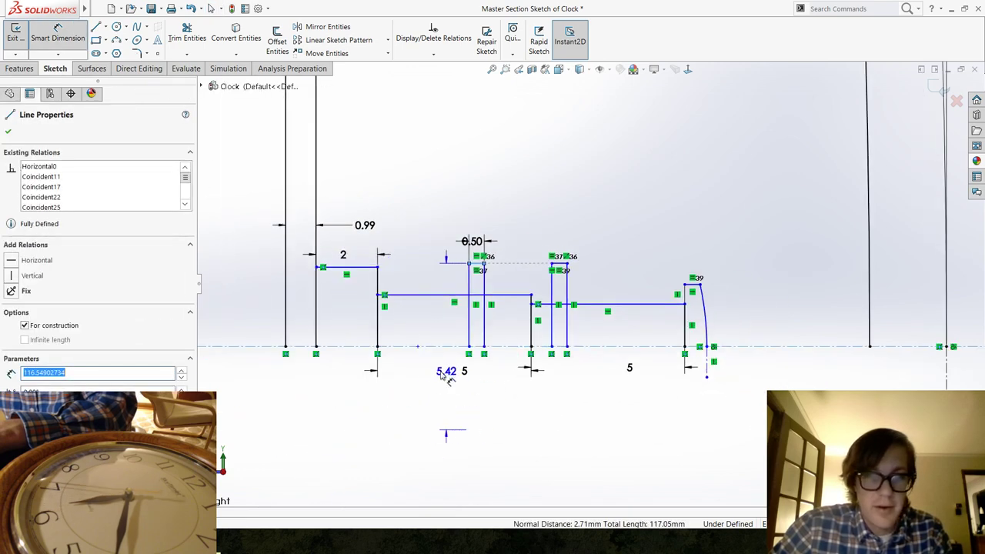
pyautogui.click(424, 375)
pyautogui.write('9')
pyautogui.press('Return')
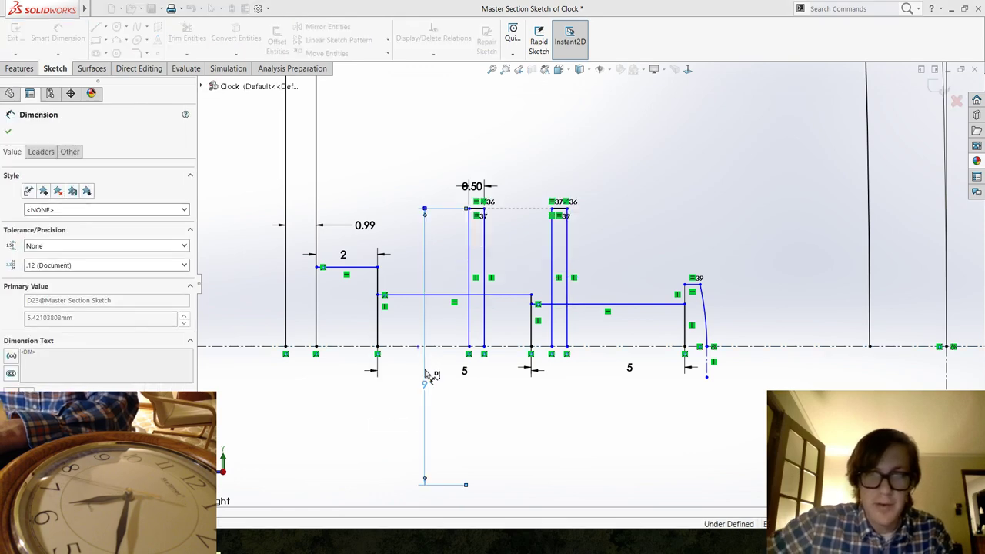
# Dimension the right step's height from the centerline to 8.
pyautogui.click(693, 285)
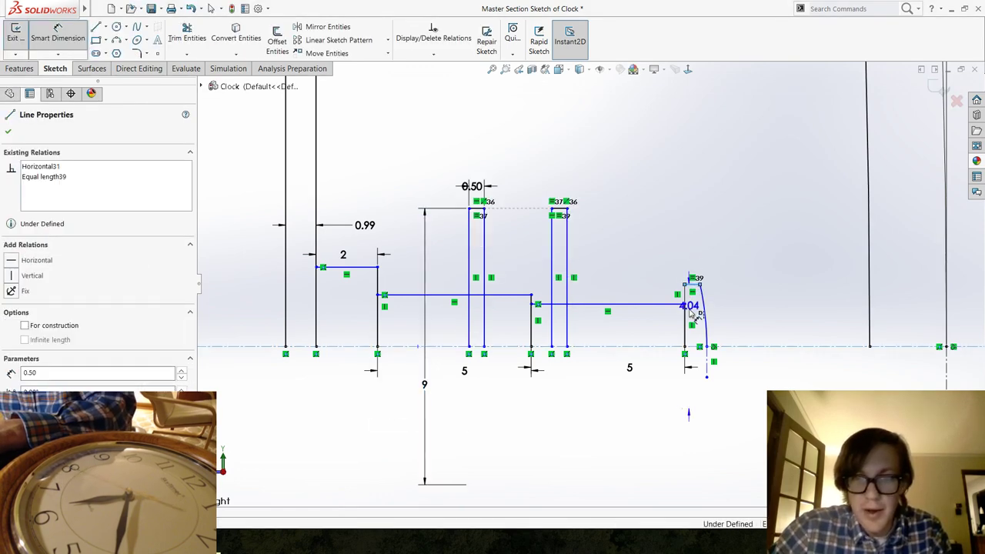
pyautogui.click(666, 363)
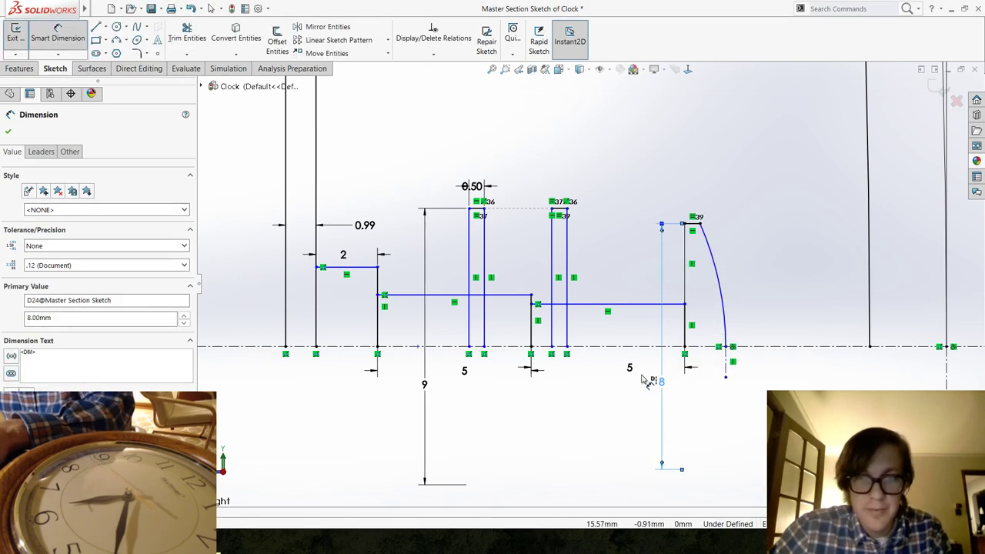
pyautogui.press('Escape')
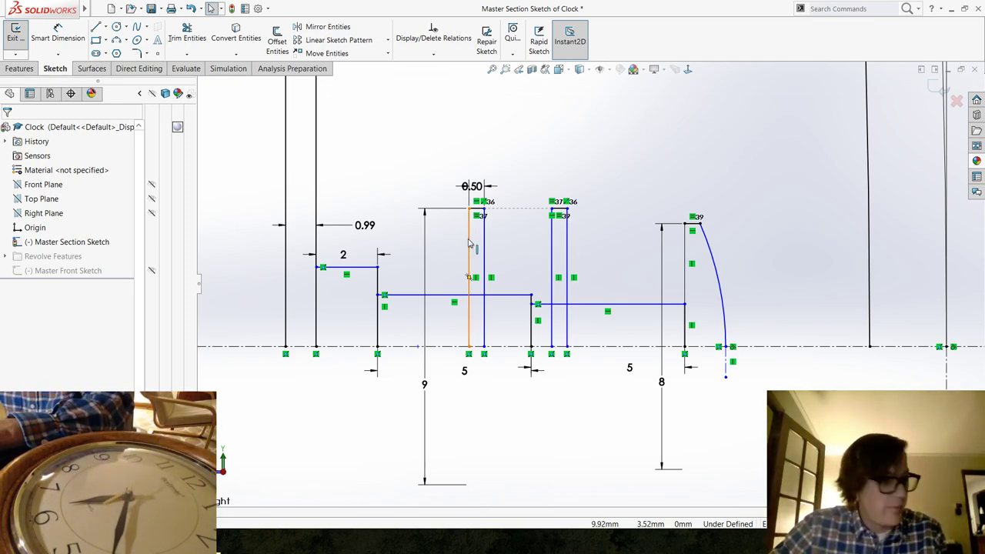
# Shift both pin vertical lines to the left.
pyautogui.moveTo(469, 244); pyautogui.dragTo(414, 246)
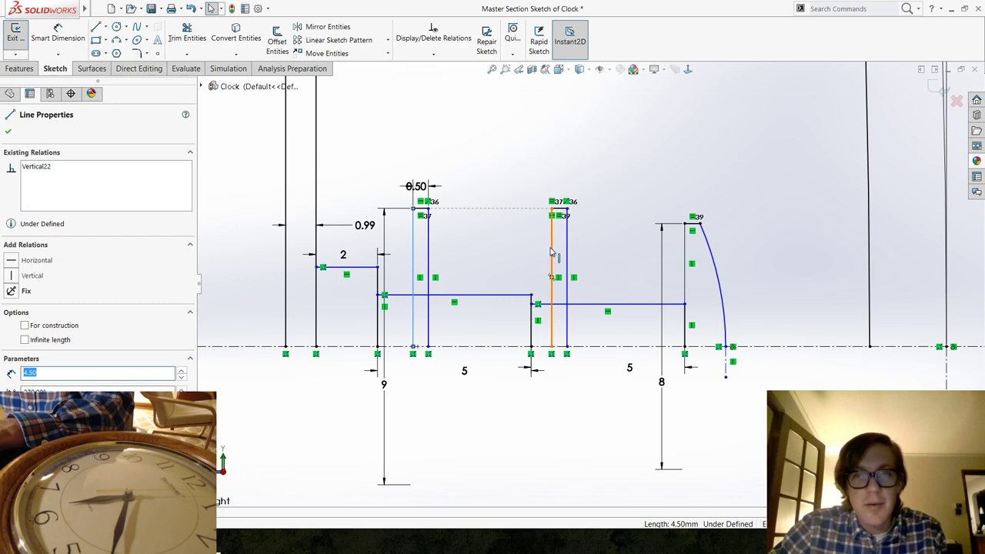
pyautogui.moveTo(539, 256); pyautogui.dragTo(524, 257)
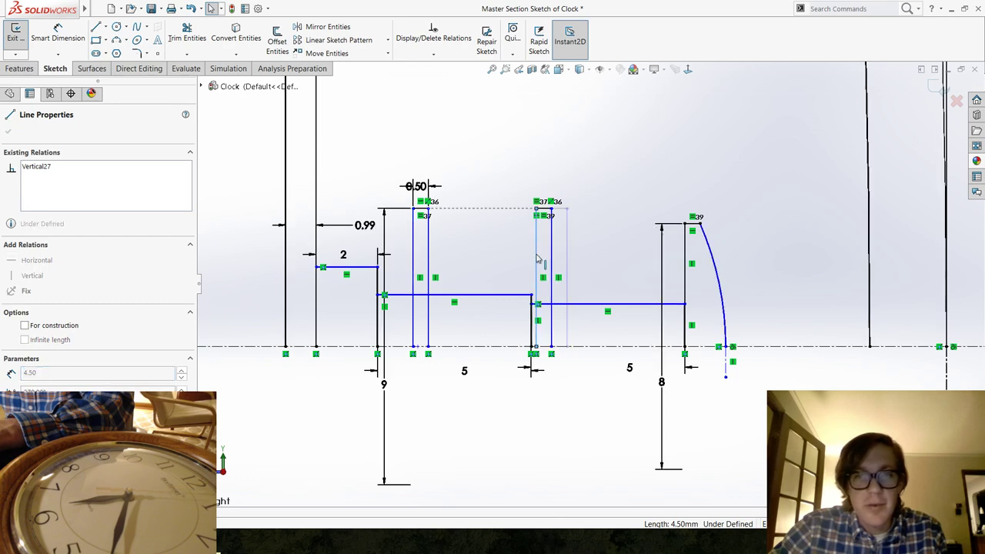
pyautogui.click(454, 424)
pyautogui.moveTo(414, 253); pyautogui.dragTo(395, 256)
pyautogui.click(531, 423)
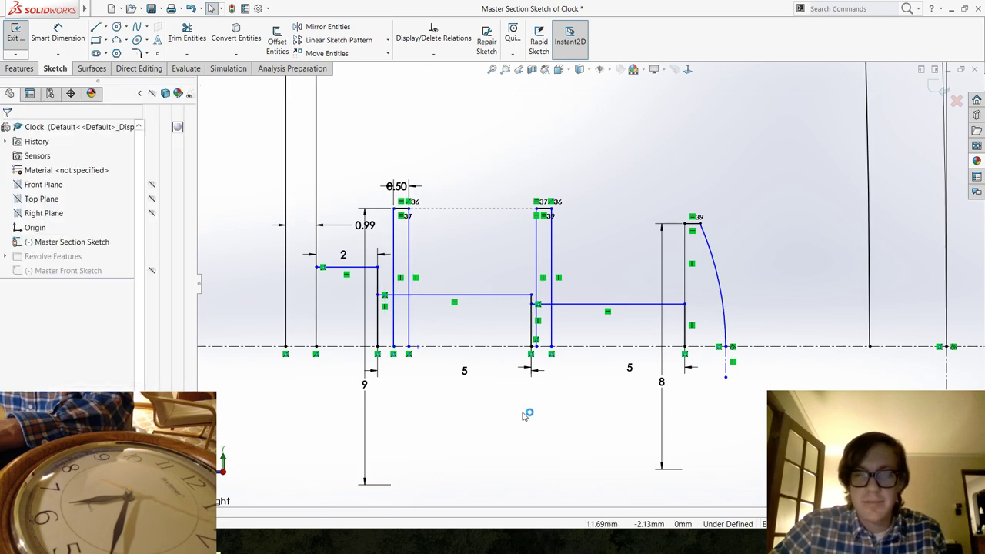
pyautogui.scroll(3, 529, 404)
pyautogui.scroll(-2, 583, 286)
pyautogui.scroll(-1, 582, 285)
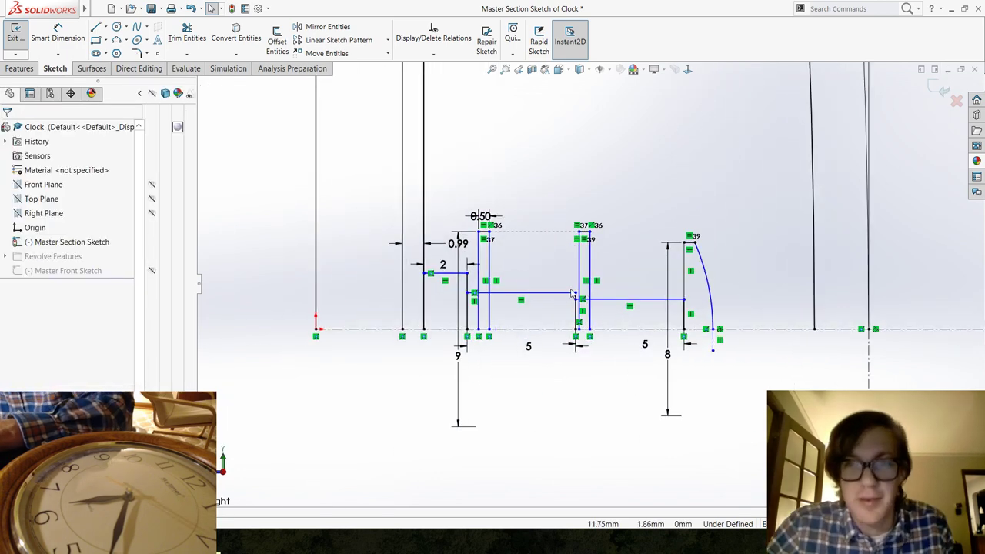
# Dimension the arc's foot 1.5 from the point at the right step's base.
pyautogui.click(57, 34)
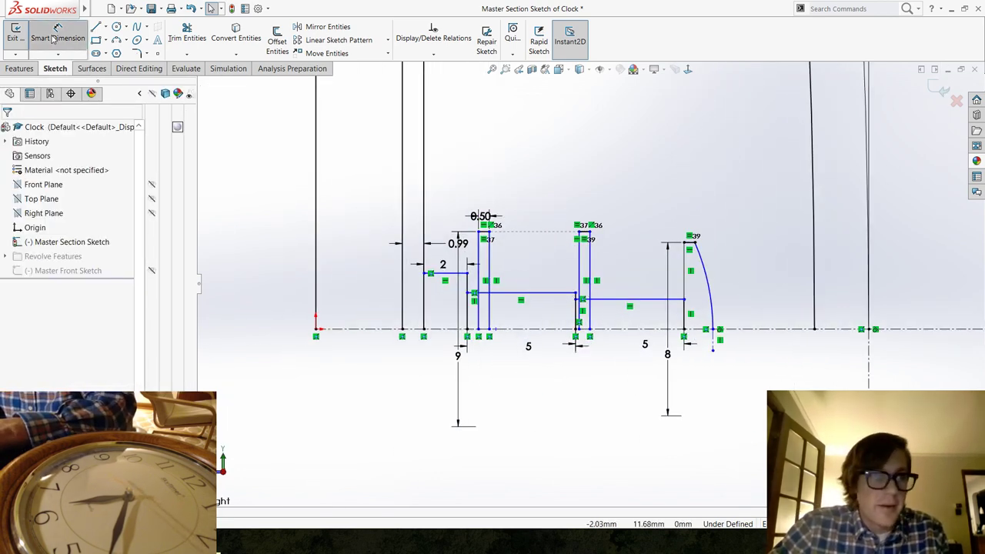
pyautogui.scroll(-1, 677, 353)
pyautogui.scroll(-2, 693, 339)
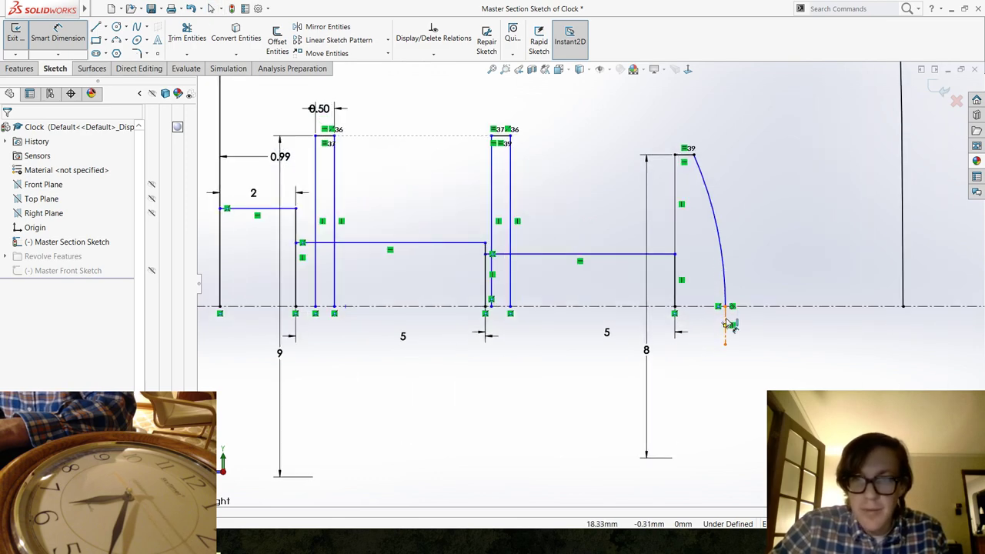
pyautogui.click(725, 325)
pyautogui.click(675, 308)
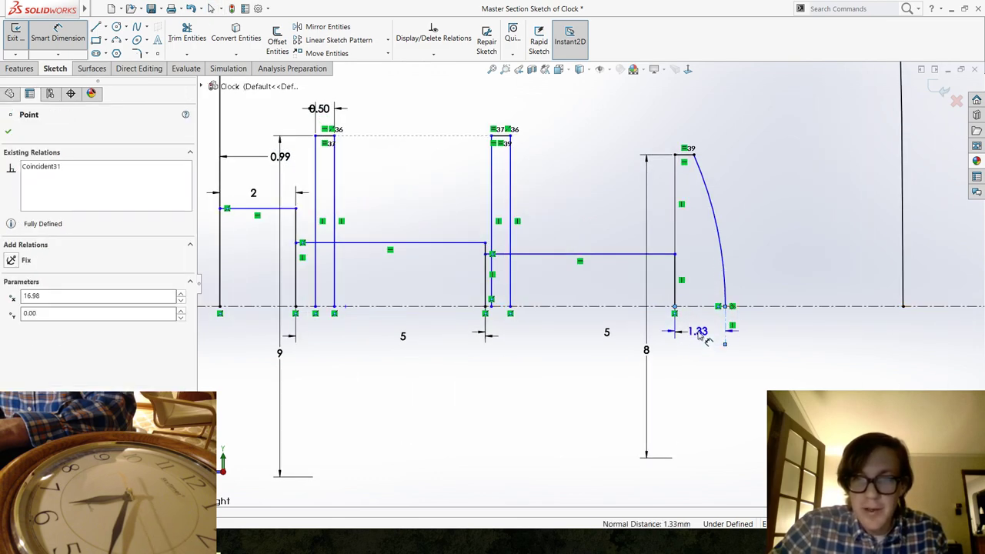
pyautogui.click(699, 338)
pyautogui.write('1.5')
pyautogui.press('Return')
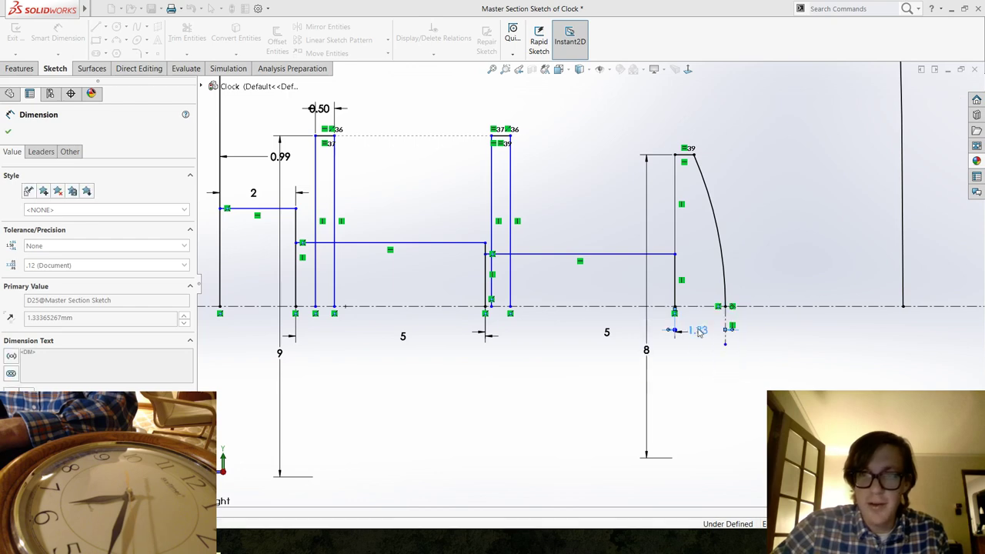
pyautogui.press('Escape')
# Raise the short, long and lower horizontal step lines higher.
pyautogui.scroll(3, 667, 372)
pyautogui.scroll(3, 667, 372)
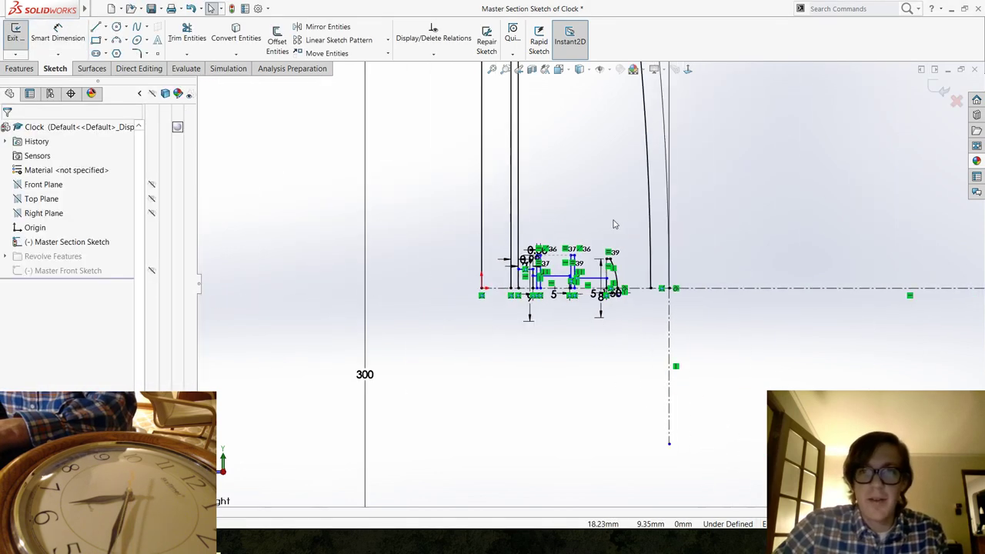
pyautogui.scroll(-2, 667, 371)
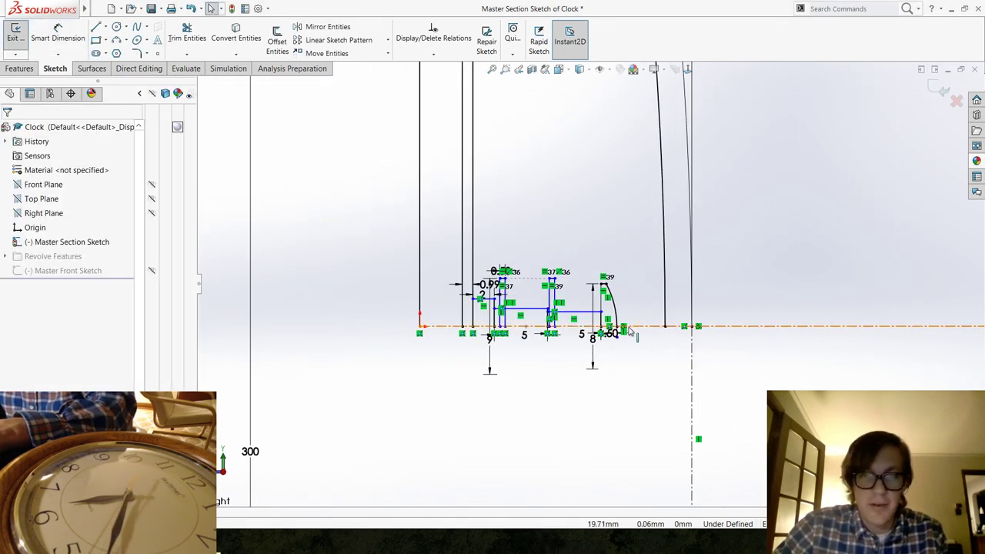
pyautogui.scroll(-5, 613, 331)
pyautogui.scroll(2, 436, 267)
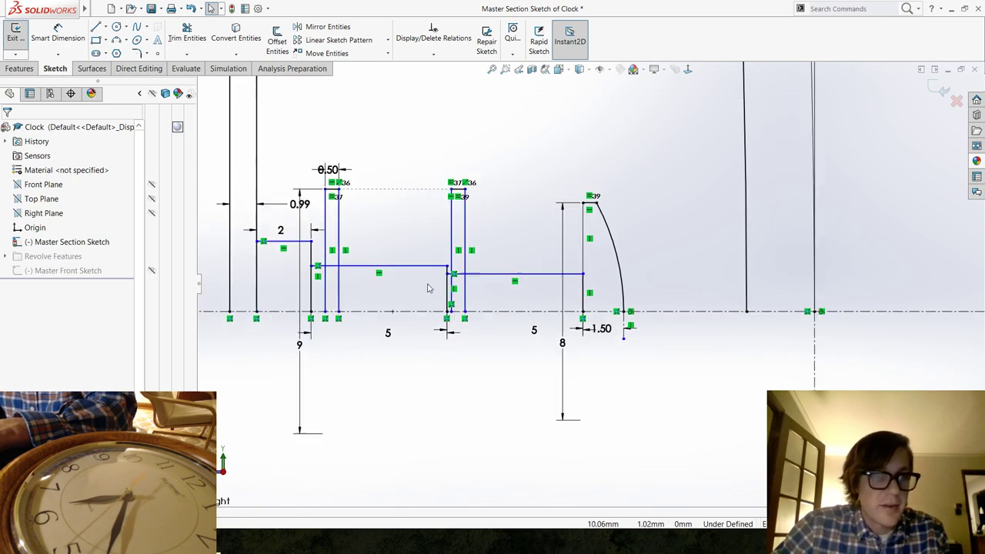
pyautogui.scroll(-1, 435, 267)
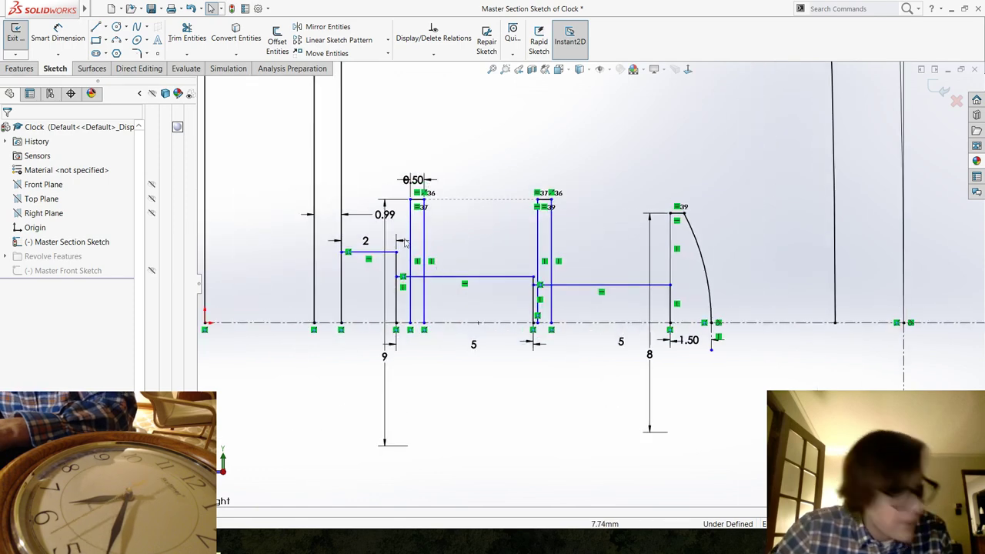
pyautogui.moveTo(370, 252); pyautogui.dragTo(375, 194)
pyautogui.click(464, 407)
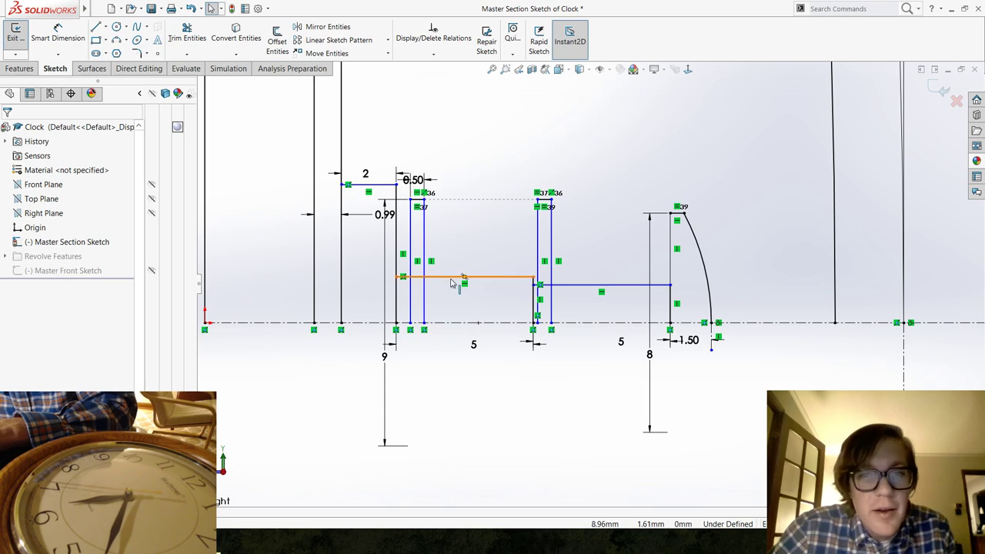
pyautogui.moveTo(453, 281); pyautogui.dragTo(453, 236)
pyautogui.moveTo(572, 285); pyautogui.dragTo(572, 263)
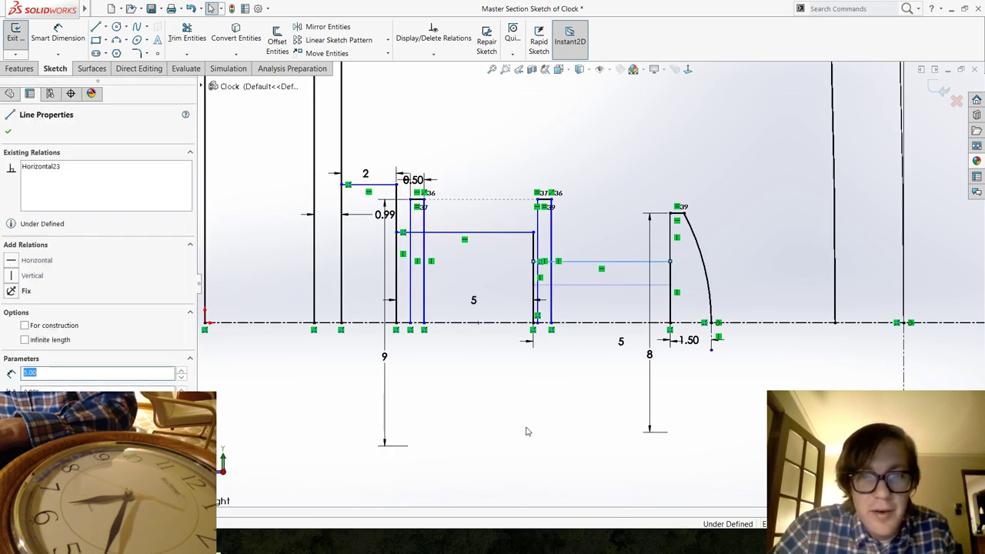
pyautogui.click(527, 431)
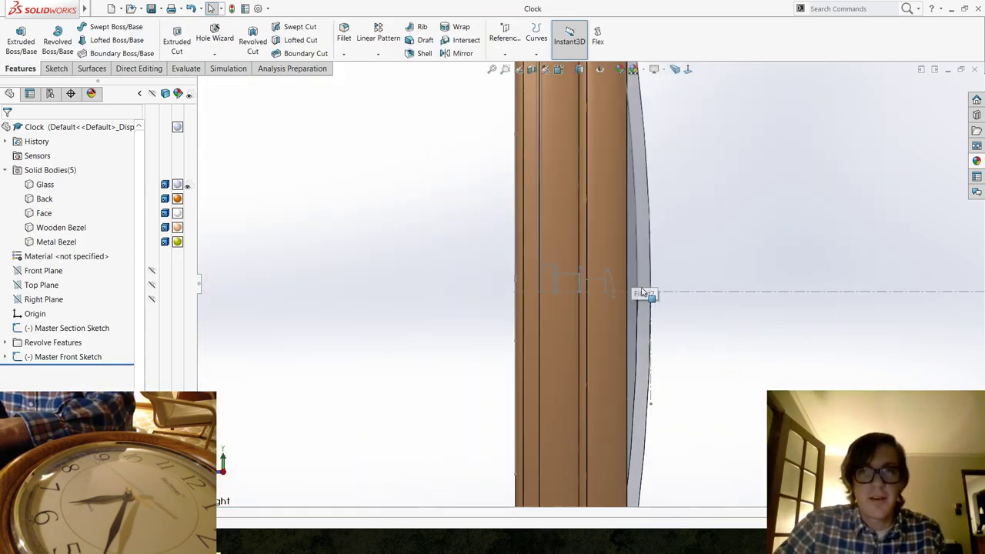
# Orbit to an oblique front view, expand Revolve Features, and select the Right Plane.
pyautogui.moveTo(630, 306); pyautogui.dragTo(650, 281, button='middle')
pyautogui.scroll(-3, 650, 285)
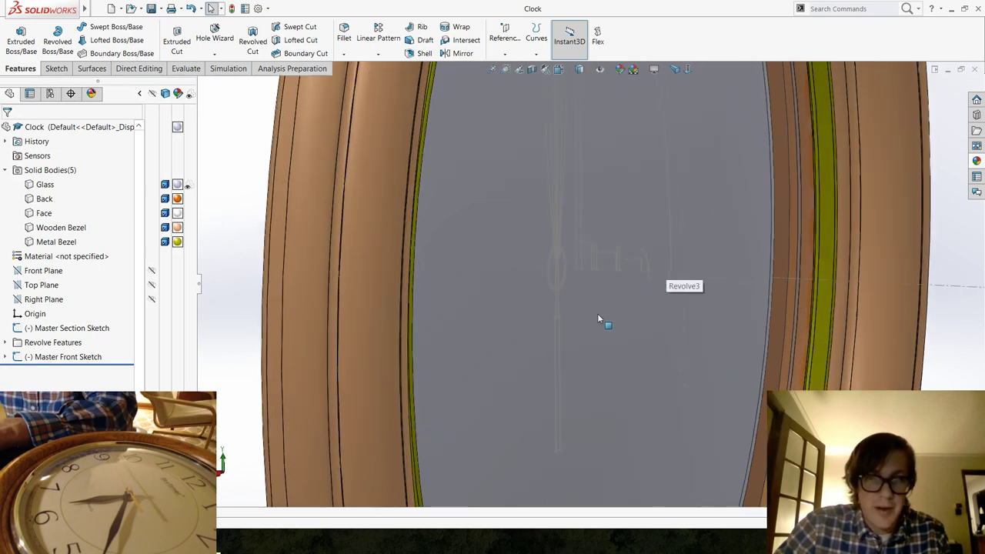
pyautogui.click(5, 342)
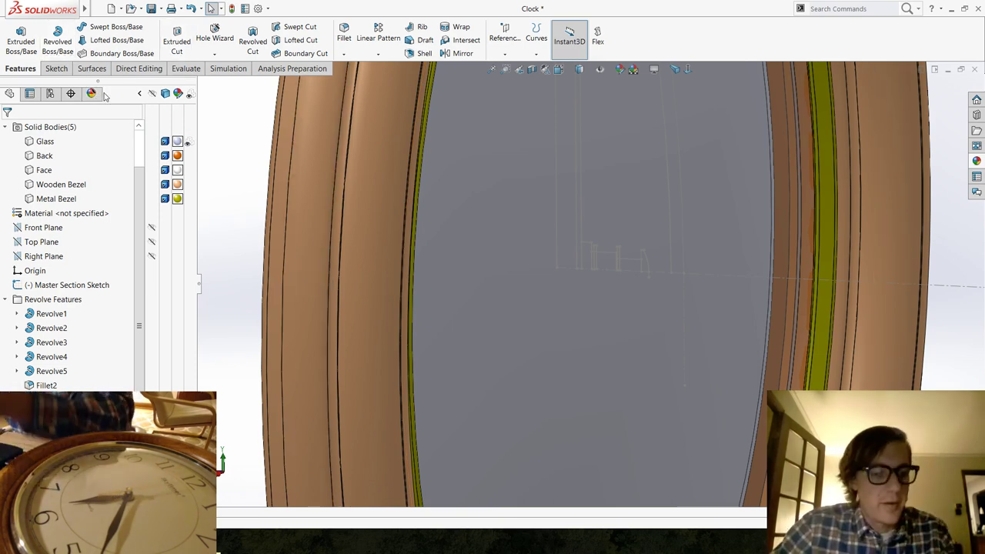
pyautogui.moveTo(53, 16)
pyautogui.click(43, 257)
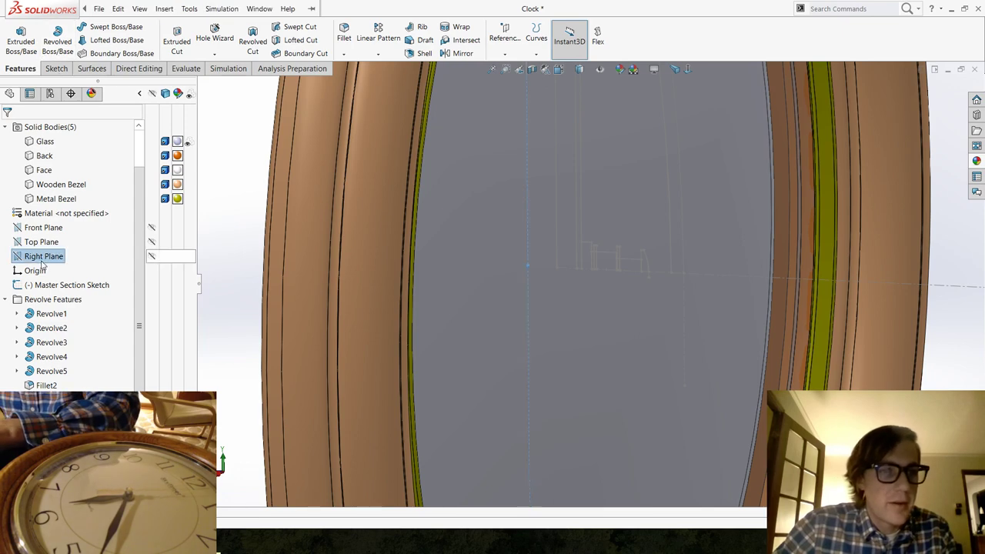
# Sketch on the Right Plane, converting four section edges into a rectangle and trimming the extra line.
pyautogui.click(53, 245)
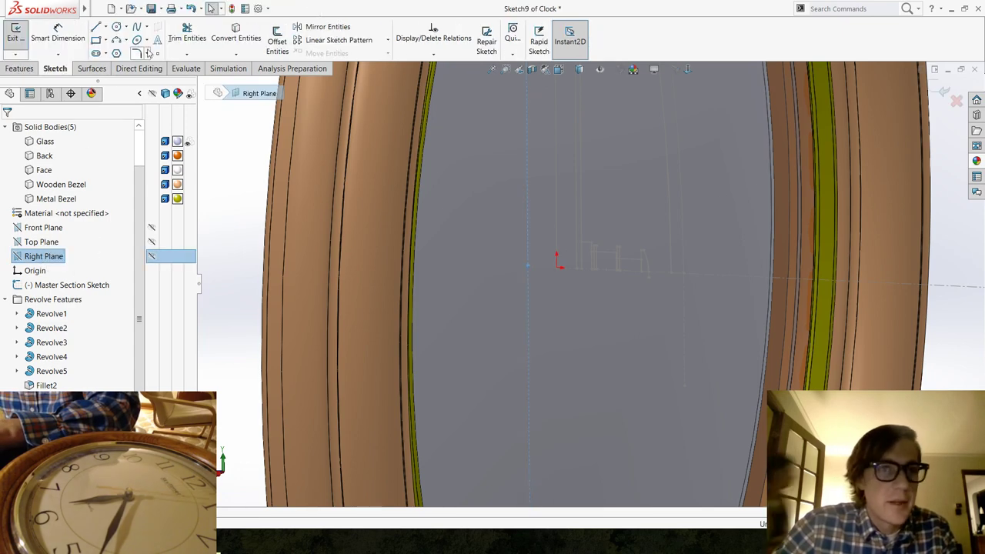
pyautogui.click(230, 39)
pyautogui.scroll(-4, 613, 293)
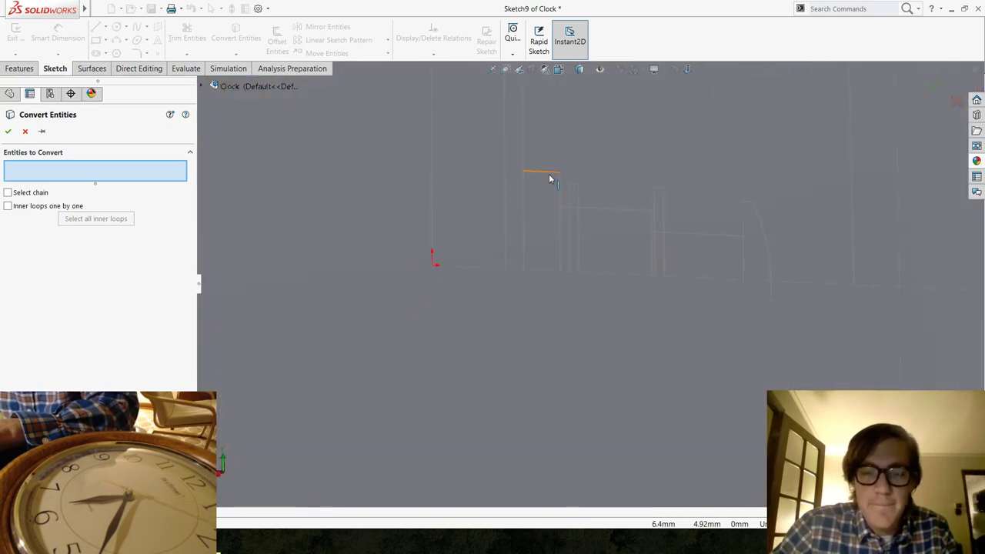
pyautogui.click(549, 174)
pyautogui.click(523, 201)
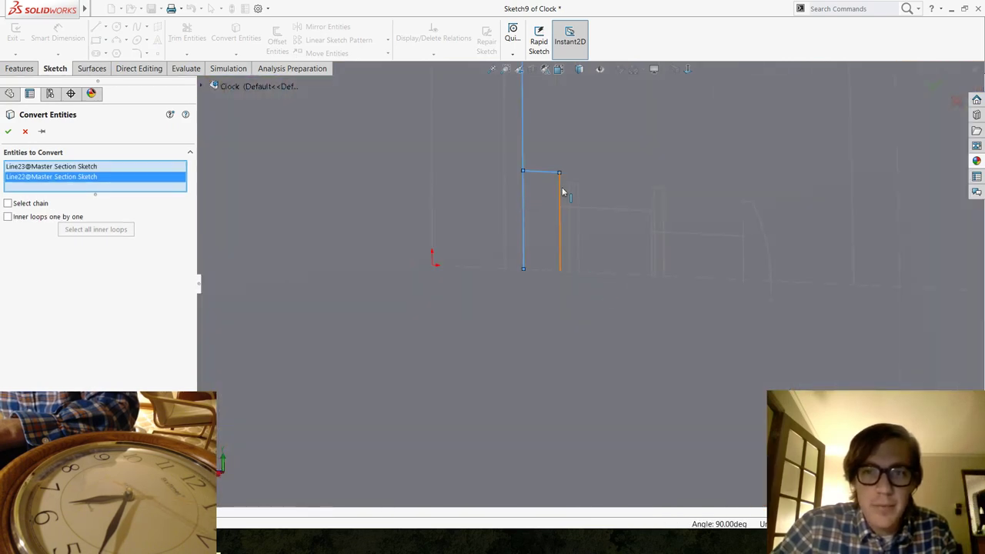
pyautogui.click(561, 194)
pyautogui.click(553, 271)
pyautogui.press('Return')
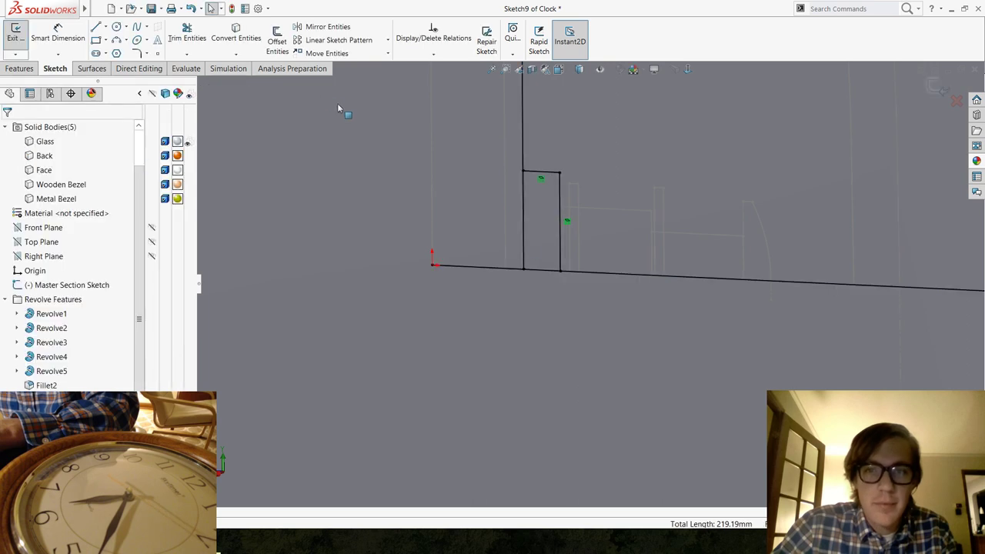
pyautogui.click(189, 35)
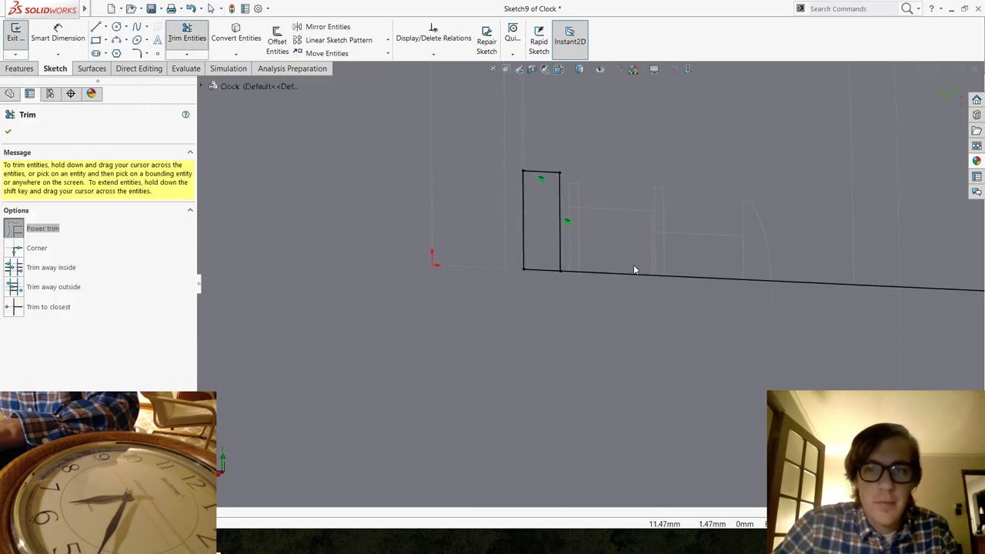
pyautogui.moveTo(634, 269); pyautogui.dragTo(626, 329)
pyautogui.press('Escape')
# Revolve the rectangle 360° about its bottom edge as a separate body, Revolve6.
pyautogui.click(20, 70)
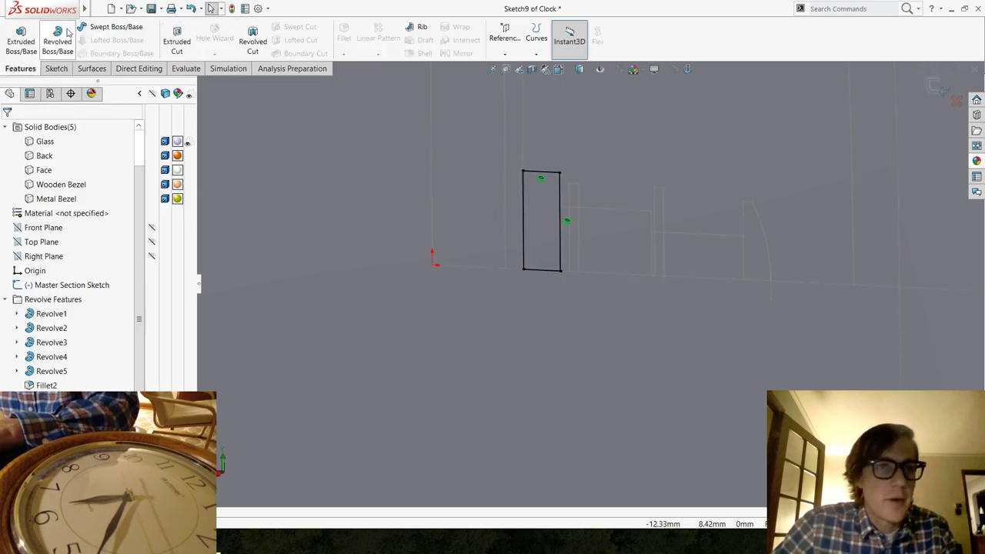
pyautogui.click(56, 31)
pyautogui.click(539, 271)
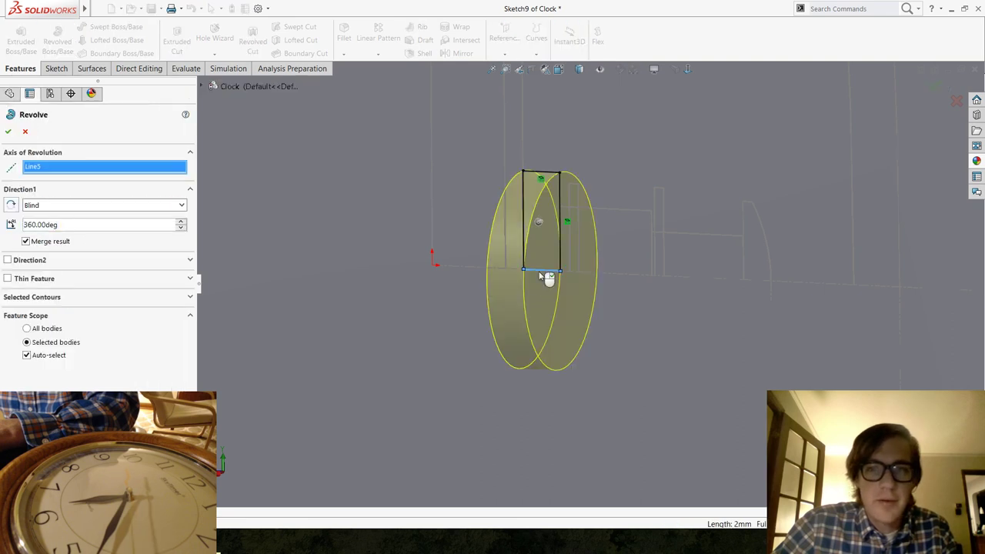
pyautogui.click(27, 241)
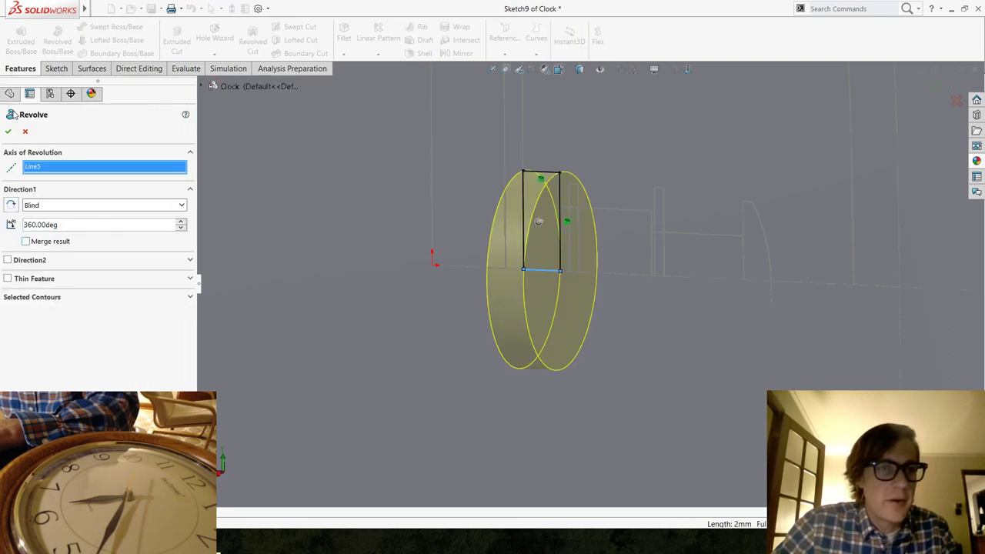
pyautogui.click(8, 131)
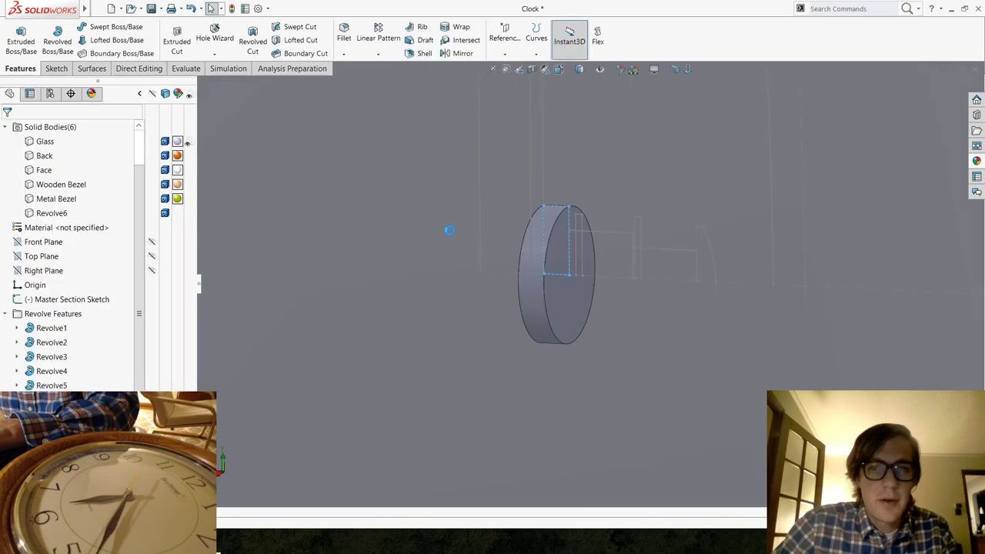
# Start a Right Plane sketch and convert three master section lines into it.
pyautogui.moveTo(451, 235); pyautogui.dragTo(859, 237, button='middle')
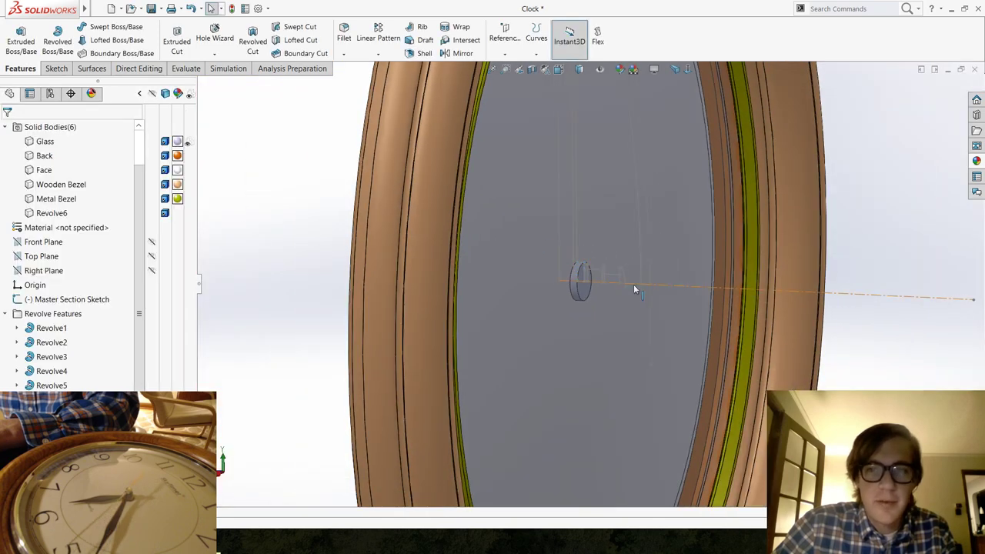
pyautogui.hotkey('ctrl', '1')
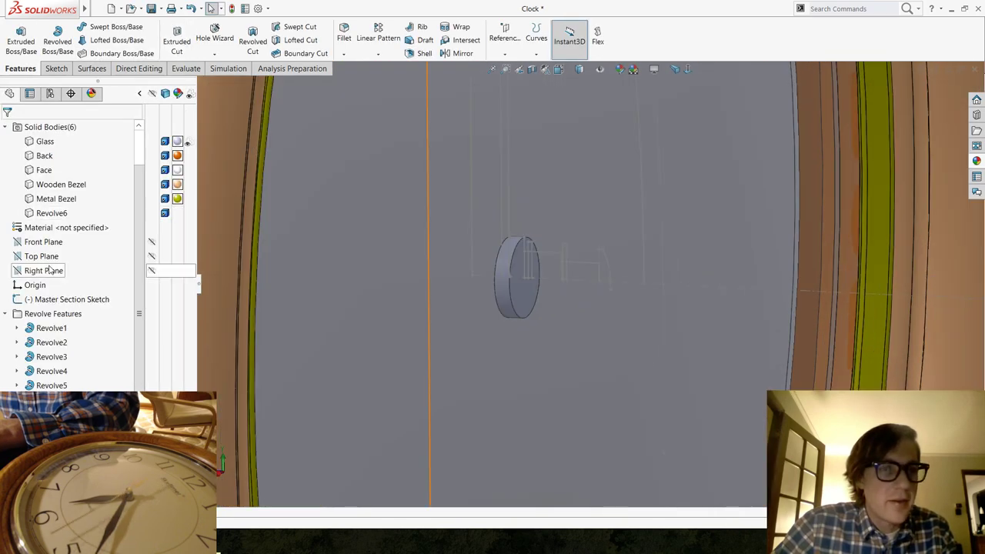
pyautogui.click(48, 271)
pyautogui.click(62, 254)
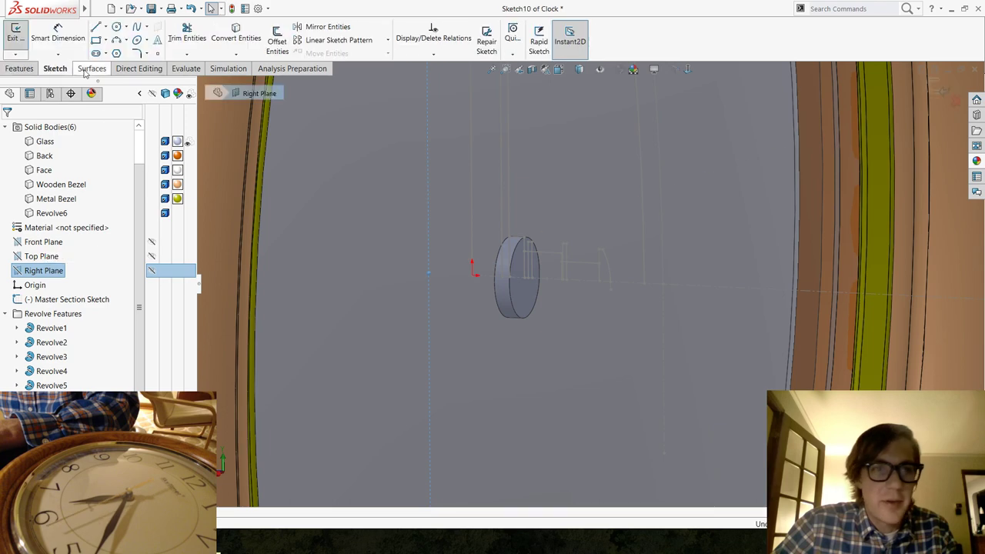
pyautogui.click(231, 37)
pyautogui.moveTo(431, 230); pyautogui.dragTo(541, 255, button='middle')
pyautogui.scroll(3, 492, 231)
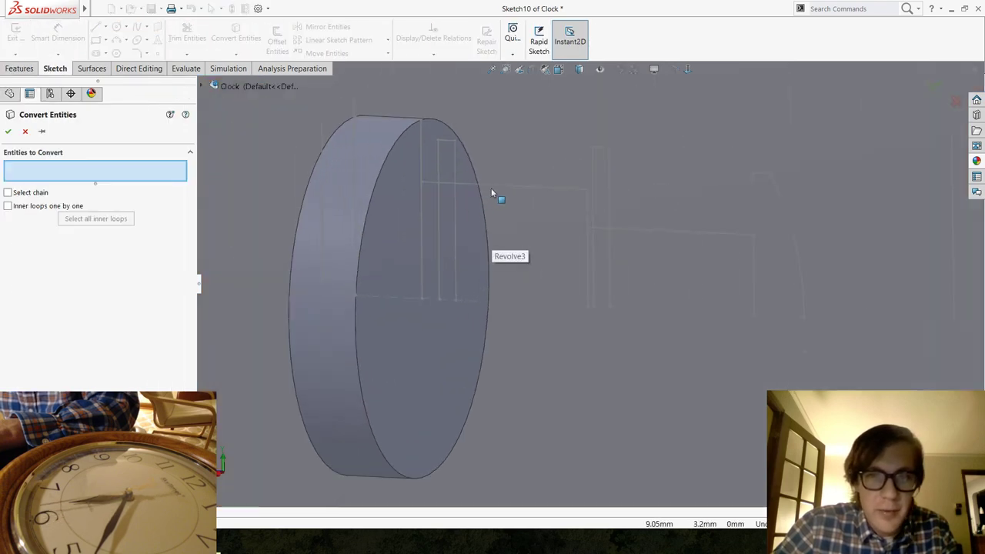
pyautogui.click(496, 185)
pyautogui.click(422, 213)
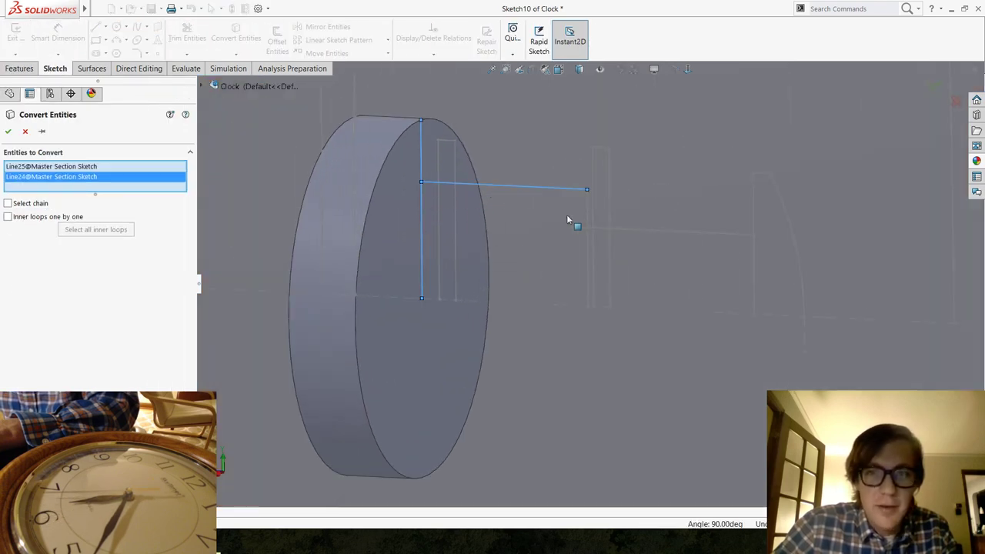
pyautogui.click(587, 220)
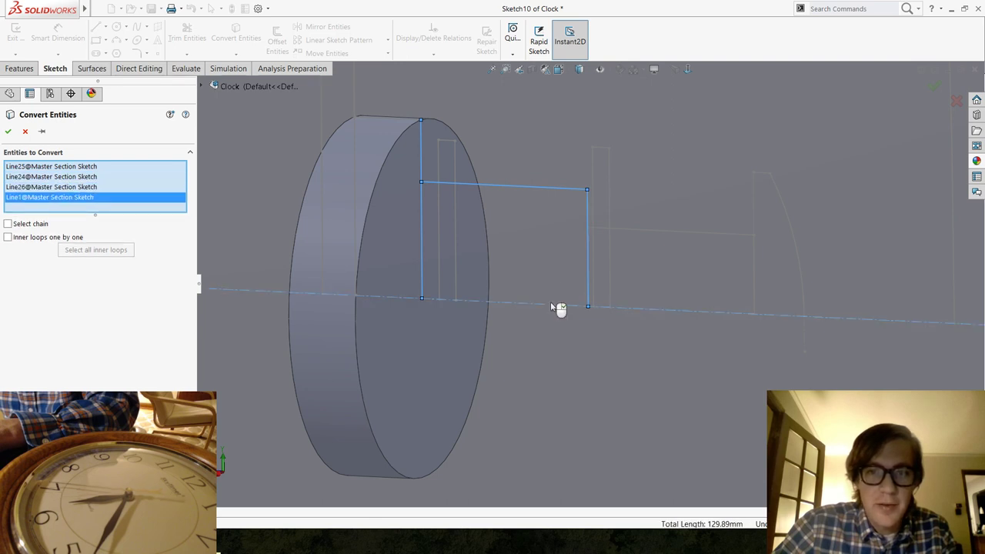
pyautogui.press('Return')
# Power Trim the copied lines' overhangs into a closed rectangle profile.
pyautogui.click(187, 37)
pyautogui.moveTo(377, 143); pyautogui.dragTo(437, 146)
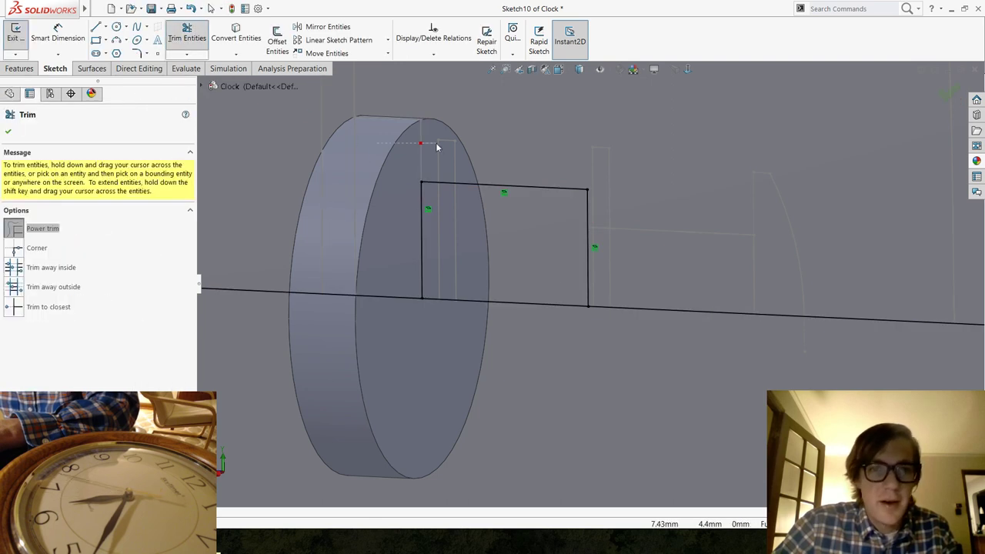
pyautogui.moveTo(383, 253)
pyautogui.mouseDown()
pyautogui.moveTo(390, 340)
pyautogui.moveTo(655, 265)
pyautogui.moveTo(644, 360)
pyautogui.mouseUp()
pyautogui.press('Escape')
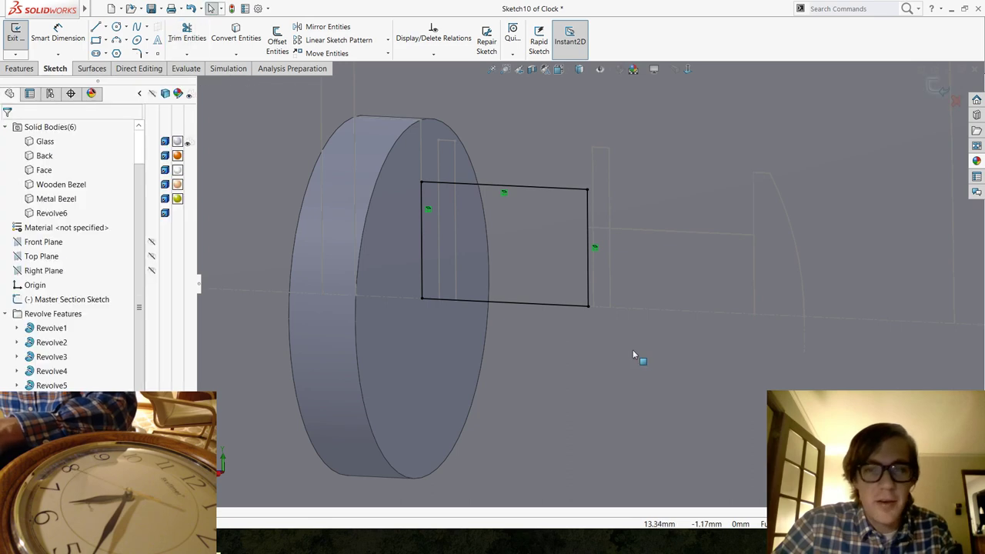
pyautogui.scroll(-3, 630, 351)
pyautogui.scroll(-1, 628, 351)
# Try a revolve about the profile's bottom edge, then cancel the misconfigured feature.
pyautogui.click(39, 68)
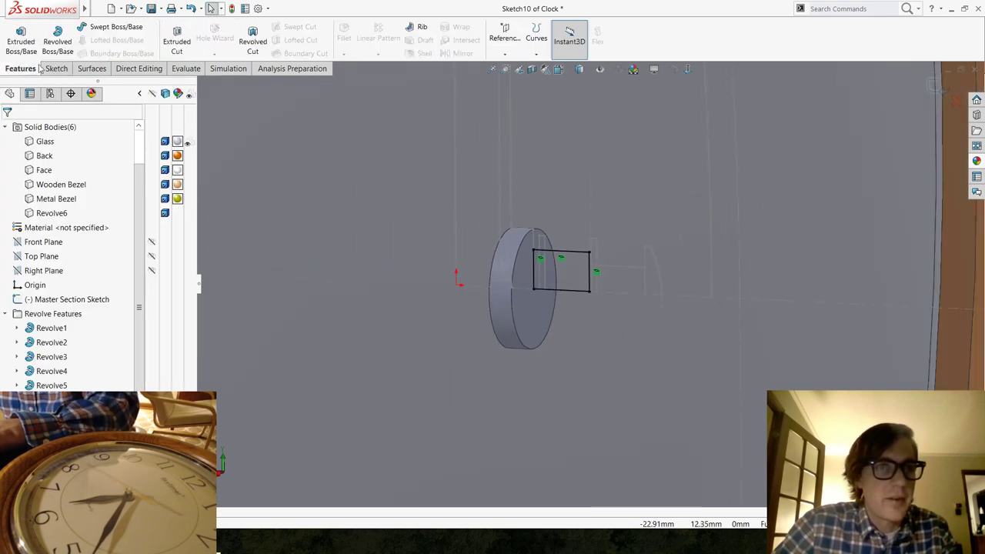
pyautogui.click(58, 39)
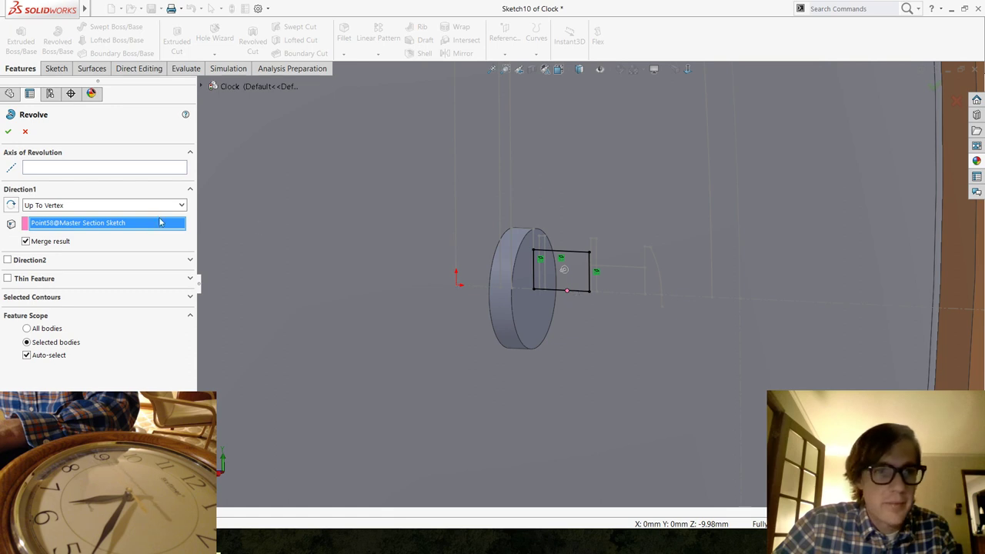
pyautogui.rightClick(158, 224)
pyautogui.click(184, 243)
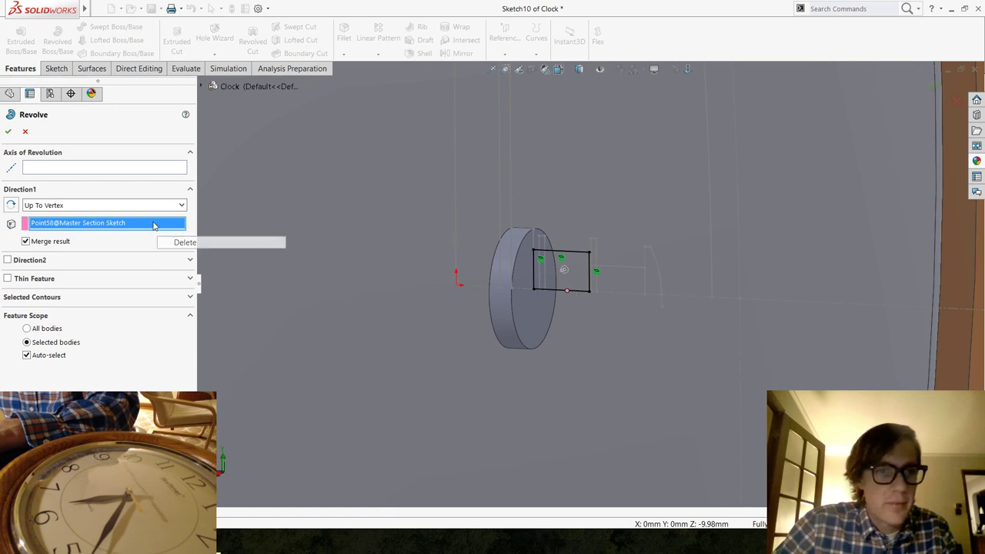
pyautogui.click(121, 170)
pyautogui.click(576, 291)
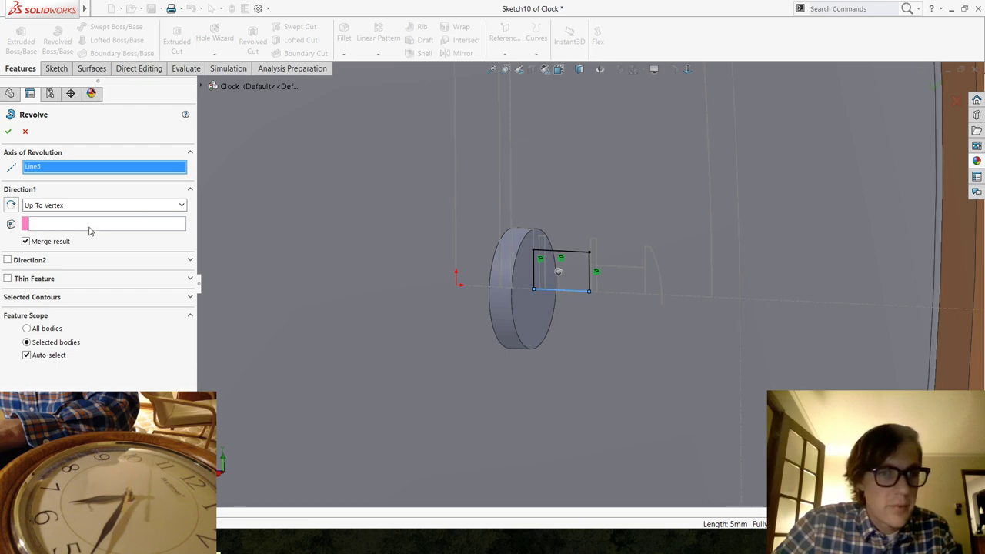
pyautogui.click(24, 131)
# Revolve the rectangle 360° about its bottom edge, unmerged, creating Revolve7.
pyautogui.click(57, 40)
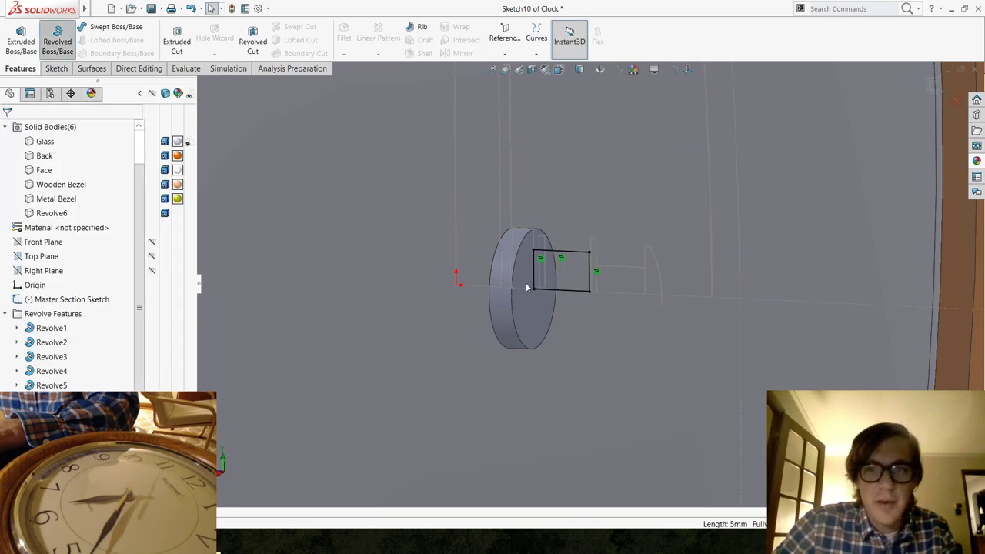
pyautogui.click(577, 291)
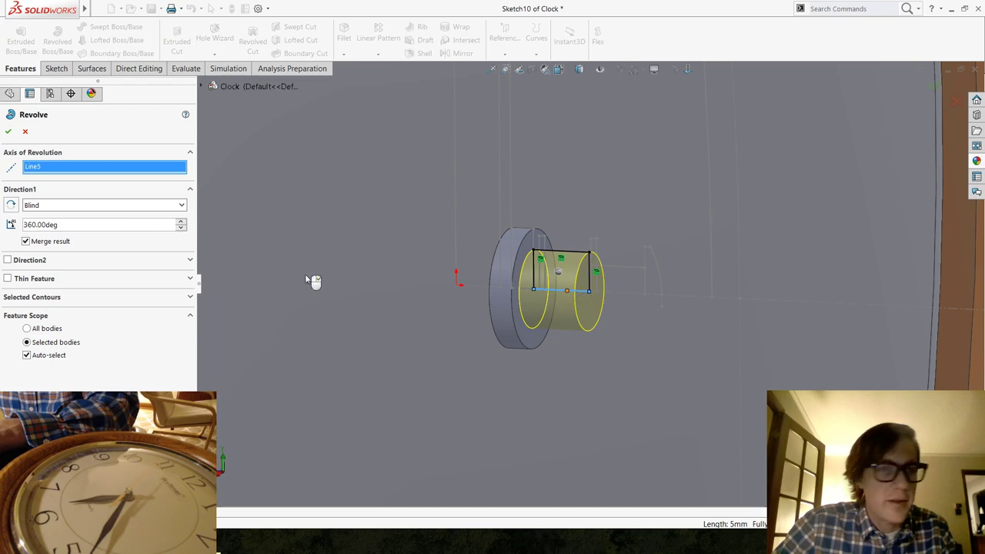
pyautogui.click(54, 243)
pyautogui.click(9, 131)
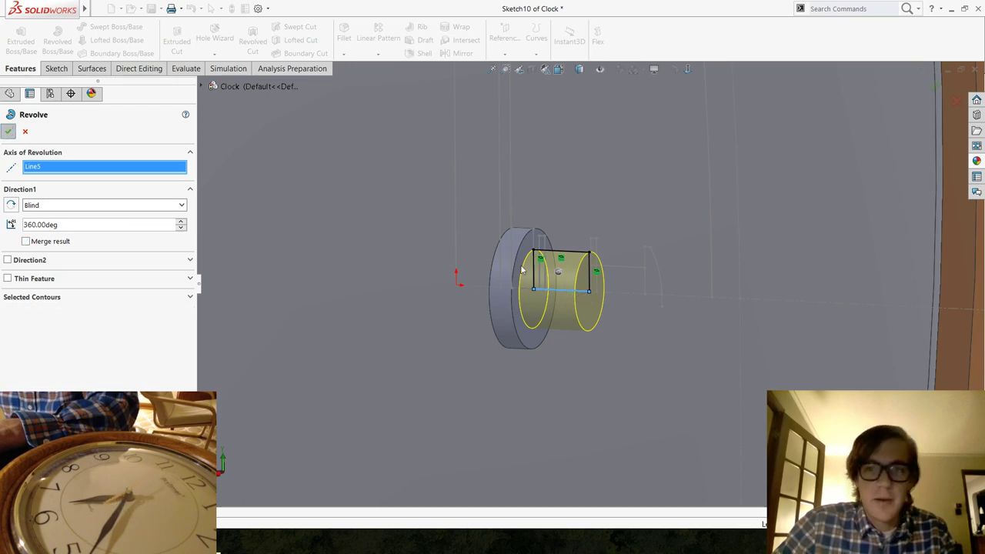
pyautogui.scroll(2, 850, 293)
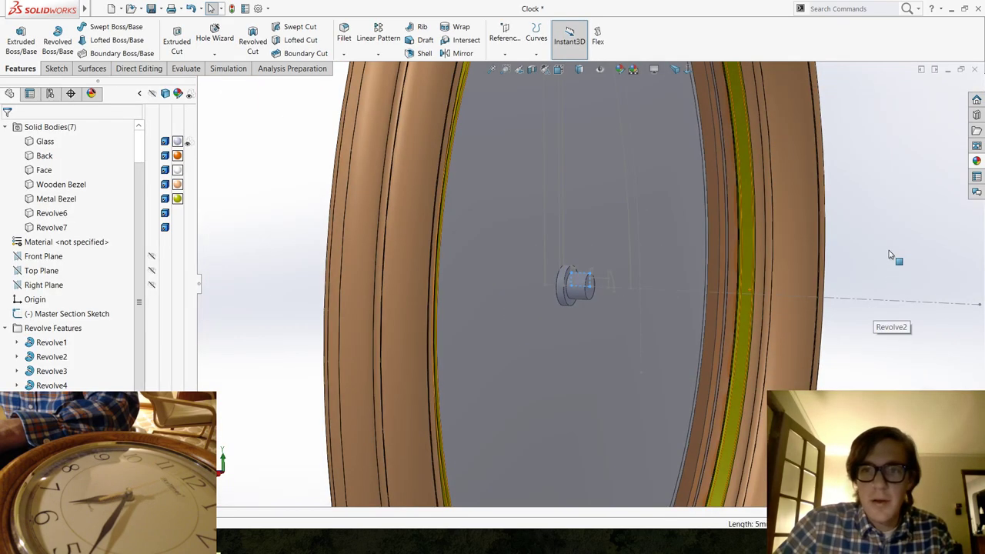
pyautogui.scroll(-5, 612, 223)
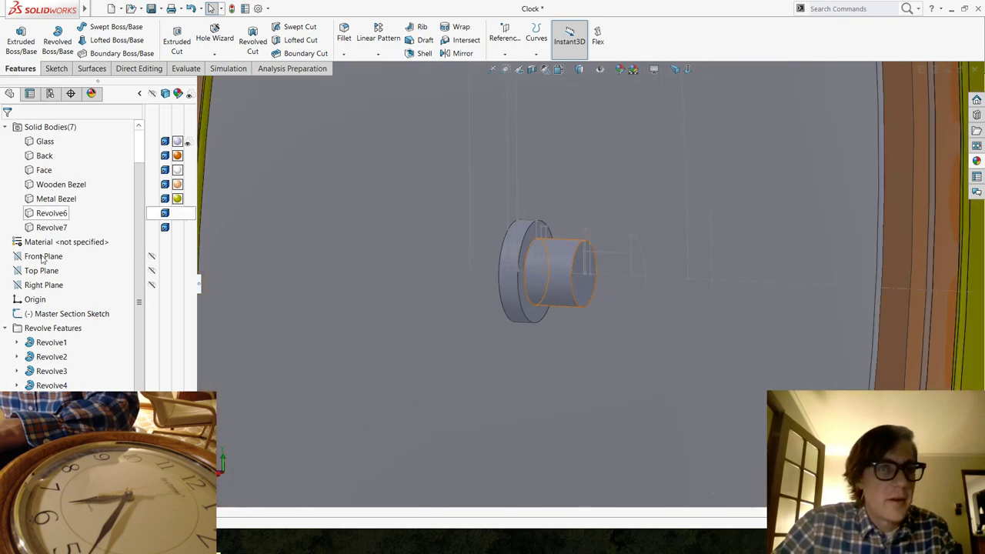
# Start a Right Plane sketch and convert four master section lines for the next hub step.
pyautogui.click(42, 285)
pyautogui.click(39, 275)
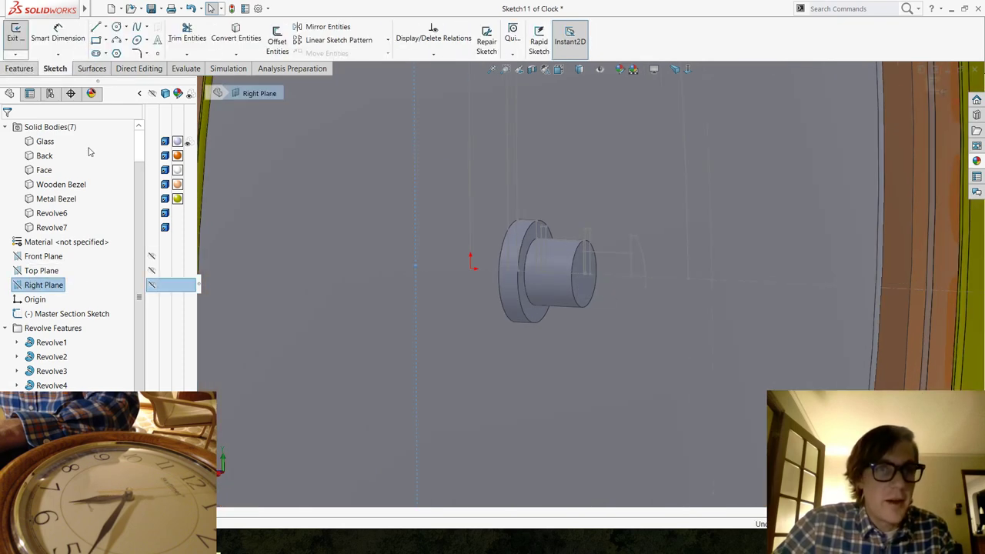
pyautogui.click(236, 32)
pyautogui.scroll(-2, 631, 277)
pyautogui.scroll(-2, 616, 284)
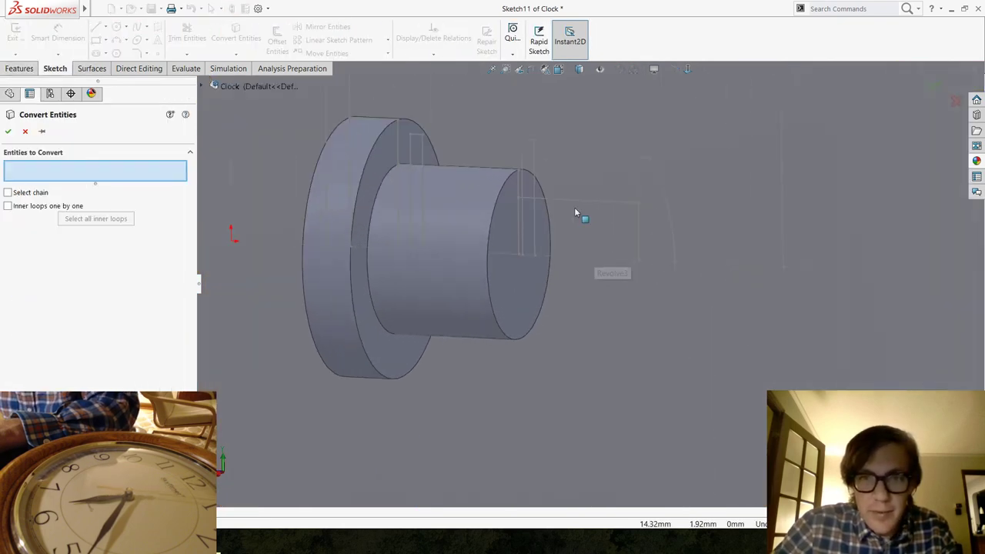
pyautogui.click(587, 202)
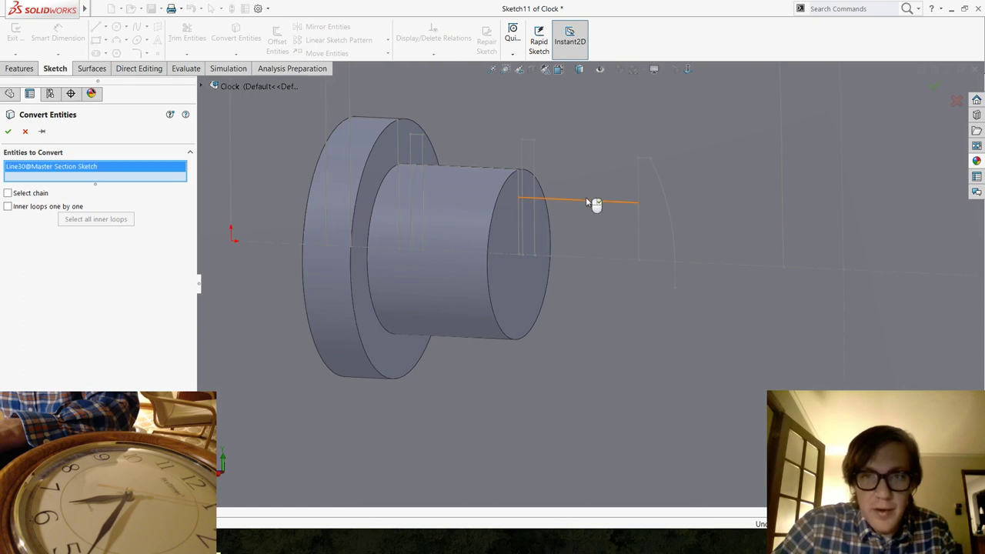
pyautogui.click(639, 235)
pyautogui.click(620, 260)
pyautogui.click(519, 219)
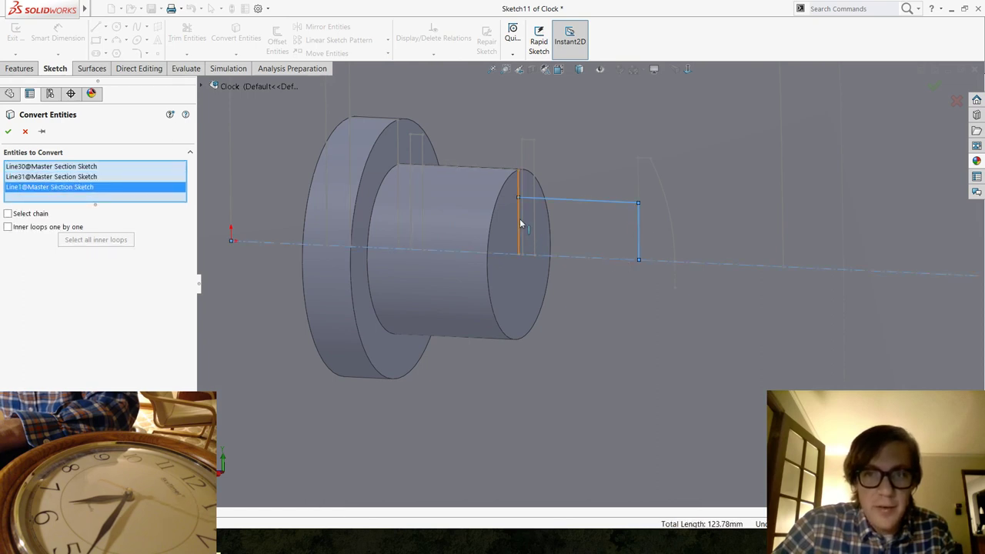
pyautogui.press('Return')
# Trim the centreline beyond the rectangle profile.
pyautogui.click(197, 46)
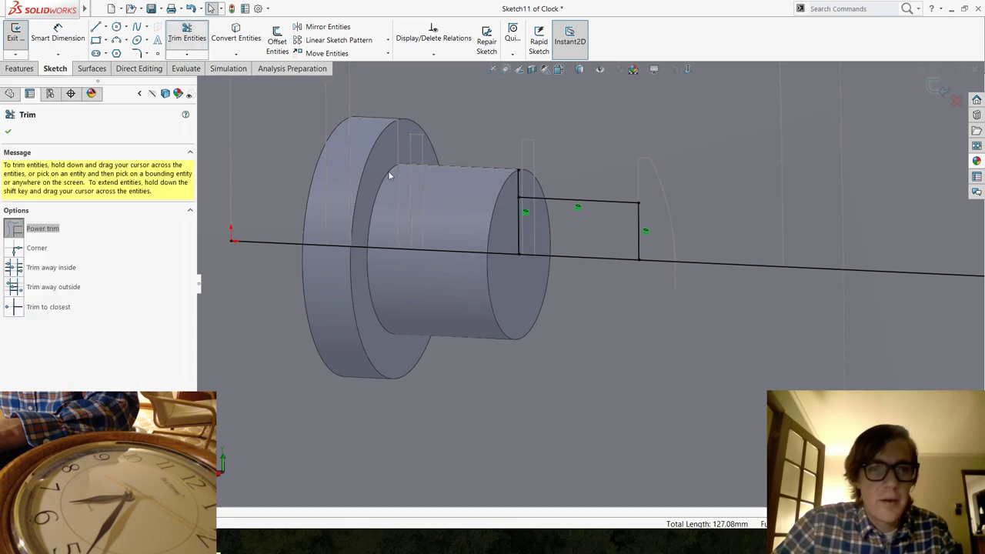
pyautogui.moveTo(737, 331); pyautogui.dragTo(720, 253)
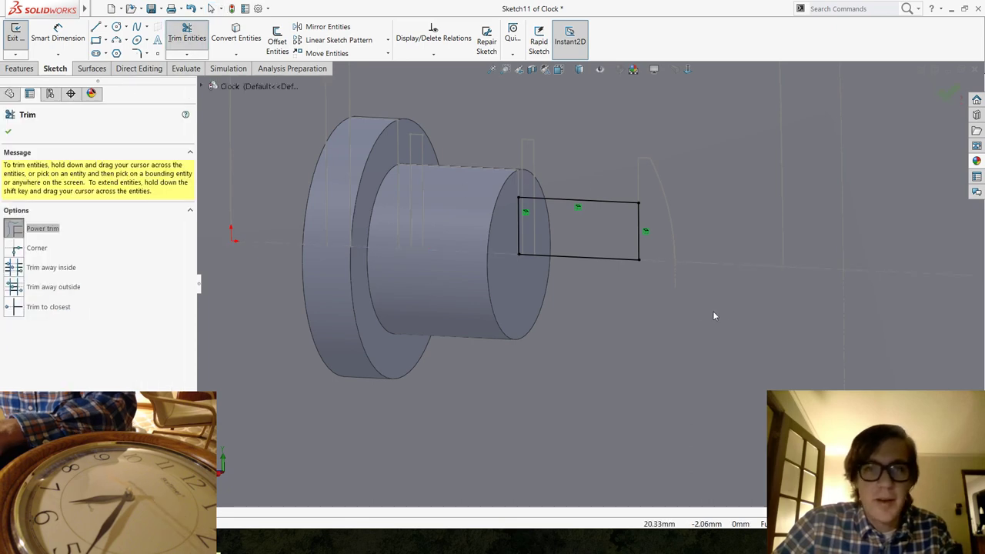
pyautogui.press('Escape')
# Revolve the rectangle 360° about its bottom edge, unmerged, creating Revolve8.
pyautogui.click(20, 68)
pyautogui.click(70, 38)
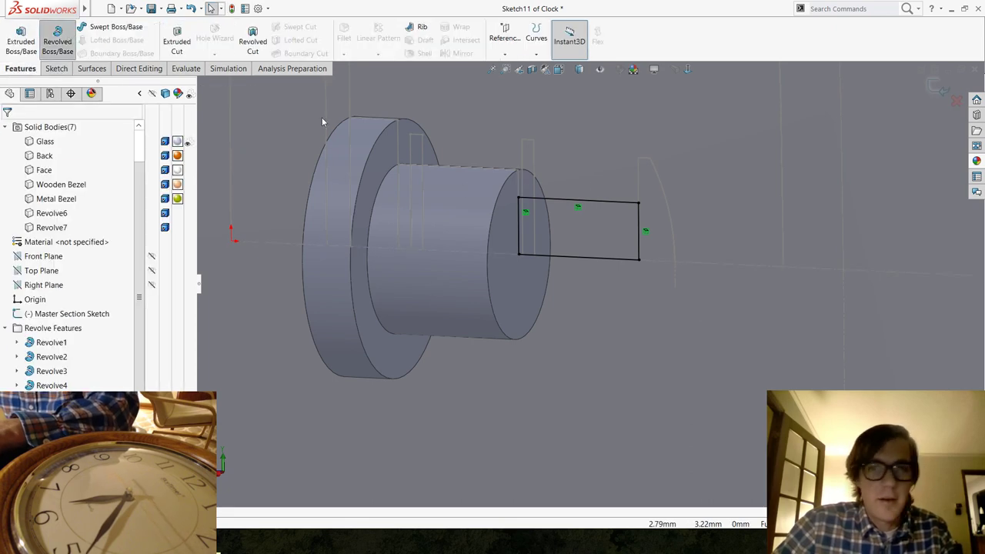
pyautogui.click(615, 260)
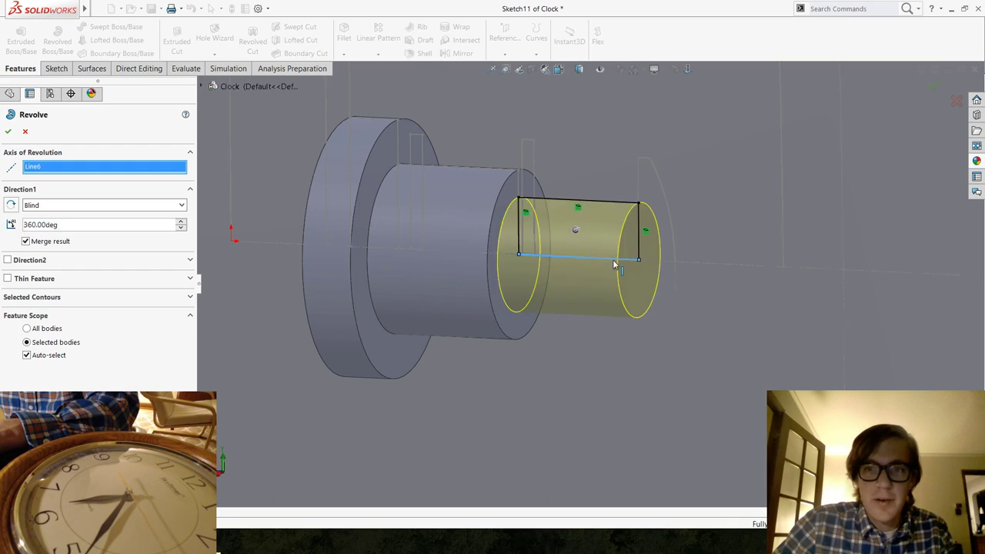
pyautogui.click(49, 243)
pyautogui.press('Return')
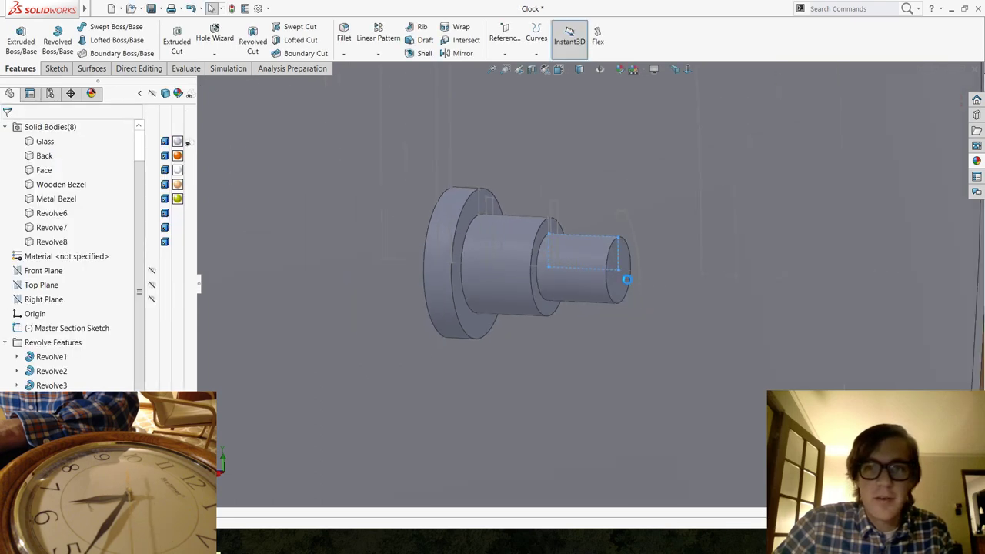
pyautogui.scroll(10, 778, 292)
pyautogui.scroll(-5, 599, 283)
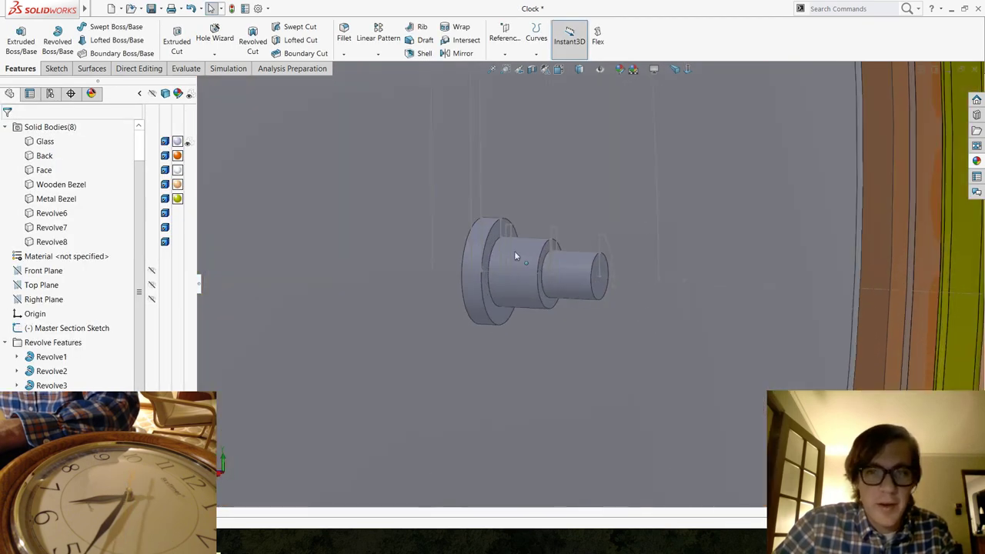
# Start a Right Plane sketch and convert the cap arc, top line, vertical line and axis.
pyautogui.click(45, 299)
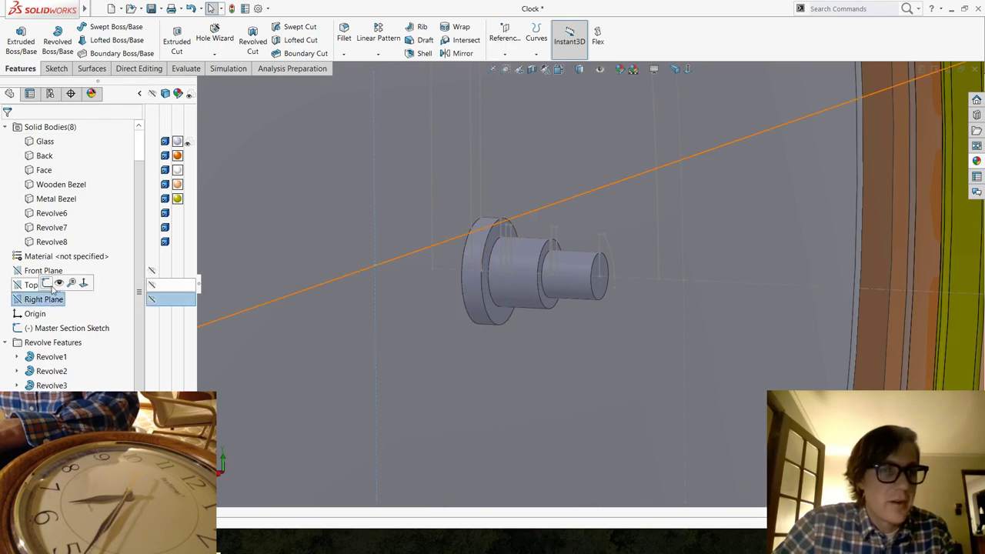
pyautogui.click(50, 290)
pyautogui.click(236, 37)
pyautogui.scroll(-4, 606, 279)
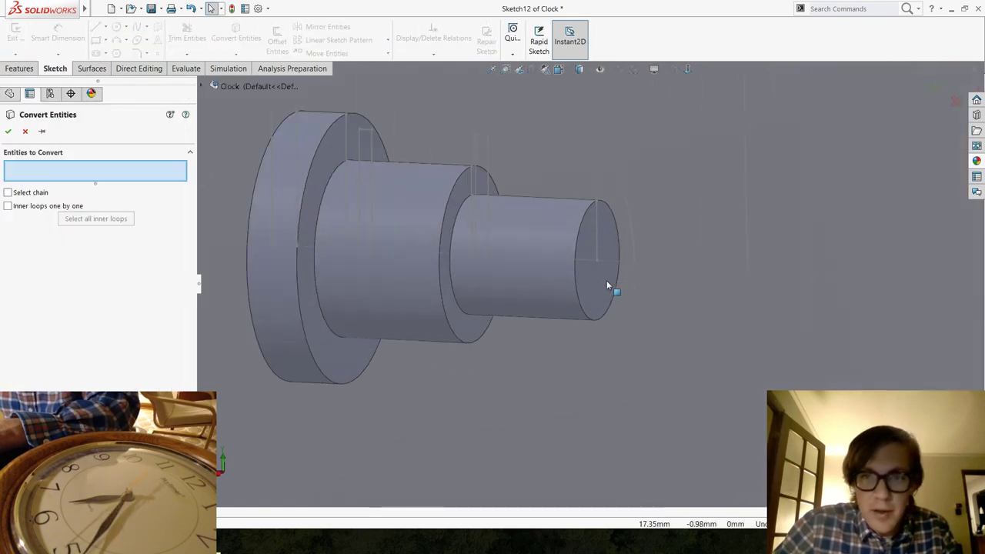
pyautogui.click(628, 203)
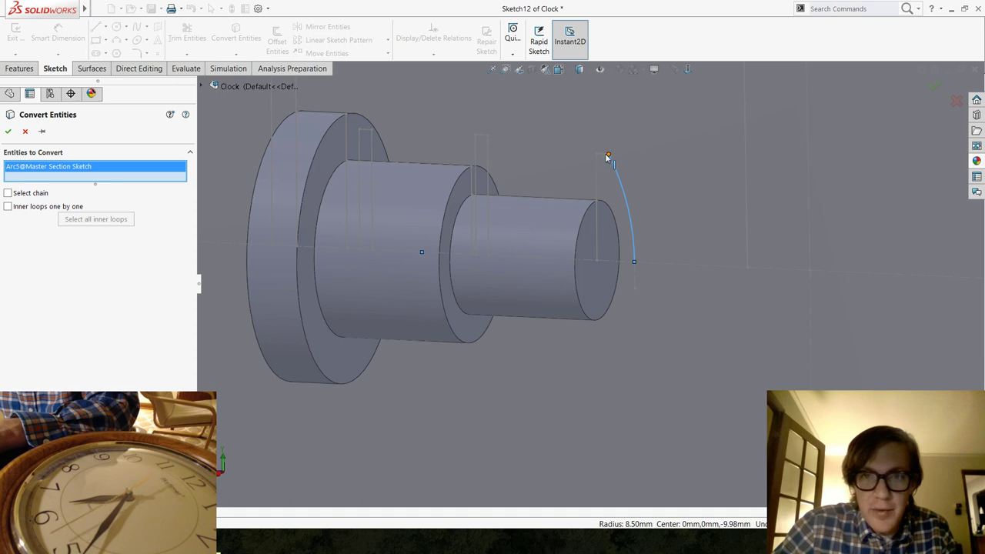
pyautogui.click(604, 155)
pyautogui.click(600, 183)
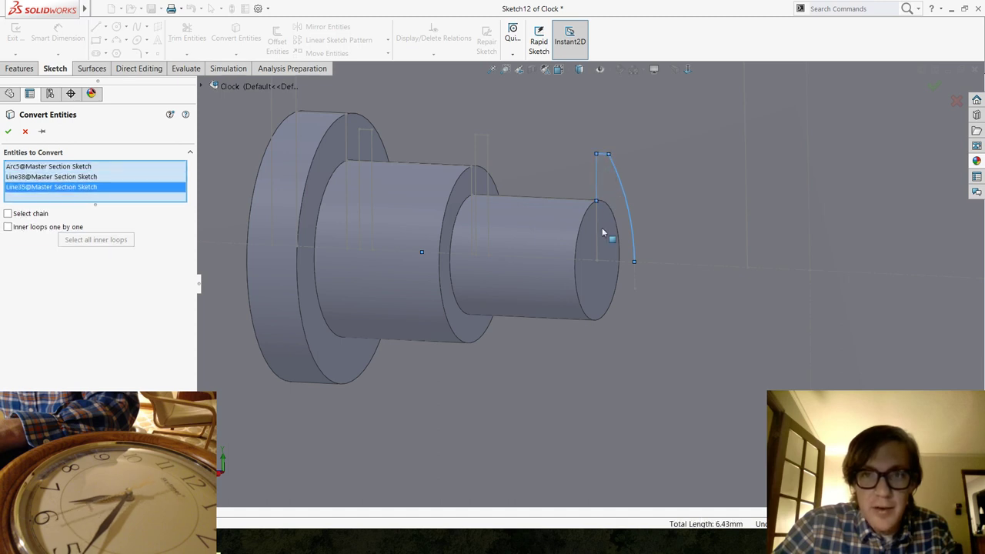
pyautogui.click(624, 262)
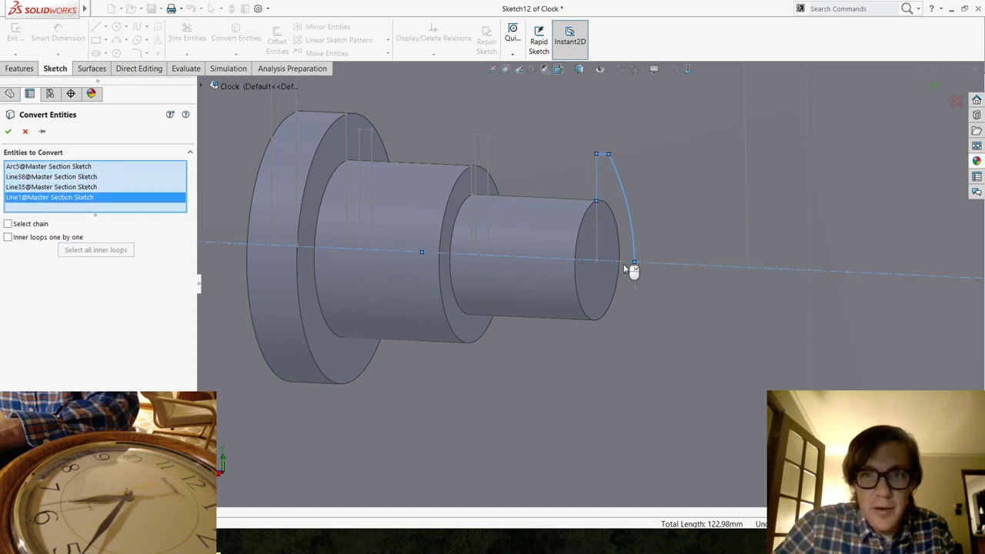
pyautogui.press('Return')
# Trim the axis segments lying outside the cap profile.
pyautogui.click(192, 39)
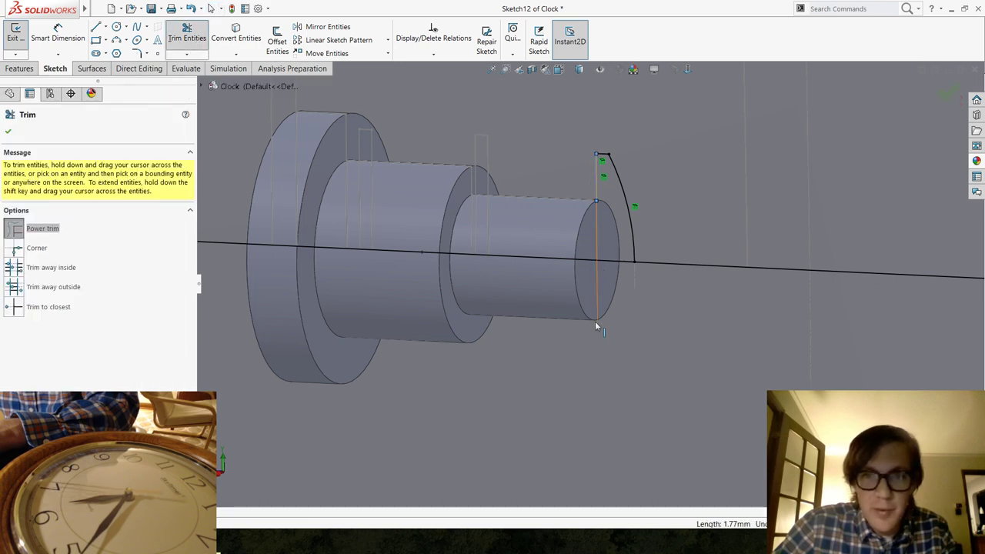
pyautogui.moveTo(541, 223)
pyautogui.mouseDown()
pyautogui.moveTo(624, 298)
pyautogui.moveTo(677, 300)
pyautogui.mouseUp()
pyautogui.press('Escape')
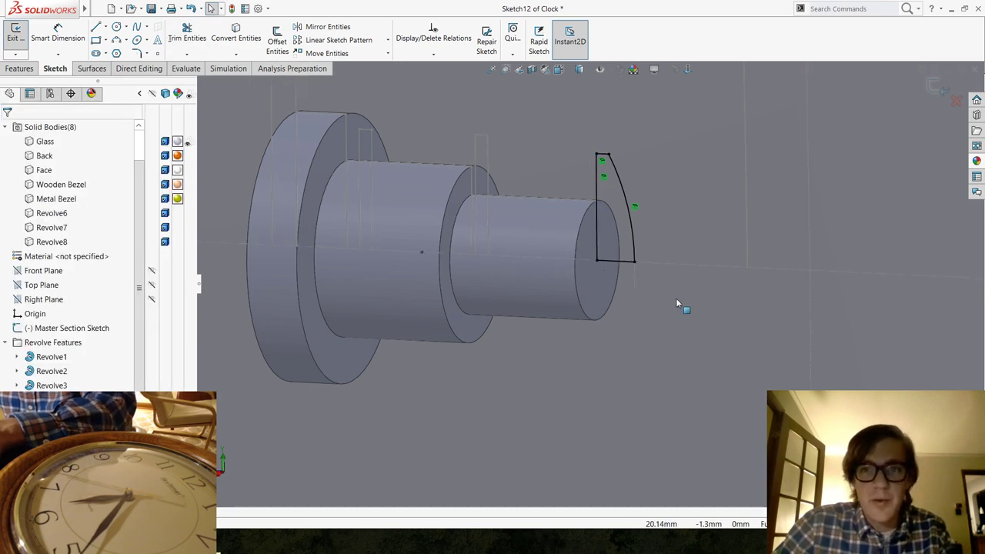
# Revolve the cap profile 360° about Line4, unmerged, creating Revolve9.
pyautogui.click(20, 68)
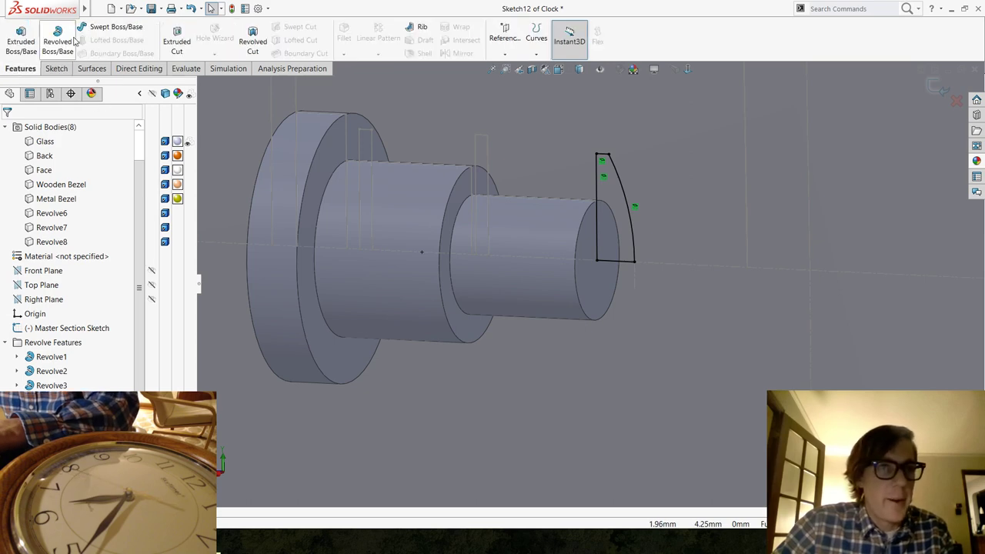
pyautogui.click(61, 40)
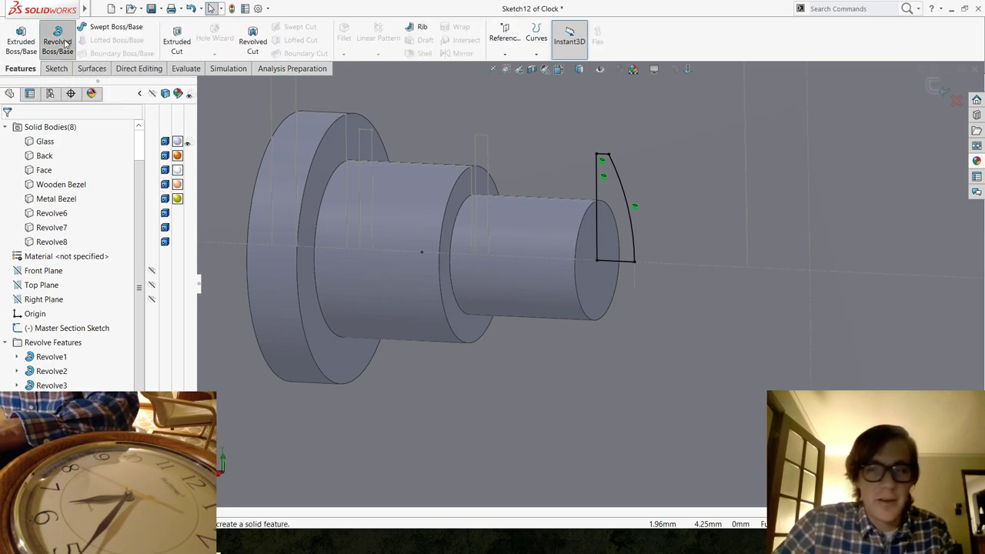
pyautogui.click(614, 266)
pyautogui.click(46, 241)
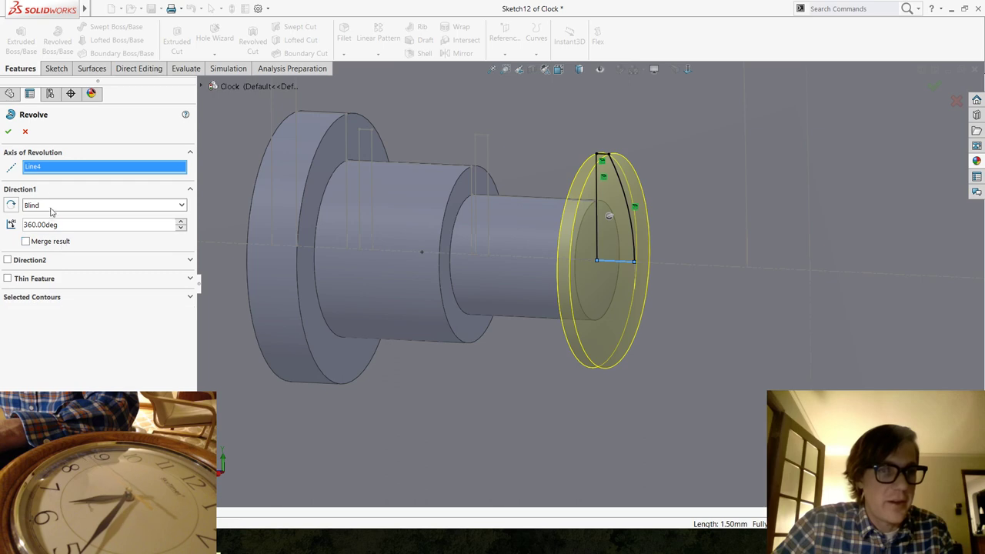
pyautogui.press('Return')
pyautogui.scroll(5, 709, 297)
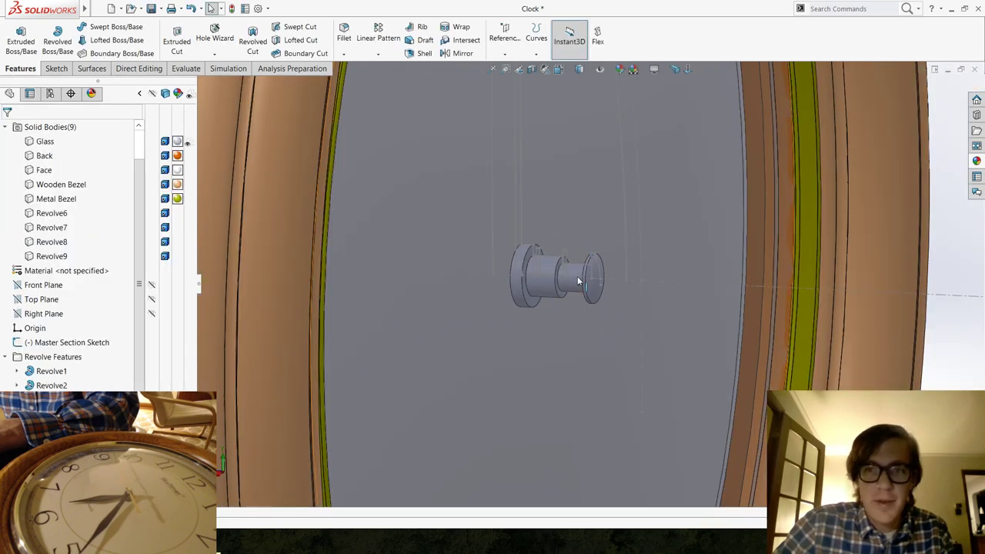
pyautogui.scroll(-5, 557, 270)
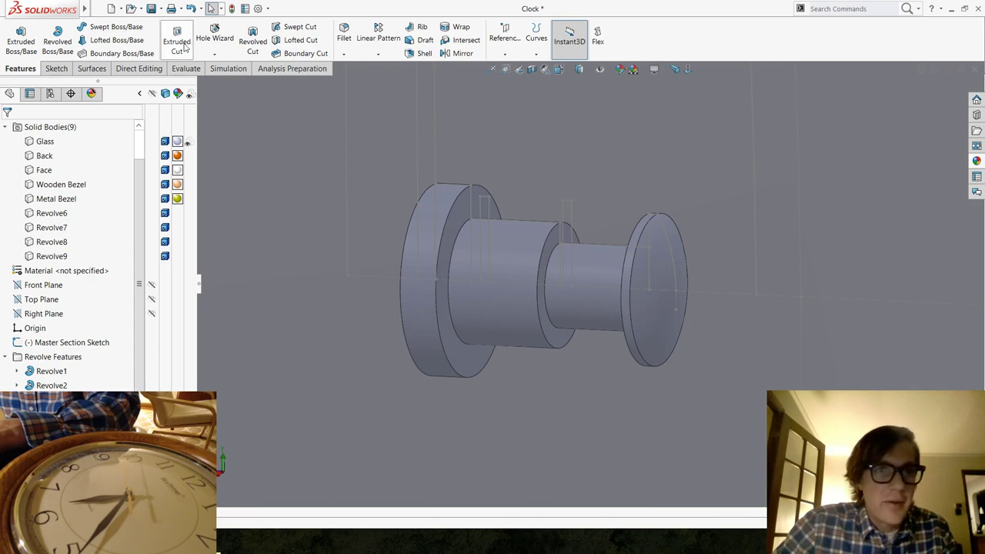
# Start a Right Plane sketch and convert the first washer profile's lines and axis Line1.
pyautogui.click(34, 313)
pyautogui.click(35, 305)
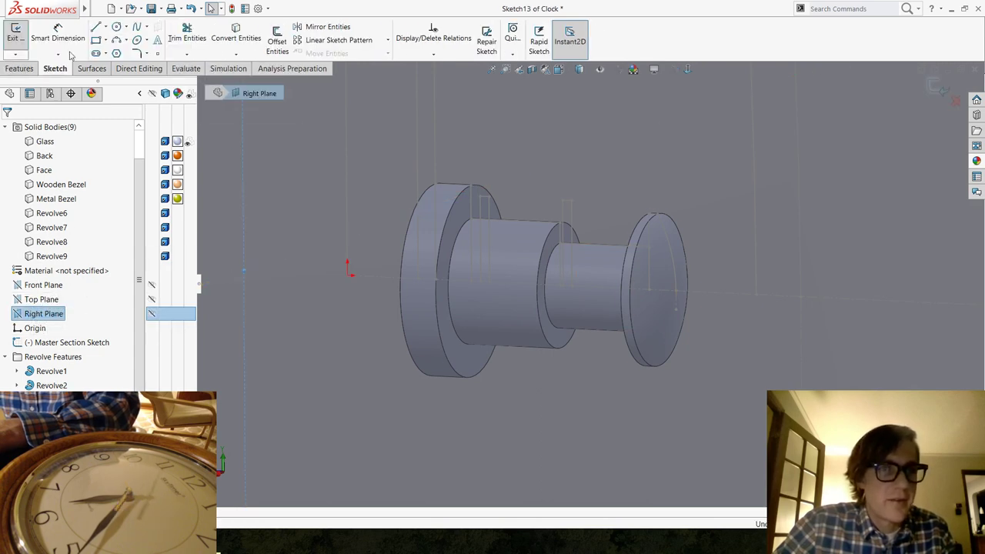
pyautogui.click(58, 35)
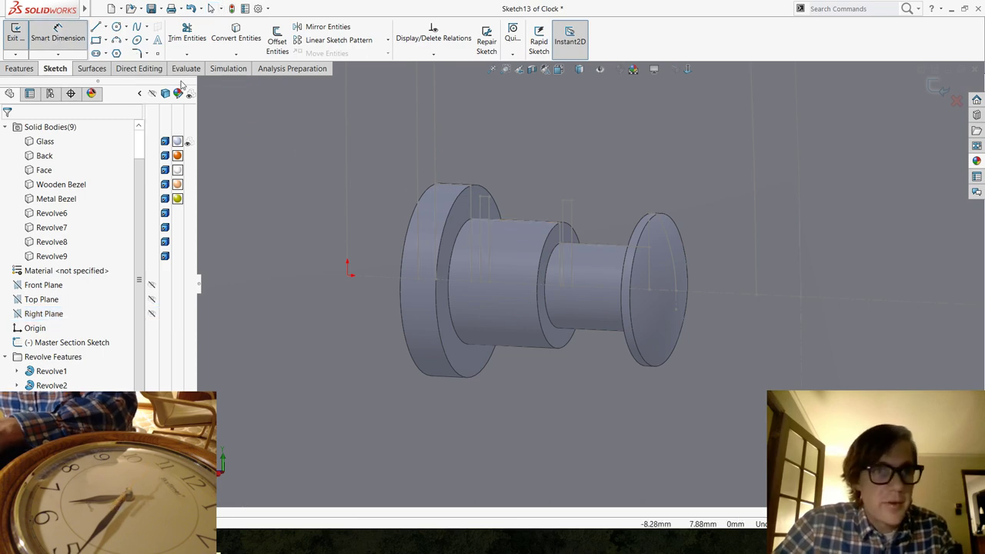
pyautogui.click(236, 38)
pyautogui.click(482, 221)
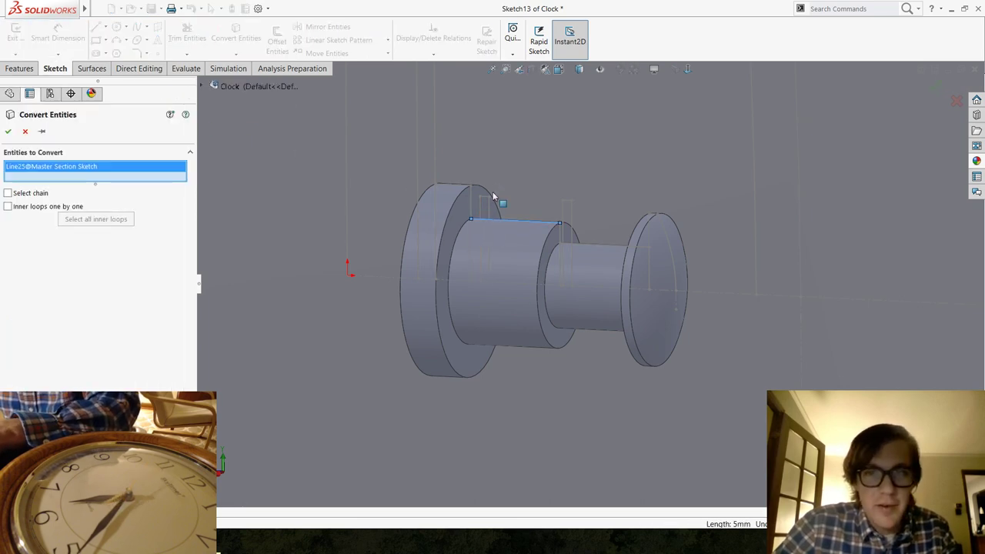
pyautogui.click(497, 218)
pyautogui.scroll(-3, 497, 214)
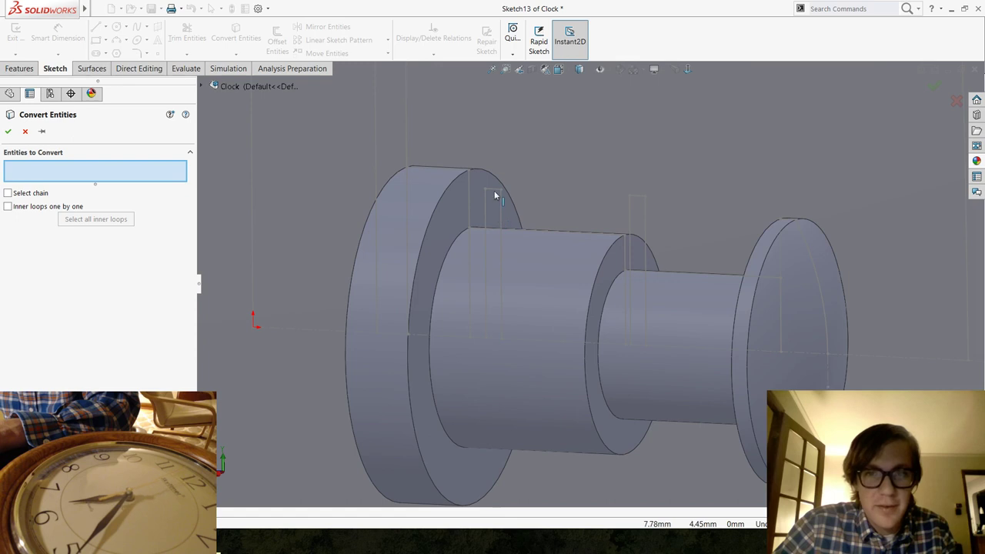
pyautogui.click(496, 194)
pyautogui.click(487, 205)
pyautogui.click(502, 214)
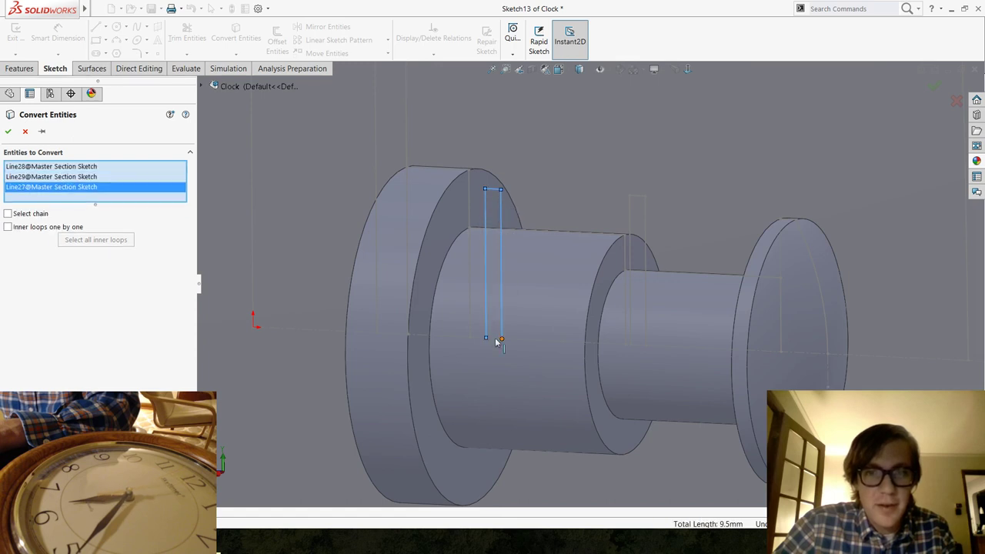
pyautogui.click(522, 342)
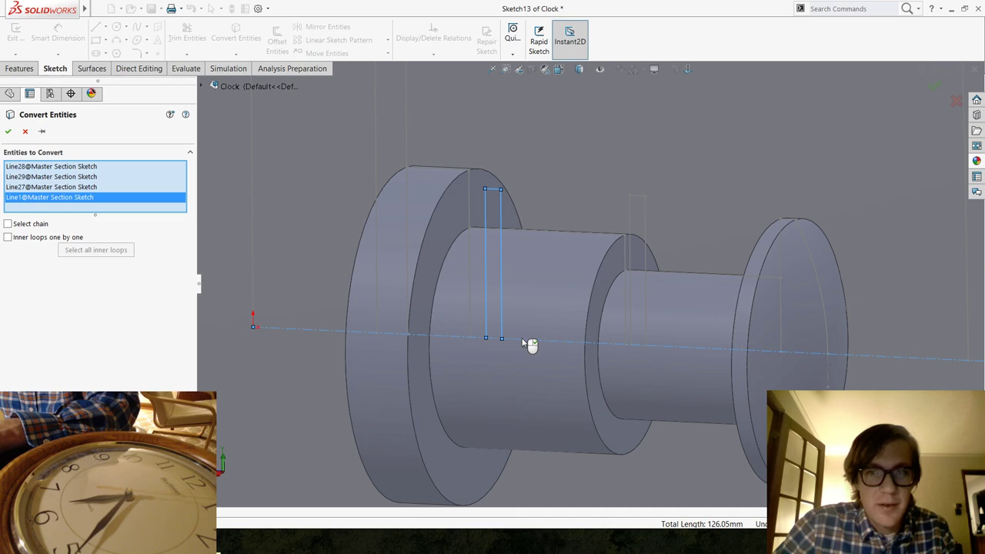
# Convert the second washer profile's top and two side lines.
pyautogui.click(637, 196)
pyautogui.click(645, 214)
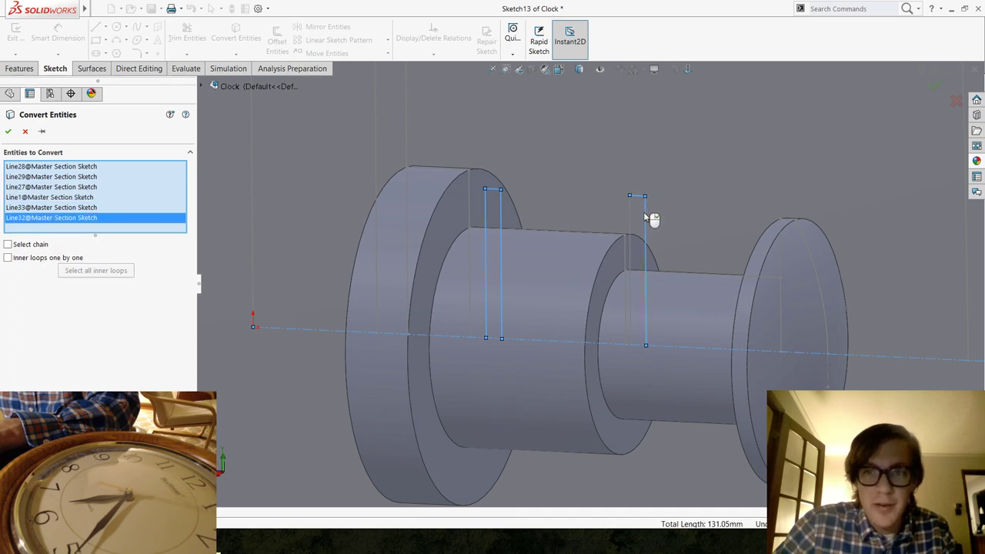
pyautogui.click(631, 223)
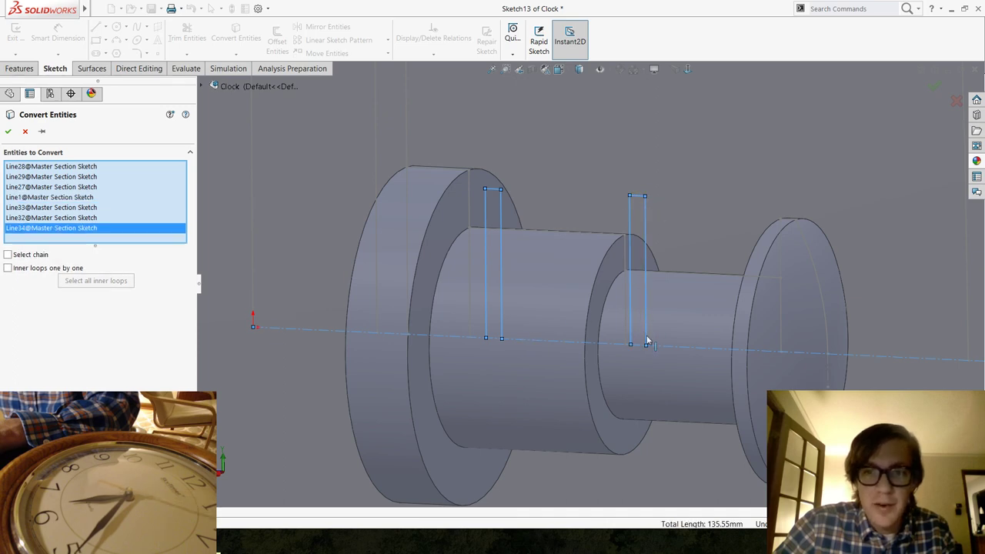
pyautogui.click(8, 133)
# Power Trim the axis line segments outside and between the washer profiles.
pyautogui.click(187, 38)
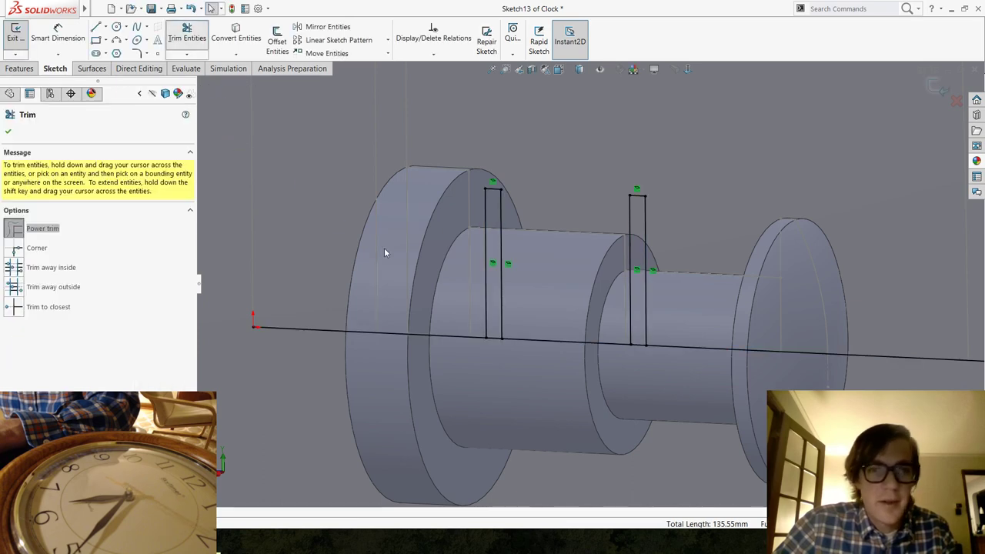
pyautogui.moveTo(550, 308); pyautogui.dragTo(570, 362)
pyautogui.moveTo(718, 348); pyautogui.dragTo(718, 426)
pyautogui.press('Escape')
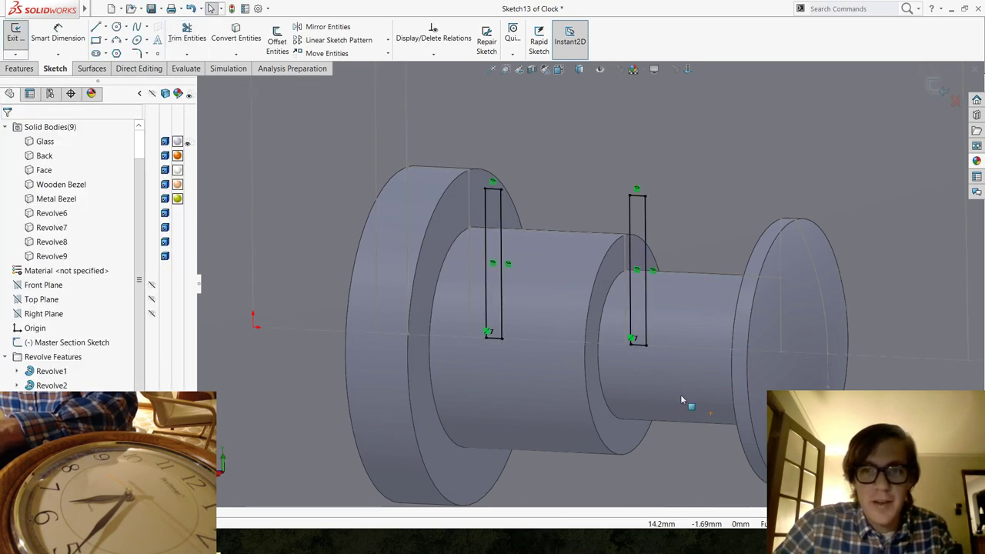
pyautogui.scroll(3, 662, 392)
# Revolve both washer profiles 360° about Line1, unmerged, into Revolve10[1] and Revolve10[2].
pyautogui.click(20, 68)
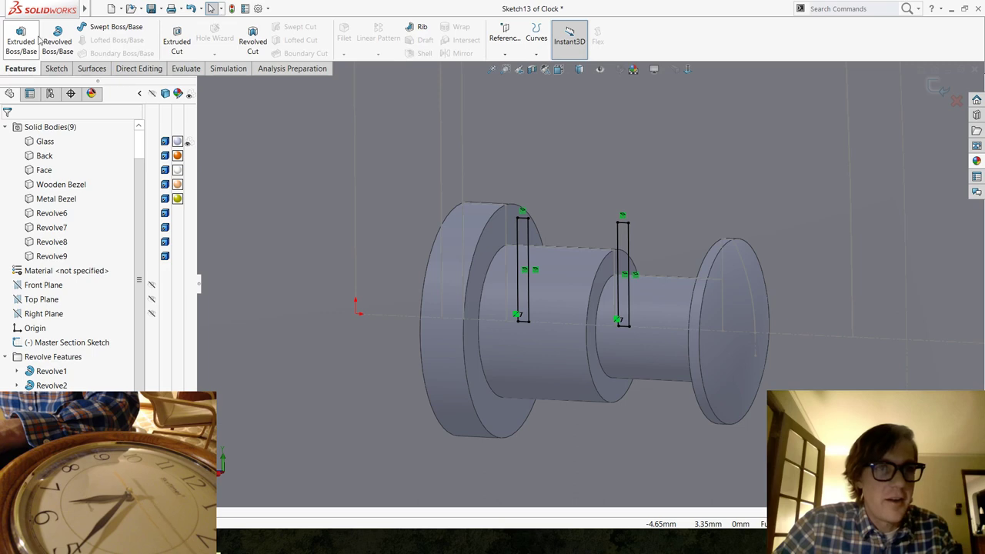
pyautogui.click(57, 40)
pyautogui.click(601, 326)
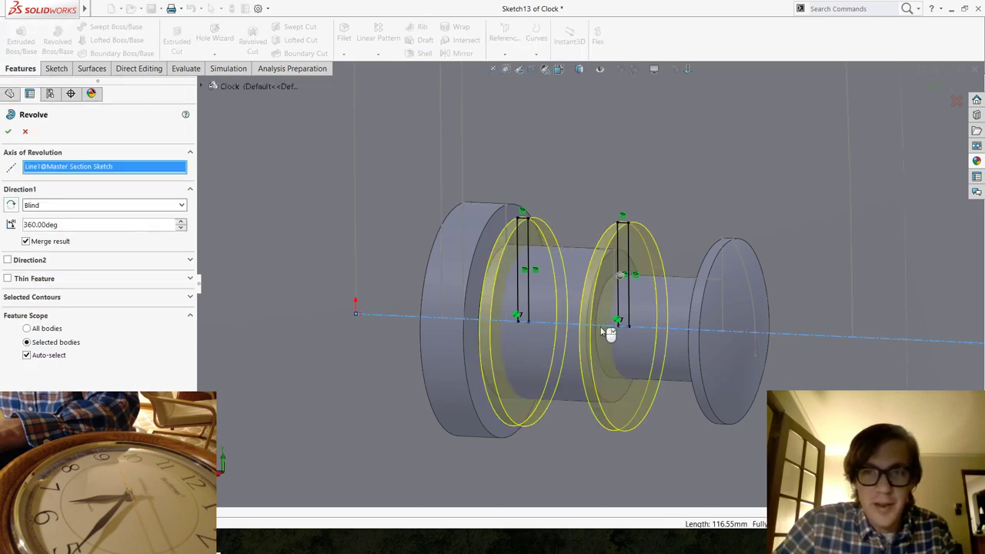
pyautogui.click(26, 242)
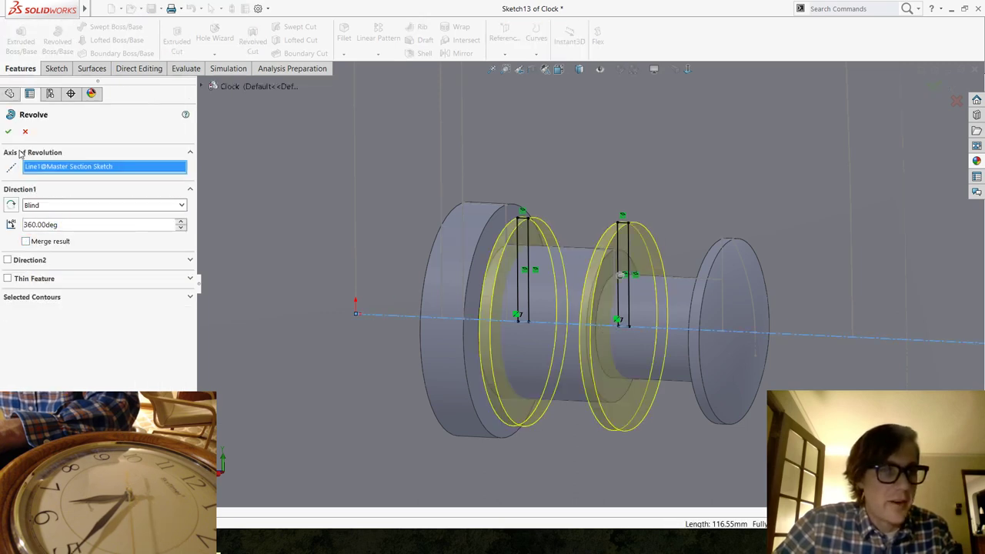
pyautogui.click(9, 130)
pyautogui.scroll(-5, 593, 326)
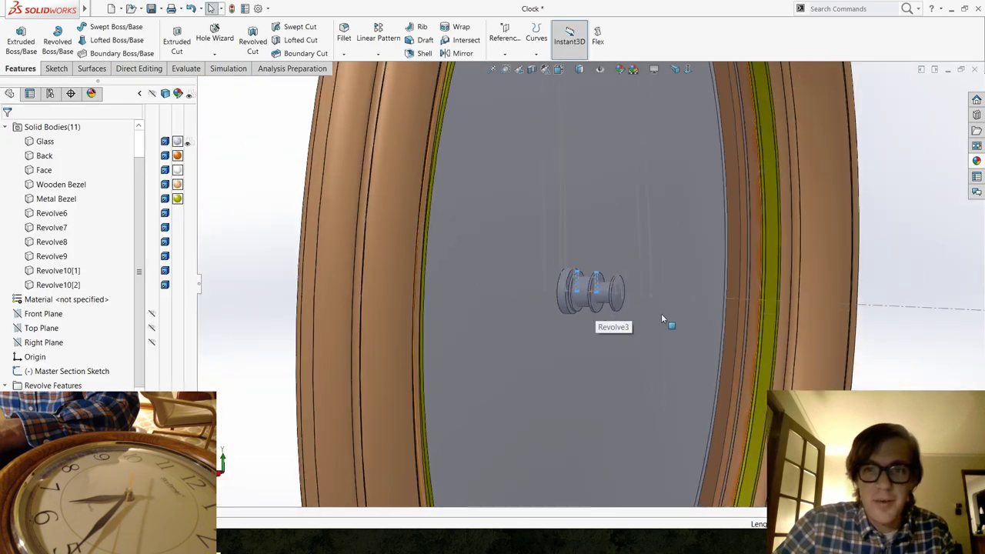
pyautogui.moveTo(661, 313); pyautogui.dragTo(833, 267, button='middle')
pyautogui.scroll(5, 603, 300)
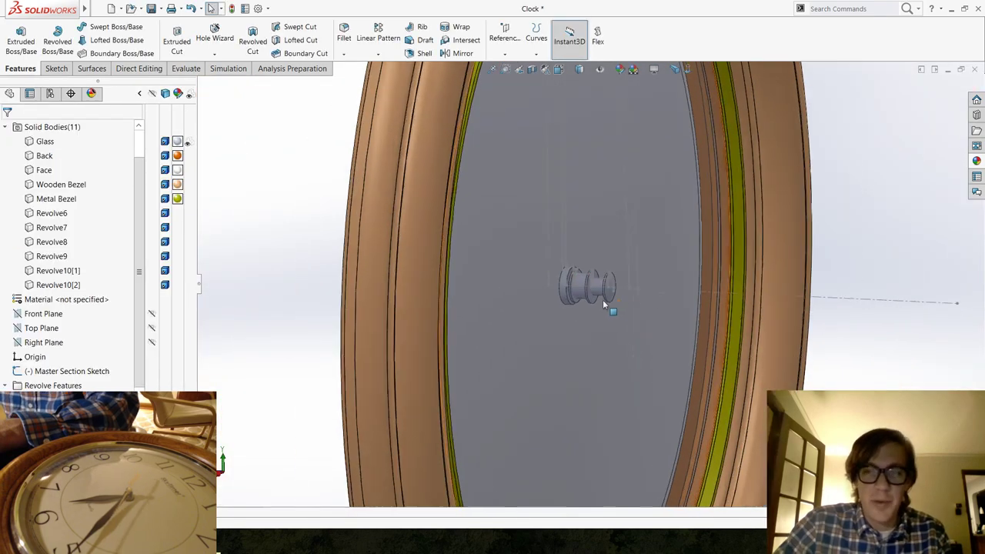
pyautogui.scroll(3, 578, 294)
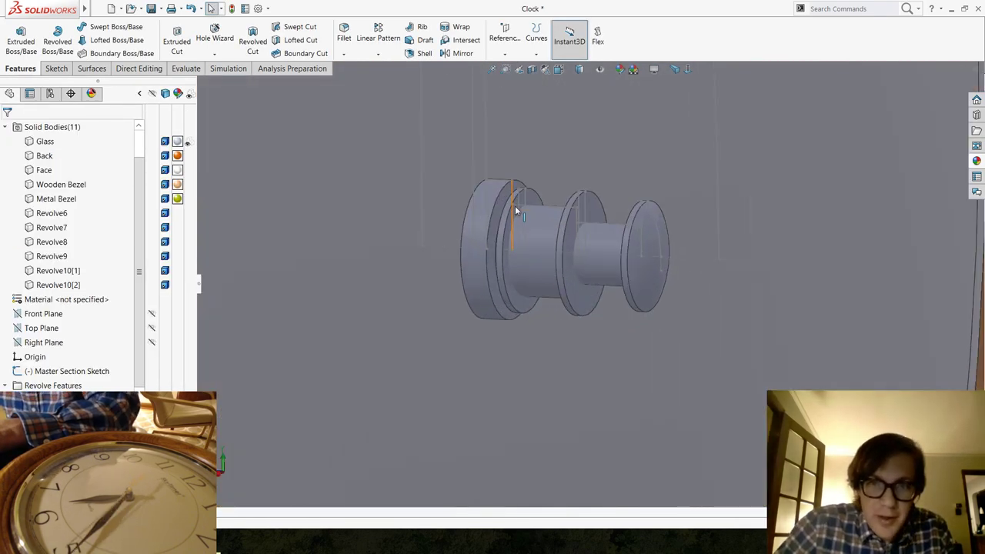
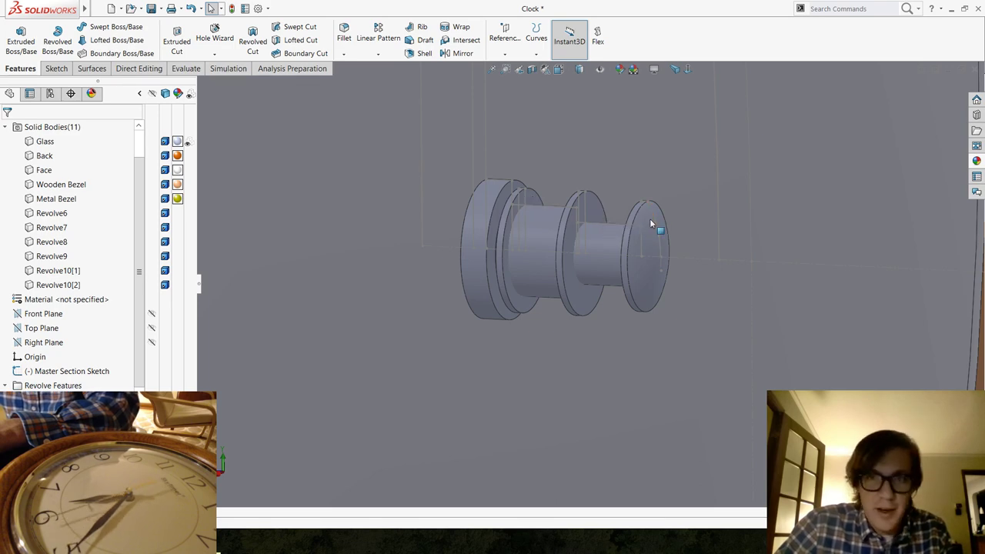
# Turn the clock nearly edge-on and select the central hub.
pyautogui.scroll(-5, 542, 263)
pyautogui.moveTo(542, 263); pyautogui.dragTo(305, 262, button='middle')
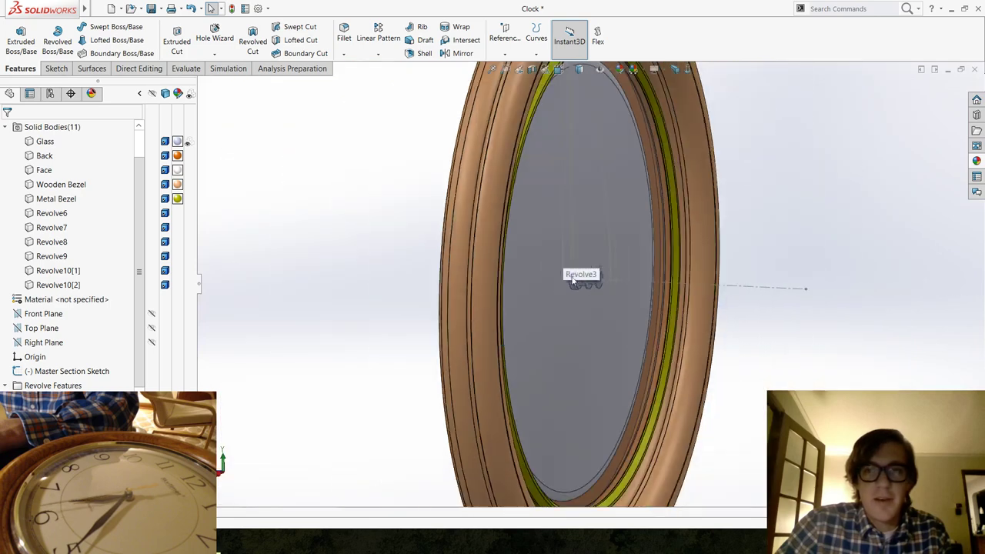
pyautogui.scroll(-4, 77, 254)
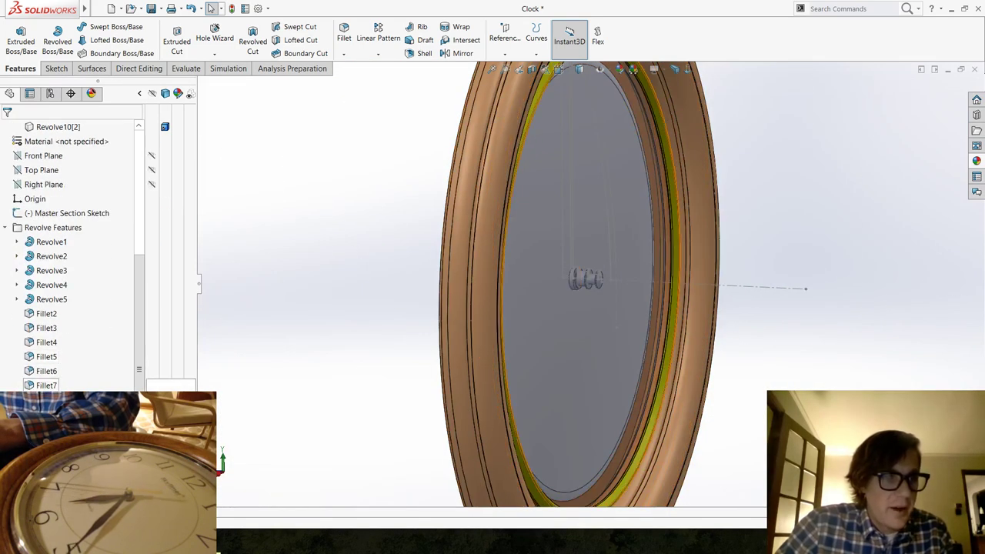
pyautogui.click(585, 279)
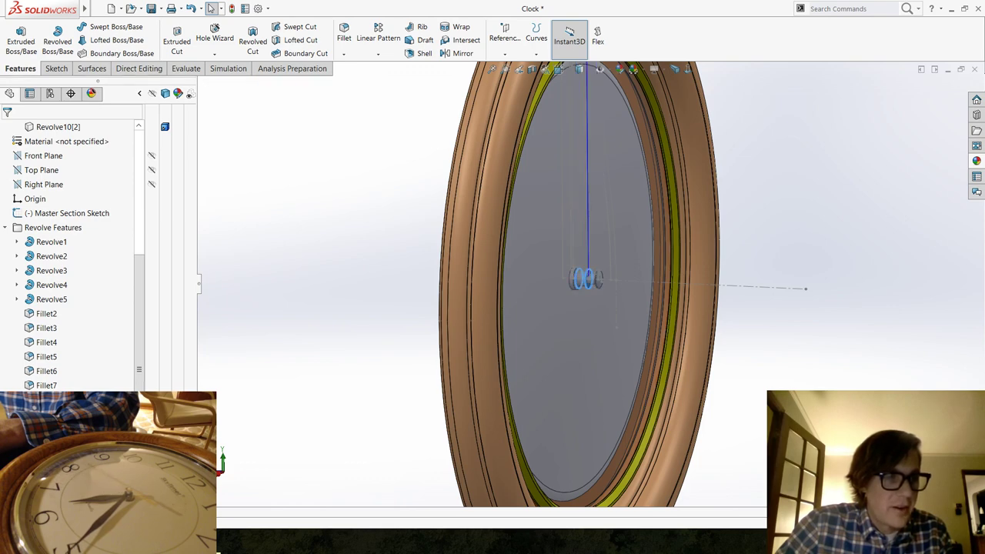
pyautogui.scroll(5, 8, 231)
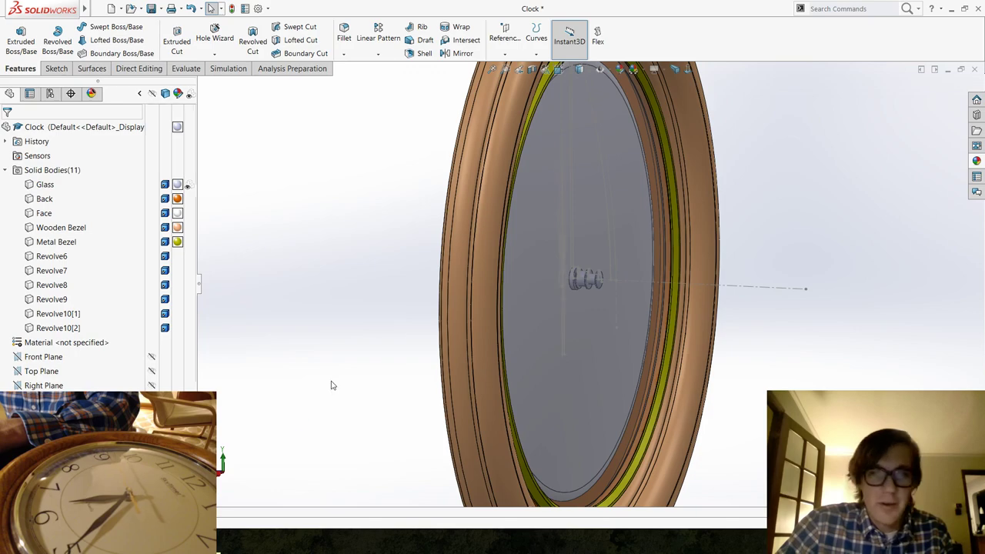
# Save the clock model and orbit to an angled view of the face.
pyautogui.hotkey('ctrl', '1')
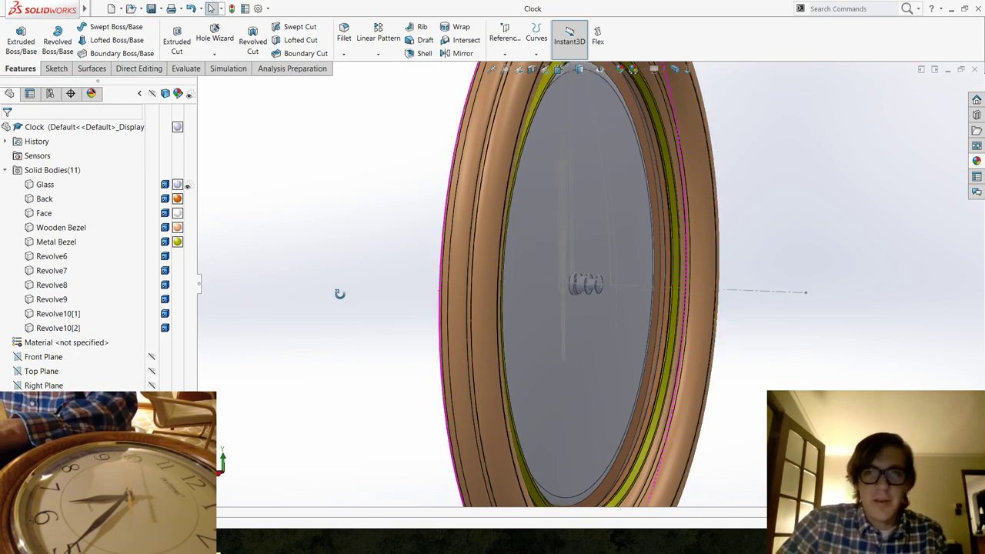
pyautogui.scroll(5, 323, 298)
pyautogui.scroll(-5, 732, 286)
pyautogui.scroll(2, 676, 280)
pyautogui.scroll(2, 677, 290)
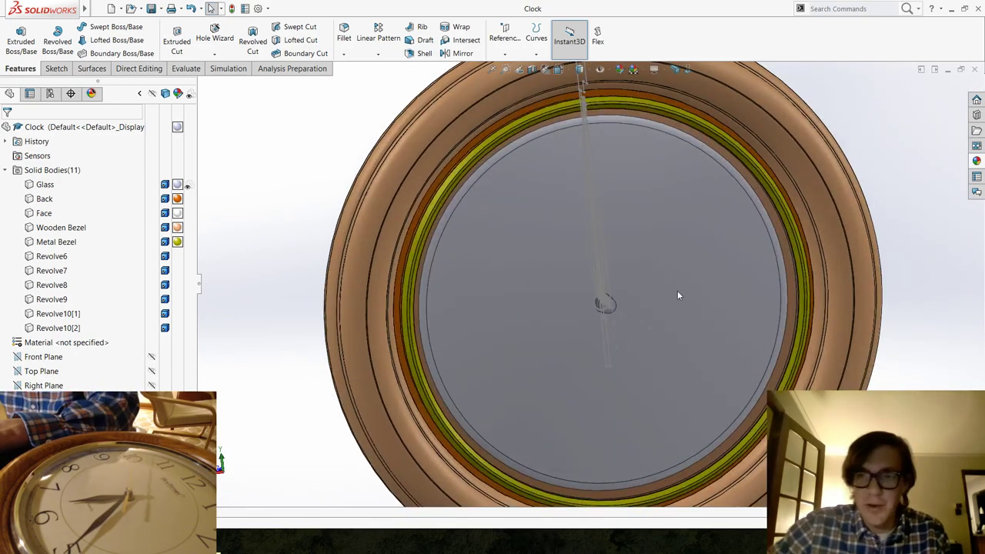
pyautogui.moveTo(620, 285); pyautogui.dragTo(647, 280, button='middle')
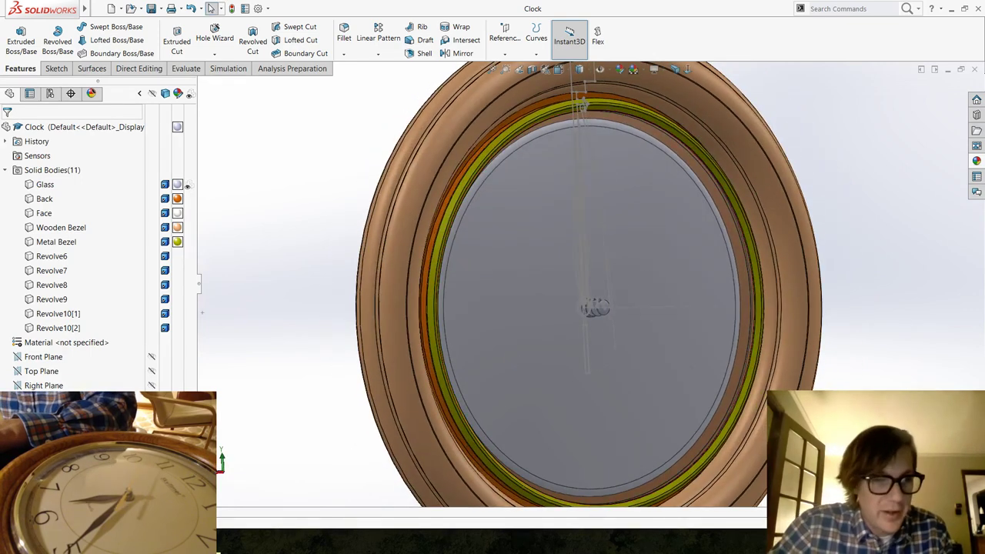
pyautogui.hotkey('alt', 'Tab')
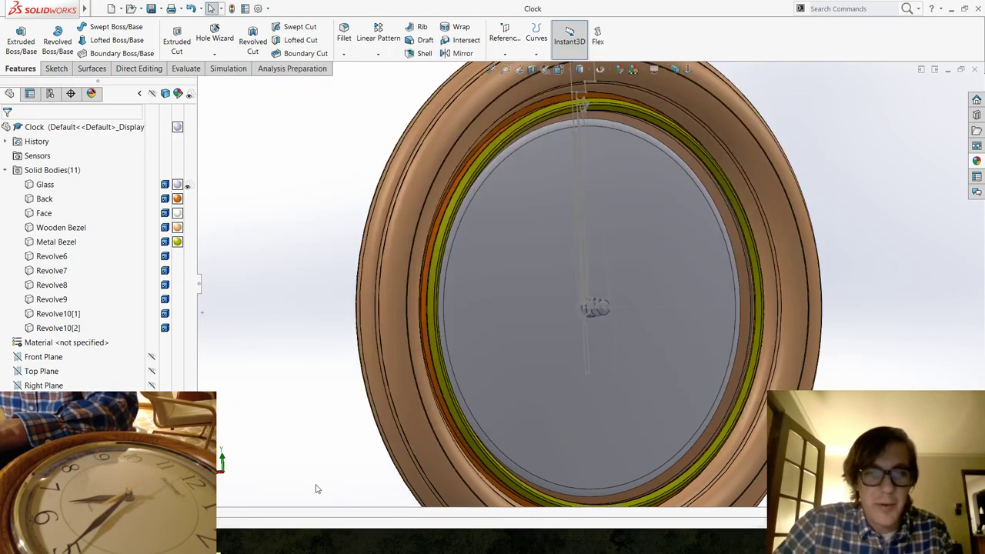
pyautogui.hotkey('alt', 'Tab')
pyautogui.scroll(2, 641, 173)
pyautogui.scroll(1, 567, 385)
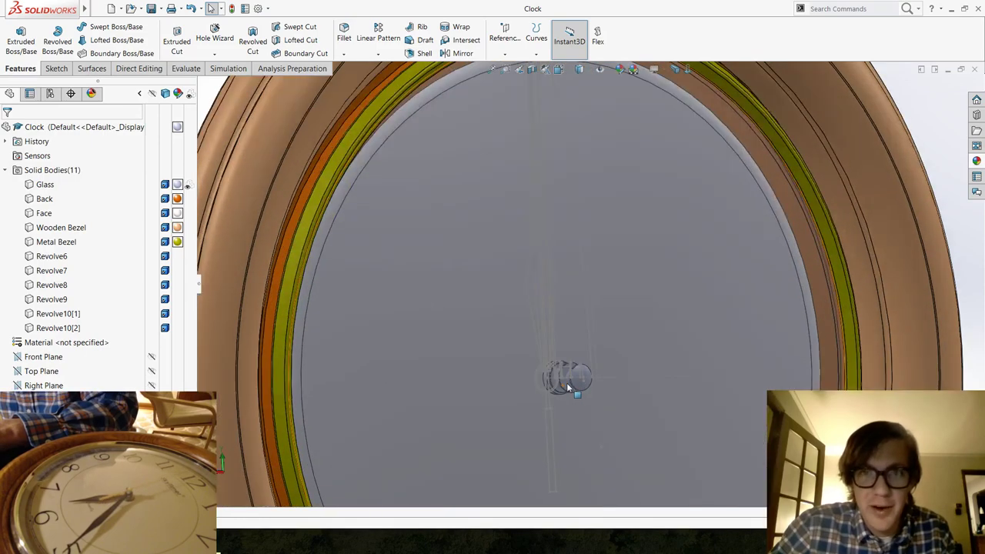
# Tilt the clock obliquely and select the hands to inspect them around the hub.
pyautogui.moveTo(491, 349)
pyautogui.mouseDown(button='middle')
pyautogui.moveTo(500, 339)
pyautogui.moveTo(488, 336)
pyautogui.mouseUp(button='middle')
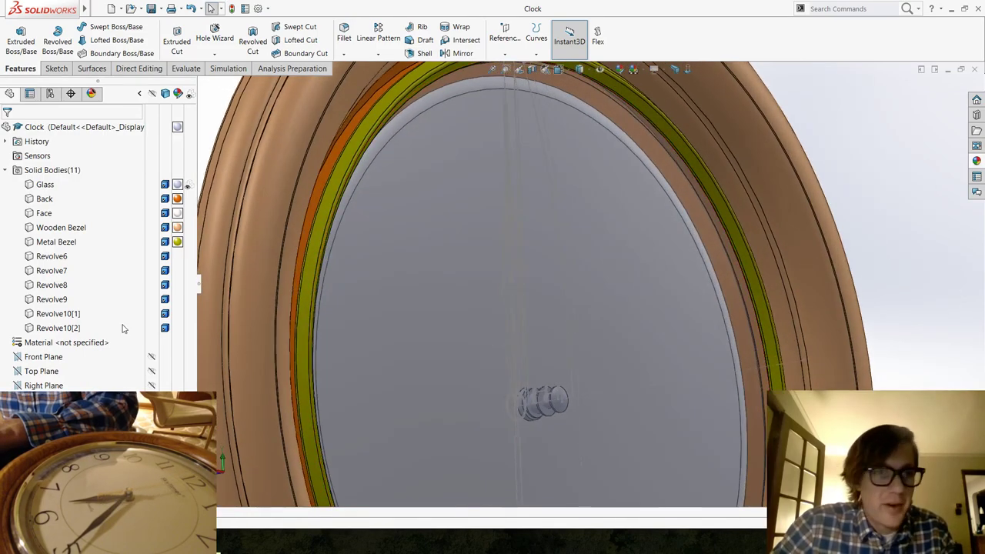
pyautogui.click(524, 389)
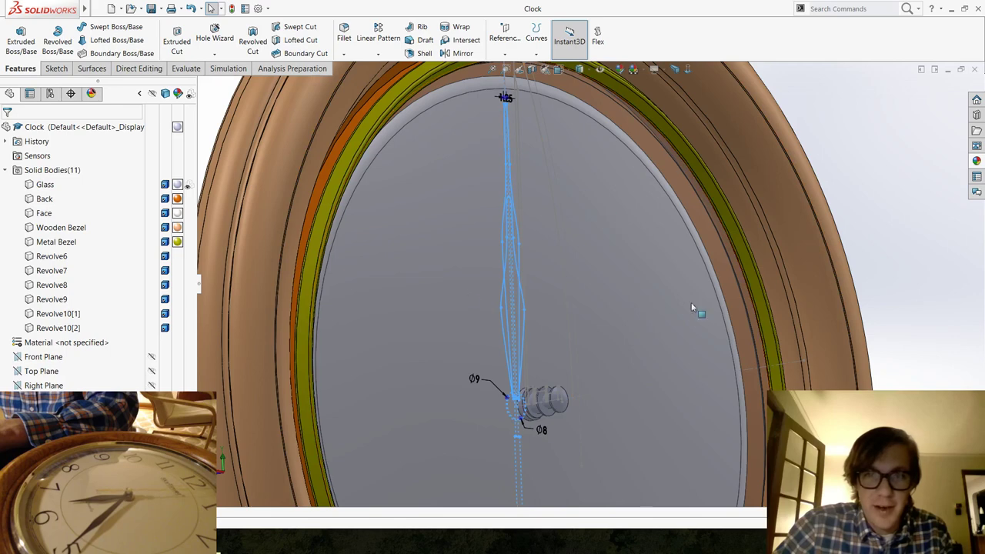
pyautogui.click(919, 210)
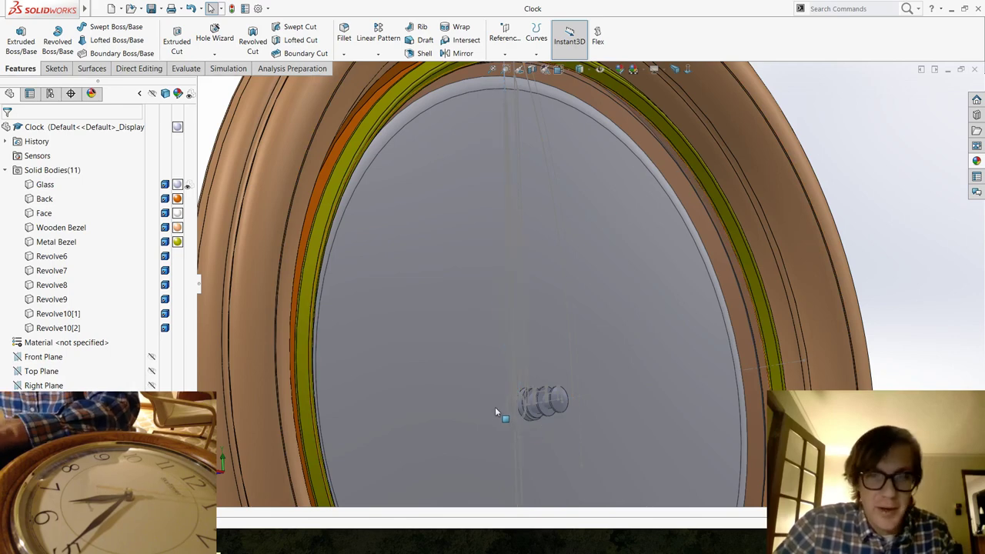
pyautogui.moveTo(495, 406); pyautogui.dragTo(553, 406, button='middle')
pyautogui.scroll(-6, 553, 405)
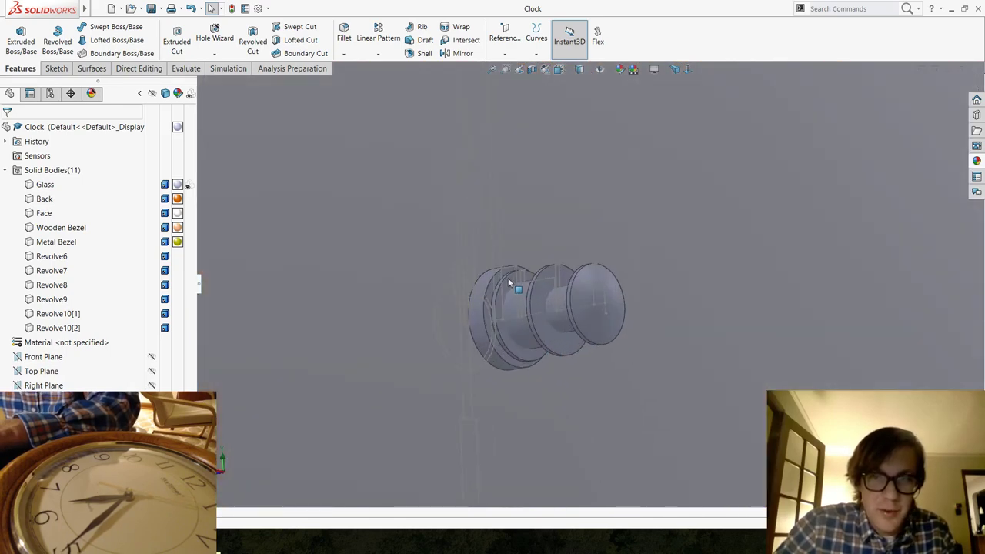
pyautogui.scroll(6, 699, 333)
pyautogui.moveTo(670, 286); pyautogui.dragTo(685, 317, button='middle')
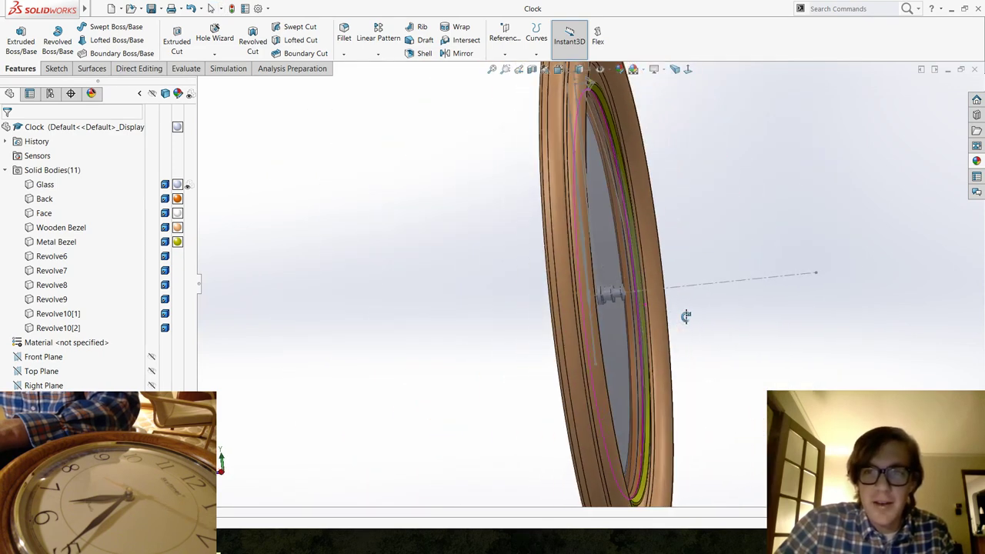
# Hide and reshow the Face body, then hide the Glass body.
pyautogui.click(45, 216)
pyautogui.click(53, 201)
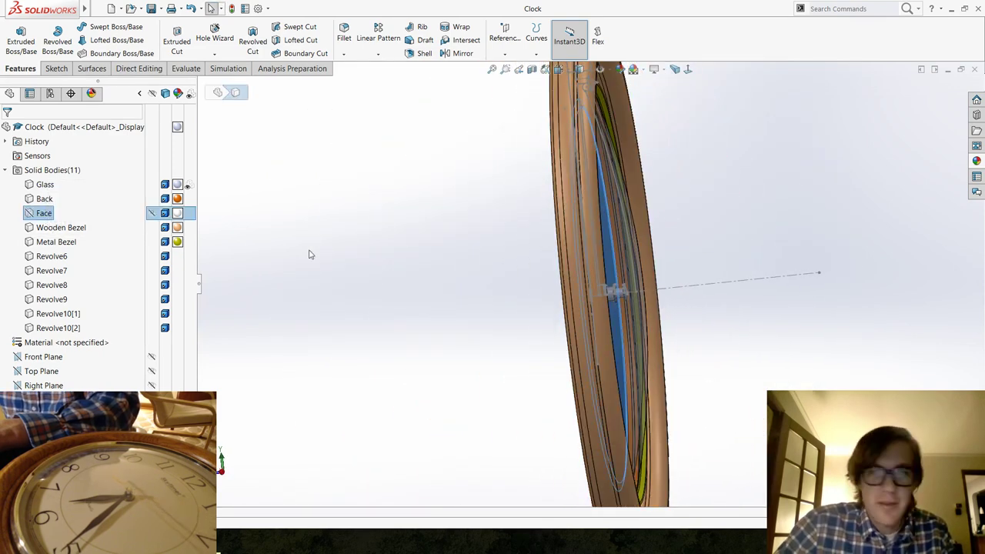
pyautogui.click(45, 214)
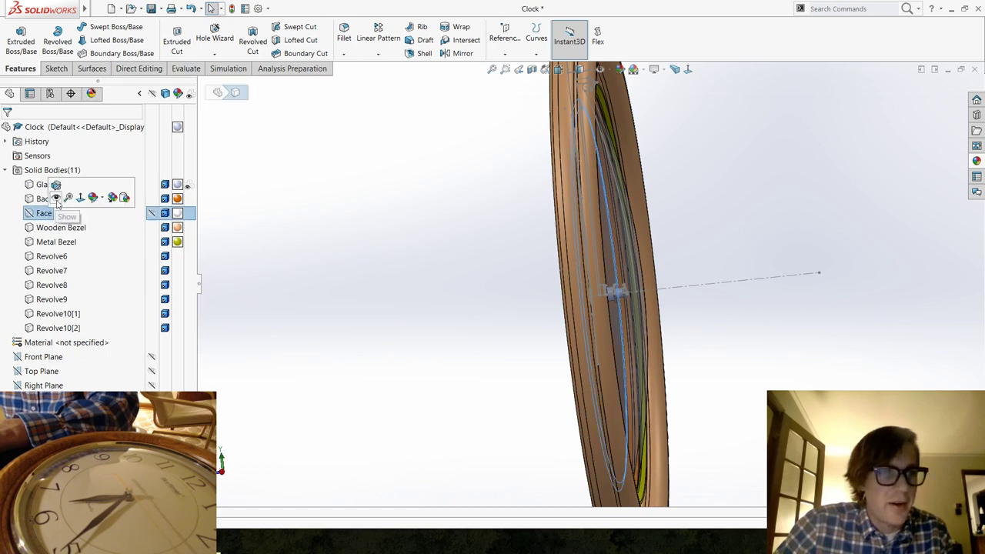
pyautogui.click(54, 199)
pyautogui.click(299, 295)
pyautogui.click(40, 185)
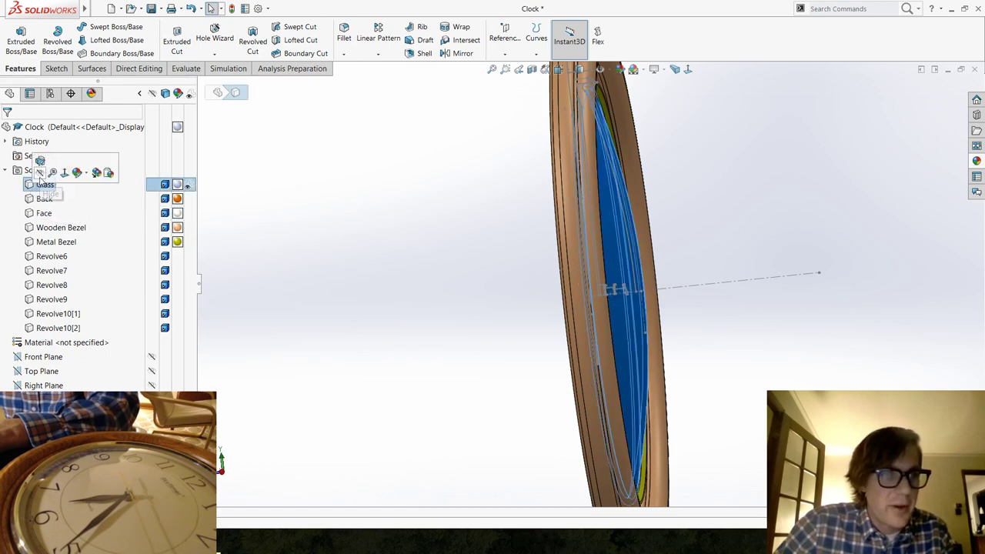
pyautogui.click(53, 169)
# Fit the clock, turn it edge-on and select a ring face on the centre hub.
pyautogui.moveTo(524, 273); pyautogui.dragTo(480, 296, button='middle')
pyautogui.scroll(3, 481, 297)
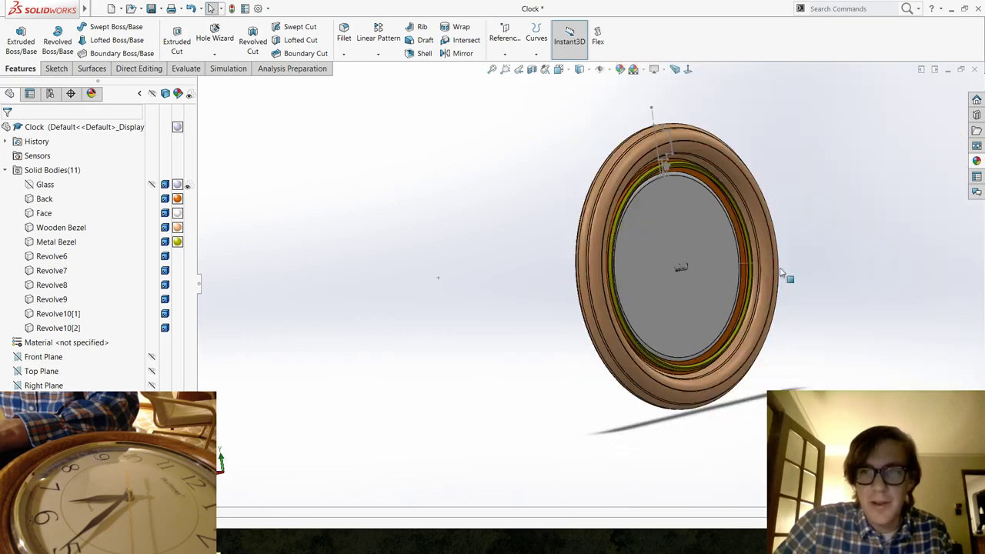
pyautogui.scroll(-10, 643, 273)
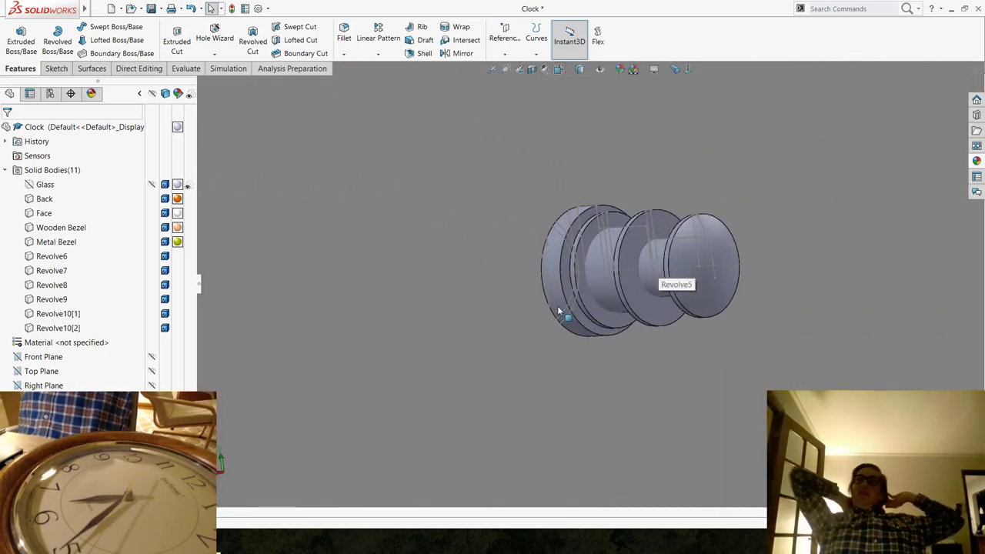
pyautogui.press('f')
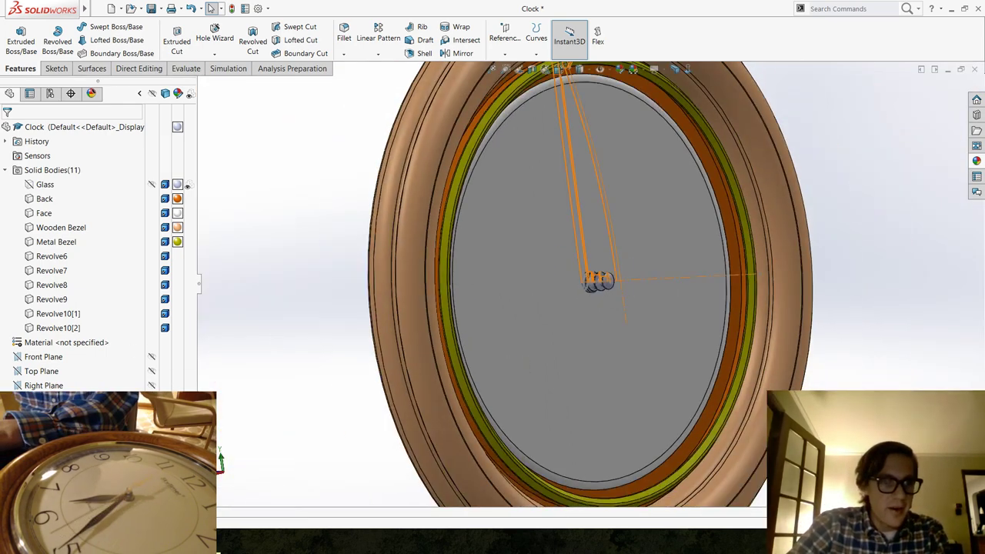
pyautogui.moveTo(348, 341); pyautogui.dragTo(402, 326, button='middle')
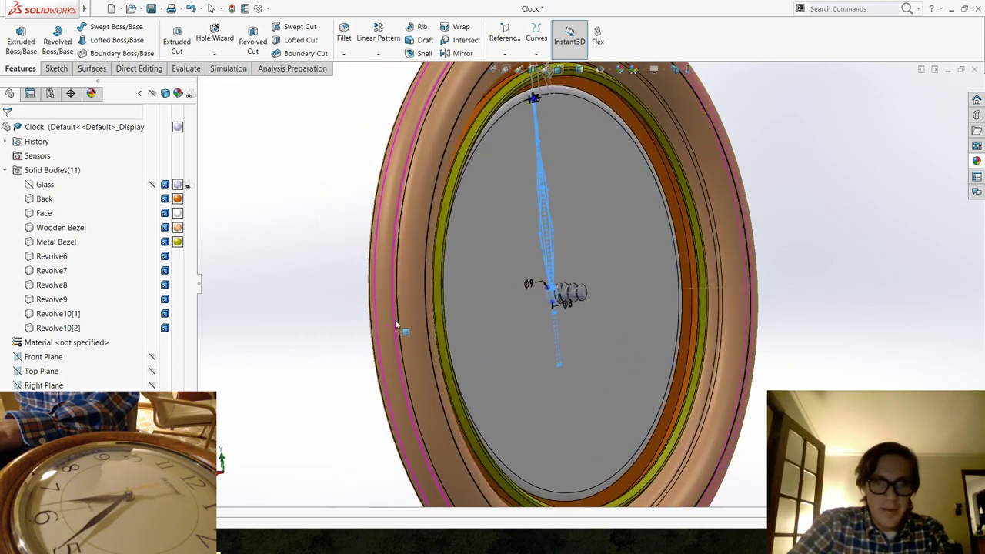
pyautogui.scroll(-6, 589, 323)
pyautogui.scroll(-2, 580, 269)
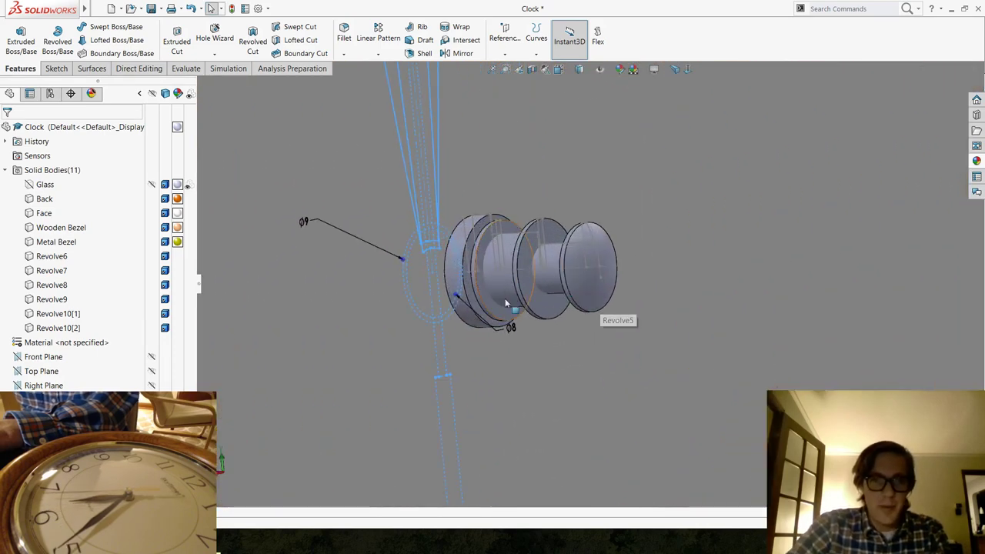
pyautogui.scroll(-4, 477, 258)
pyautogui.click(514, 231)
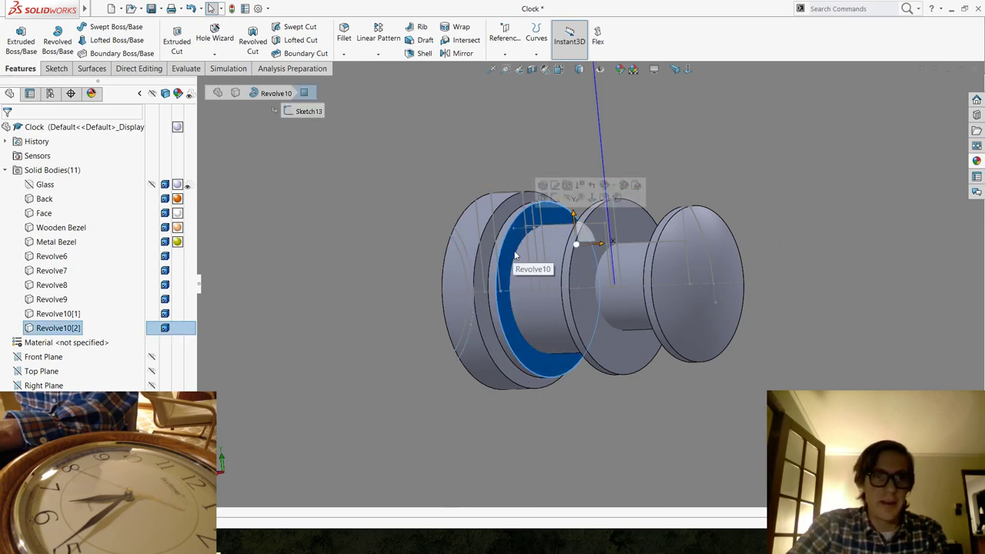
# Start a new sketch on the hub's ring face.
pyautogui.click(56, 68)
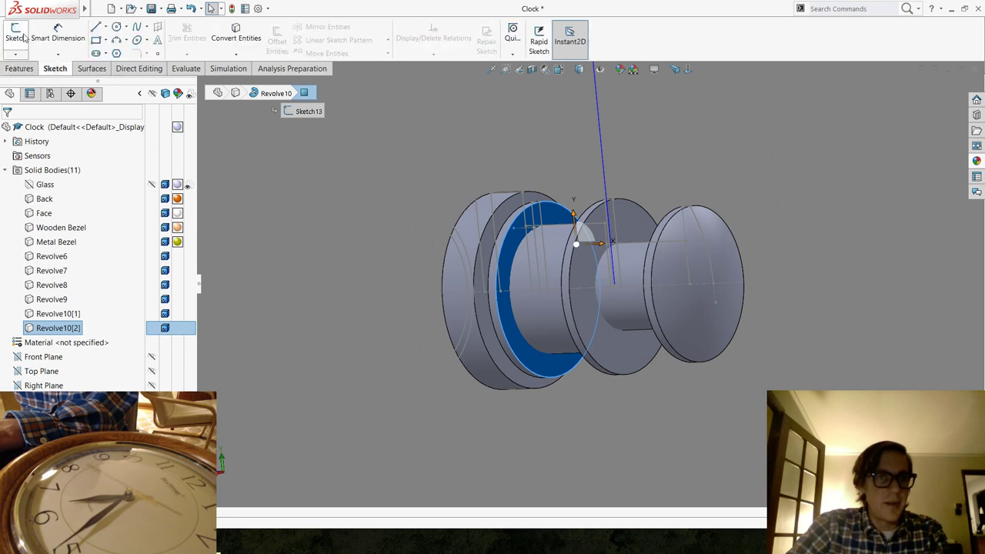
pyautogui.click(15, 33)
pyautogui.scroll(5, 608, 296)
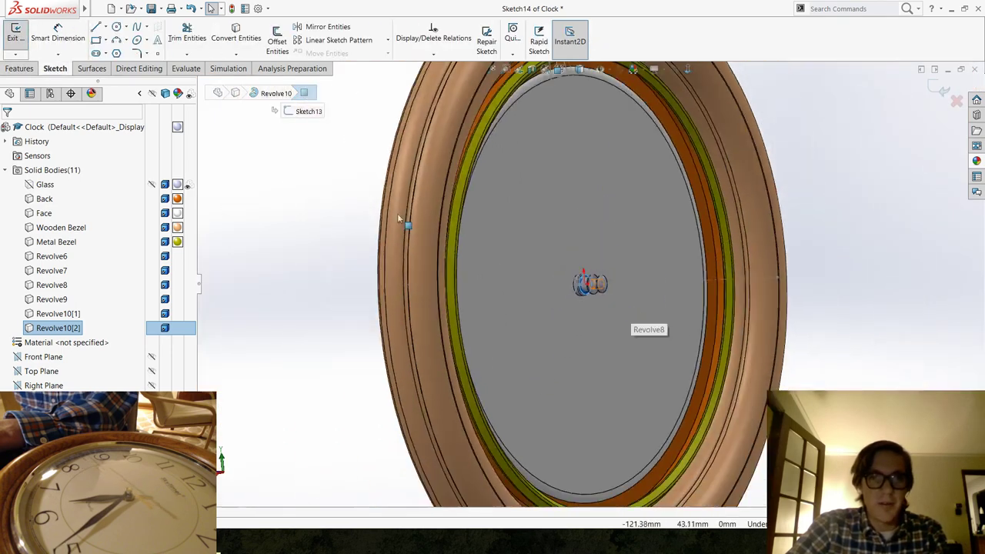
pyautogui.scroll(-5, 585, 282)
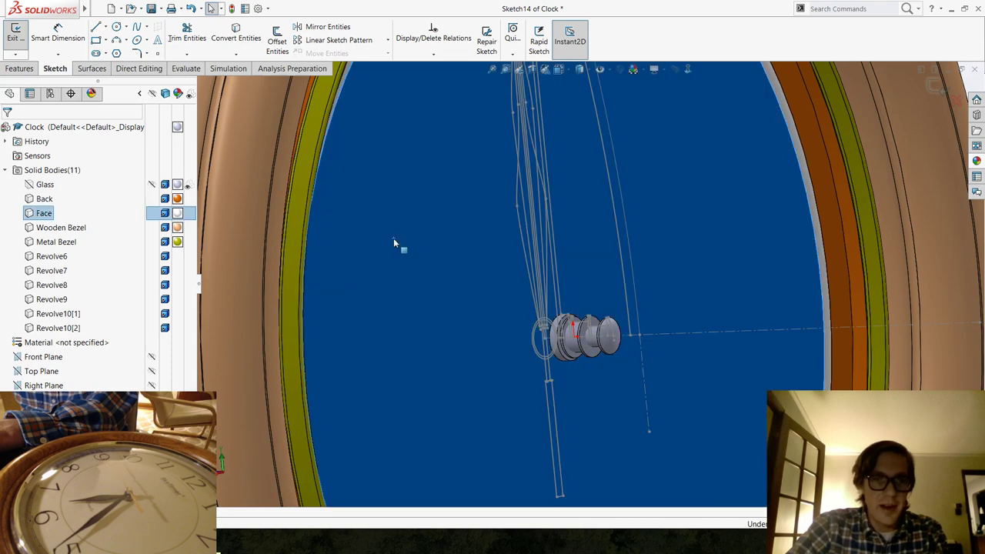
# Hide the Face body and launch Convert Entities.
pyautogui.click(393, 242)
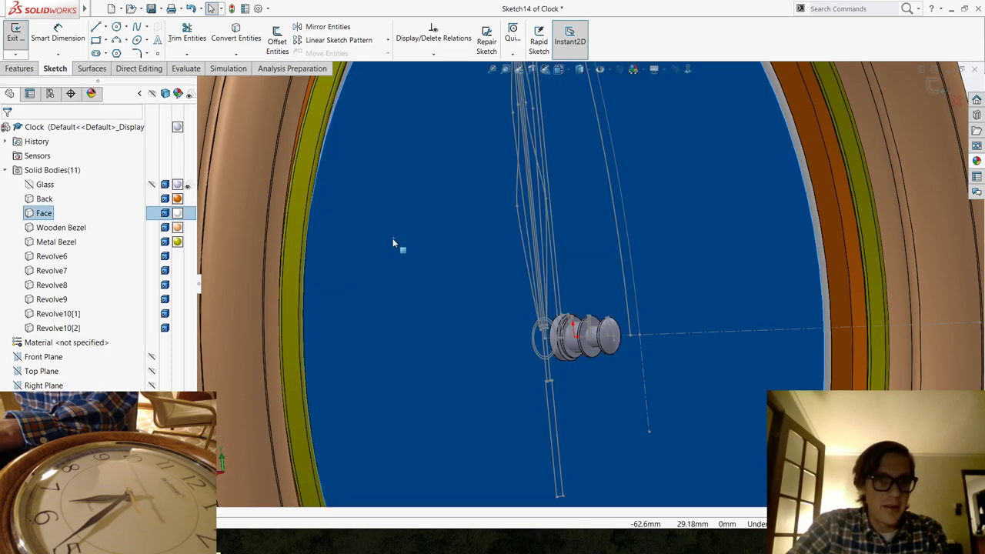
pyautogui.click(32, 217)
pyautogui.click(42, 202)
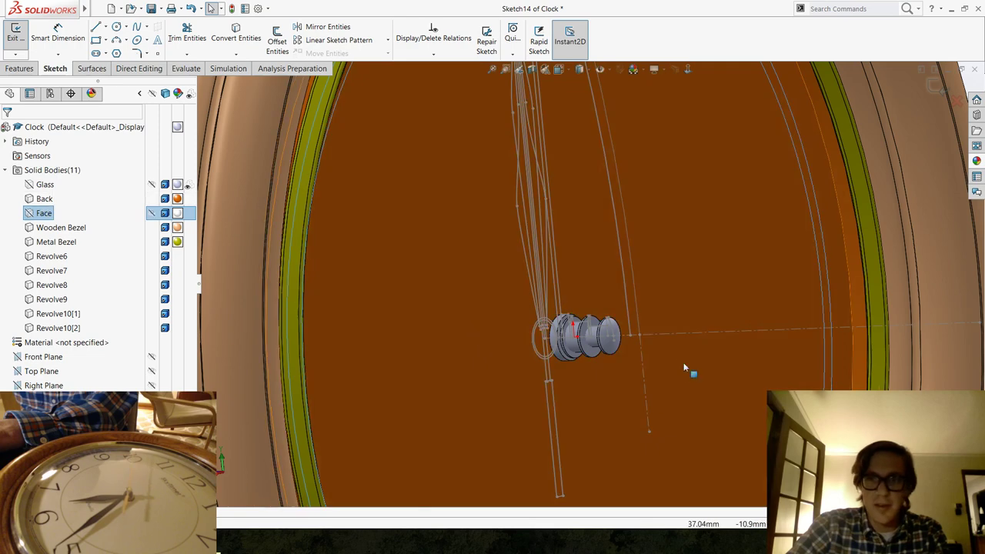
pyautogui.scroll(4, 685, 368)
pyautogui.scroll(-6, 499, 316)
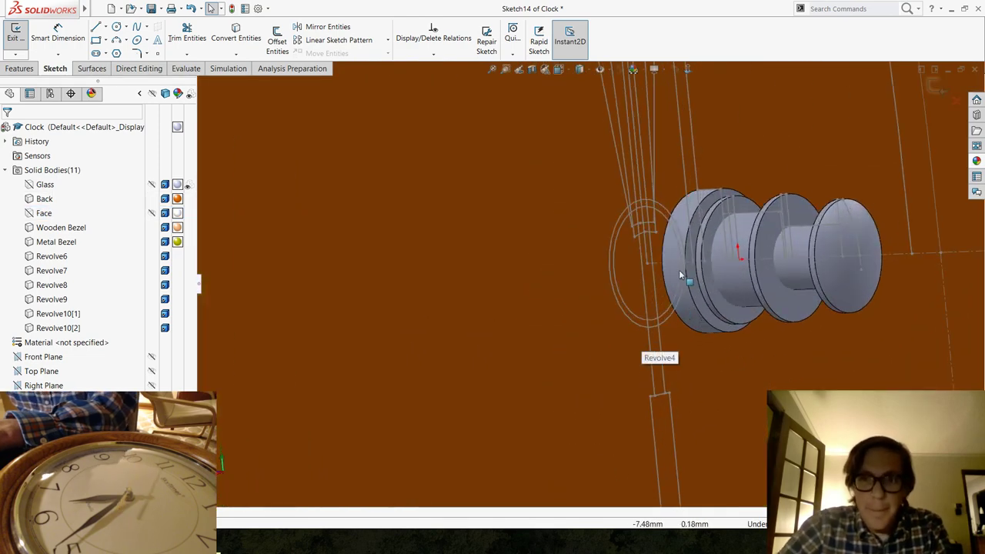
pyautogui.scroll(-2, 681, 277)
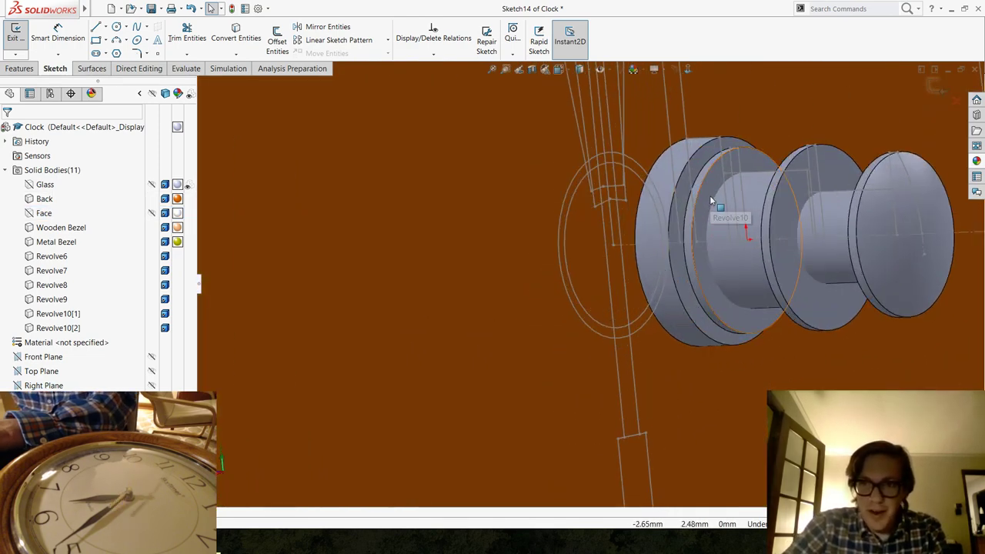
pyautogui.scroll(5, 720, 177)
pyautogui.scroll(-3, 639, 187)
pyautogui.moveTo(82, 12)
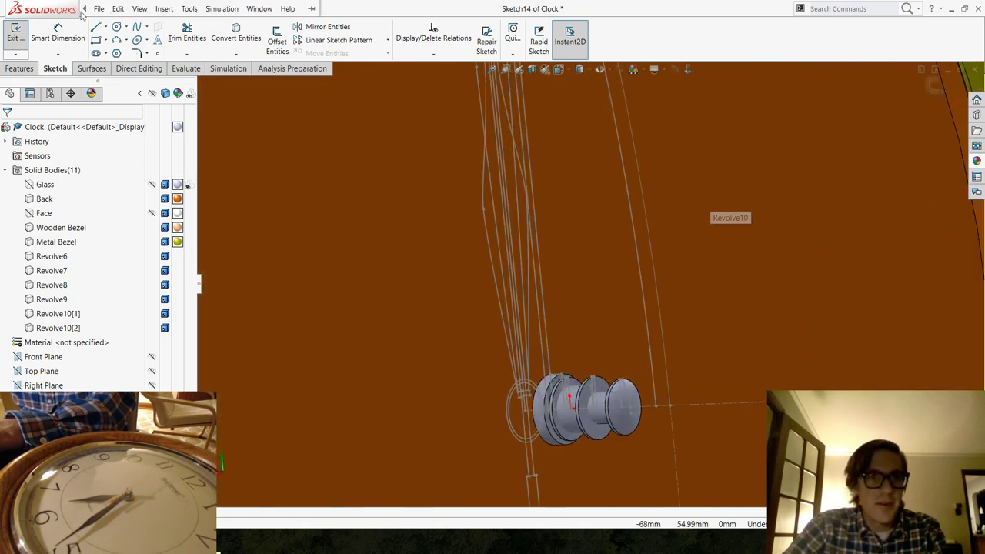
pyautogui.click(236, 38)
pyautogui.scroll(-1, 528, 343)
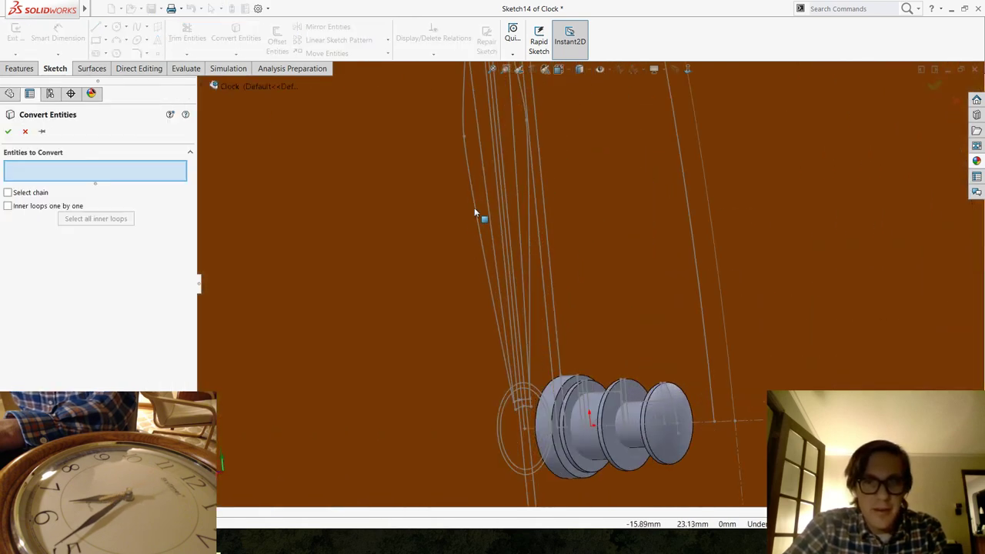
# Select Spline6 and Spline5 of the Master Front Sketch, removing a stray face.
pyautogui.click(475, 210)
pyautogui.click(464, 107)
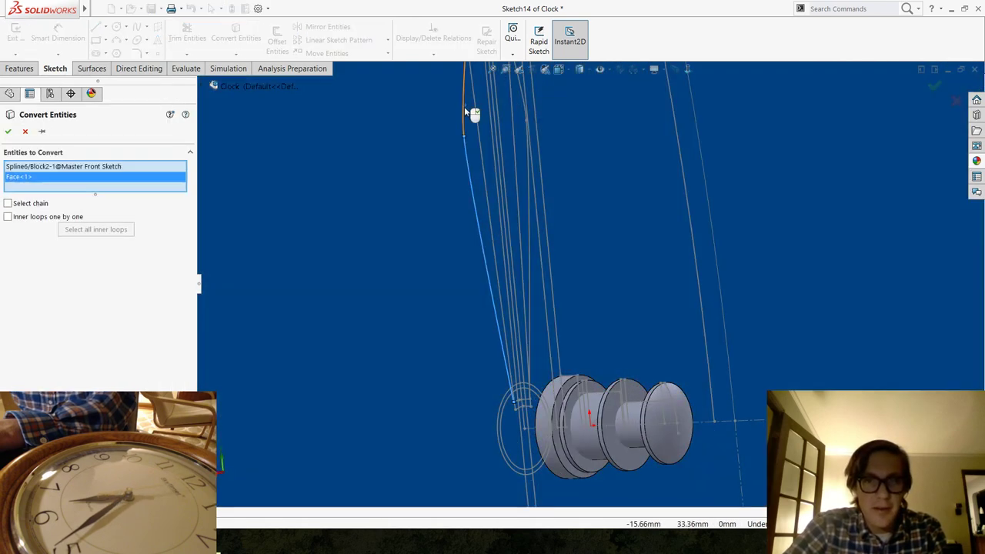
pyautogui.click(464, 112)
pyautogui.click(459, 157)
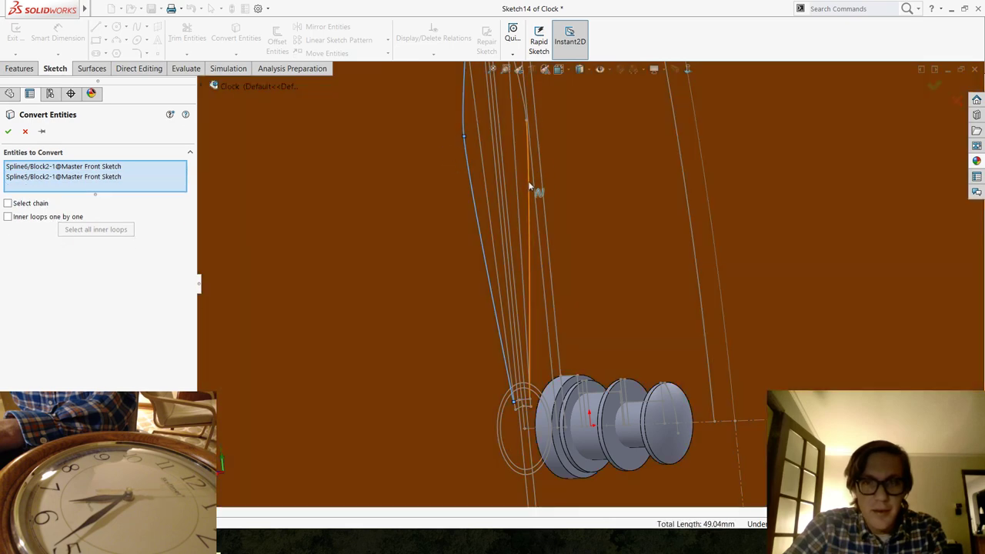
pyautogui.scroll(3, 538, 193)
pyautogui.scroll(-5, 701, 373)
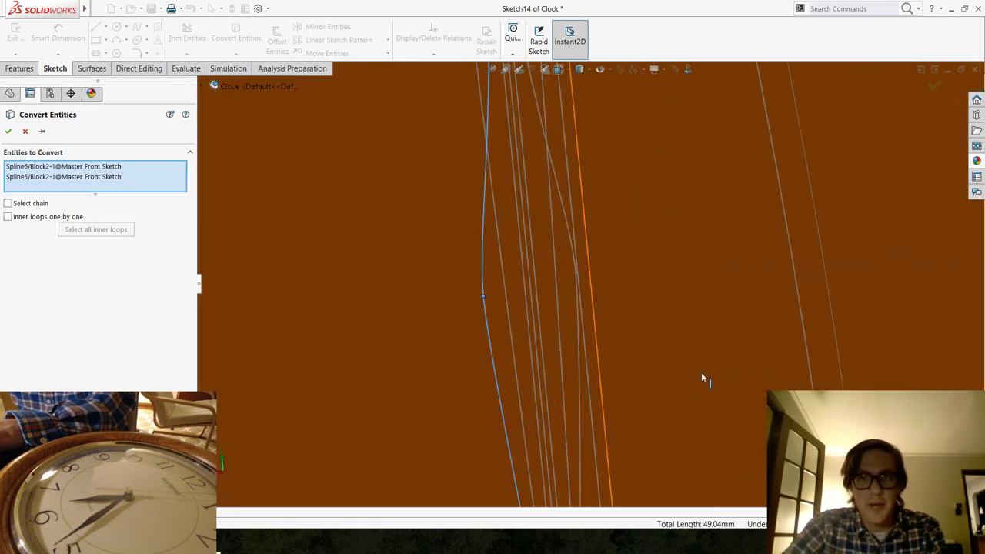
# Add Spline2, Spline1, Spline3 and Spline4, then confirm converting all six splines.
pyautogui.click(563, 203)
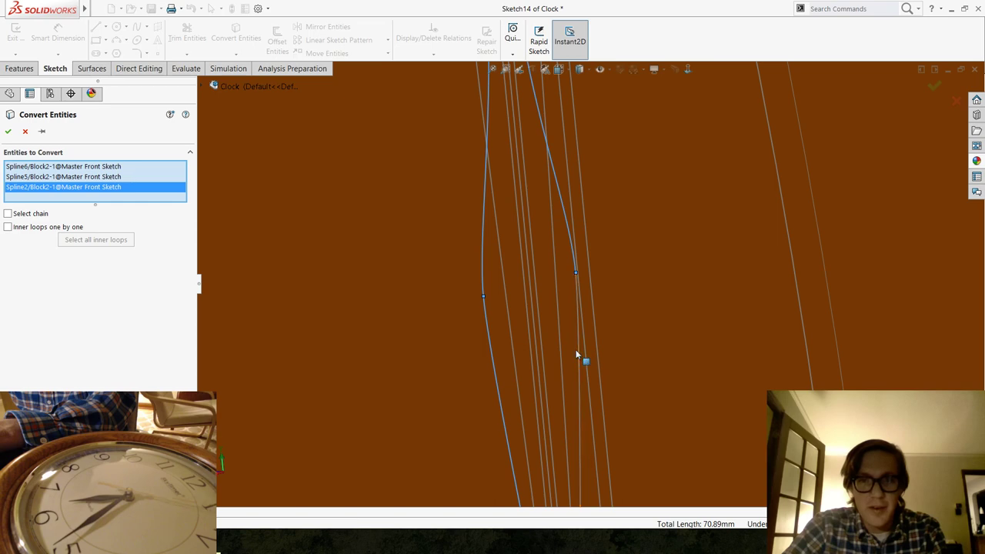
pyautogui.click(581, 355)
pyautogui.scroll(3, 574, 286)
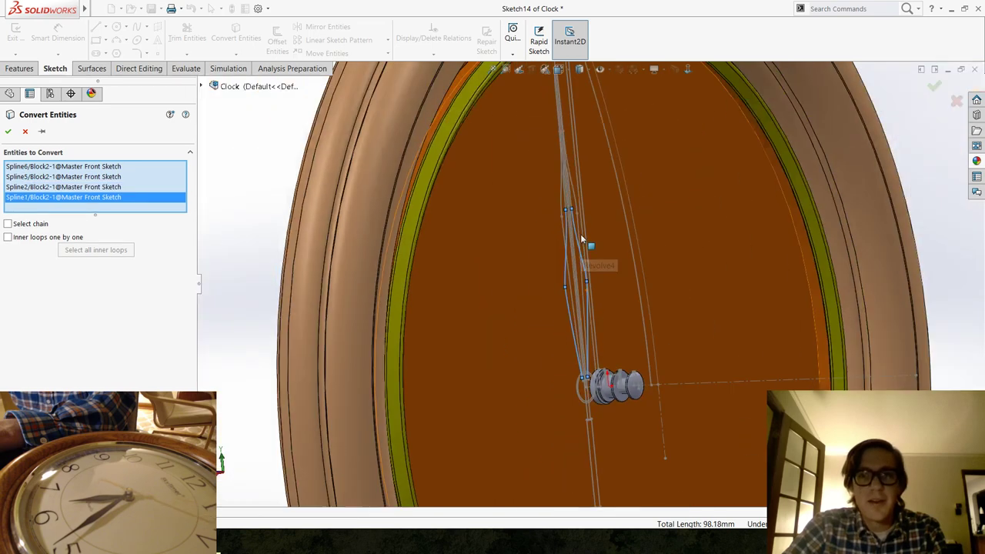
pyautogui.scroll(-4, 583, 240)
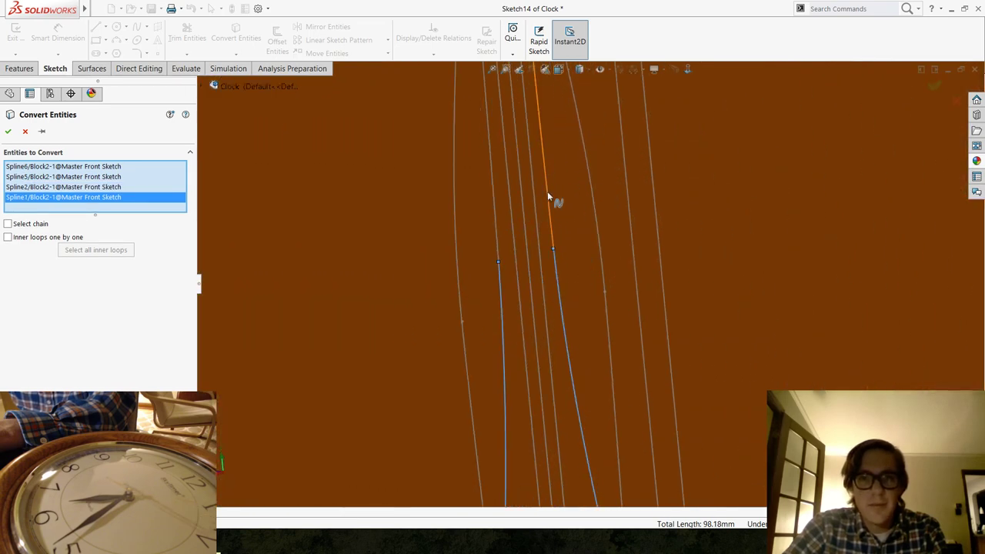
pyautogui.click(548, 192)
pyautogui.click(499, 214)
pyautogui.scroll(2, 576, 239)
pyautogui.scroll(3, 576, 239)
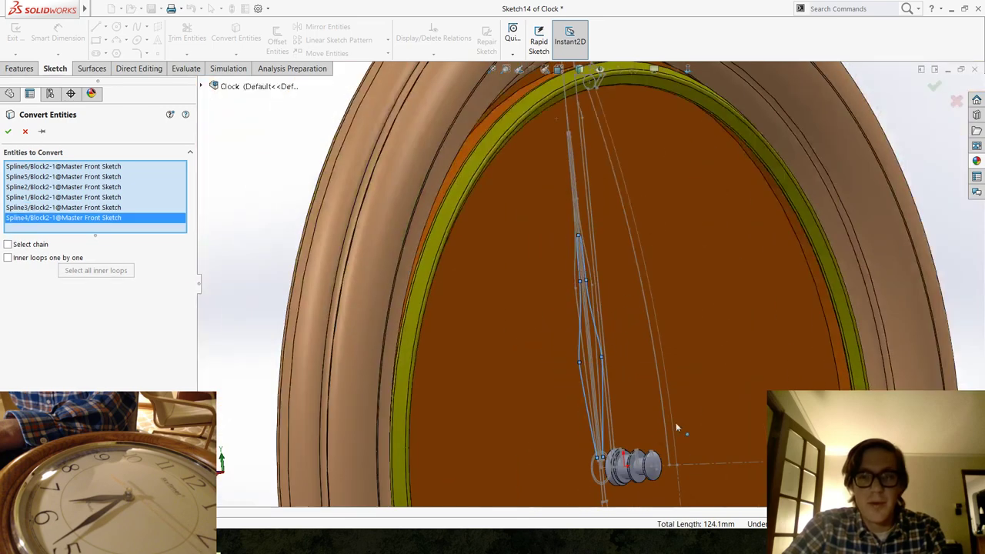
pyautogui.scroll(-5, 550, 397)
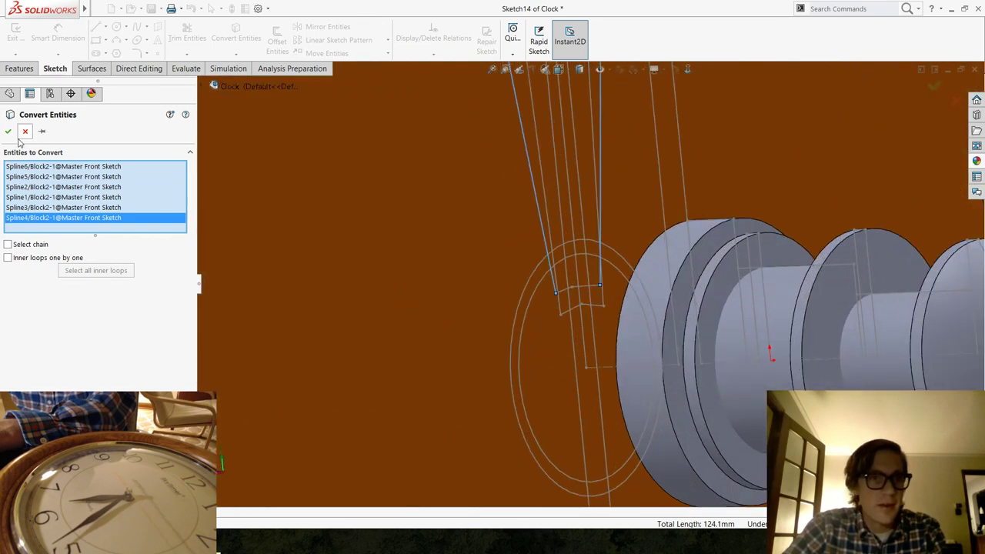
pyautogui.click(8, 133)
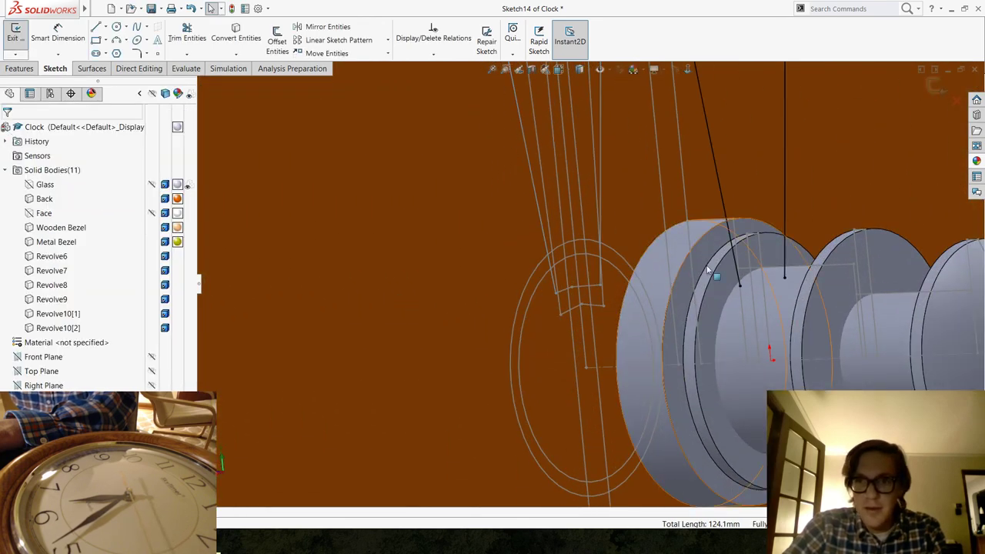
# Draw a short line joining the two spline ends at the hub.
pyautogui.click(96, 27)
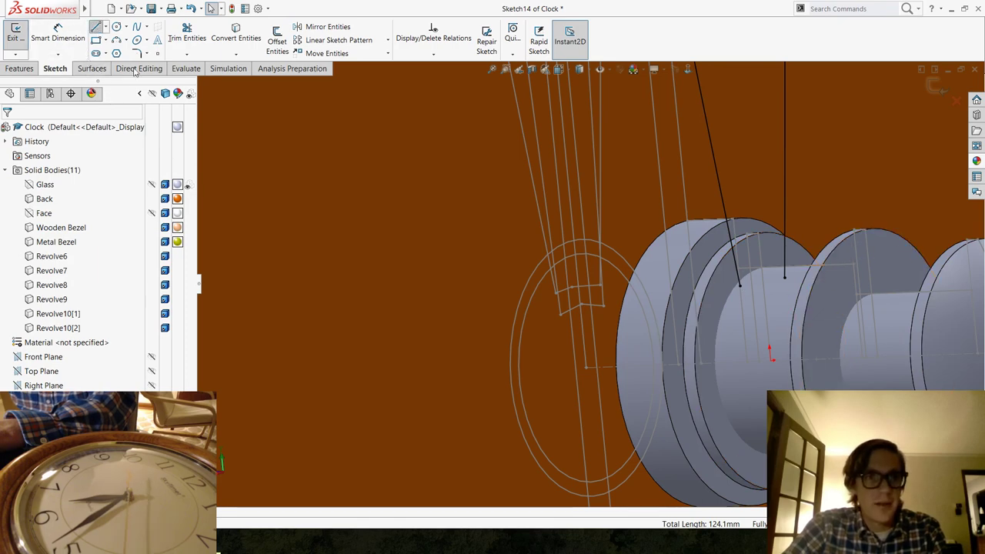
pyautogui.click(741, 288)
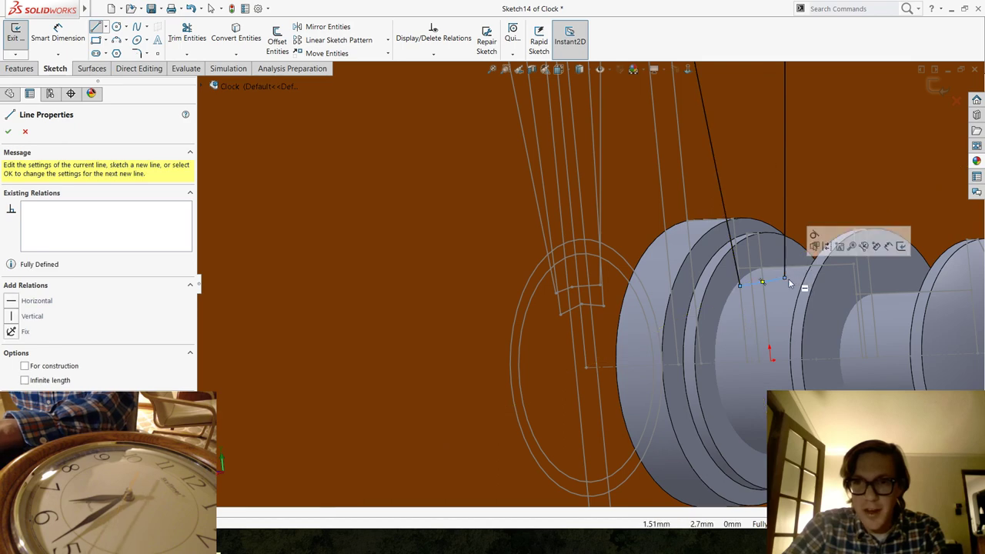
pyautogui.press('Escape')
pyautogui.scroll(5, 744, 350)
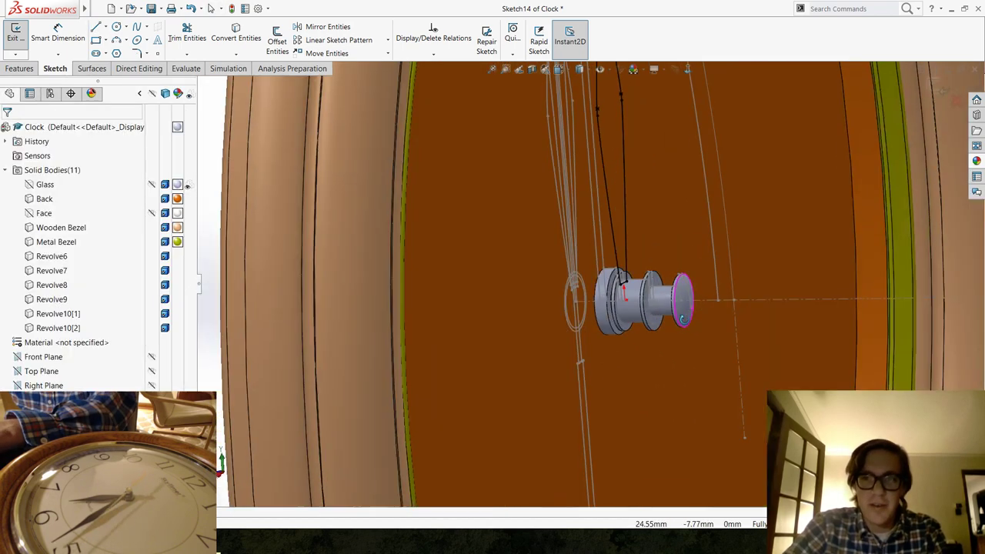
pyautogui.scroll(-5, 645, 302)
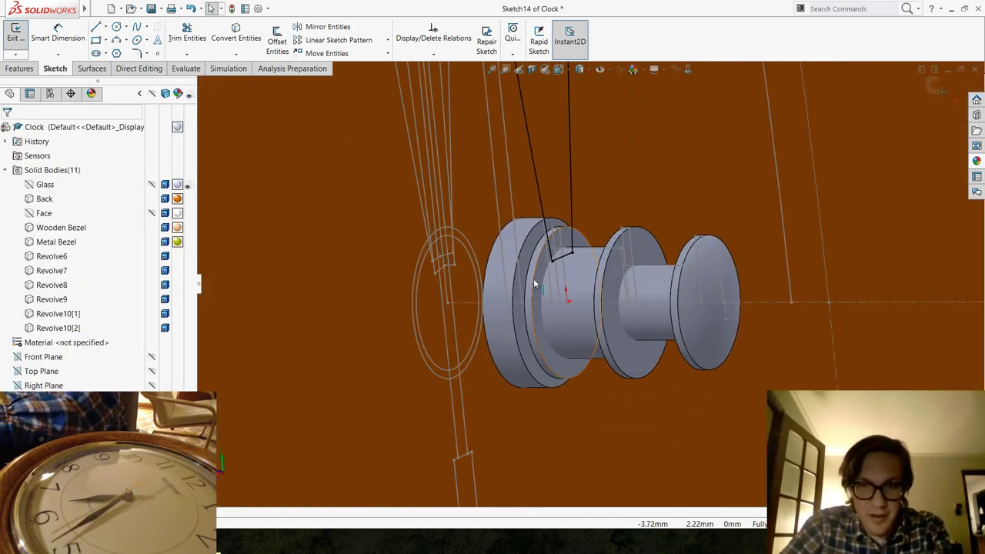
# Select the hub's ring face and zoom around the closed hand outline.
pyautogui.click(541, 285)
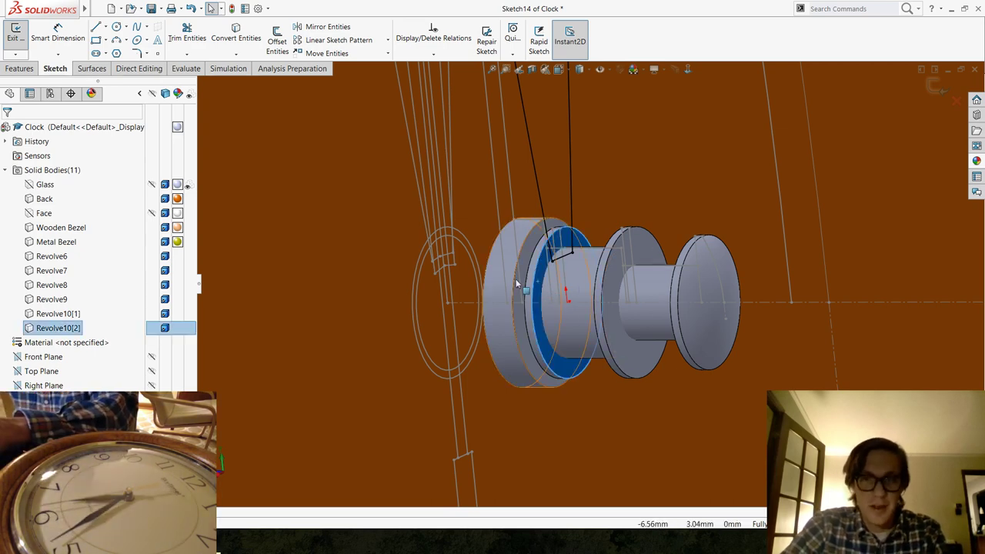
pyautogui.scroll(6, 566, 289)
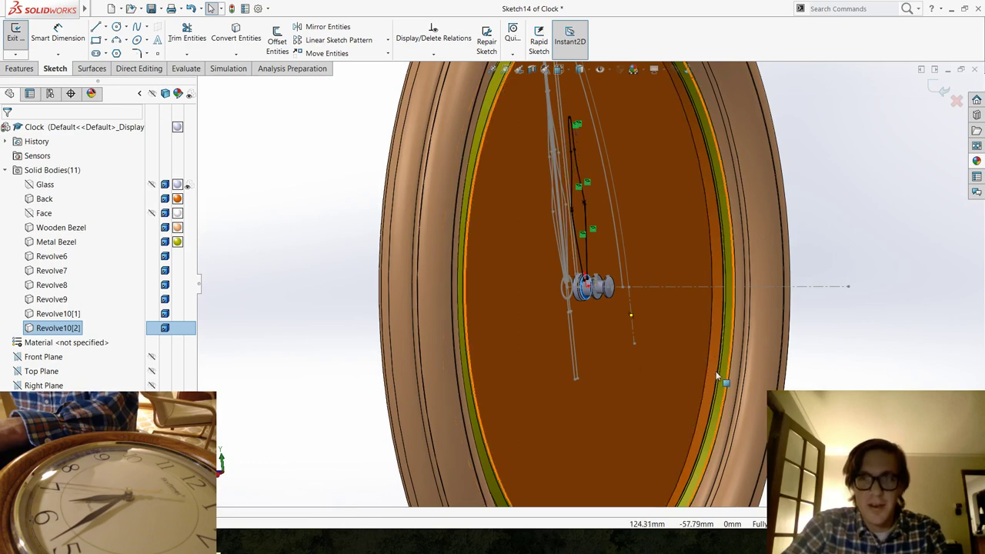
pyautogui.scroll(-4, 666, 266)
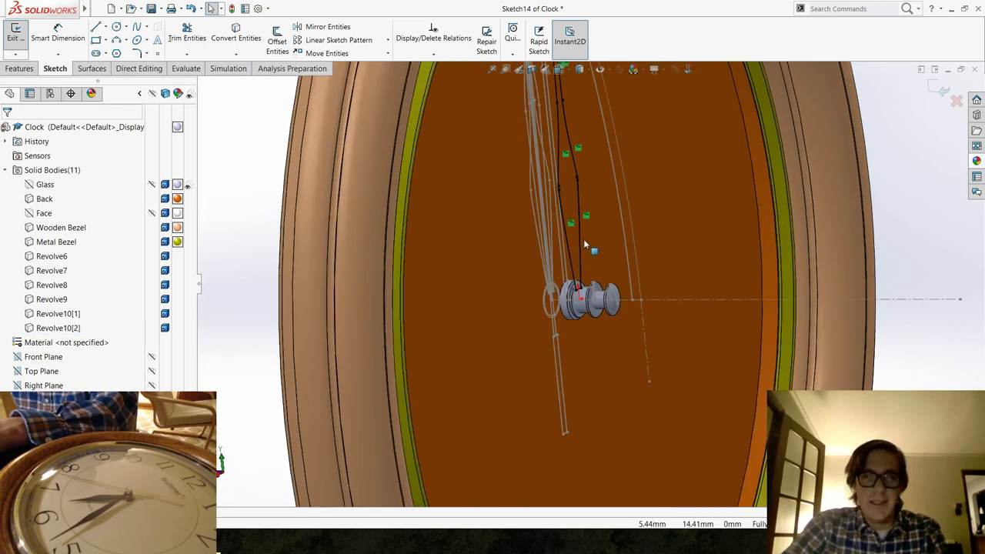
pyautogui.scroll(3, 662, 230)
pyautogui.scroll(-3, 623, 246)
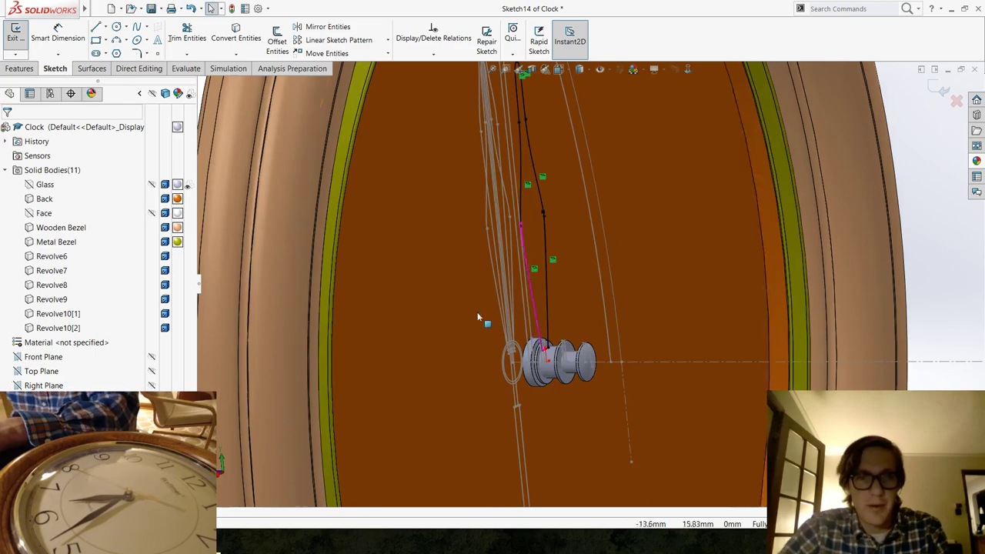
pyautogui.scroll(-4, 534, 368)
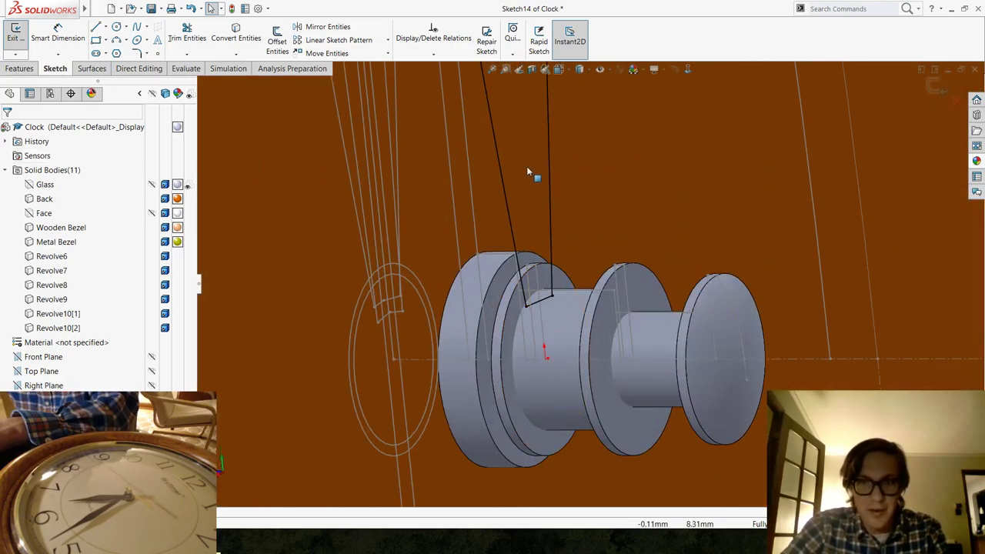
pyautogui.click(19, 69)
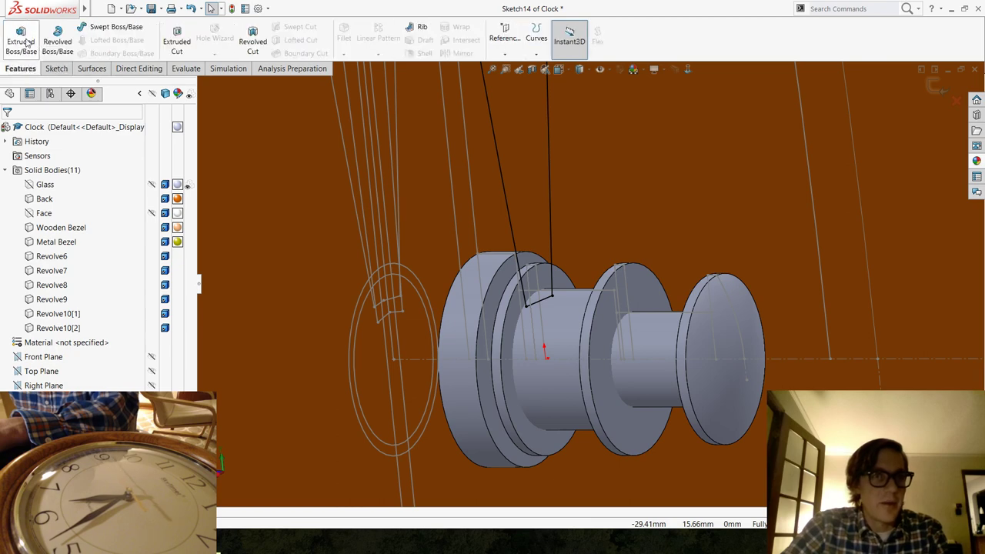
# Start a boss extrusion and set Direction 1 to Up To Vertex at Point45.
pyautogui.click(27, 42)
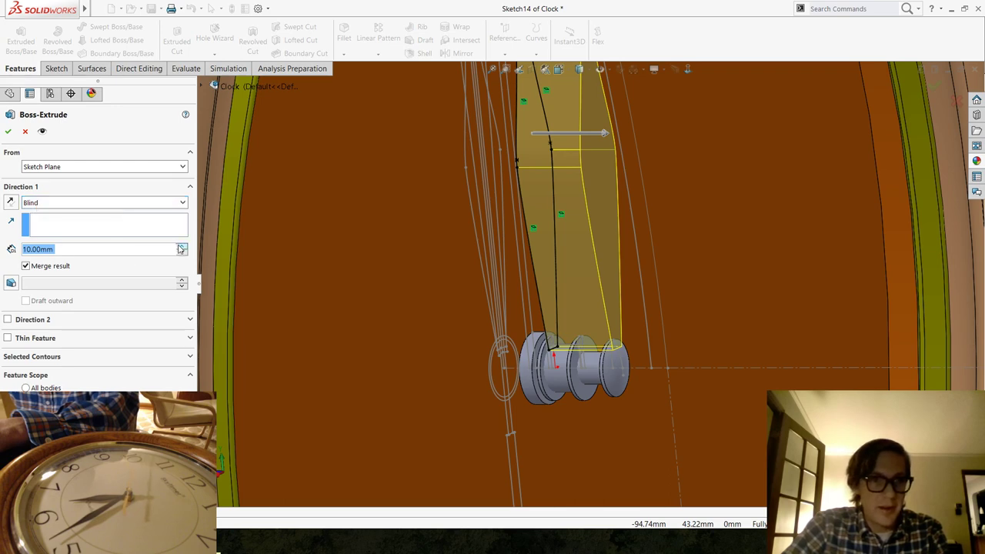
pyautogui.click(182, 246)
pyautogui.click(182, 246)
pyautogui.click(183, 245)
pyautogui.click(182, 253)
pyautogui.click(183, 252)
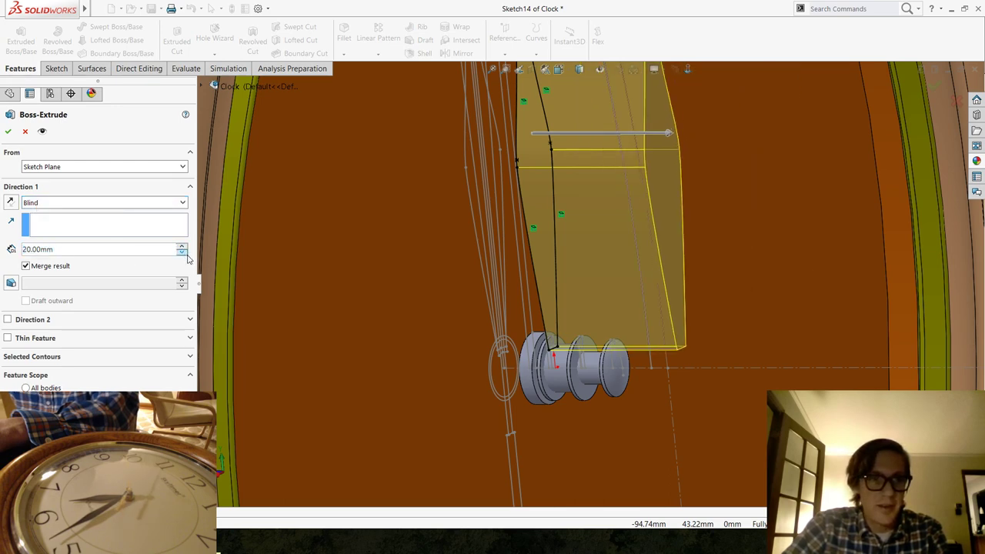
pyautogui.click(183, 253)
pyautogui.click(146, 203)
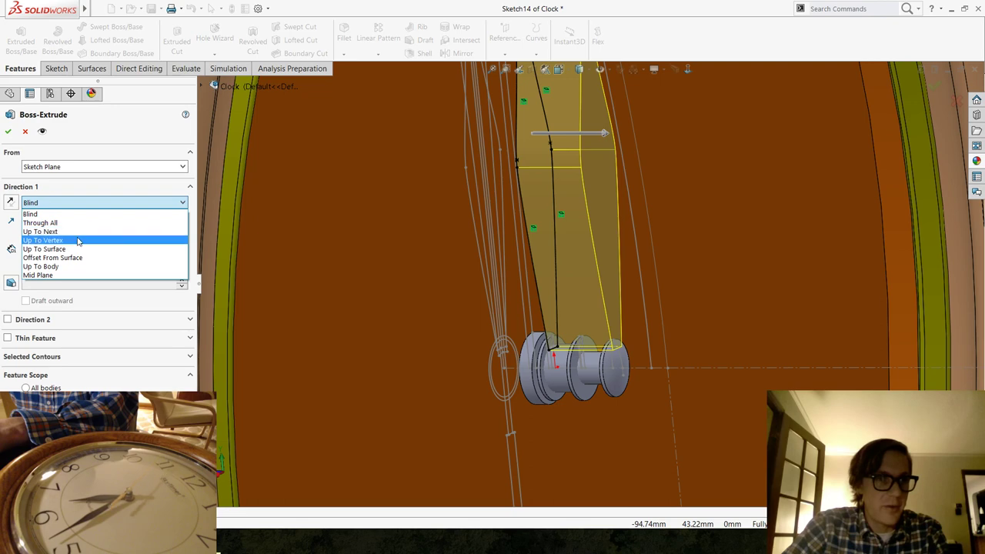
pyautogui.click(88, 240)
pyautogui.scroll(-5, 558, 335)
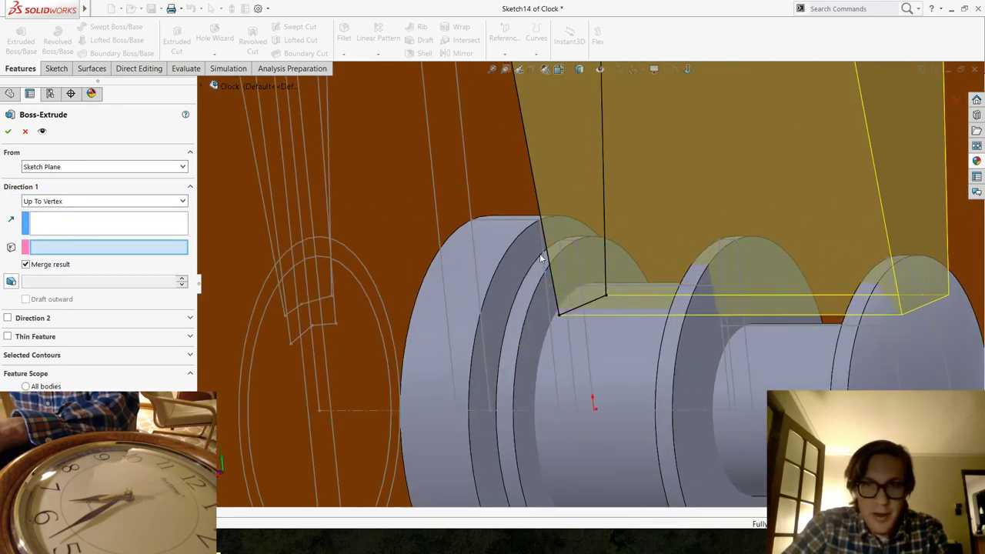
pyautogui.click(562, 244)
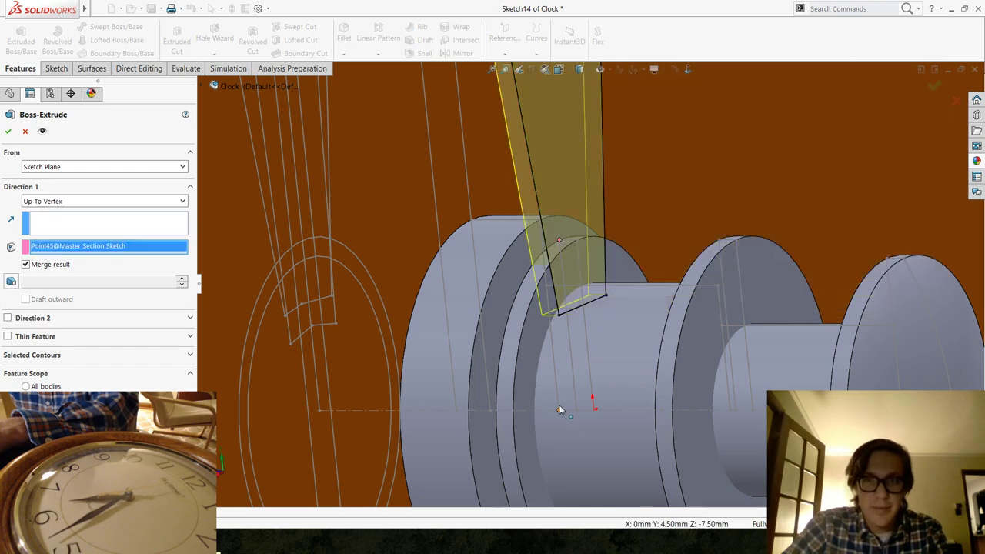
# From a side view, select the ring contour and confirm Boss-Extrude1.
pyautogui.moveTo(561, 404)
pyautogui.mouseDown(button='middle')
pyautogui.moveTo(561, 385)
pyautogui.moveTo(576, 379)
pyautogui.moveTo(561, 398)
pyautogui.mouseUp(button='middle')
pyautogui.scroll(5, 576, 378)
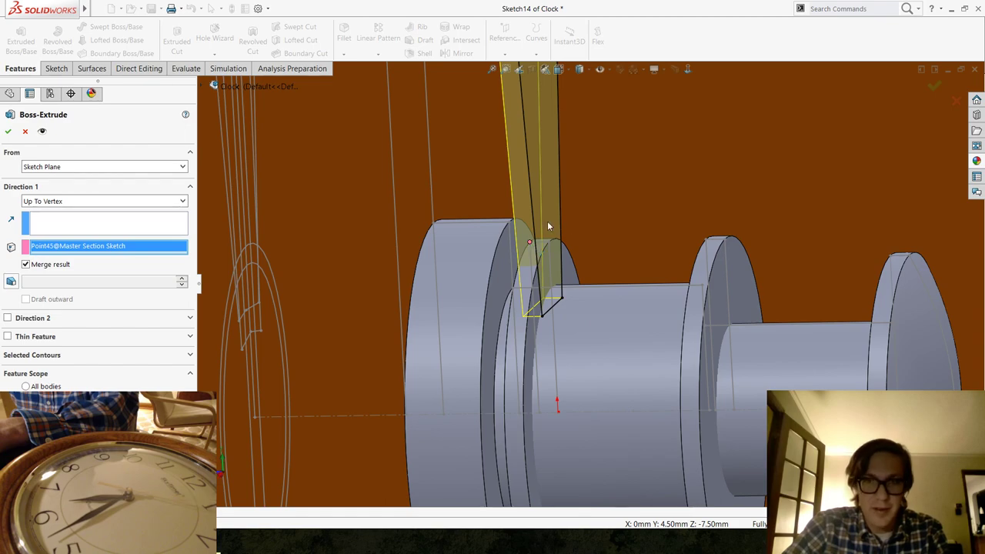
pyautogui.hotkey('ctrl', '3')
pyautogui.scroll(-10, 585, 292)
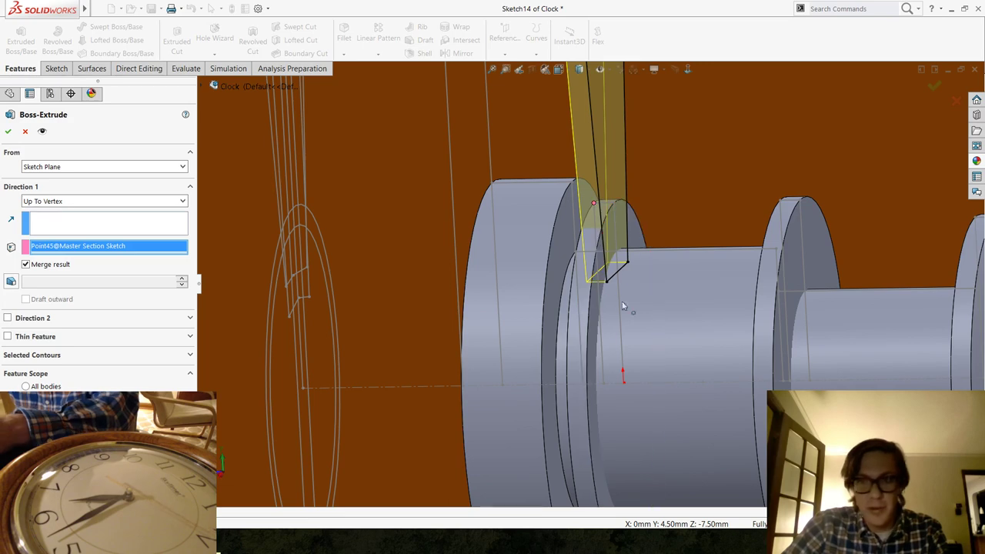
pyautogui.scroll(5, 595, 283)
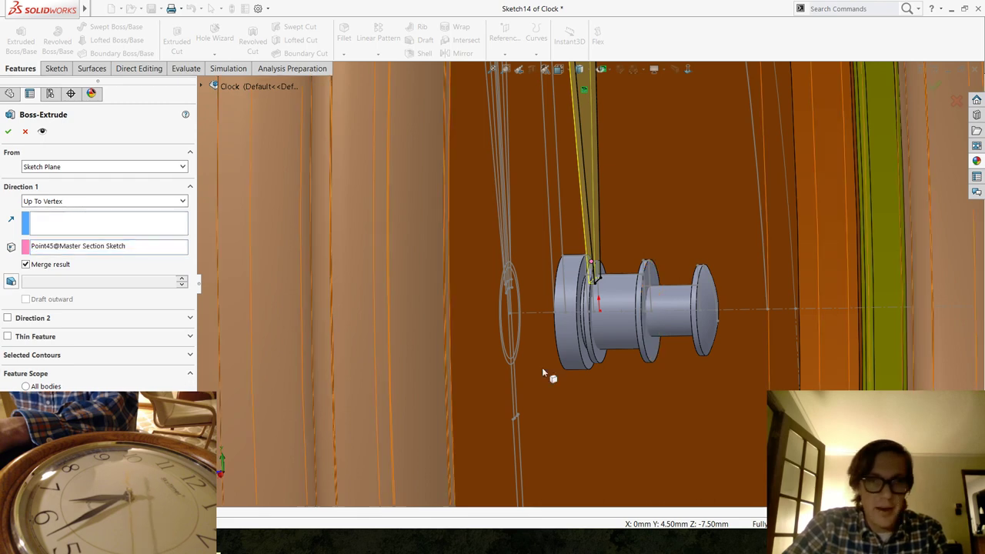
pyautogui.click(592, 351)
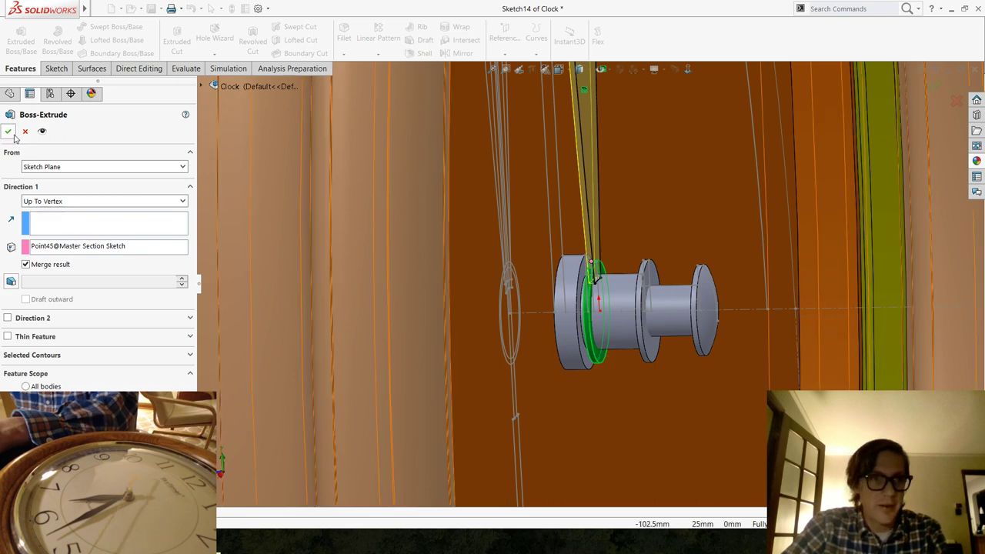
pyautogui.press('Return')
# Give the Boss-Extrude1 hand a black appearance colour.
pyautogui.moveTo(663, 322); pyautogui.dragTo(464, 310, button='middle')
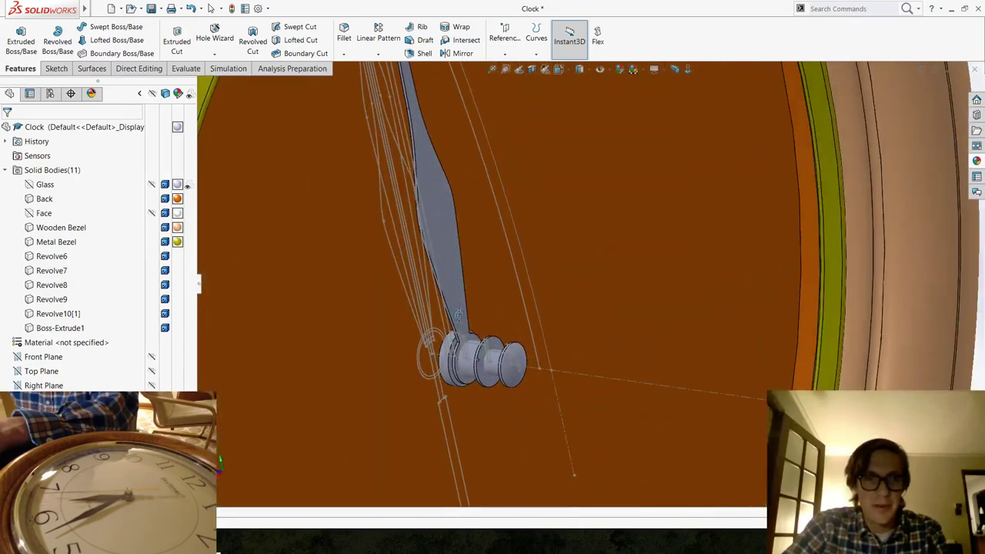
pyautogui.scroll(2, 505, 319)
pyautogui.scroll(3, 506, 319)
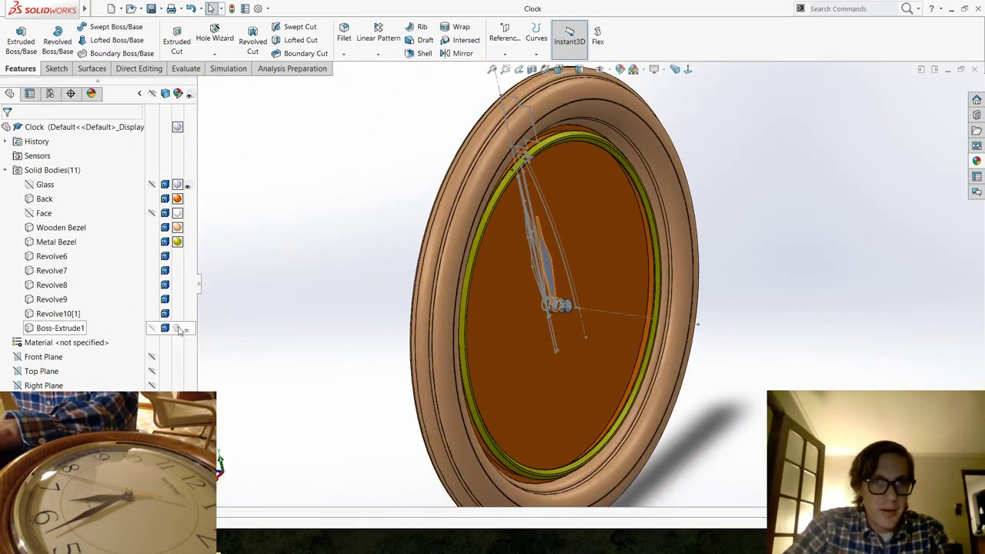
pyautogui.click(178, 329)
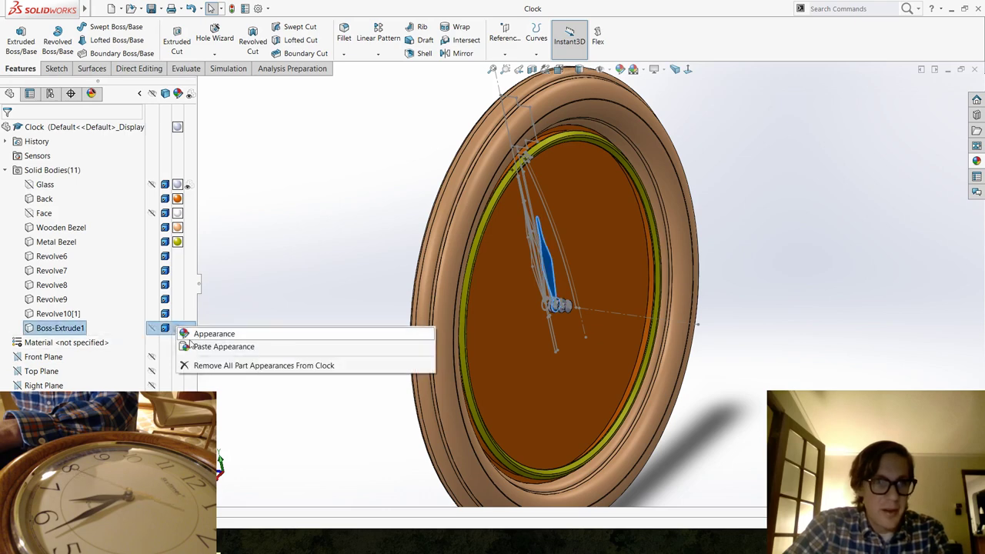
pyautogui.click(197, 334)
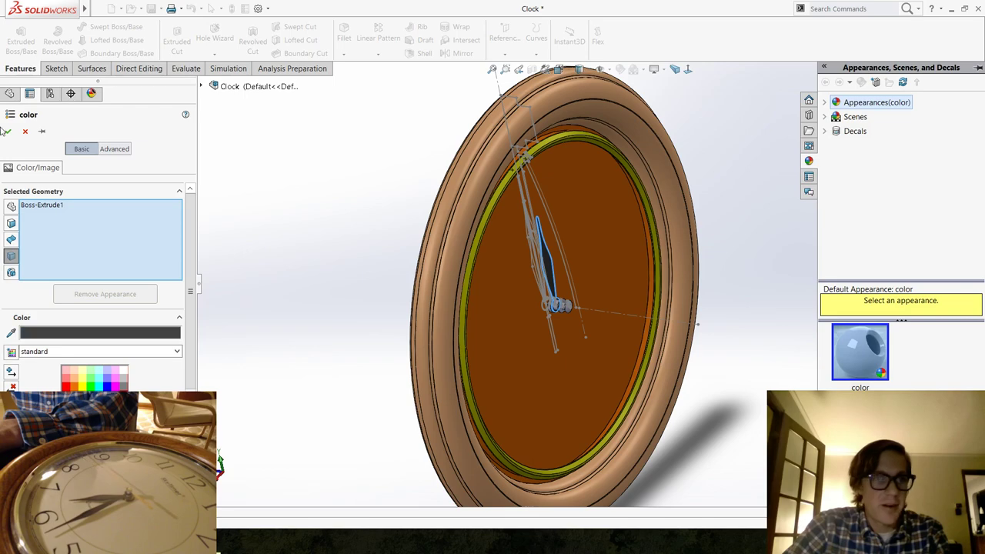
pyautogui.click(9, 131)
pyautogui.scroll(-8, 570, 295)
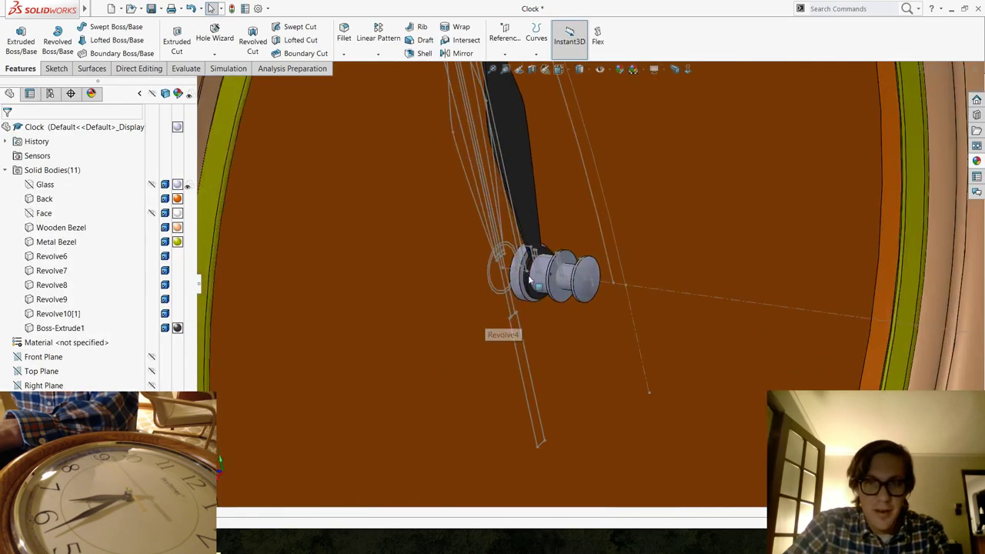
# Display the hub's Revolve4 dimensions from a side view.
pyautogui.moveTo(555, 290); pyautogui.dragTo(568, 256, button='middle')
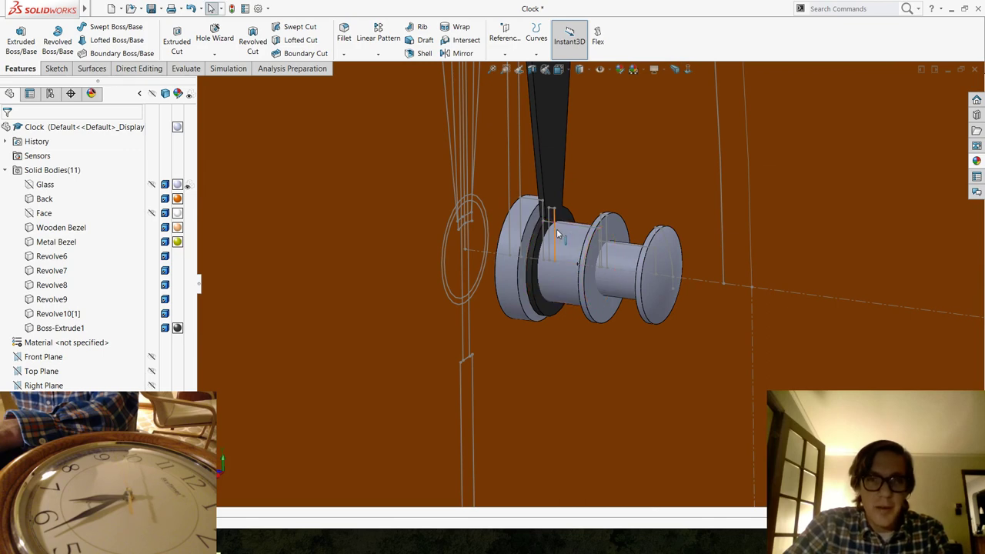
pyautogui.click(564, 235)
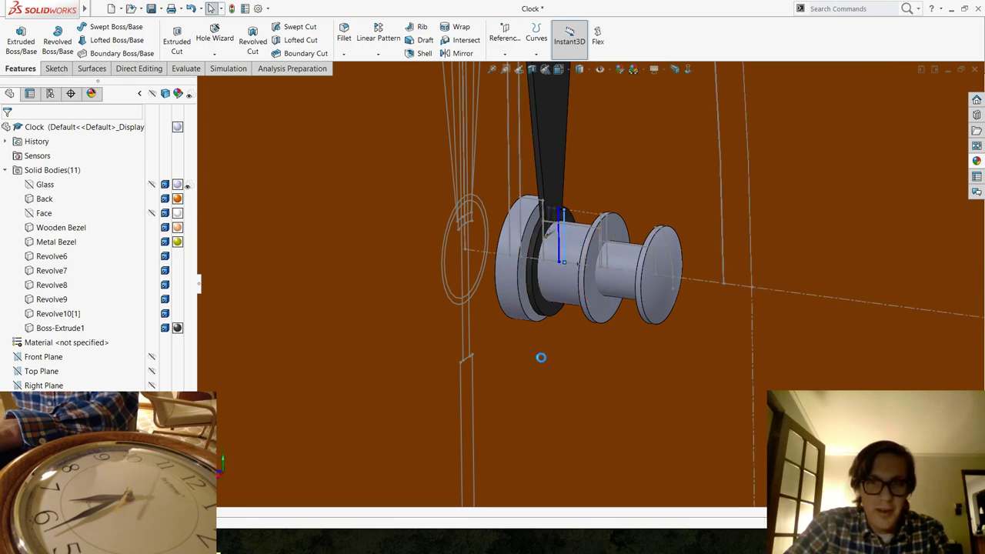
pyautogui.click(541, 358)
pyautogui.scroll(3, 569, 192)
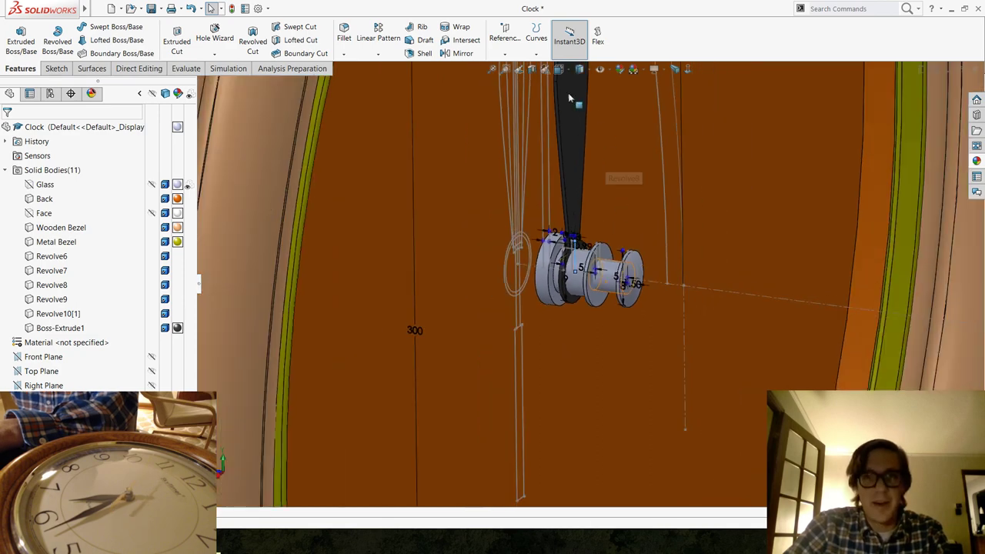
pyautogui.scroll(2, 589, 277)
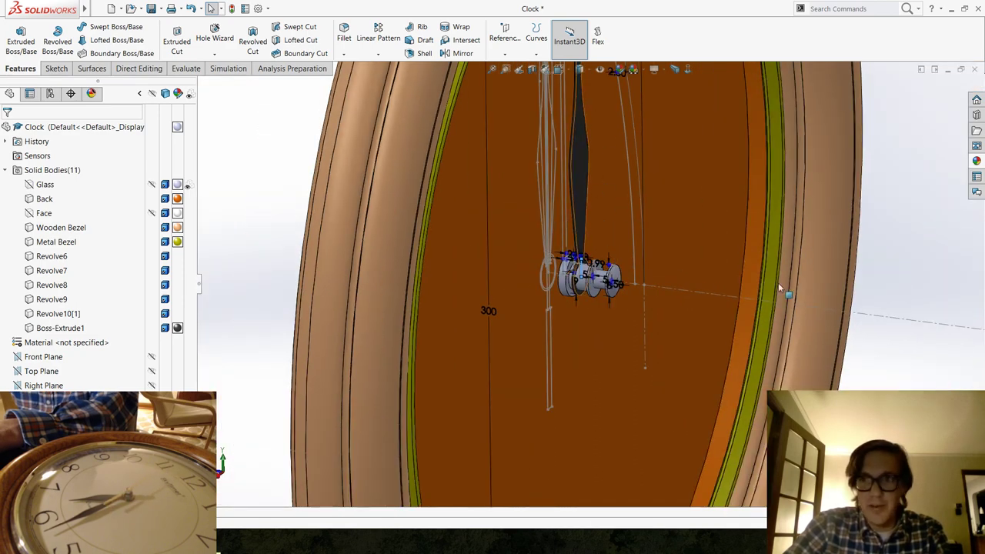
# Save the Clock model and select the front face of the hub disc.
pyautogui.hotkey('ctrl', 's')
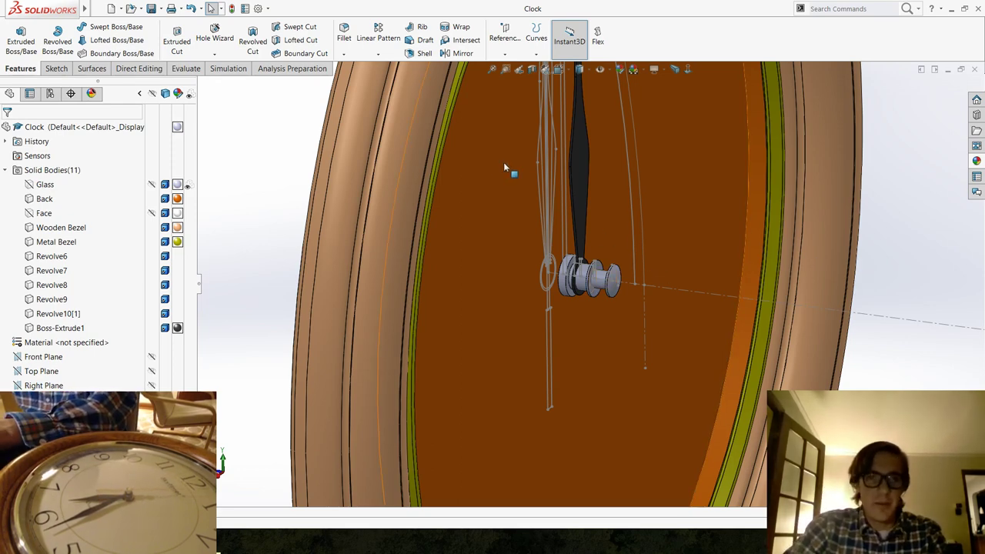
pyautogui.scroll(3, 615, 275)
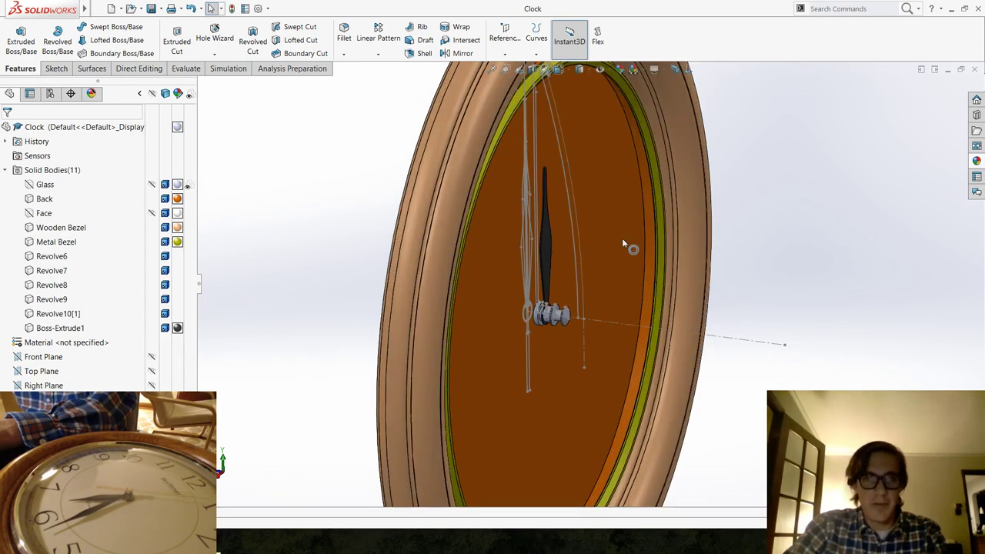
pyautogui.scroll(-3, 607, 329)
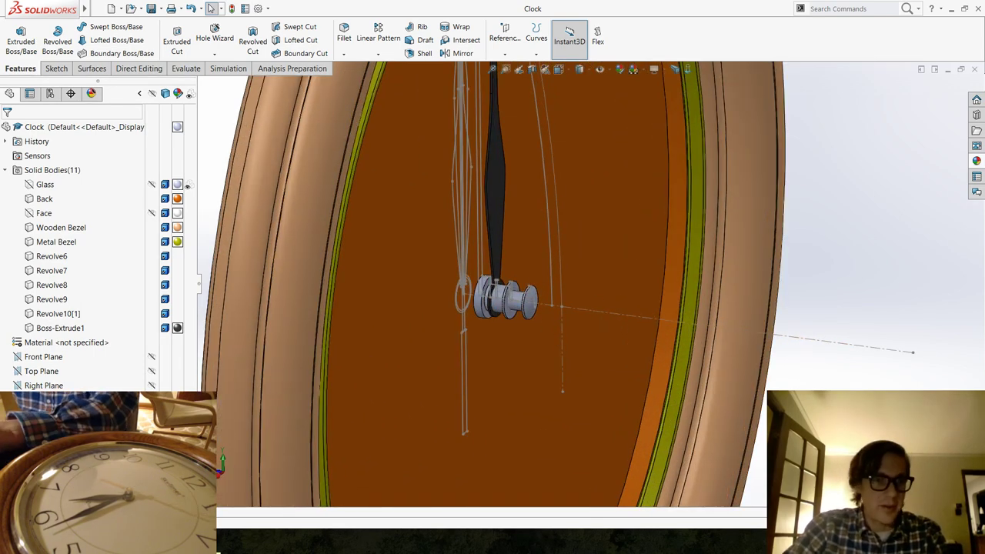
pyautogui.click(504, 297)
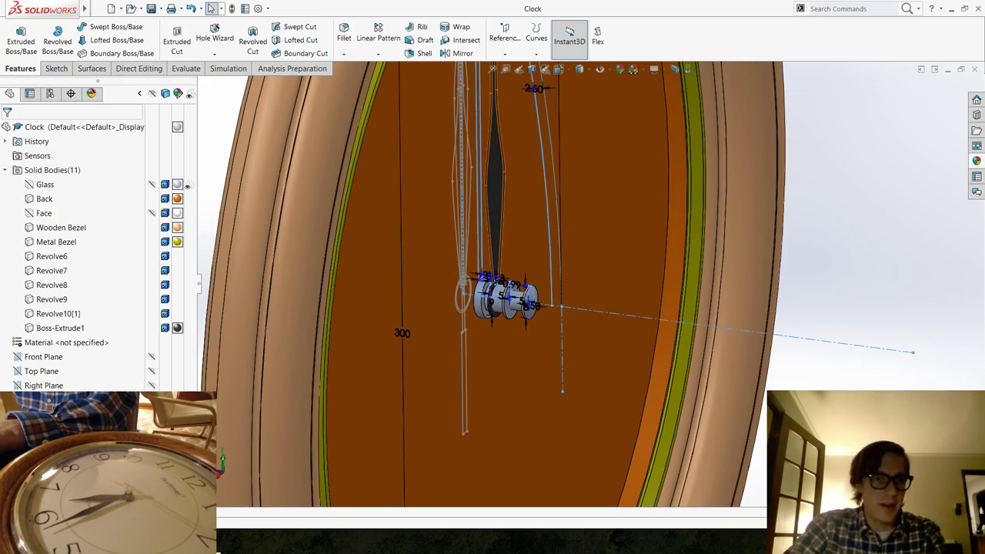
pyautogui.press('Escape')
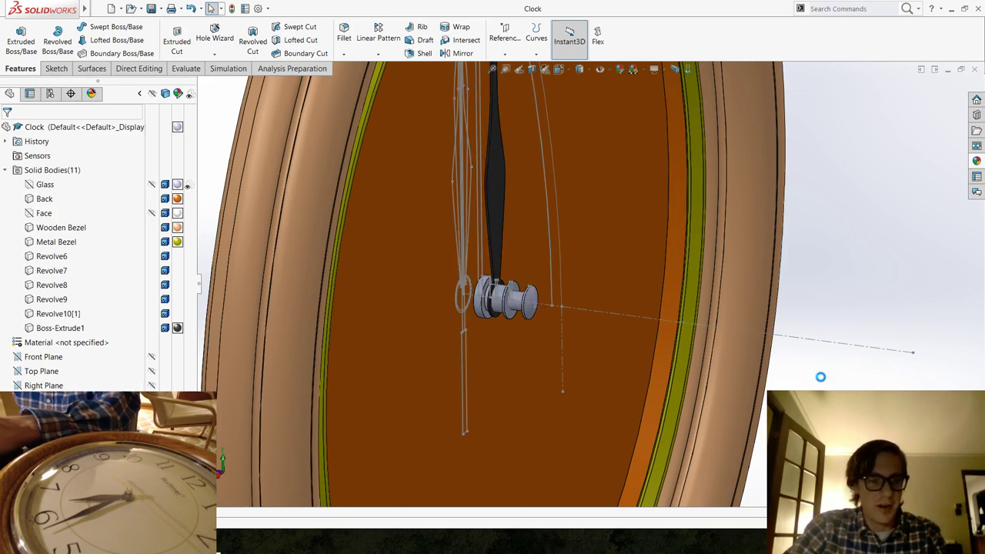
pyautogui.scroll(-5, 498, 348)
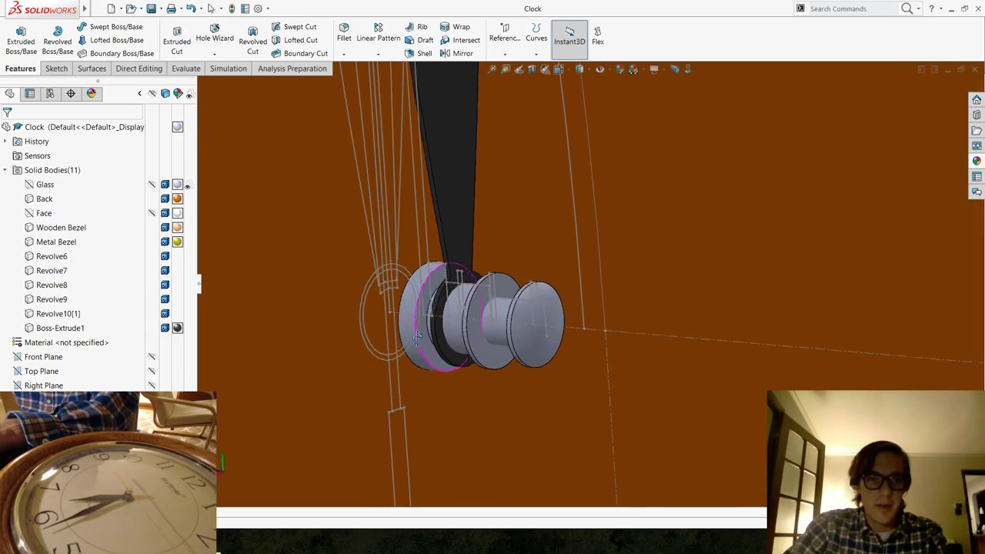
pyautogui.click(486, 359)
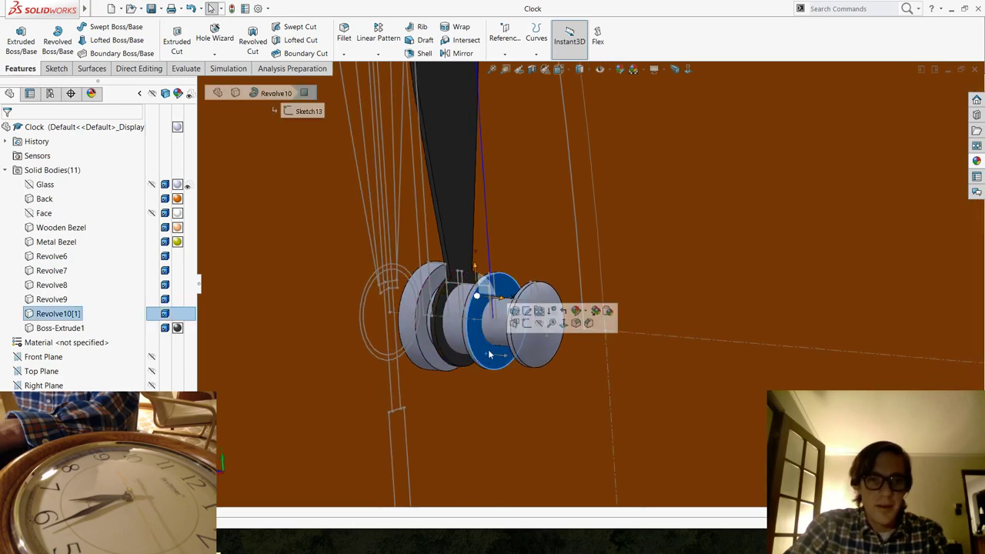
# Start Sketch15 on the hub disc face and launch Convert Entities.
pyautogui.click(528, 324)
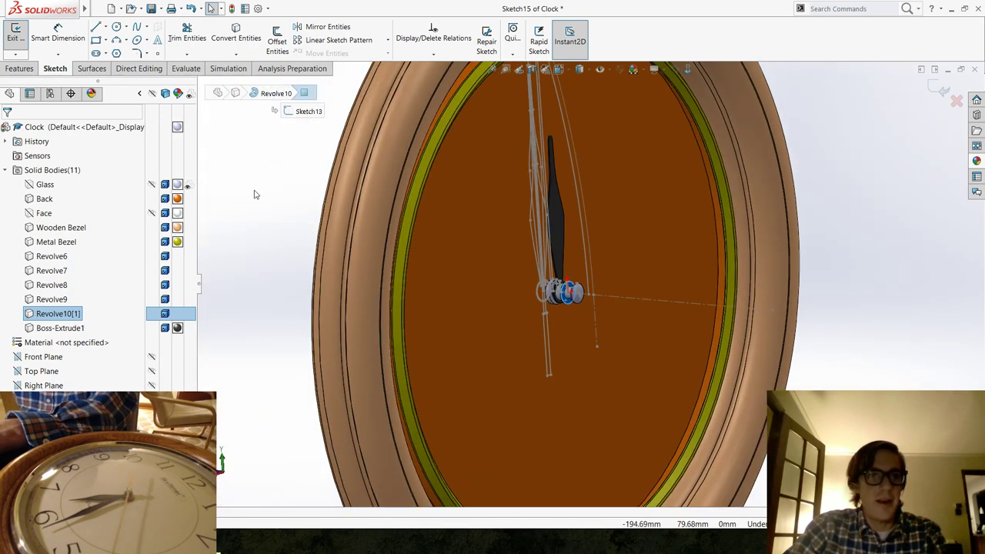
pyautogui.click(256, 194)
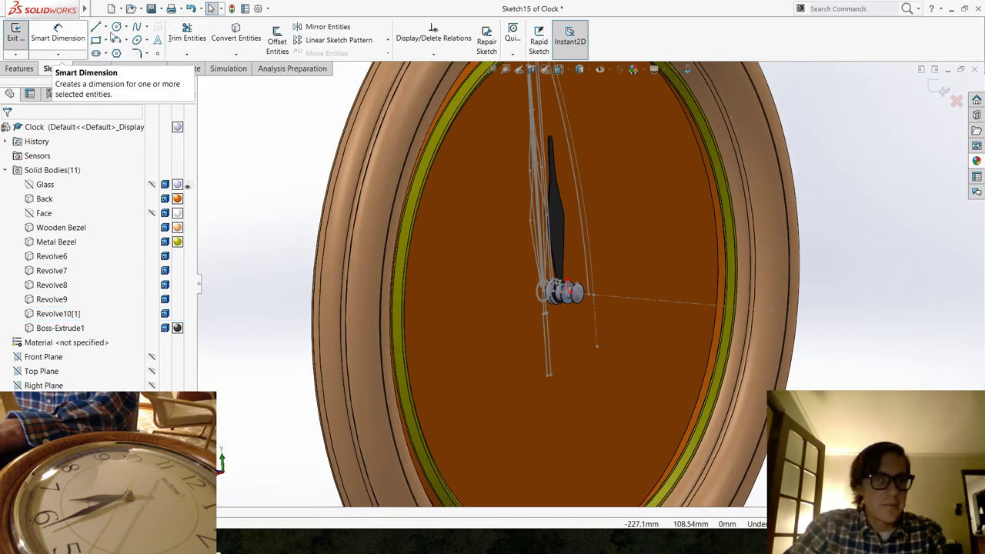
pyautogui.click(236, 37)
pyautogui.scroll(-6, 576, 236)
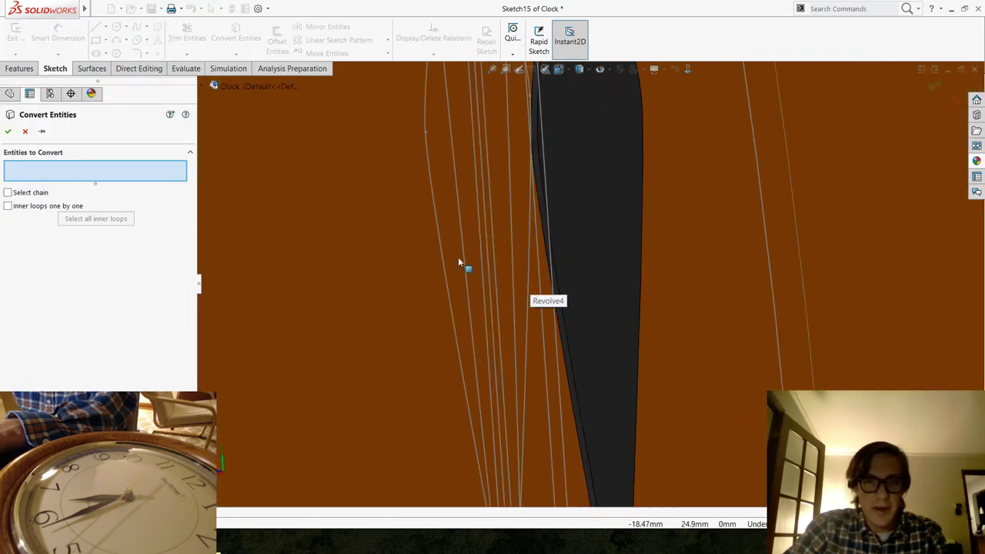
# Convert six Master Front Sketch splines, including Spline2, 3, 4 and 5, for the second hand.
pyautogui.click(466, 255)
pyautogui.click(514, 224)
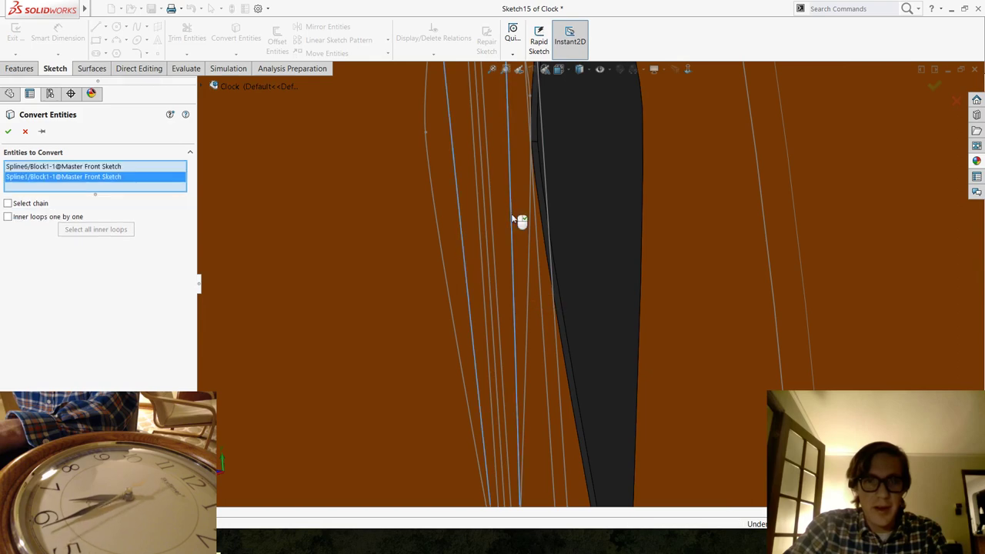
pyautogui.scroll(5, 531, 192)
pyautogui.scroll(-5, 534, 190)
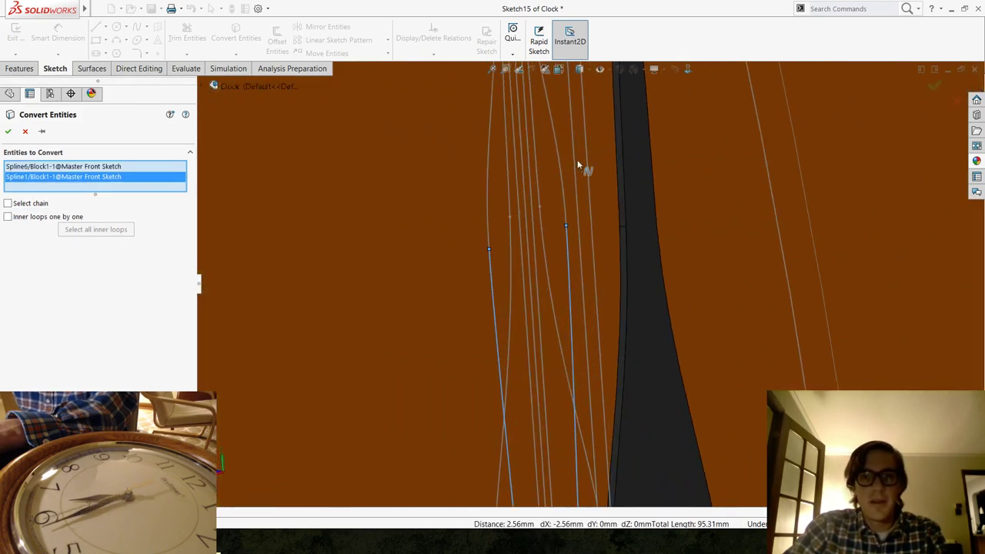
pyautogui.click(558, 151)
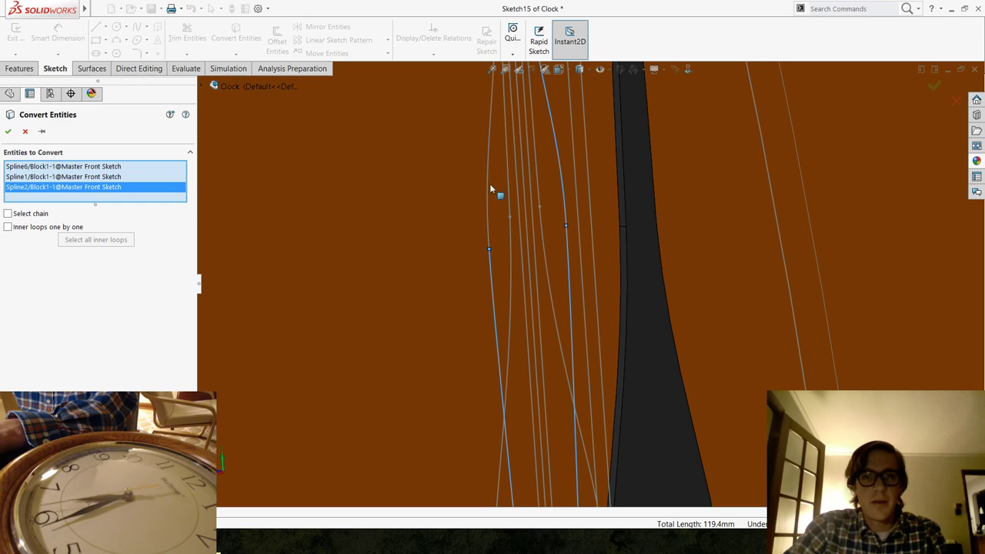
pyautogui.click(490, 187)
pyautogui.scroll(5, 616, 243)
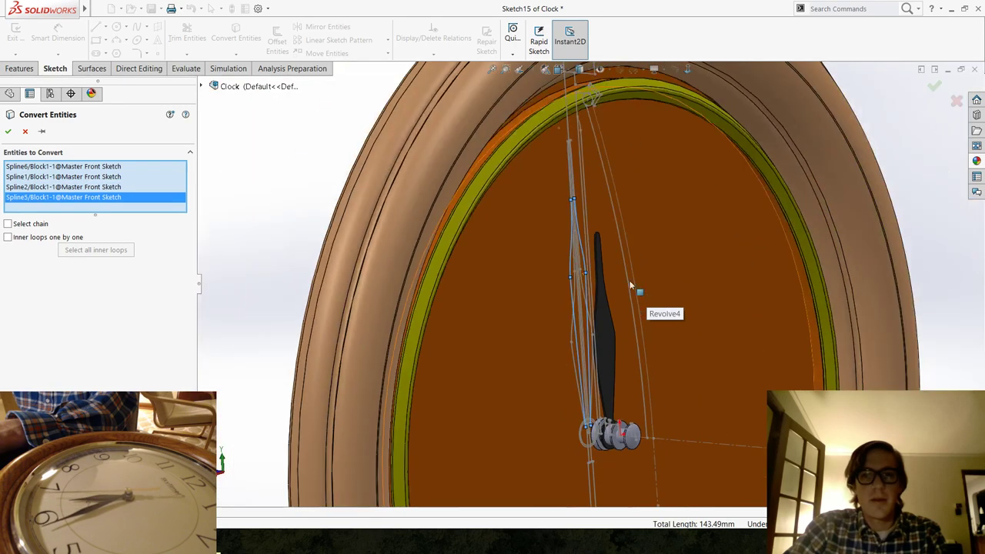
pyautogui.scroll(-8, 579, 191)
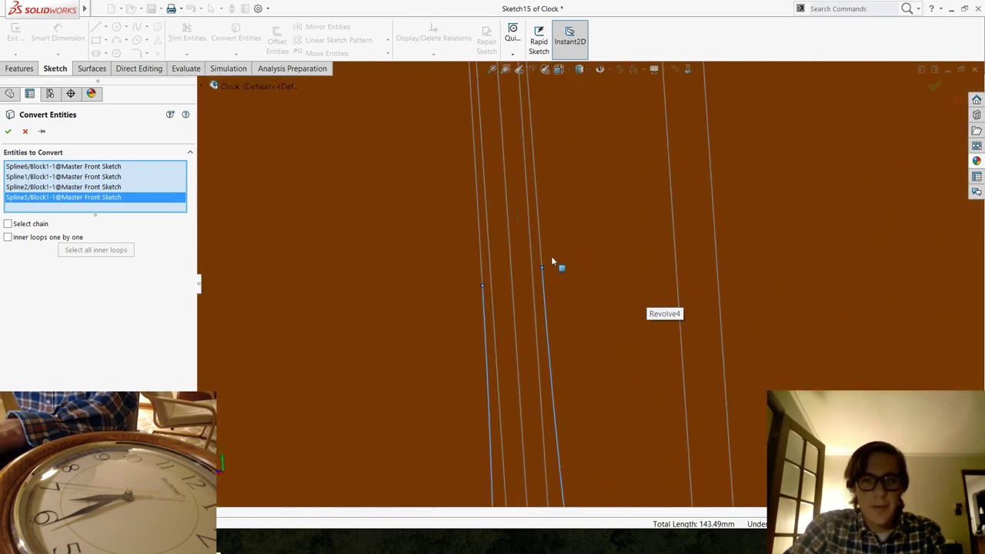
pyautogui.click(541, 242)
pyautogui.click(482, 267)
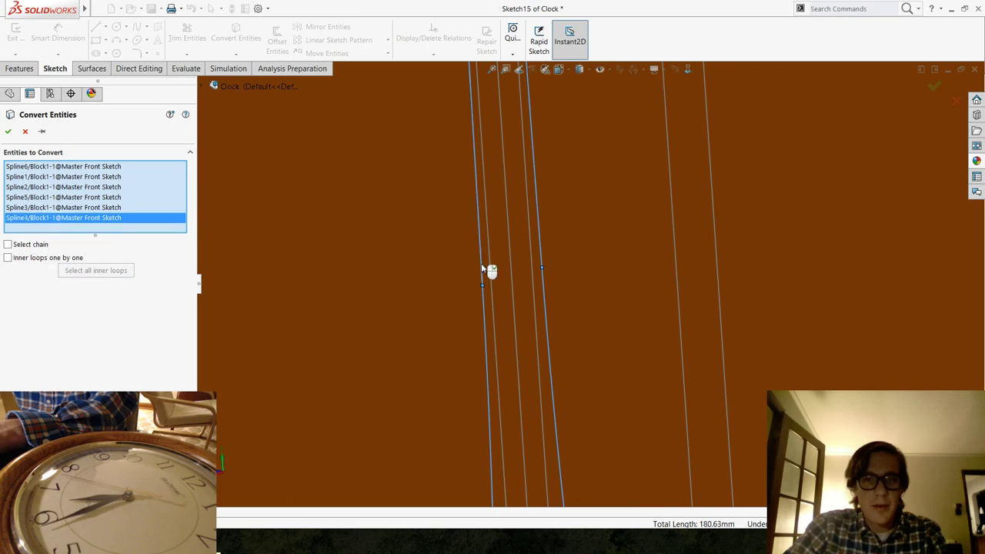
pyautogui.rightClick(484, 269)
pyautogui.scroll(5, 644, 368)
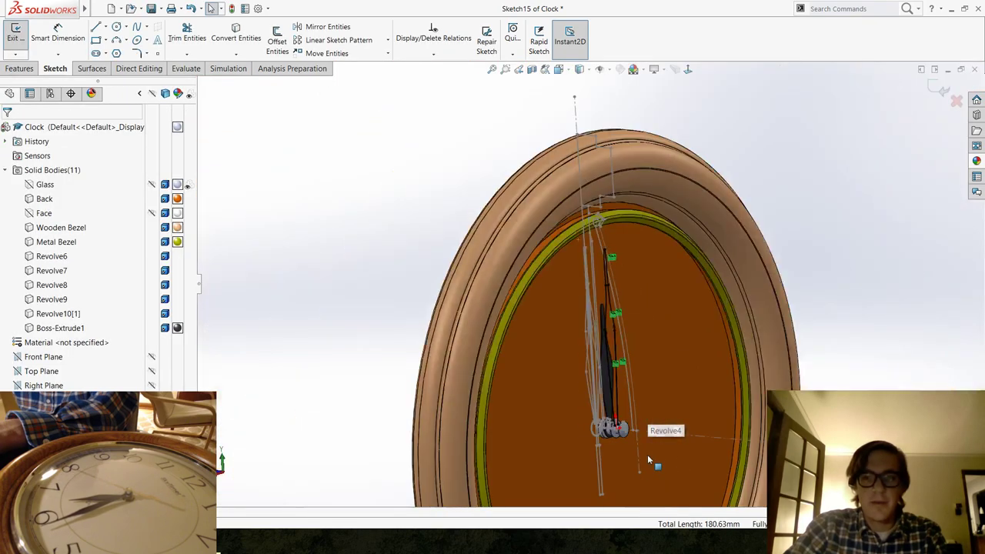
pyautogui.scroll(-3, 614, 354)
pyautogui.scroll(-5, 613, 354)
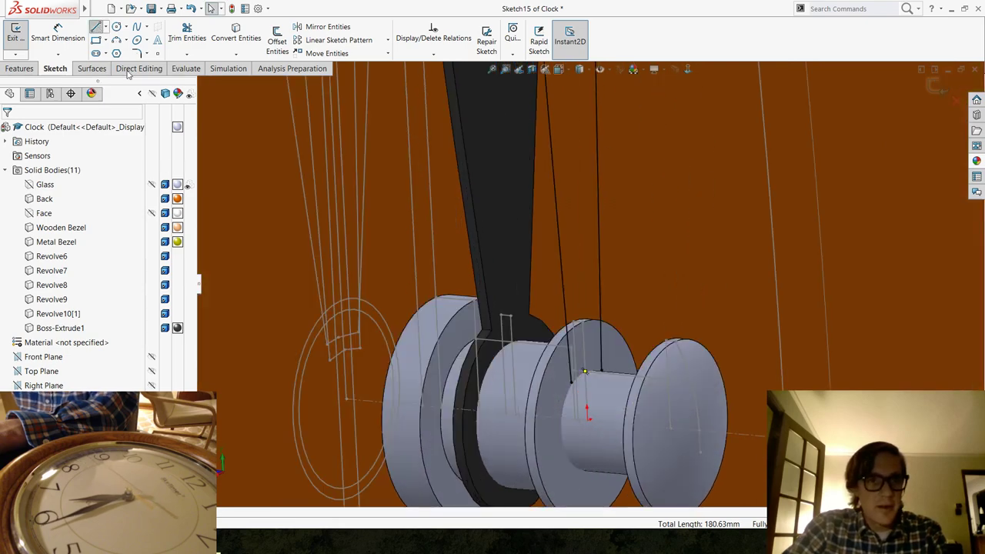
# Close the hand outline with a short line from the hub corner to the hand edge.
pyautogui.press('l')
pyautogui.click(574, 382)
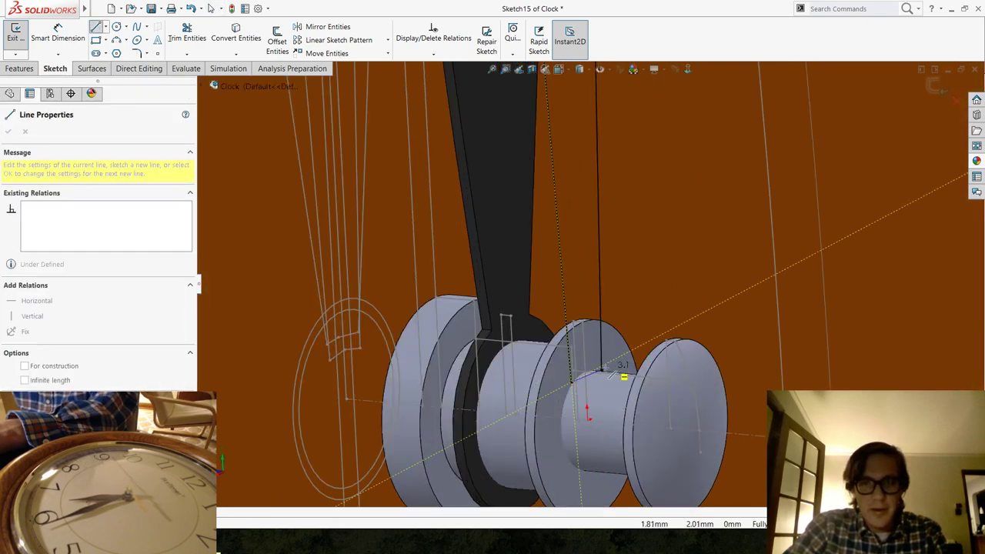
pyautogui.click(601, 372)
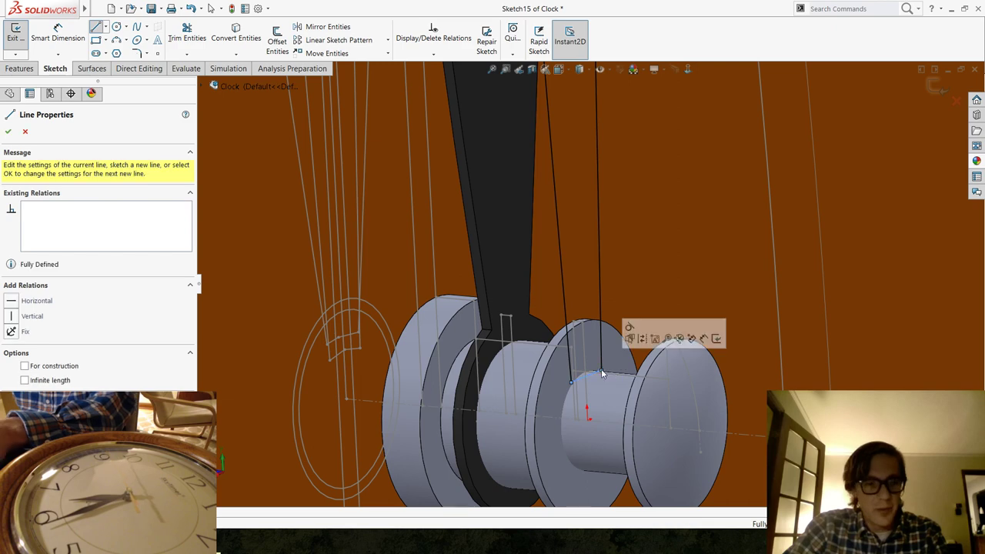
pyautogui.press('Escape')
pyautogui.press('Escape')
pyautogui.scroll(3, 596, 402)
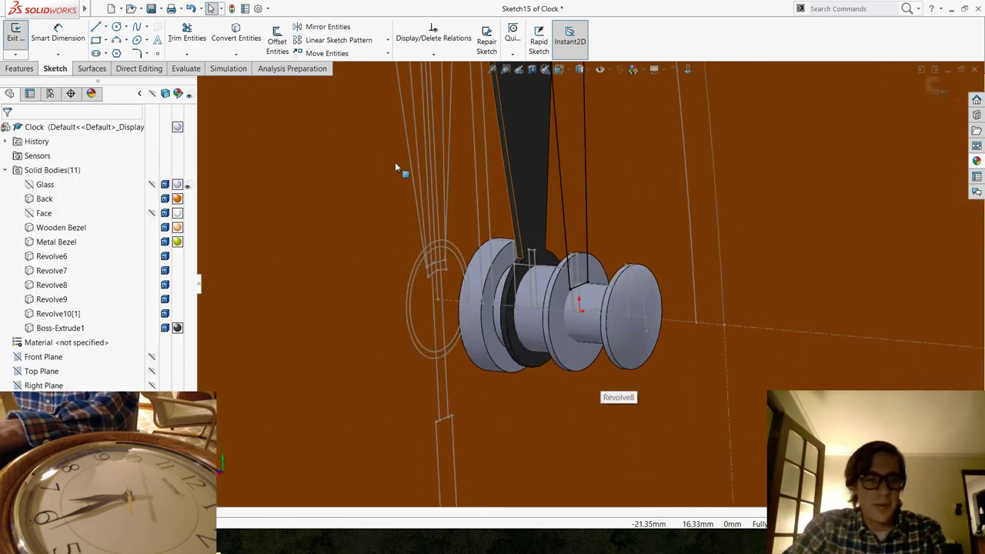
pyautogui.click(20, 69)
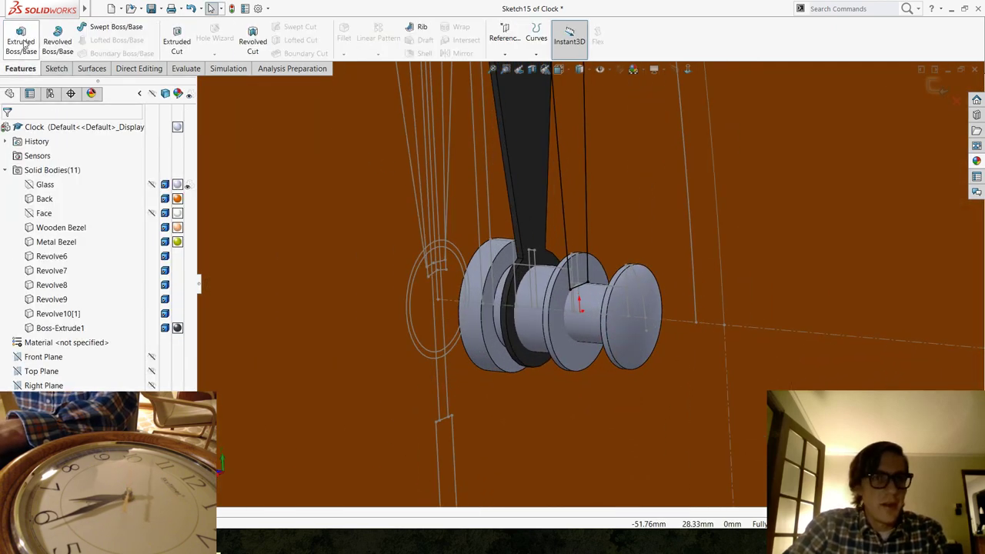
# Extrude the second hand sketch Up To Vertex, stopping at the hub vertex, as Boss-Extrude2.
pyautogui.click(22, 43)
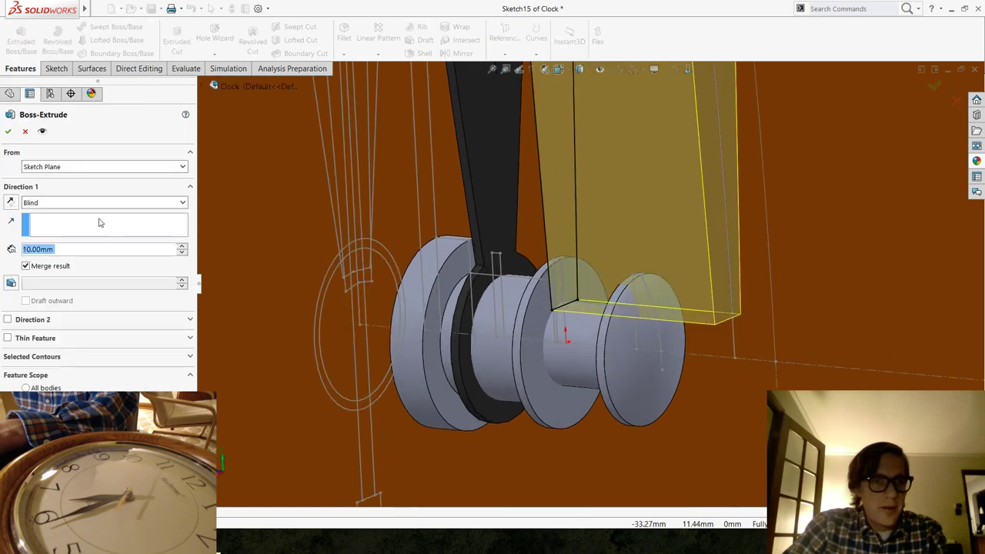
pyautogui.click(104, 203)
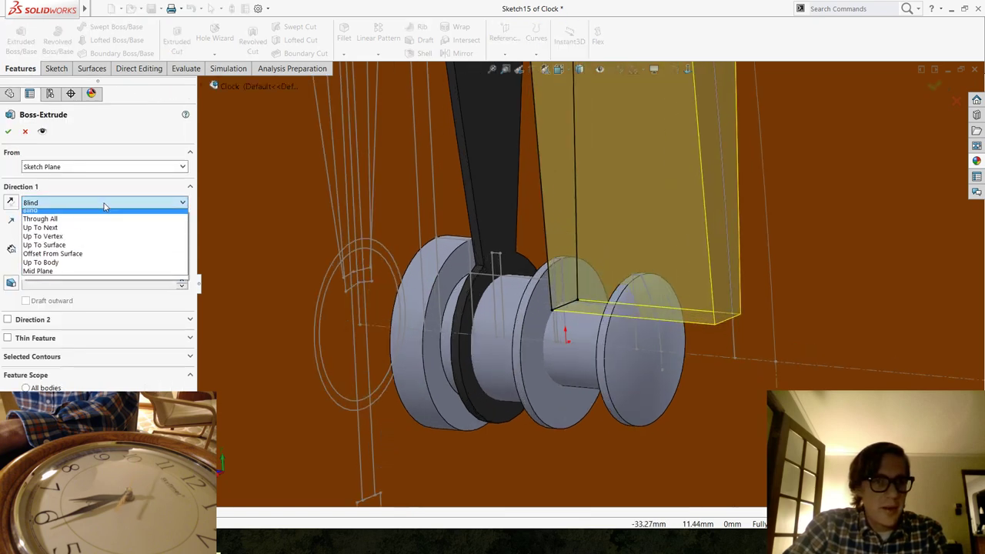
pyautogui.click(90, 240)
pyautogui.scroll(-3, 564, 277)
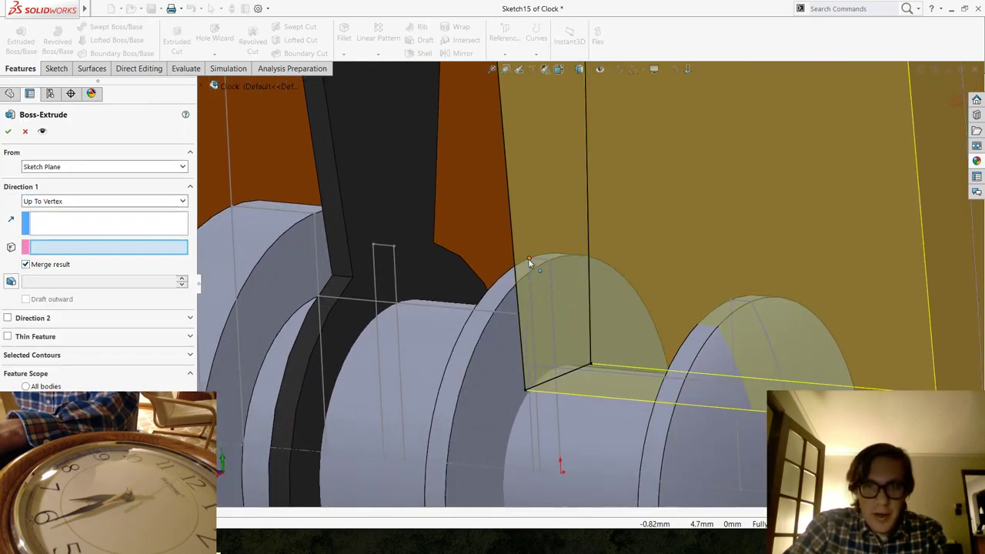
pyautogui.click(530, 261)
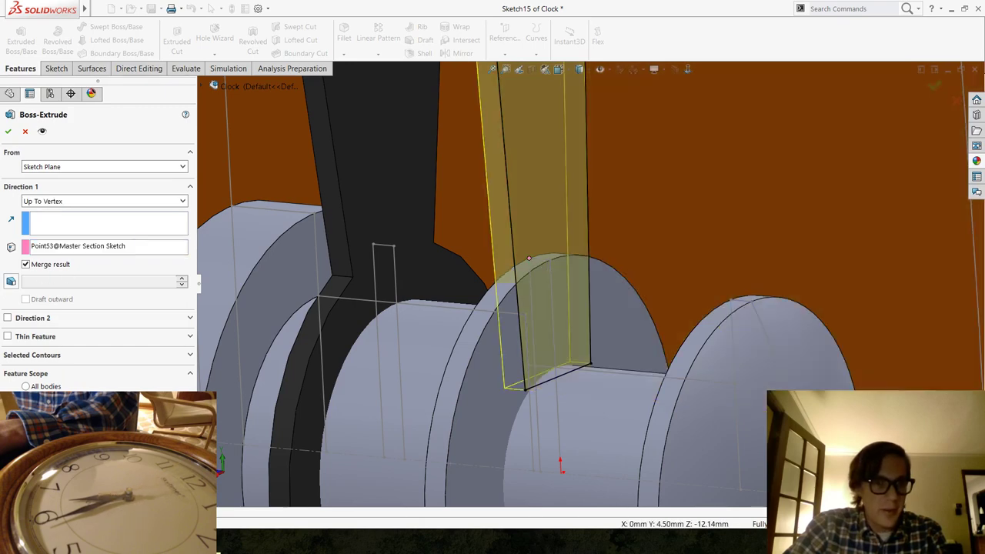
pyautogui.rightClick(480, 396)
pyautogui.scroll(5, 479, 396)
# Give the Boss-Extrude2 hand body a dark grey appearance.
pyautogui.scroll(3, 521, 377)
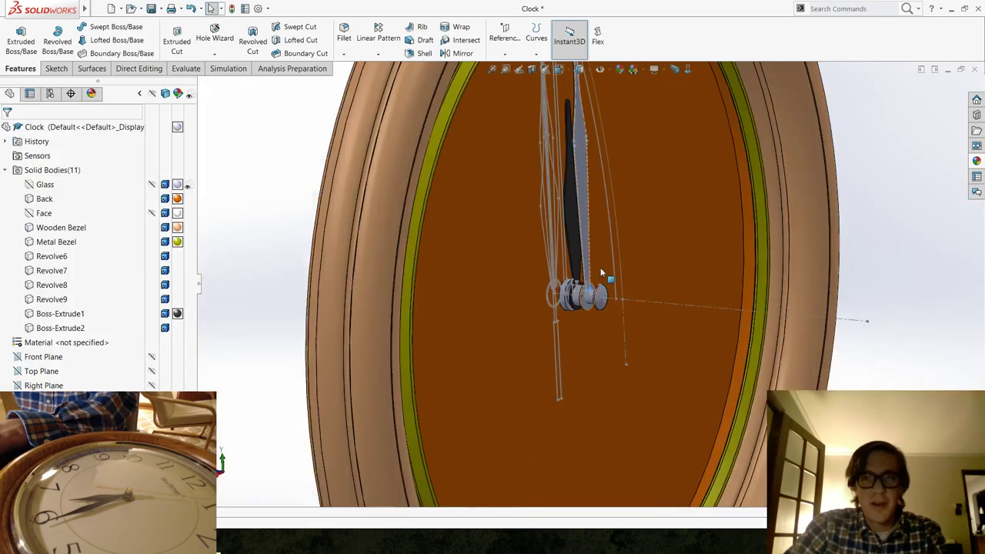
pyautogui.moveTo(520, 377); pyautogui.dragTo(608, 235, button='middle')
pyautogui.scroll(-3, 521, 217)
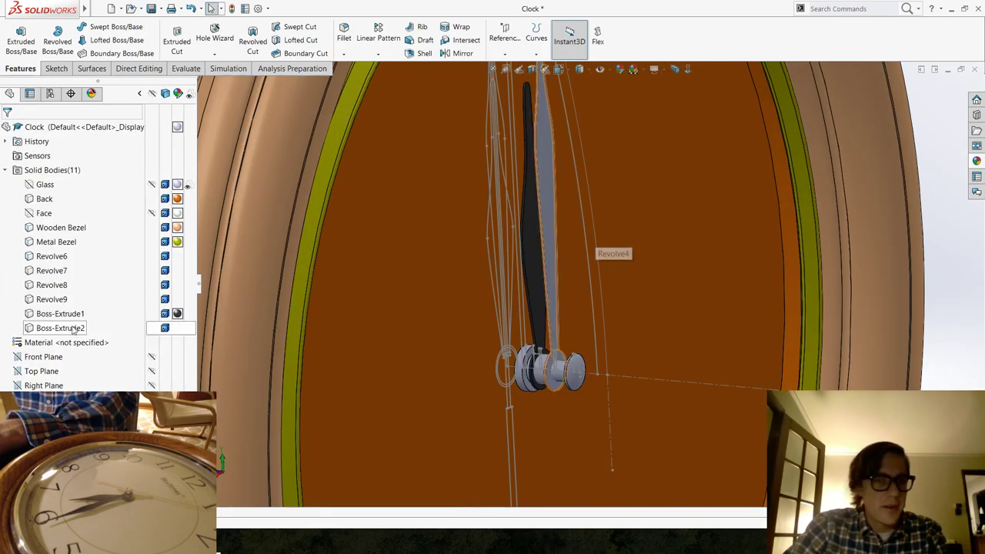
pyautogui.click(180, 334)
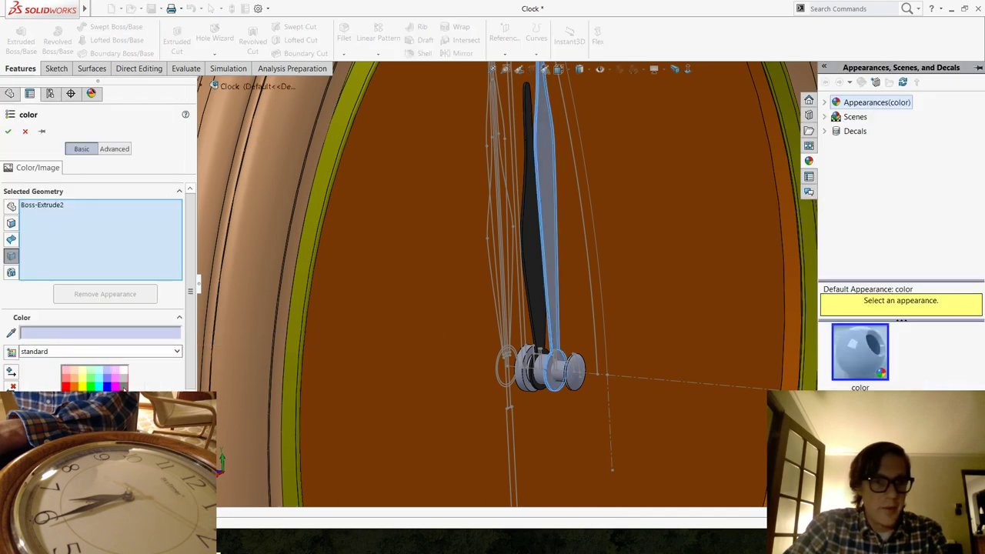
pyautogui.click(123, 387)
pyautogui.click(10, 132)
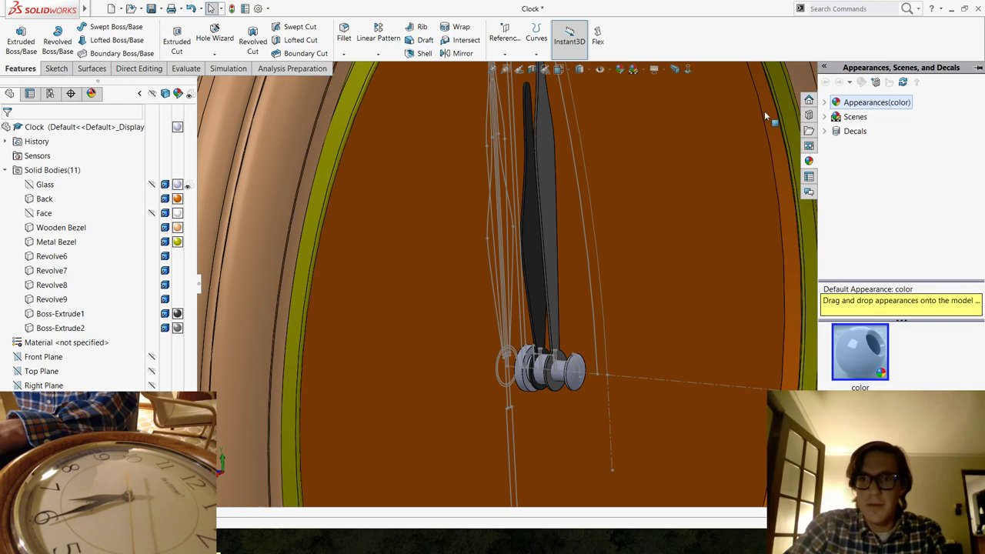
# Clear the back-face selection and orbit to view the hub from the side.
pyautogui.click(720, 231)
pyautogui.press('Escape')
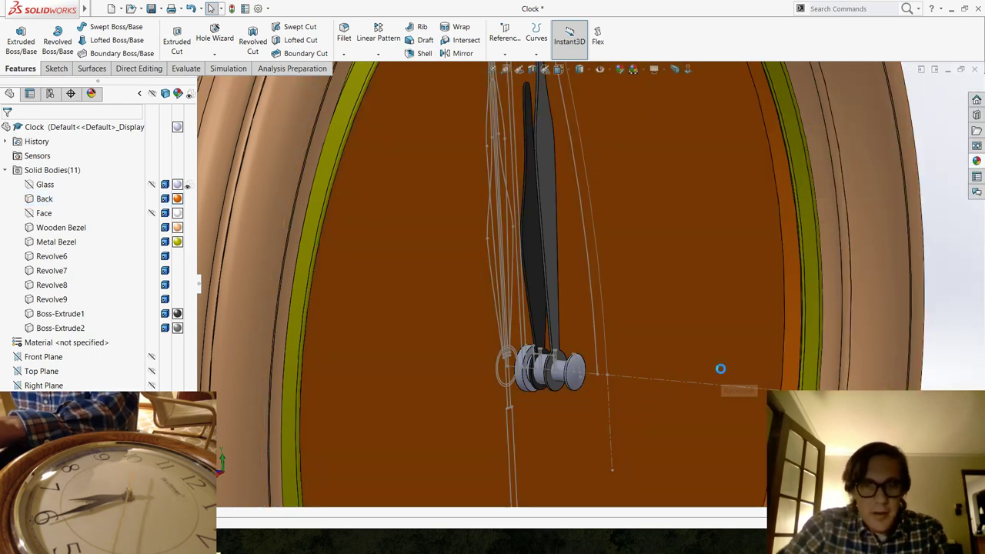
pyautogui.scroll(3, 603, 261)
pyautogui.scroll(-2, 554, 362)
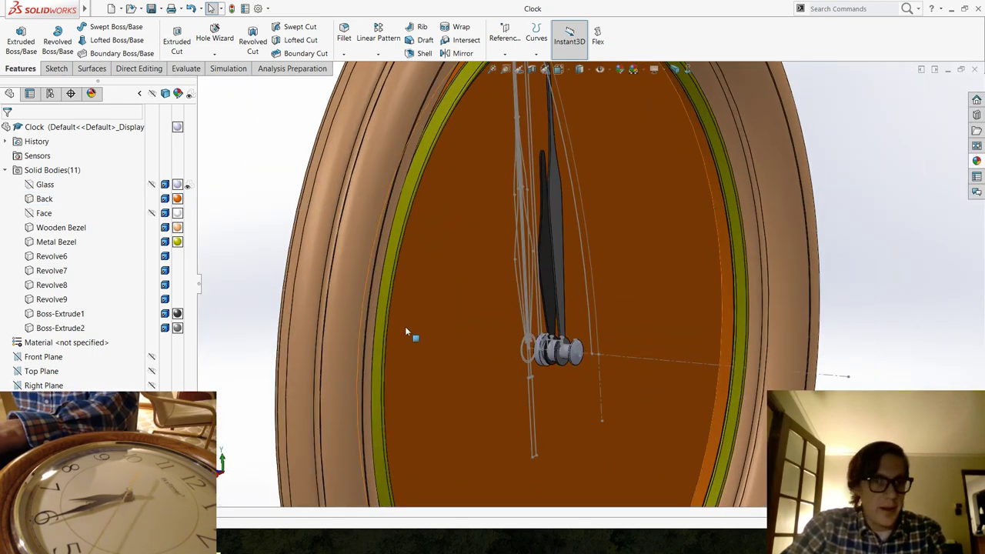
pyautogui.scroll(-3, 565, 339)
pyautogui.scroll(-4, 539, 327)
pyautogui.moveTo(472, 323); pyautogui.dragTo(494, 308, button='middle')
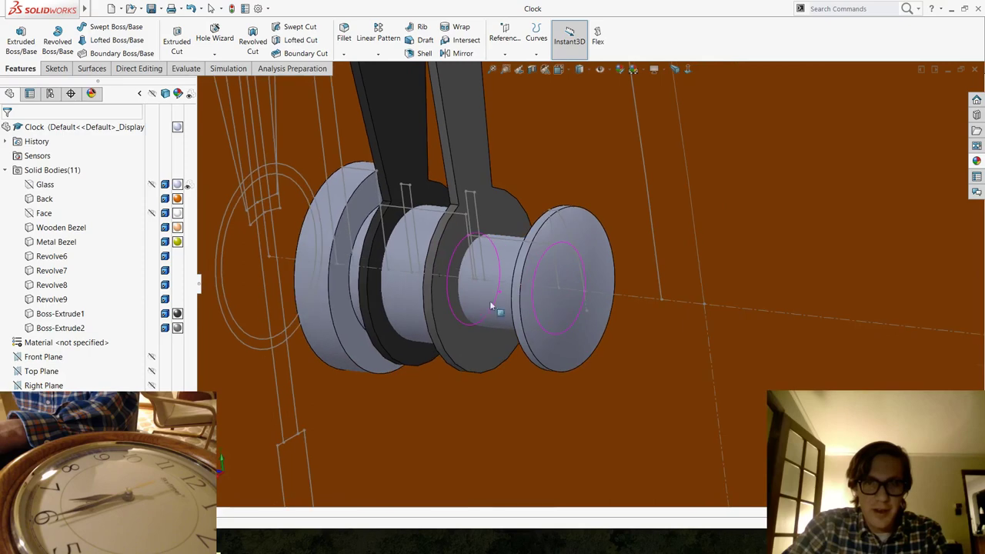
# Hide the Wooden Bezel body.
pyautogui.rightClick(543, 234)
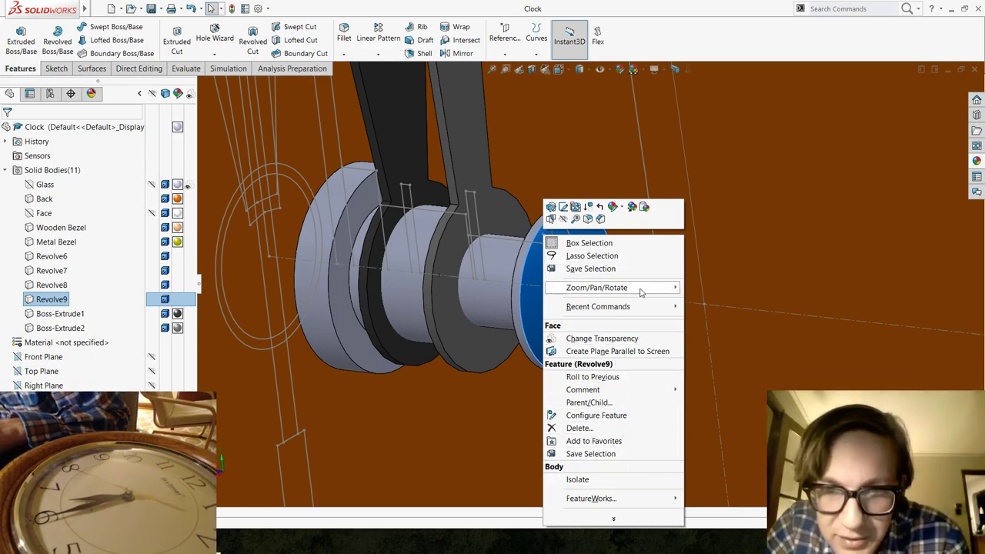
pyautogui.click(615, 520)
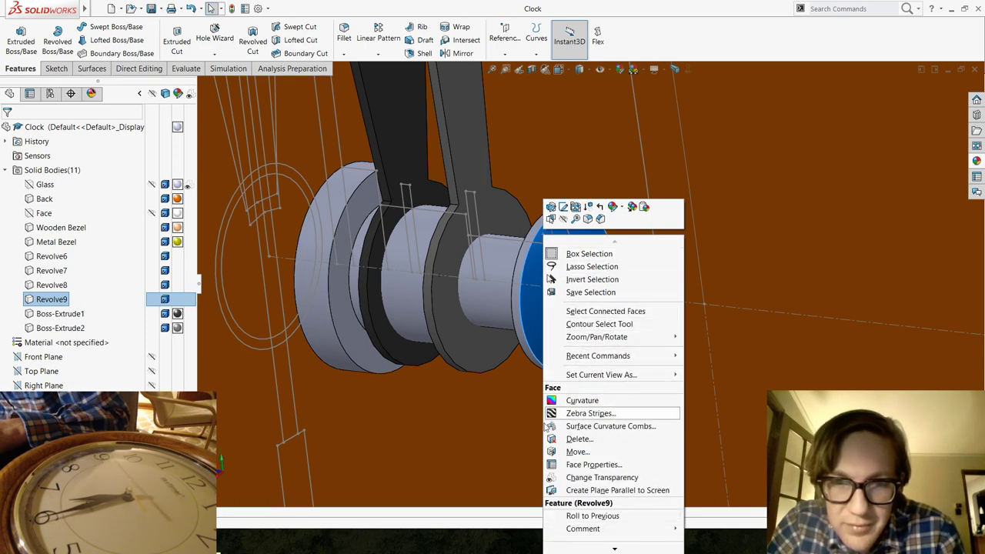
pyautogui.scroll(5, 670, 374)
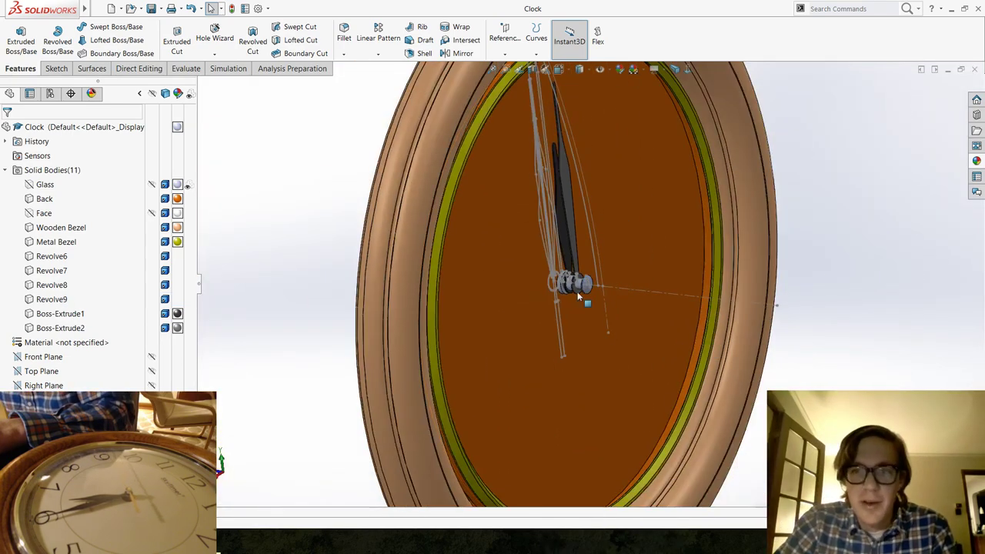
pyautogui.scroll(-5, 579, 297)
pyautogui.scroll(5, 446, 289)
pyautogui.moveTo(483, 240); pyautogui.dragTo(308, 215, button='middle')
pyautogui.click(372, 185)
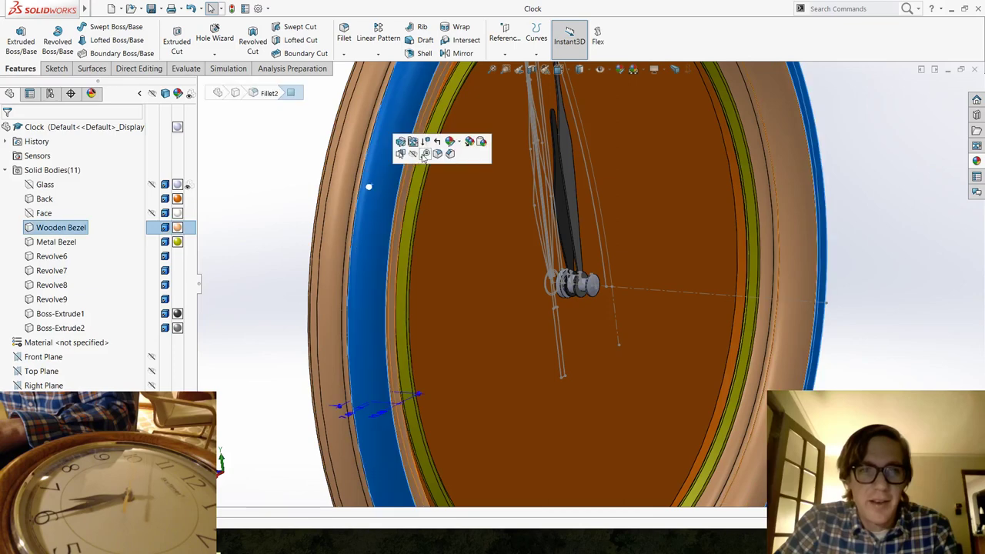
pyautogui.click(413, 154)
# Start a new sketch, Sketch16, on the Revolve9 face of the hub's outer disc.
pyautogui.moveTo(521, 267); pyautogui.dragTo(541, 213, button='middle')
pyautogui.moveTo(555, 270); pyautogui.dragTo(554, 294, button='middle')
pyautogui.scroll(-10, 553, 293)
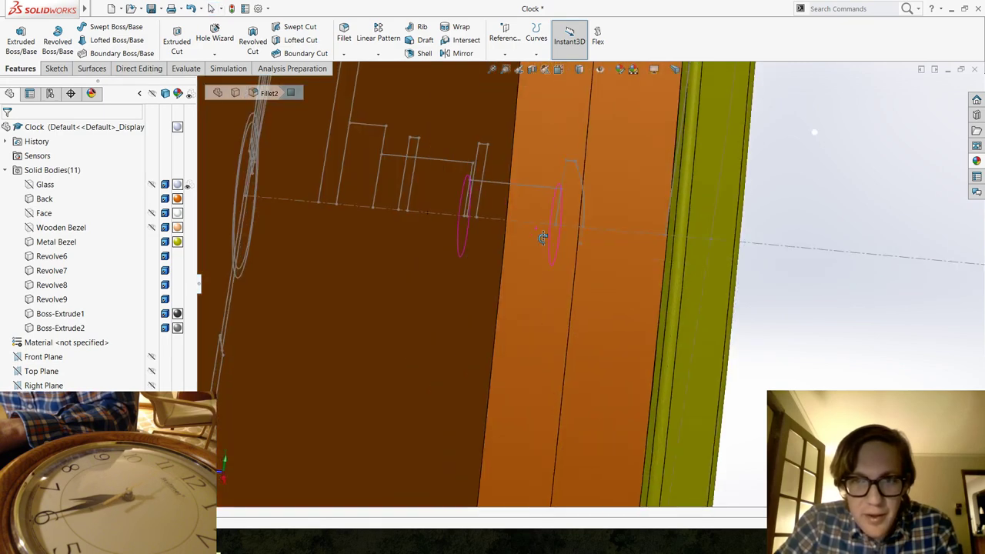
pyautogui.moveTo(543, 239); pyautogui.dragTo(541, 241, button='middle')
pyautogui.scroll(-8, 551, 231)
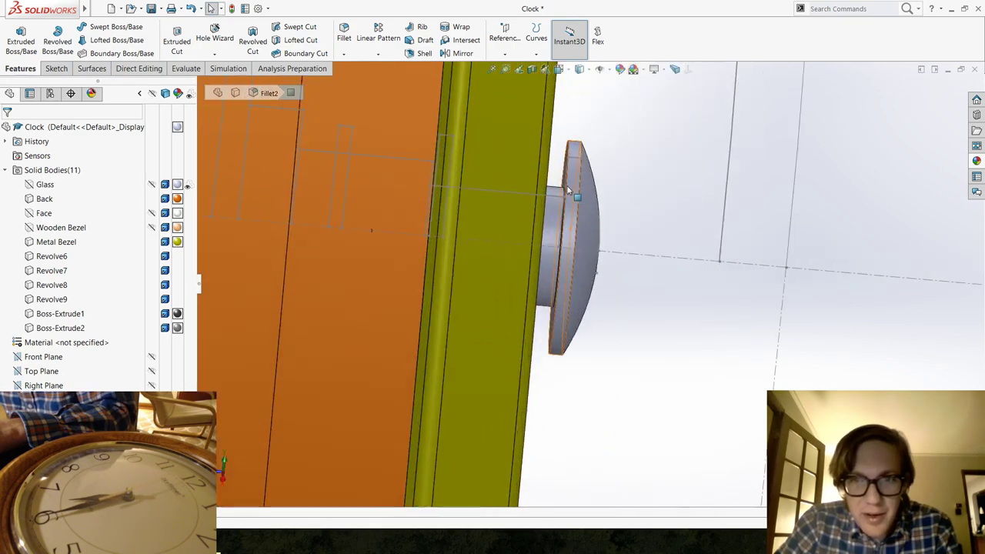
pyautogui.click(576, 225)
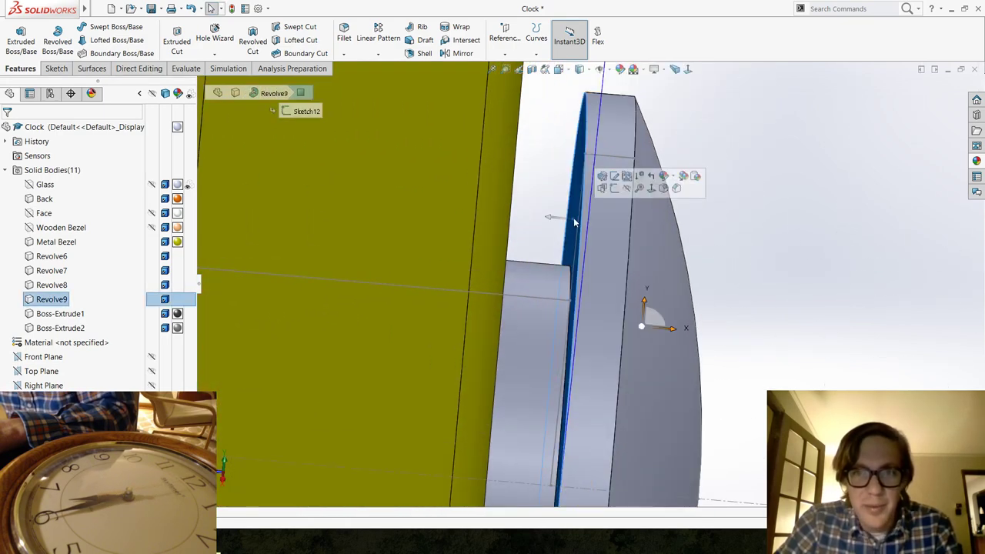
pyautogui.click(614, 205)
pyautogui.moveTo(738, 313)
pyautogui.mouseDown(button='middle')
pyautogui.moveTo(693, 431)
pyautogui.moveTo(616, 415)
pyautogui.moveTo(653, 368)
pyautogui.moveTo(643, 238)
pyautogui.moveTo(649, 254)
pyautogui.mouseUp(button='middle')
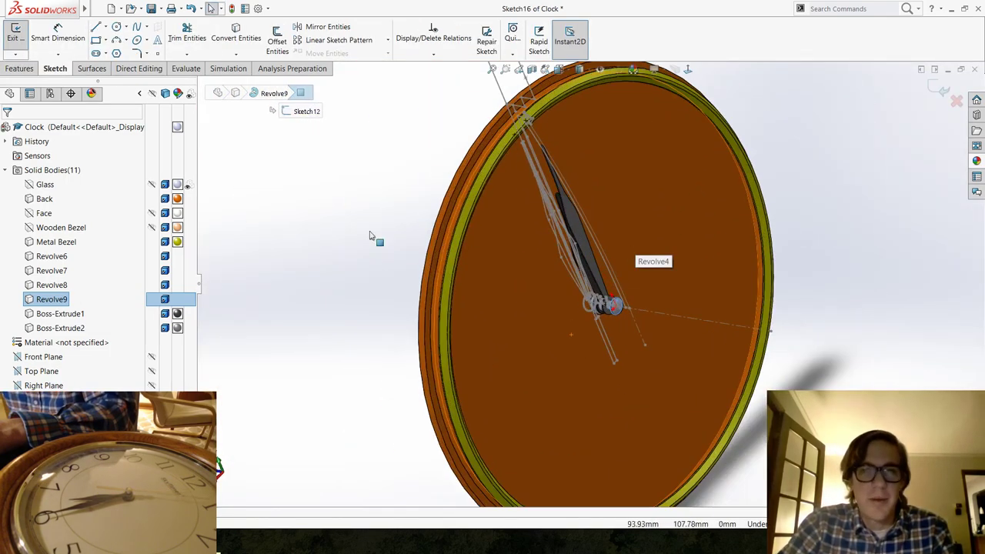
# Convert the hand outline lines from Master Front Sketch into Sketch16.
pyautogui.click(237, 38)
pyautogui.scroll(-8, 580, 370)
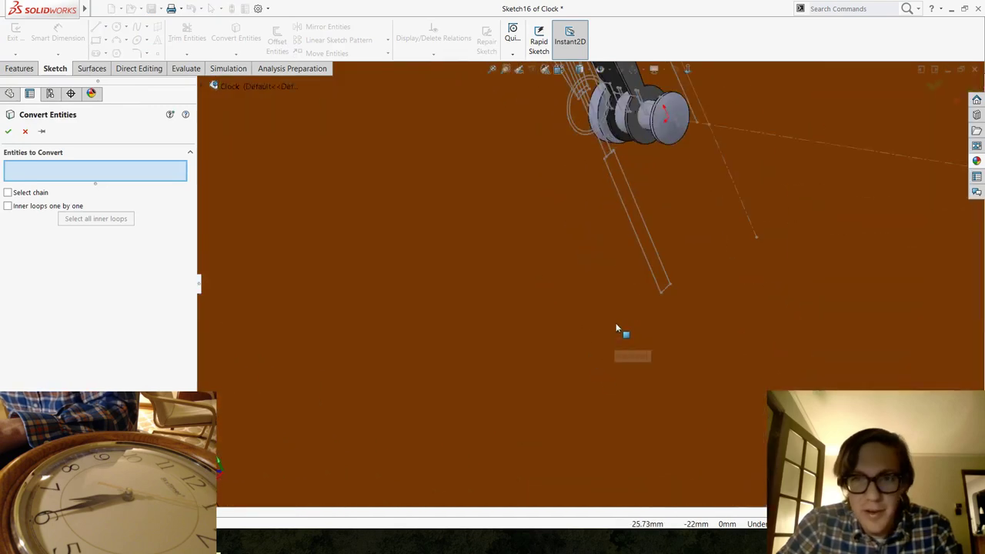
pyautogui.click(661, 141)
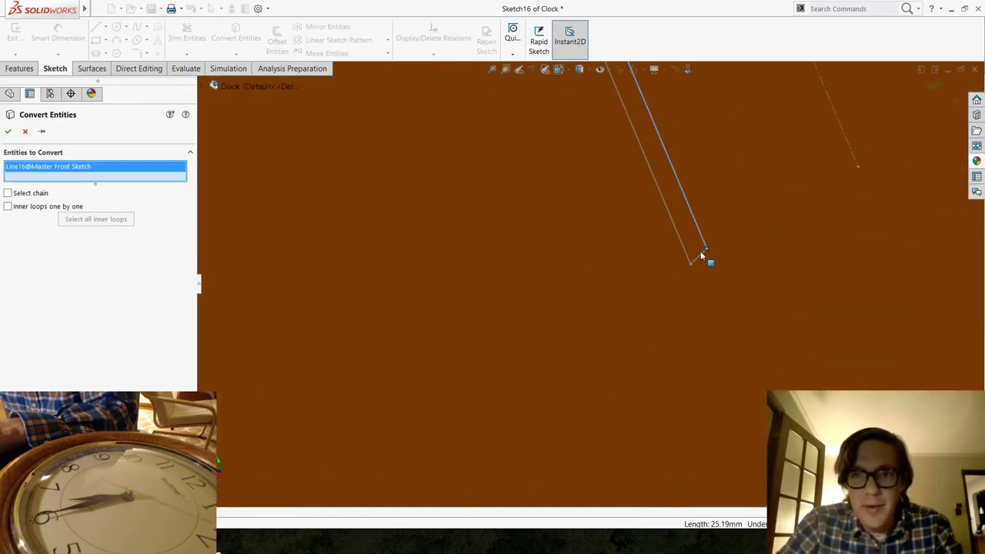
pyautogui.click(695, 259)
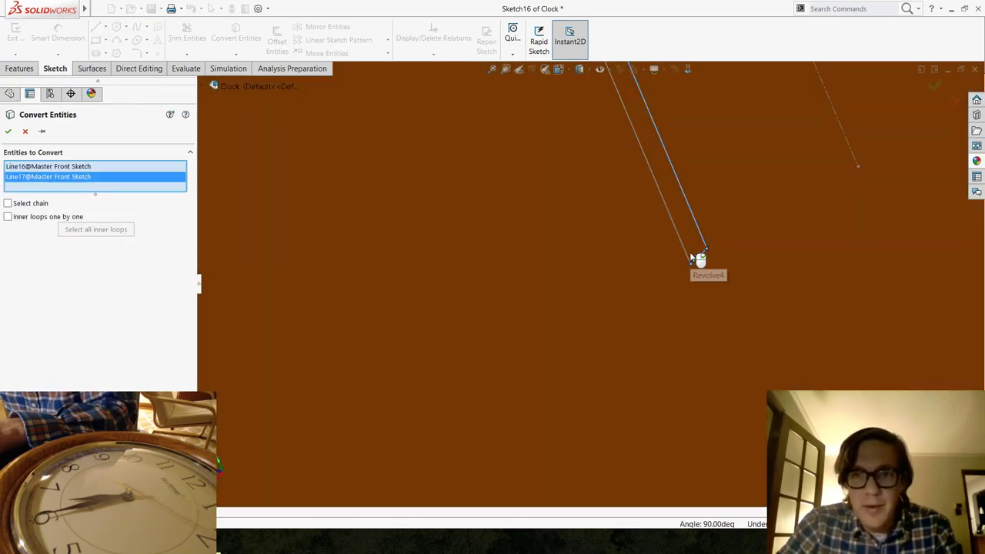
pyautogui.click(688, 254)
pyautogui.scroll(3, 666, 174)
pyautogui.scroll(-4, 583, 226)
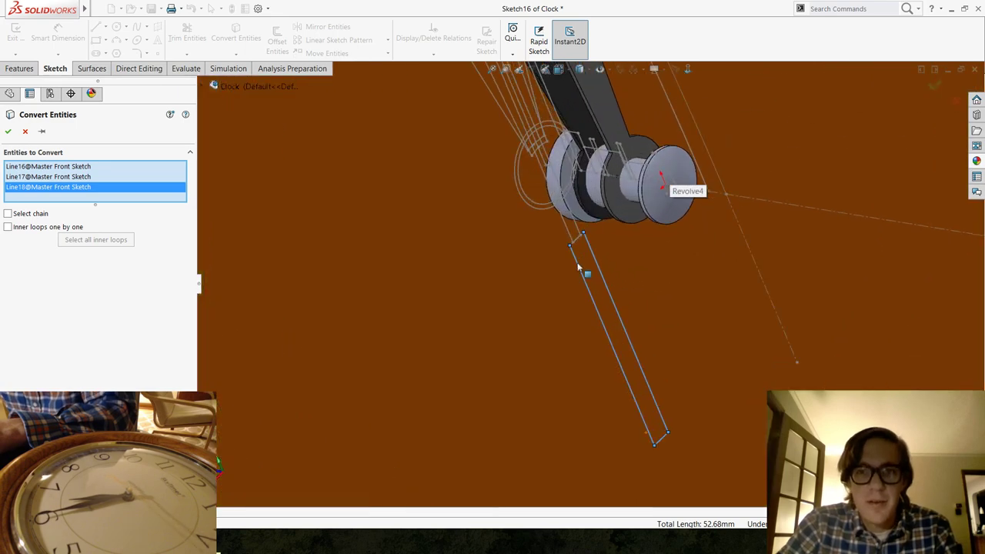
pyautogui.click(589, 222)
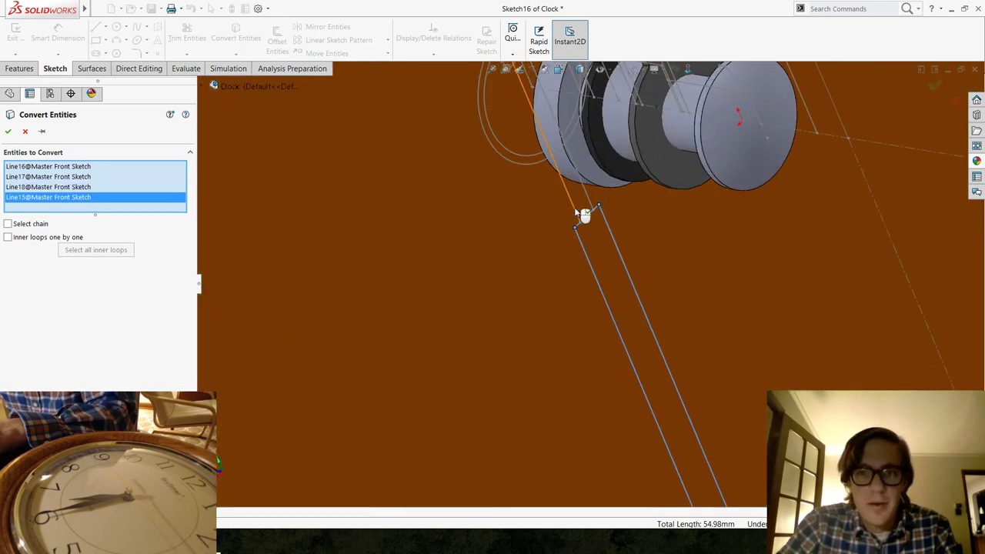
pyautogui.click(595, 210)
pyautogui.click(581, 210)
pyautogui.scroll(5, 556, 164)
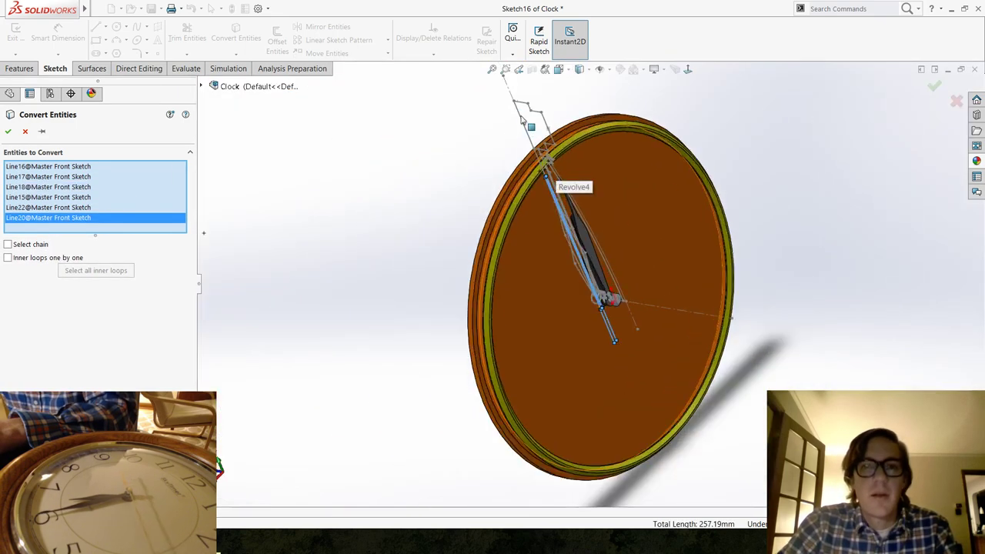
pyautogui.scroll(-10, 569, 187)
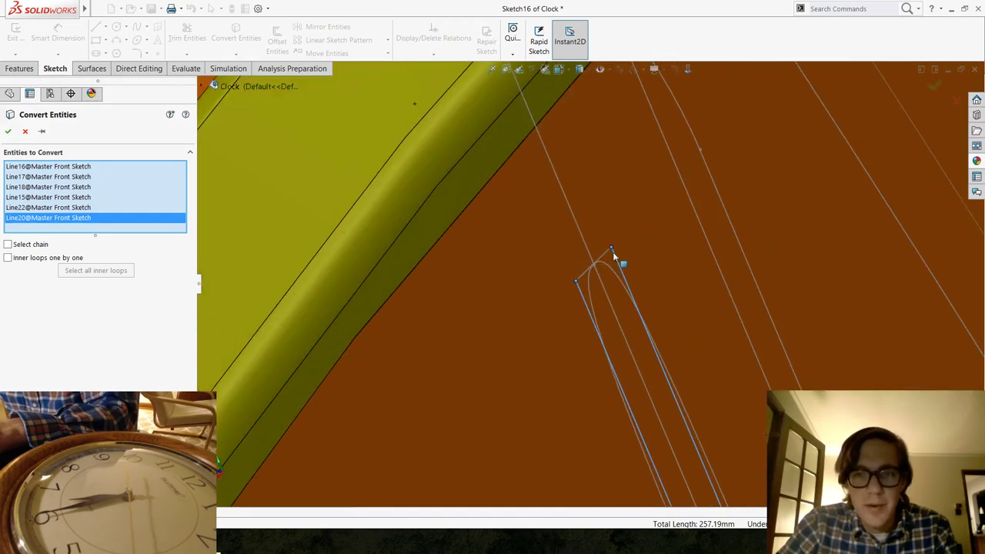
pyautogui.press('Return')
pyautogui.scroll(8, 708, 342)
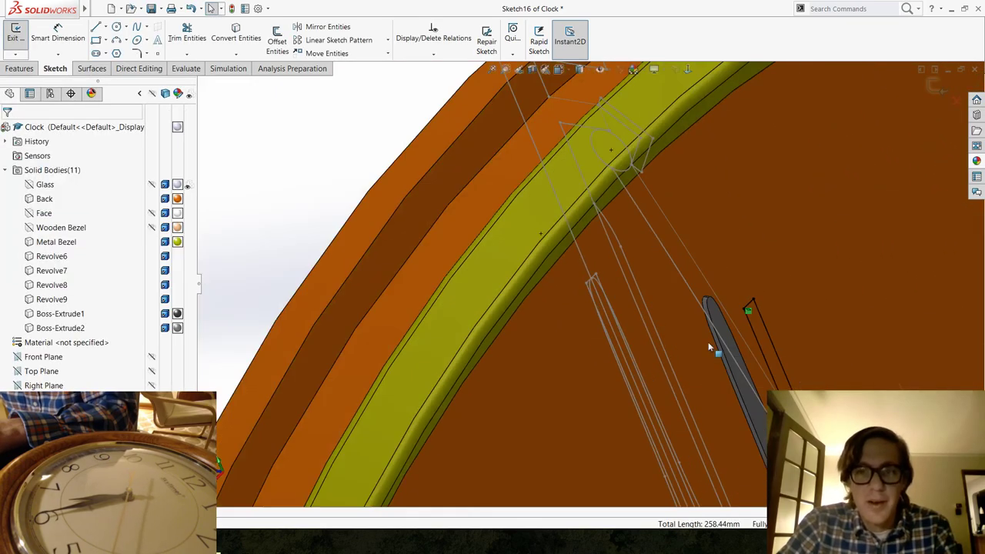
pyautogui.scroll(-10, 646, 418)
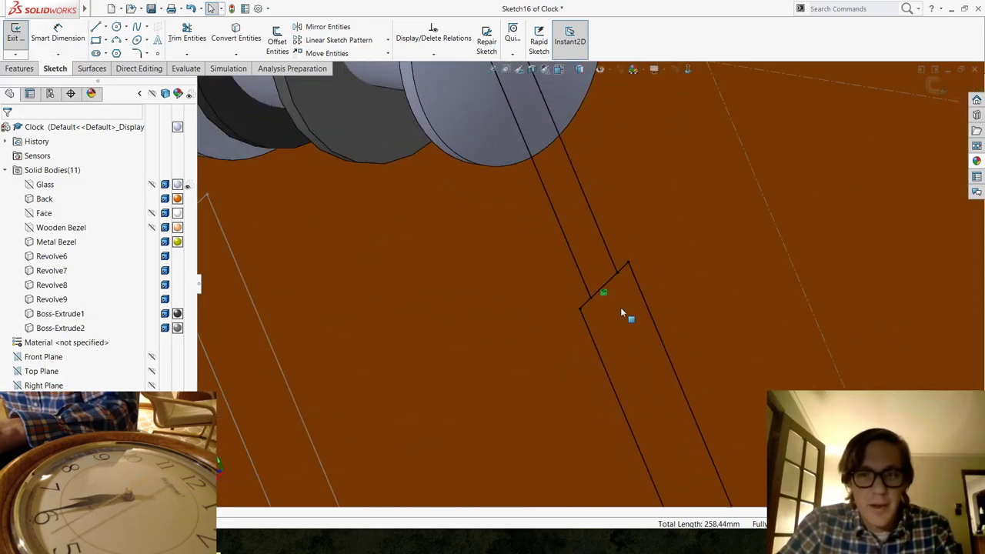
# Power-trim away the short crossing line of the hand outline.
pyautogui.click(187, 38)
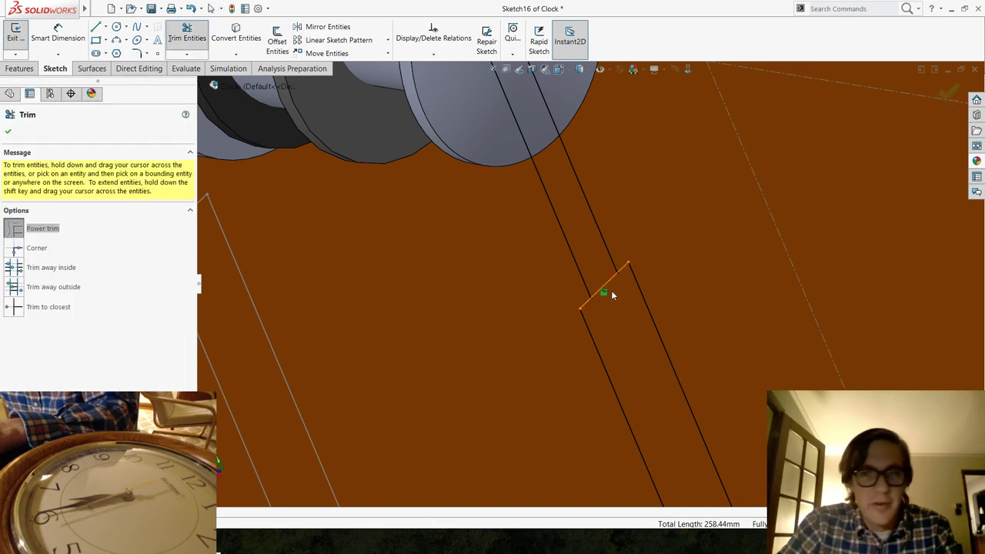
pyautogui.moveTo(642, 357); pyautogui.dragTo(608, 274, button='middle')
pyautogui.press('Escape')
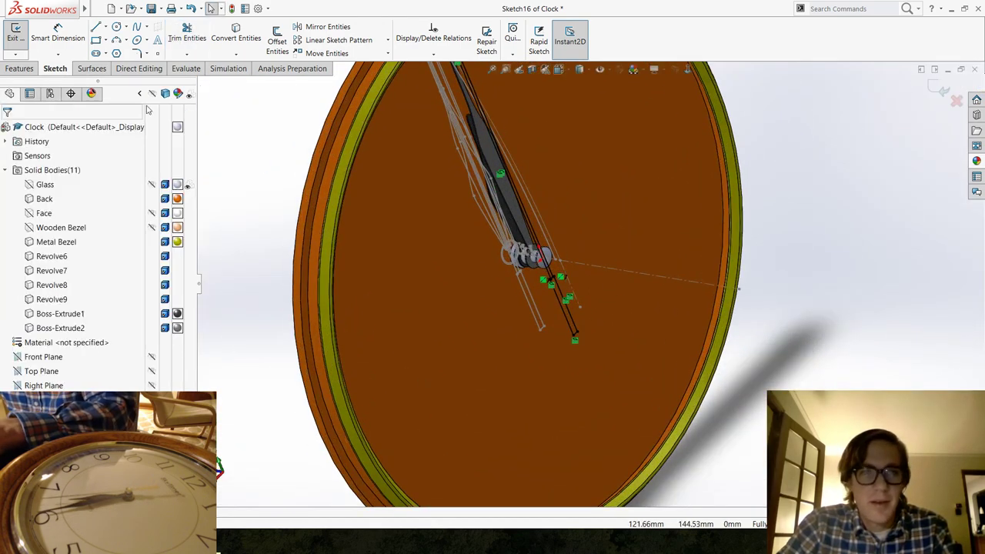
# Extrude the third hand sketch Up To Vertex at the front hub disc point, creating Boss-Extrude3.
pyautogui.click(20, 68)
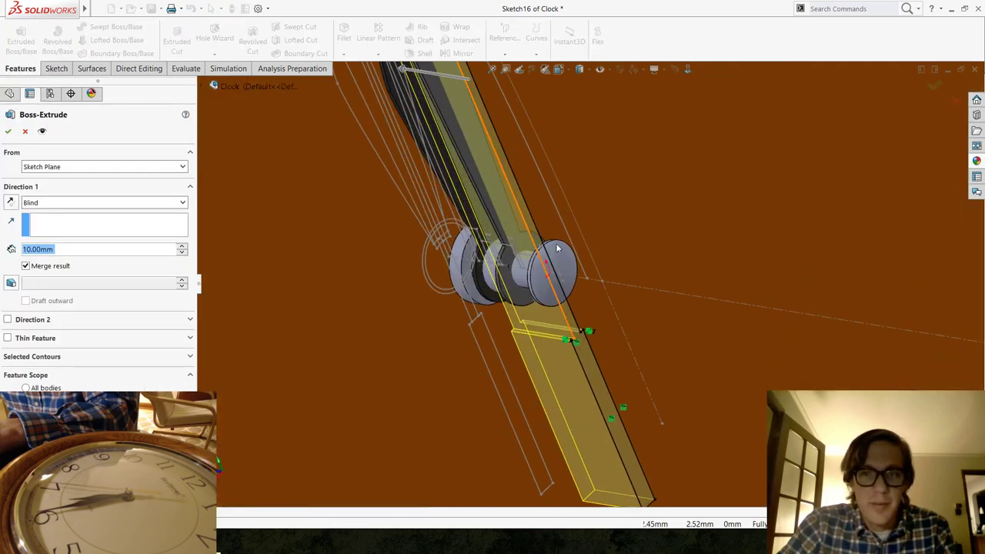
pyautogui.scroll(-5, 470, 314)
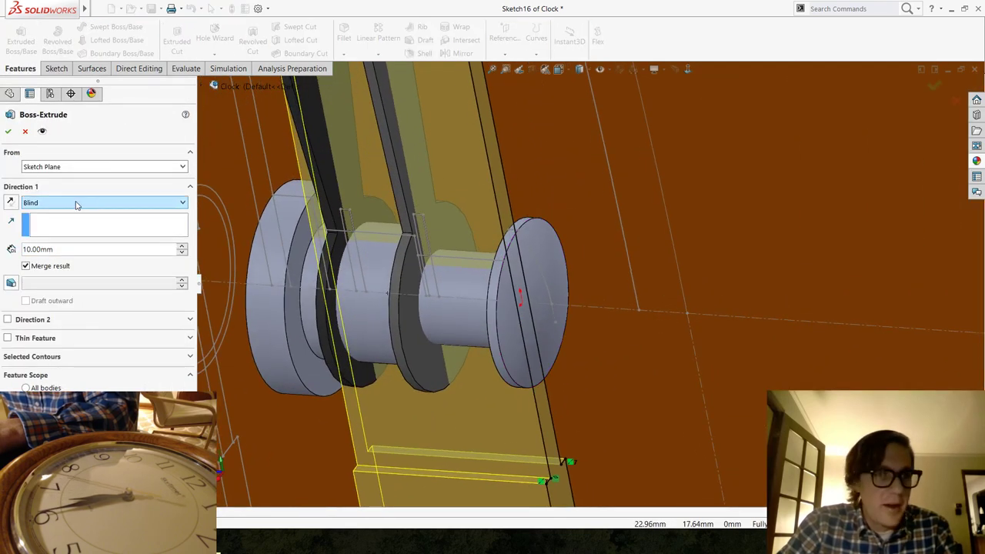
pyautogui.click(76, 202)
pyautogui.click(92, 239)
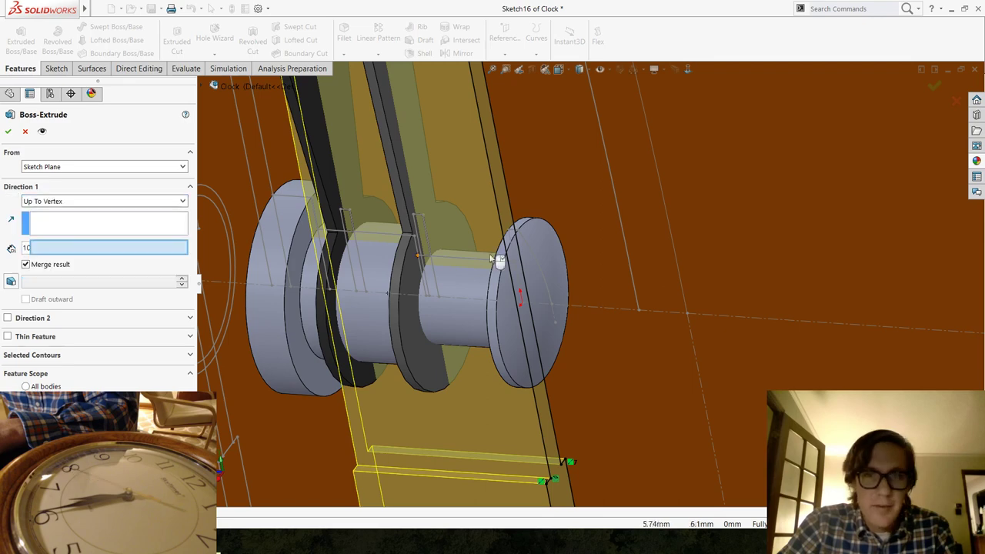
pyautogui.scroll(-3, 494, 259)
pyautogui.click(451, 235)
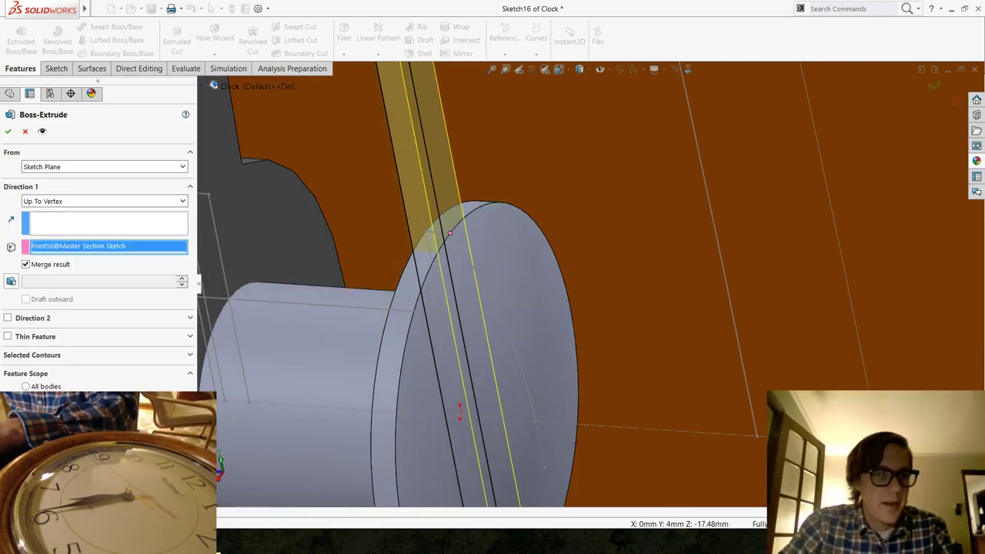
pyautogui.click(395, 389)
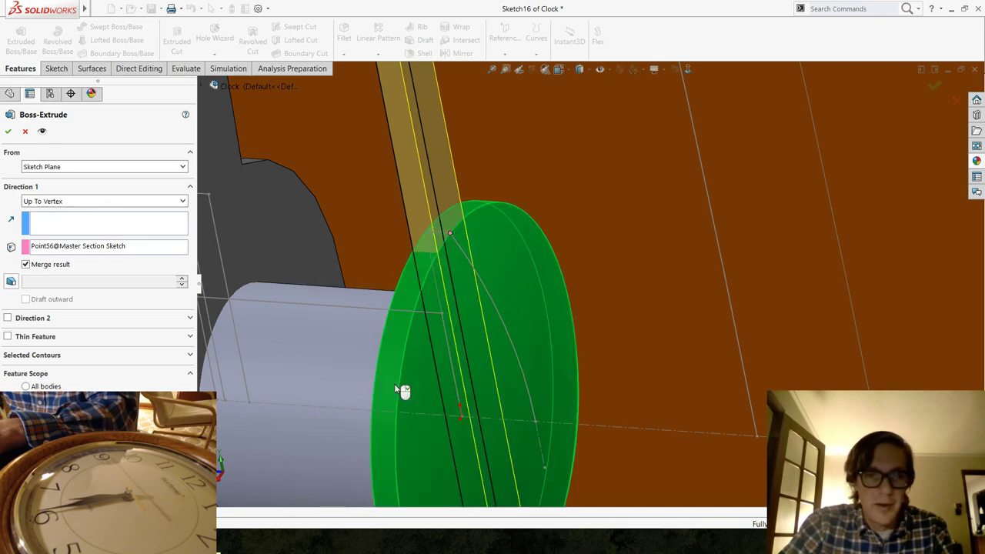
pyautogui.rightClick(402, 391)
pyautogui.moveTo(402, 391); pyautogui.dragTo(599, 260, button='middle')
pyautogui.scroll(3, 592, 308)
# Give the Boss-Extrude3 hand a yellow appearance.
pyautogui.scroll(-5, 566, 209)
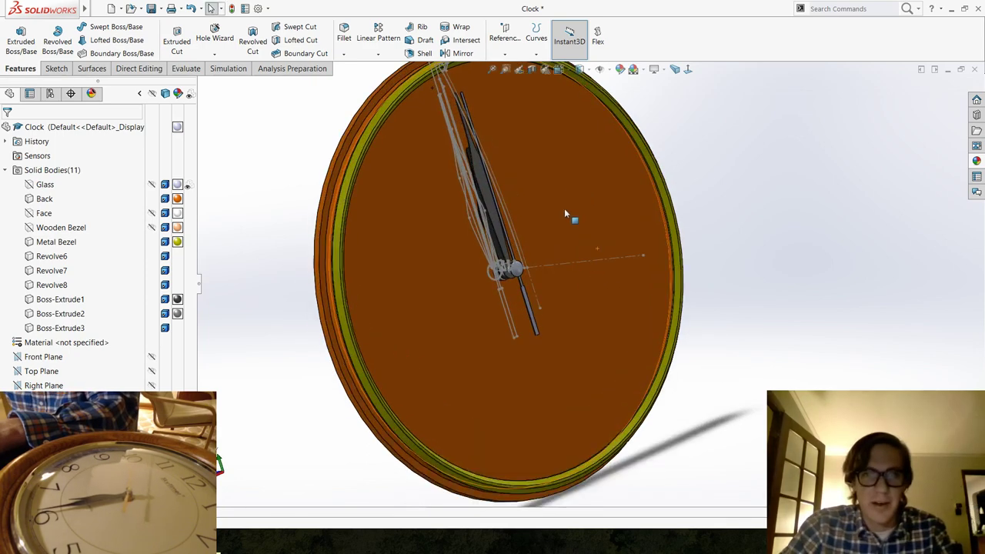
pyautogui.click(178, 329)
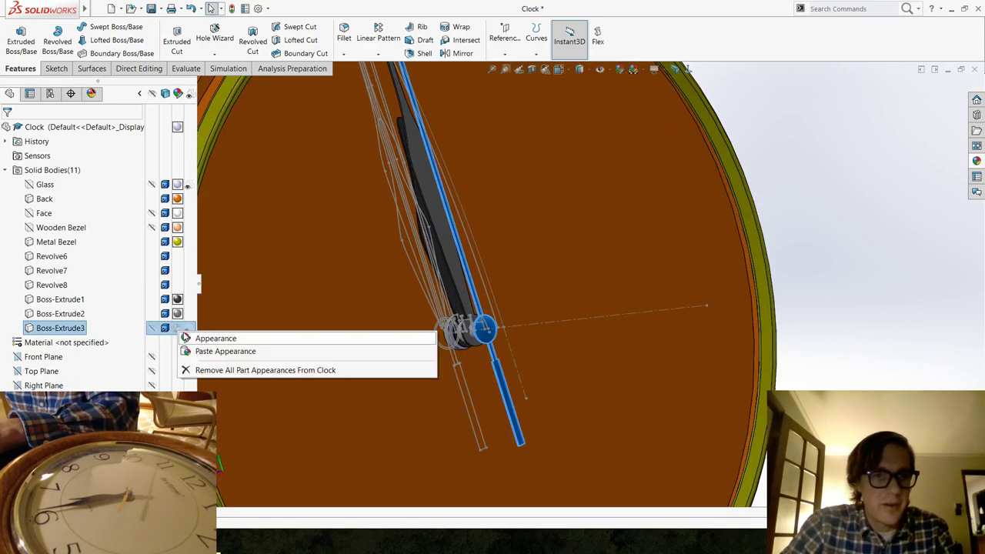
pyautogui.click(189, 338)
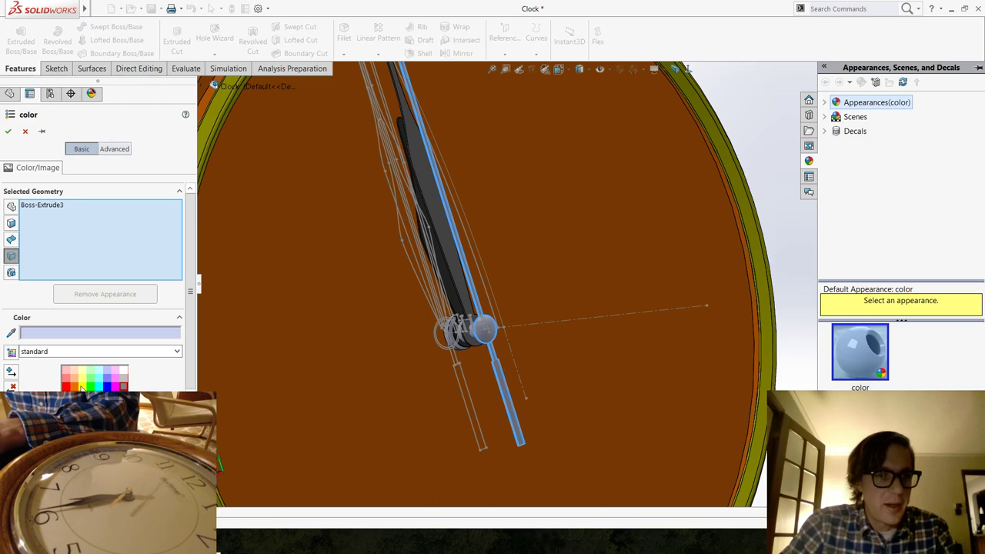
pyautogui.click(7, 131)
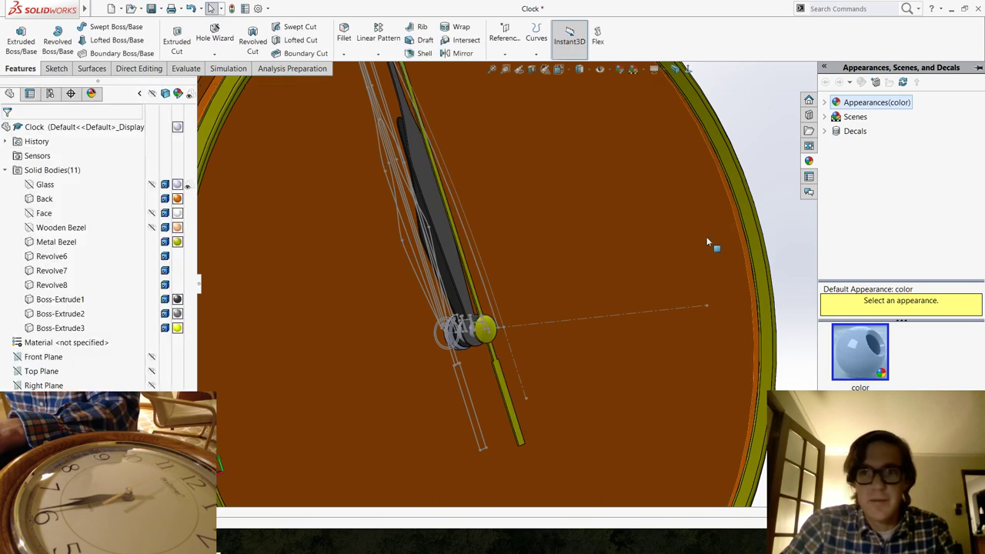
pyautogui.scroll(5, 699, 308)
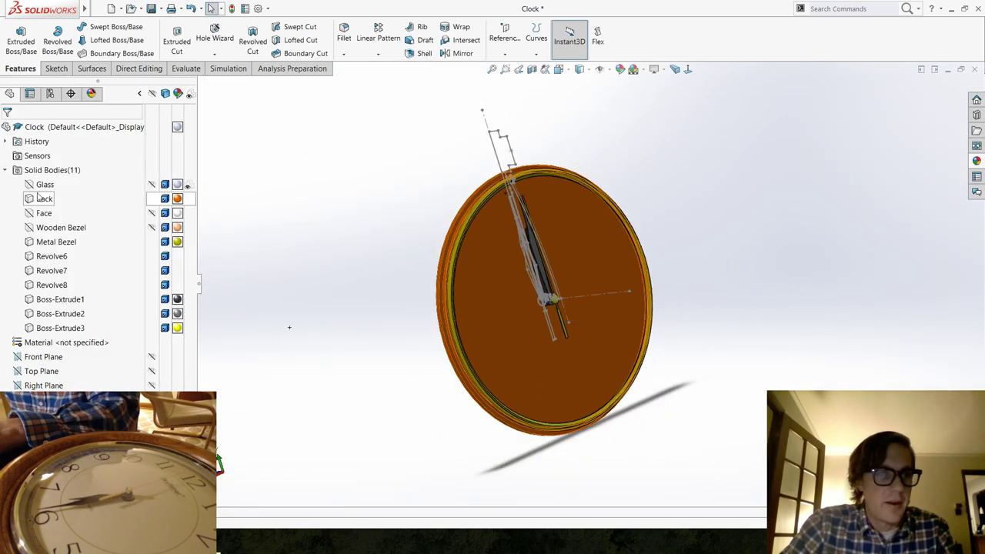
# Highlight the Glass, Face and Wooden Bezel bodies, then inspect the clock from front and angled views.
pyautogui.click(45, 184)
pyautogui.click(44, 213)
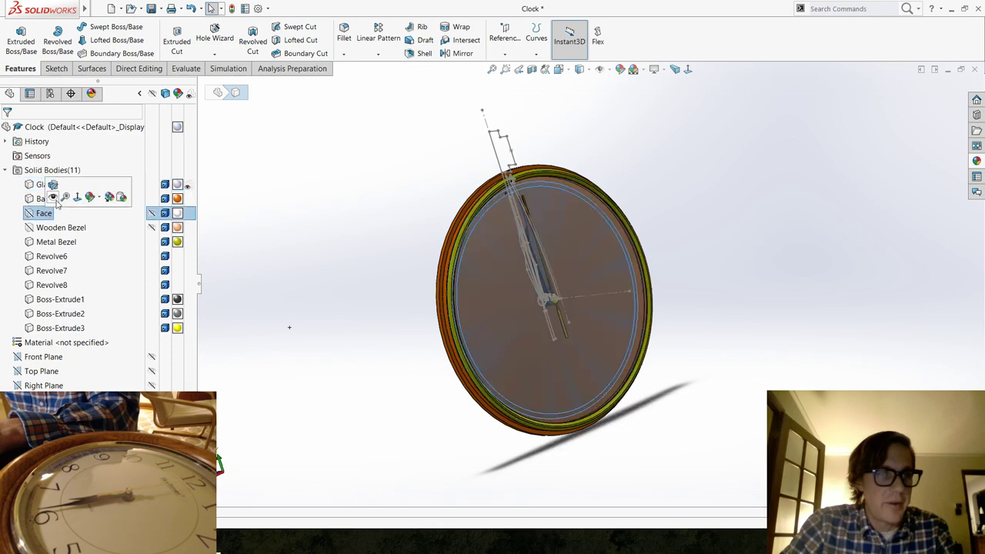
pyautogui.click(51, 257)
pyautogui.click(52, 227)
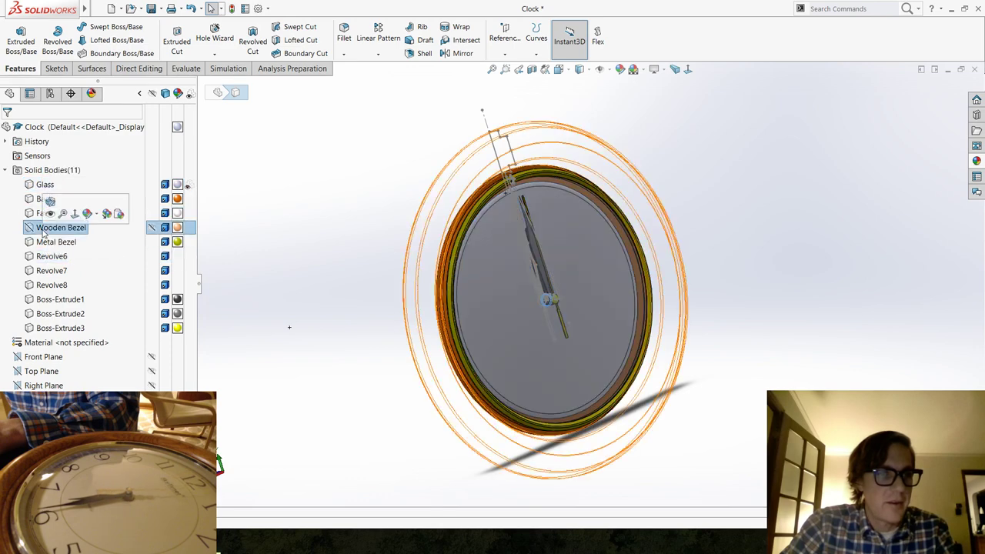
pyautogui.click(287, 296)
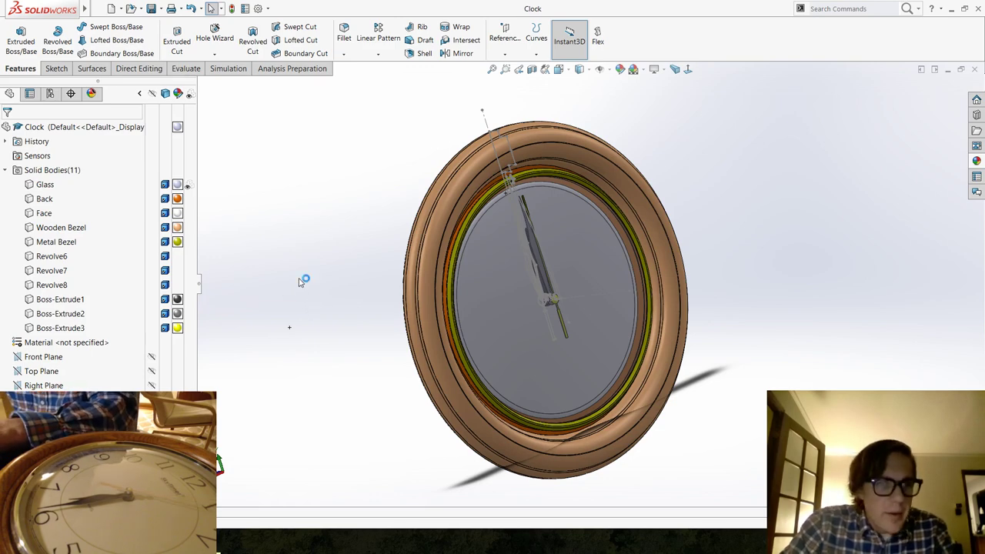
pyautogui.moveTo(324, 302)
pyautogui.mouseDown(button='middle')
pyautogui.moveTo(367, 239)
pyautogui.moveTo(260, 294)
pyautogui.moveTo(308, 282)
pyautogui.moveTo(324, 290)
pyautogui.mouseUp(button='middle')
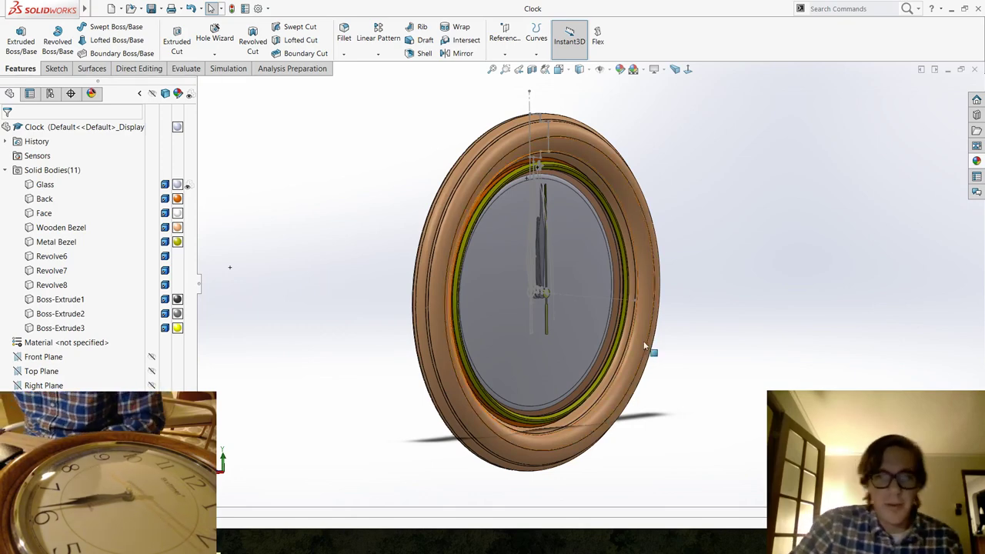
pyautogui.scroll(2, 651, 332)
pyautogui.scroll(-5, 651, 336)
pyautogui.moveTo(445, 311); pyautogui.dragTo(444, 263, button='middle')
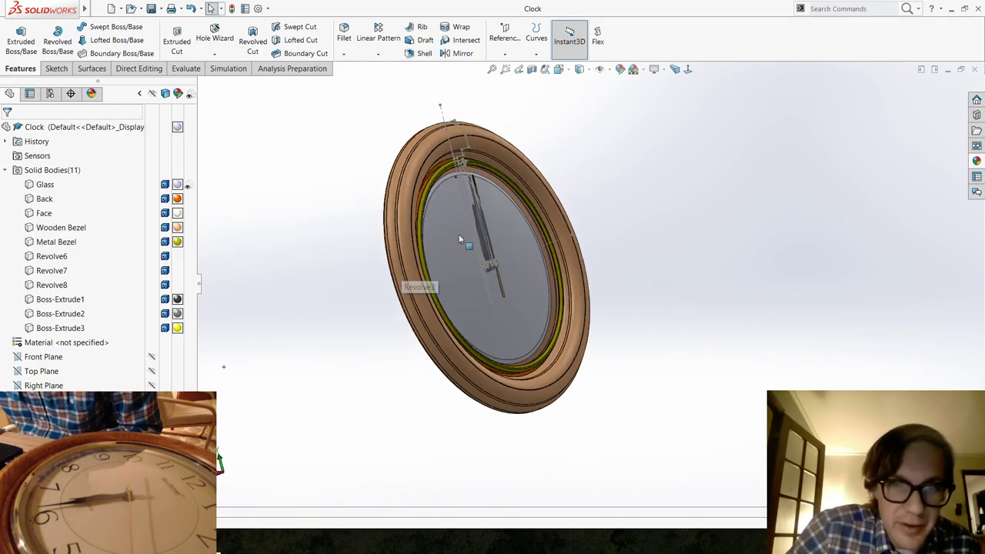
pyautogui.scroll(-2, 517, 275)
pyautogui.moveTo(453, 358)
pyautogui.mouseDown(button='middle')
pyautogui.moveTo(315, 351)
pyautogui.moveTo(388, 354)
pyautogui.moveTo(285, 462)
pyautogui.mouseUp(button='middle')
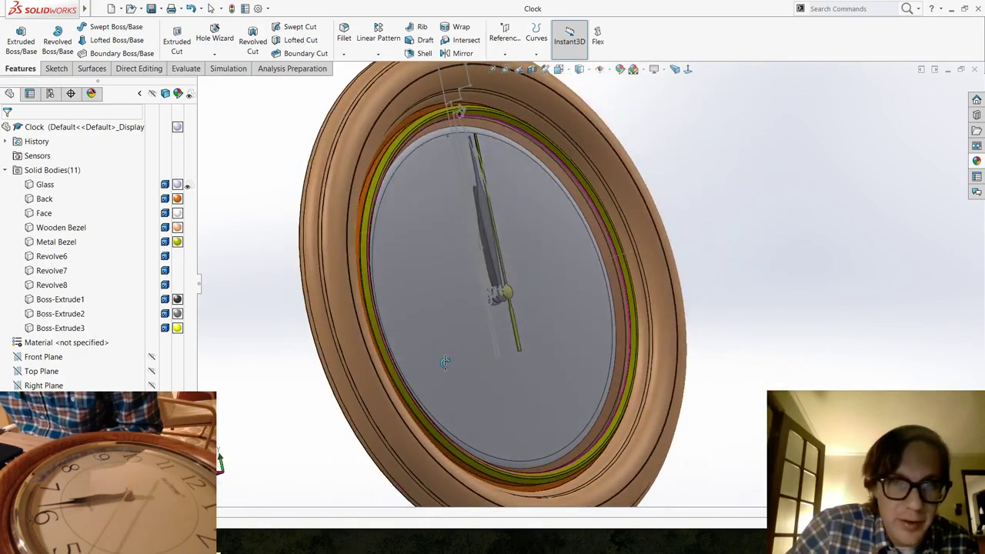
# Switch the OBS broadcast to the face-camera scene.
pyautogui.click(222, 549)
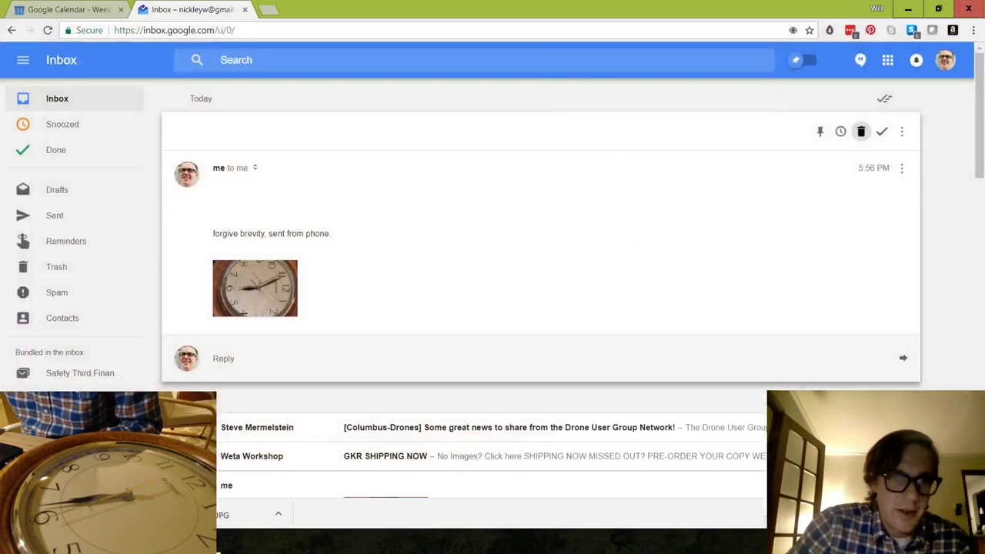
pyautogui.hotkey('alt', 'Tab')
pyautogui.scroll(-3, 463, 266)
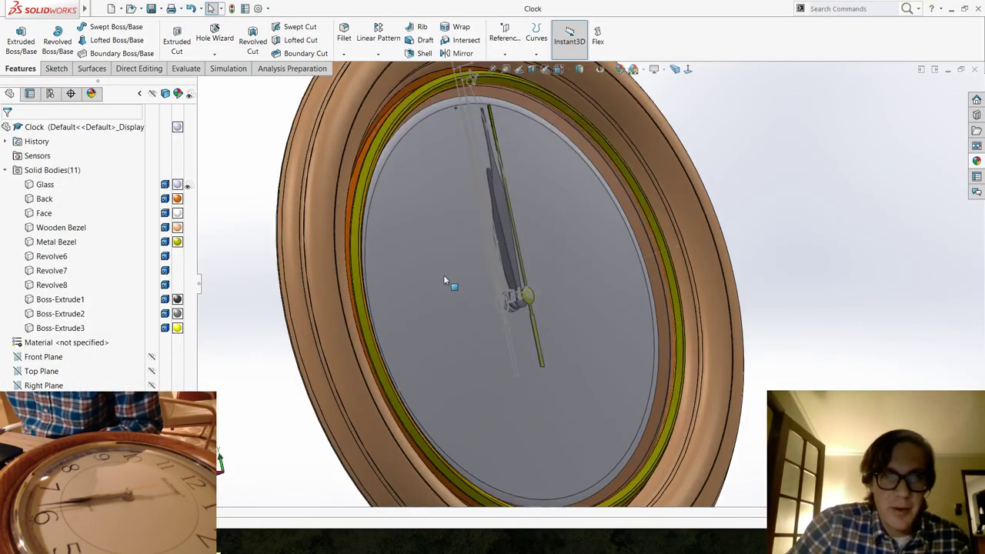
pyautogui.hotkey('alt', 'Tab')
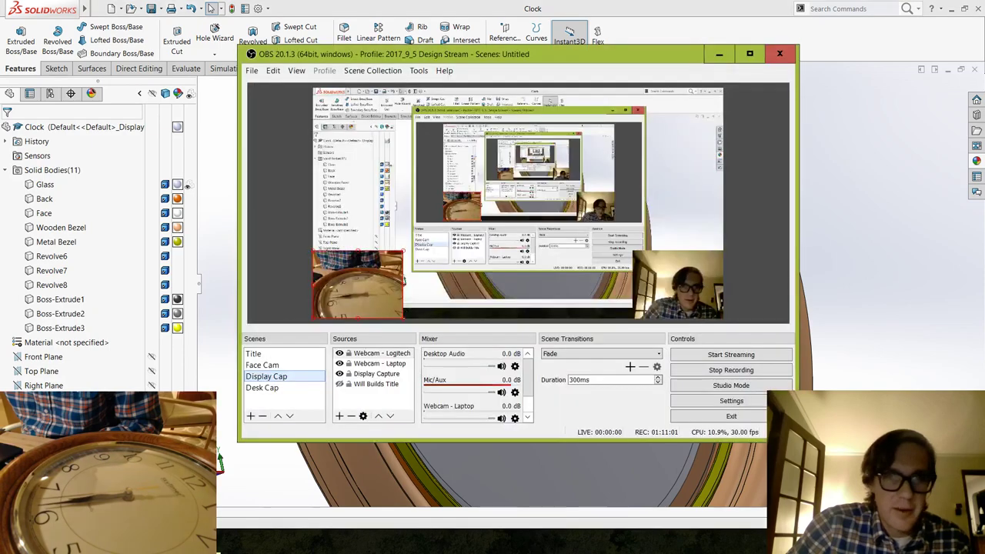
pyautogui.click(297, 367)
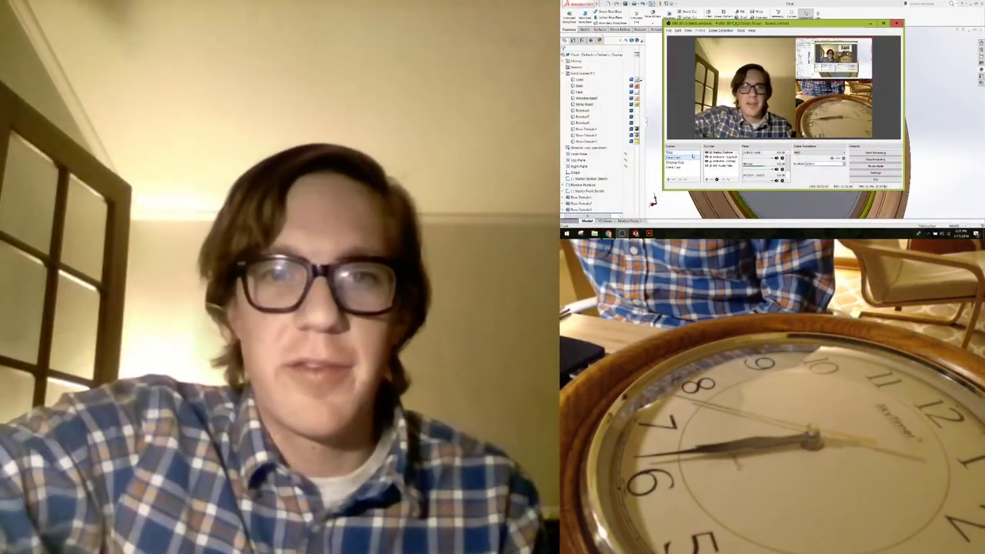